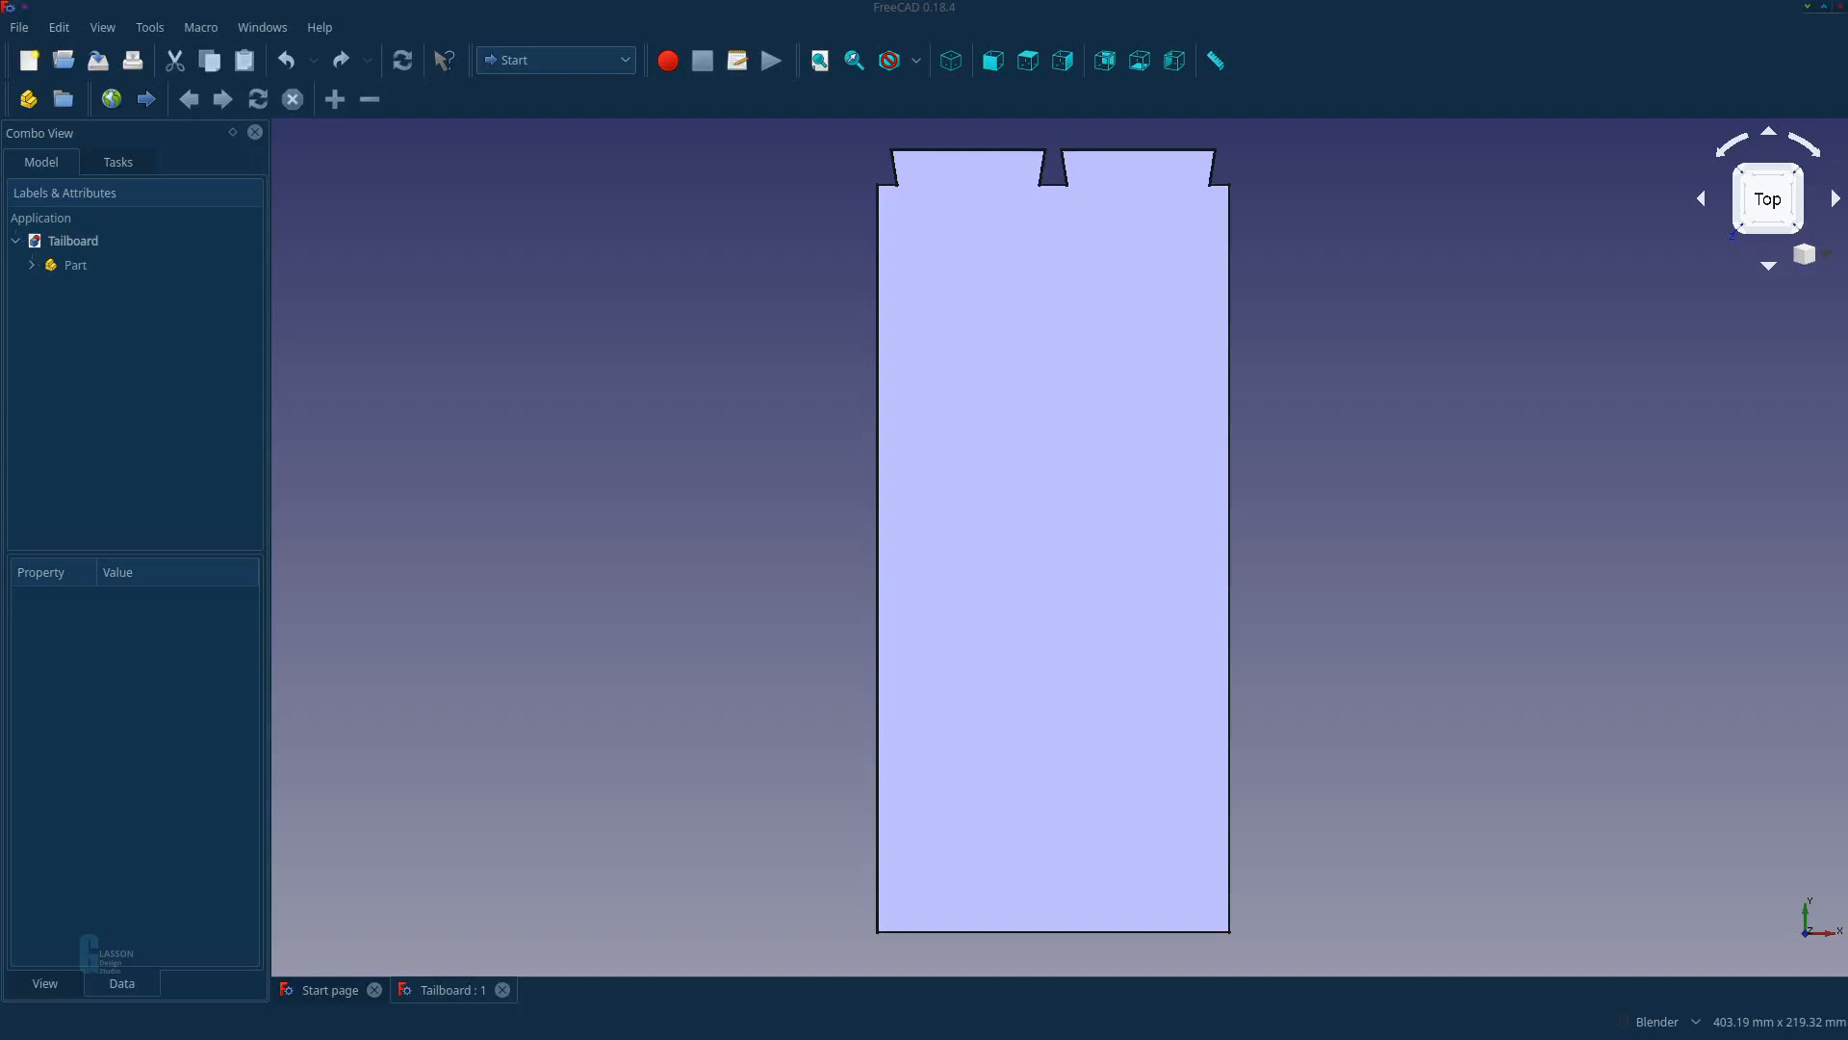
Create a default drawing page in the TechDraw workbench and insert a view of the tailboard Part on it.
click(520, 61)
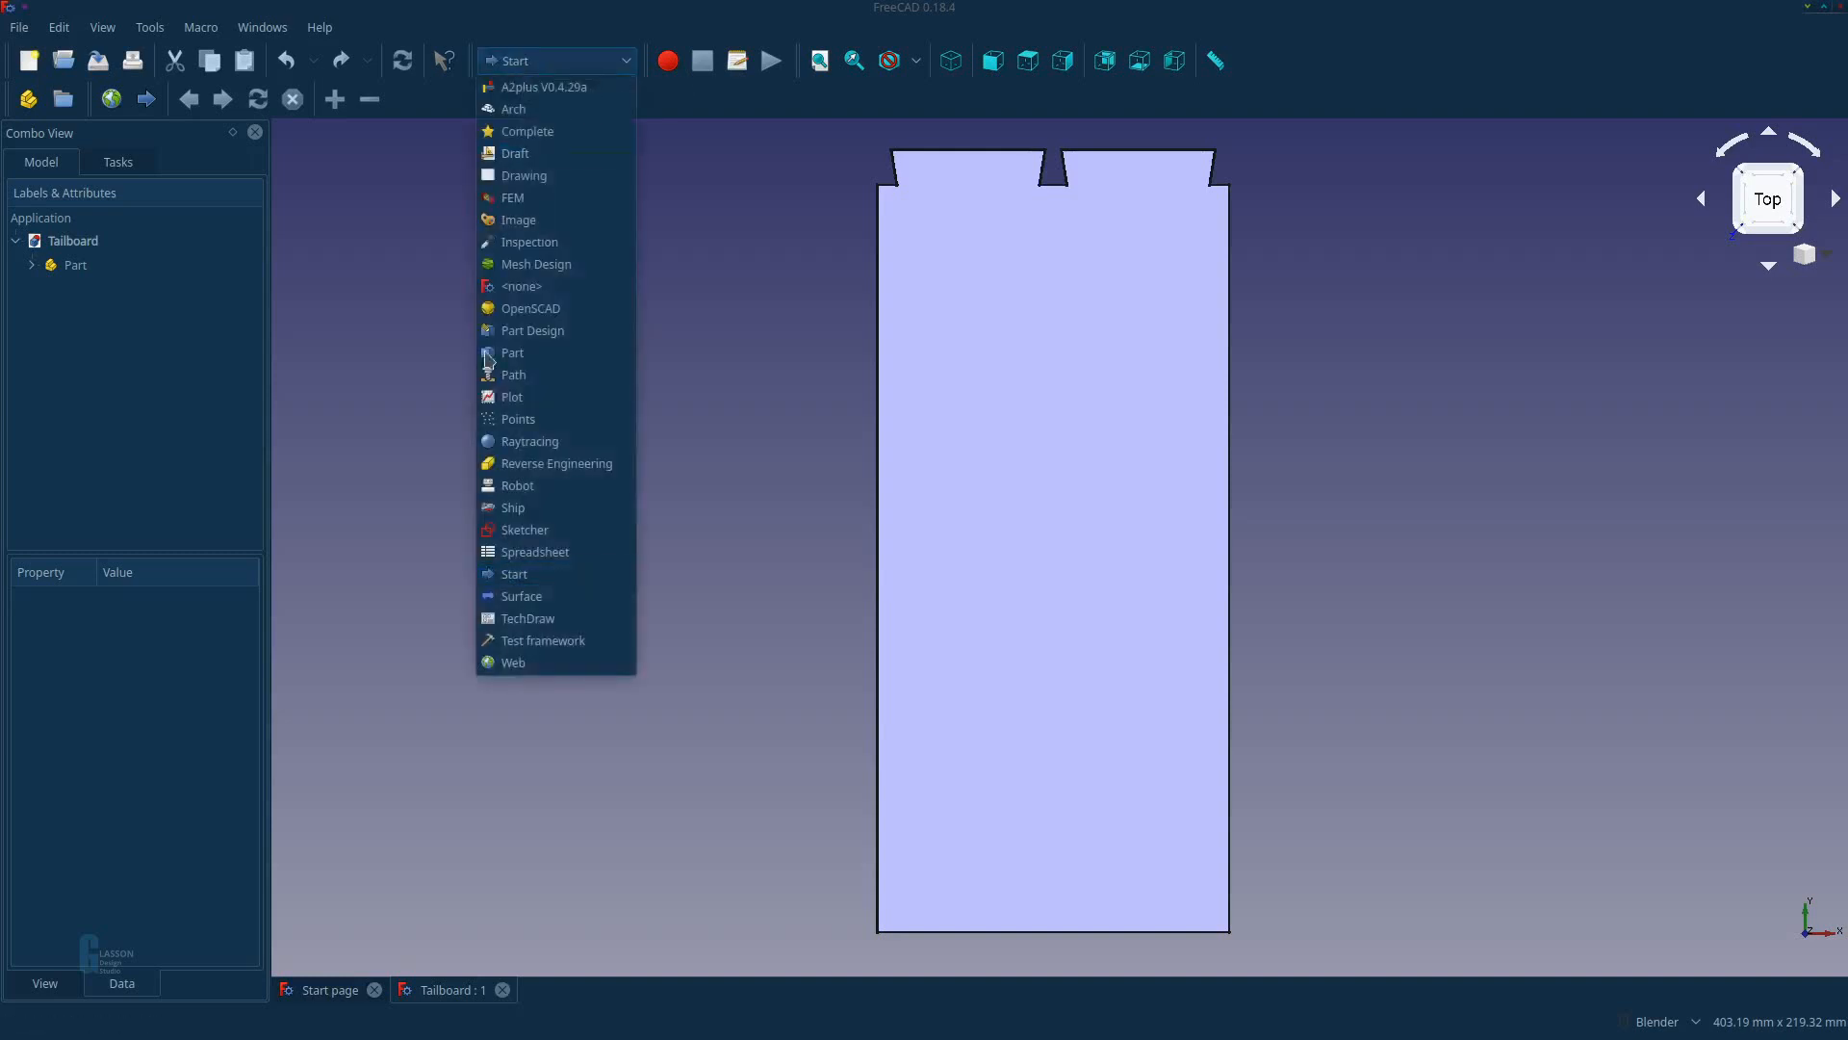
click(519, 621)
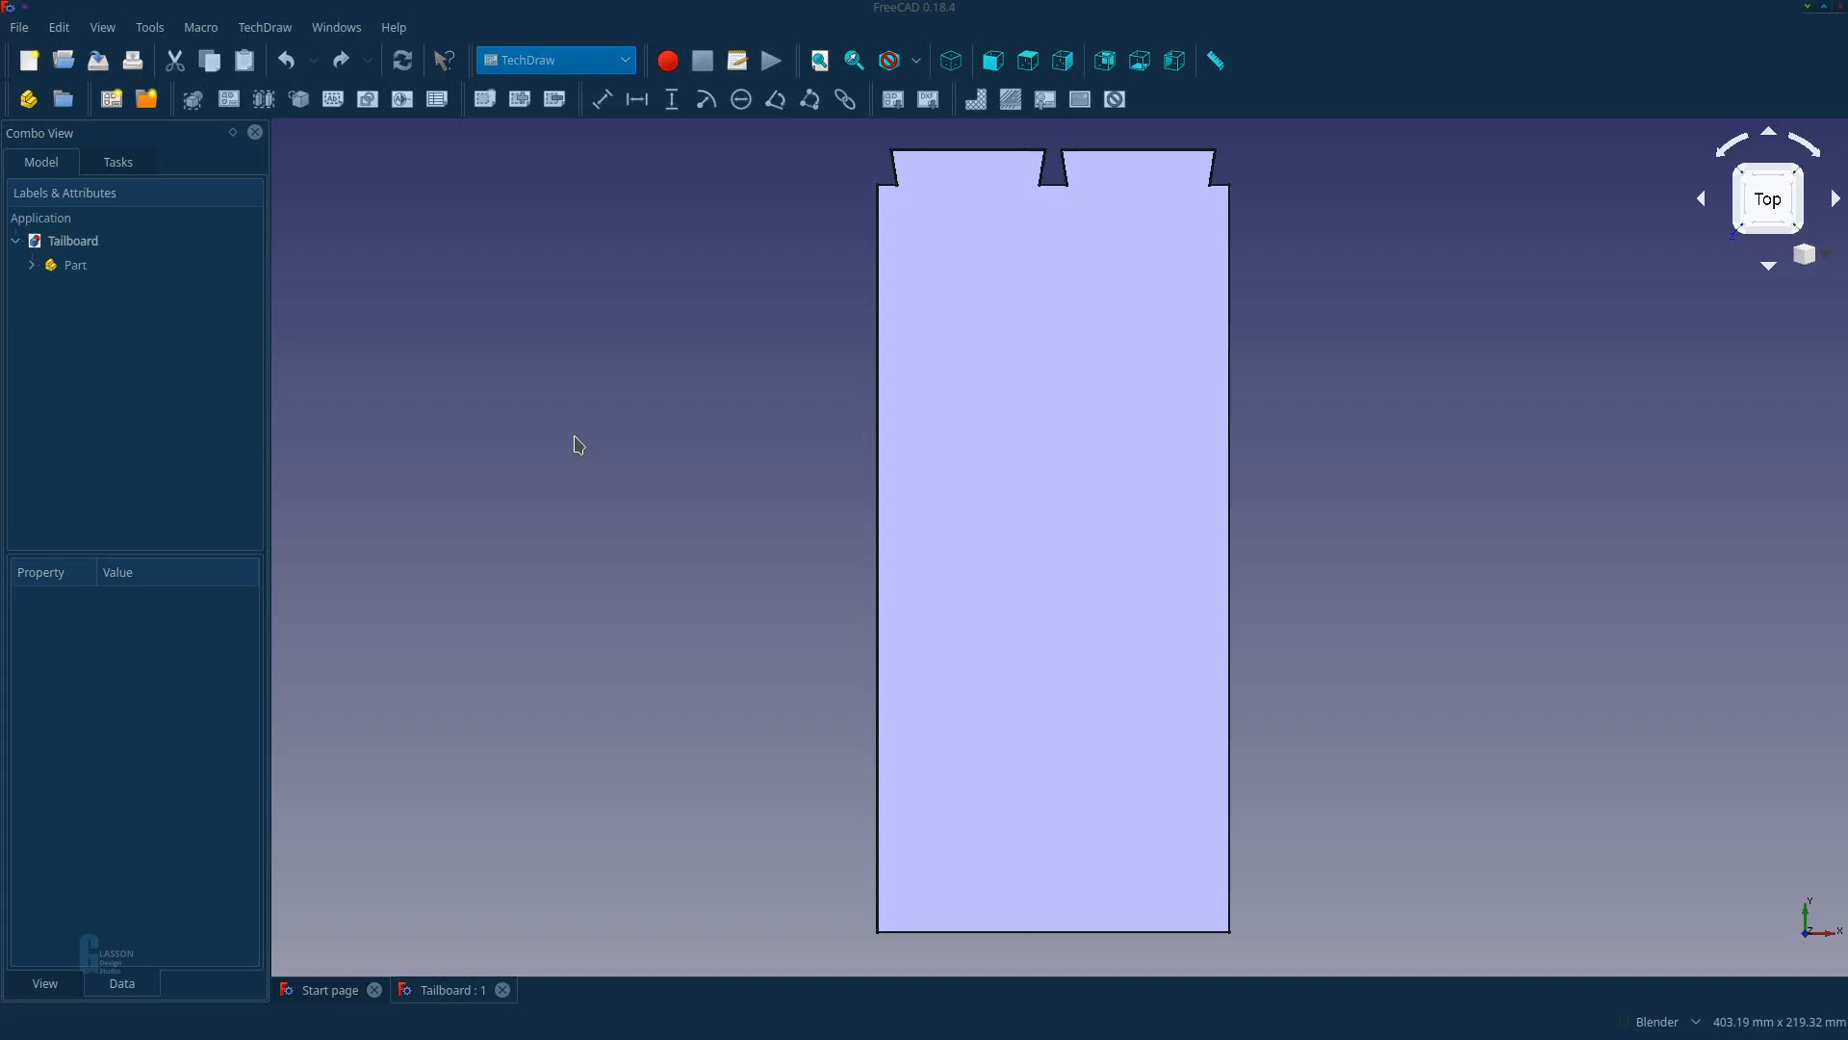
click(112, 100)
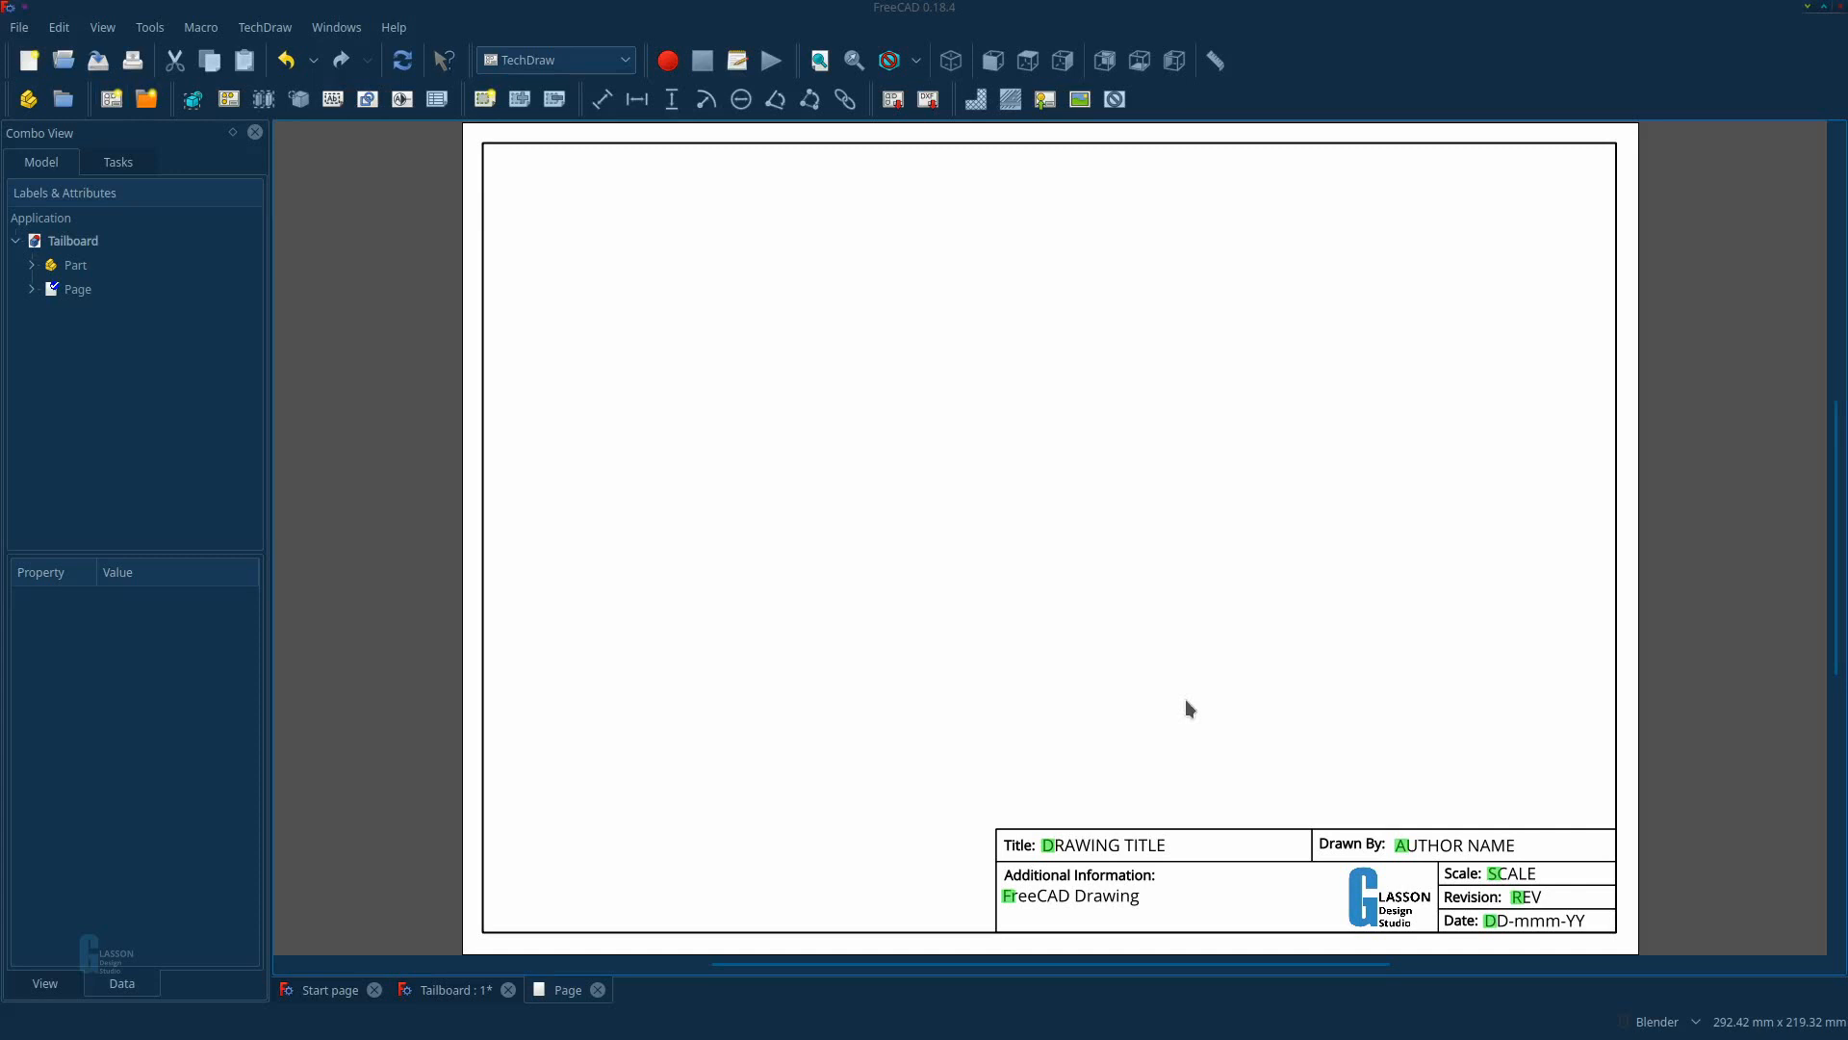
click(88, 270)
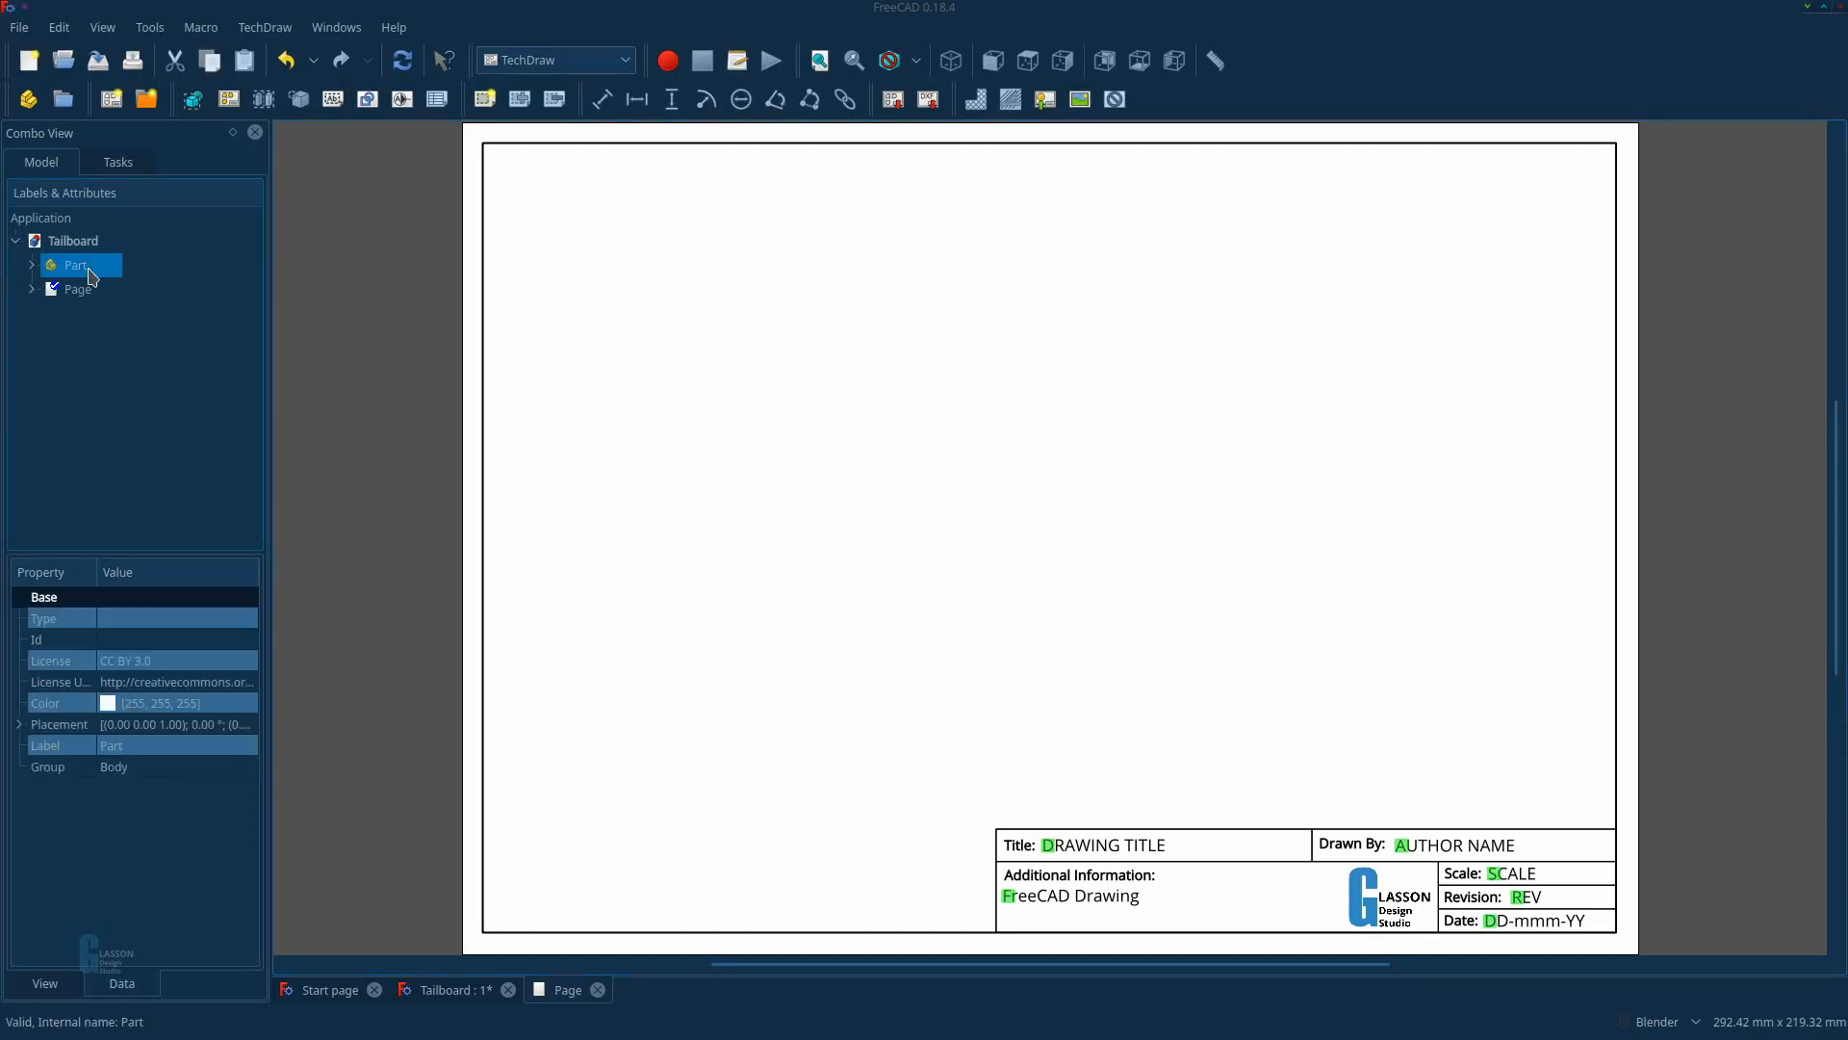
click(194, 101)
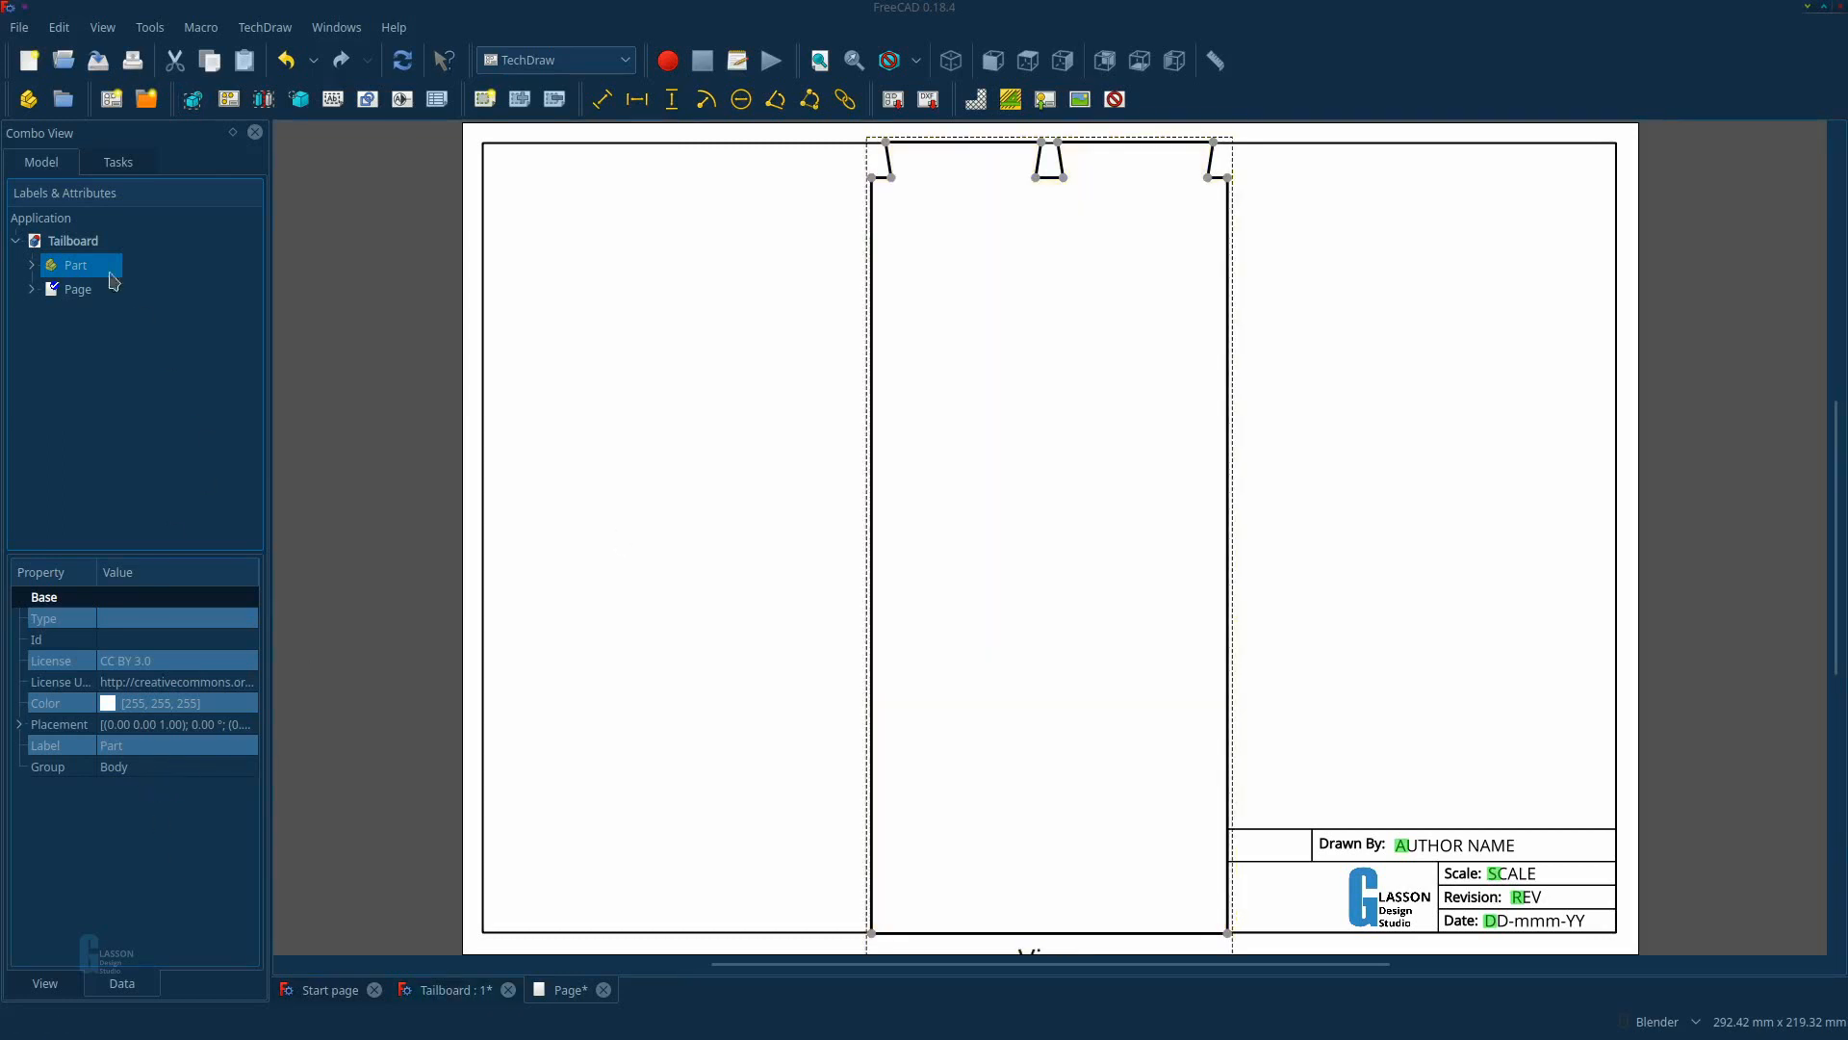
Set the part view's scale to 0.75 and recompute the document.
click(977, 462)
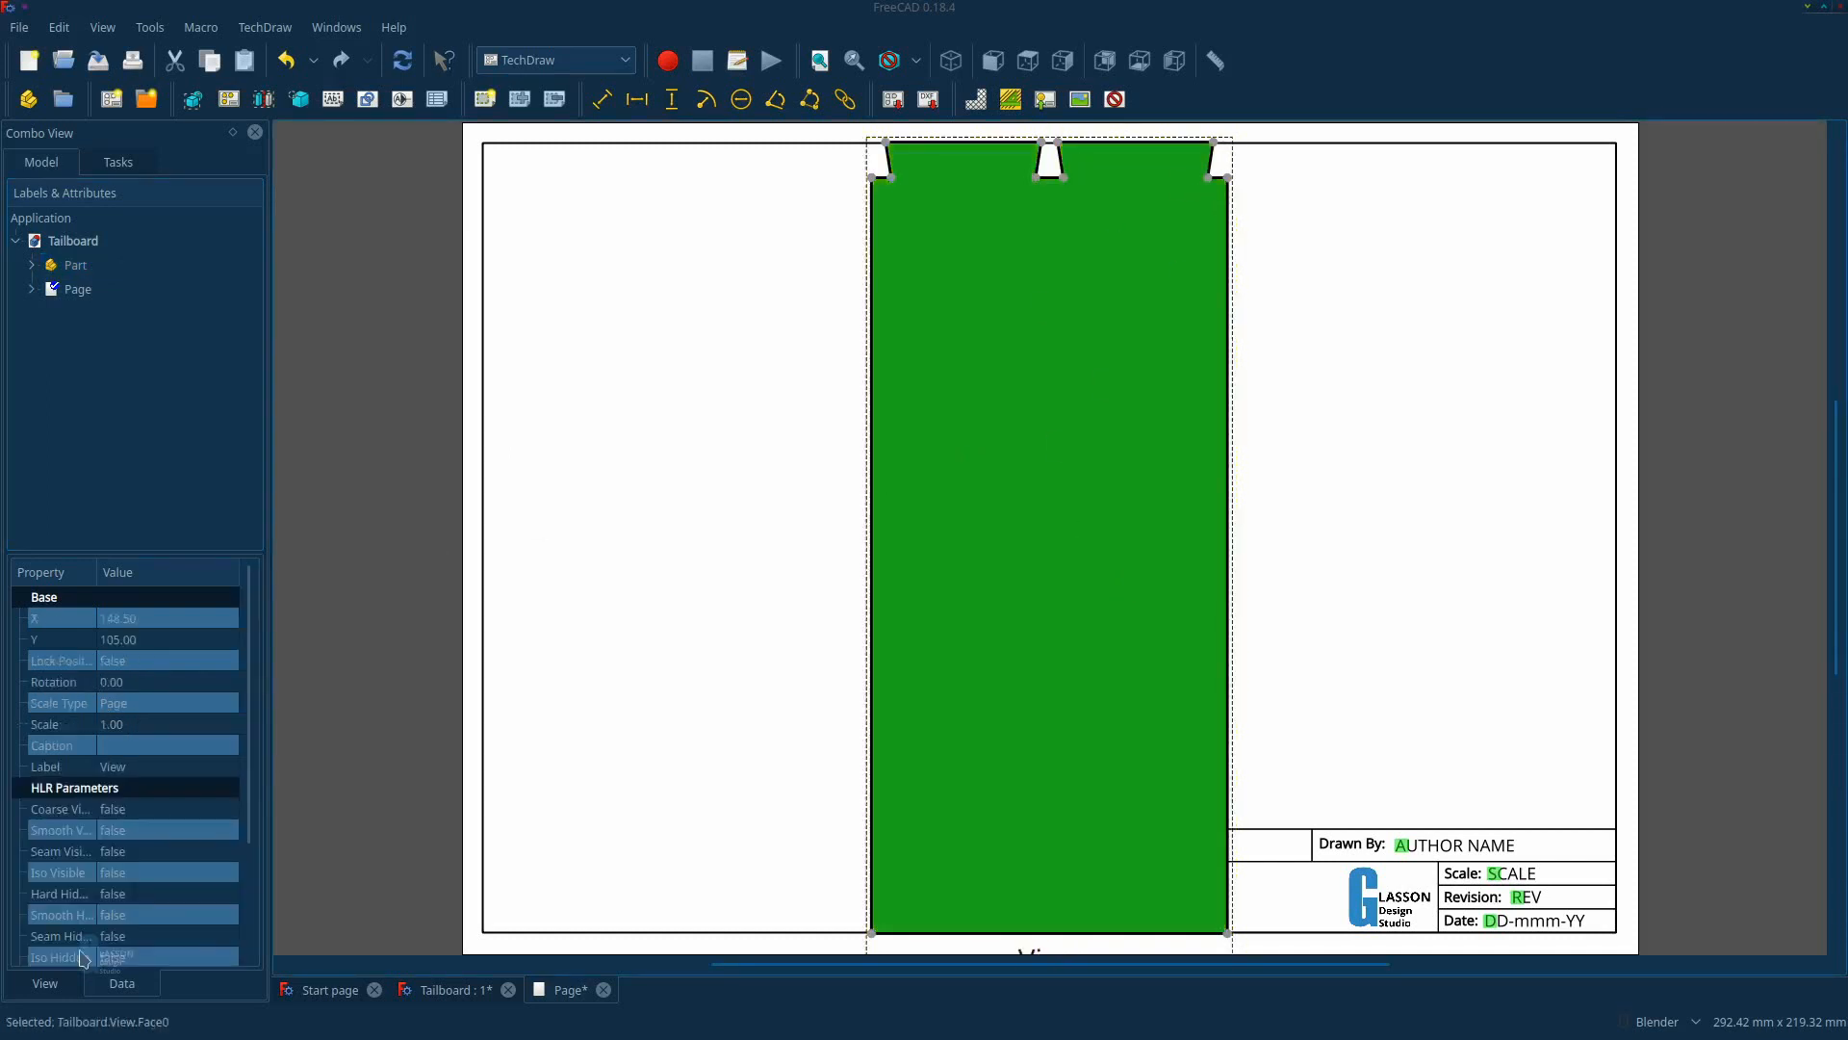
click(130, 725)
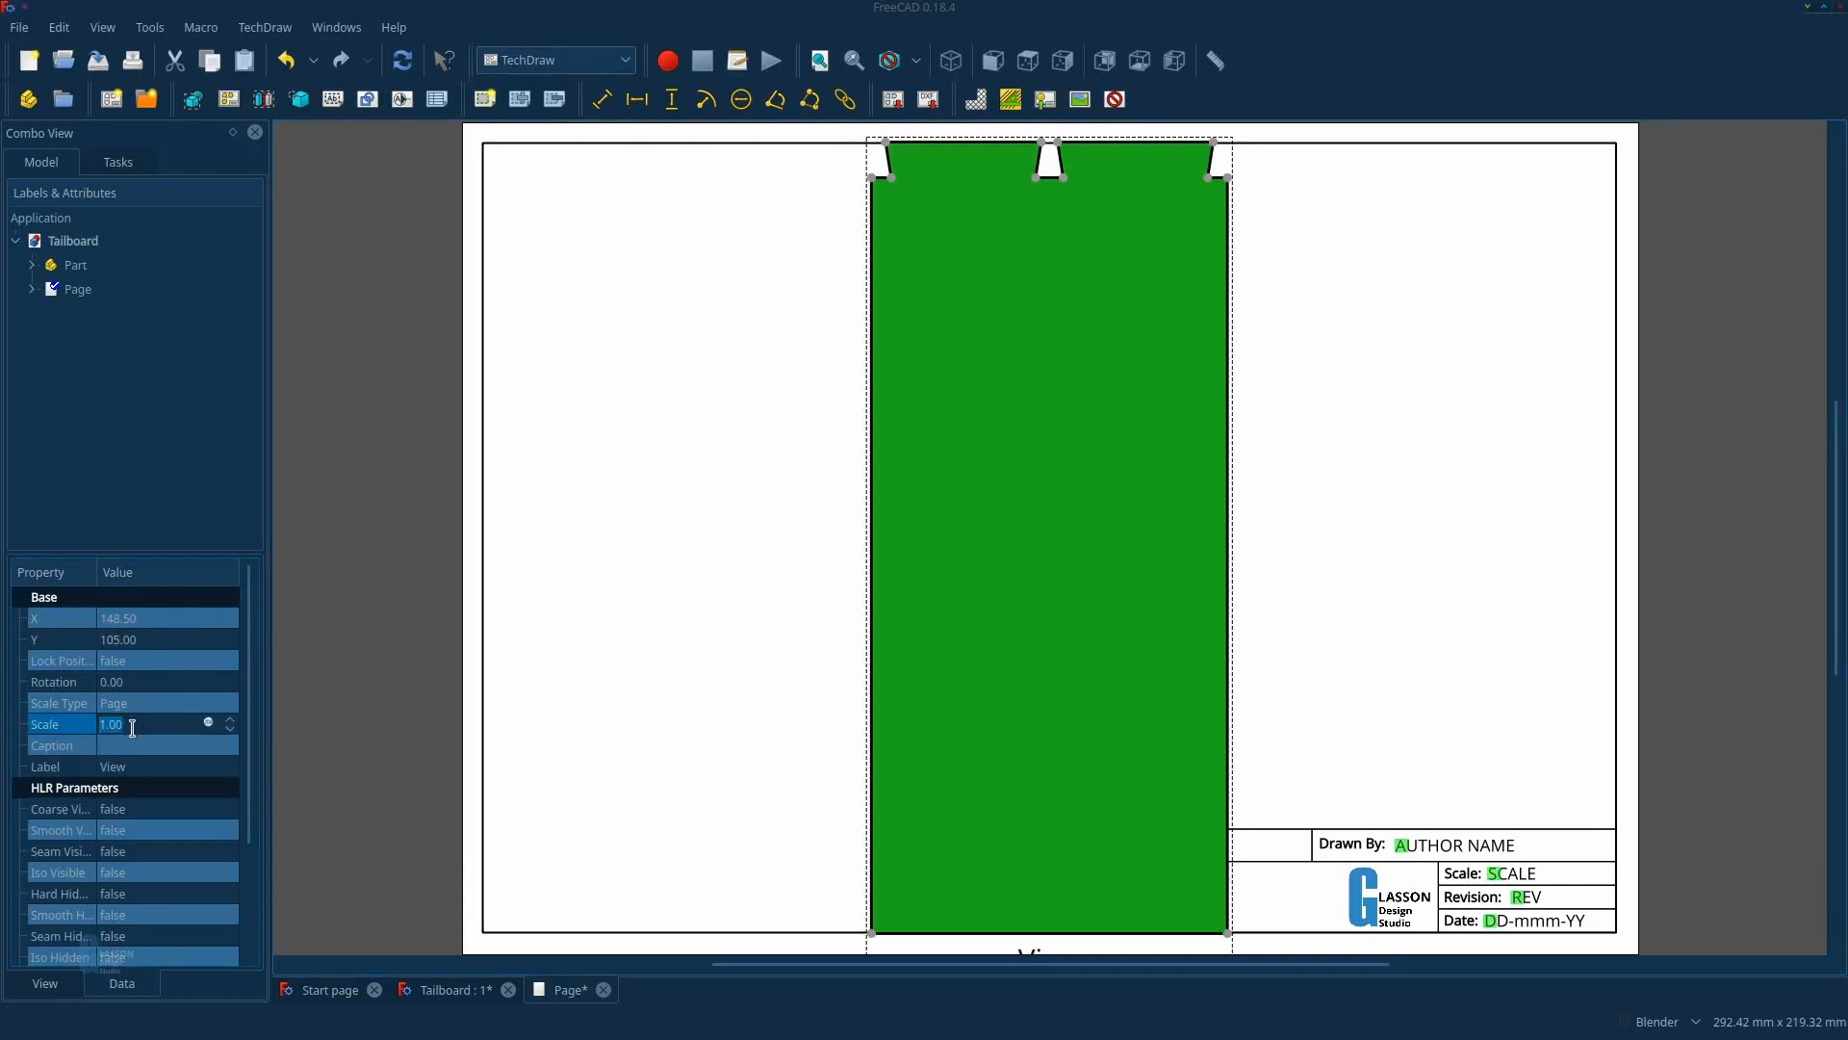
key(BackSpace)
text(.75)
key(Return)
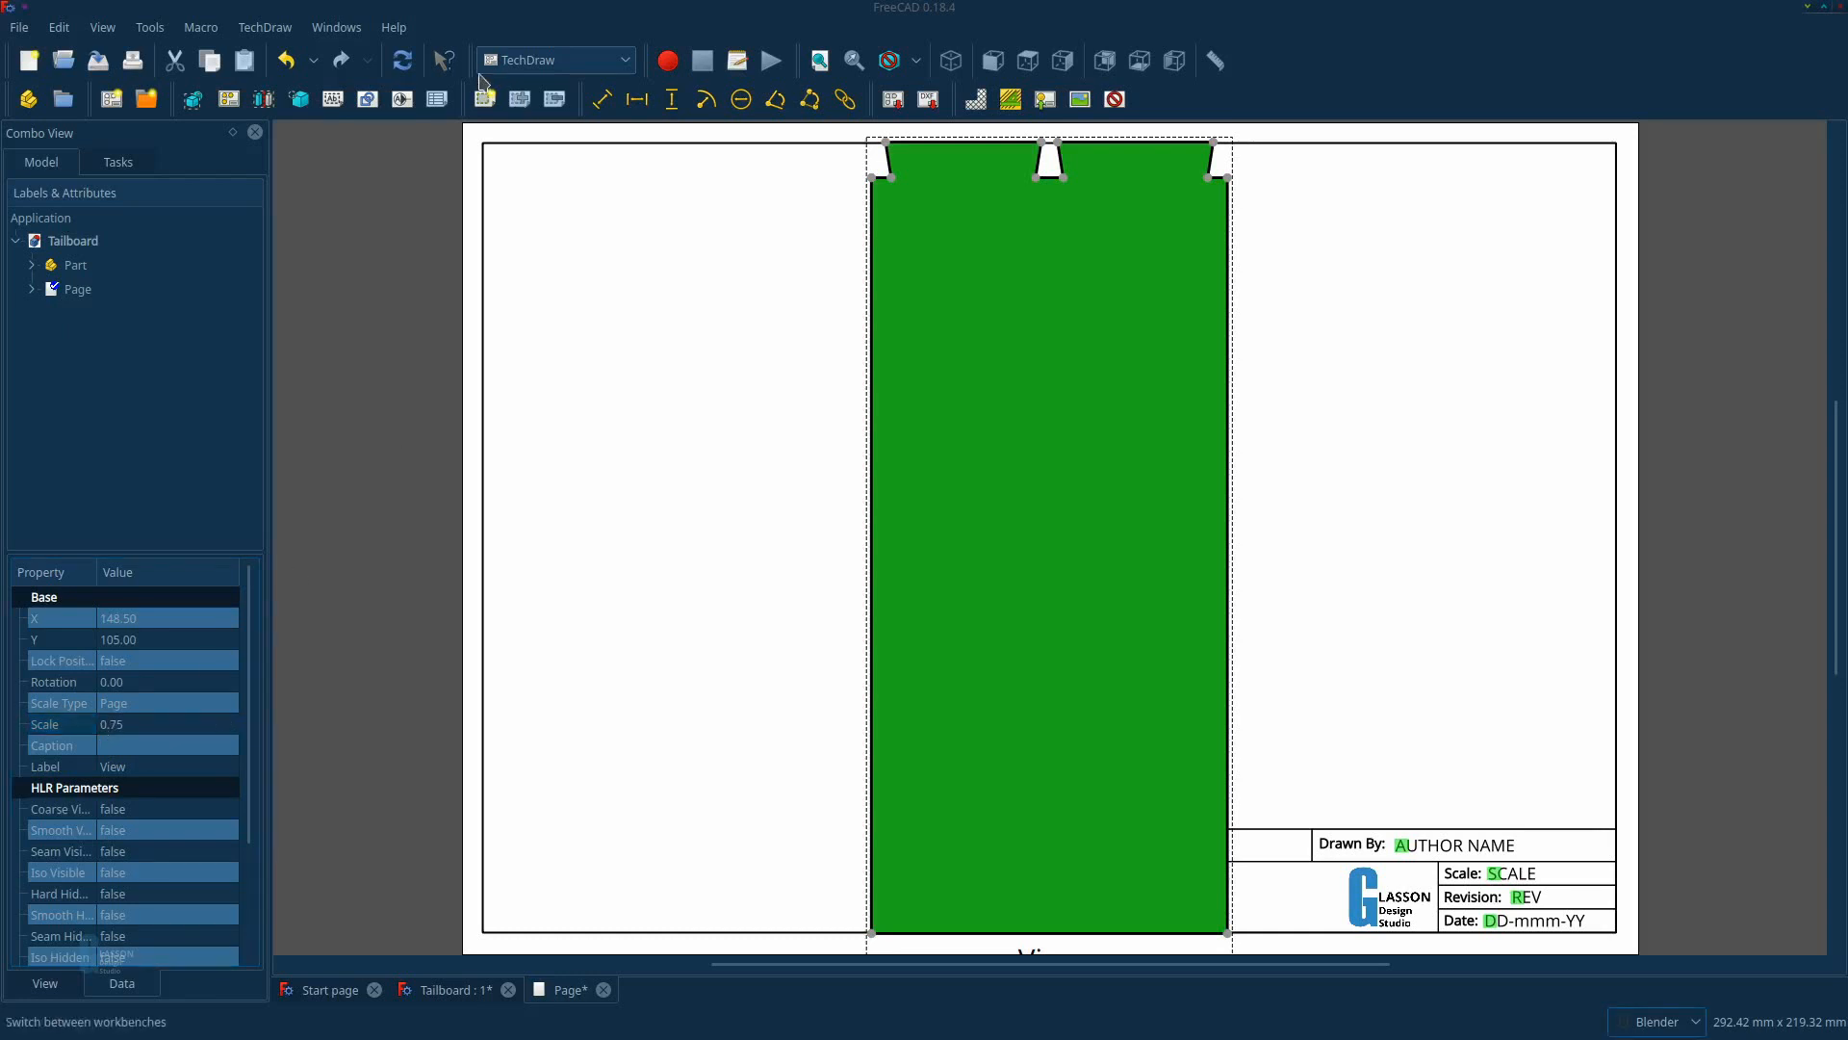
click(404, 67)
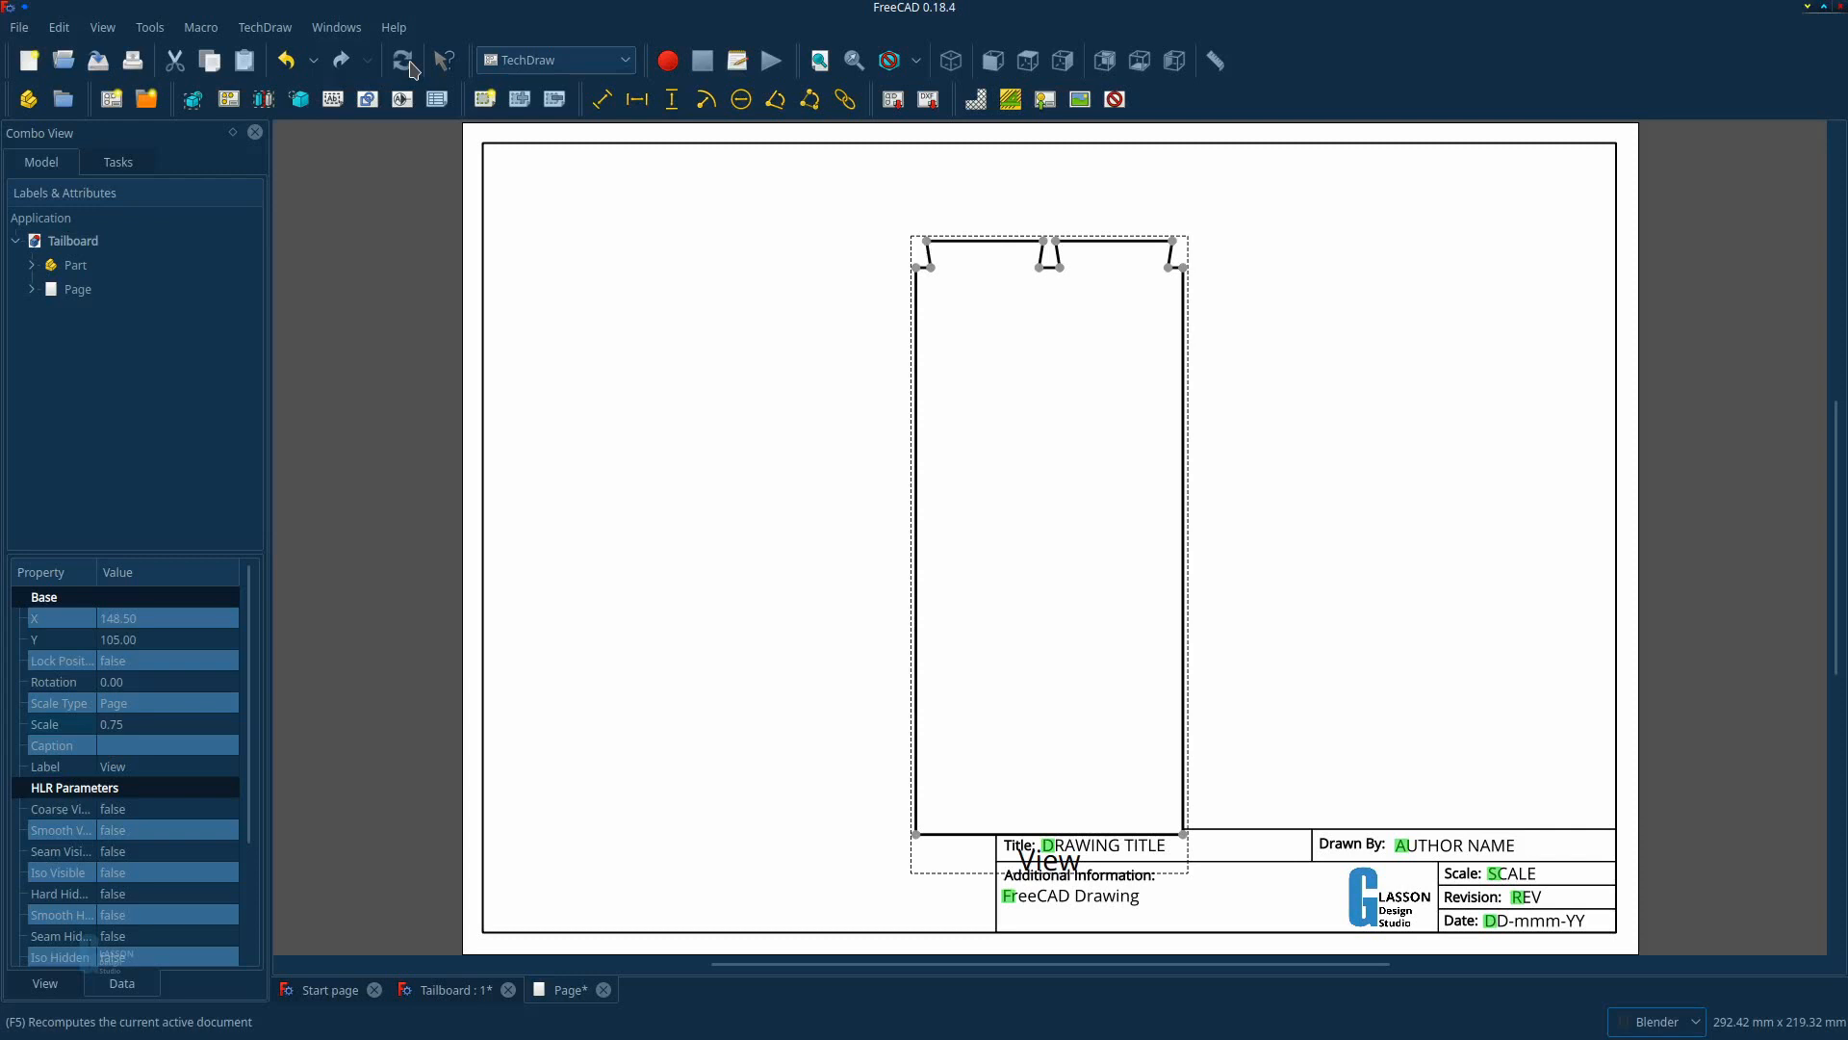
Rotate the part view to -90 degrees so the board lies horizontally on the page.
click(1051, 435)
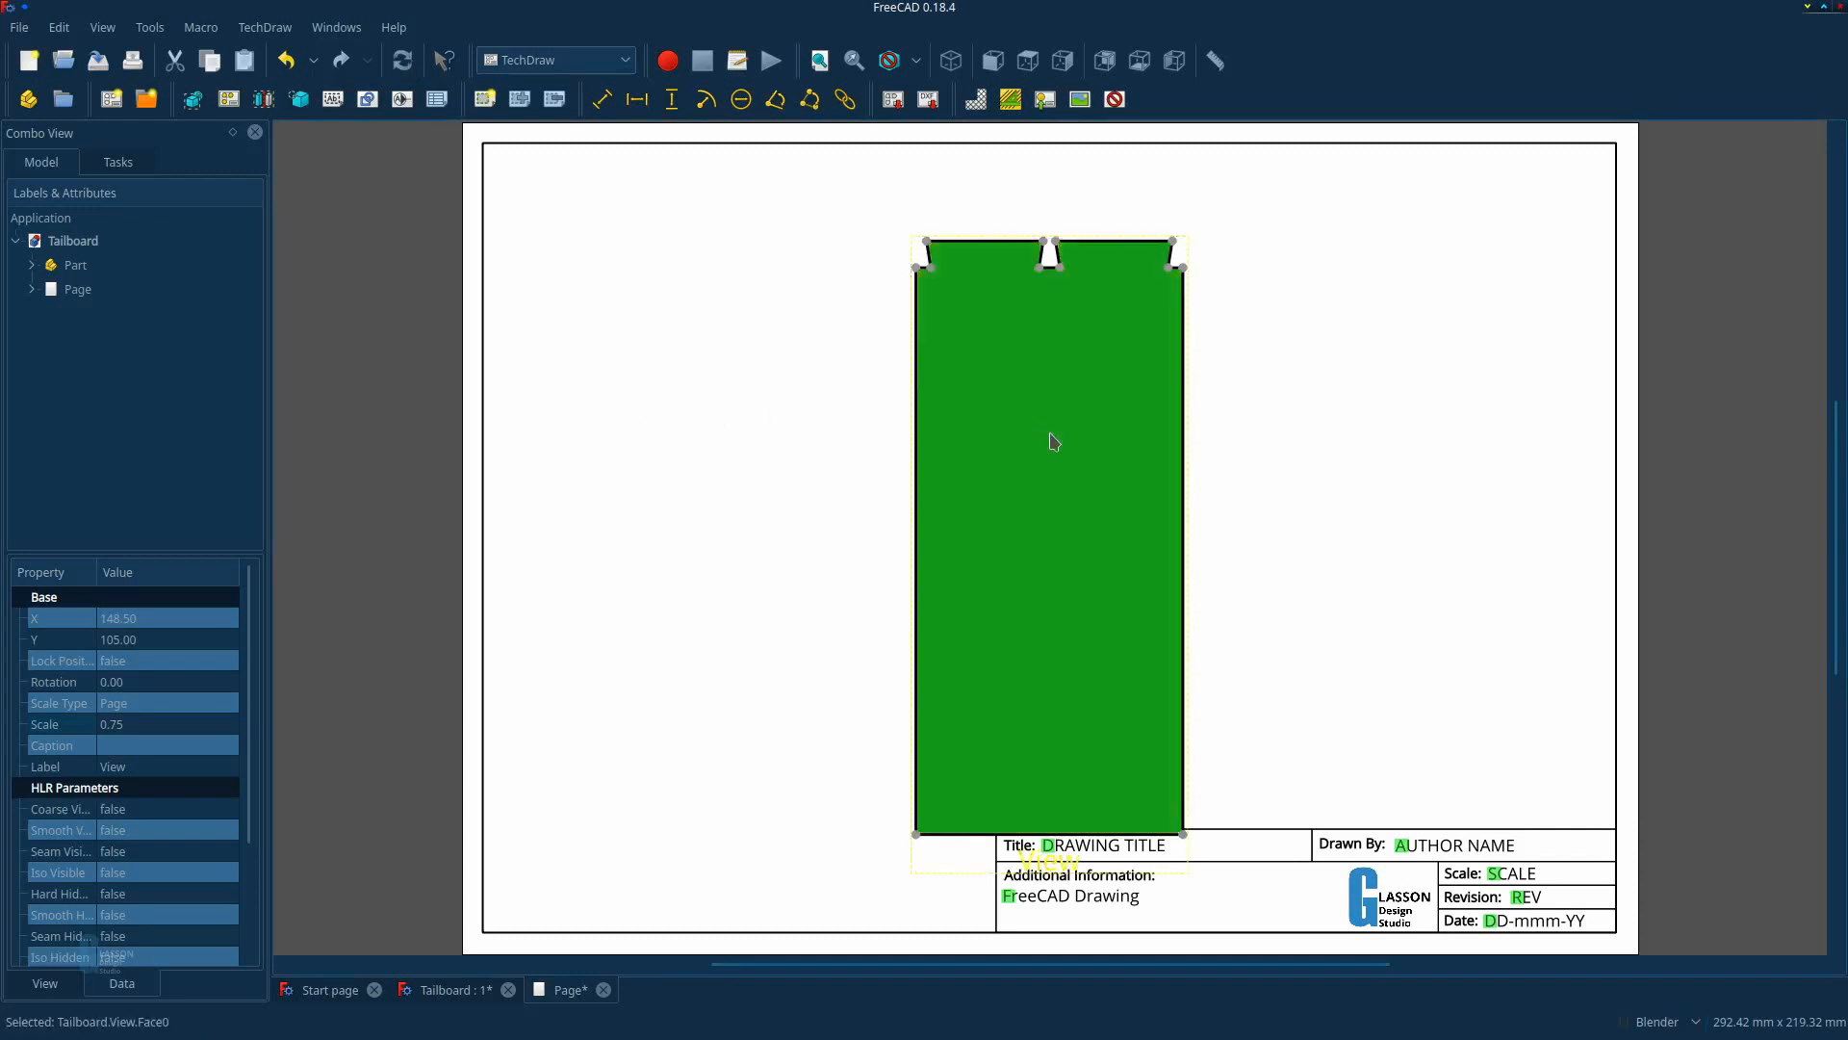
click(146, 681)
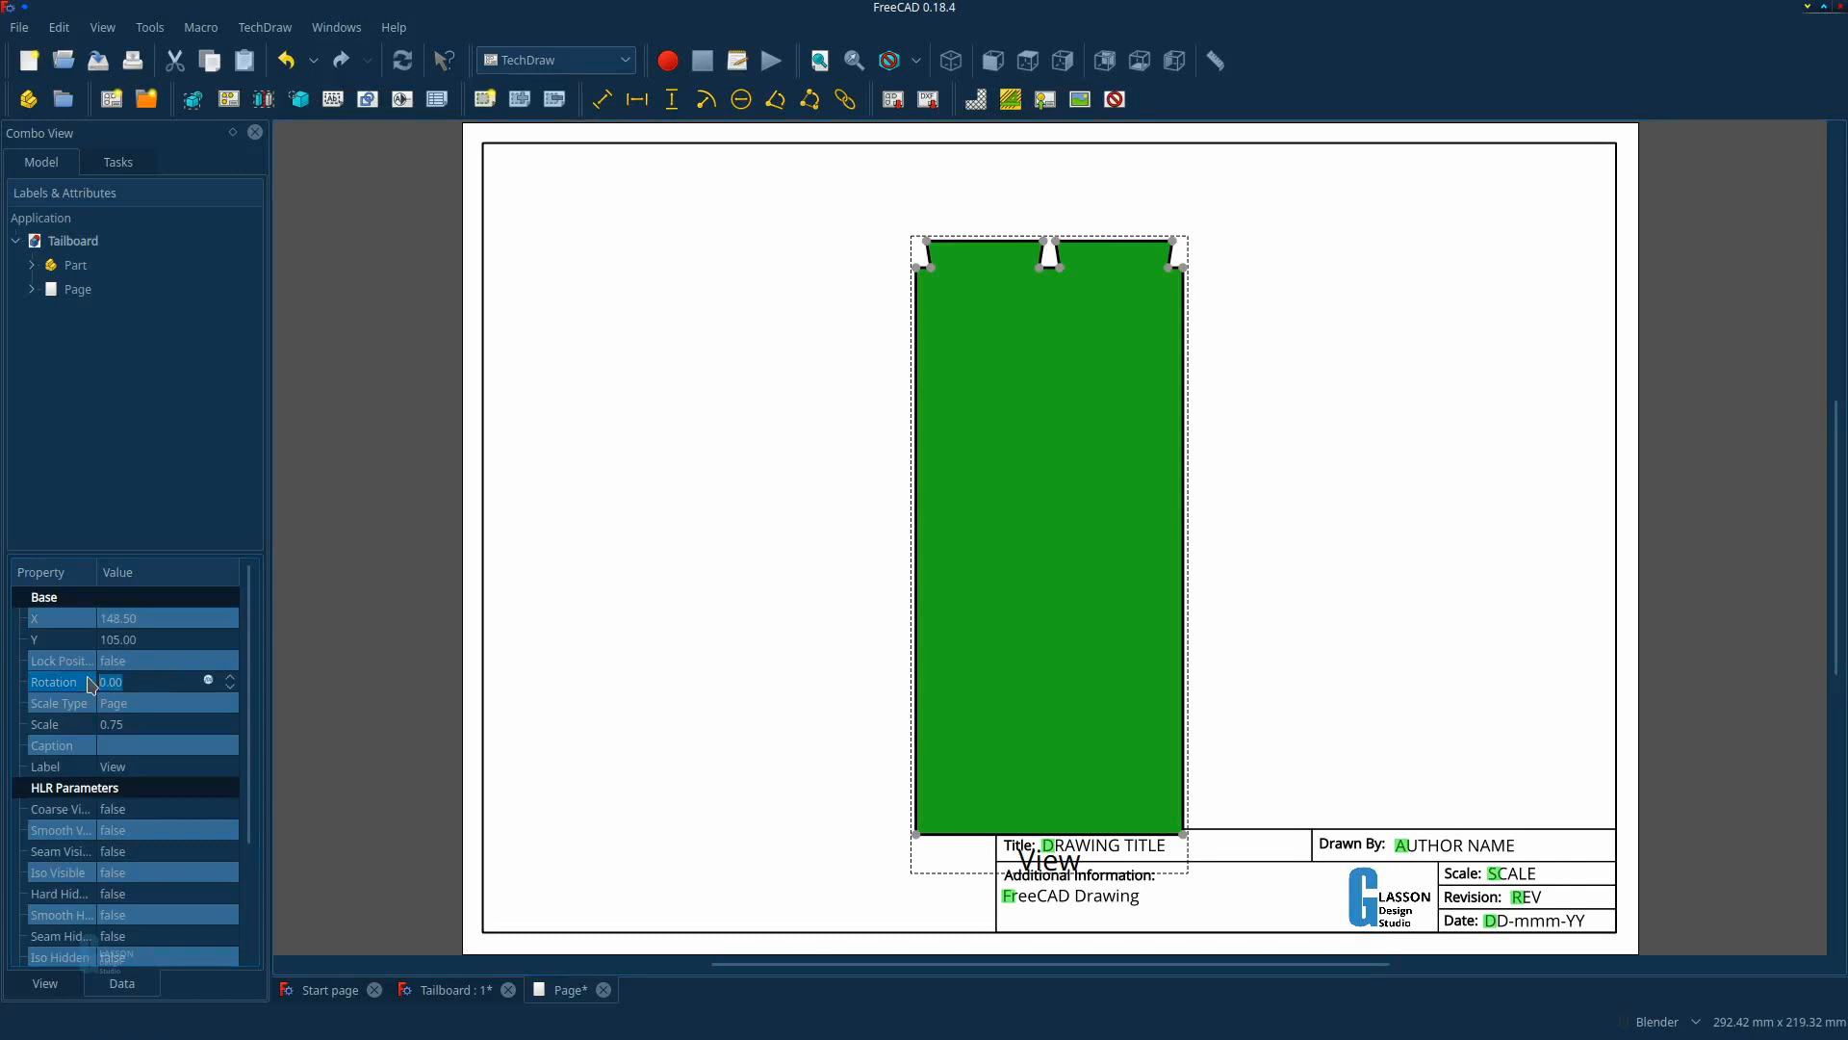
text(-90)
key(Return)
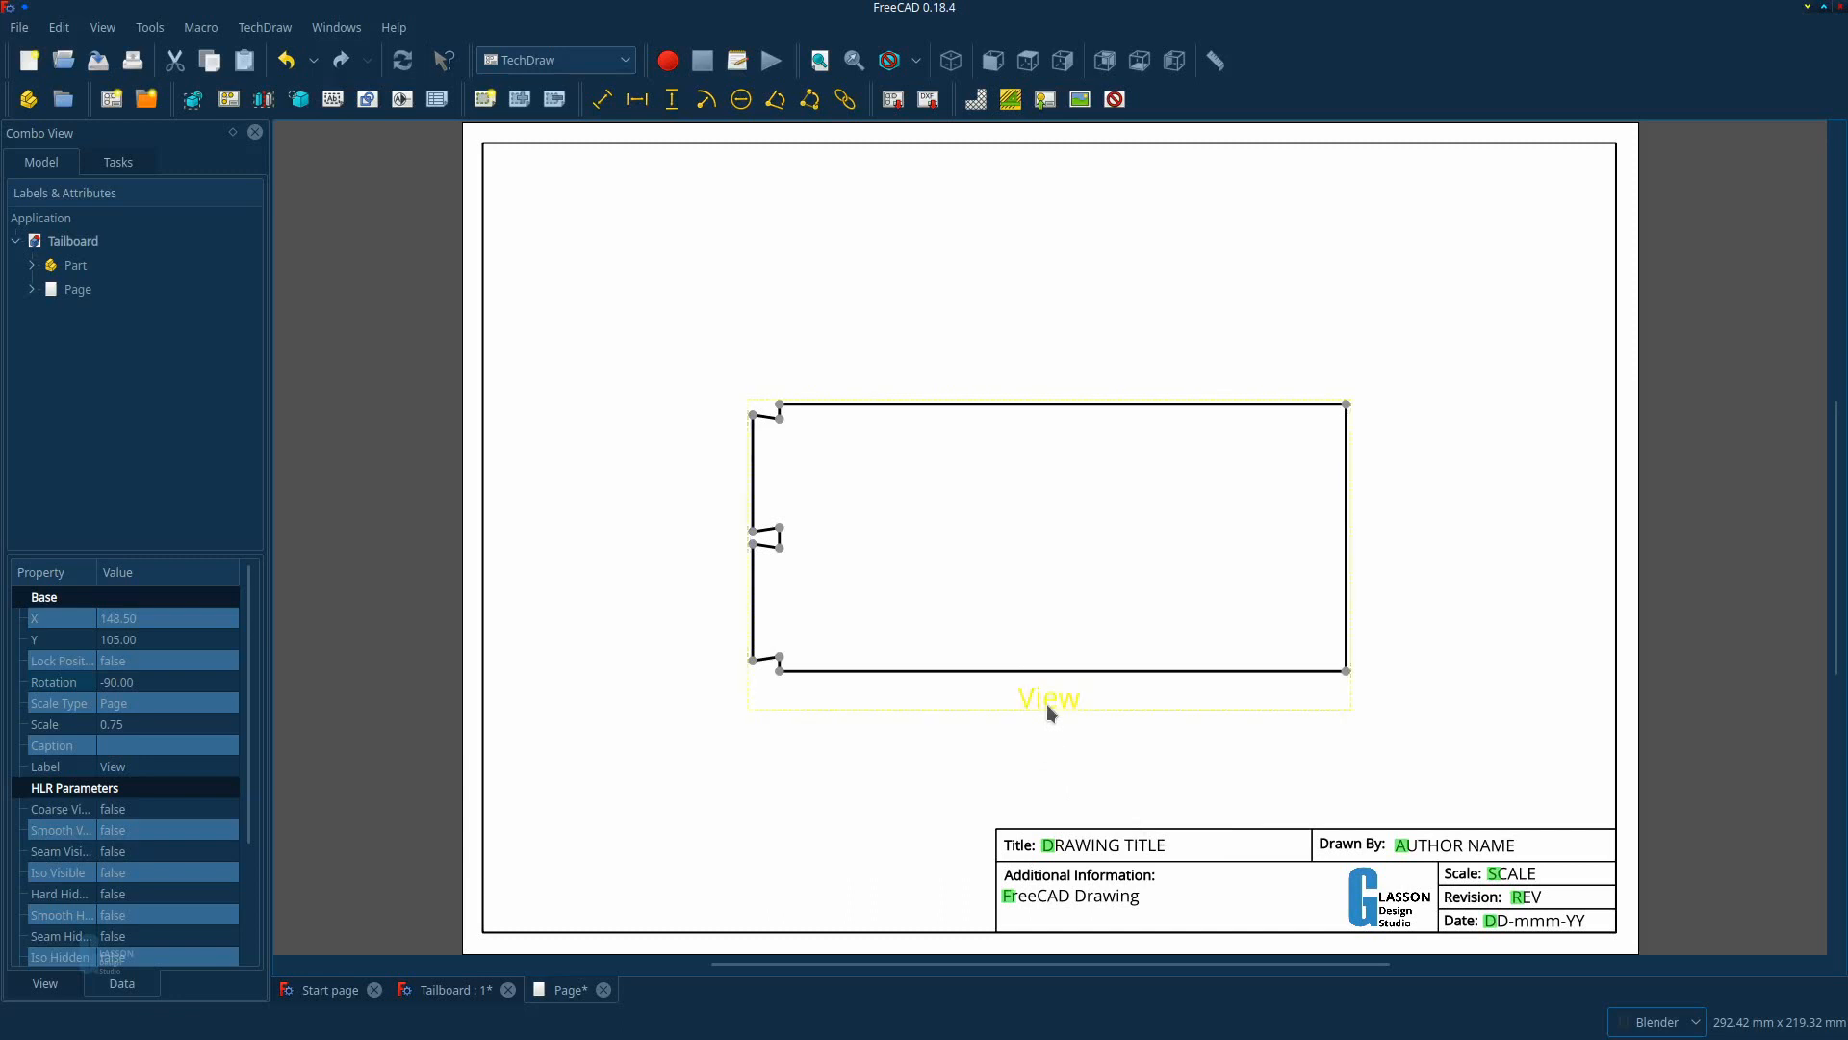
Move the view up on the page and set its Y position to 150.
mouse_move(1048, 703)
mouse_down()
mouse_move(981, 660)
mouse_move(951, 532)
mouse_move(1129, 722)
mouse_move(955, 531)
mouse_move(1065, 542)
mouse_up()
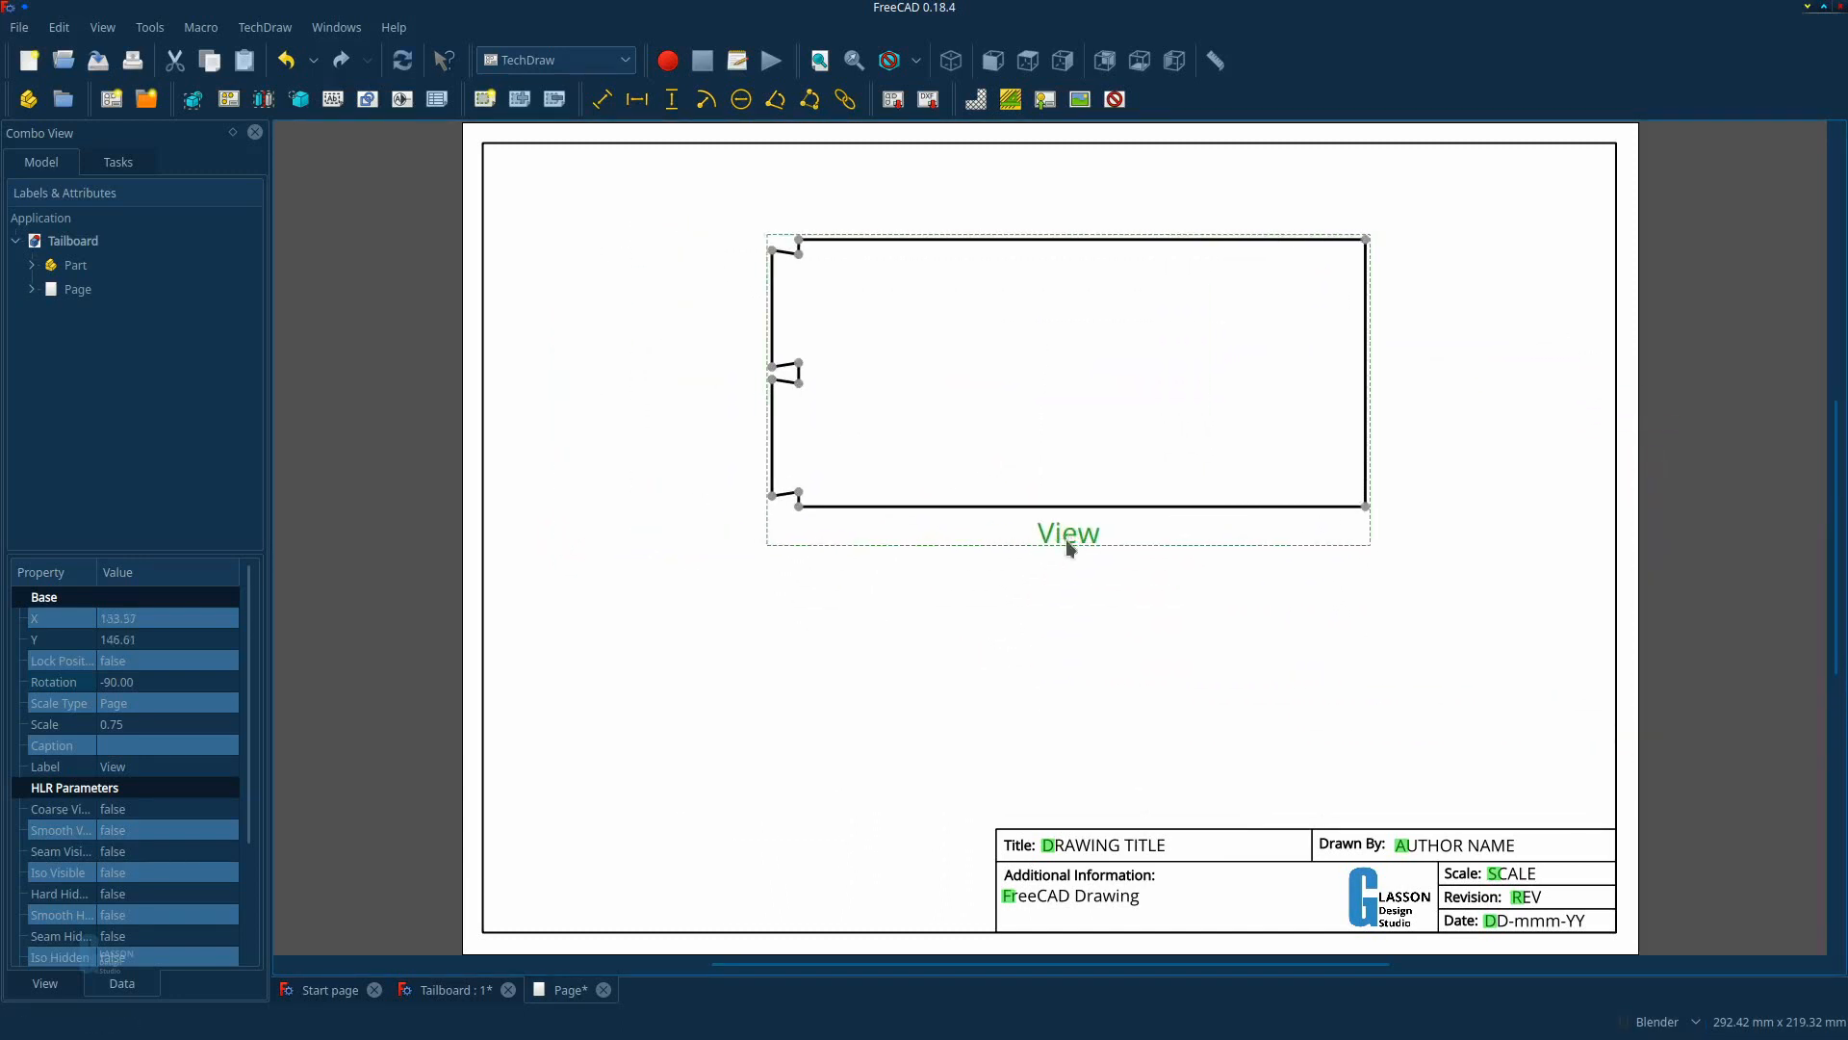
click(137, 621)
click(139, 641)
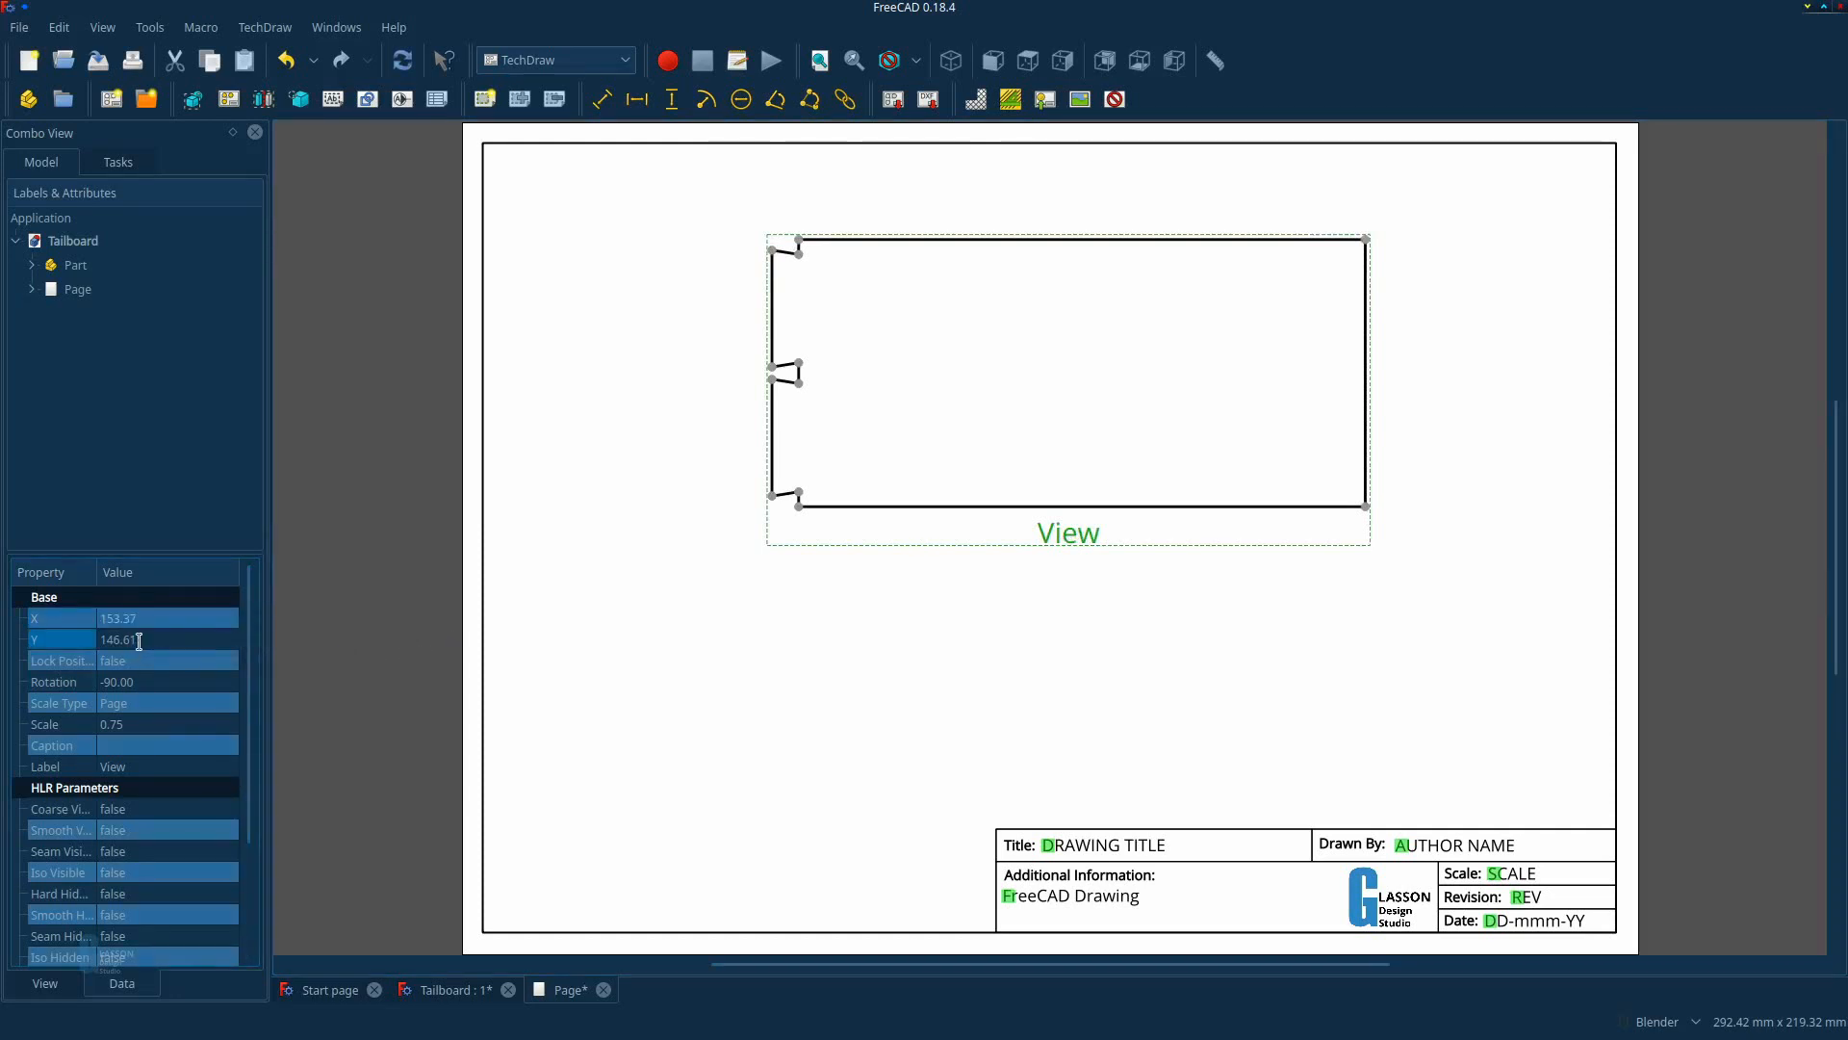
text(150)
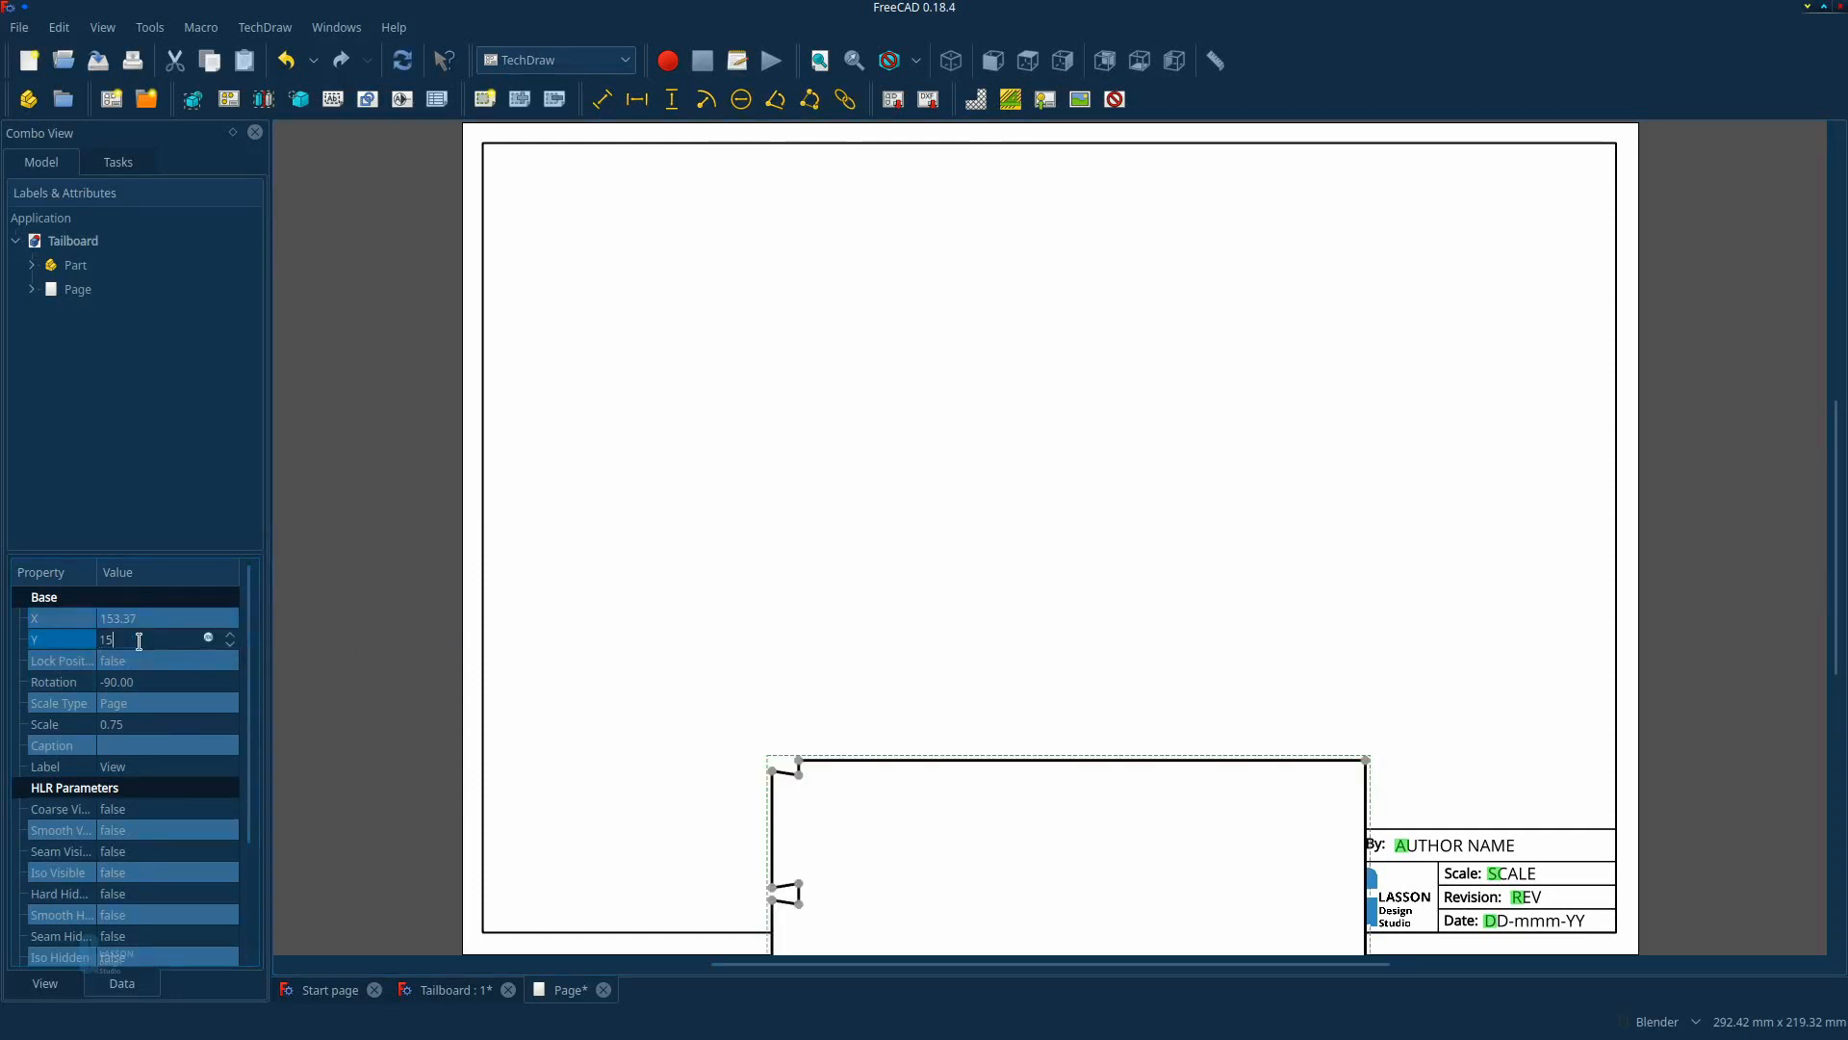
key(Return)
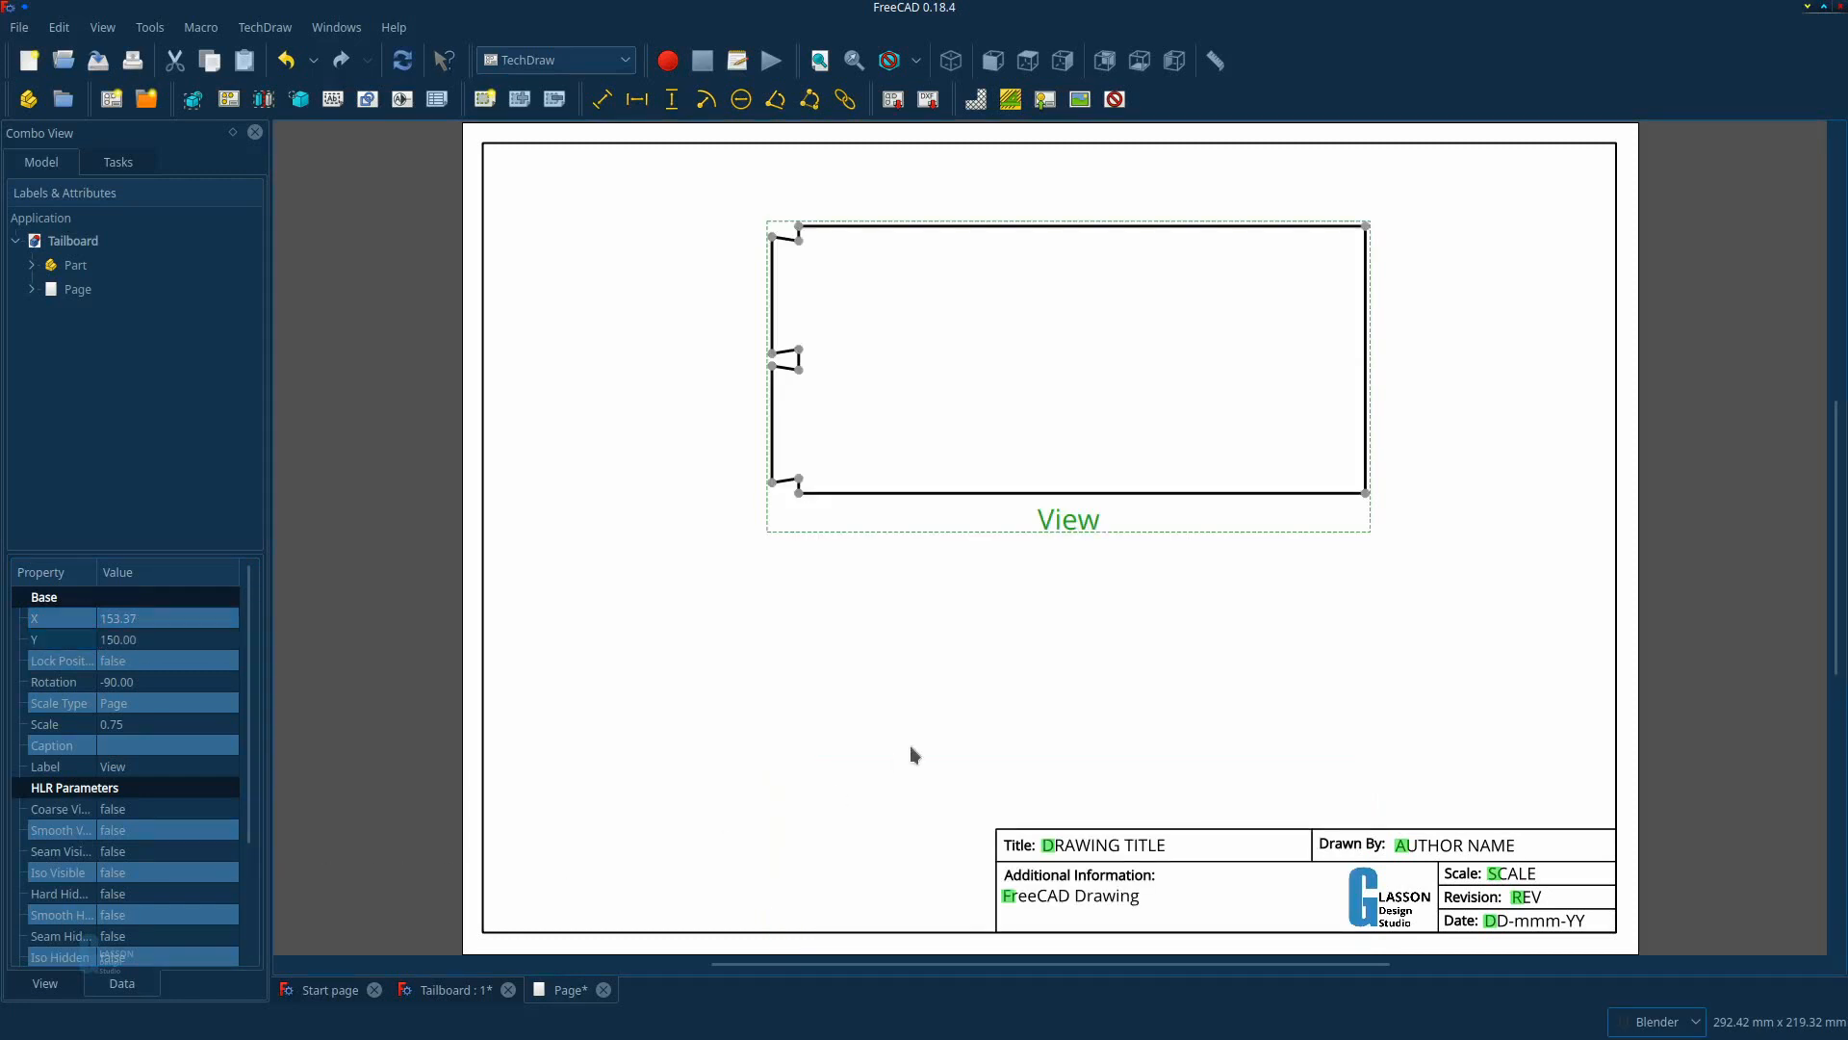
Add a vertical dimension to the board's plain end and a horizontal one to its upper edge, placing both outside the outline.
click(1370, 395)
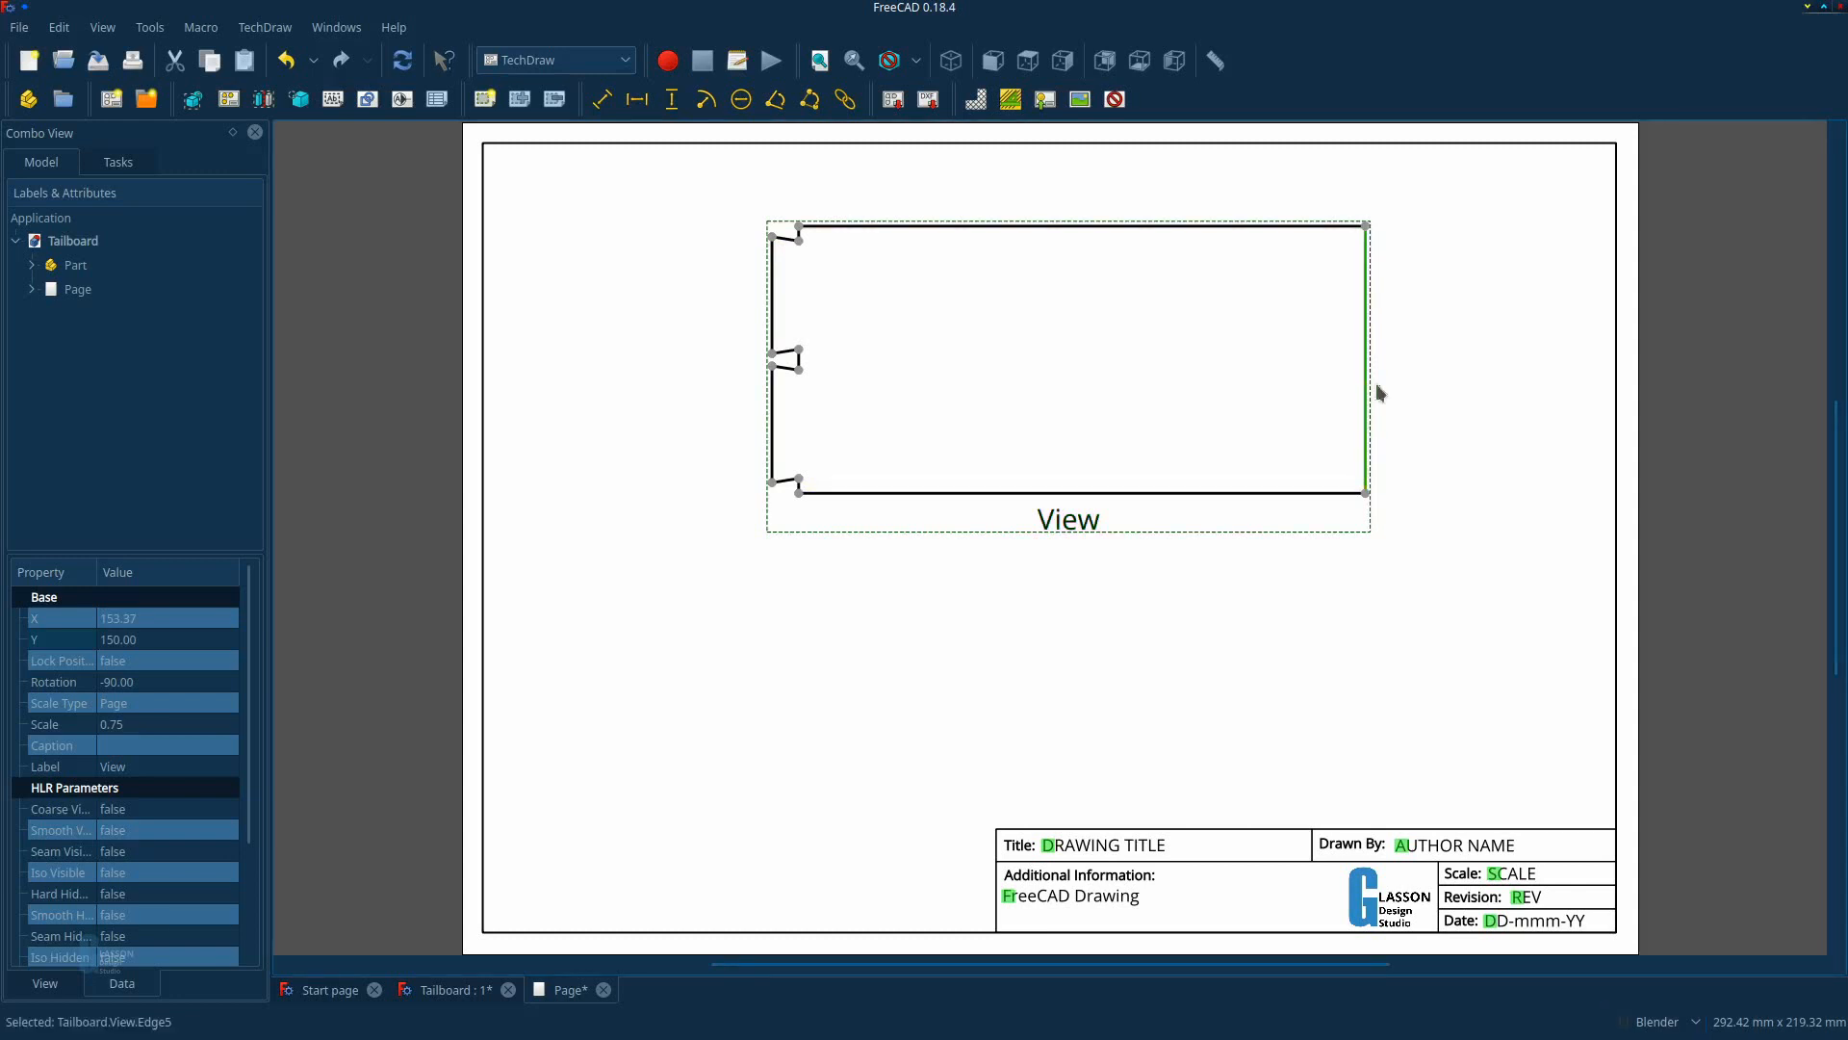
click(674, 111)
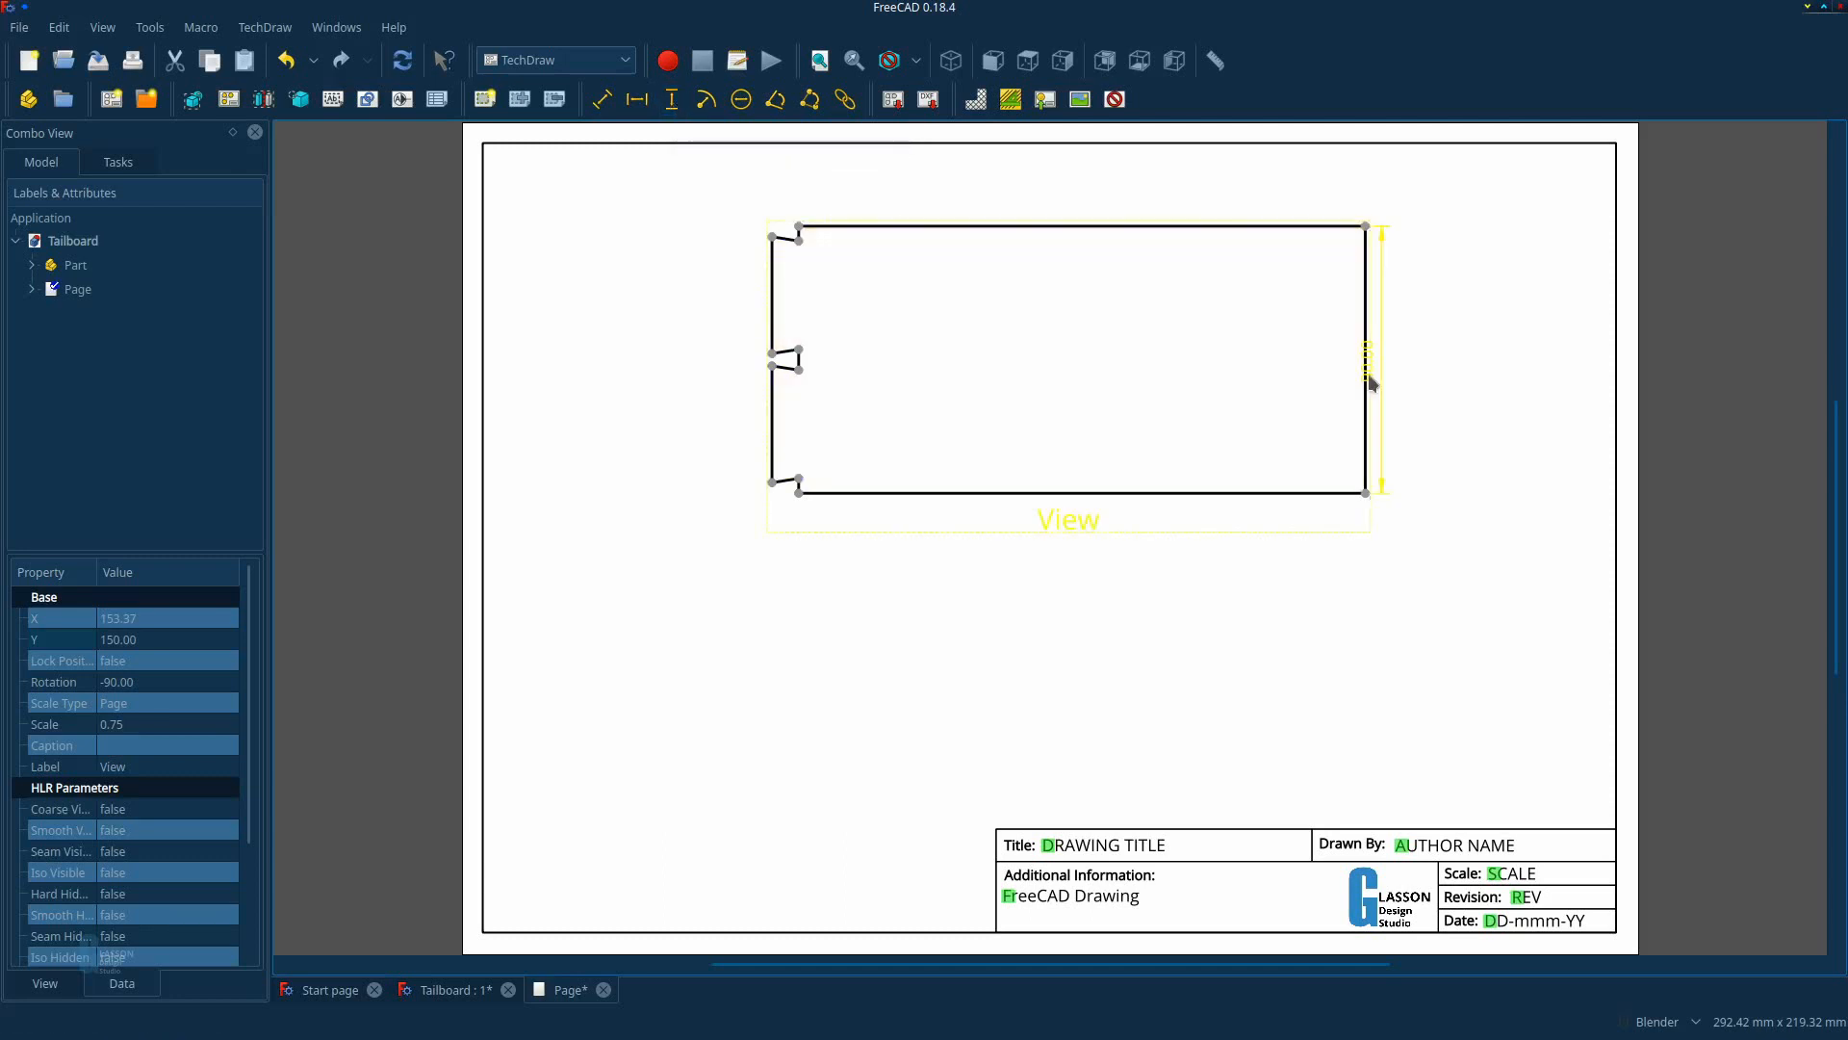
drag(1370, 380, 1434, 375)
click(943, 226)
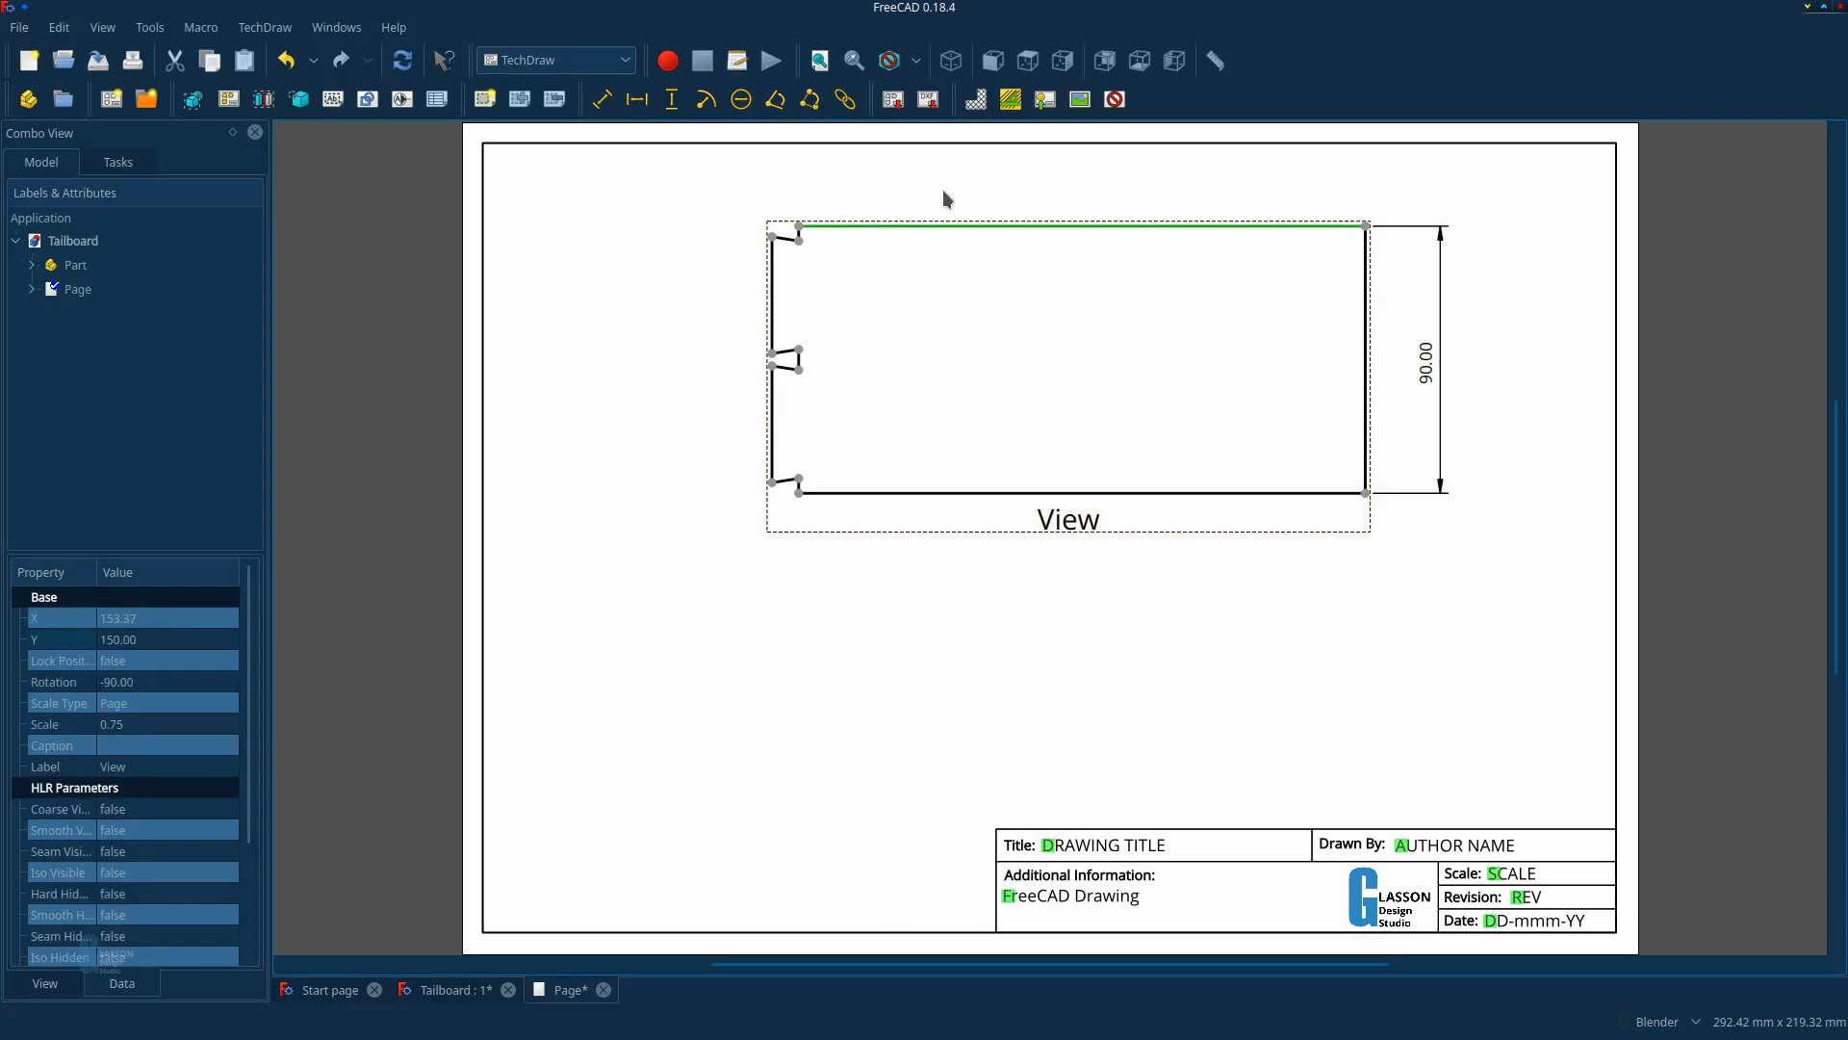
click(637, 99)
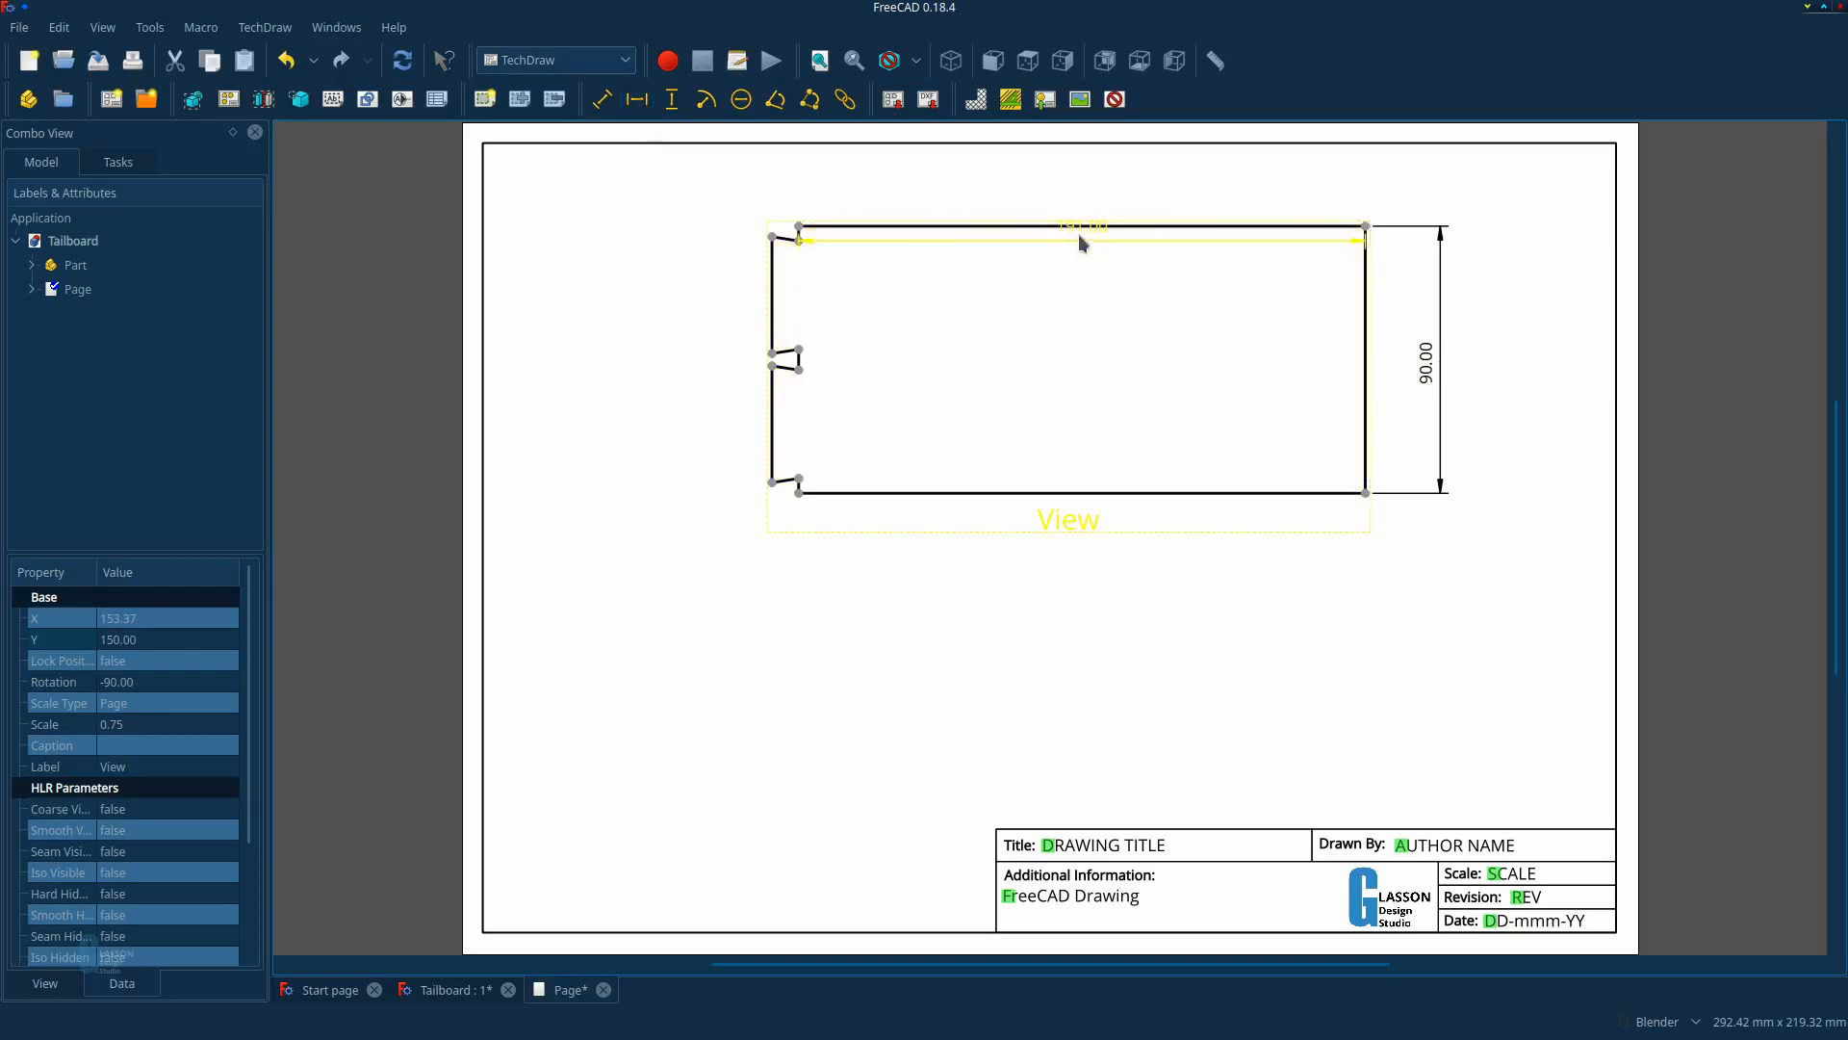
drag(1081, 216, 1073, 192)
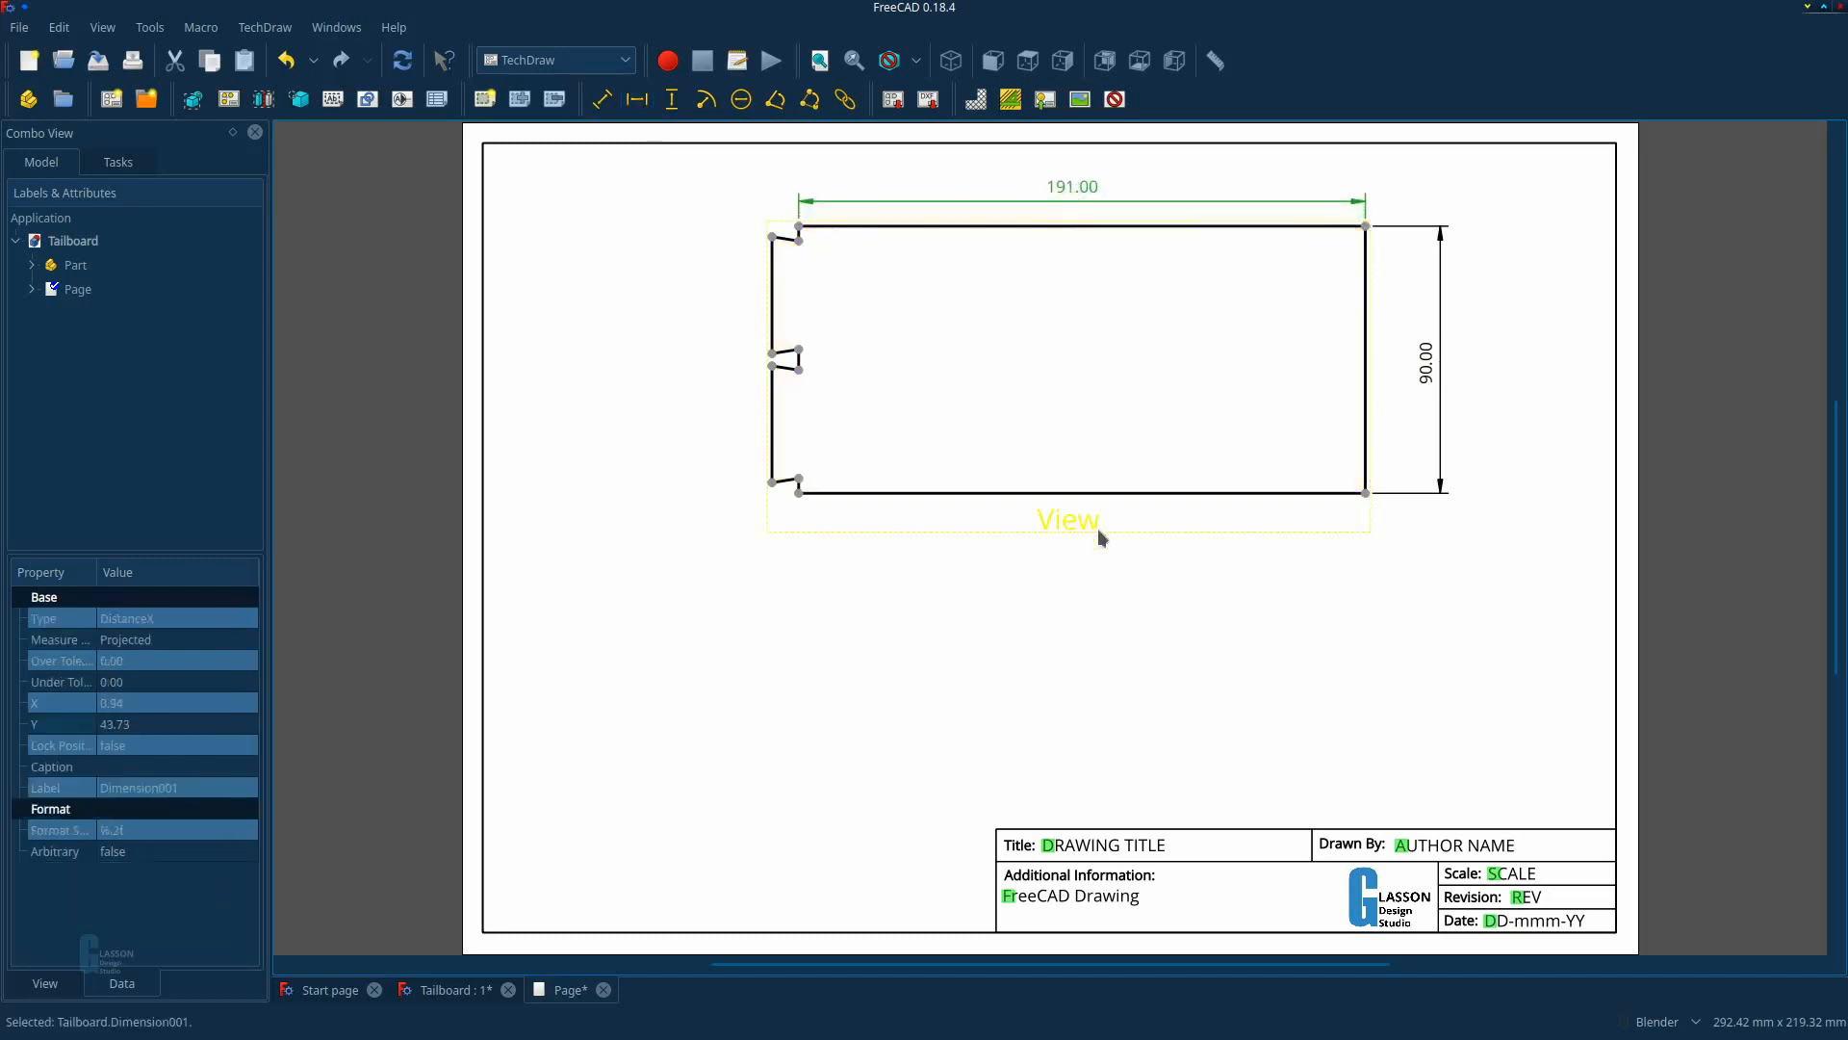
Move the view down to about Y 119 and dimension the board's overall length including the tails, placed above the existing horizontal dimension.
drag(1100, 531, 1074, 653)
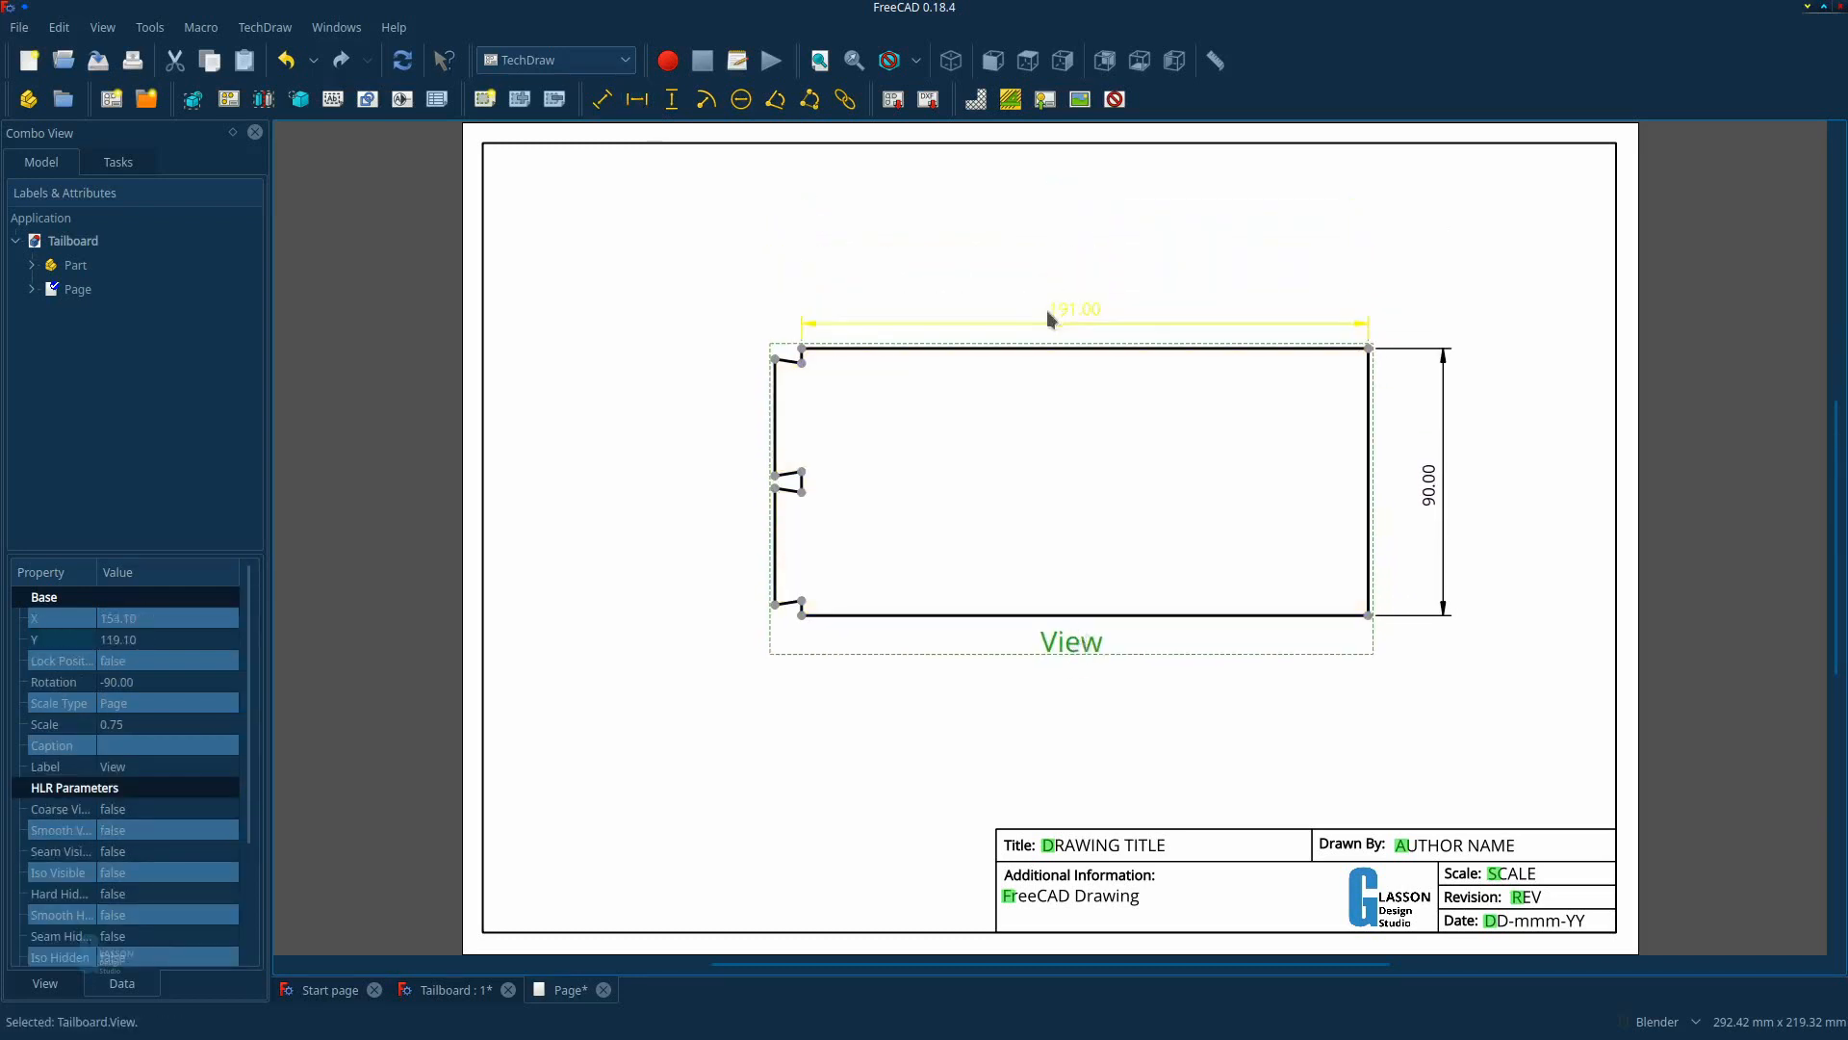
click(776, 359)
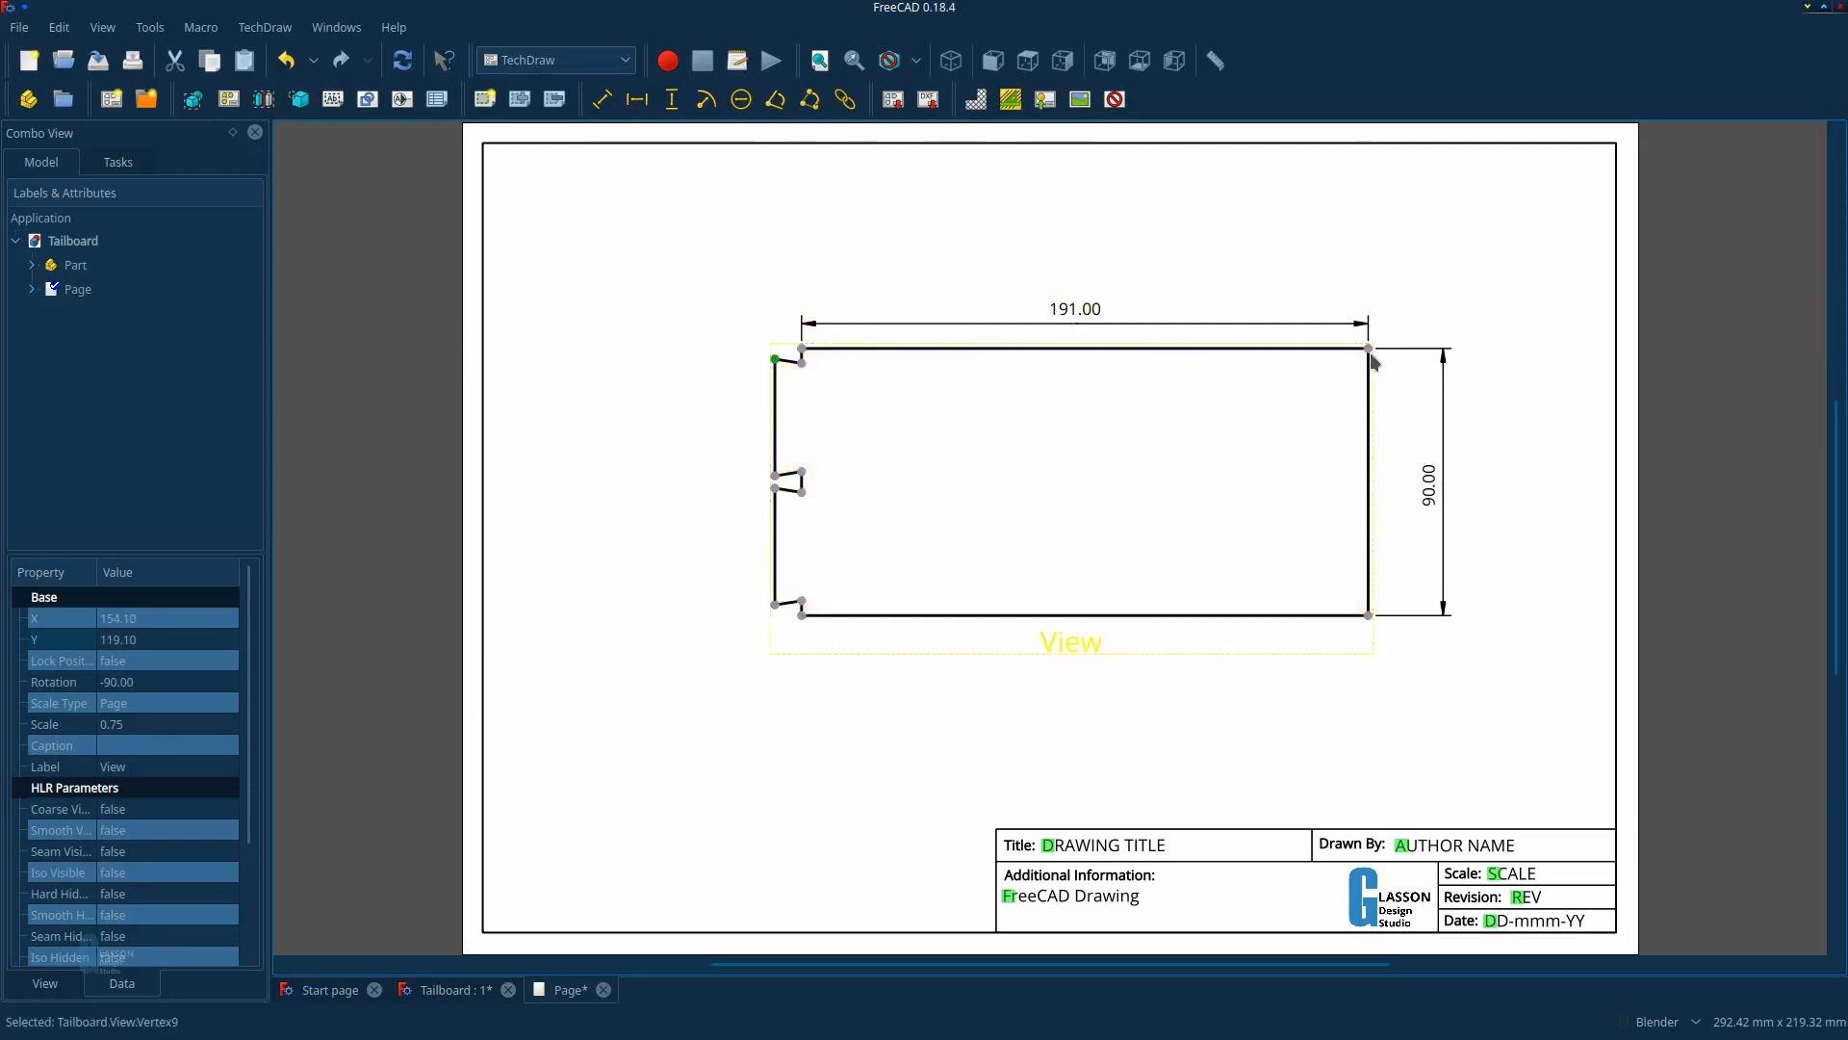
ctrl+click(1369, 348)
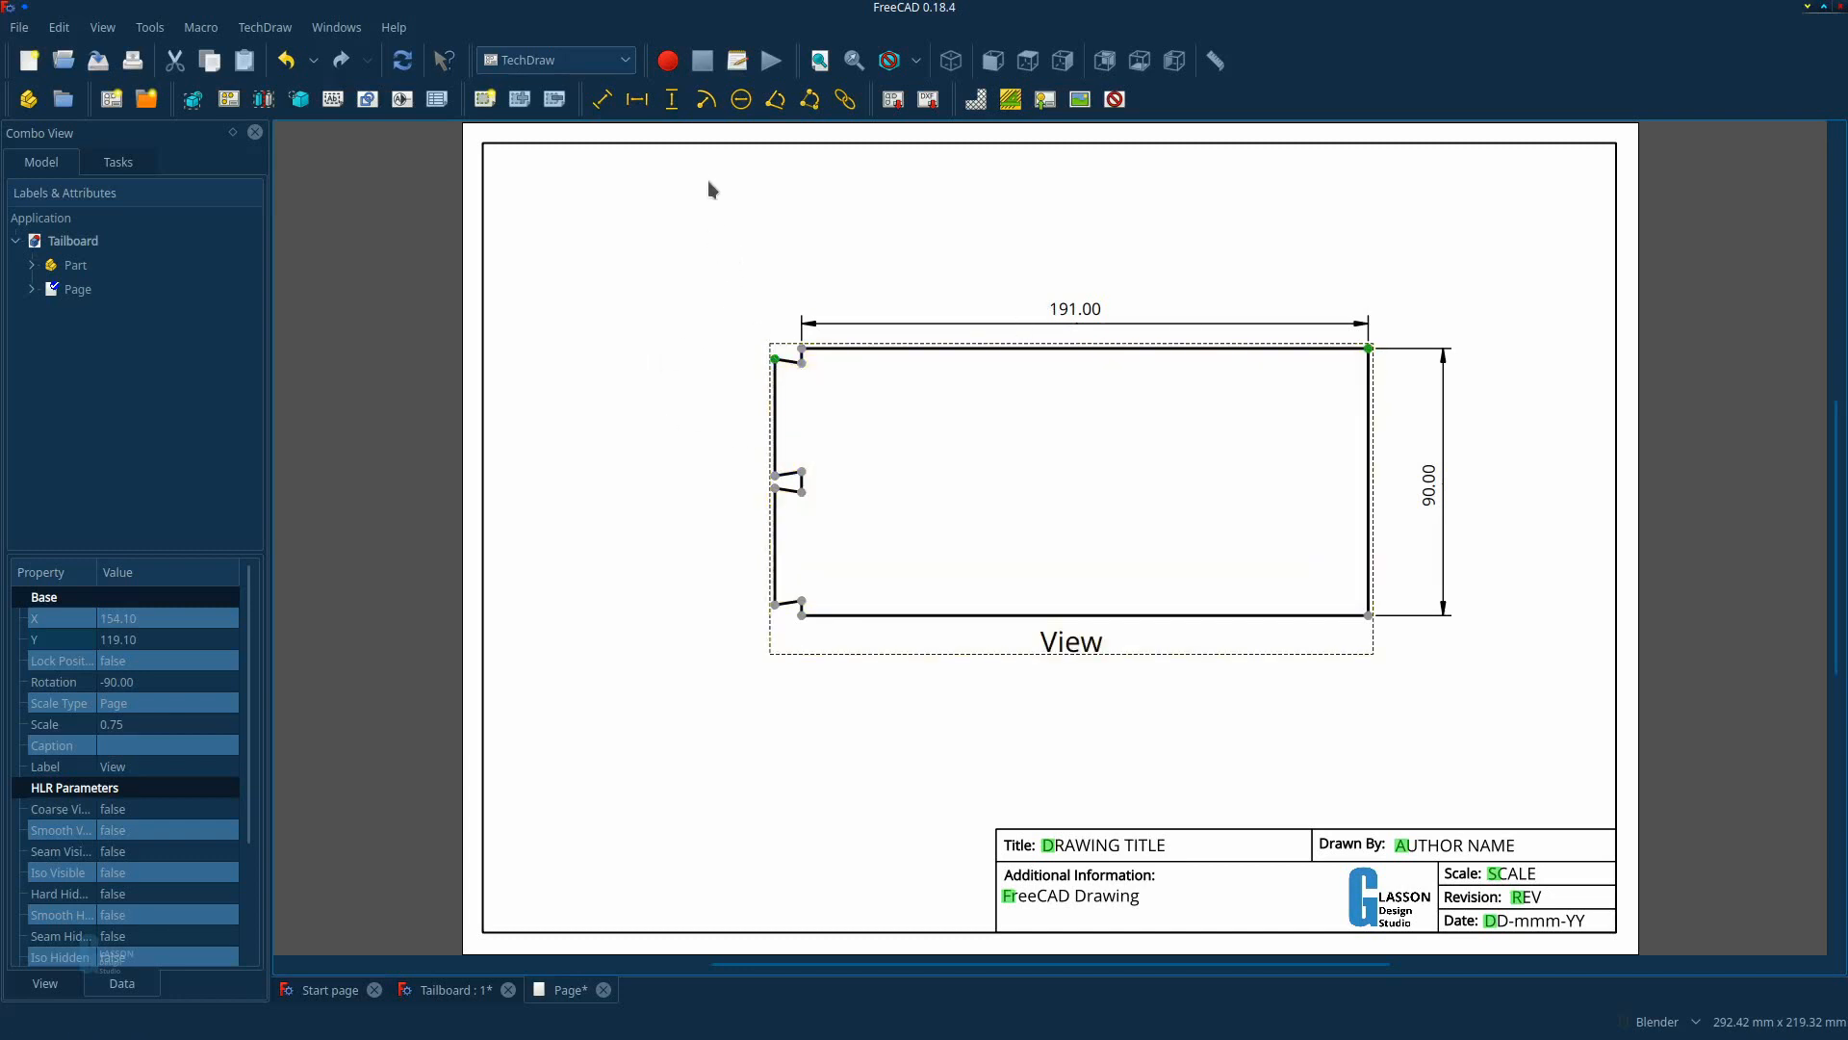
click(636, 99)
drag(1071, 361, 1093, 279)
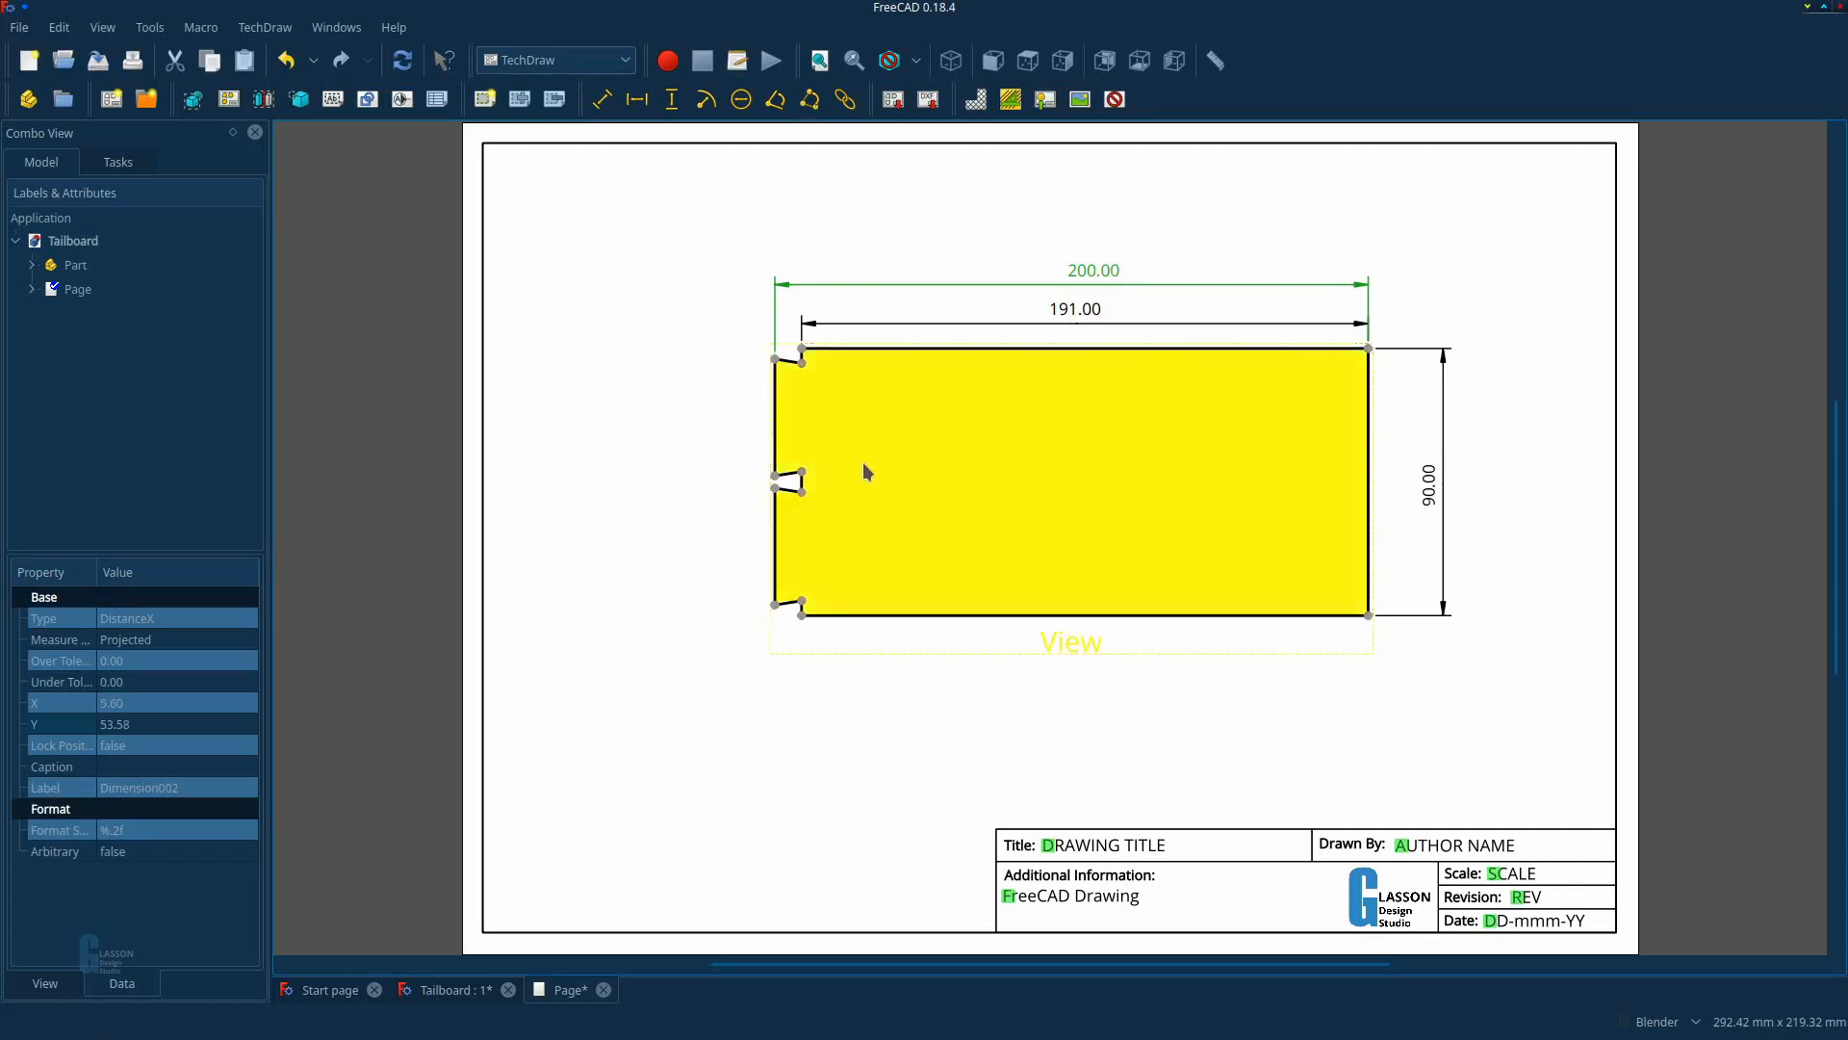
Add vertical dimensions to the end edges of both dovetails and place them outside the tailed end of the board.
click(777, 407)
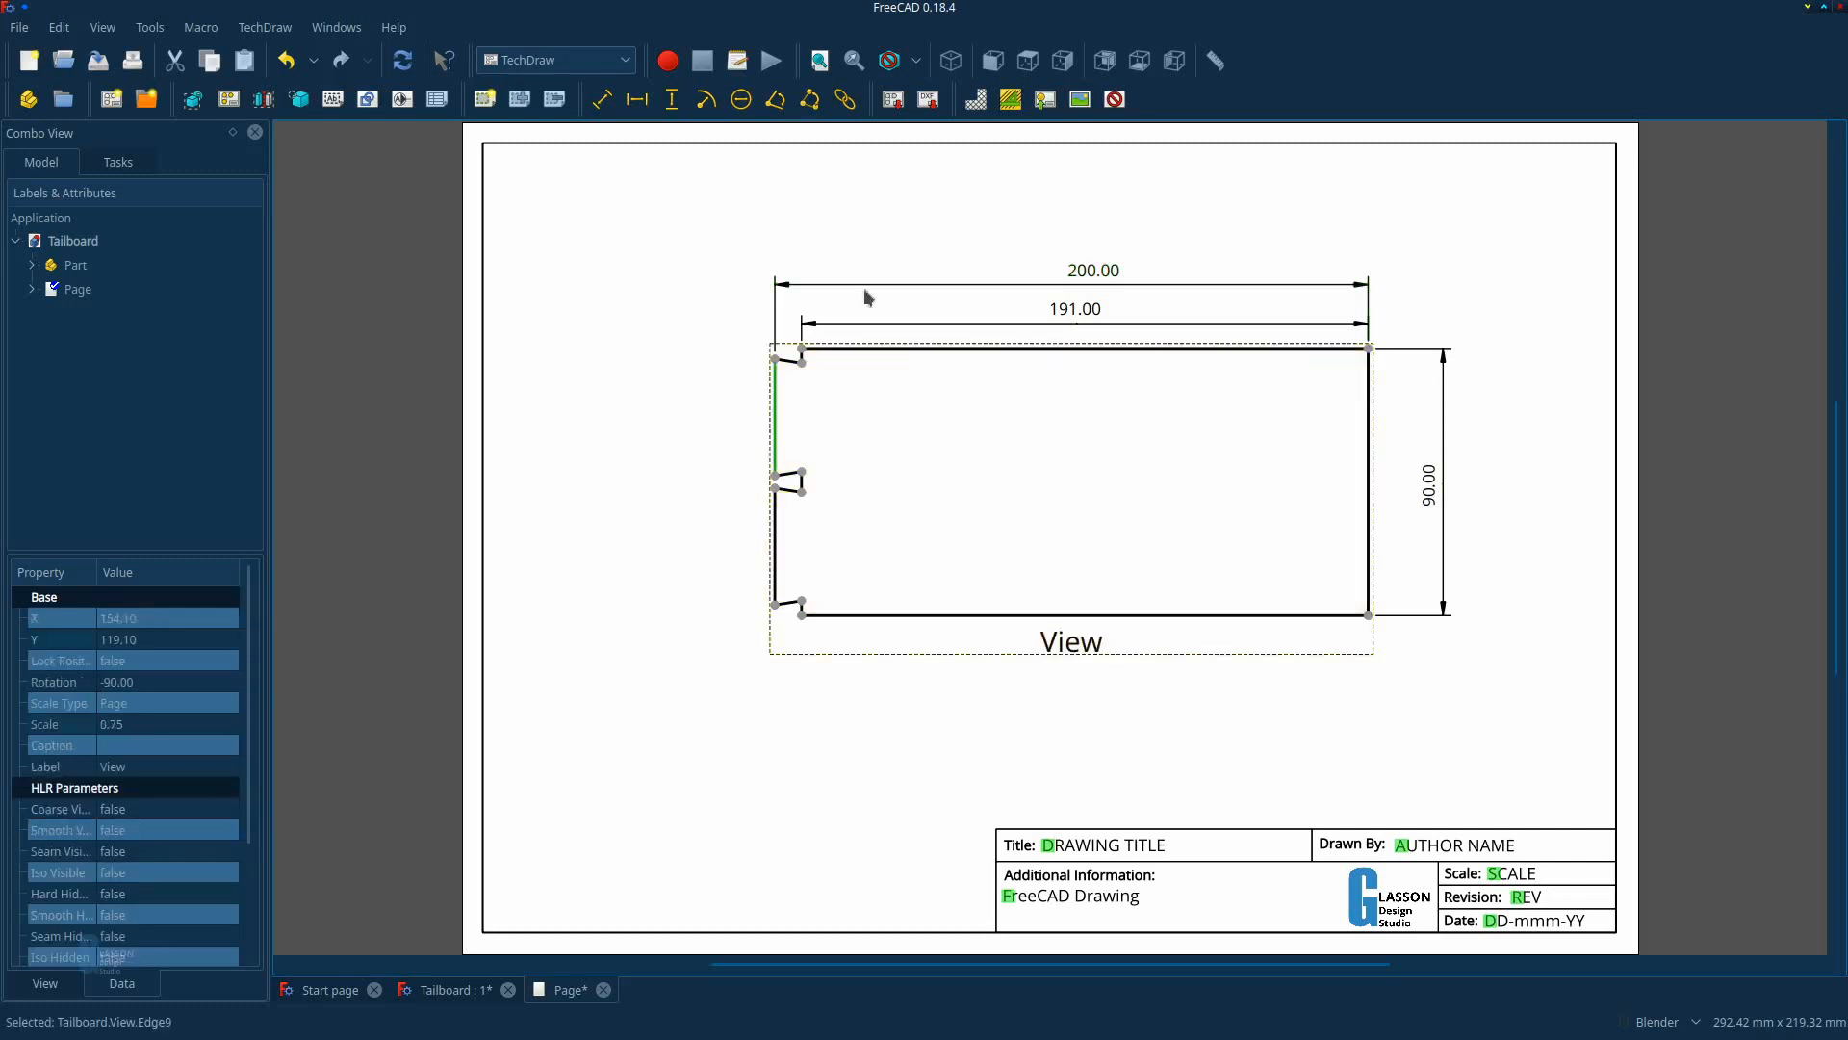
click(672, 99)
drag(785, 427, 729, 428)
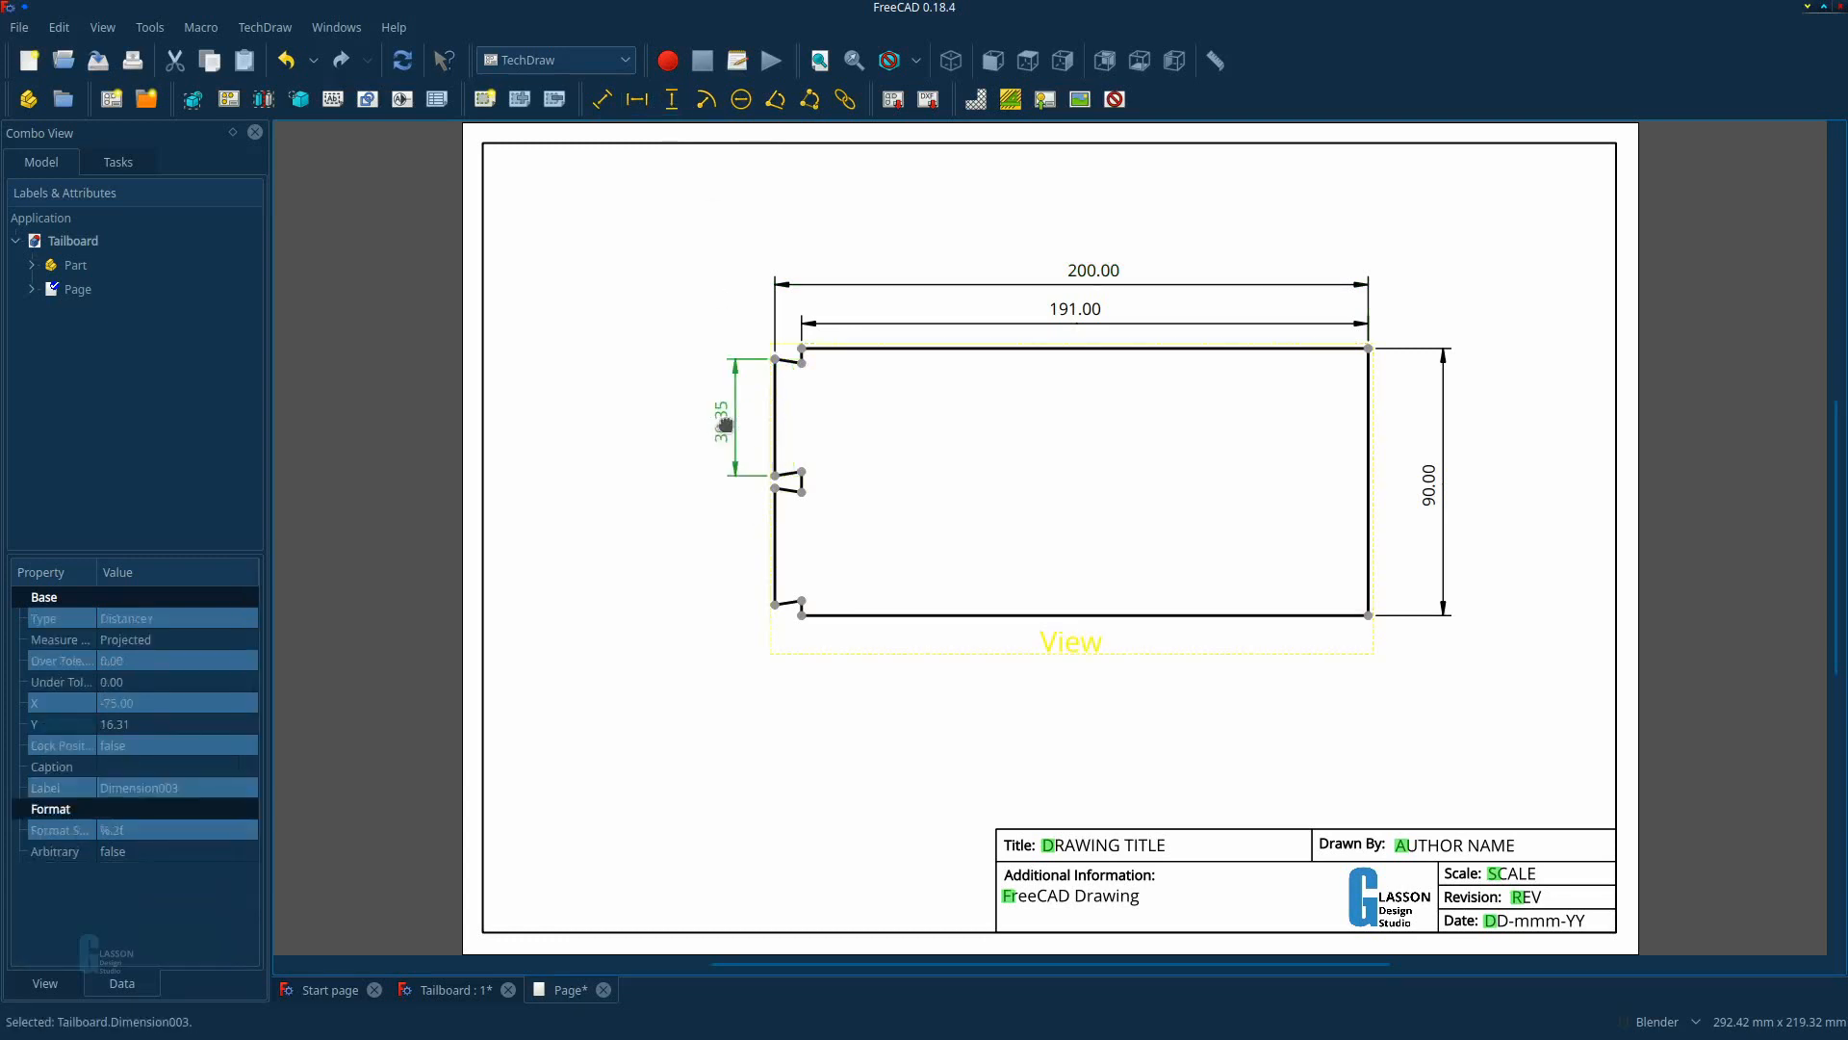
click(775, 544)
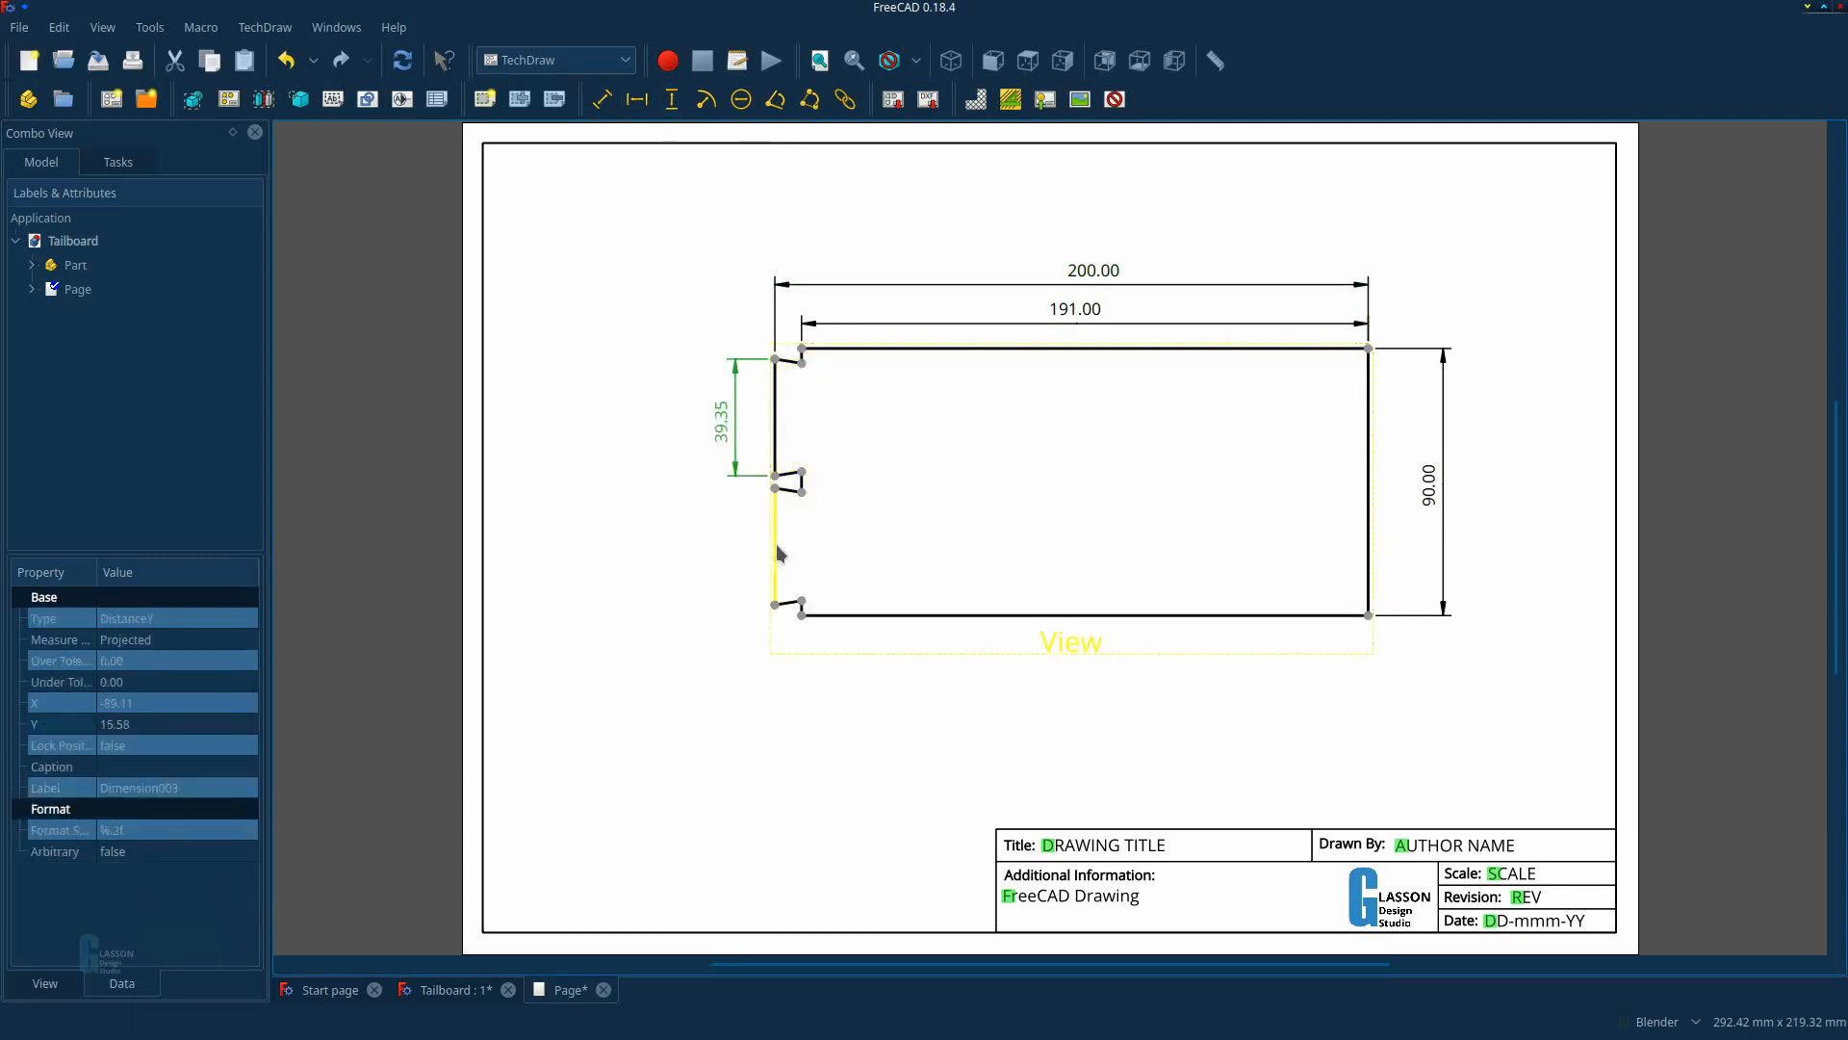
click(672, 99)
drag(778, 556, 732, 543)
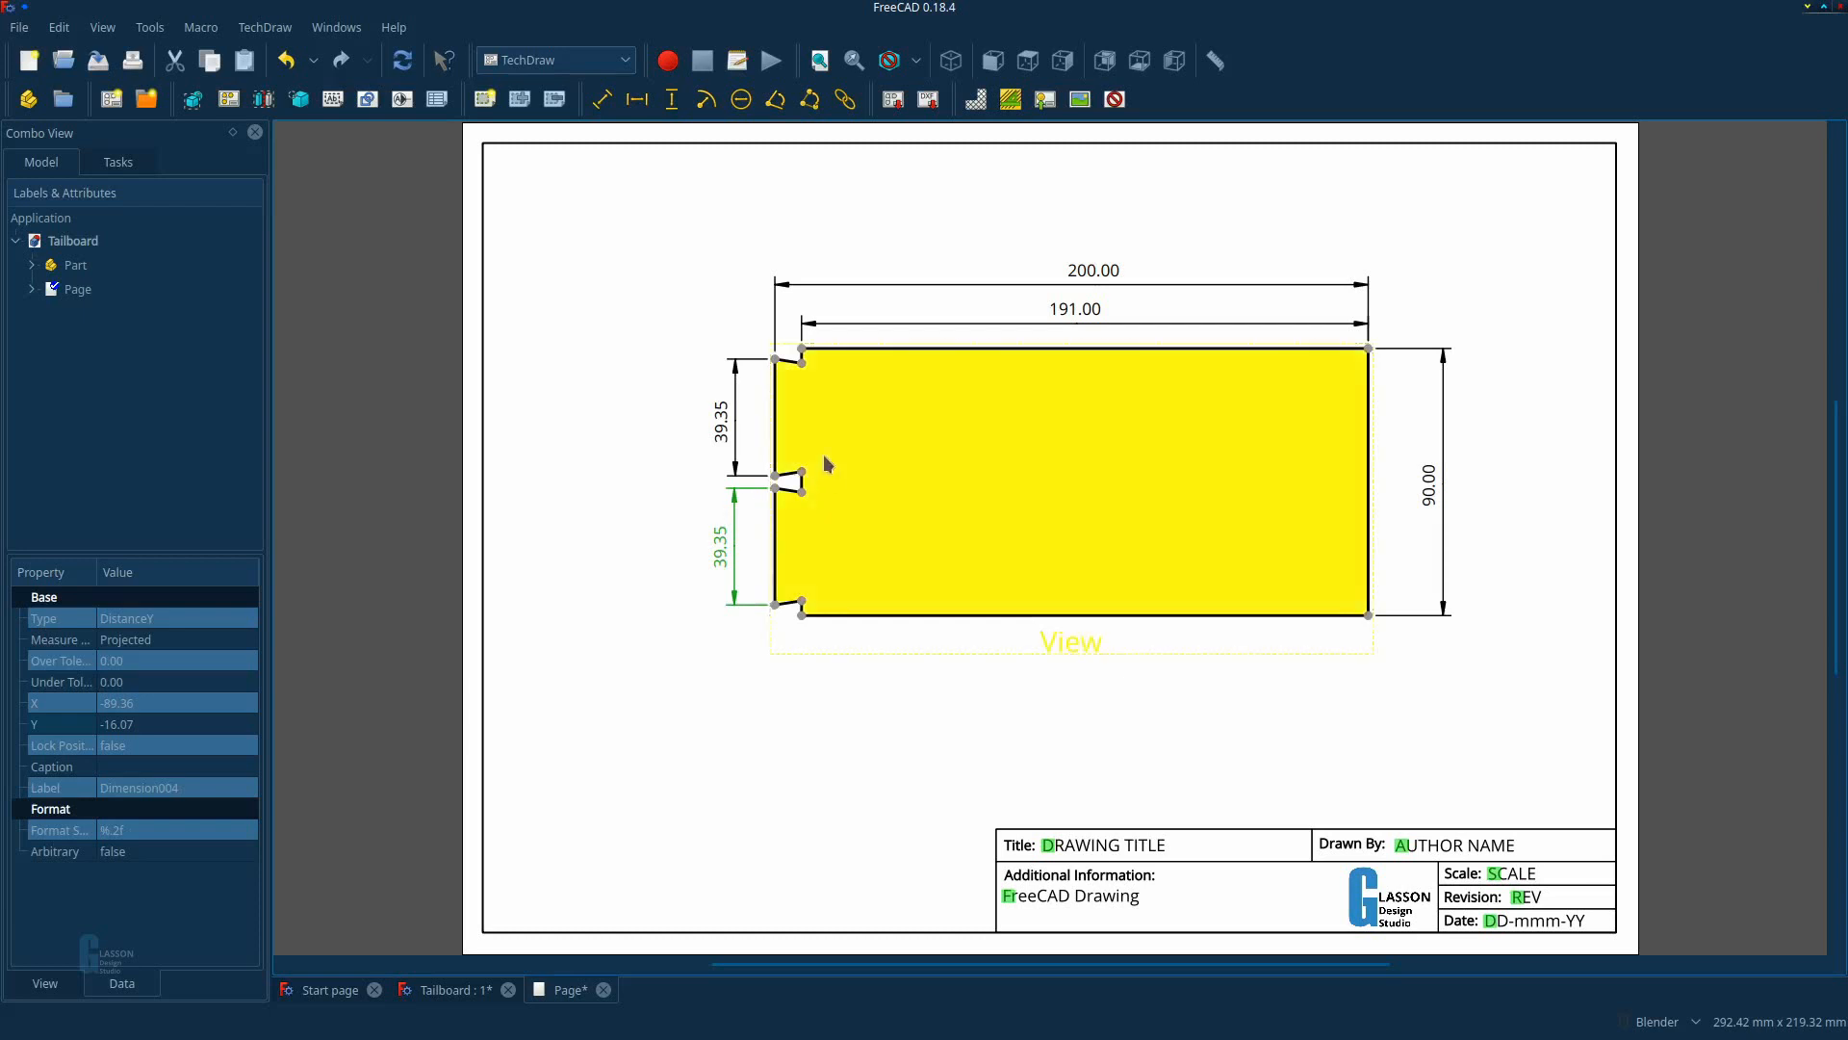
Add a horizontal dimension for the upper dovetail's depth between its two corner points and place it beyond the vertical tail dimensions.
click(859, 348)
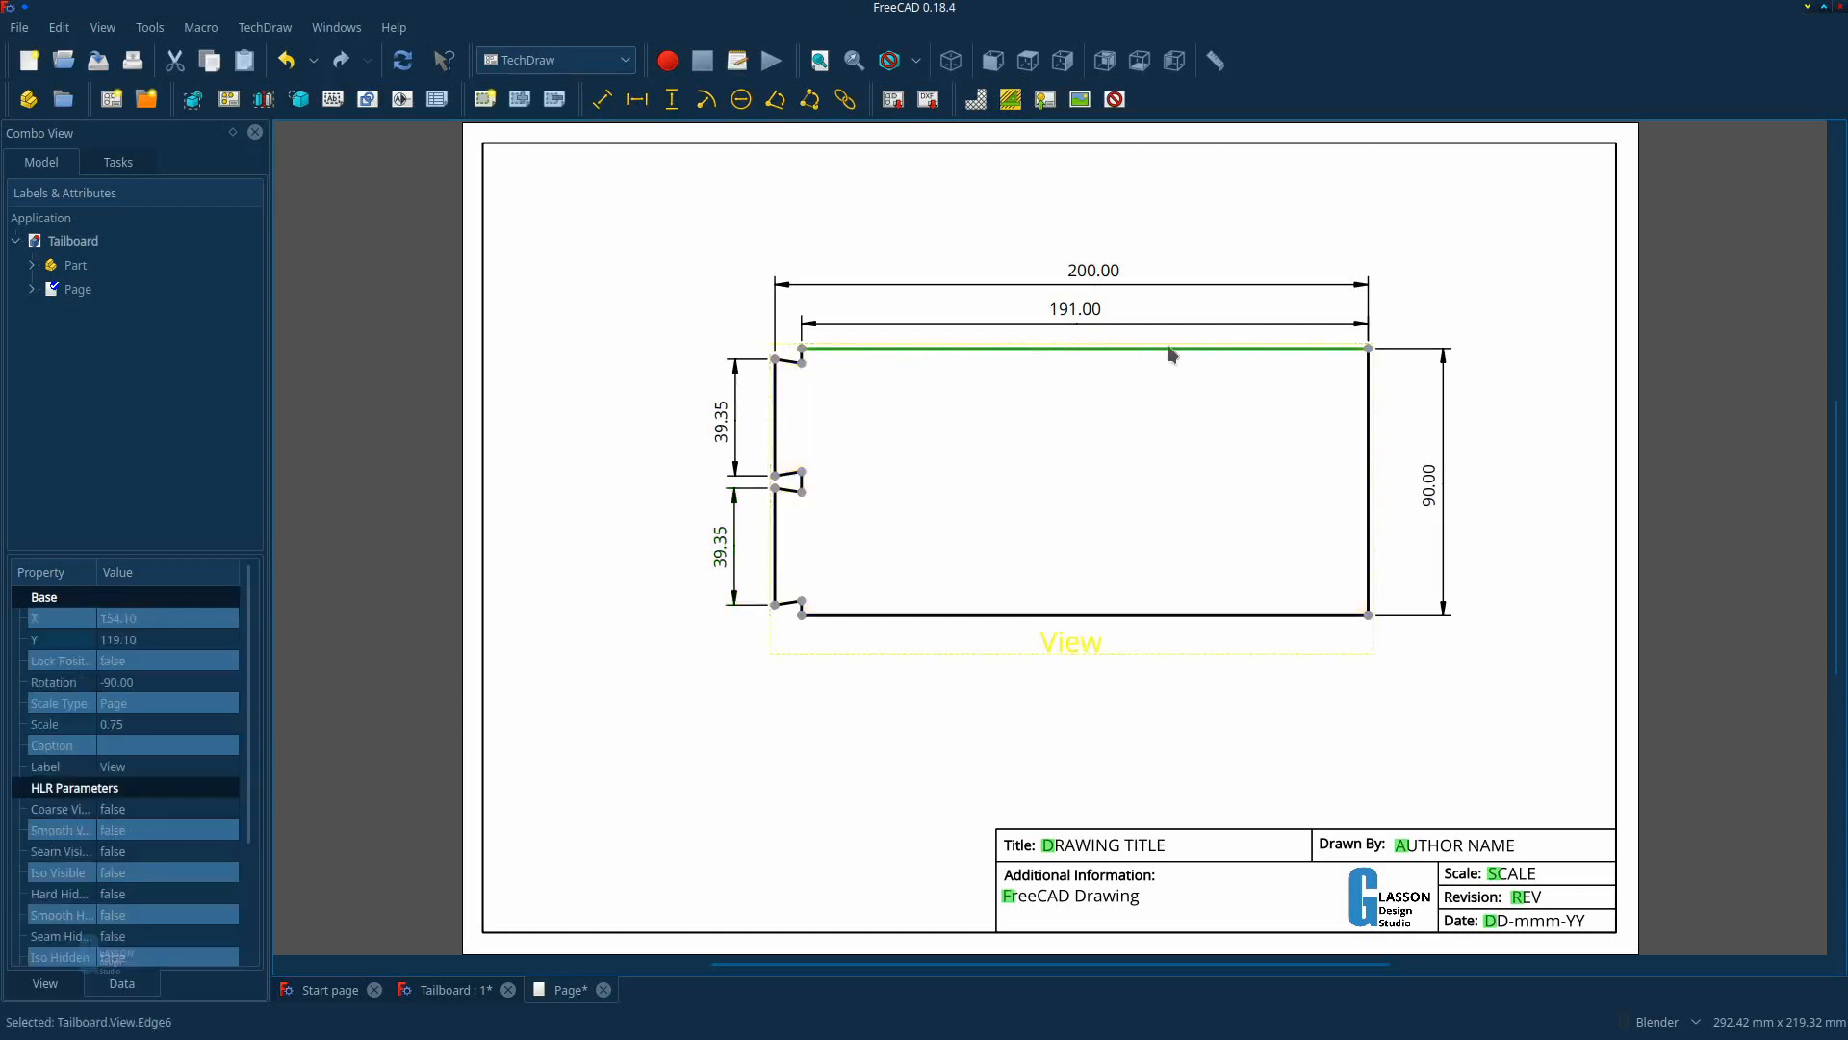
click(802, 362)
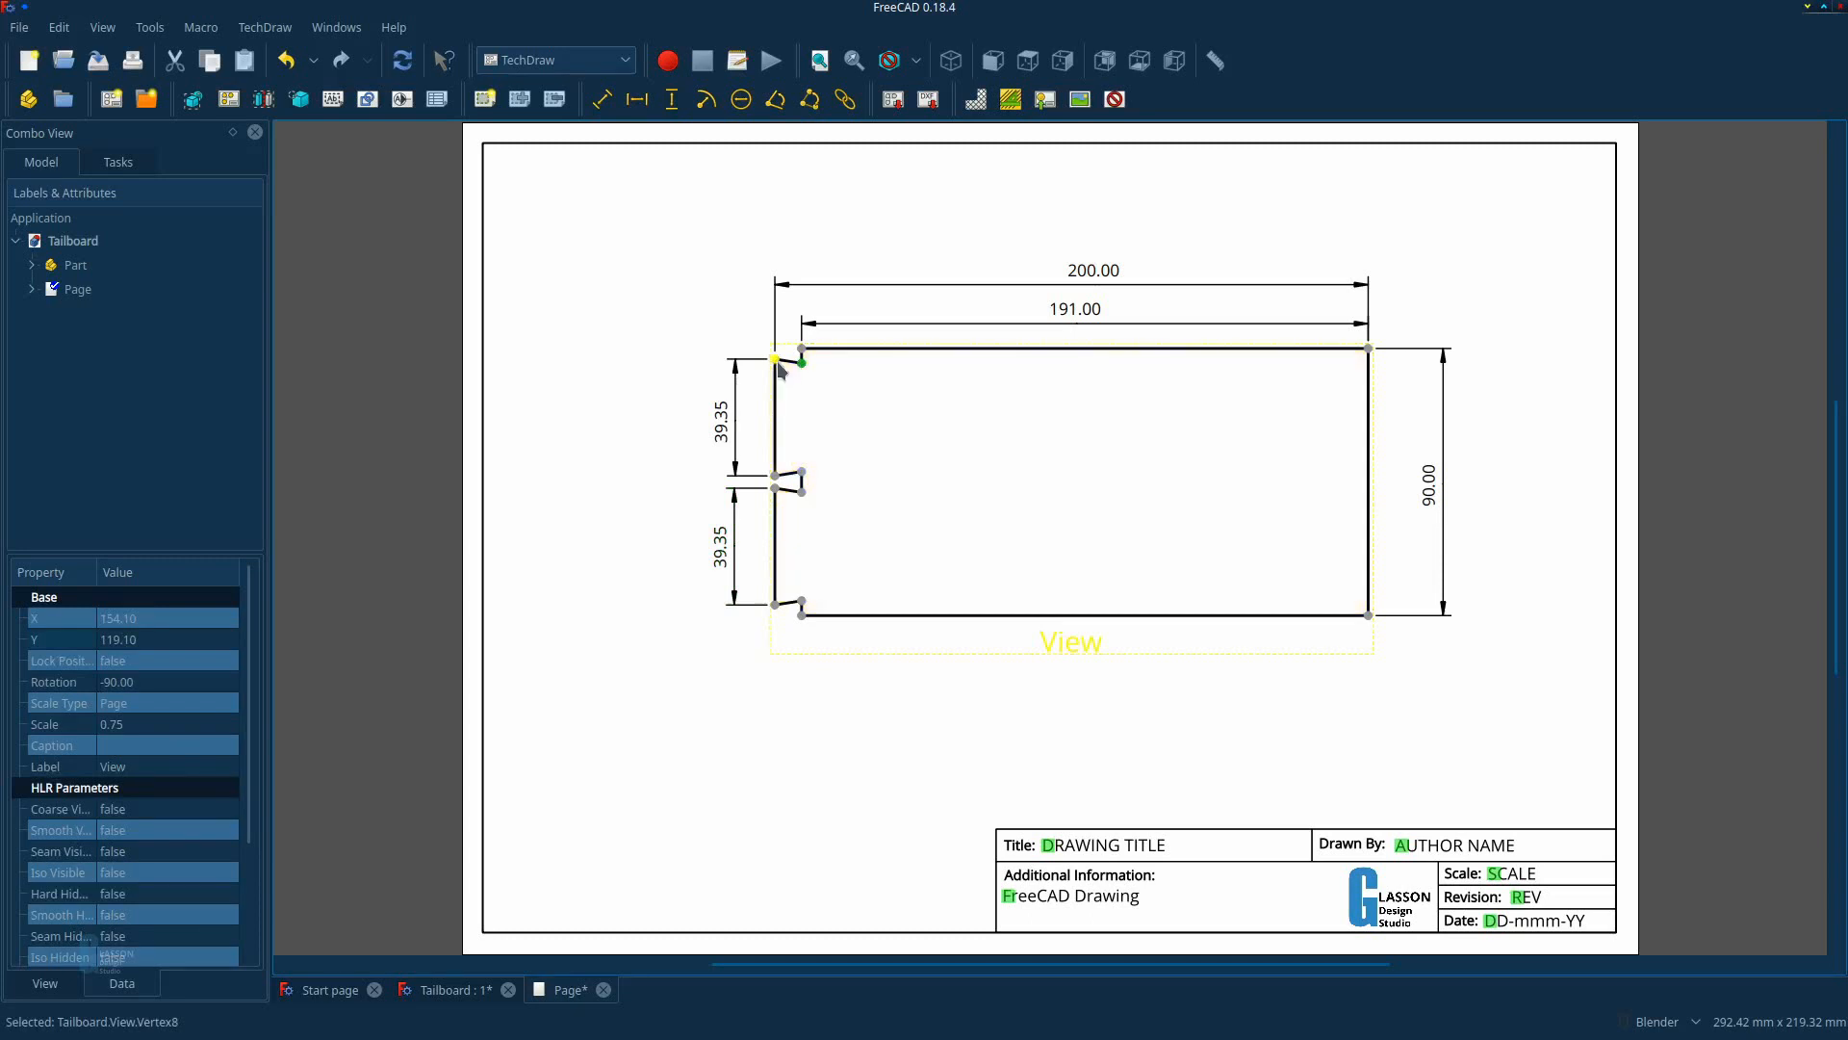
click(639, 100)
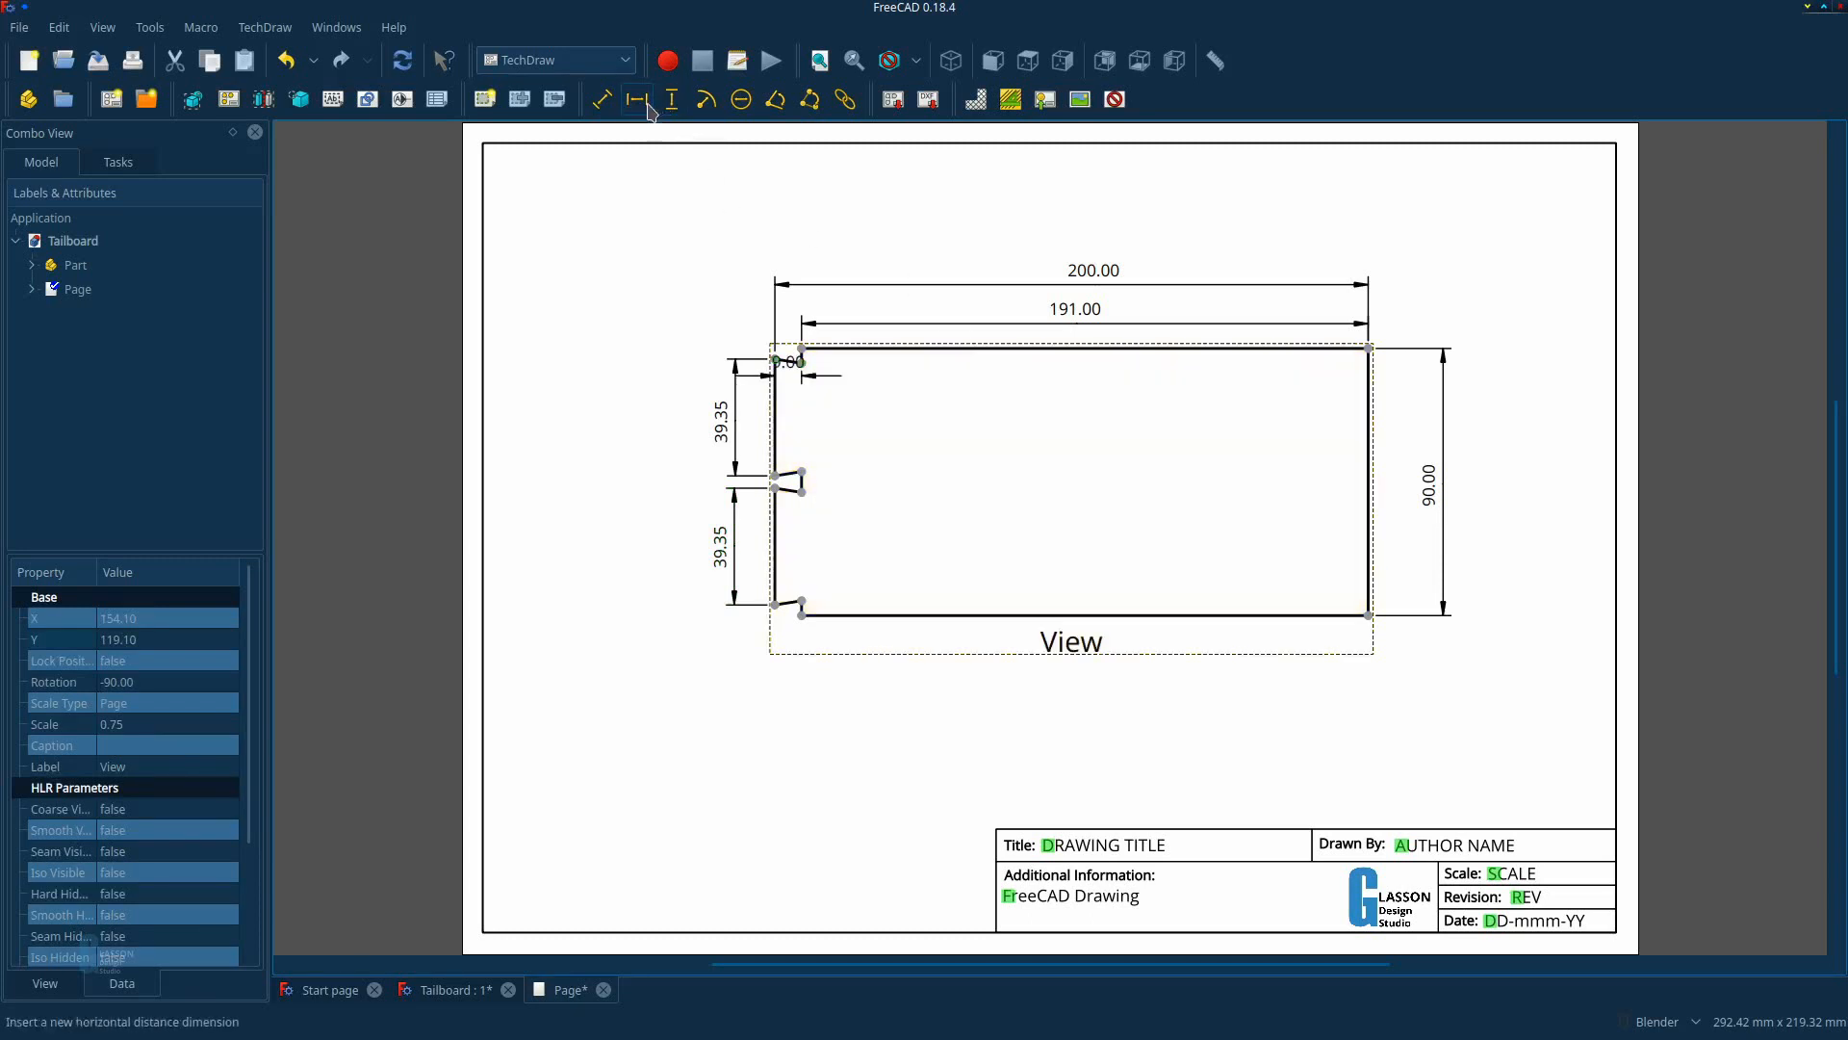
drag(814, 389, 638, 385)
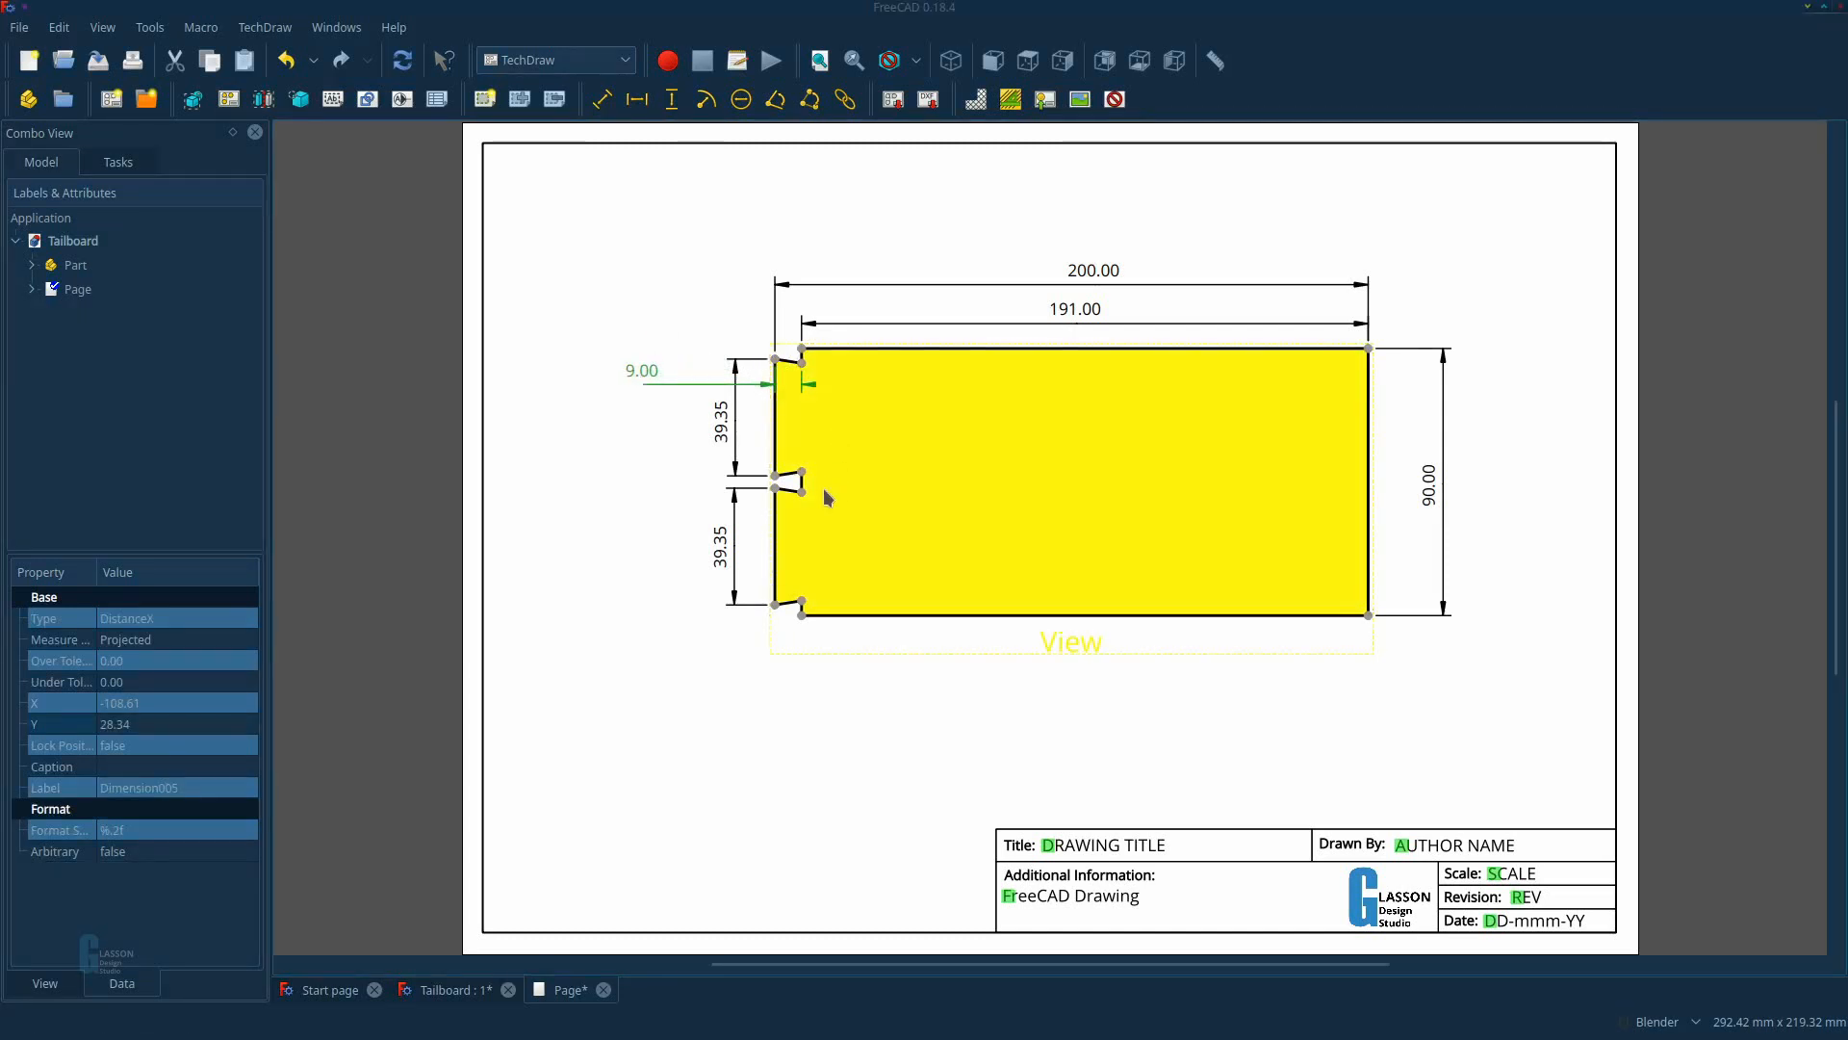
Dimension the angle between the lower dovetail's slanted edge and the adjoining vertical shoulder edge, place it just outside that corner, and save the document.
click(804, 615)
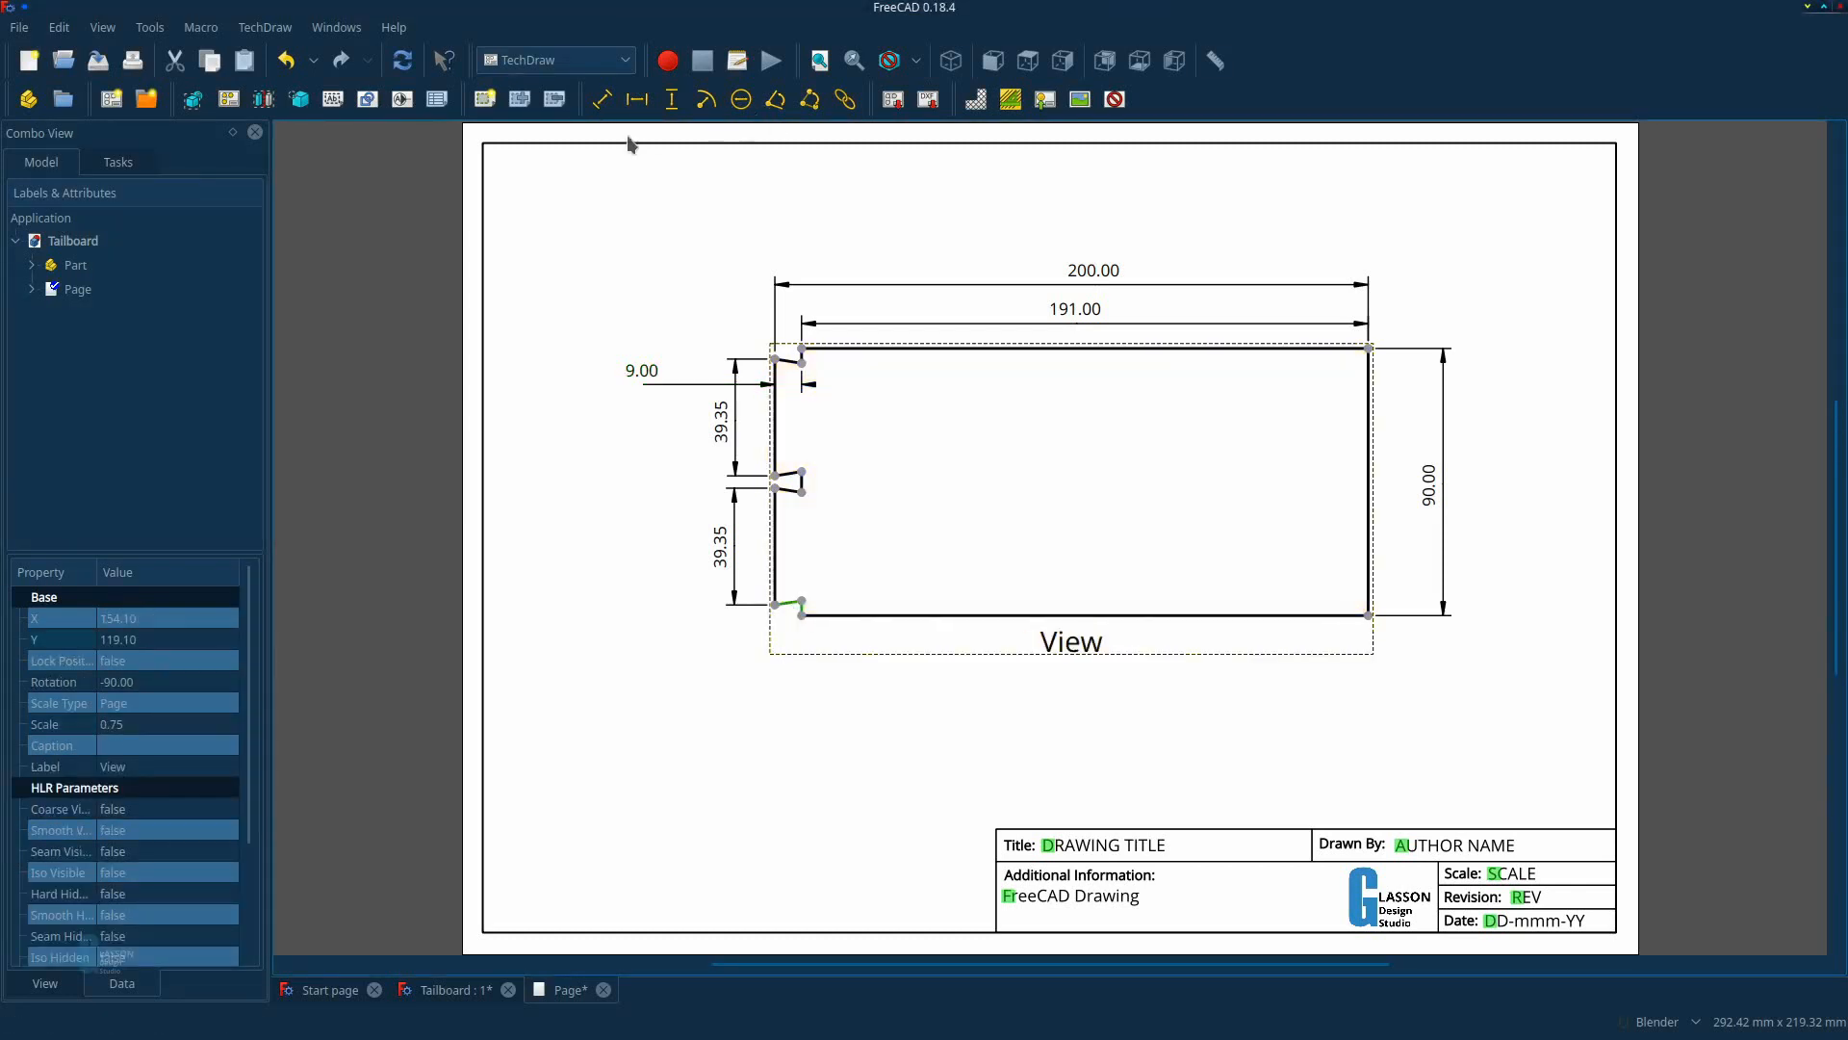
click(774, 99)
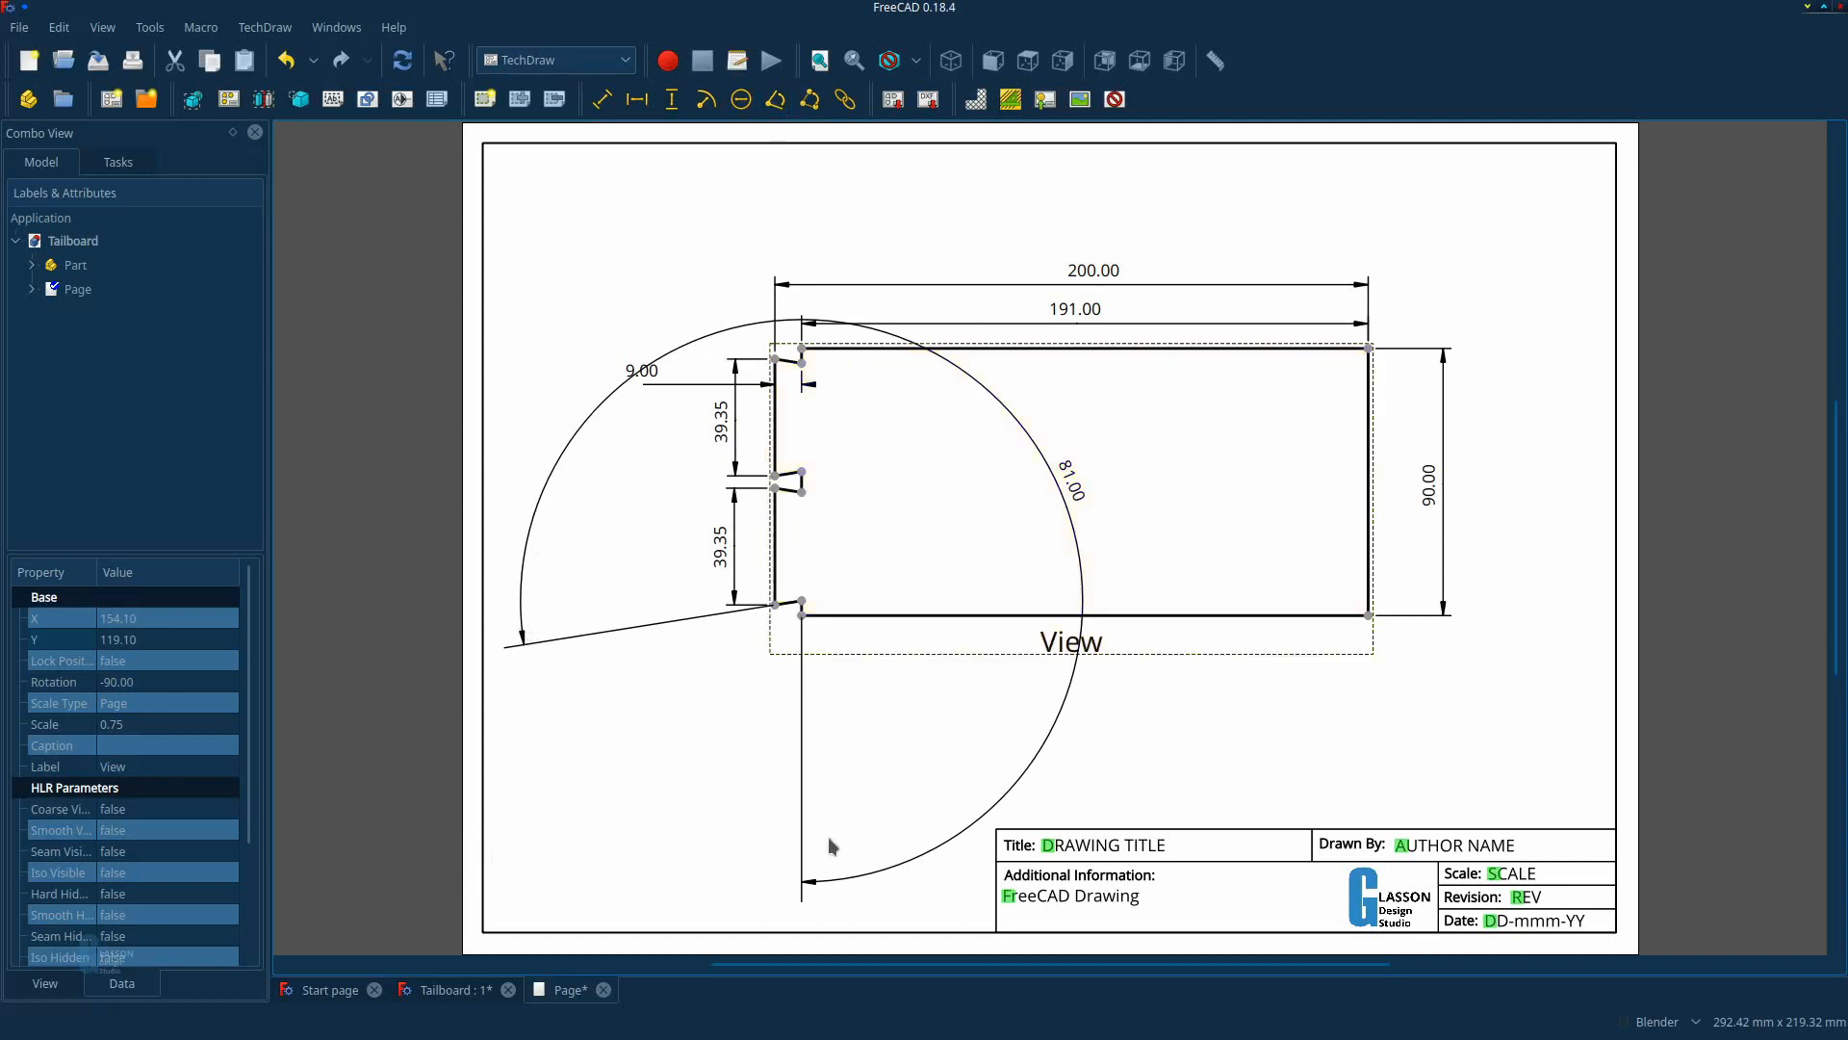
click(1070, 479)
drag(1068, 480, 751, 664)
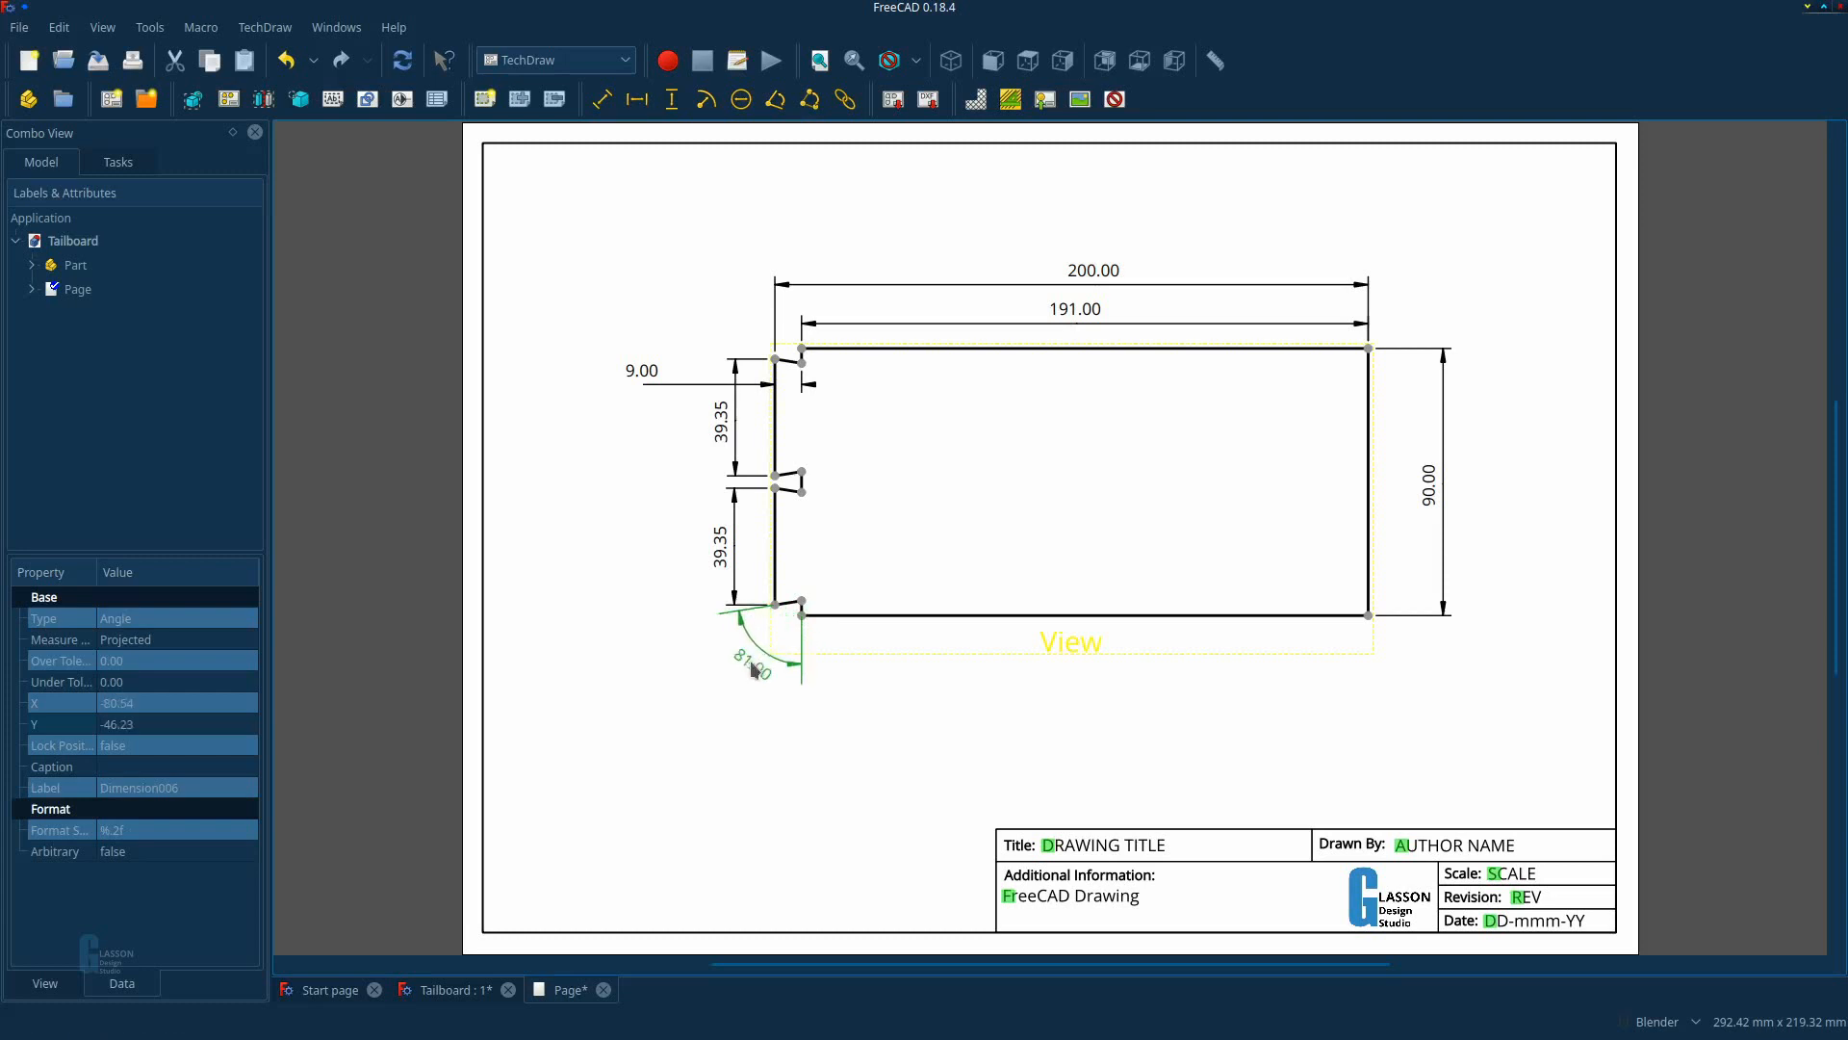
click(449, 818)
key(ctrl+s)
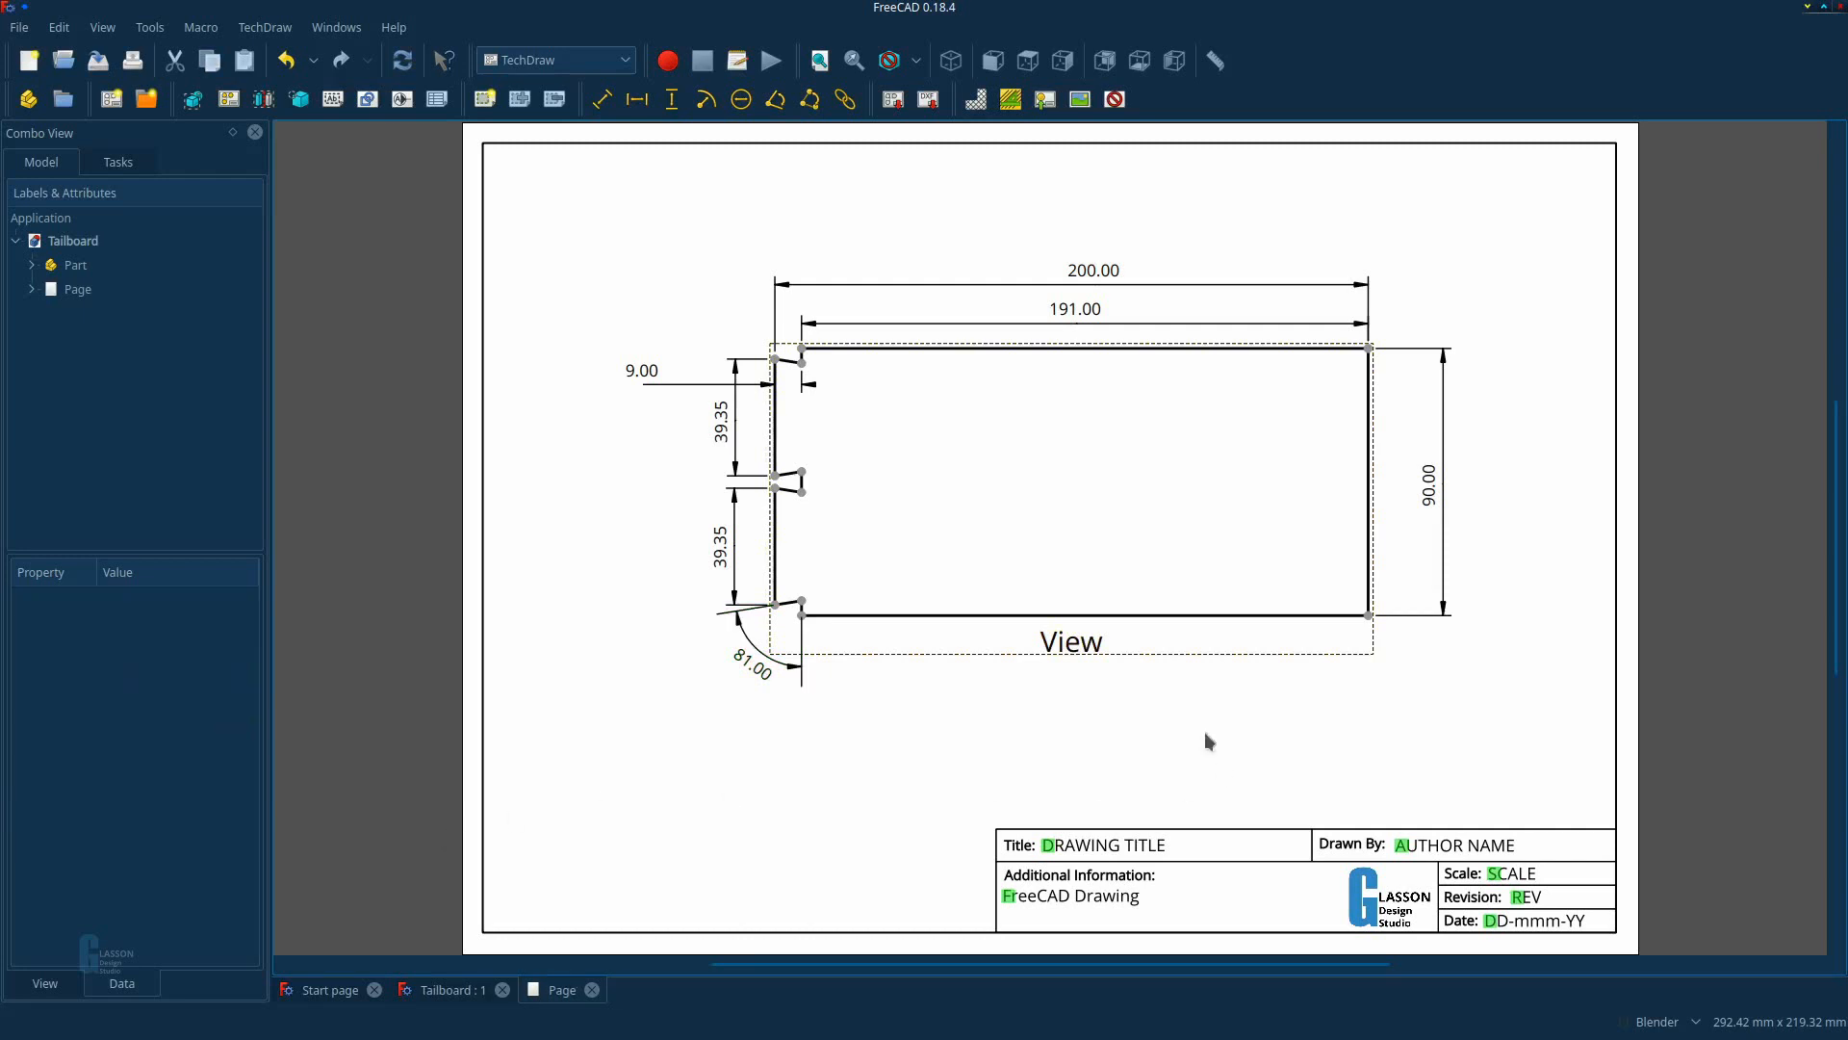
Set the drawing title in the title block to "TechDraw Tutorial Drawing #1".
click(1053, 856)
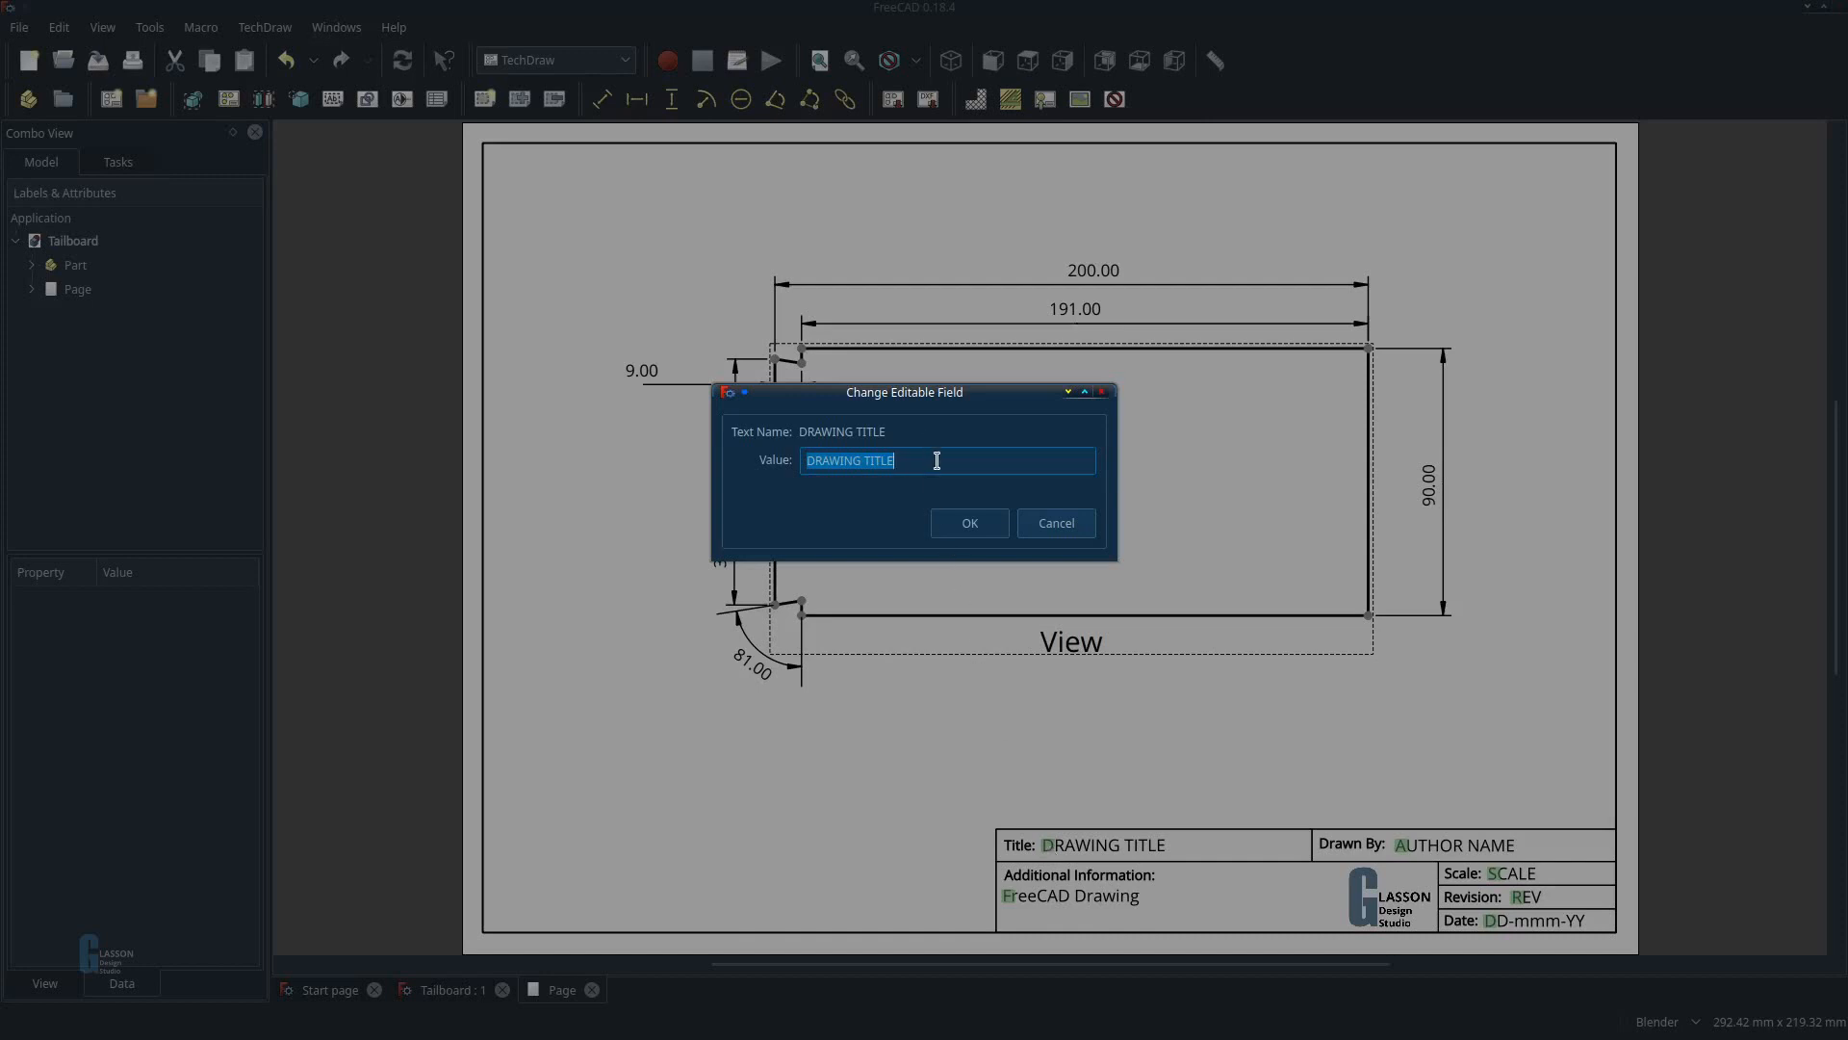
key(BackSpace)
text(TechDraw Tur)
key(BackSpace)
text(torial Drawing #1)
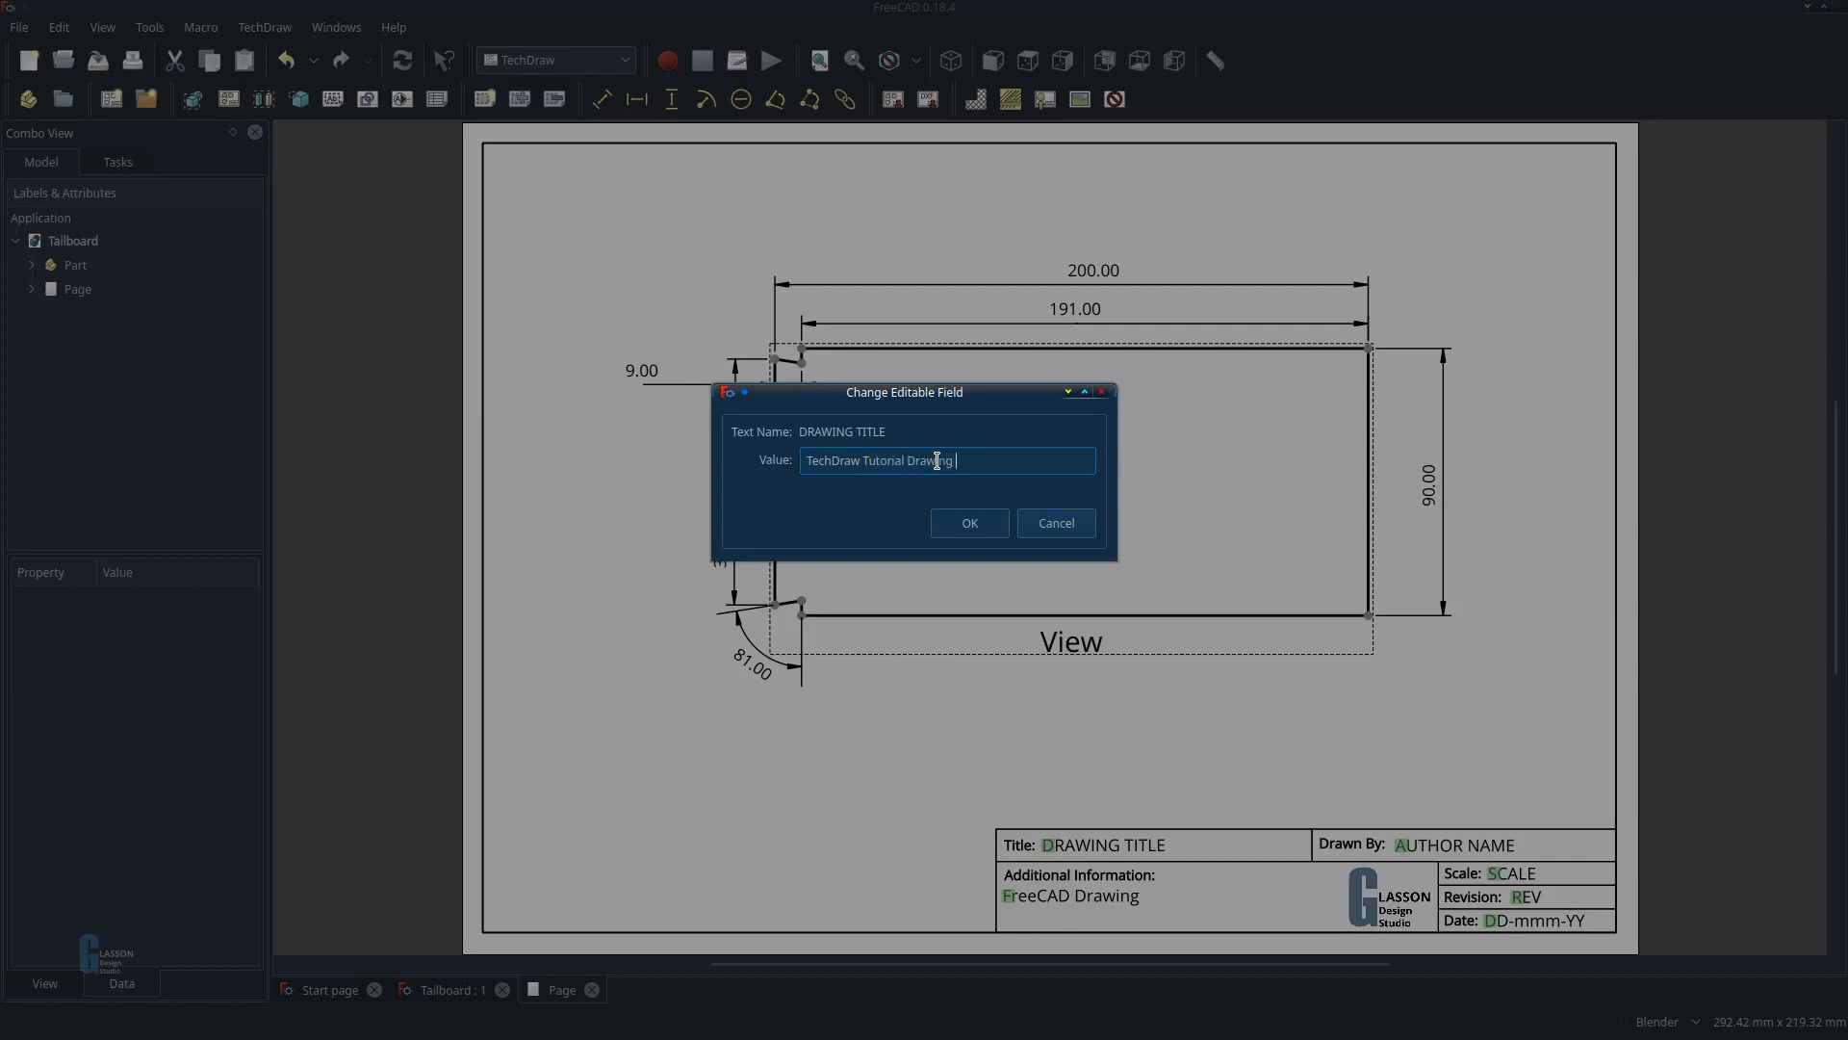
click(970, 523)
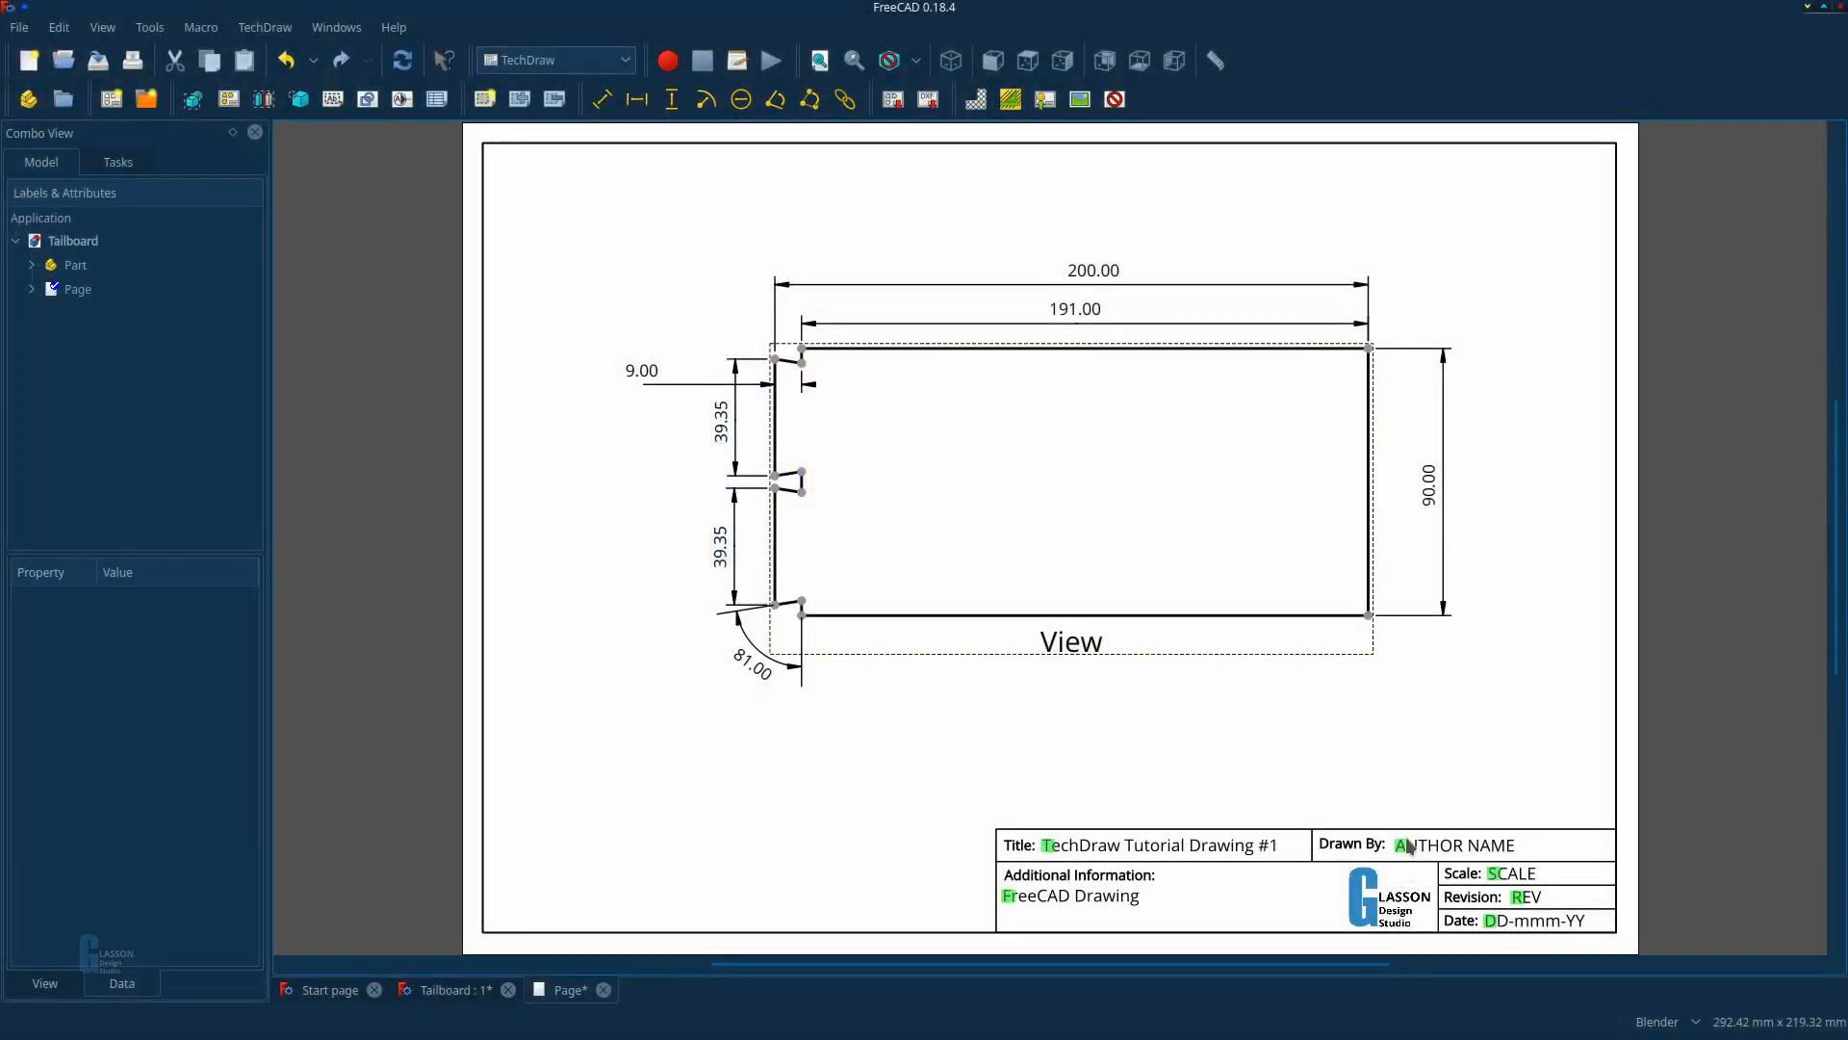
Enter the author's first name in the title block's Drawn By field and set the date to 12-Jan-20.
click(1406, 849)
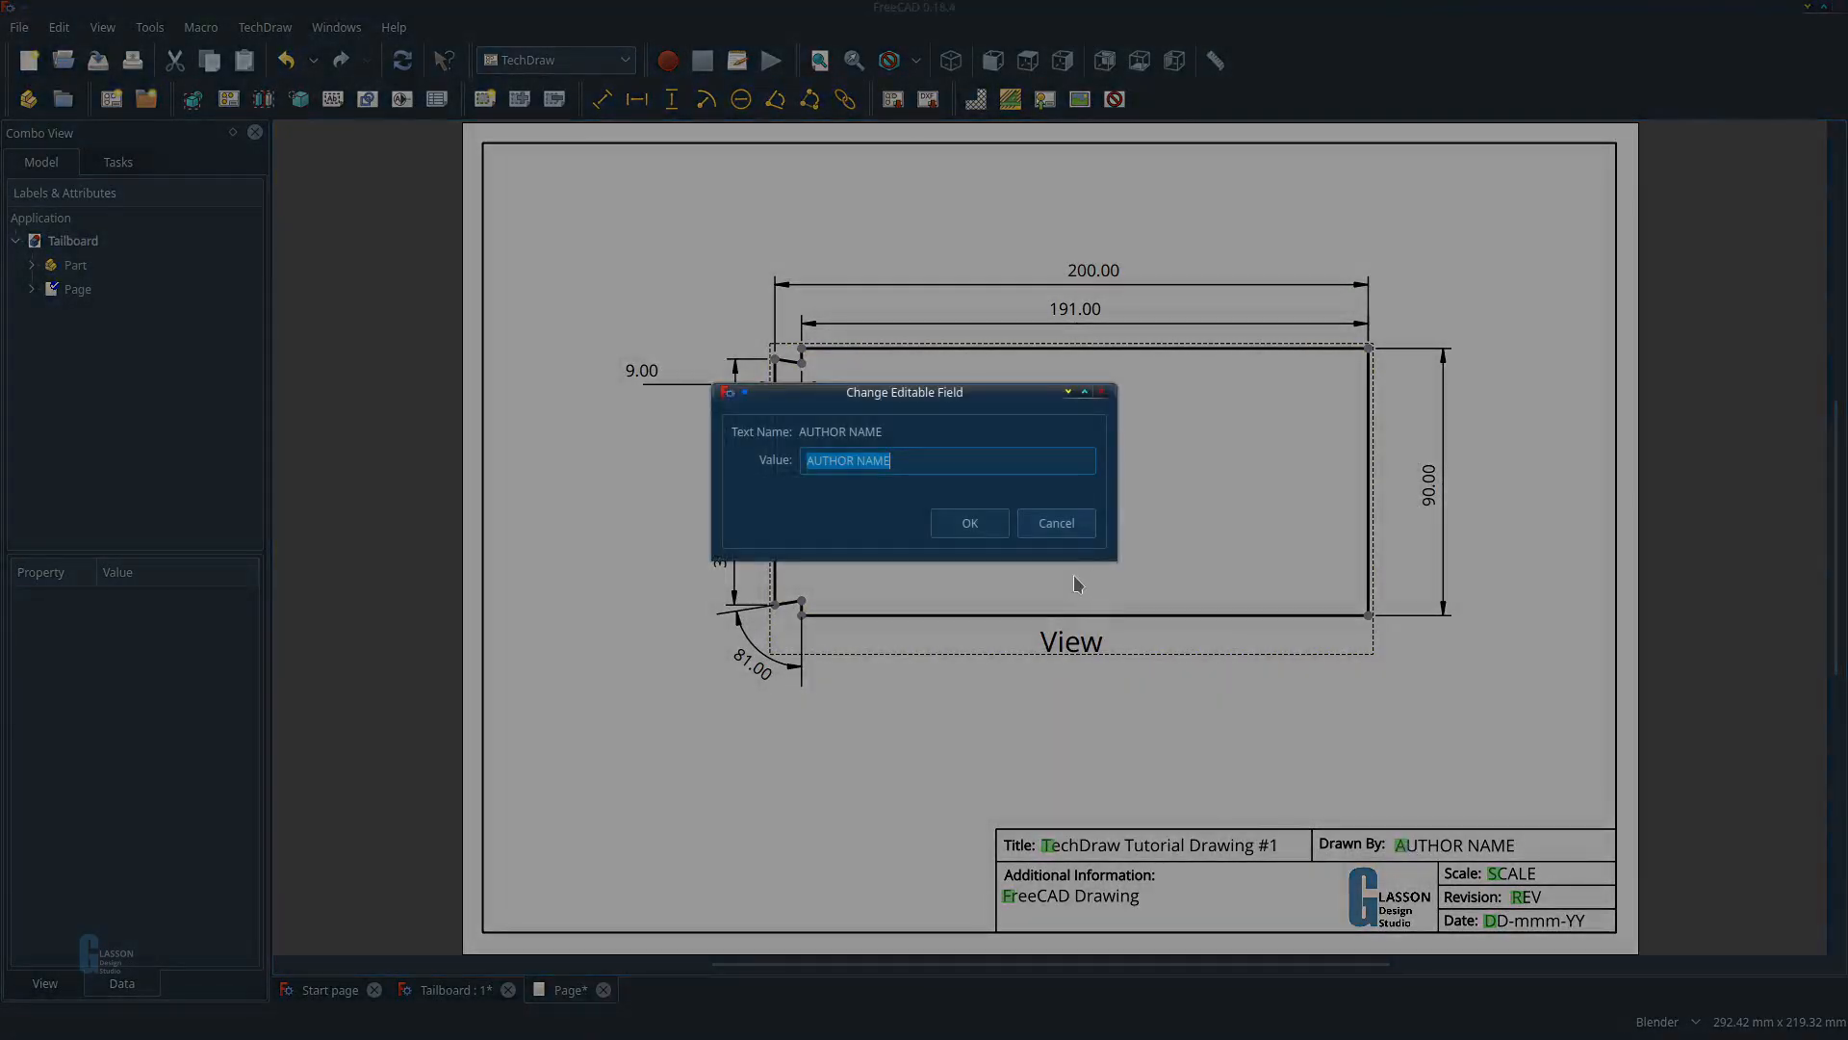
text(Geoff)
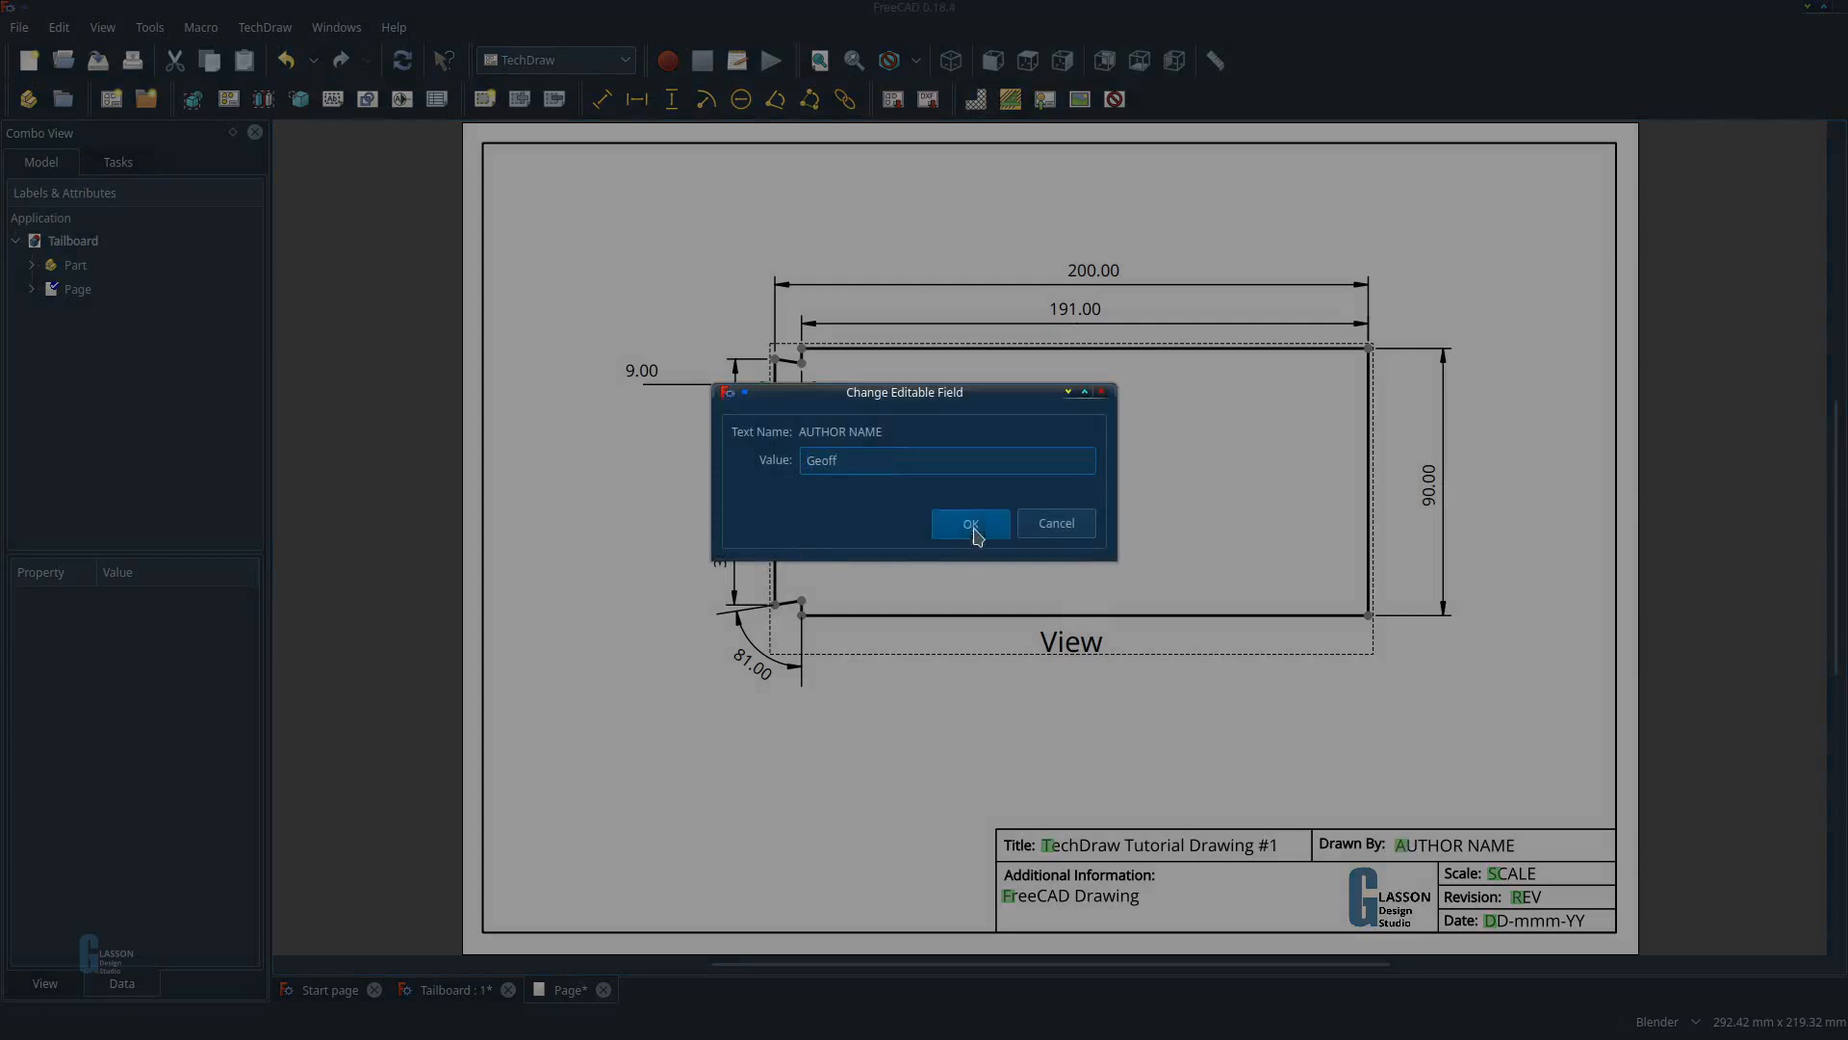
click(971, 525)
click(1491, 922)
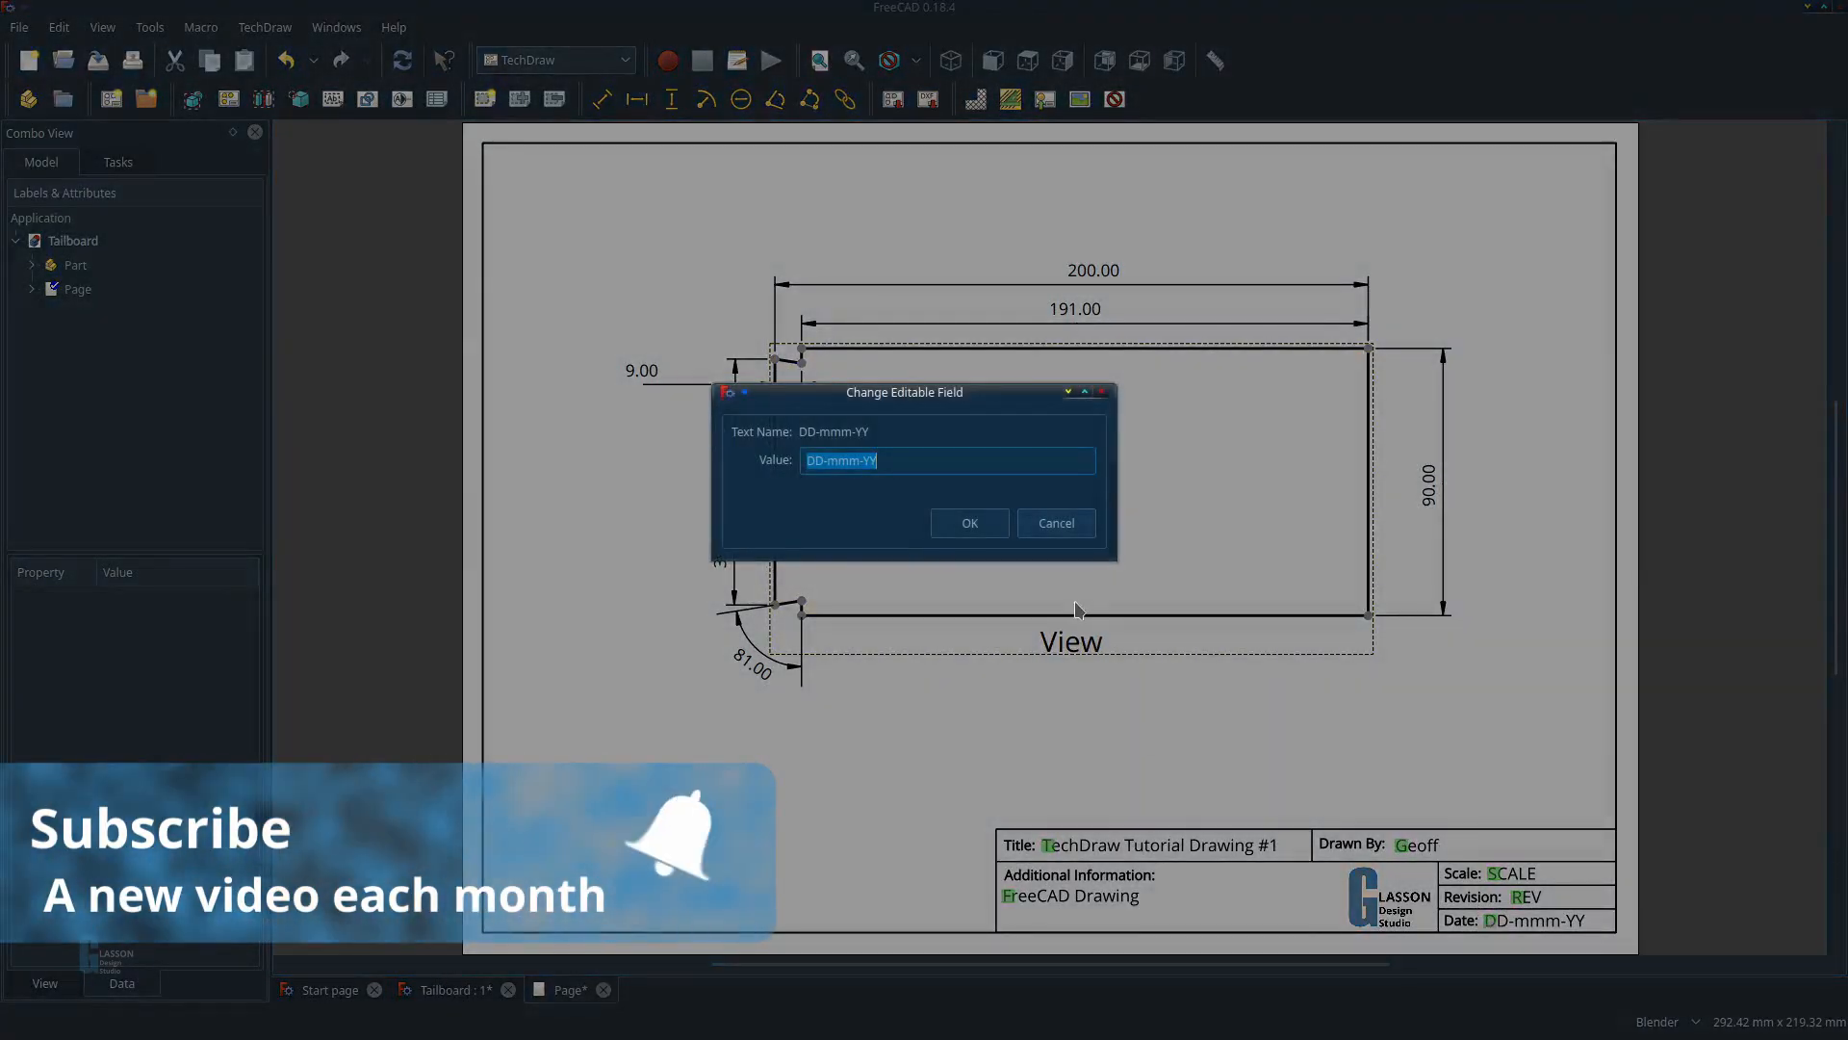
text(12-)
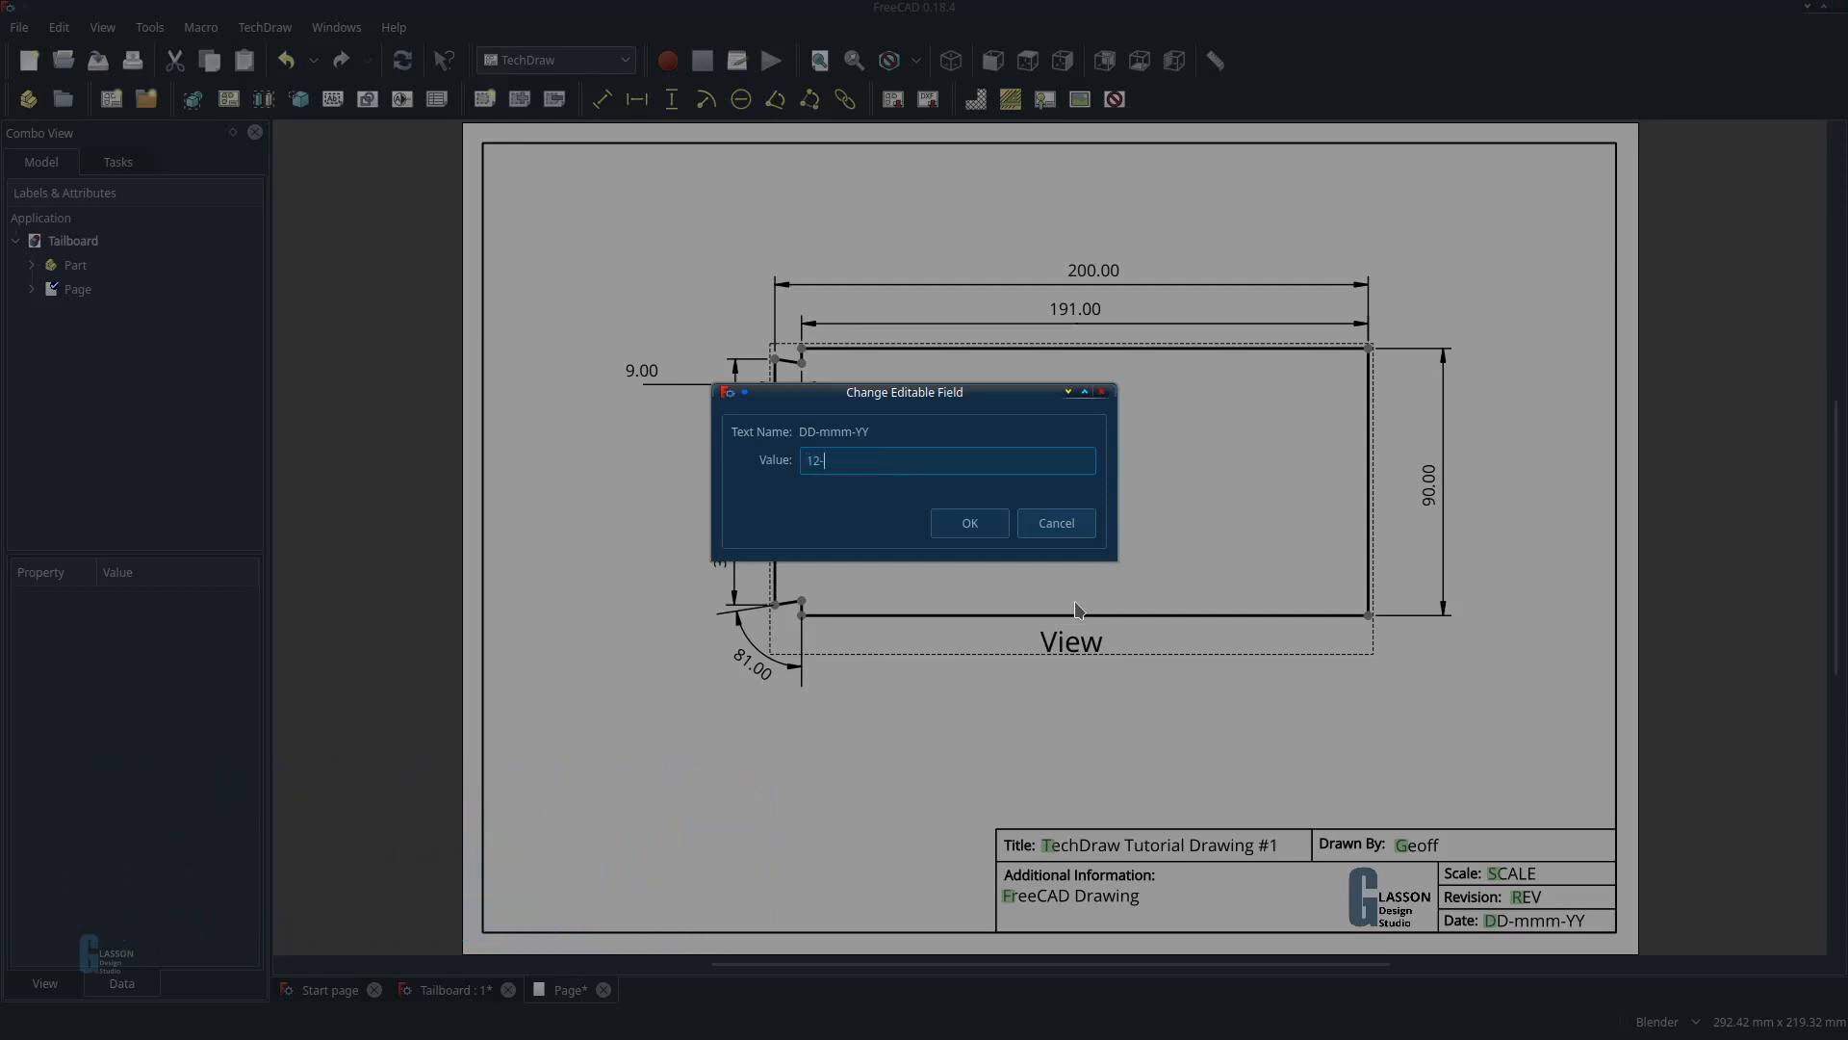
text(Jan-20)
key(Return)
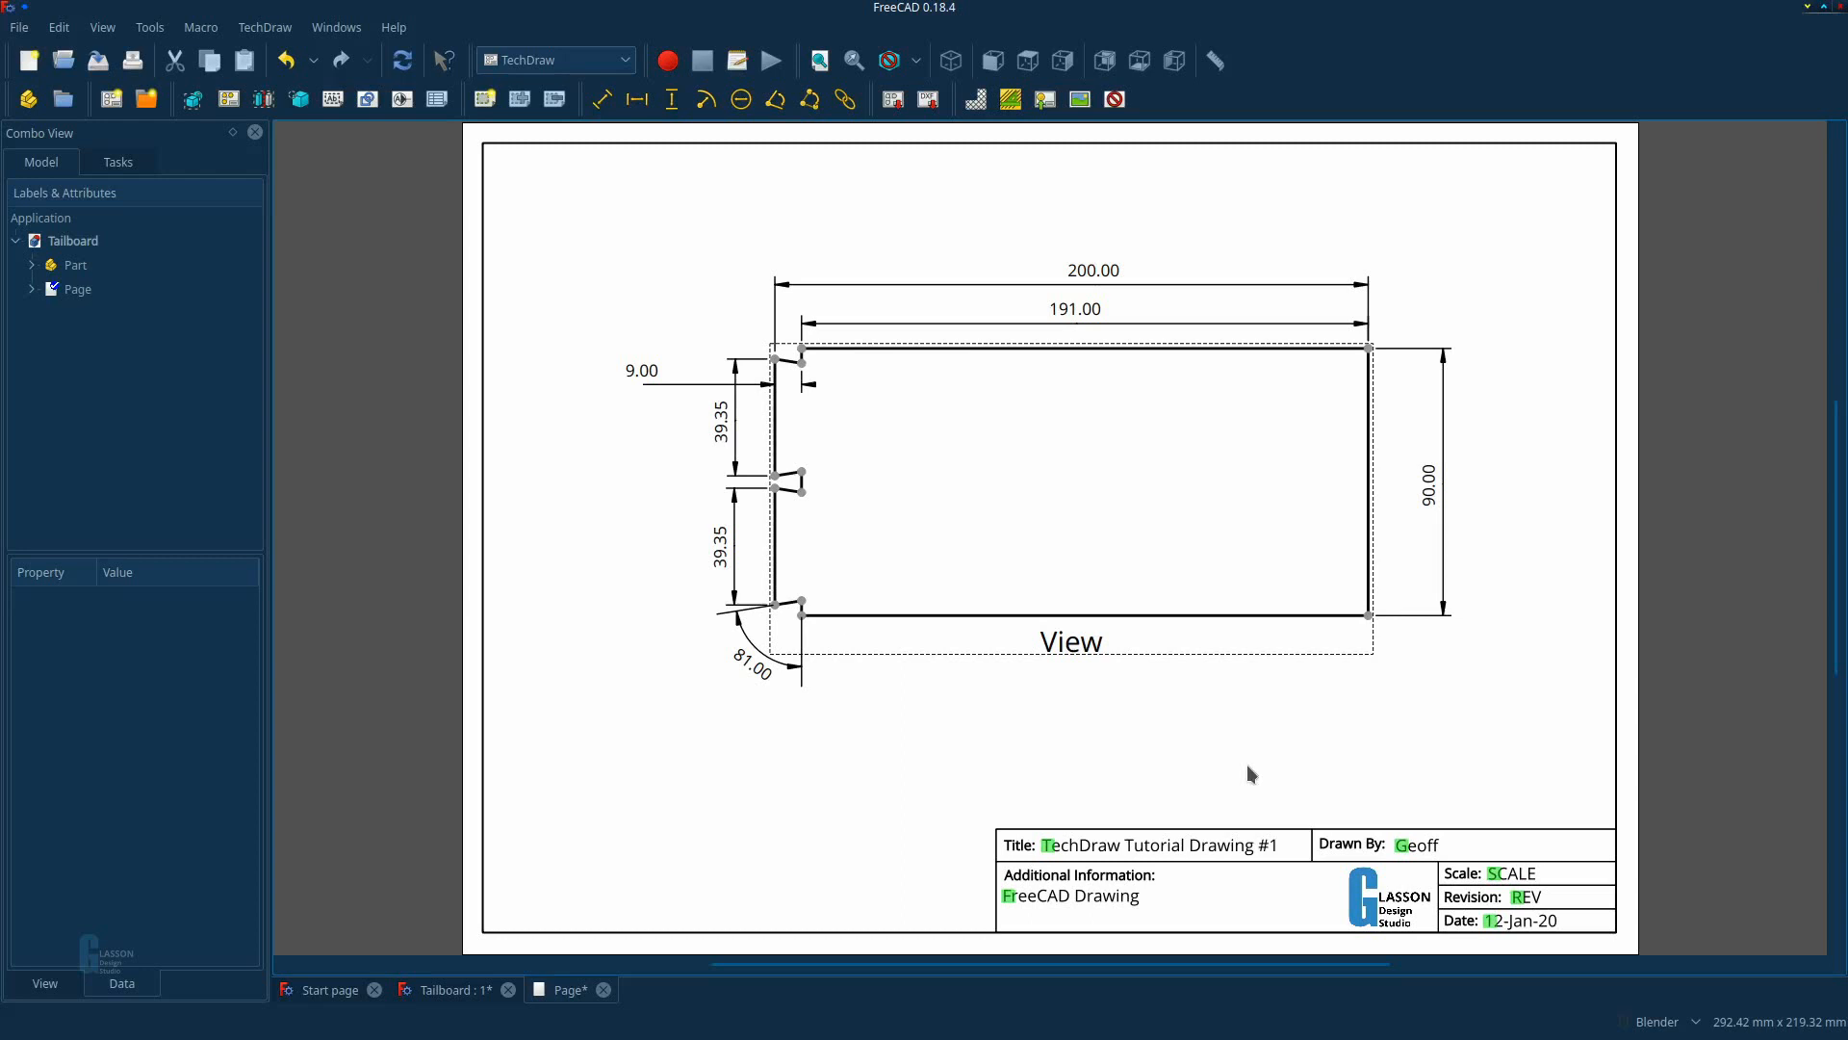
Check the dimensions and completed title block in an enlarged print preview of the page, and return to the drawing.
click(18, 31)
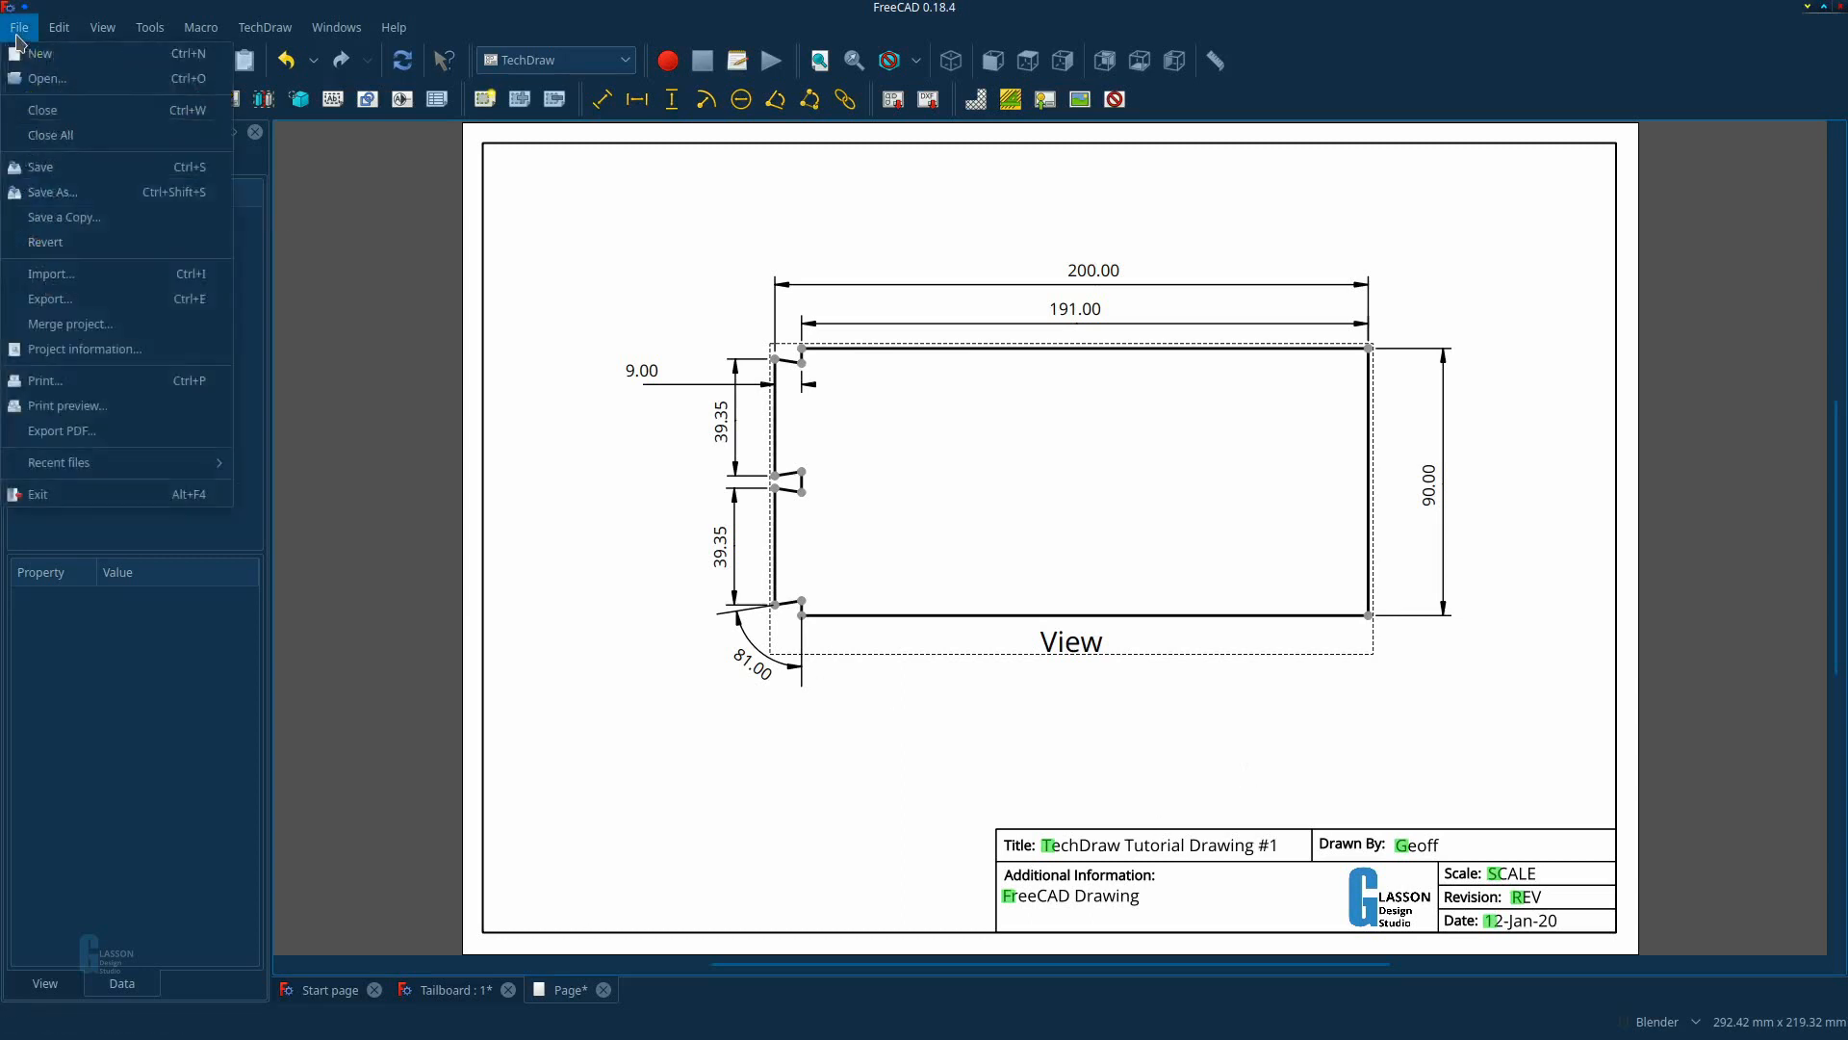
click(73, 406)
click(1211, 237)
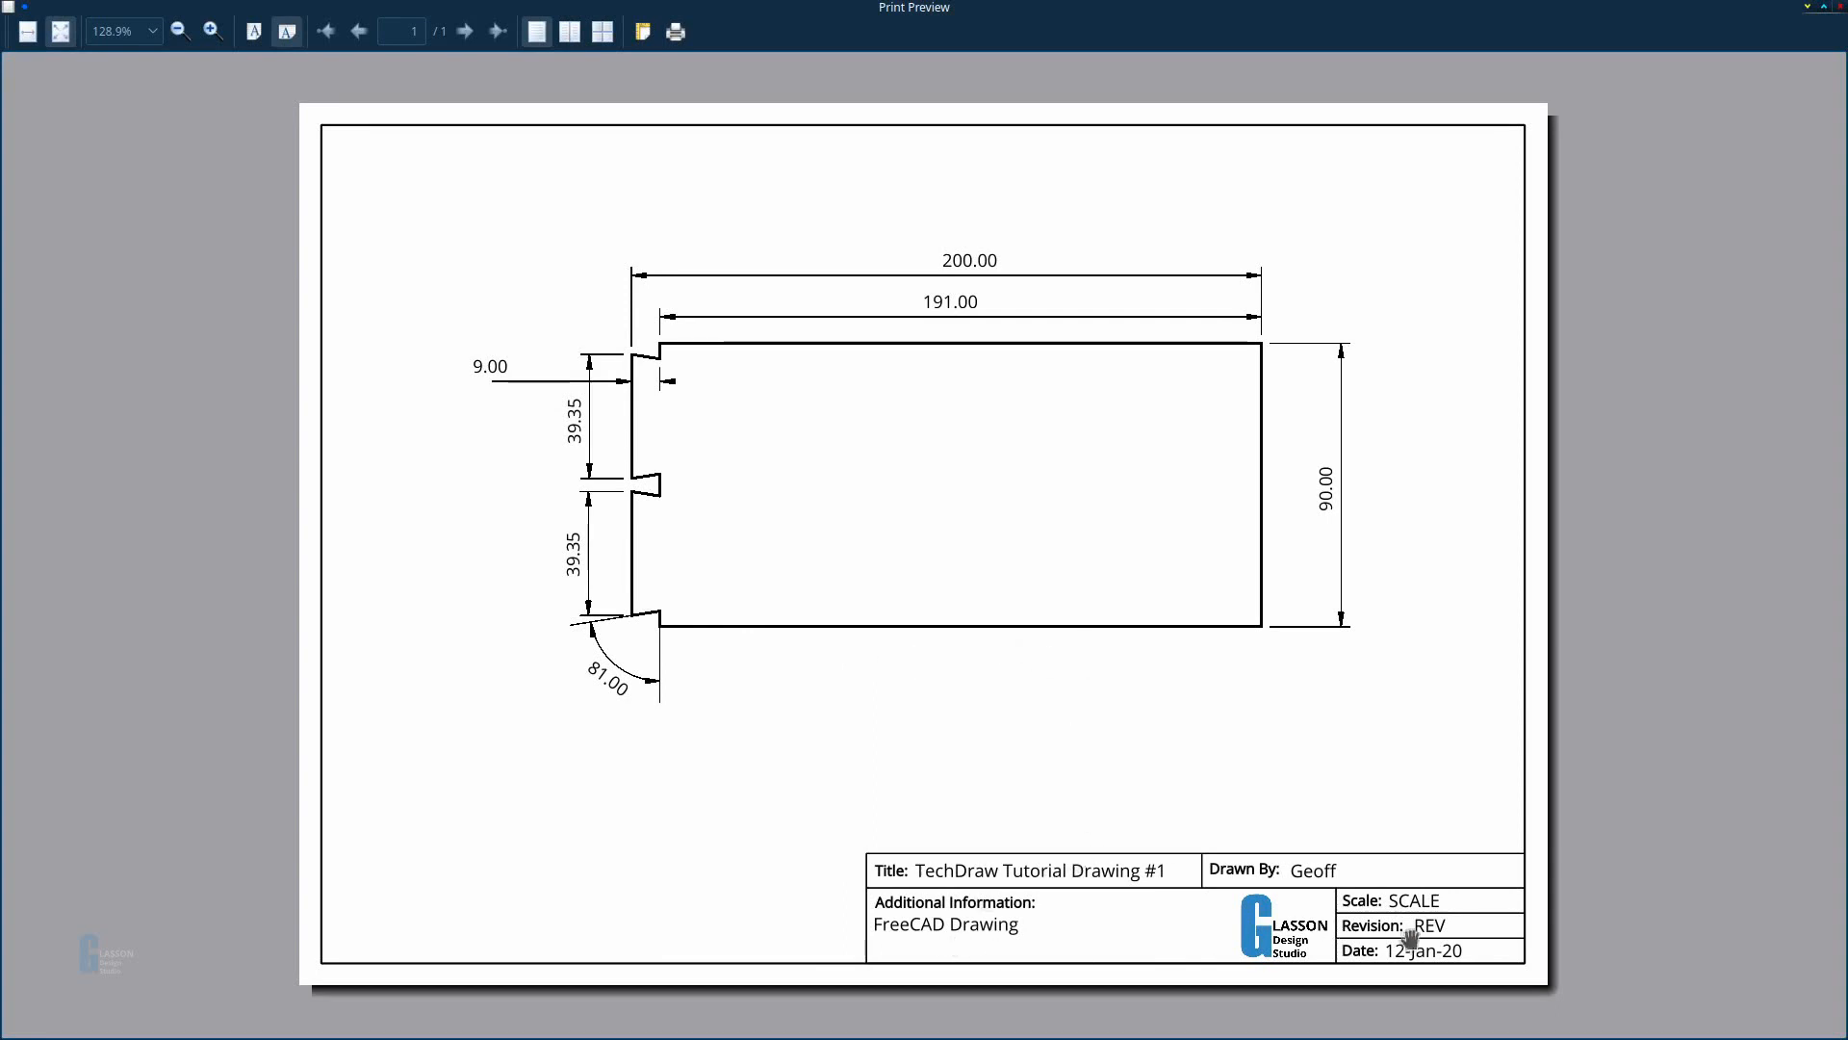
key(Escape)
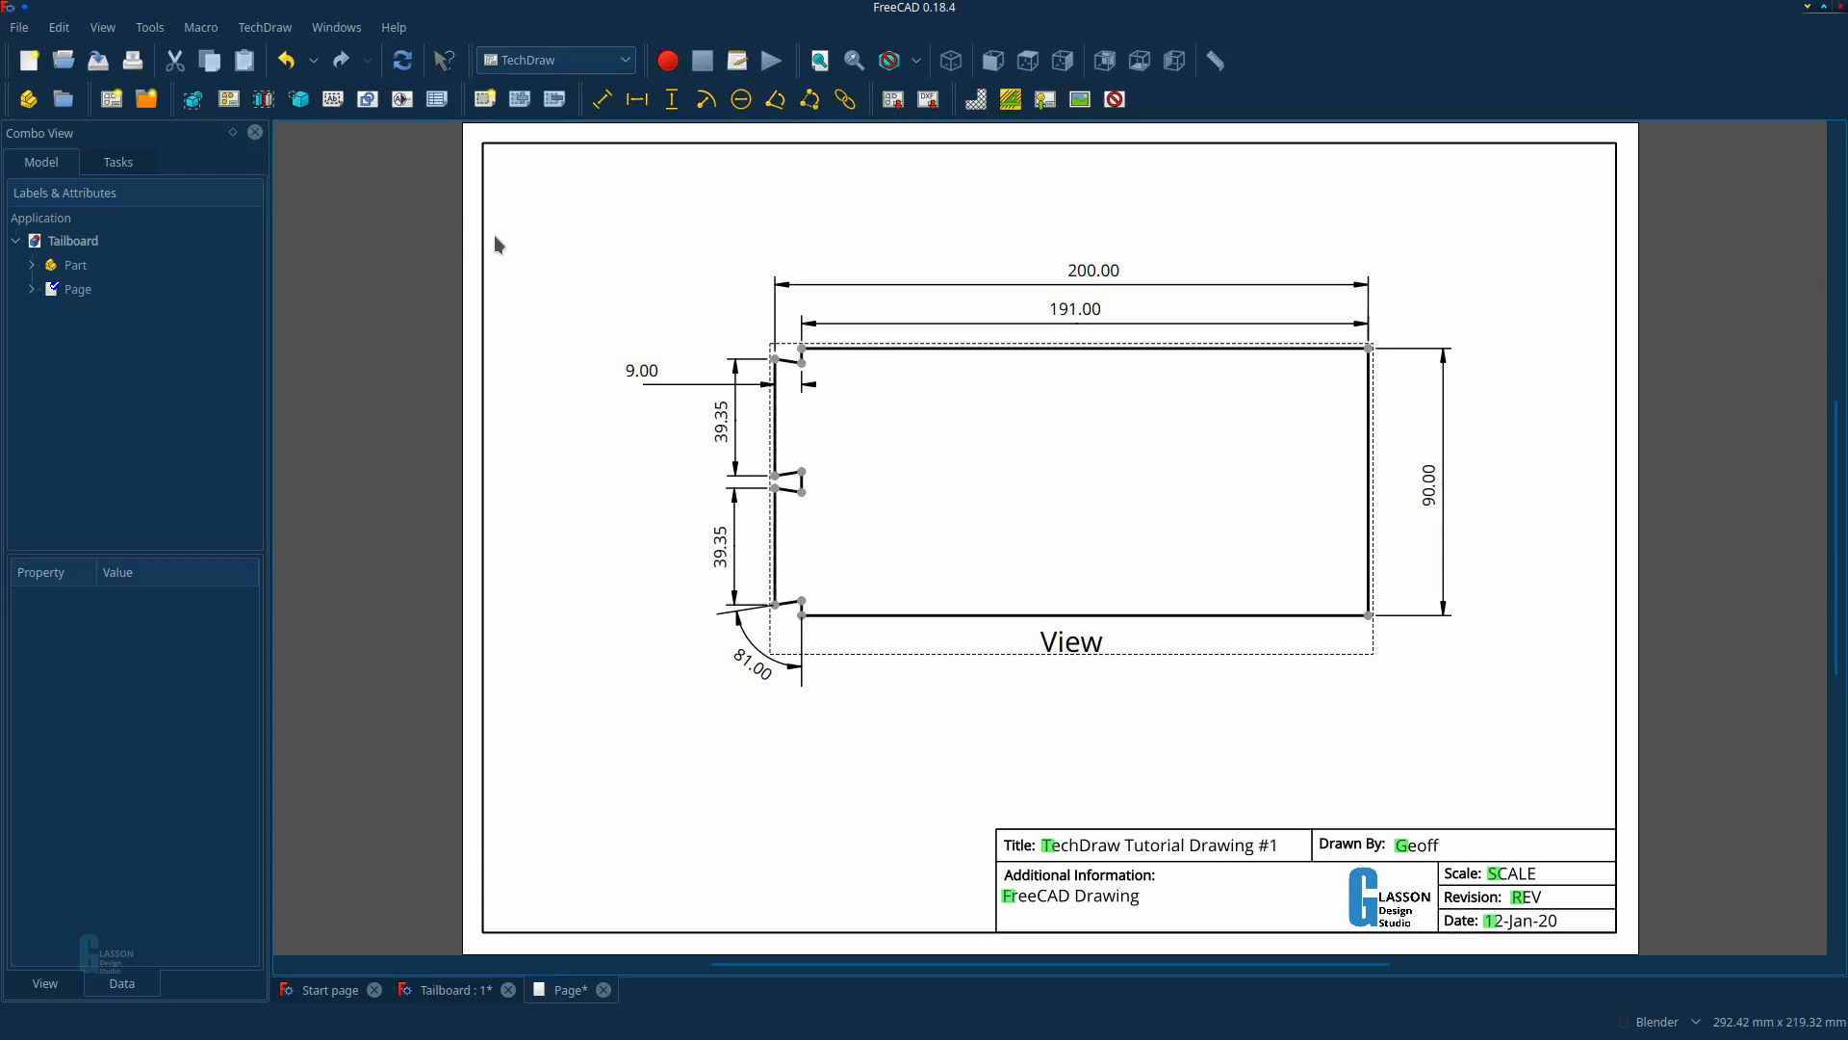
Add a text annotation below the board with the two lines "Example Drawer Side" and "Tutorial".
click(333, 99)
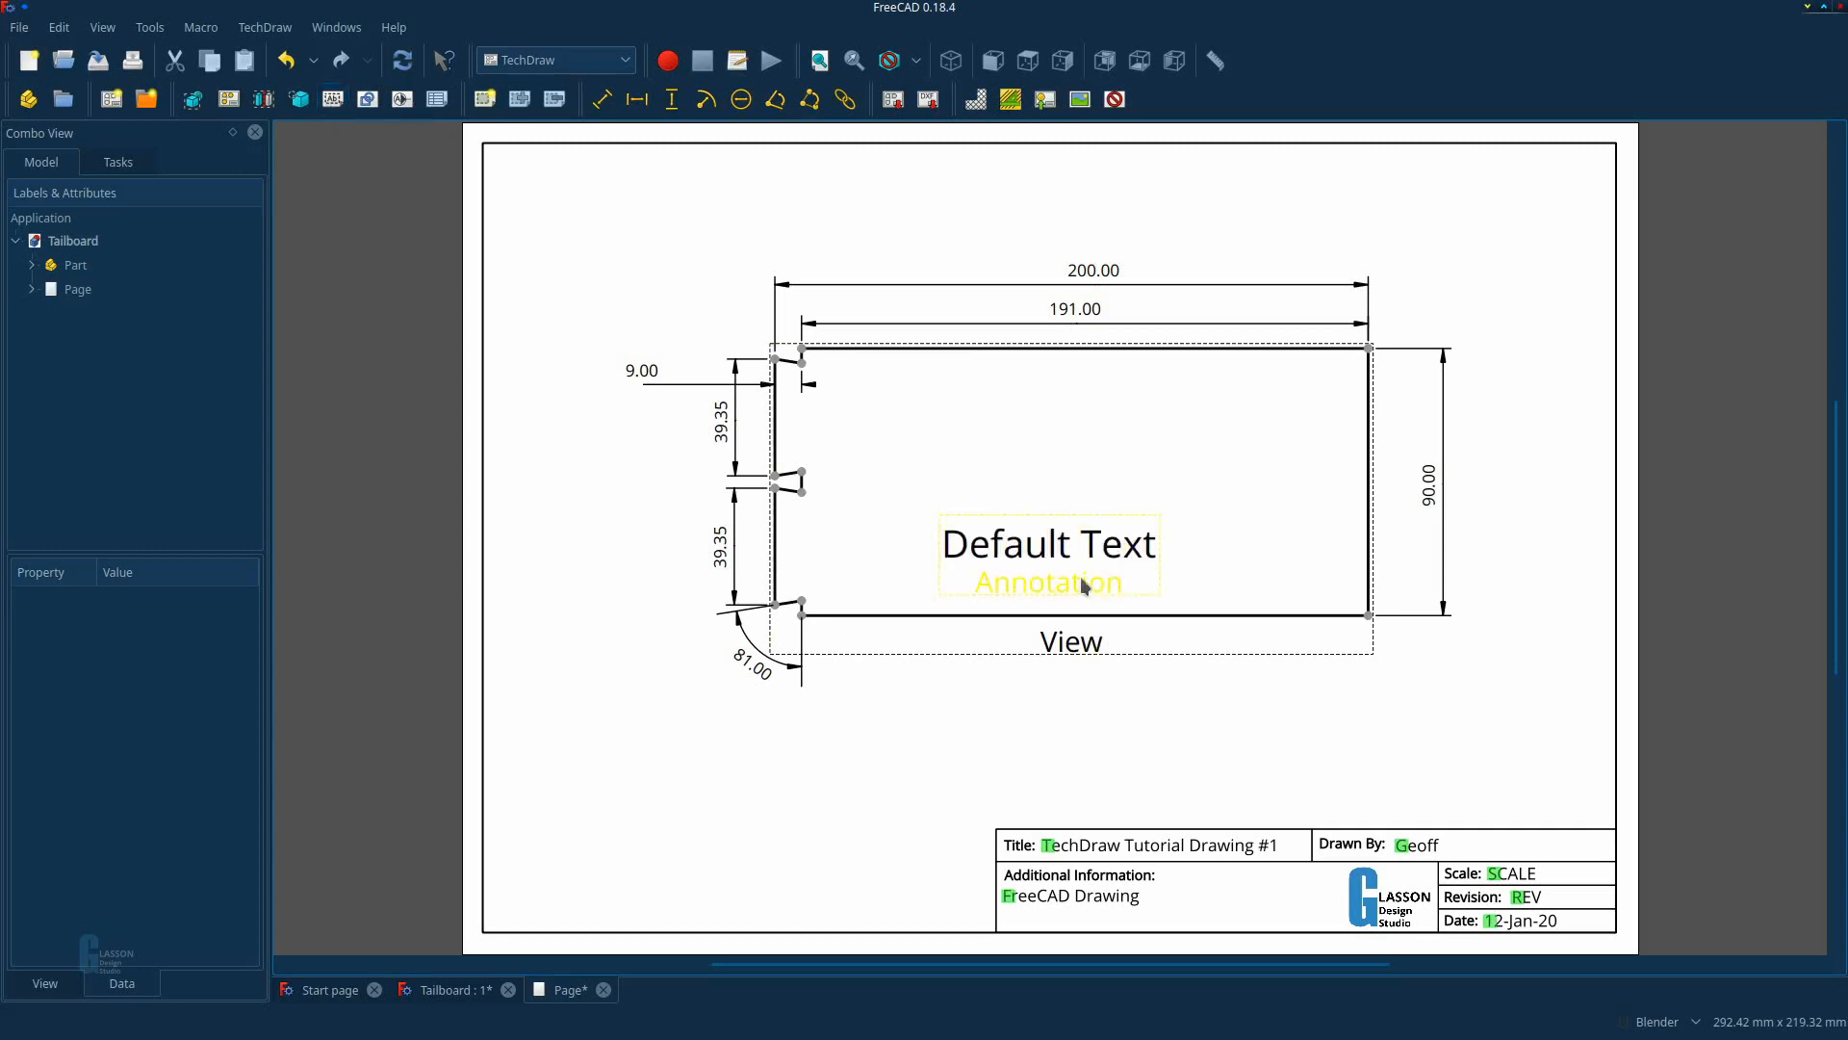
drag(1063, 568, 1017, 727)
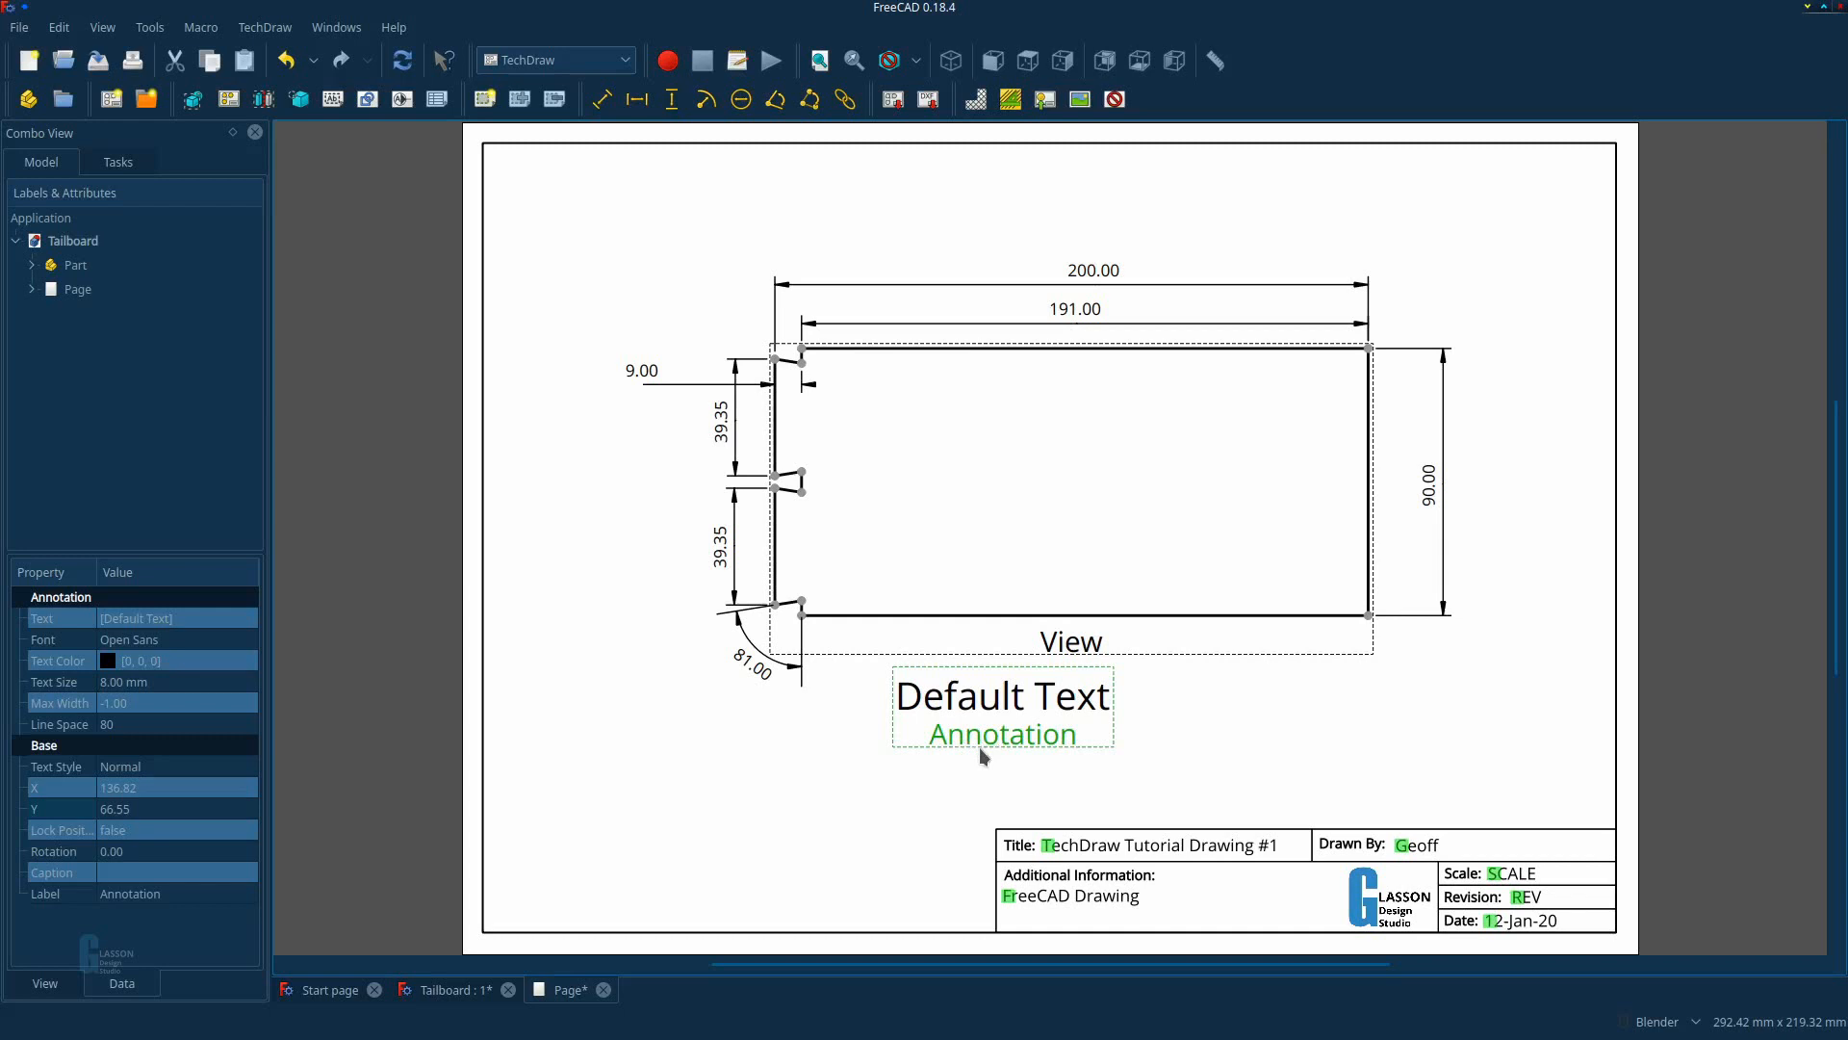
click(201, 619)
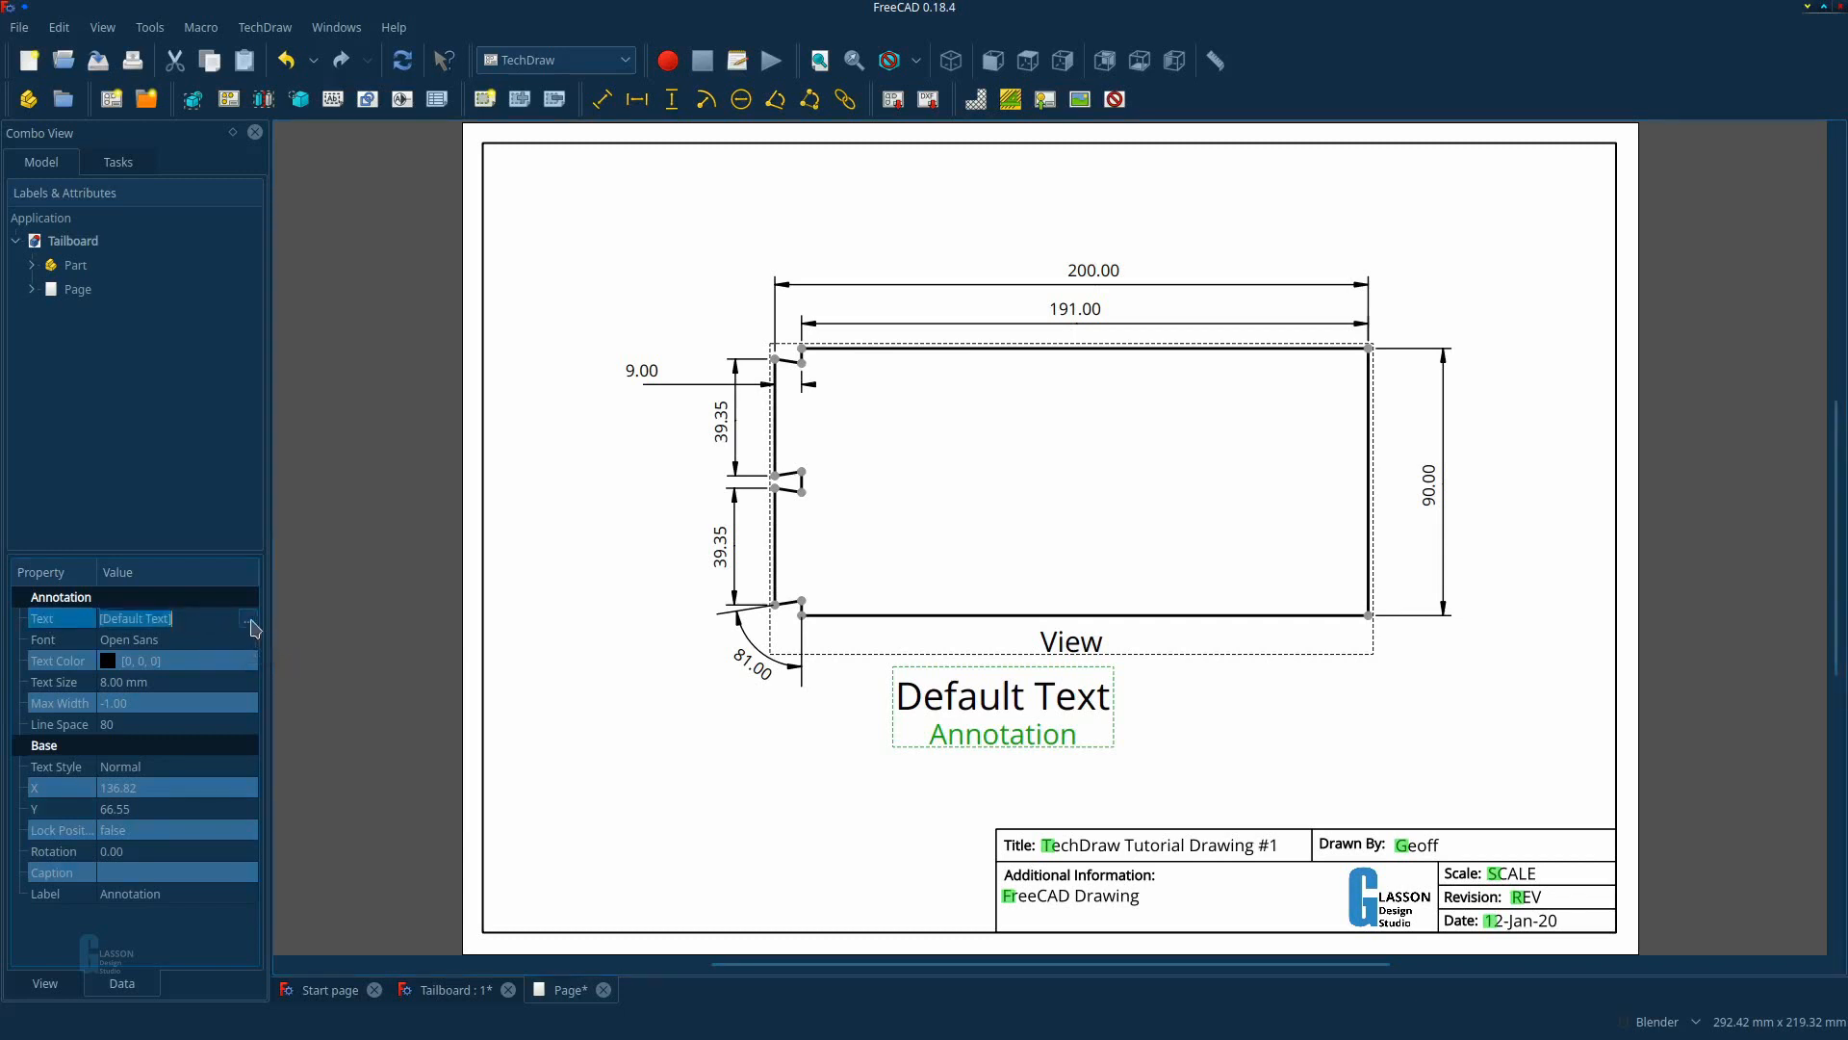
click(249, 621)
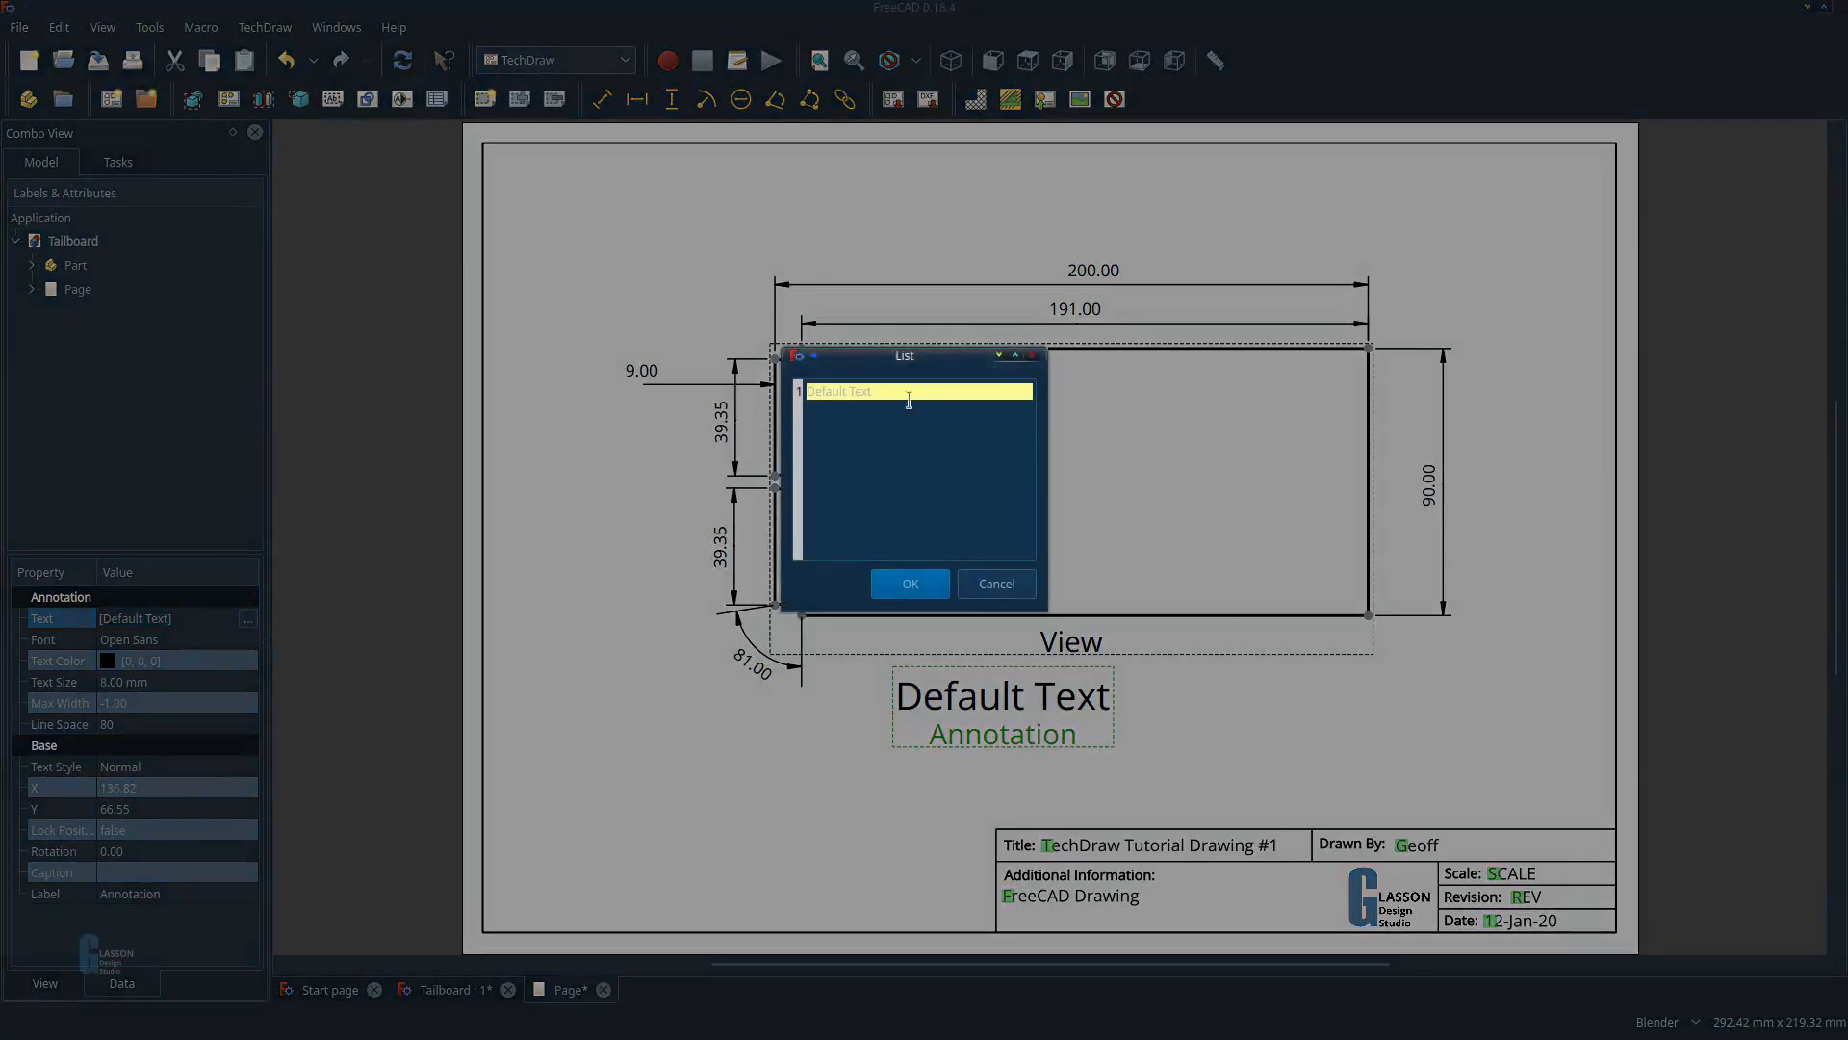
double_click(906, 393)
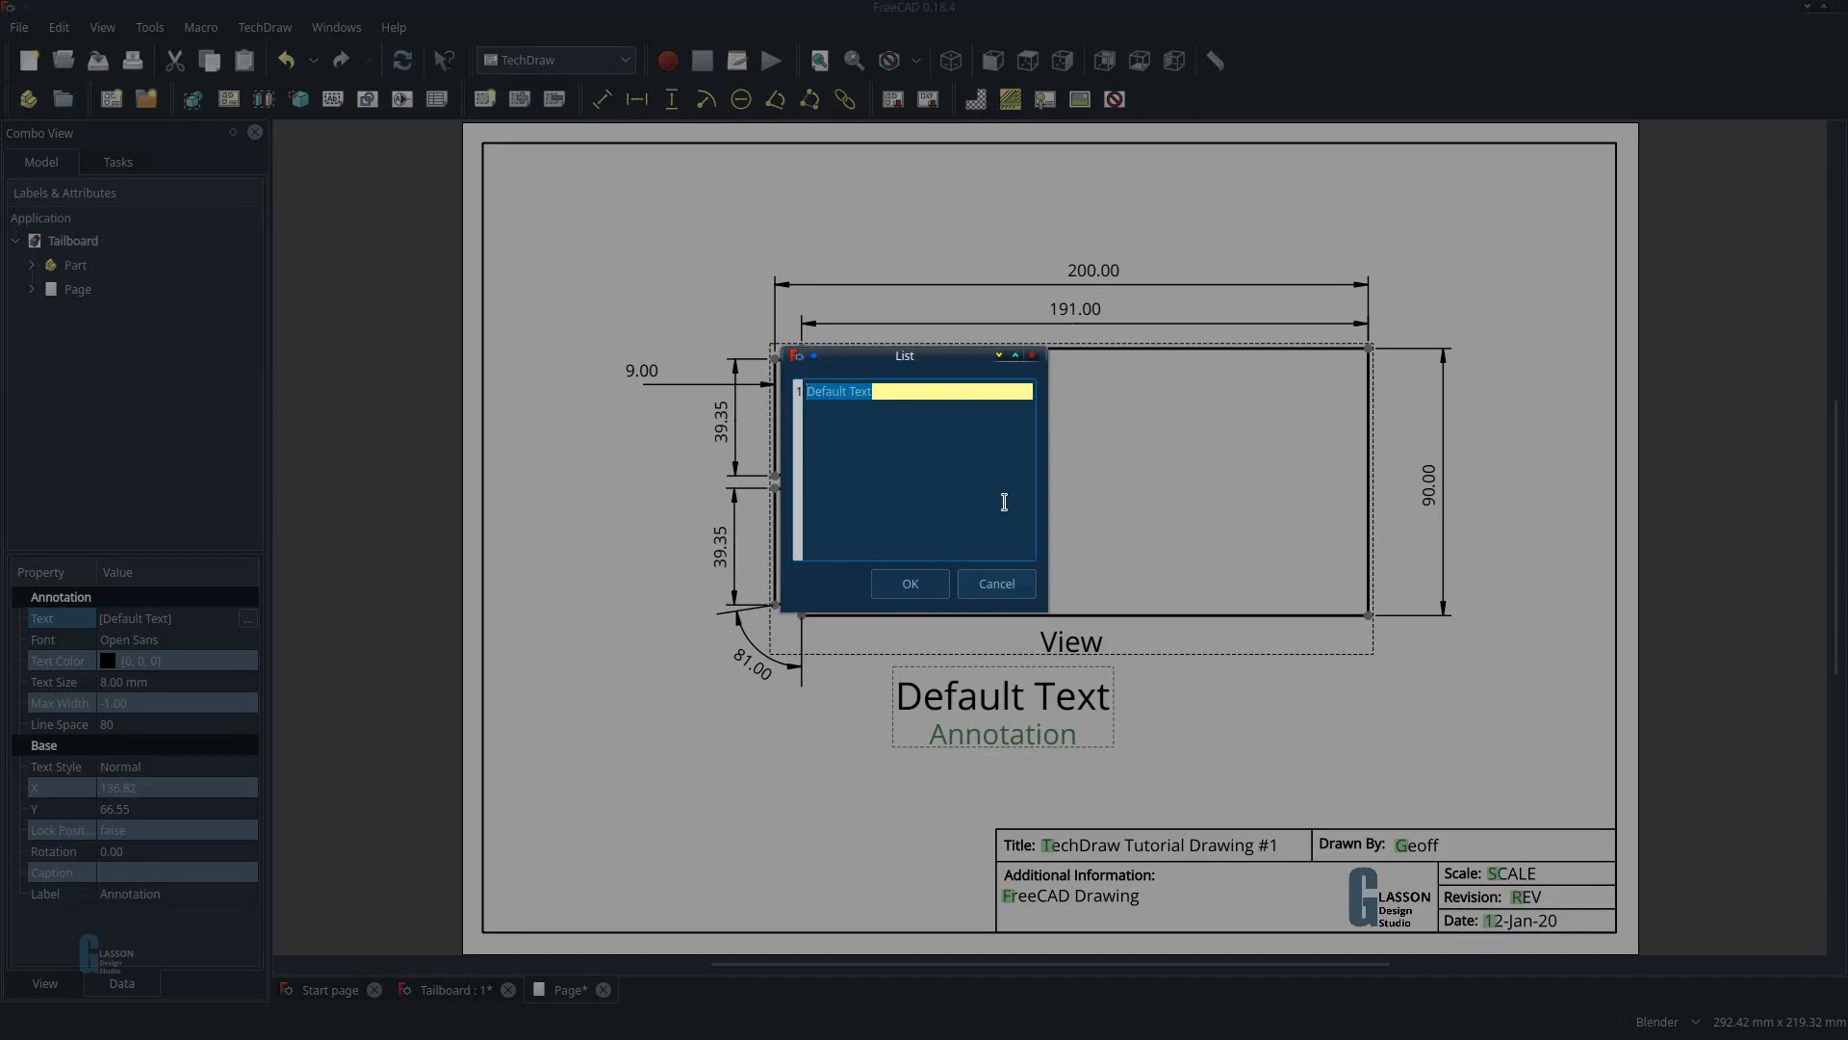
text(Example Drawer Side)
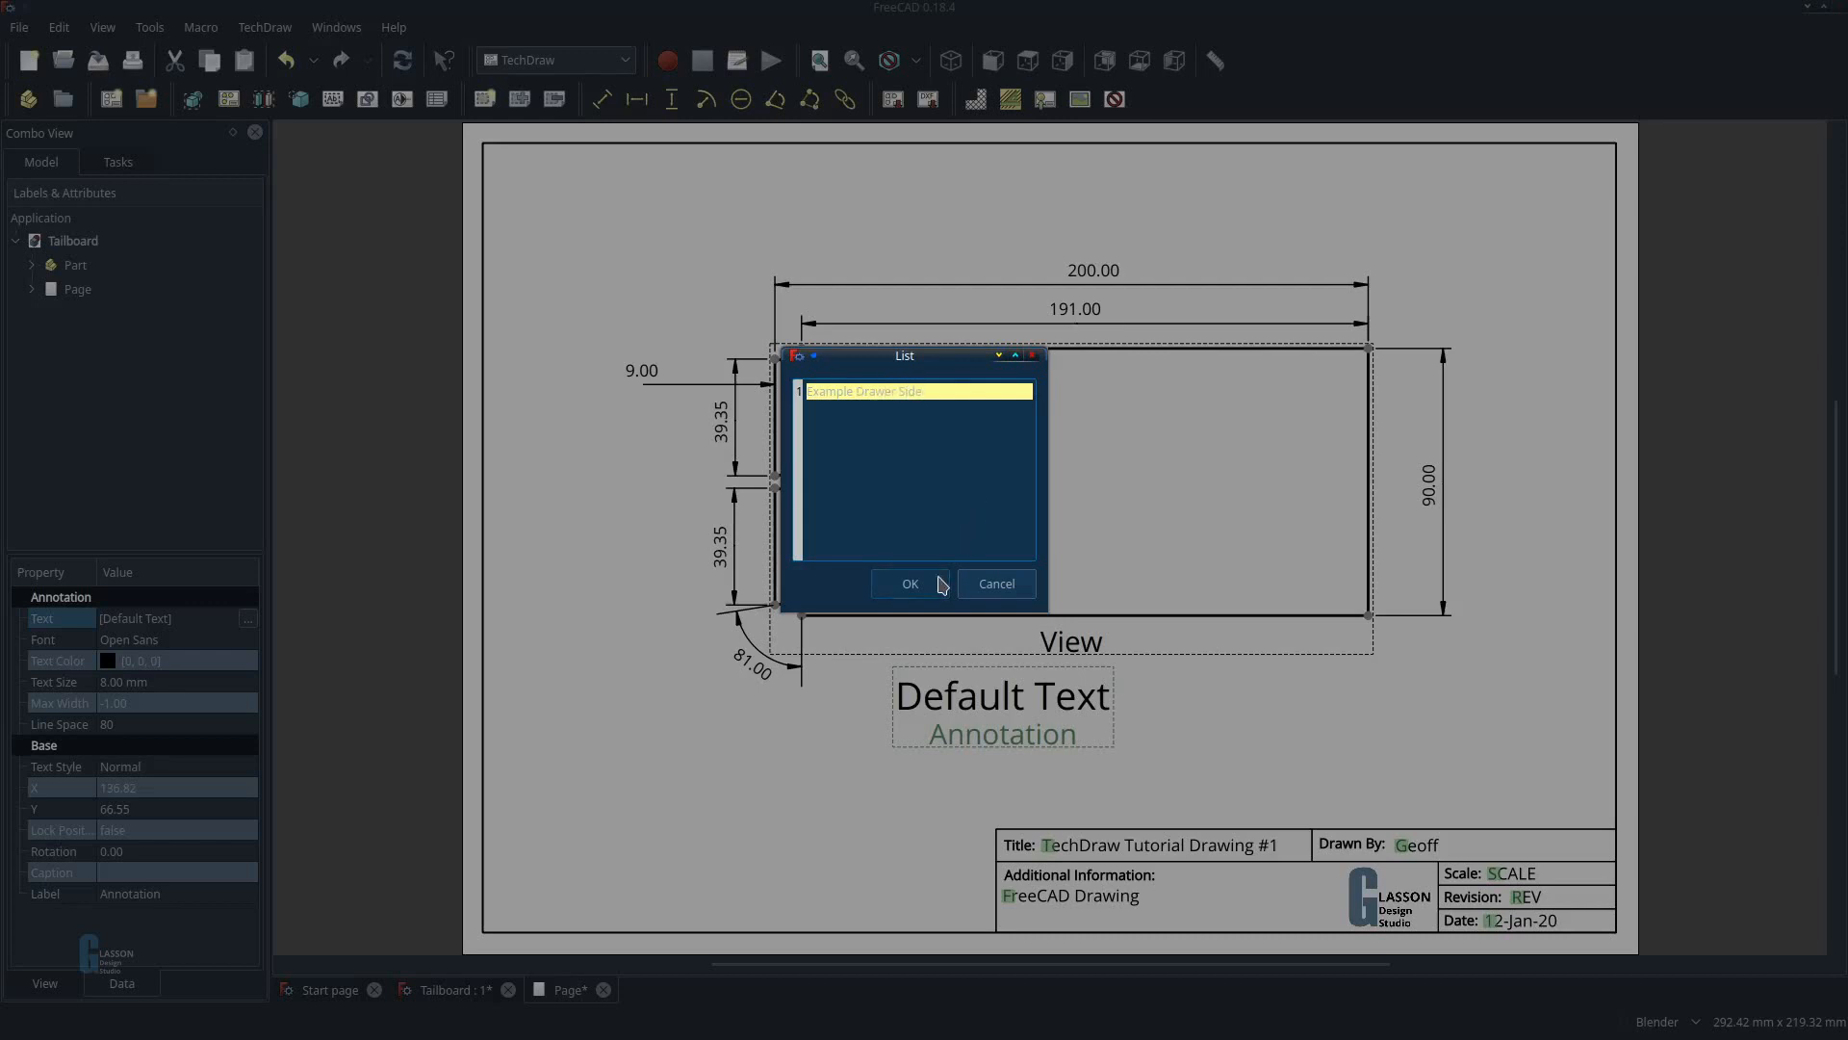
key(Return)
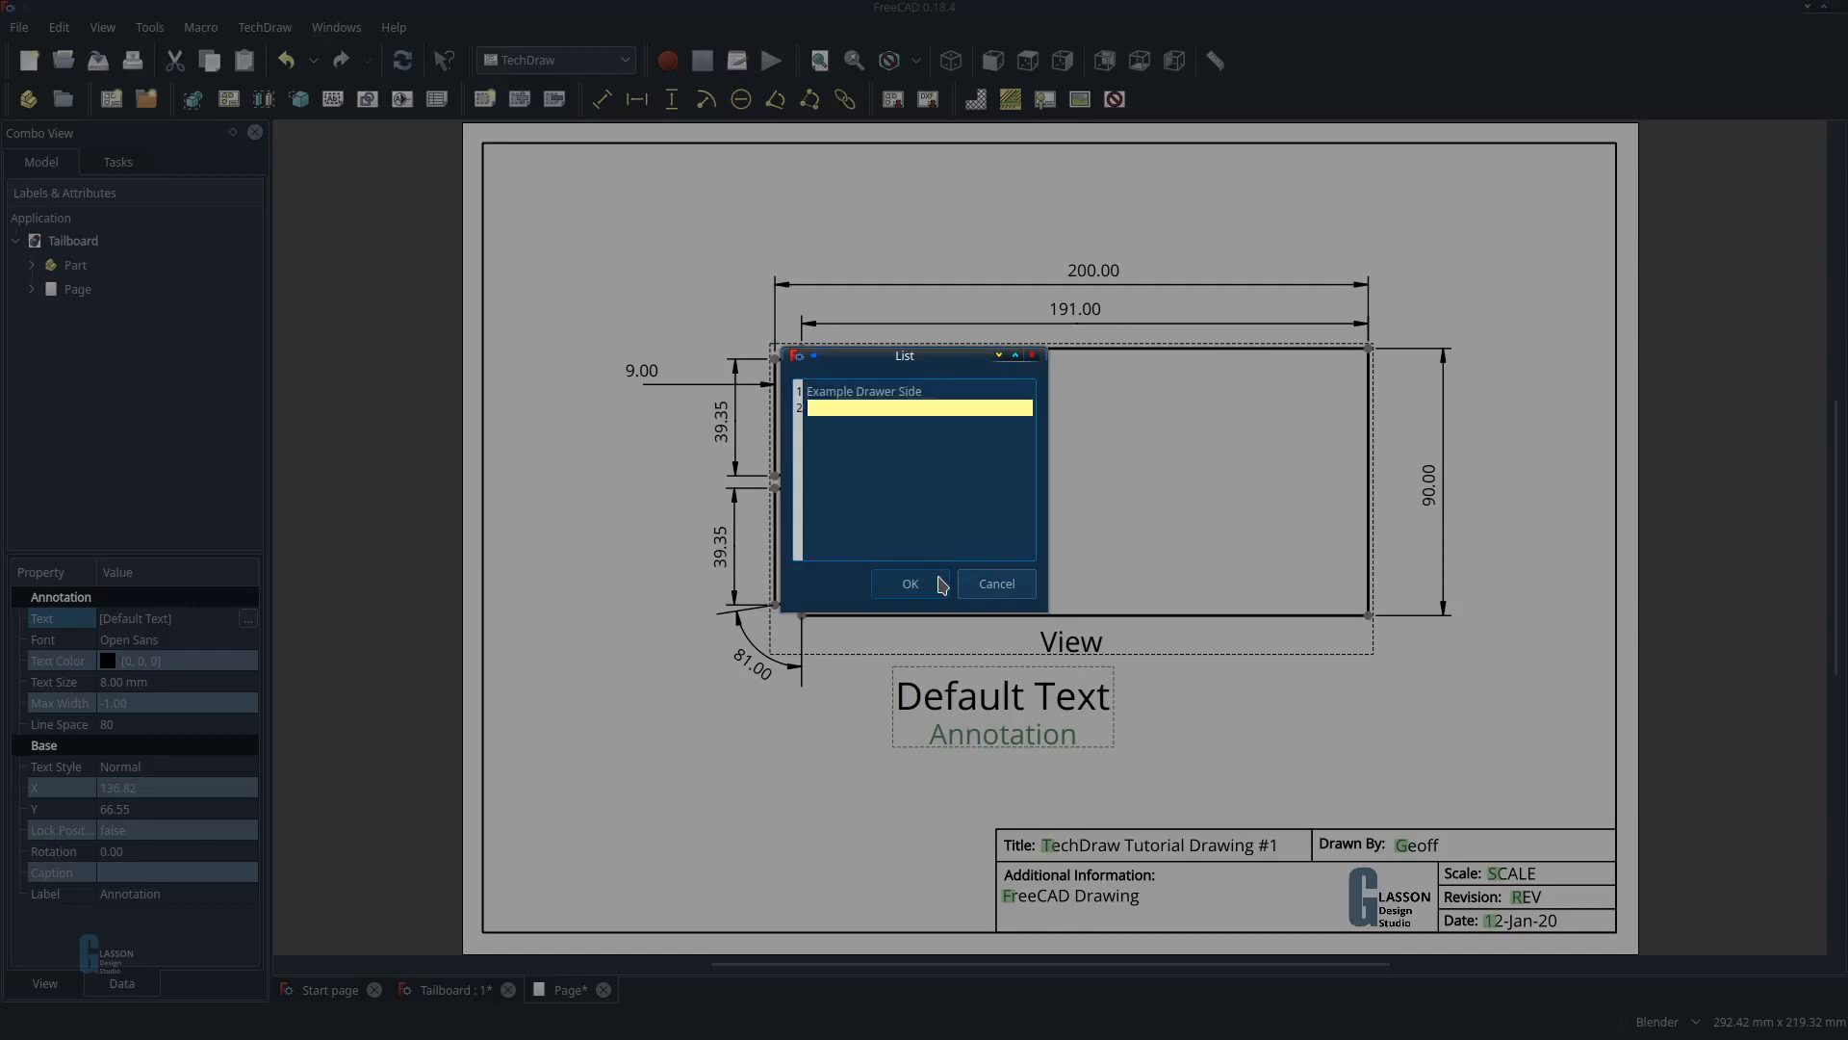
text(Tutoria)
key(BackSpace)
click(943, 584)
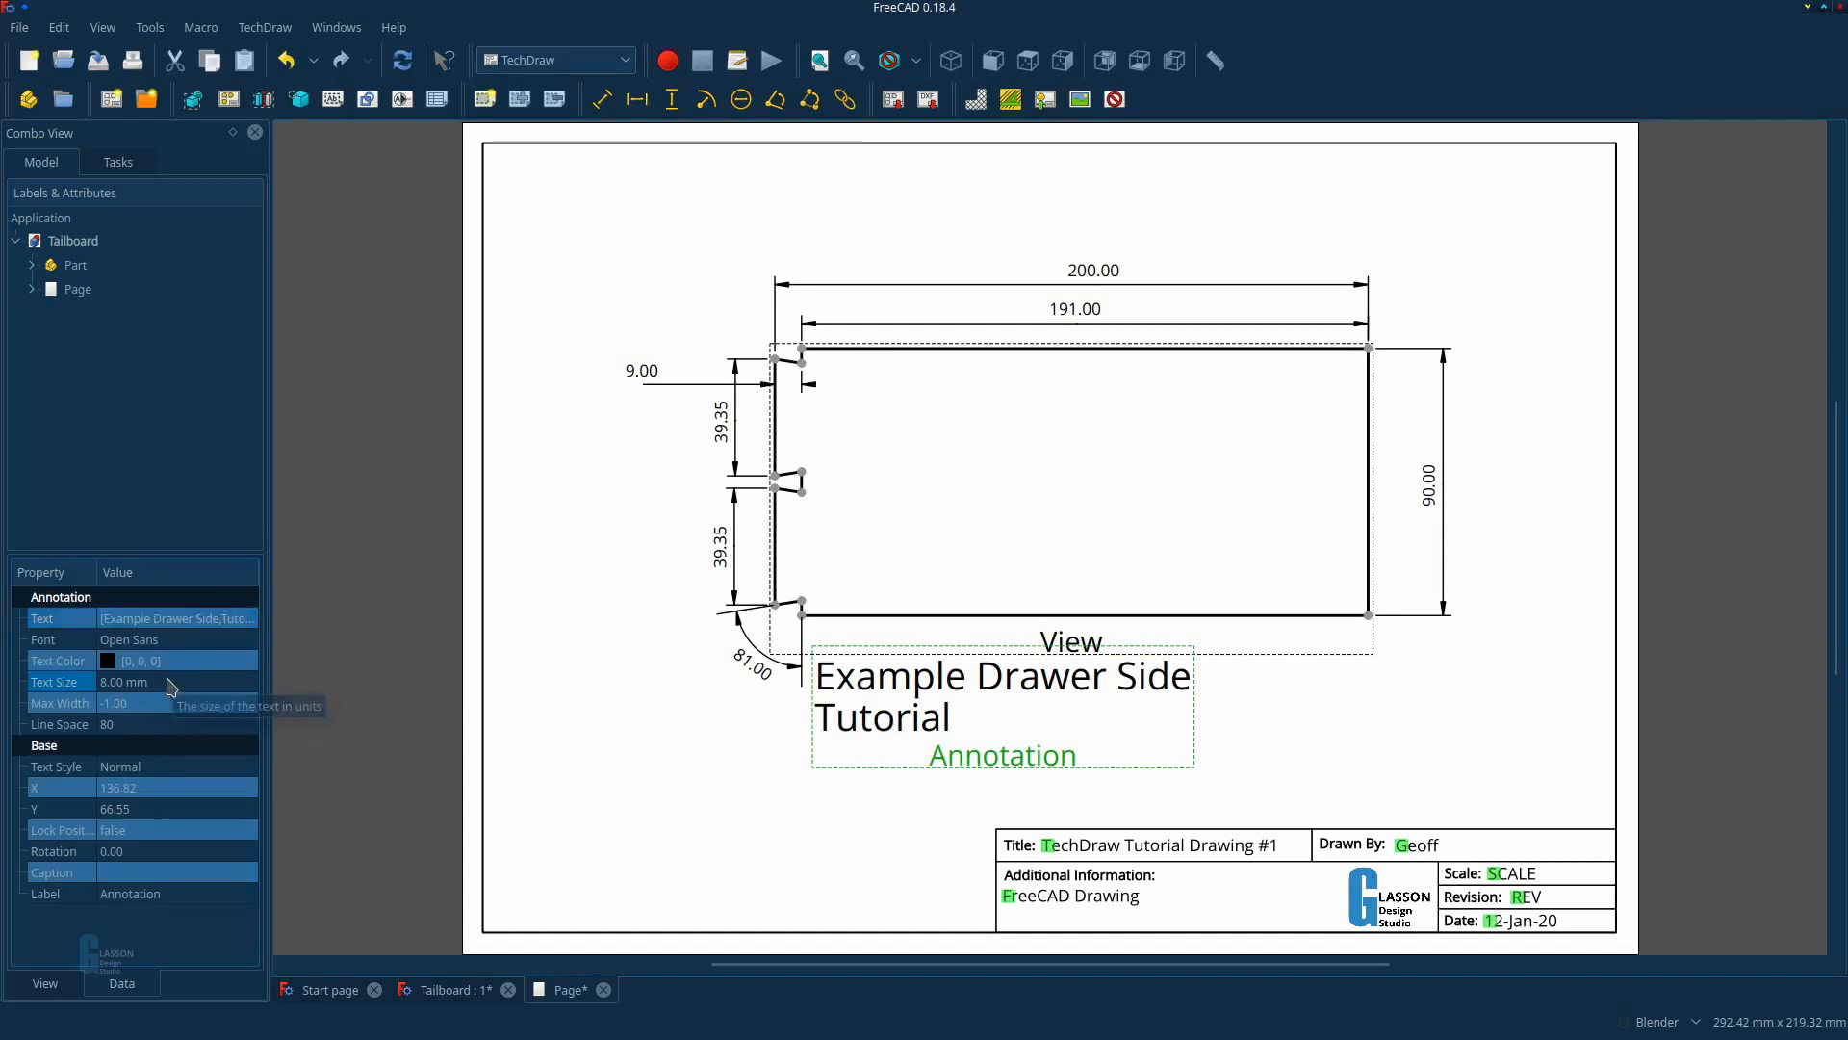
Set the annotation's text size to 4 mm and move it sideways to about X 188, Y 67.
click(162, 683)
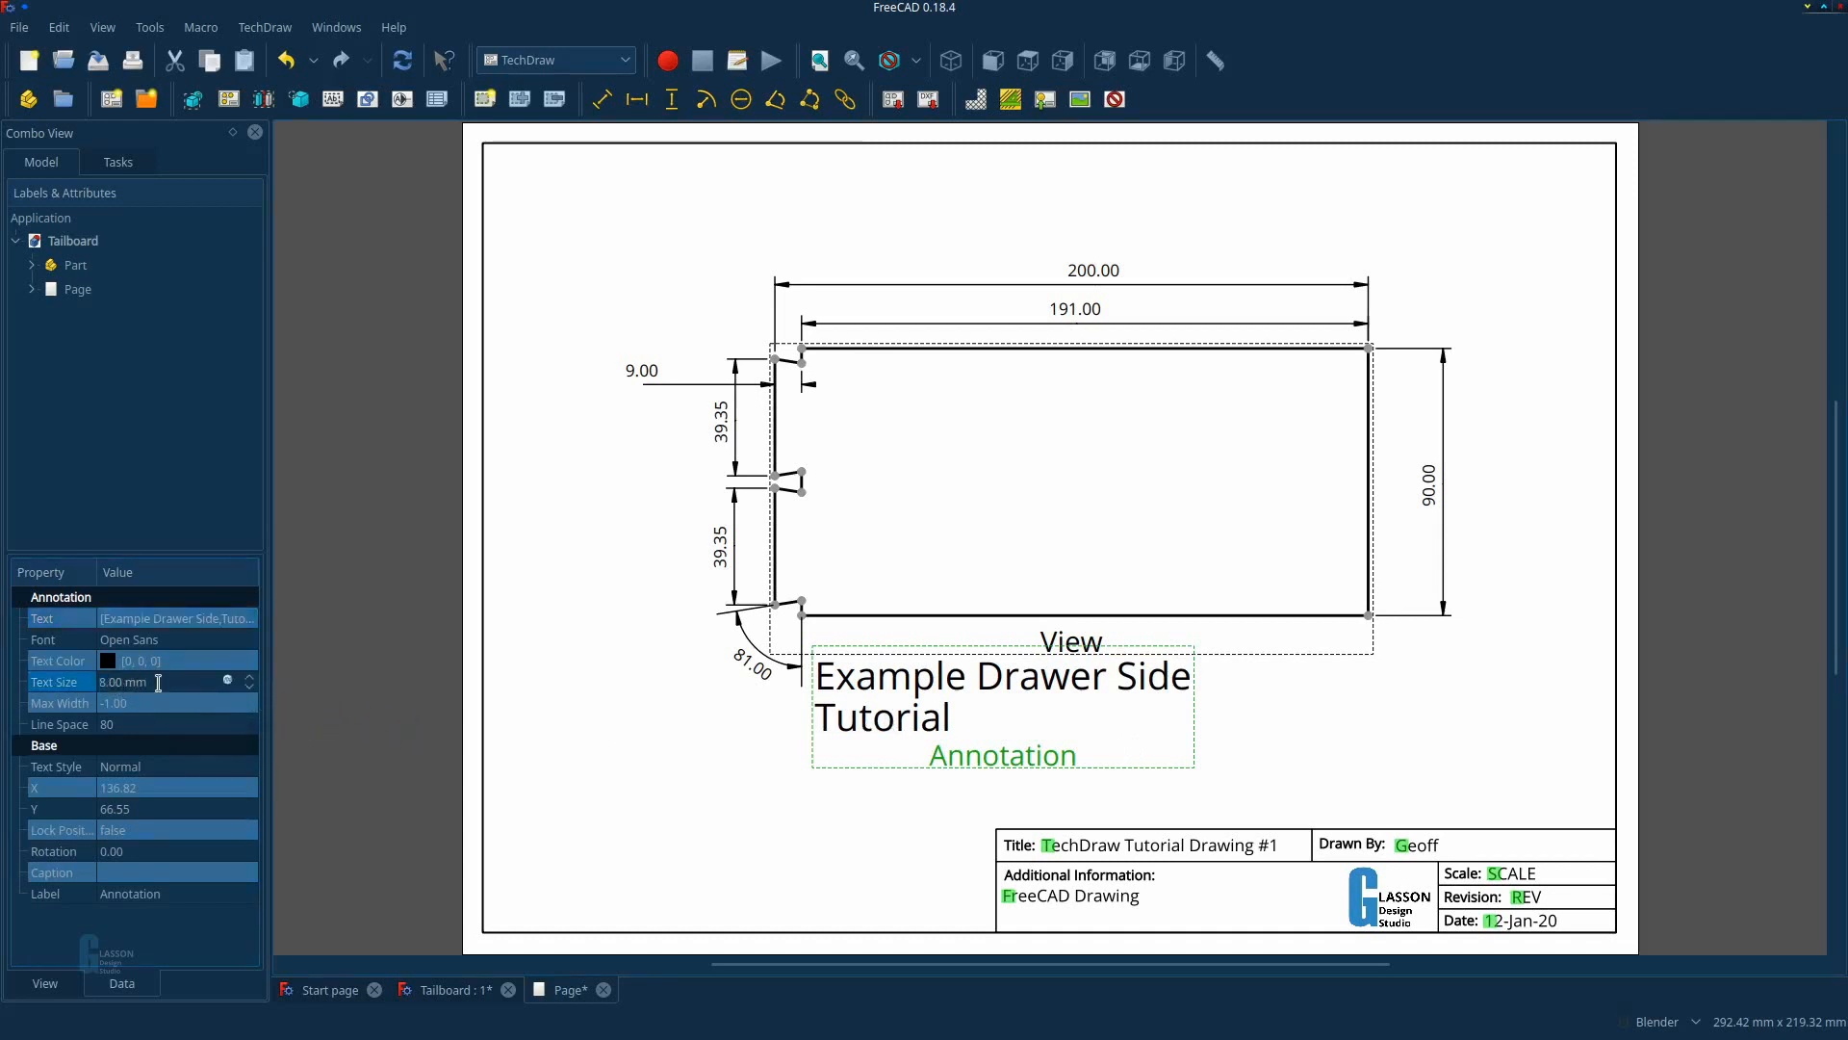
drag(159, 682, 95, 682)
scroll(127, 683, down, 2)
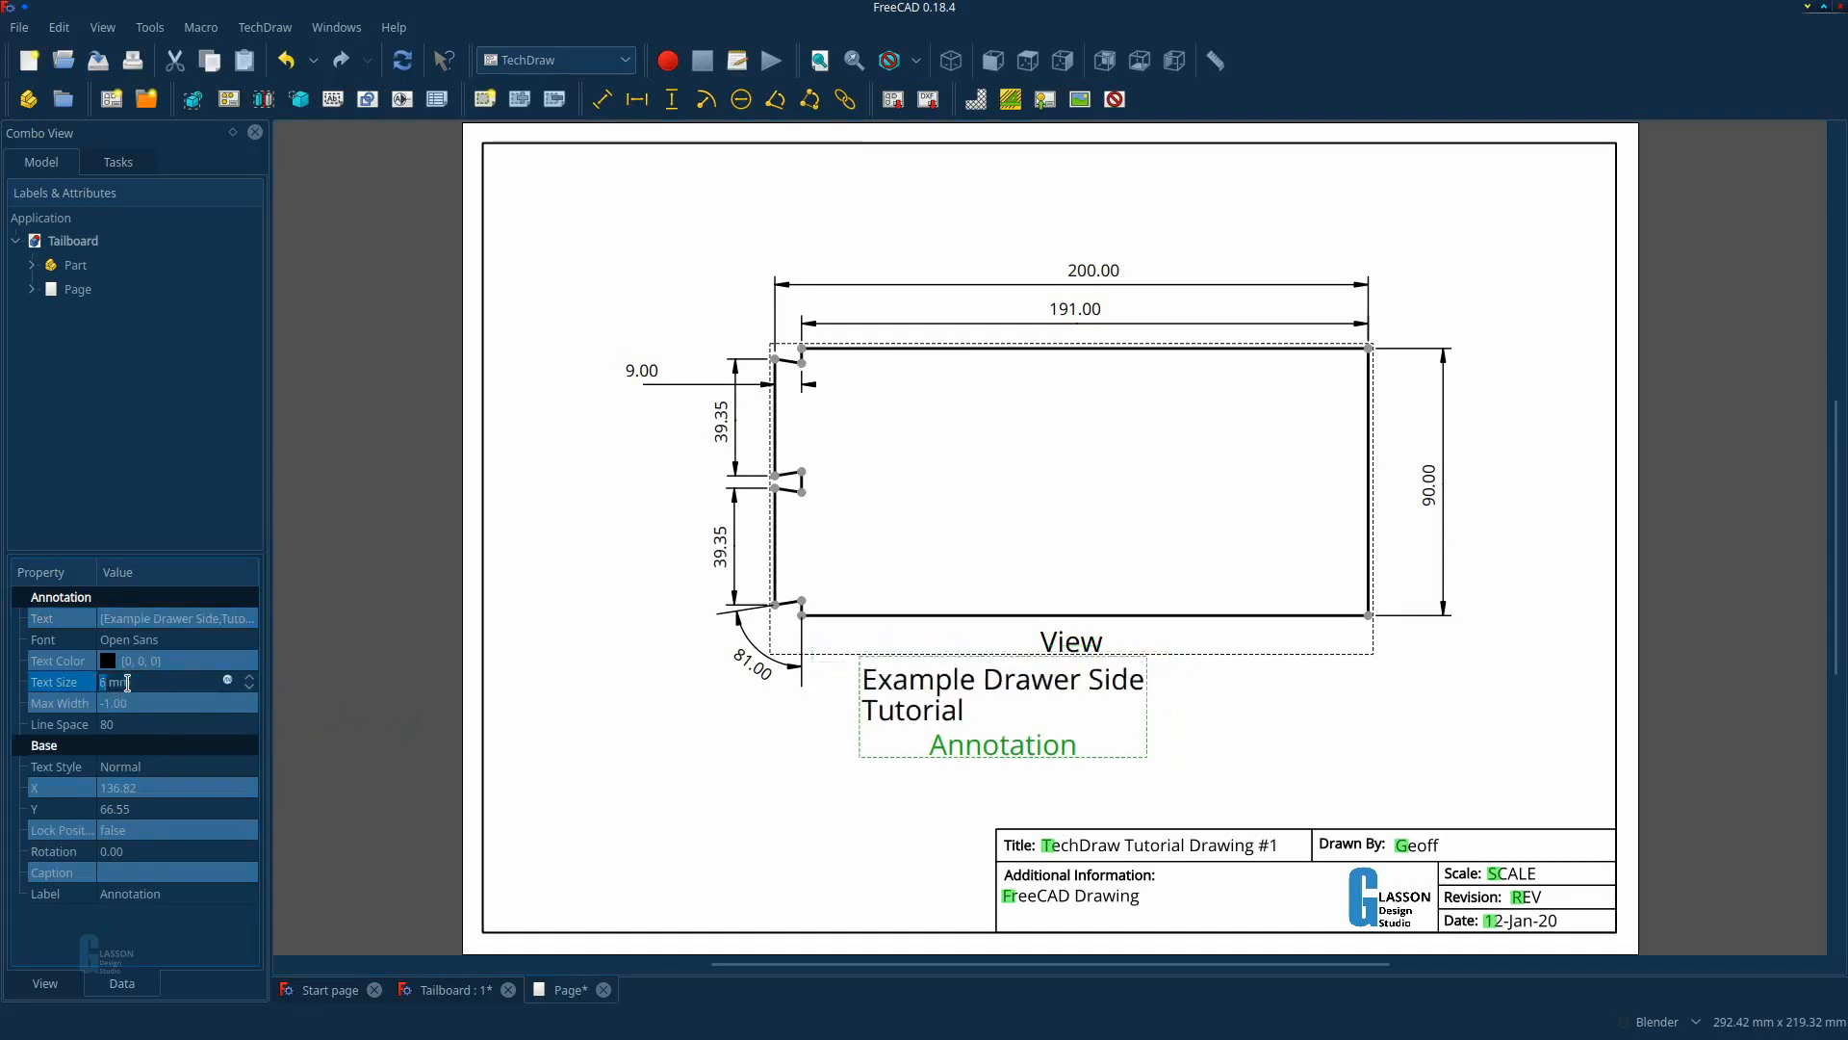
scroll(127, 683, down, 2)
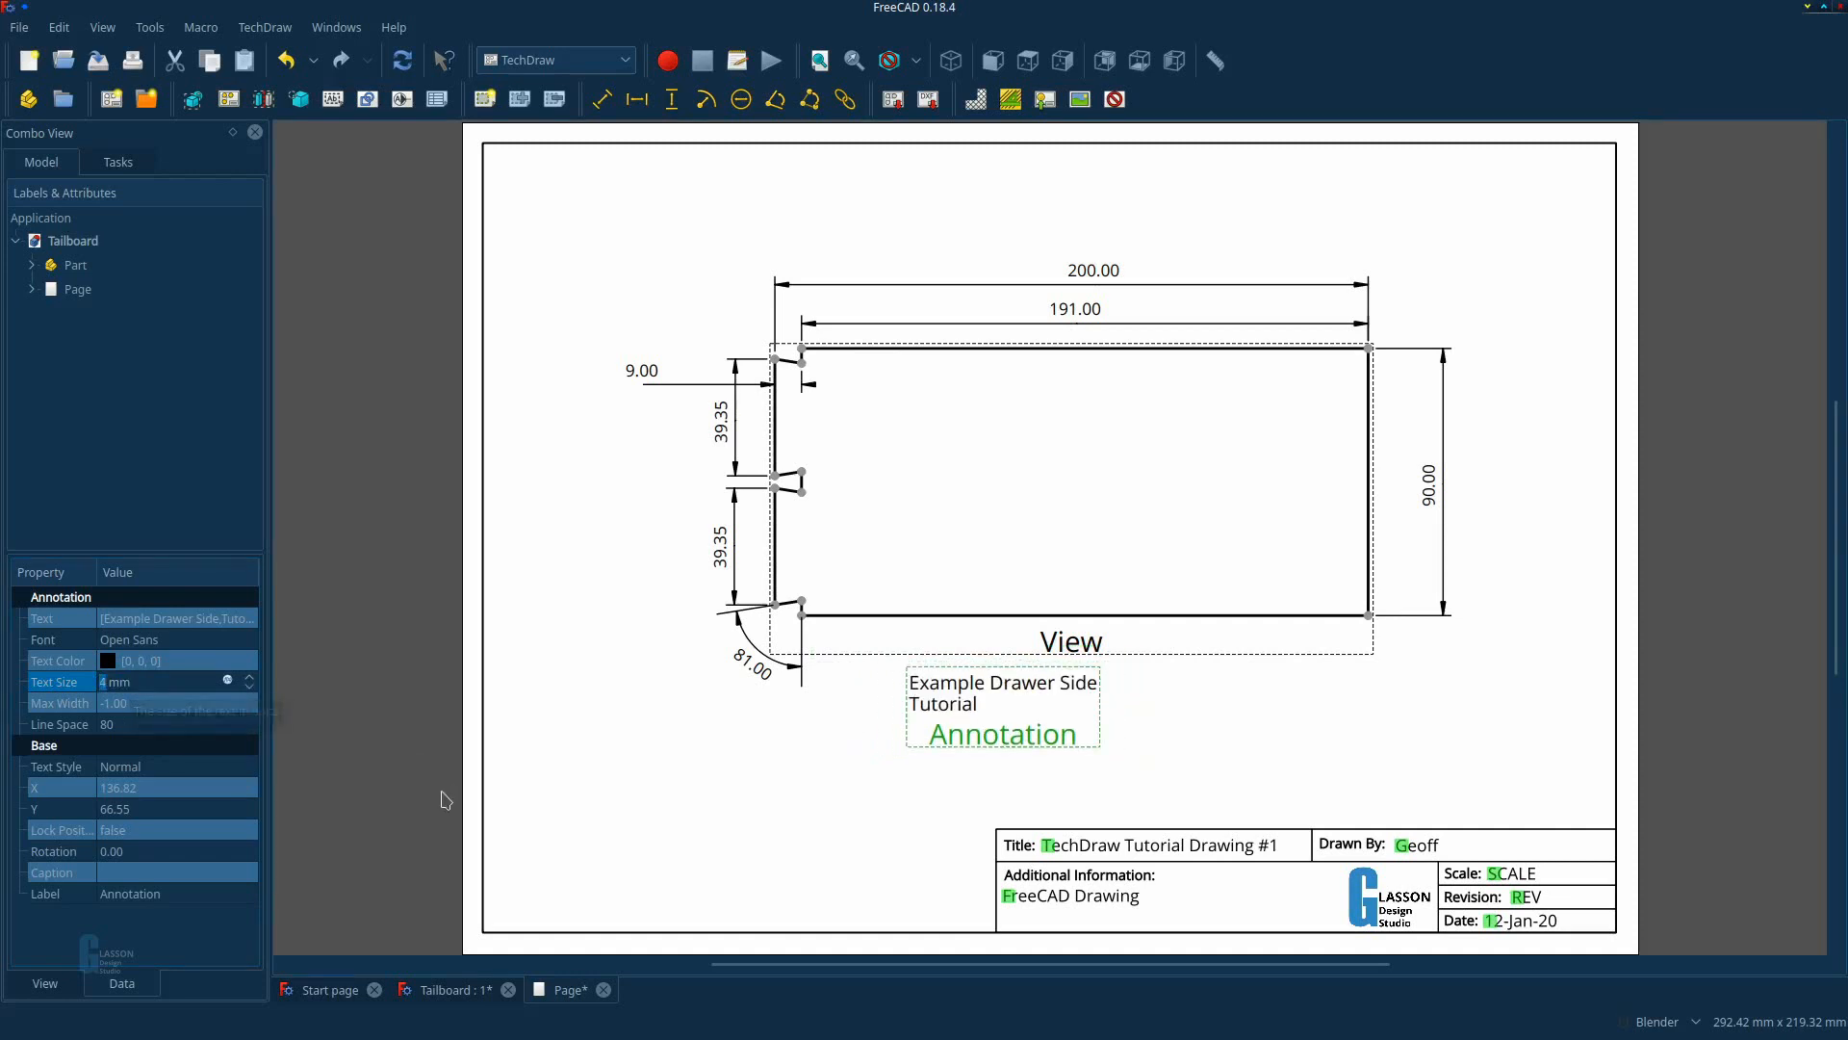
click(636, 761)
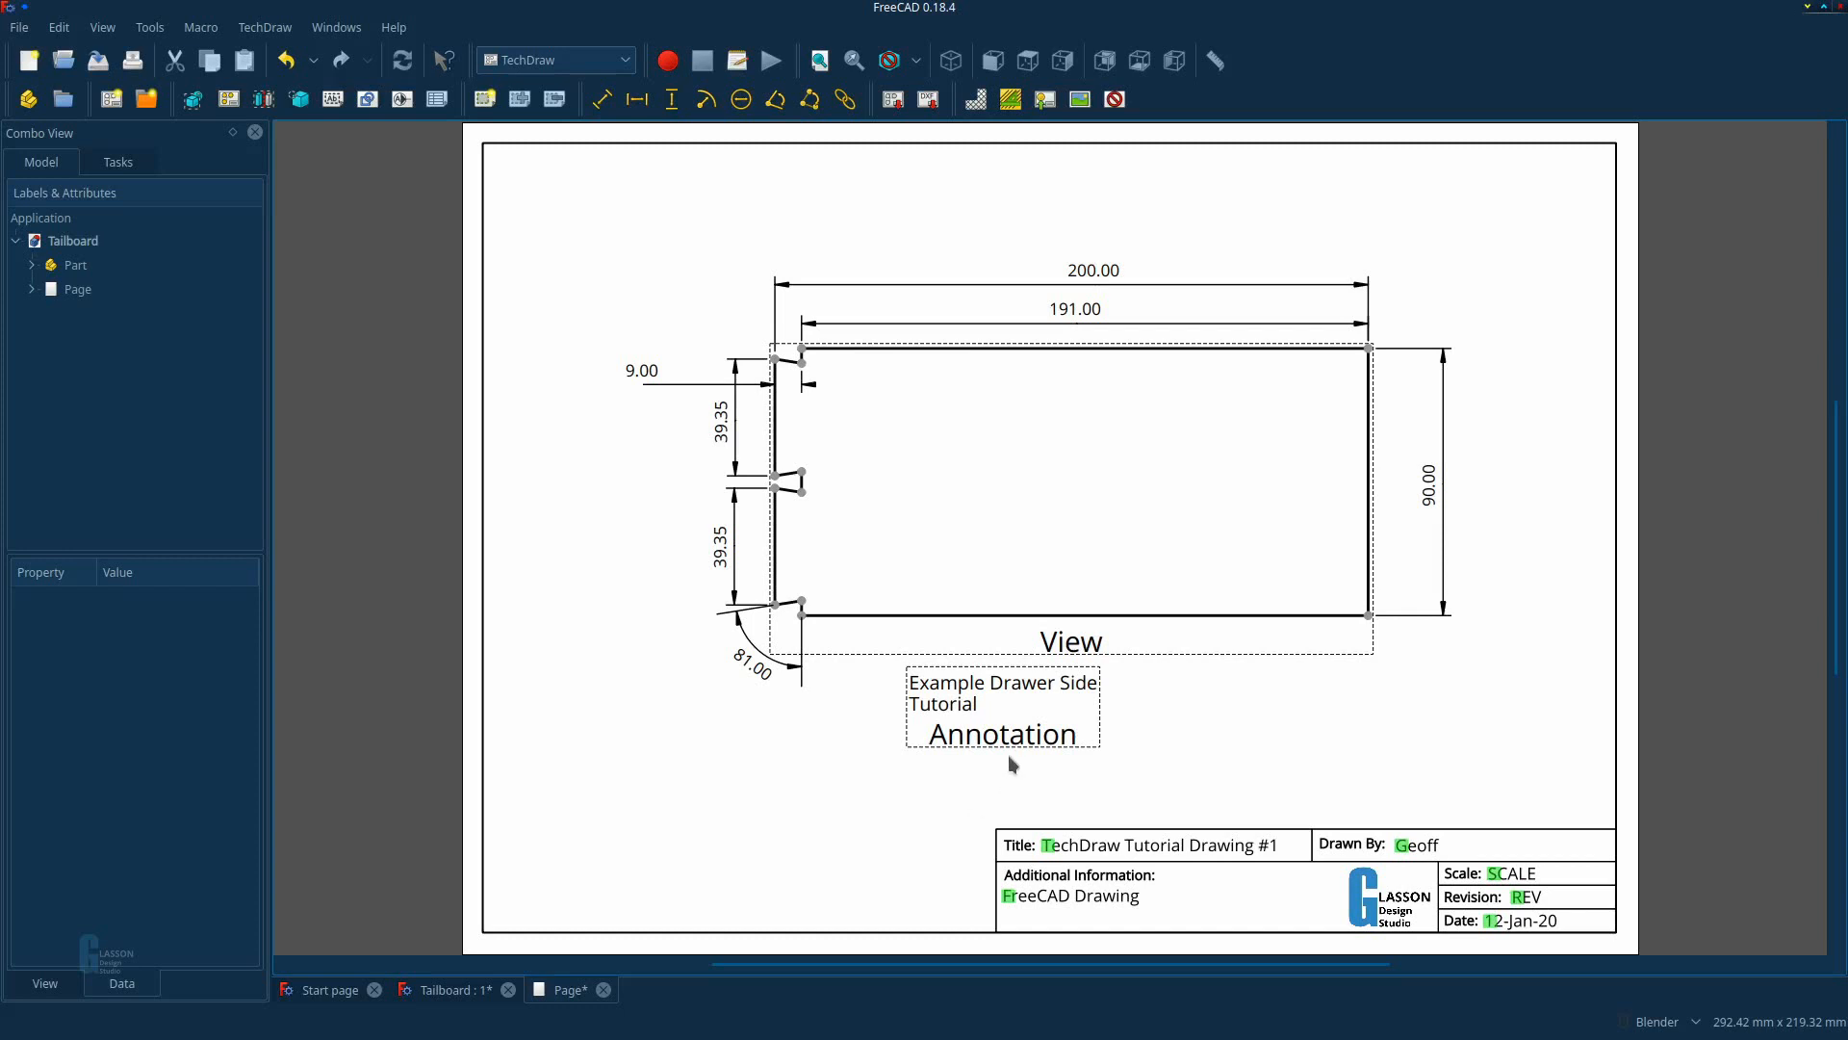
drag(999, 739, 1205, 736)
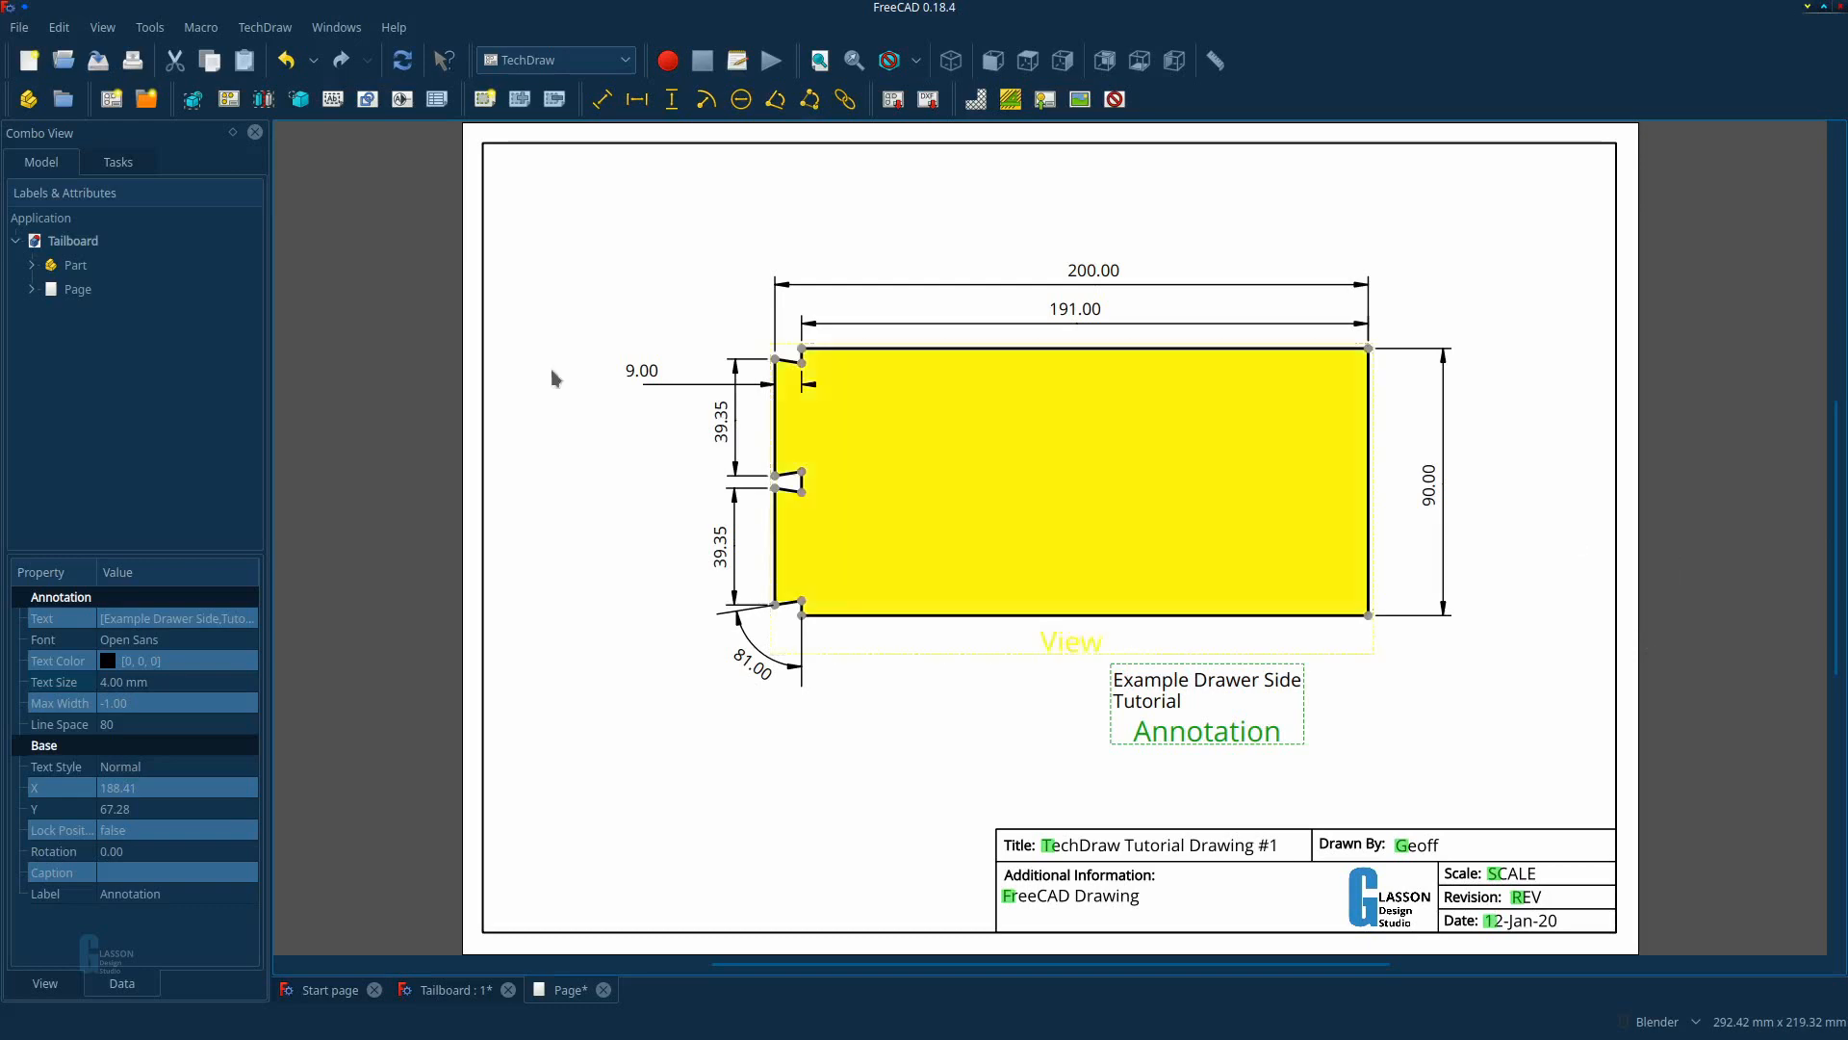
Examine how the annotation prints below the board in an enlarged print preview, and close the preview.
click(21, 31)
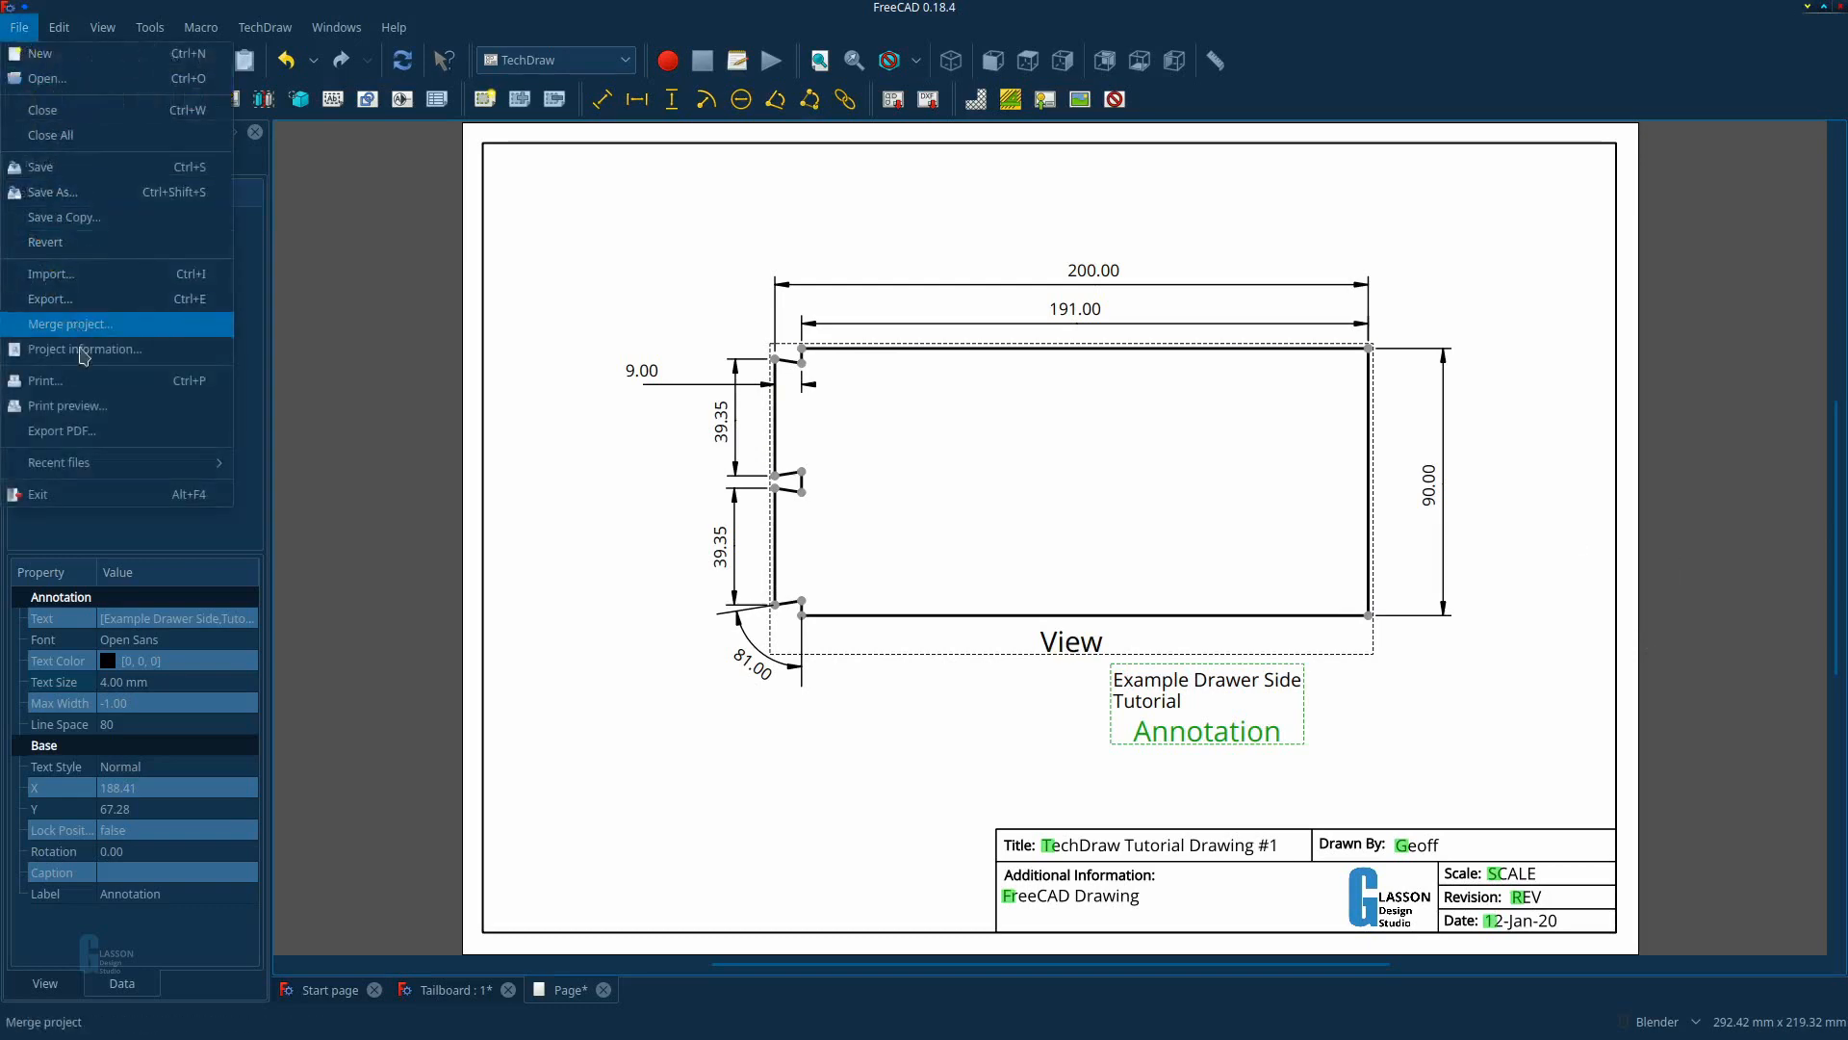
click(89, 403)
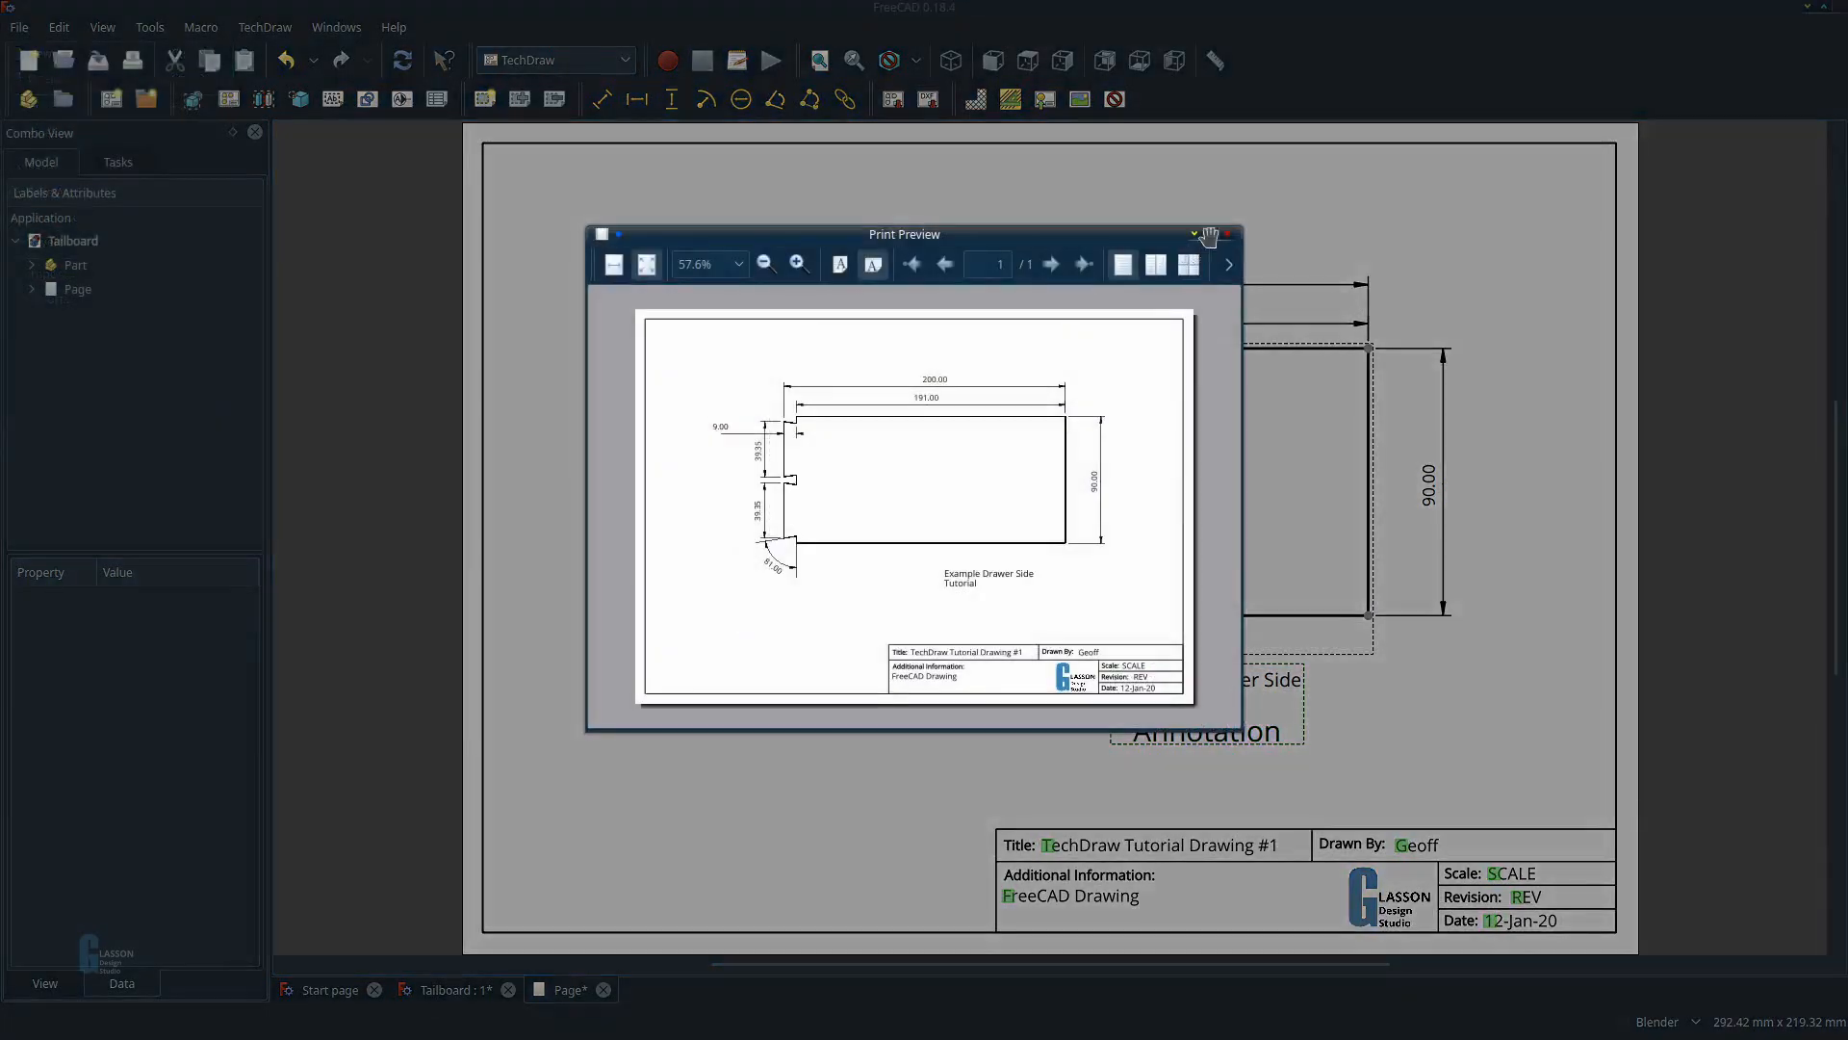
click(1211, 234)
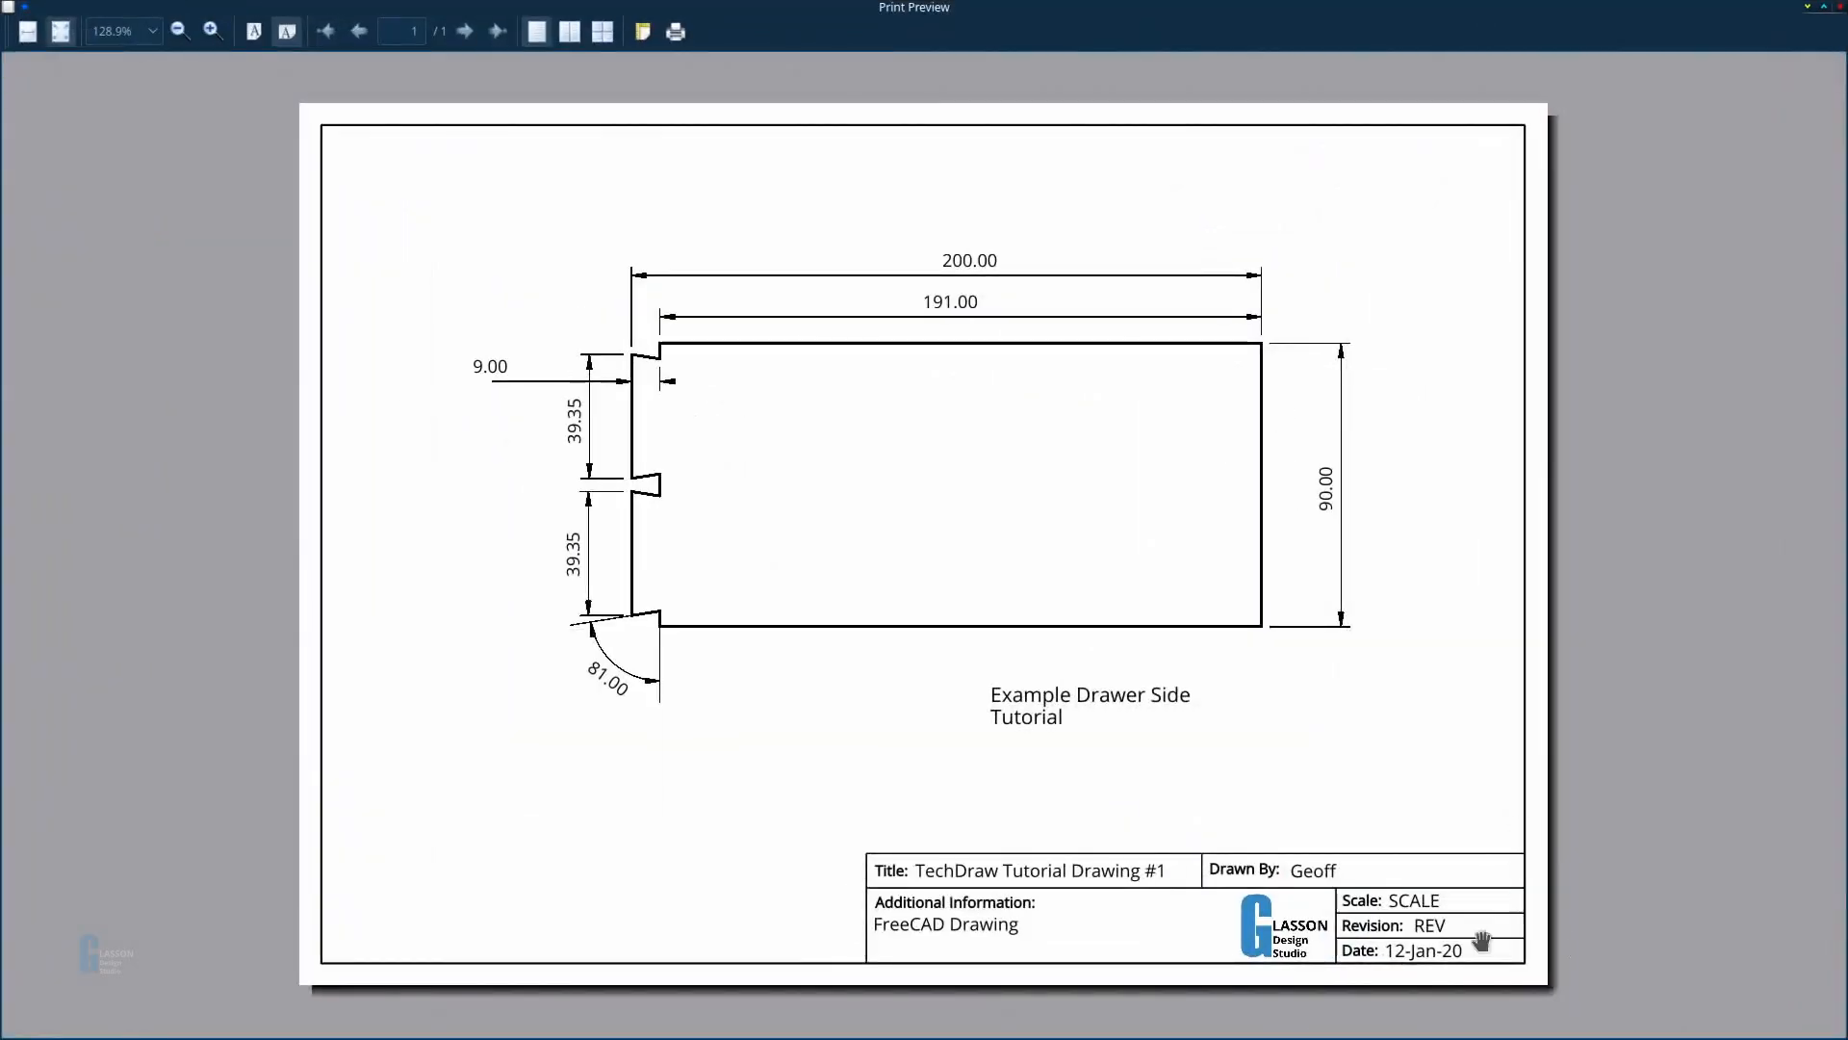
click(1840, 7)
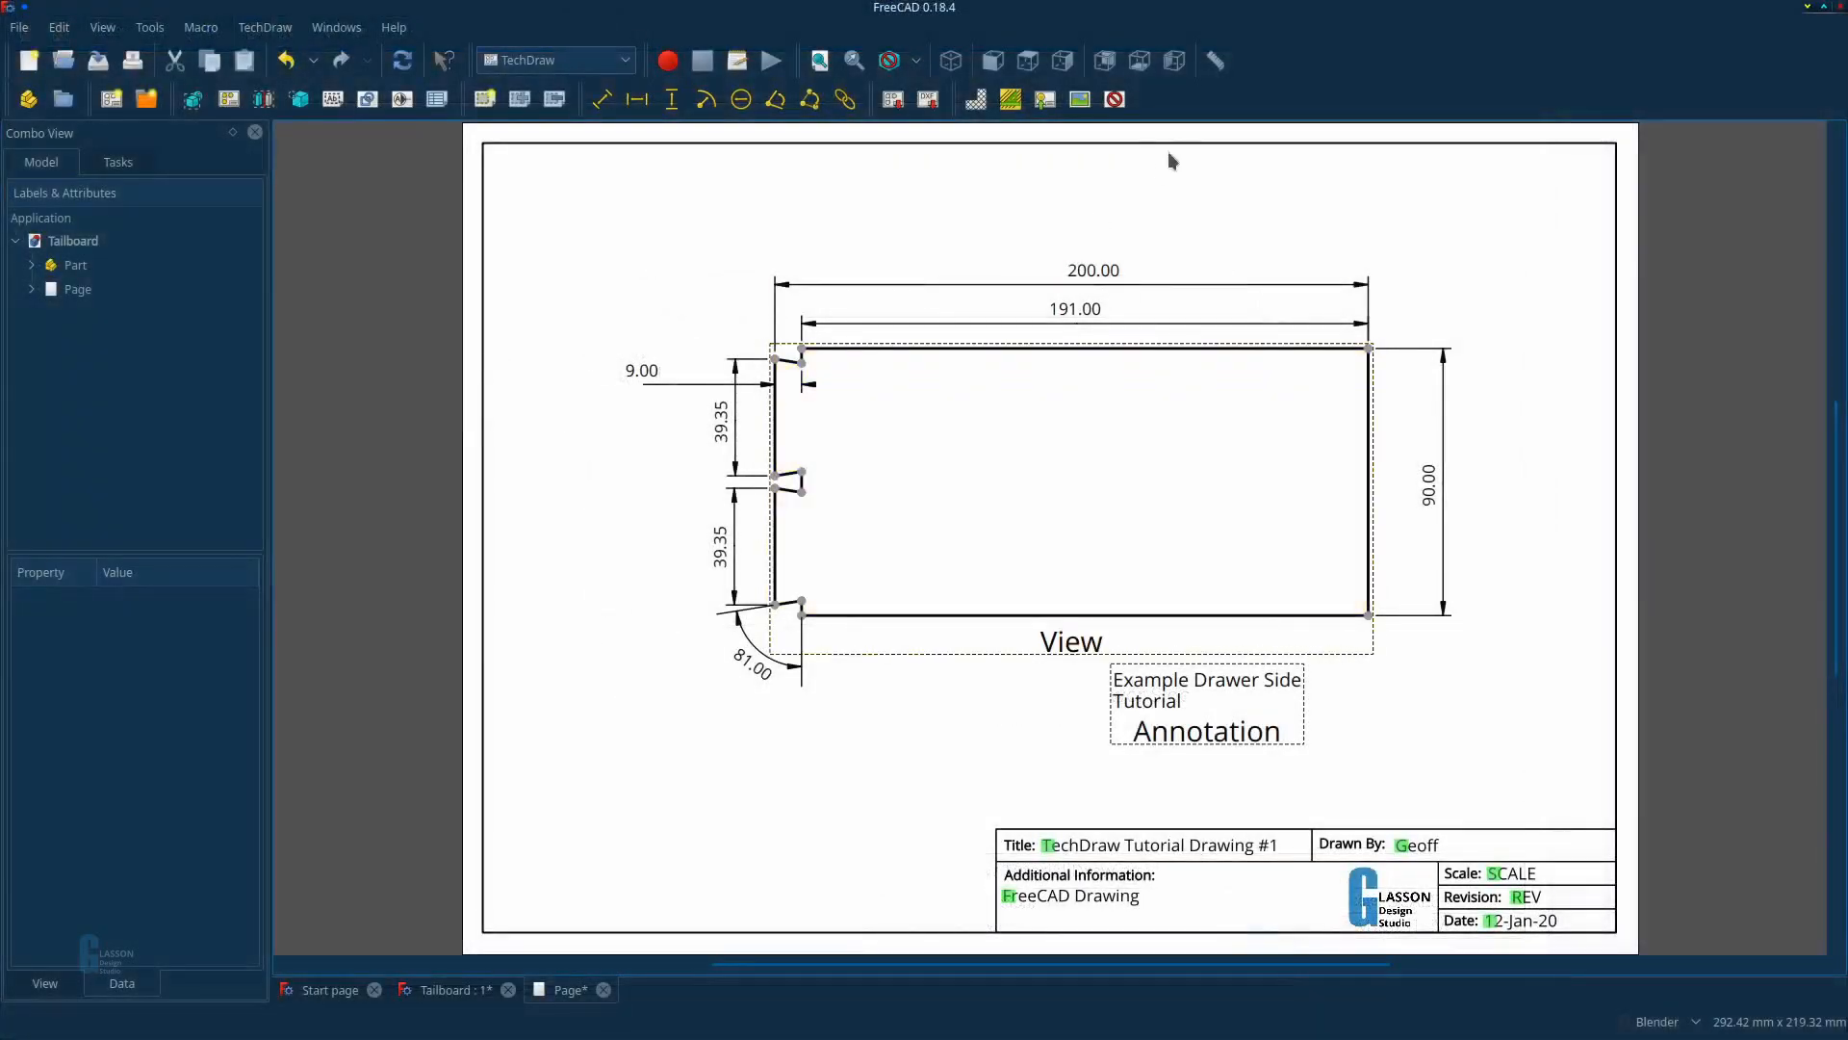
Move the annotation close beneath the board, to about X 160, Y 76, with the view frames hidden, and turn the frames back on.
click(1115, 100)
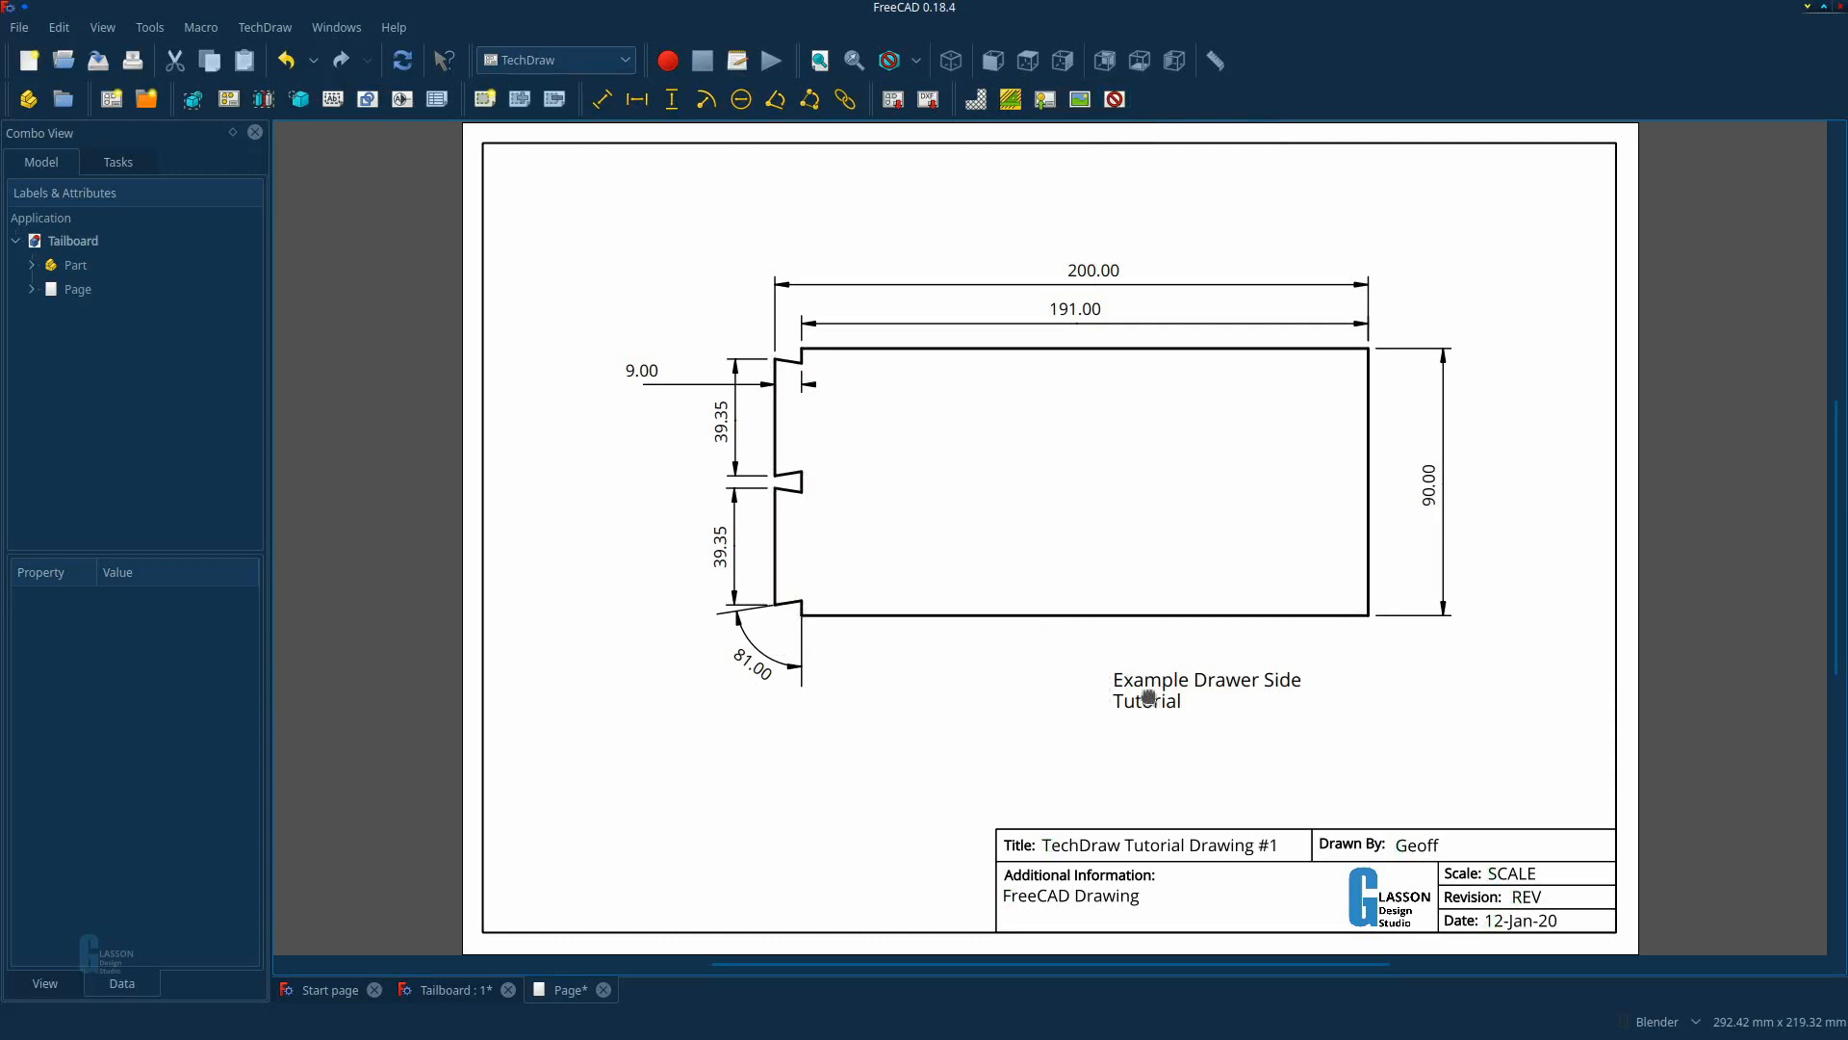
drag(1147, 692, 1032, 660)
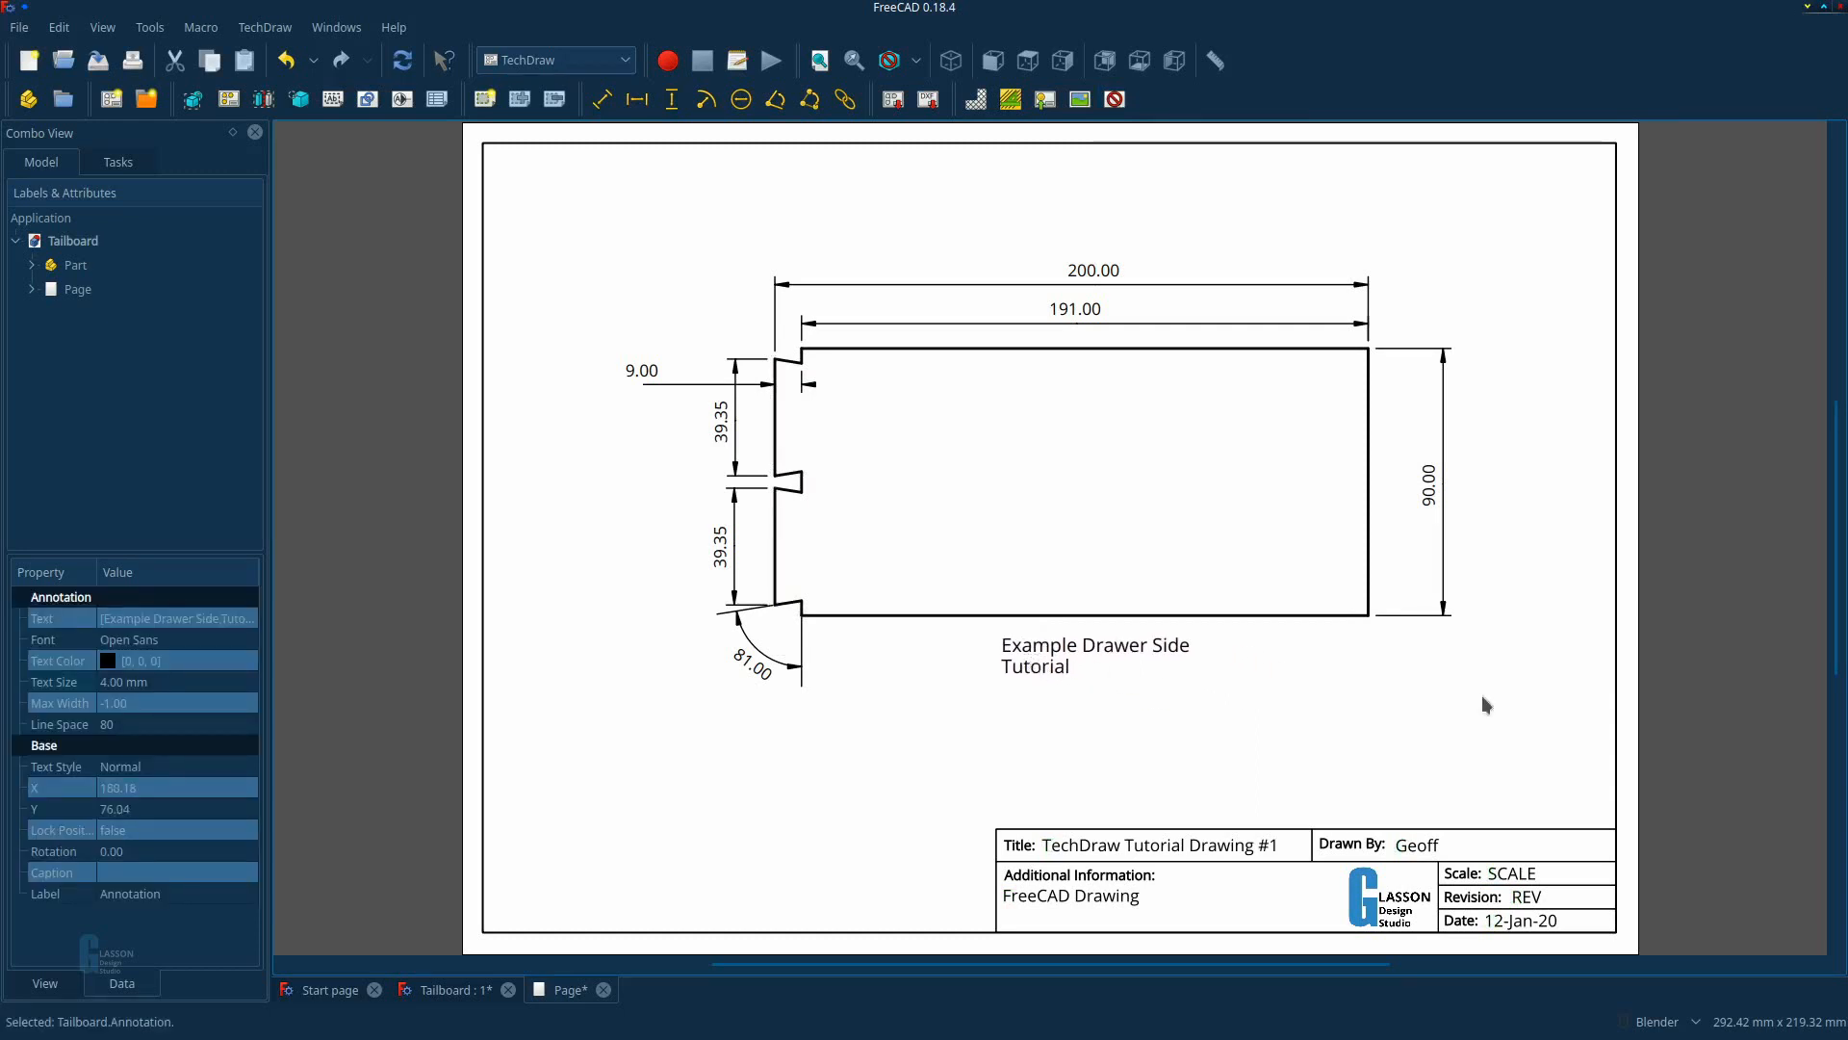
click(1114, 101)
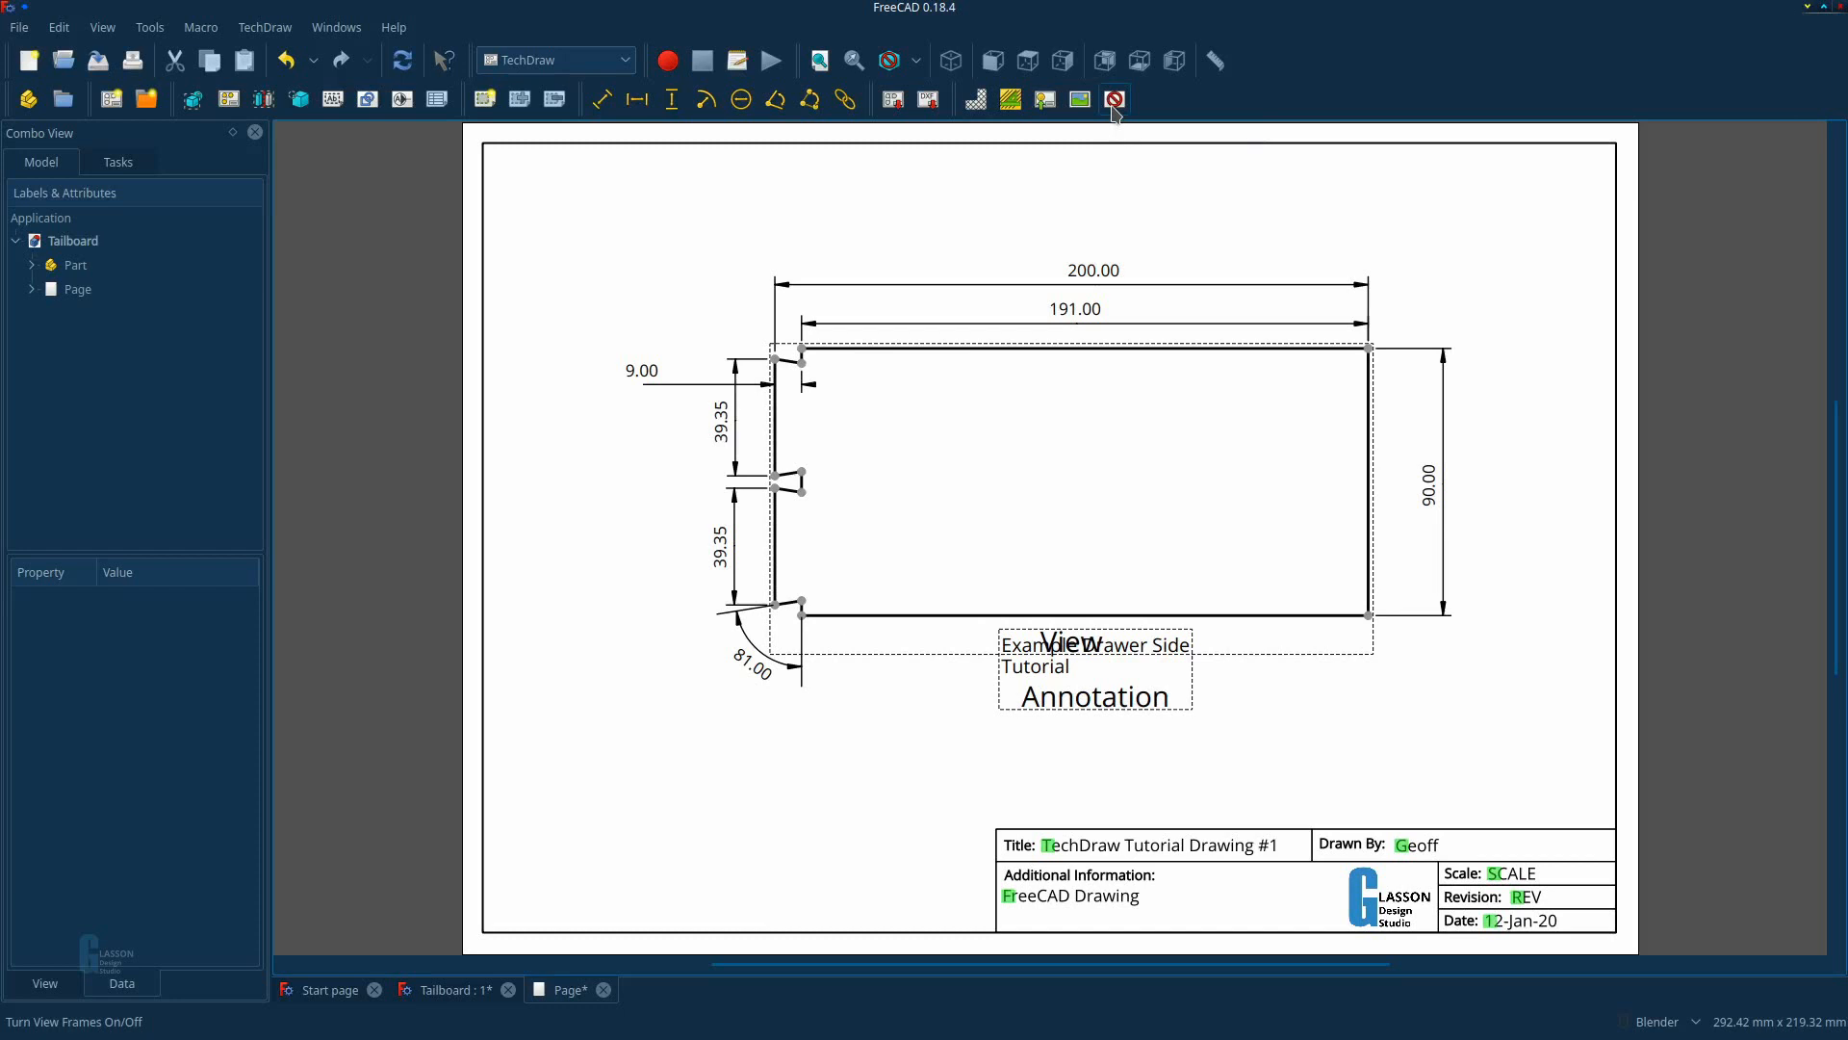
Move the annotation sideways beneath the board to about X 192, Y 77, and save the document.
drag(1137, 702, 1264, 701)
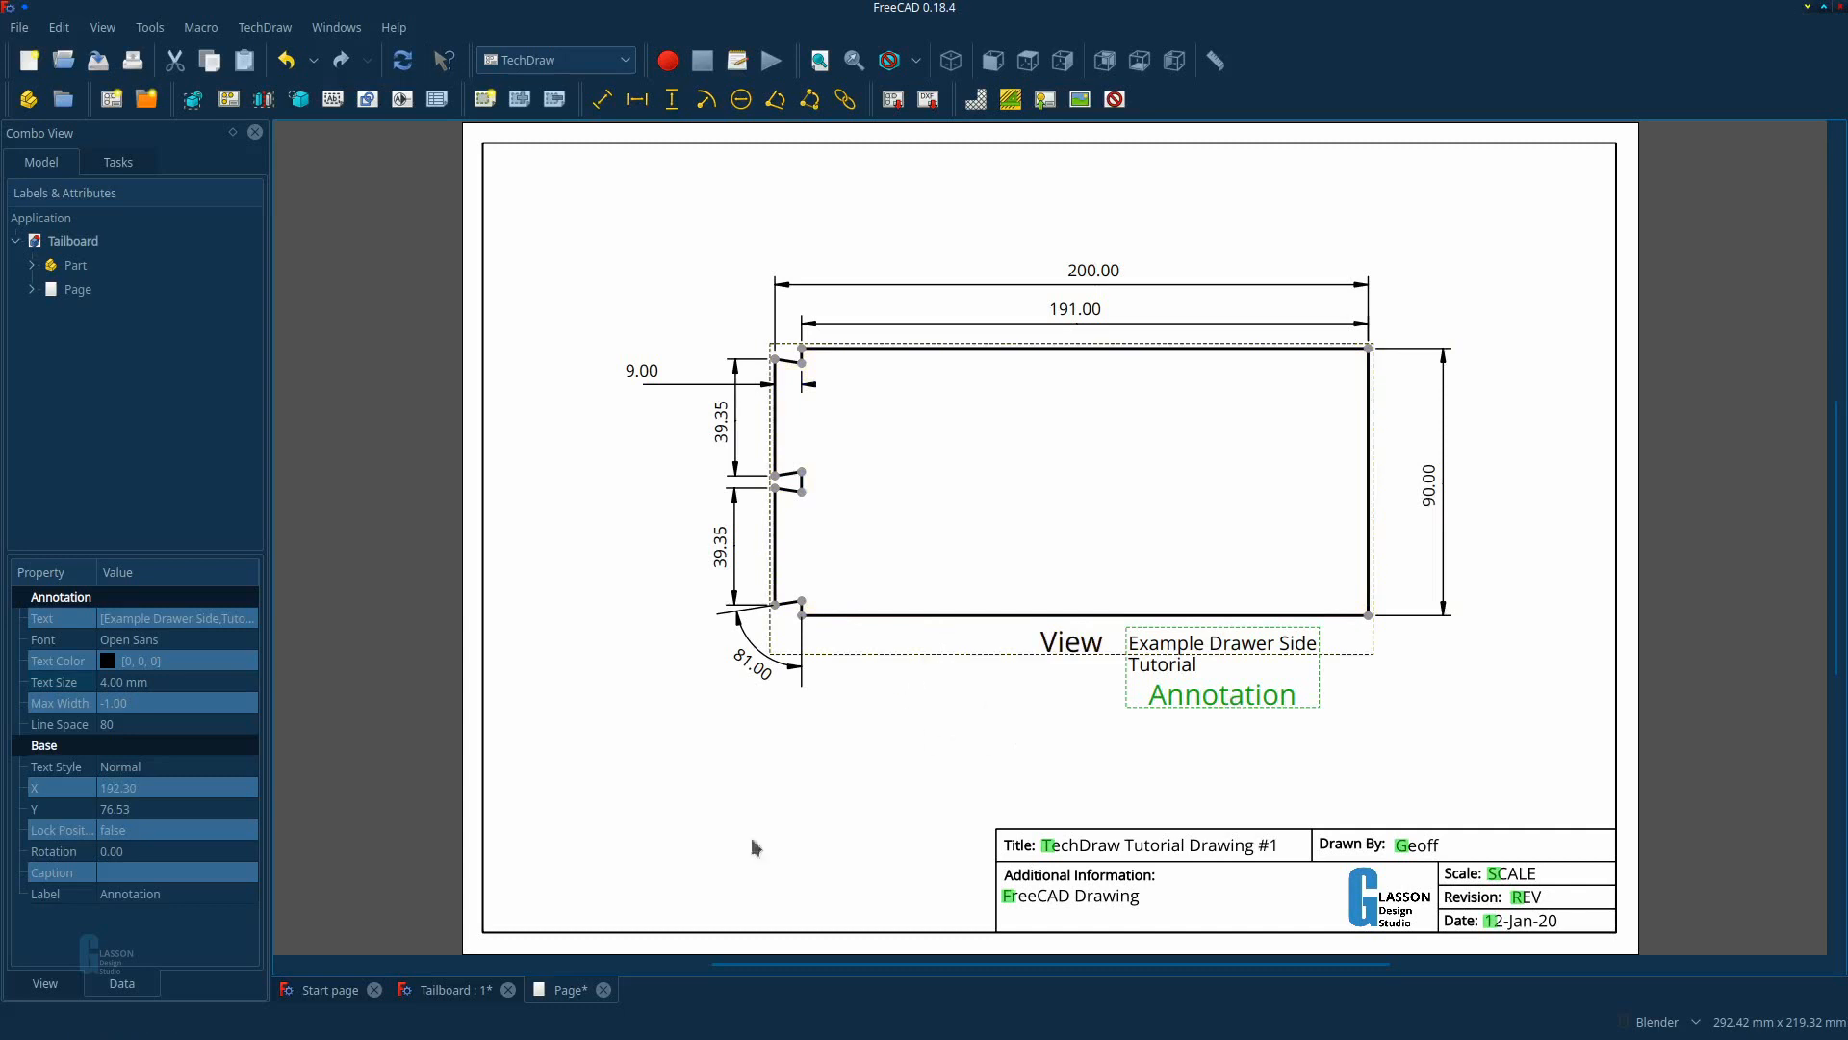
click(944, 782)
key(ctrl+s)
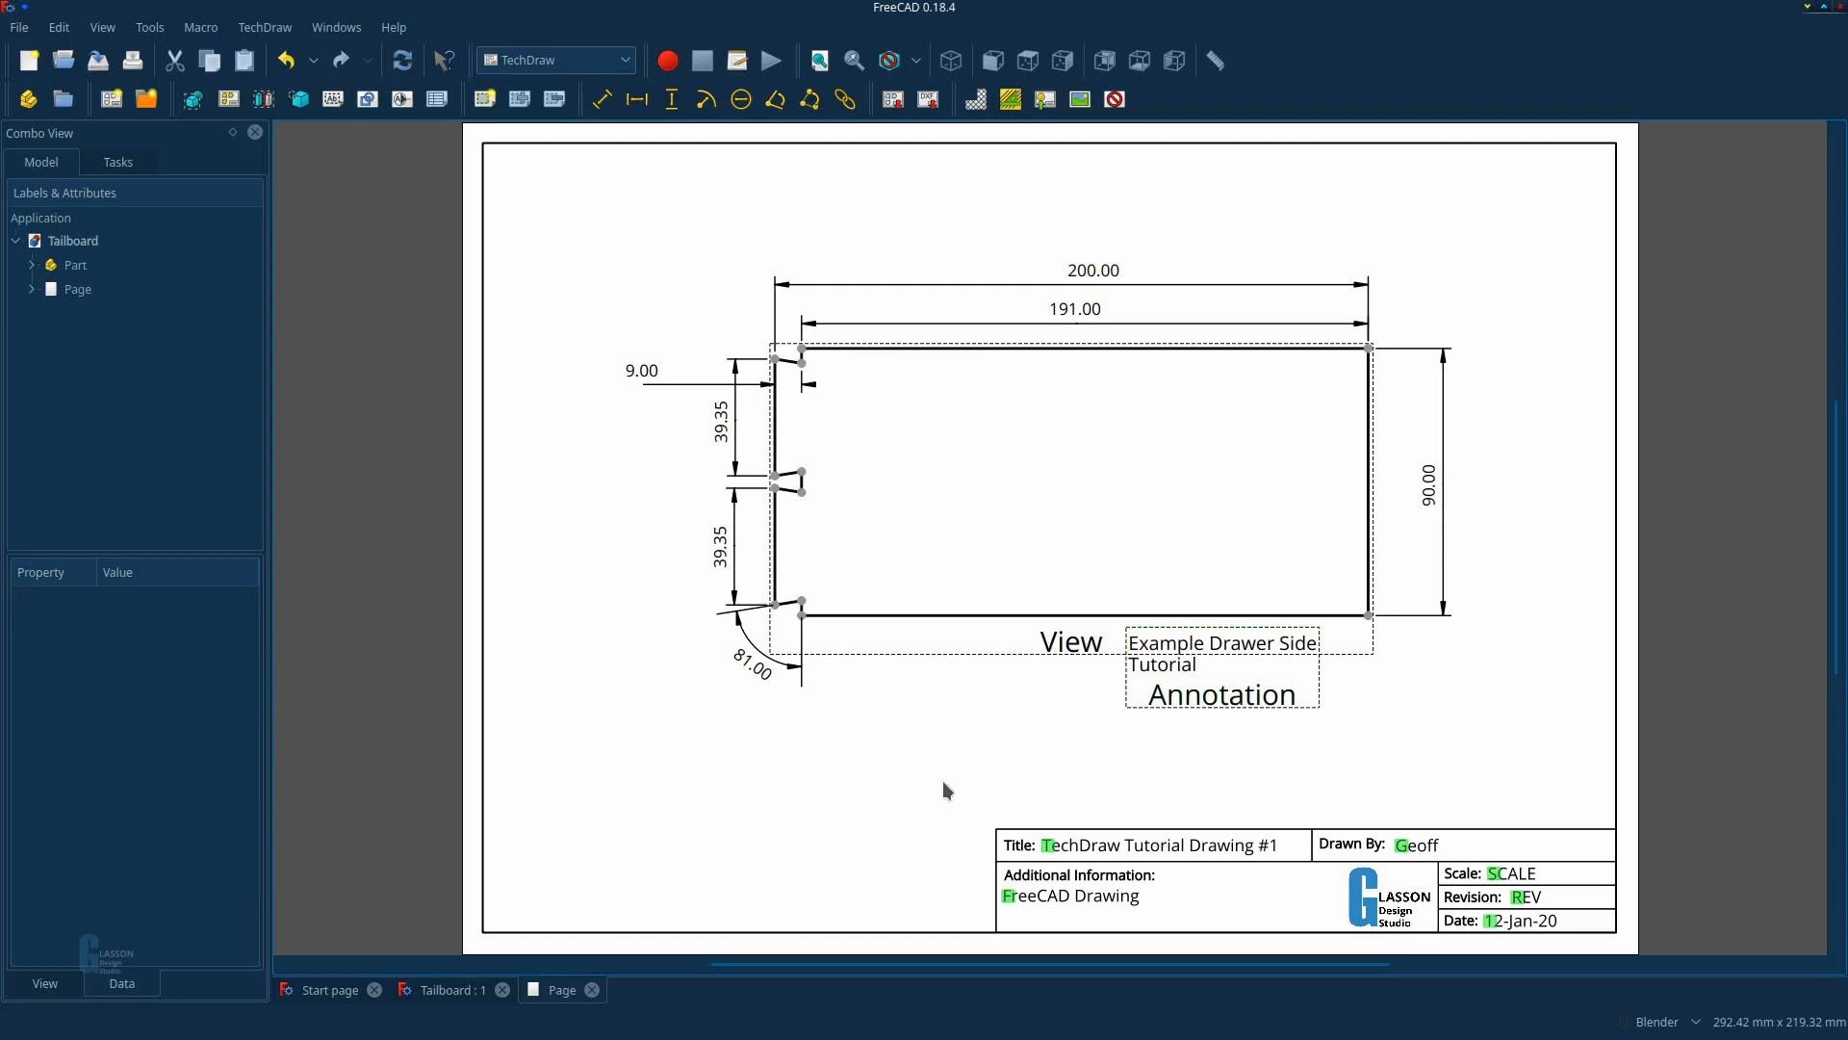
Rotate the model's top view so the board lies horizontally with its dovetails facing left, and insert a new default drawing page.
click(111, 100)
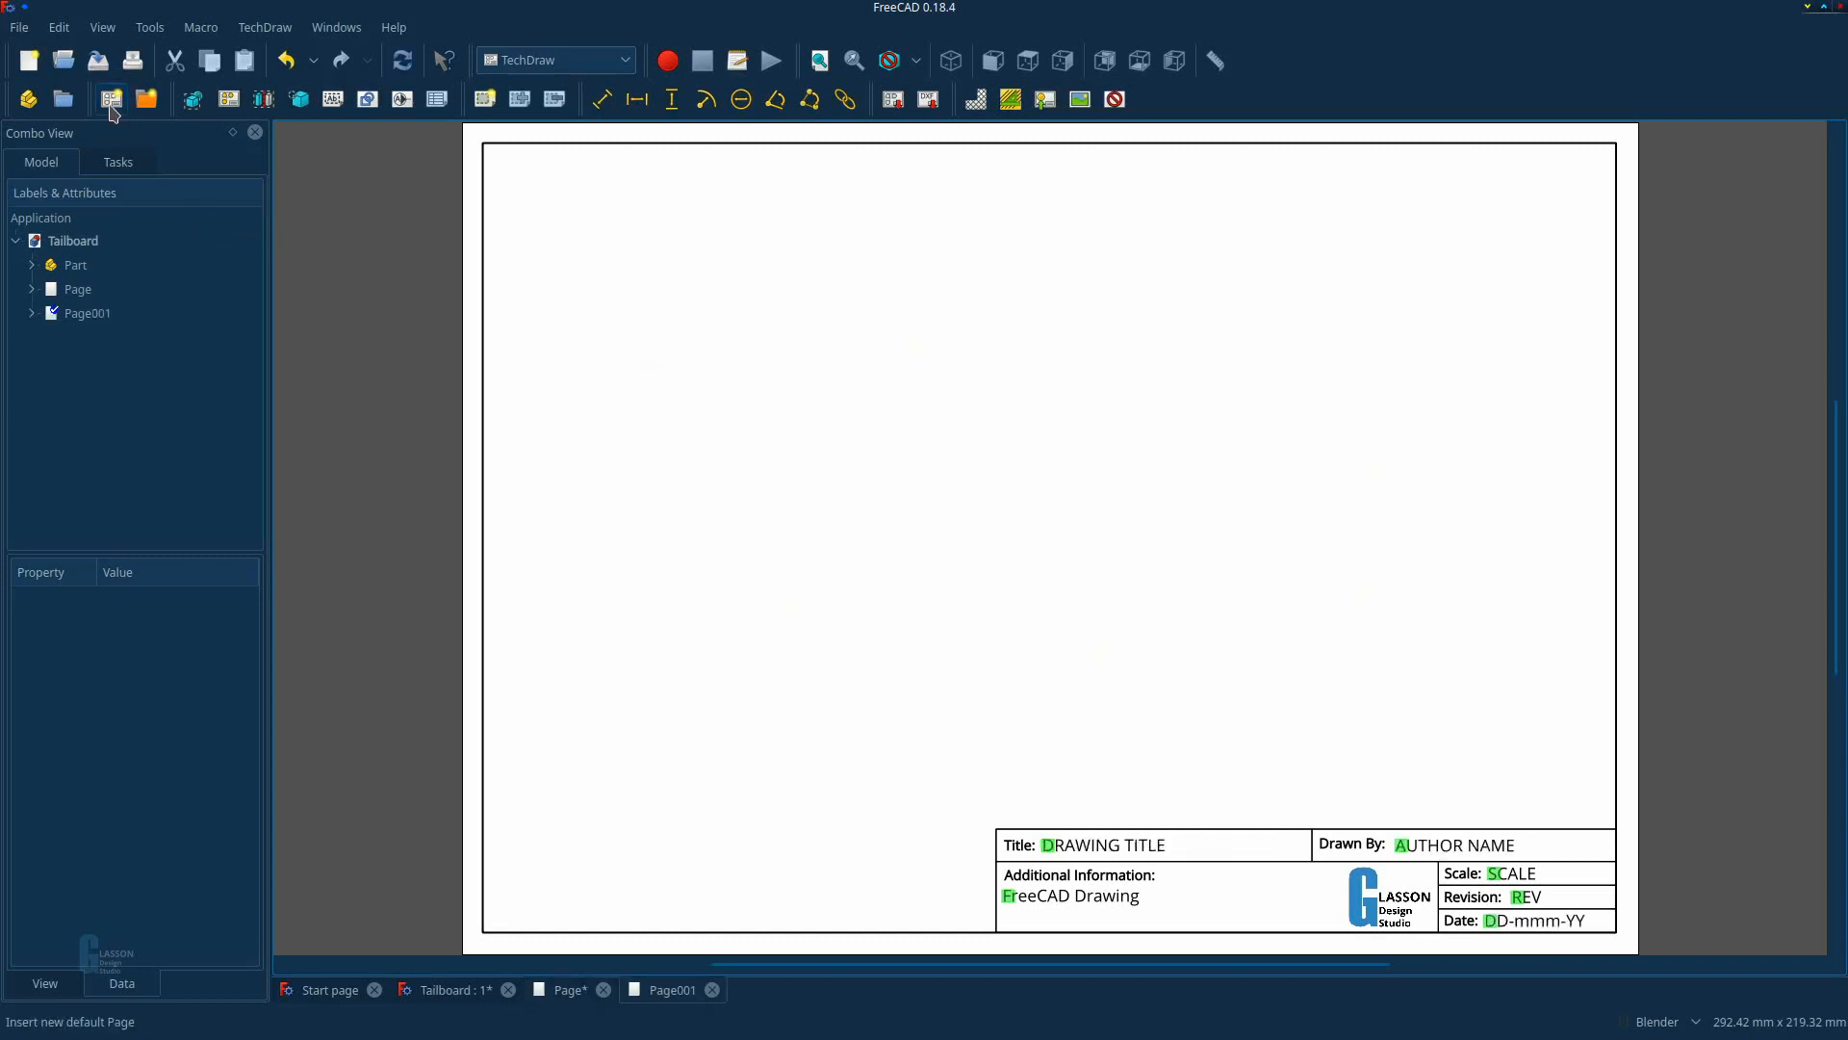
key(ctrl+z)
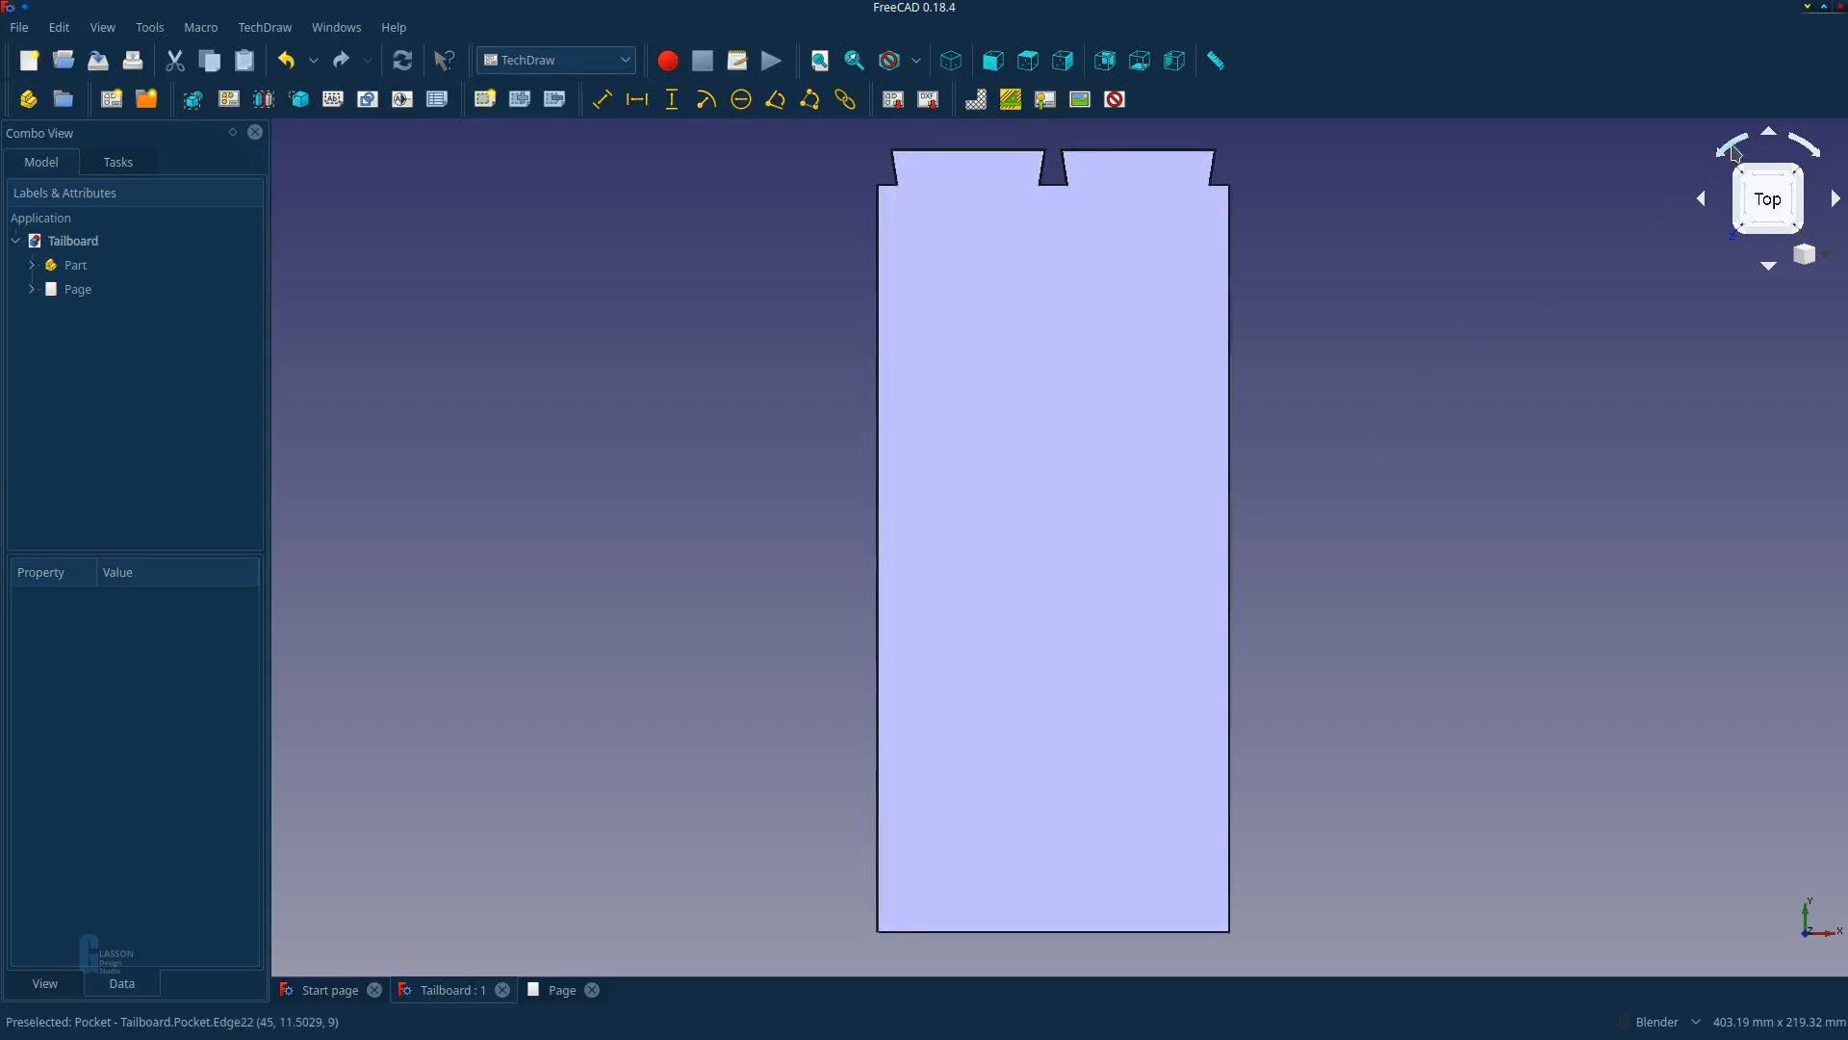
click(1733, 151)
click(1733, 151)
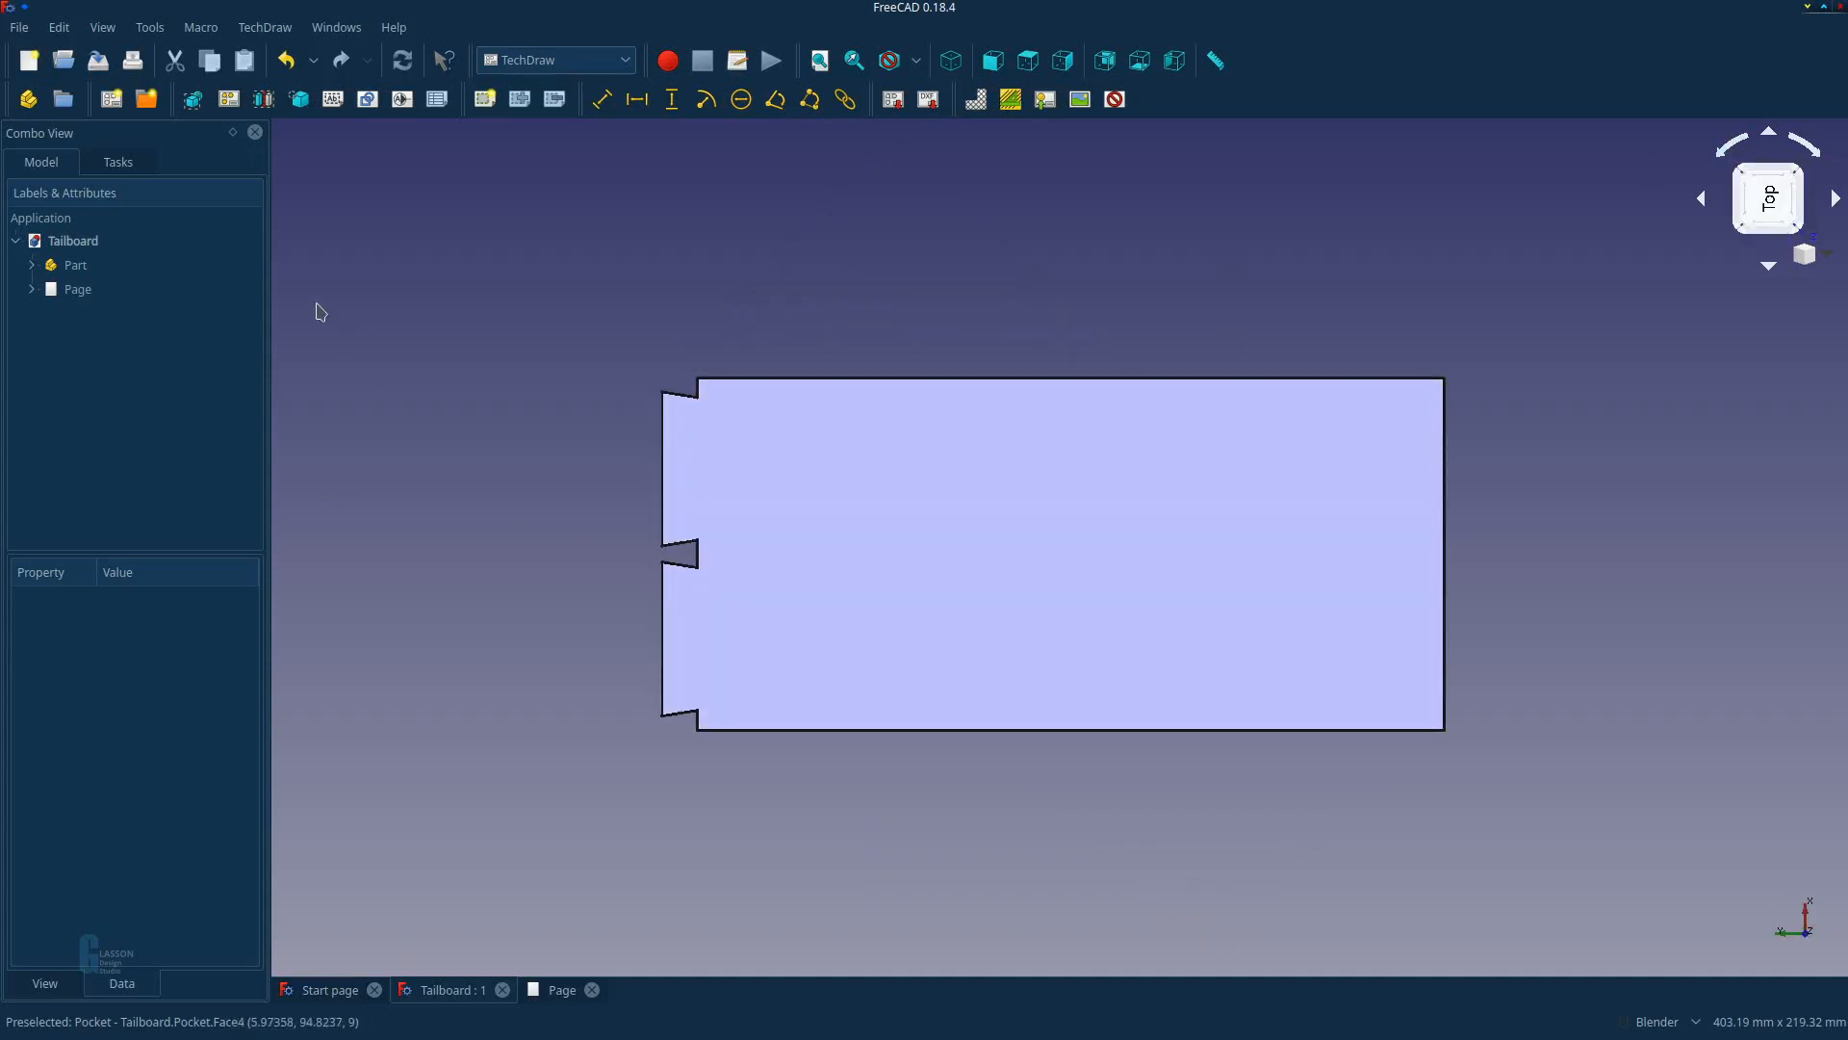
click(117, 102)
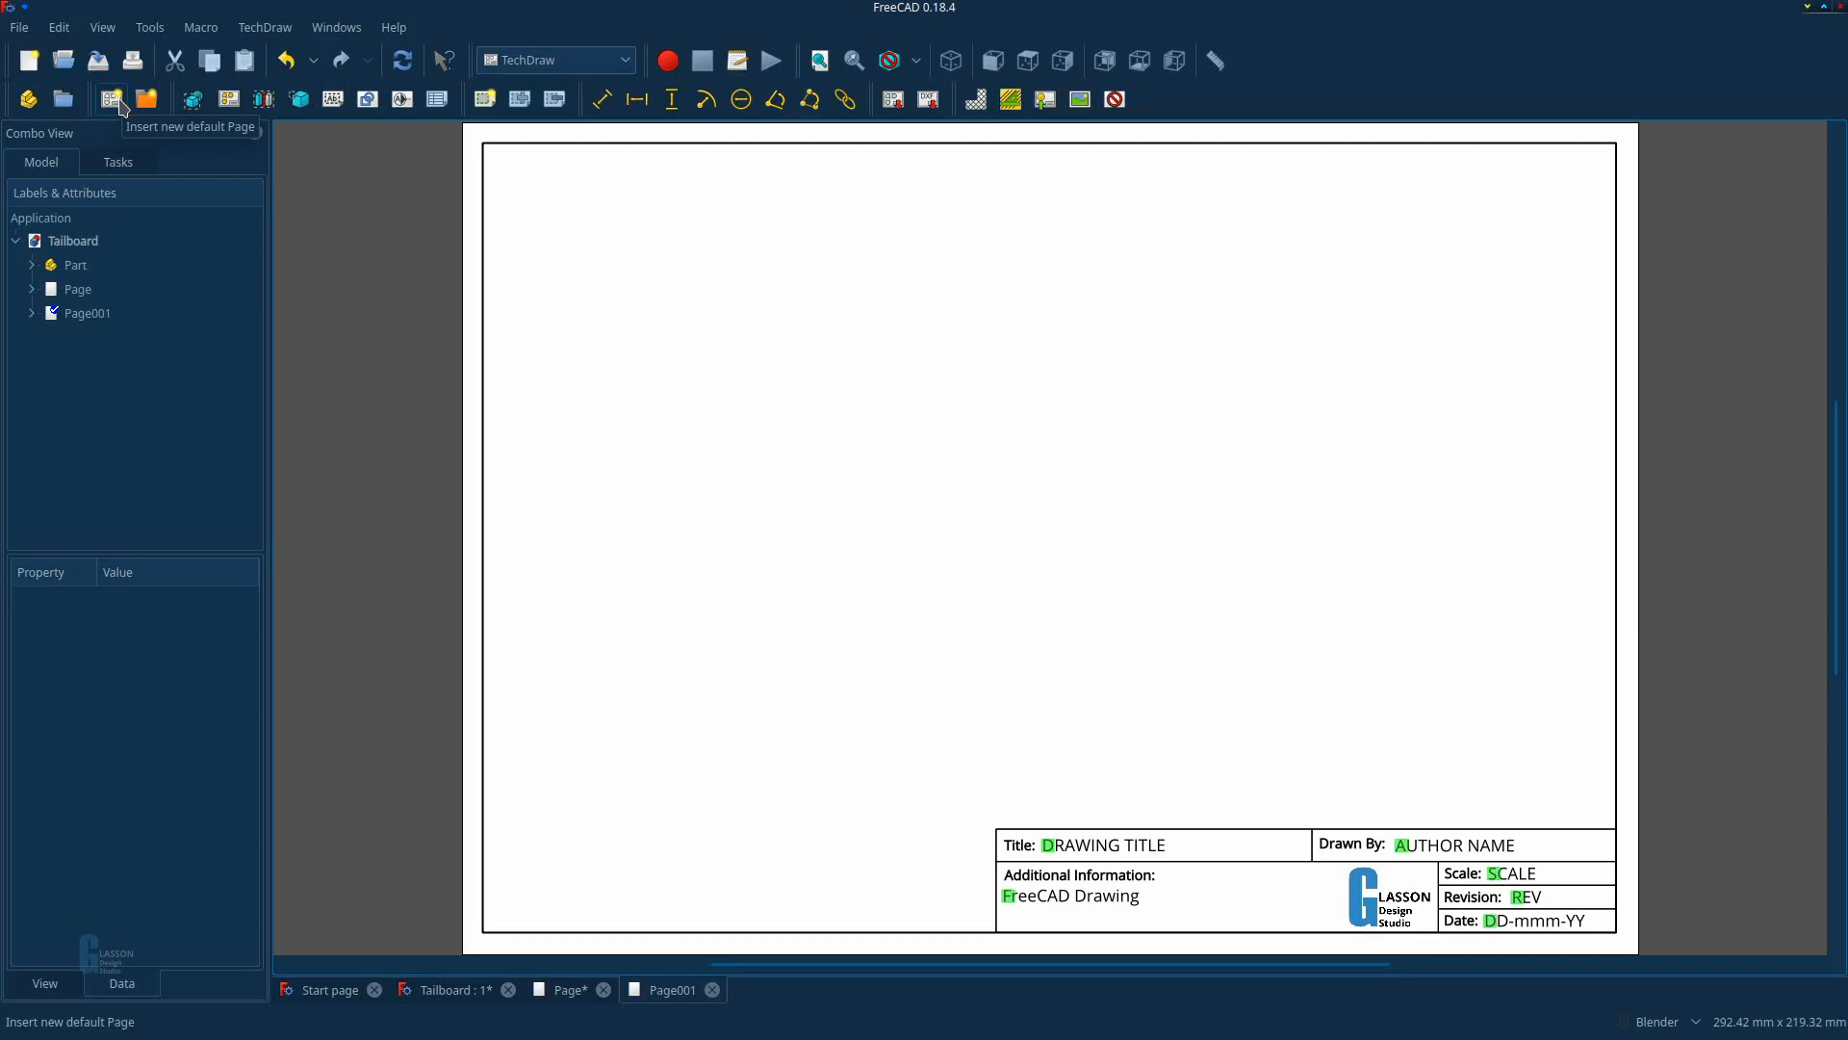
Insert a projection group of Part on Page001 with third-angle projection and automatic scale.
click(76, 265)
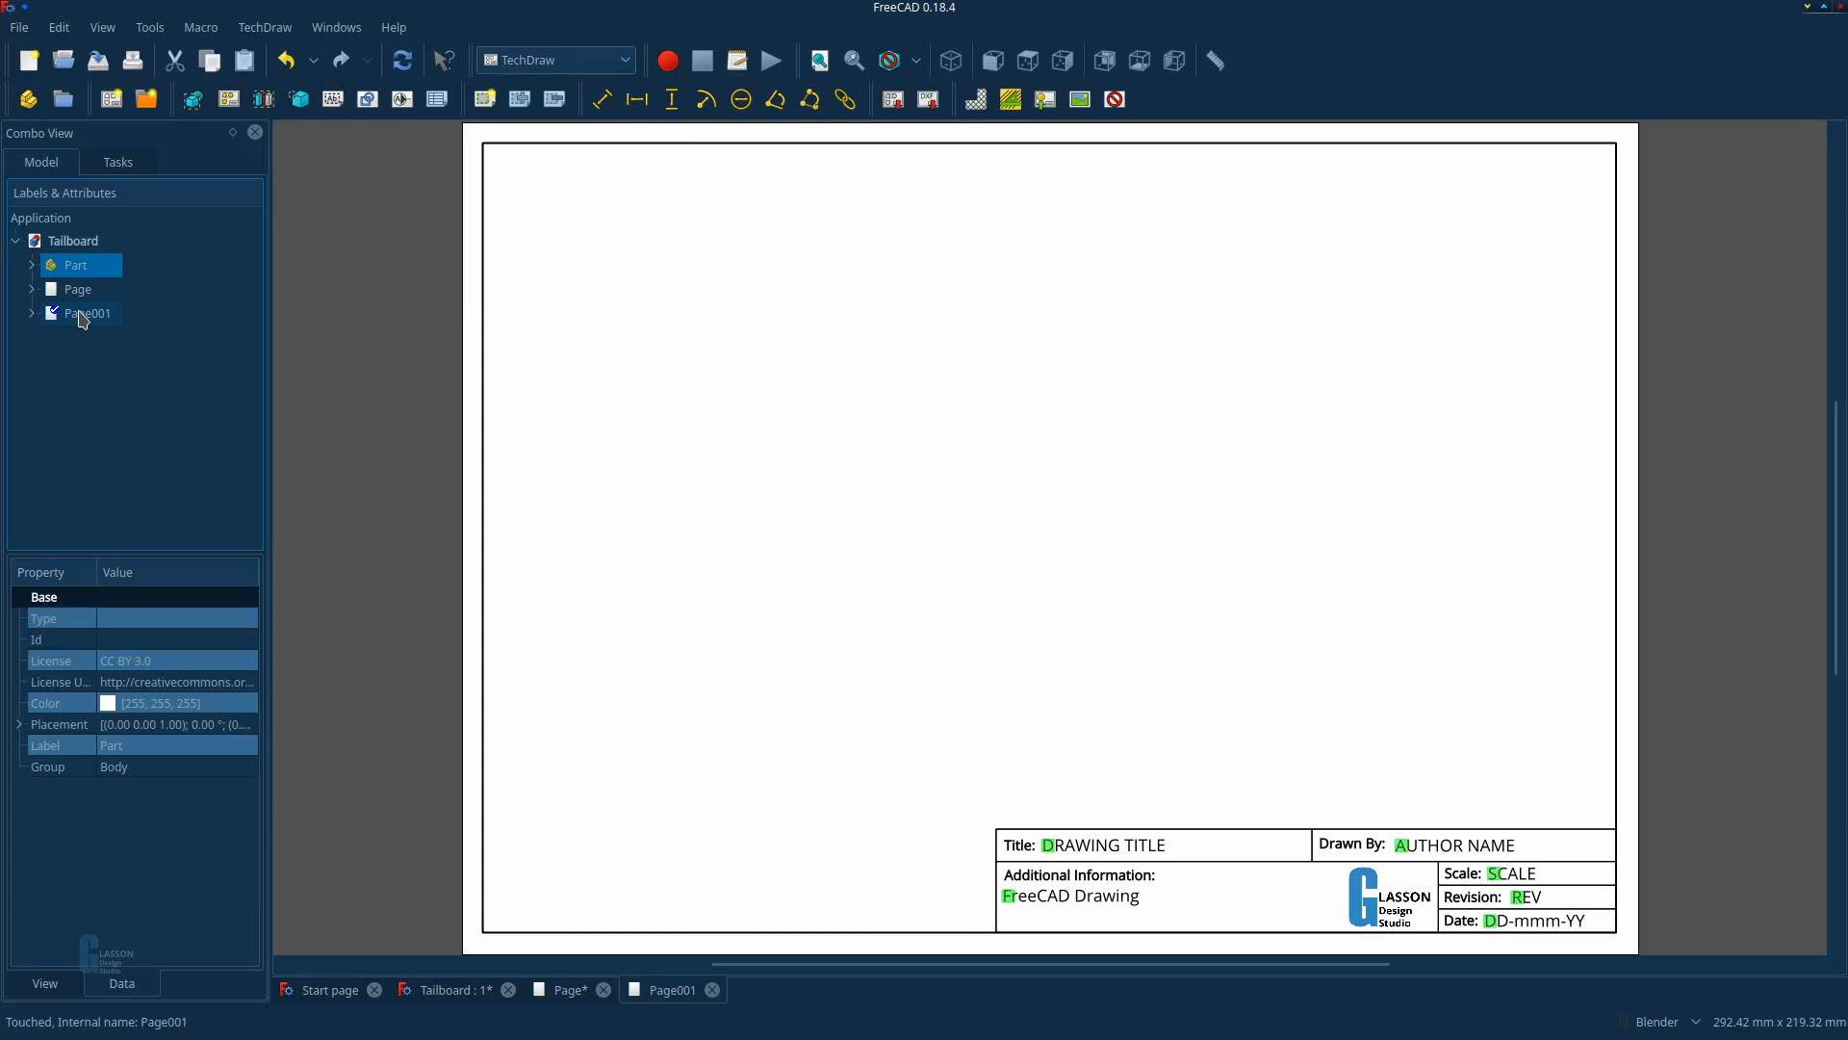
ctrl+click(83, 314)
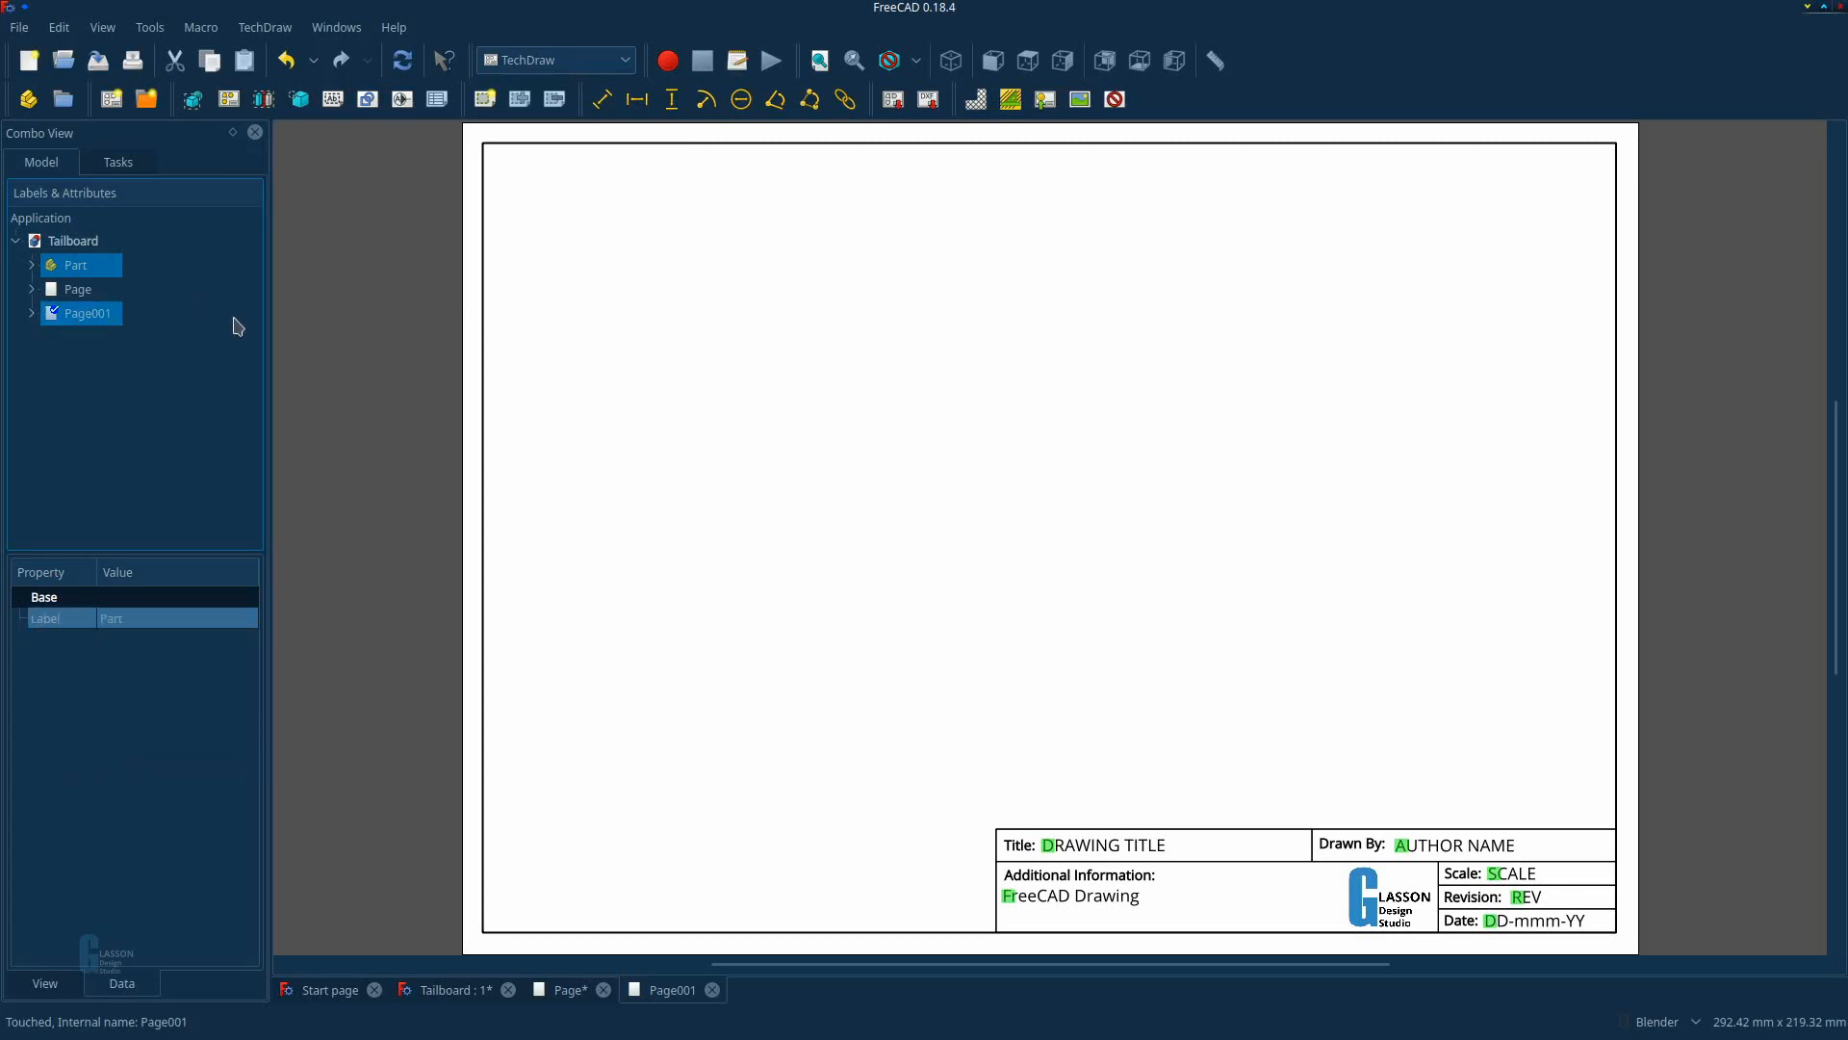
click(228, 100)
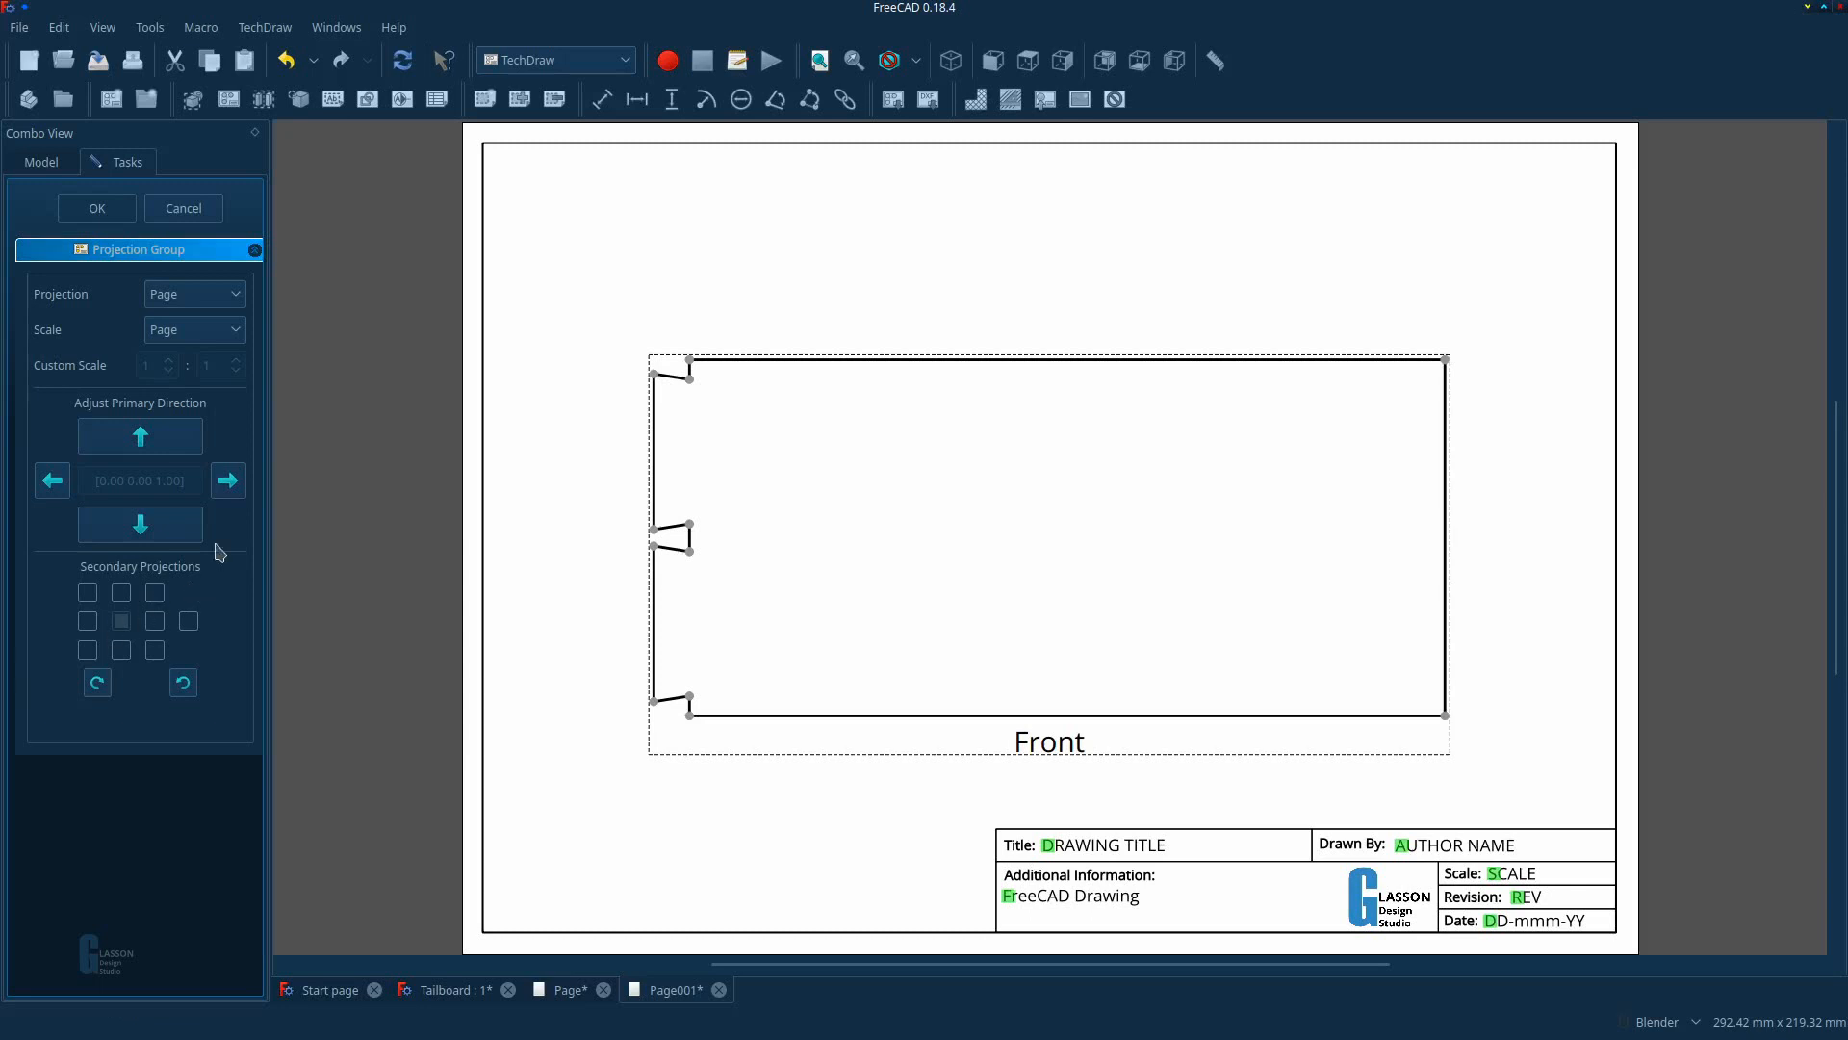
click(192, 294)
click(192, 365)
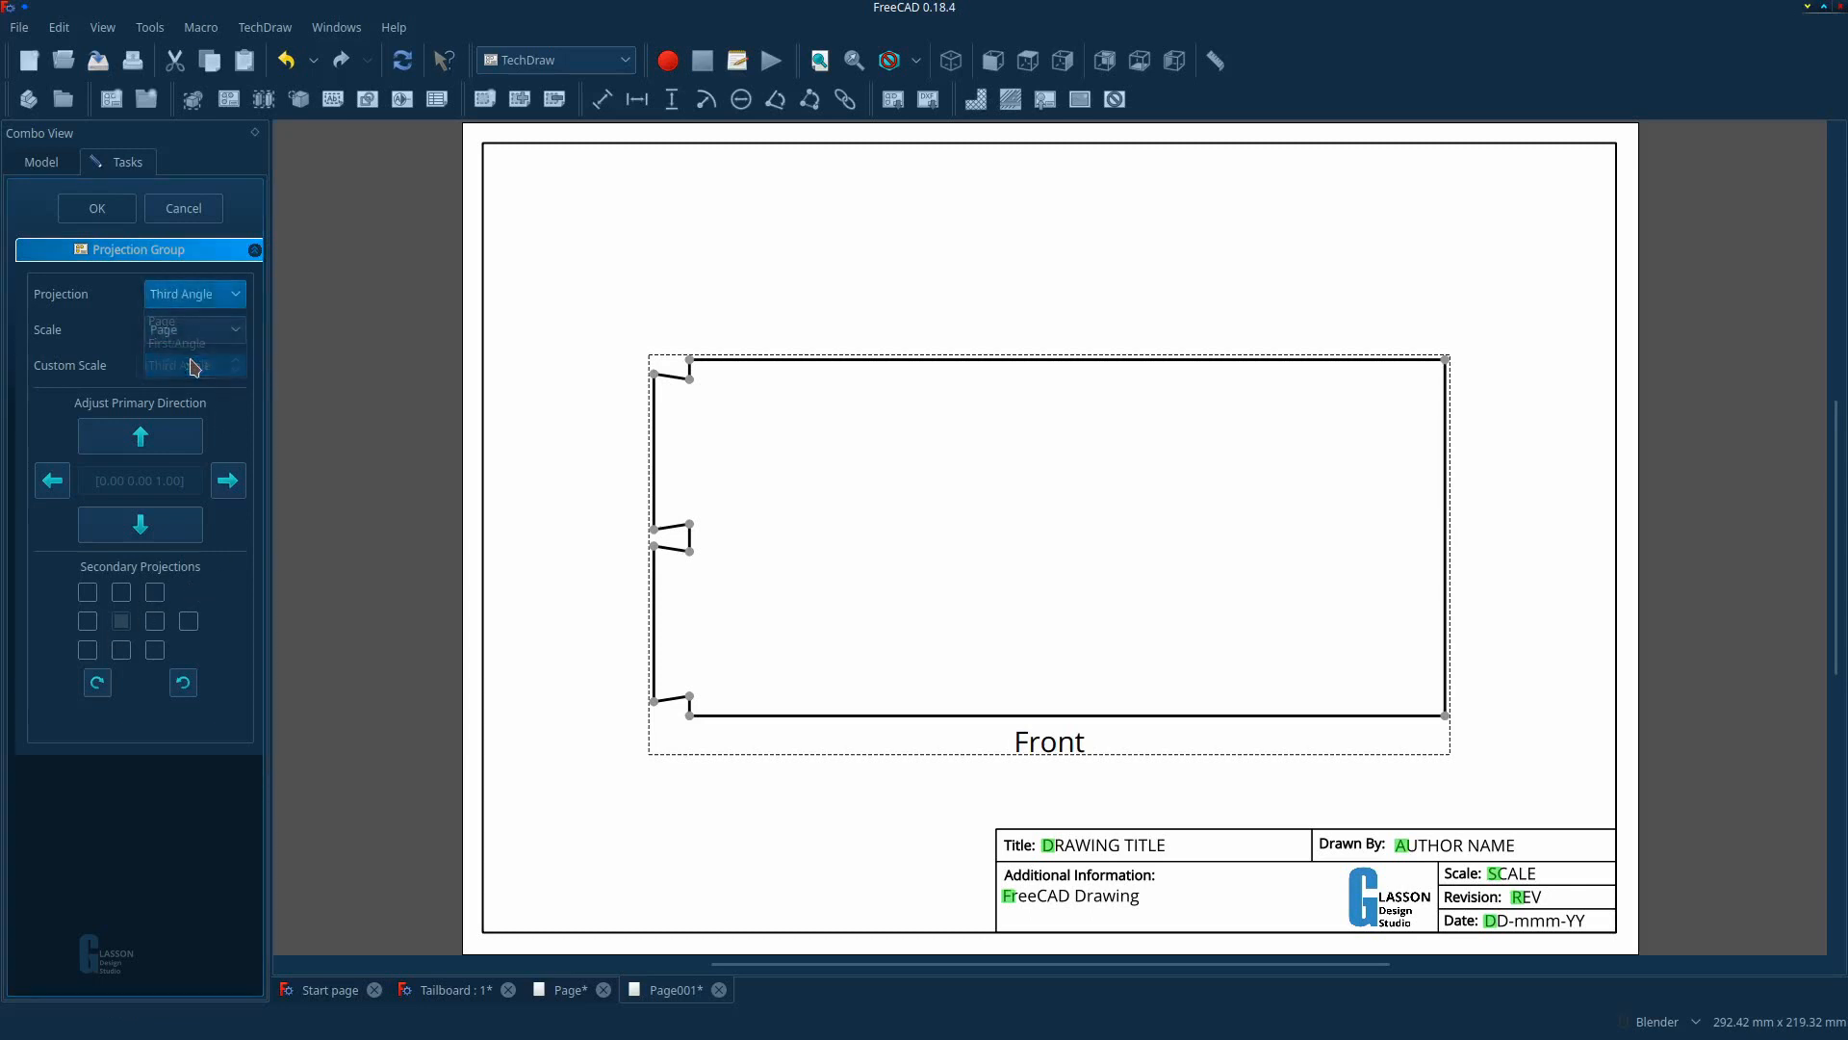
click(162, 330)
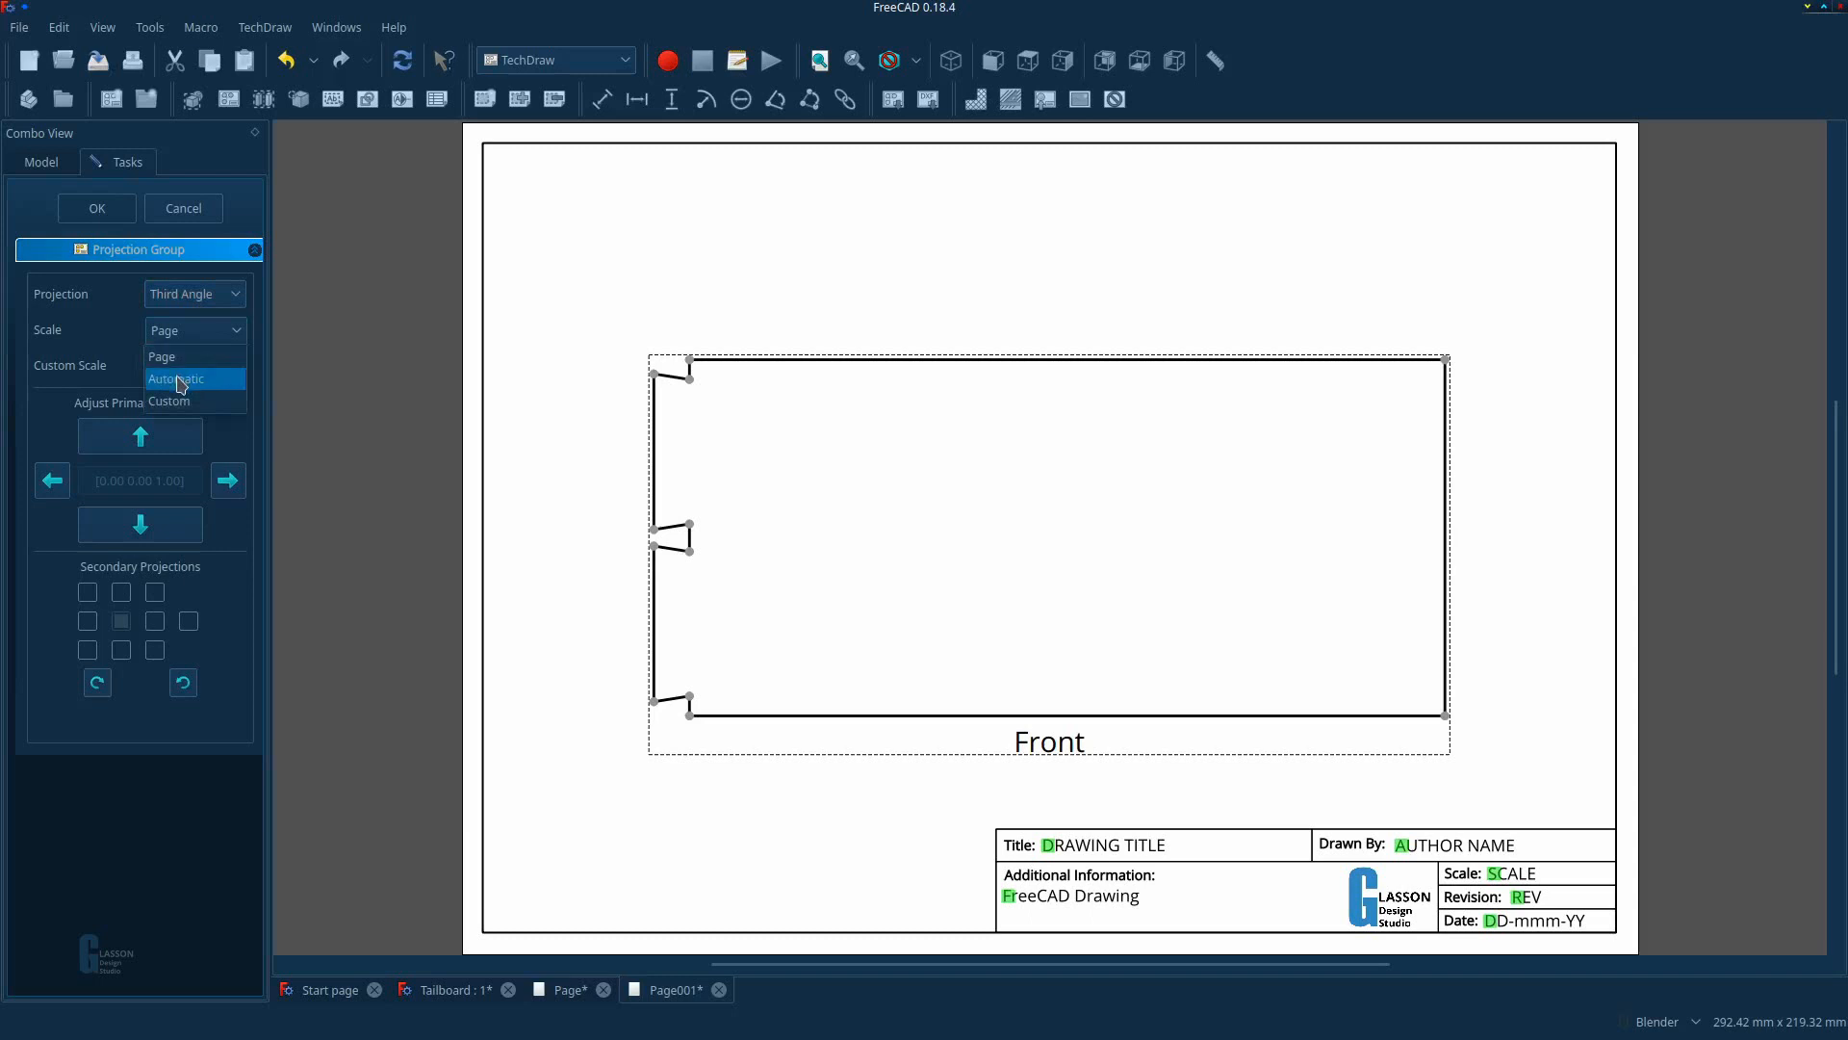
click(181, 379)
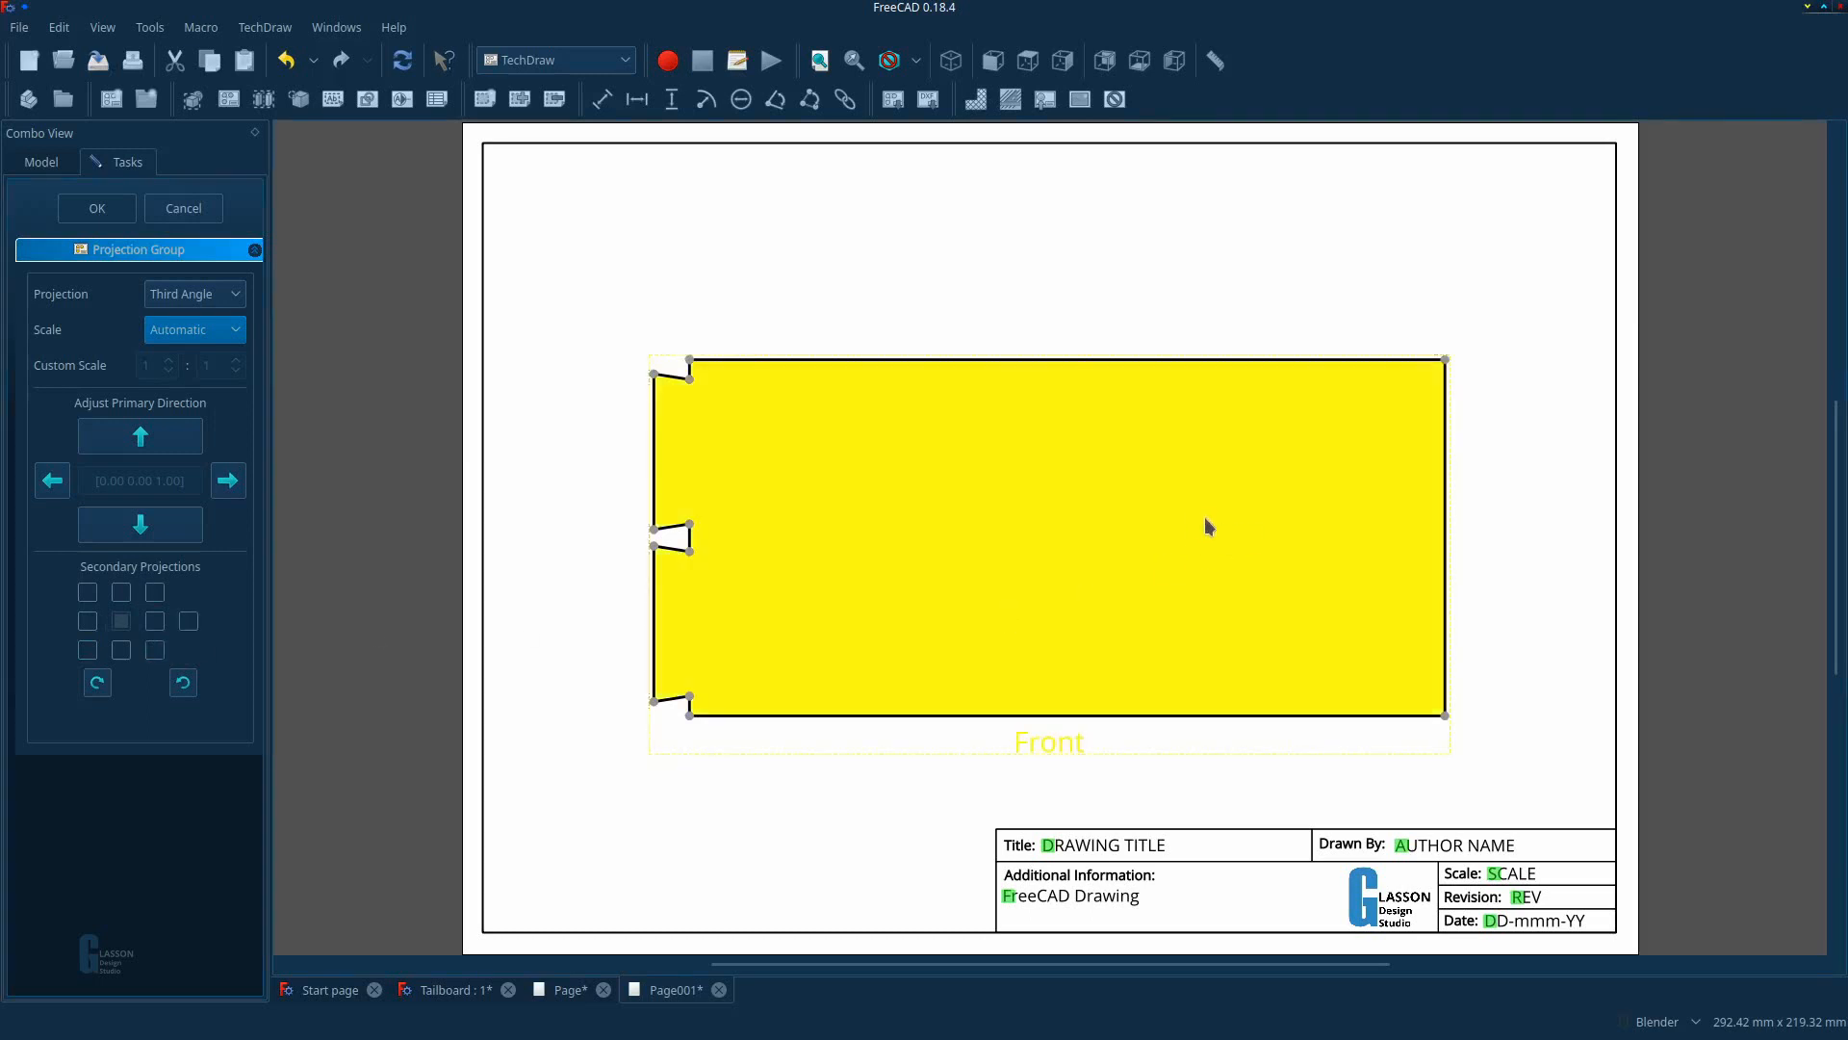
Add all the secondary projections around the Front view: the side, top, bottom, rear and four corner views.
scroll(1072, 500, down, 3)
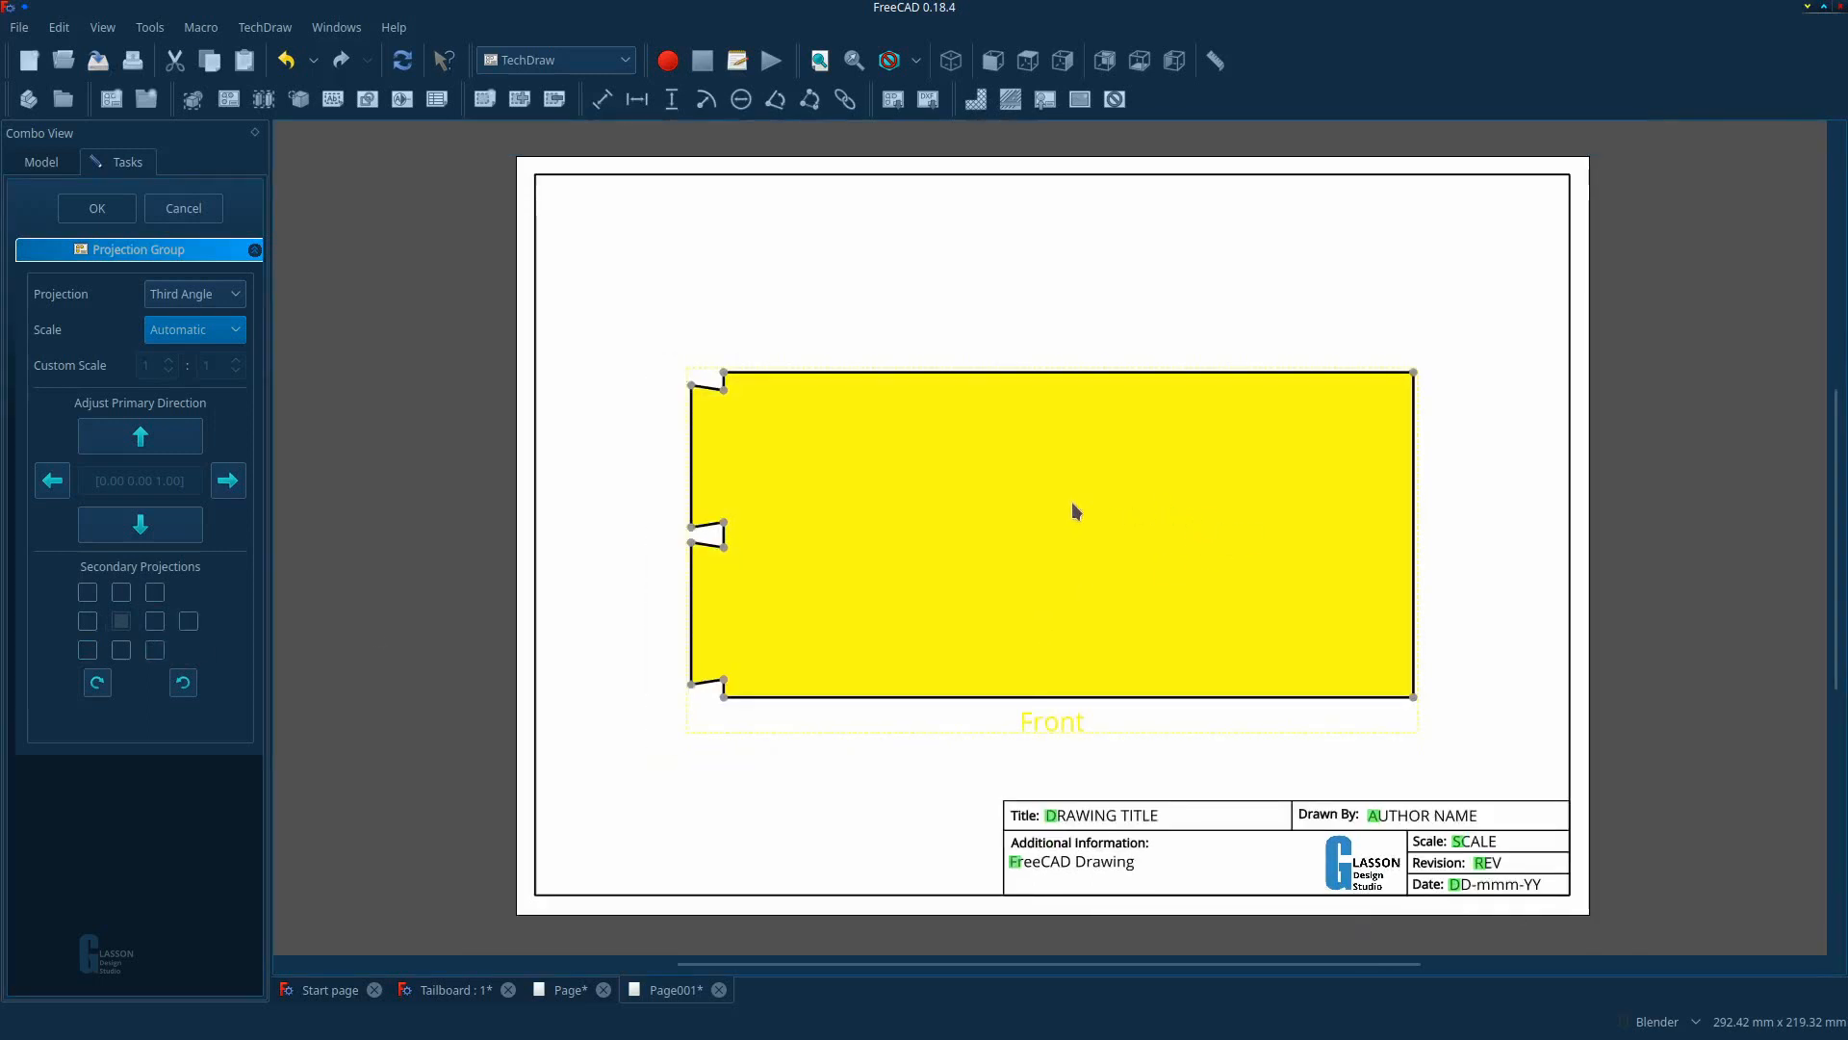
scroll(1074, 503, down, 1)
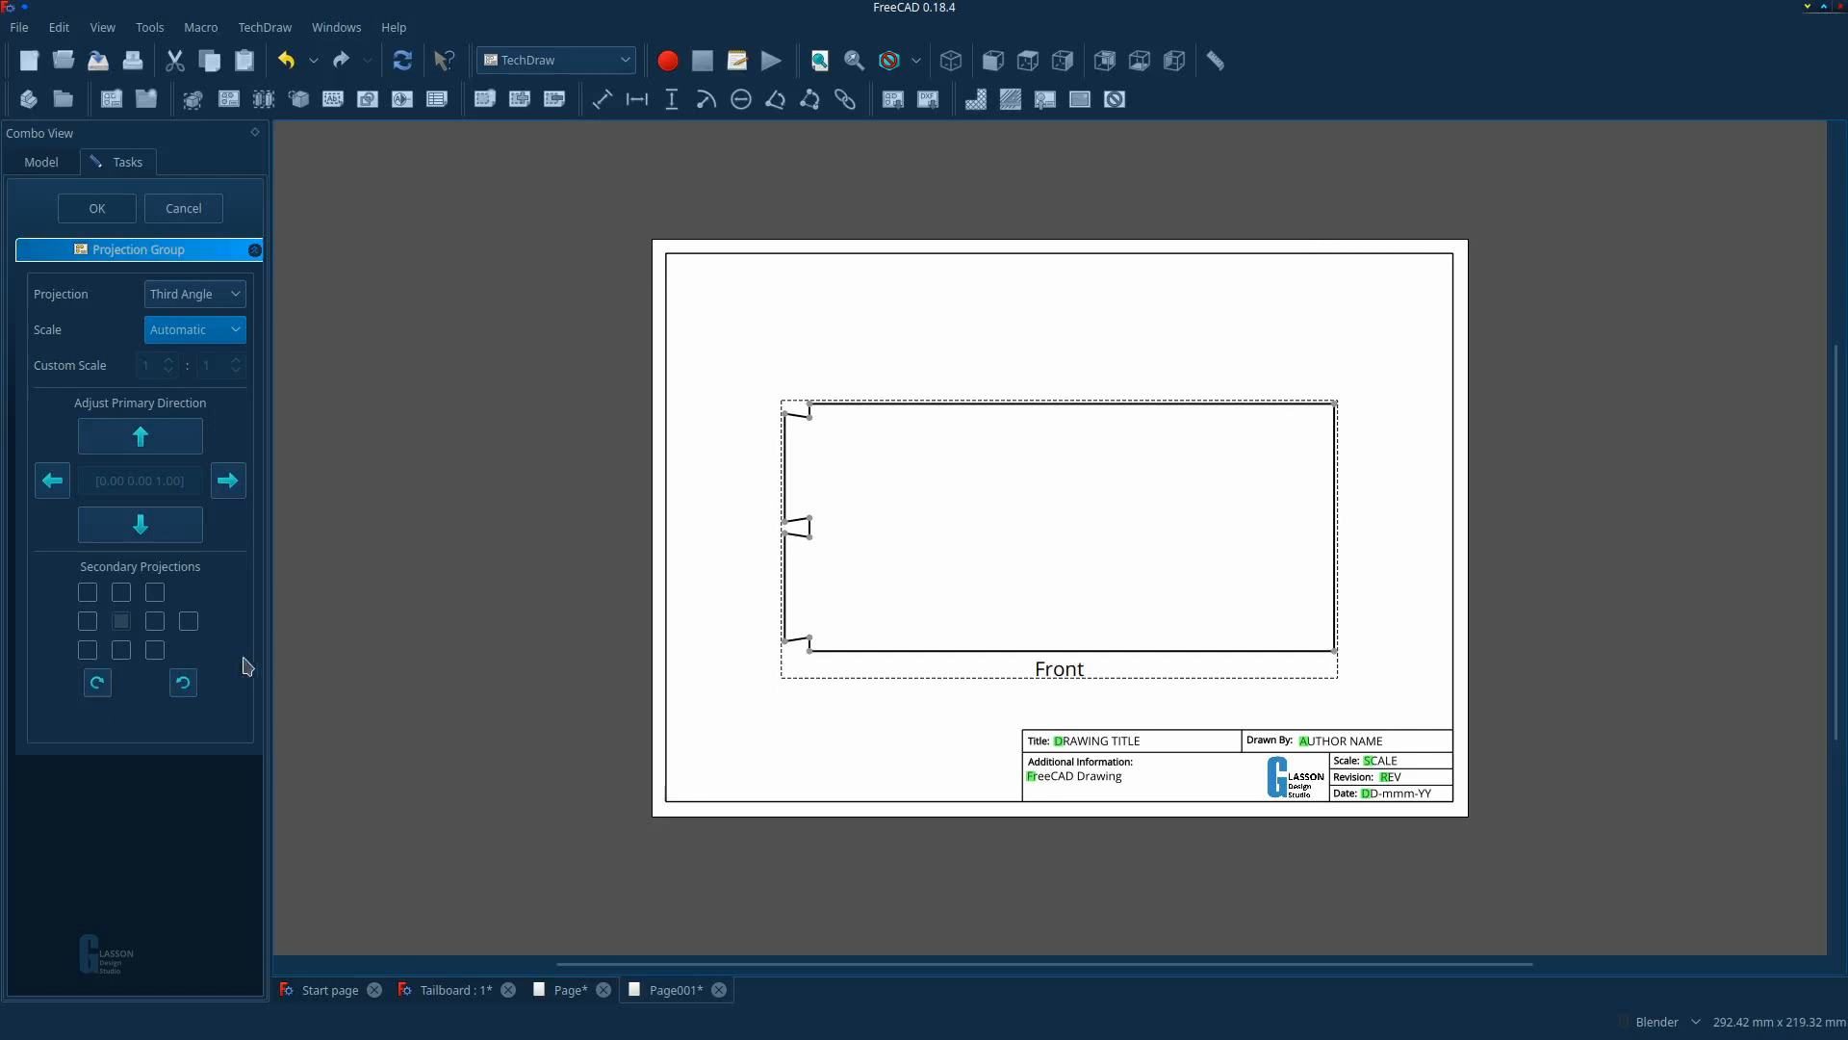
click(92, 626)
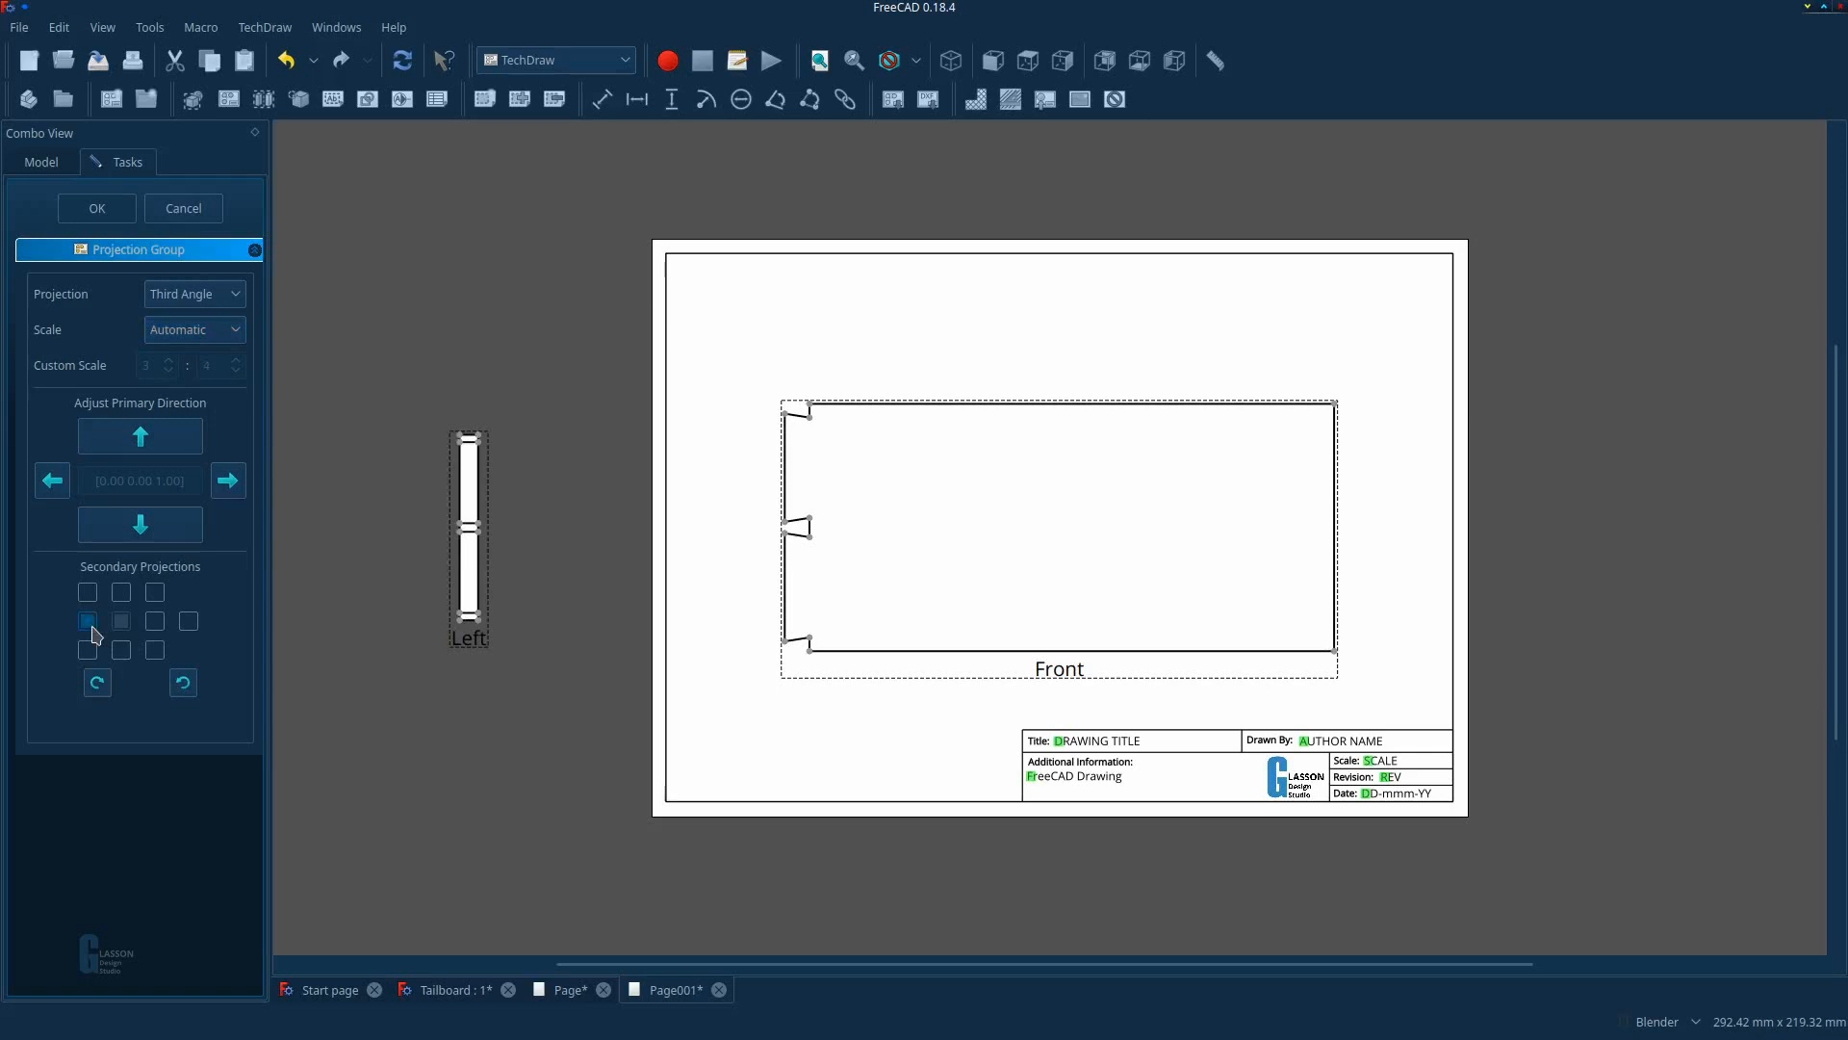
click(87, 592)
click(121, 592)
click(155, 592)
click(155, 621)
click(155, 650)
click(121, 650)
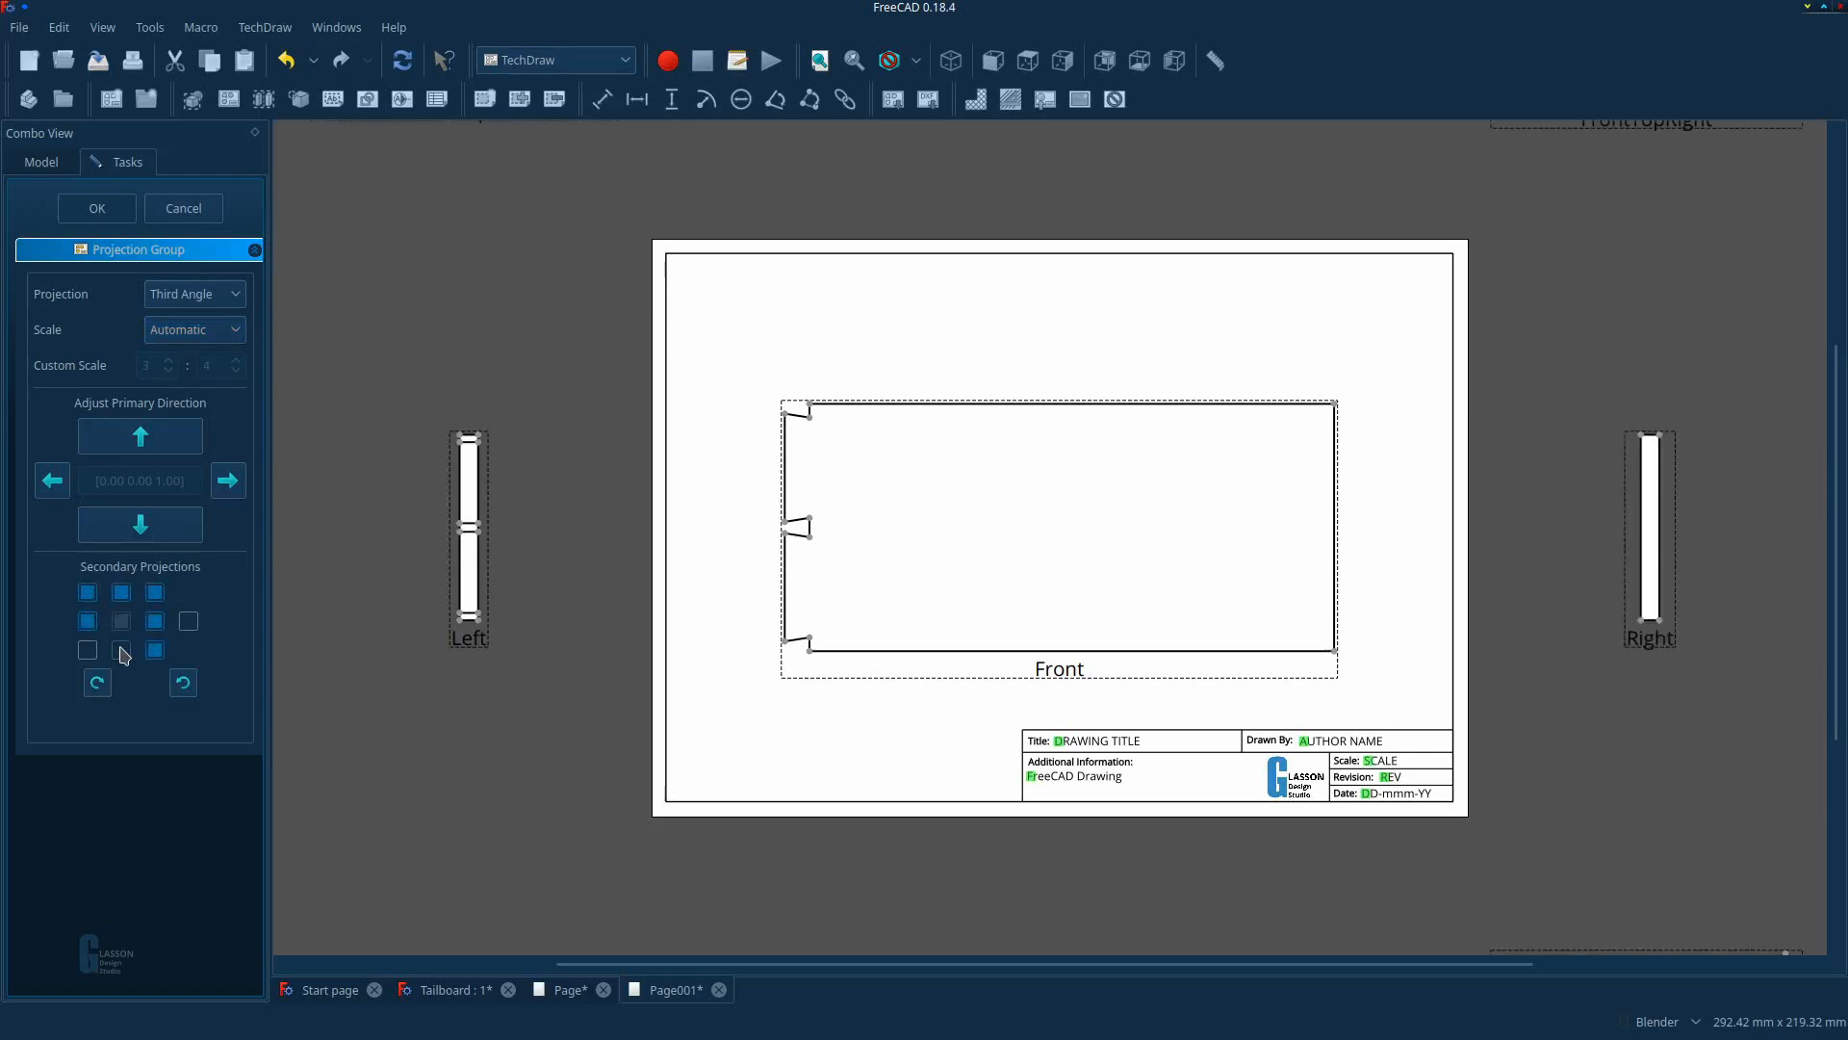
click(86, 650)
click(189, 621)
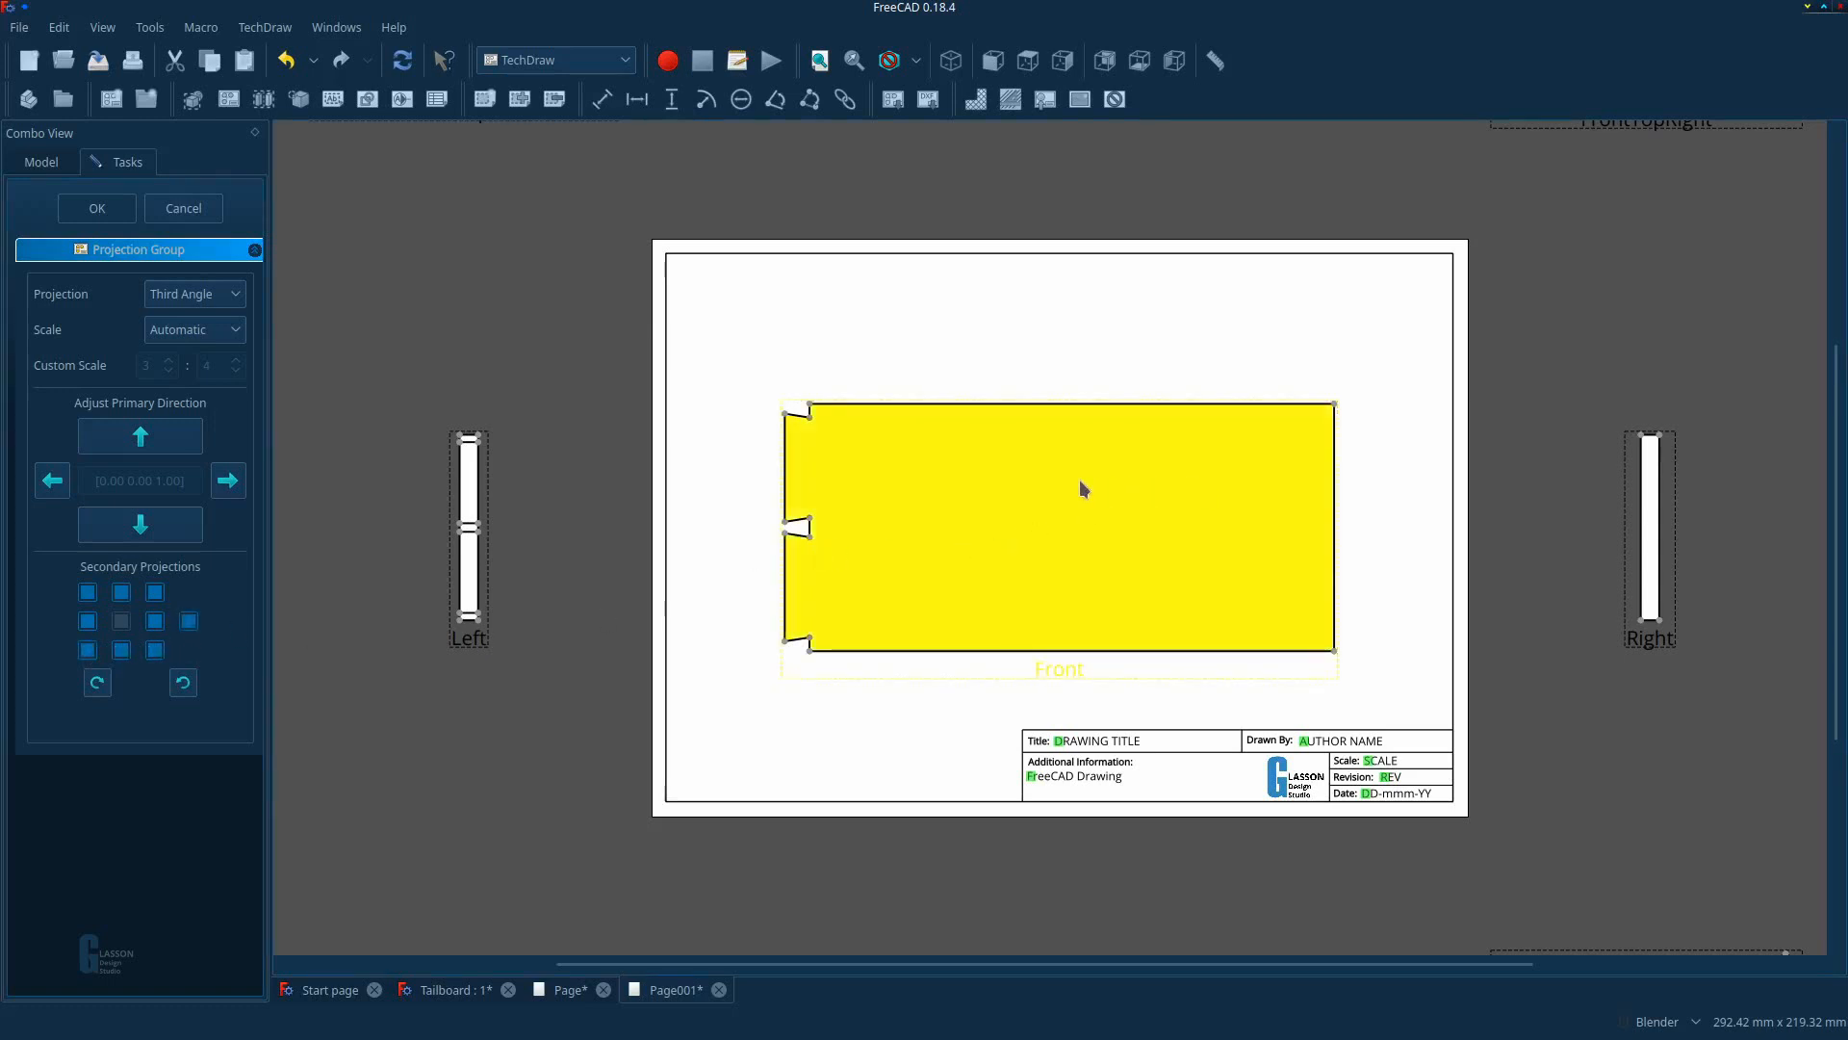
Remove every secondary projection except Left and Top, accept the projection group and refresh the page.
scroll(1084, 489, down, 5)
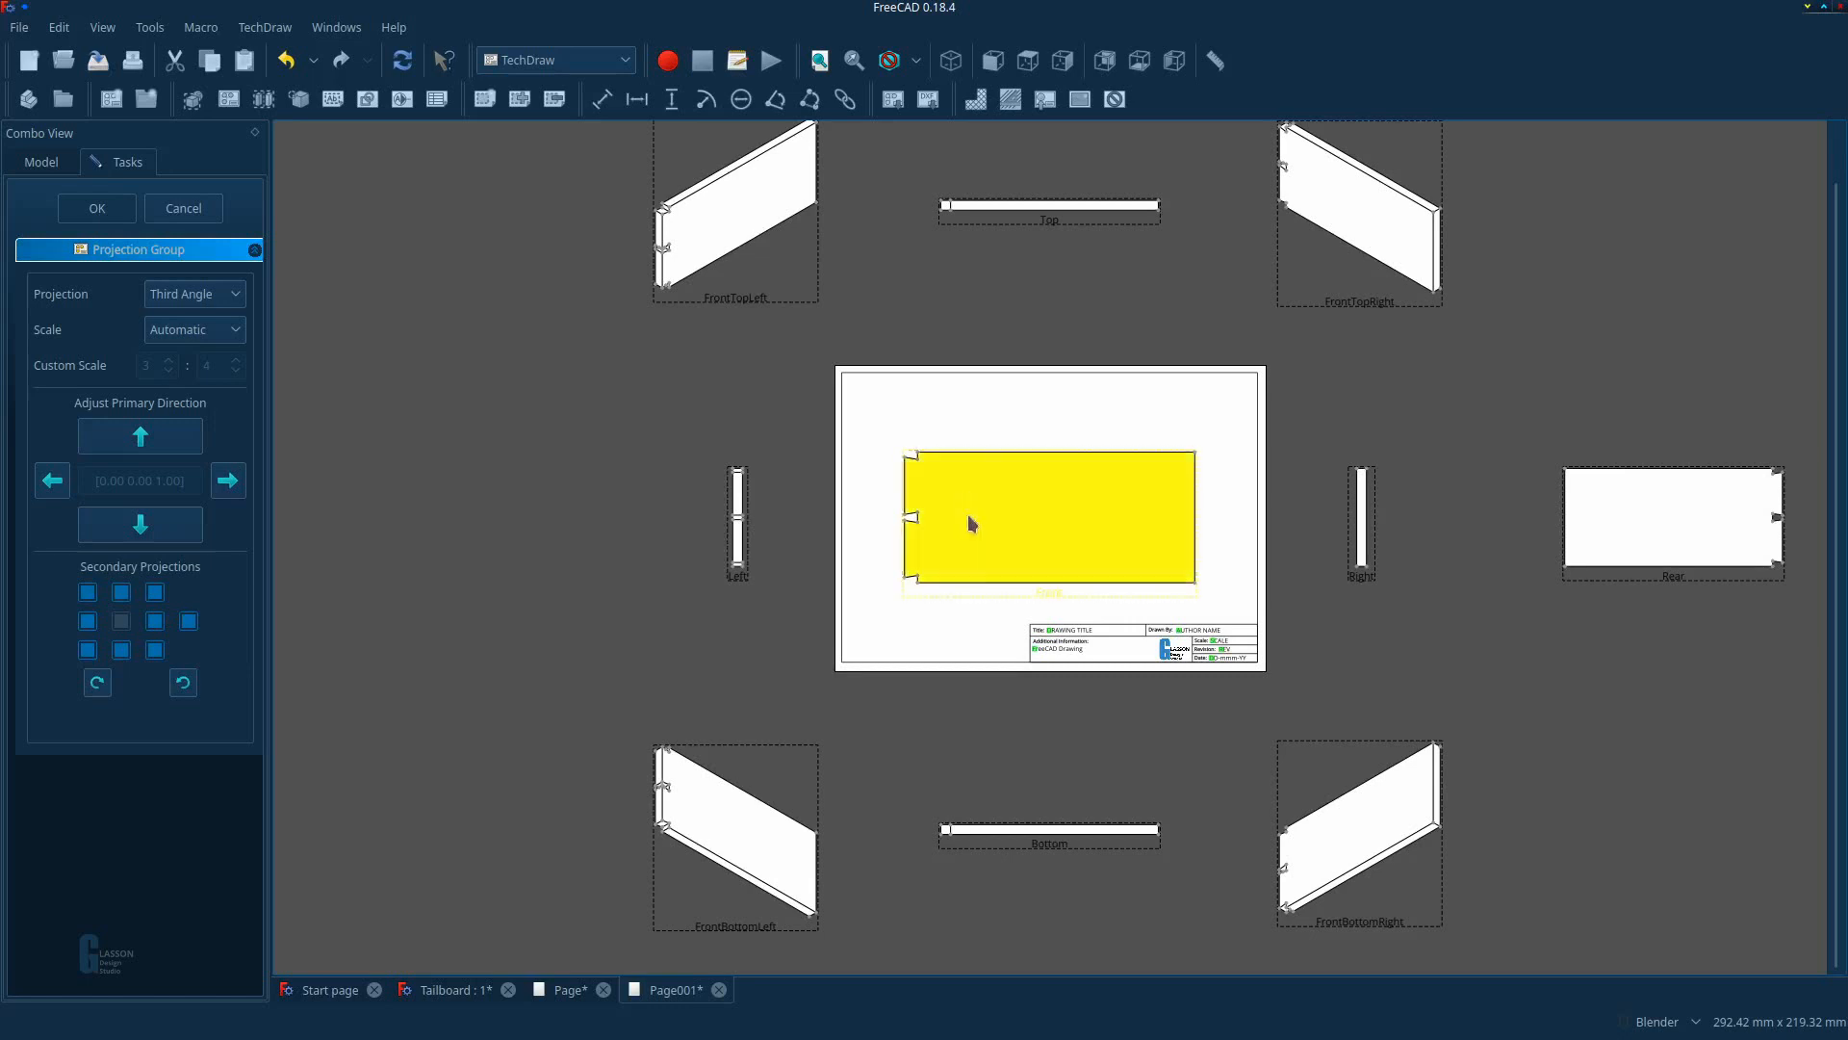
click(88, 592)
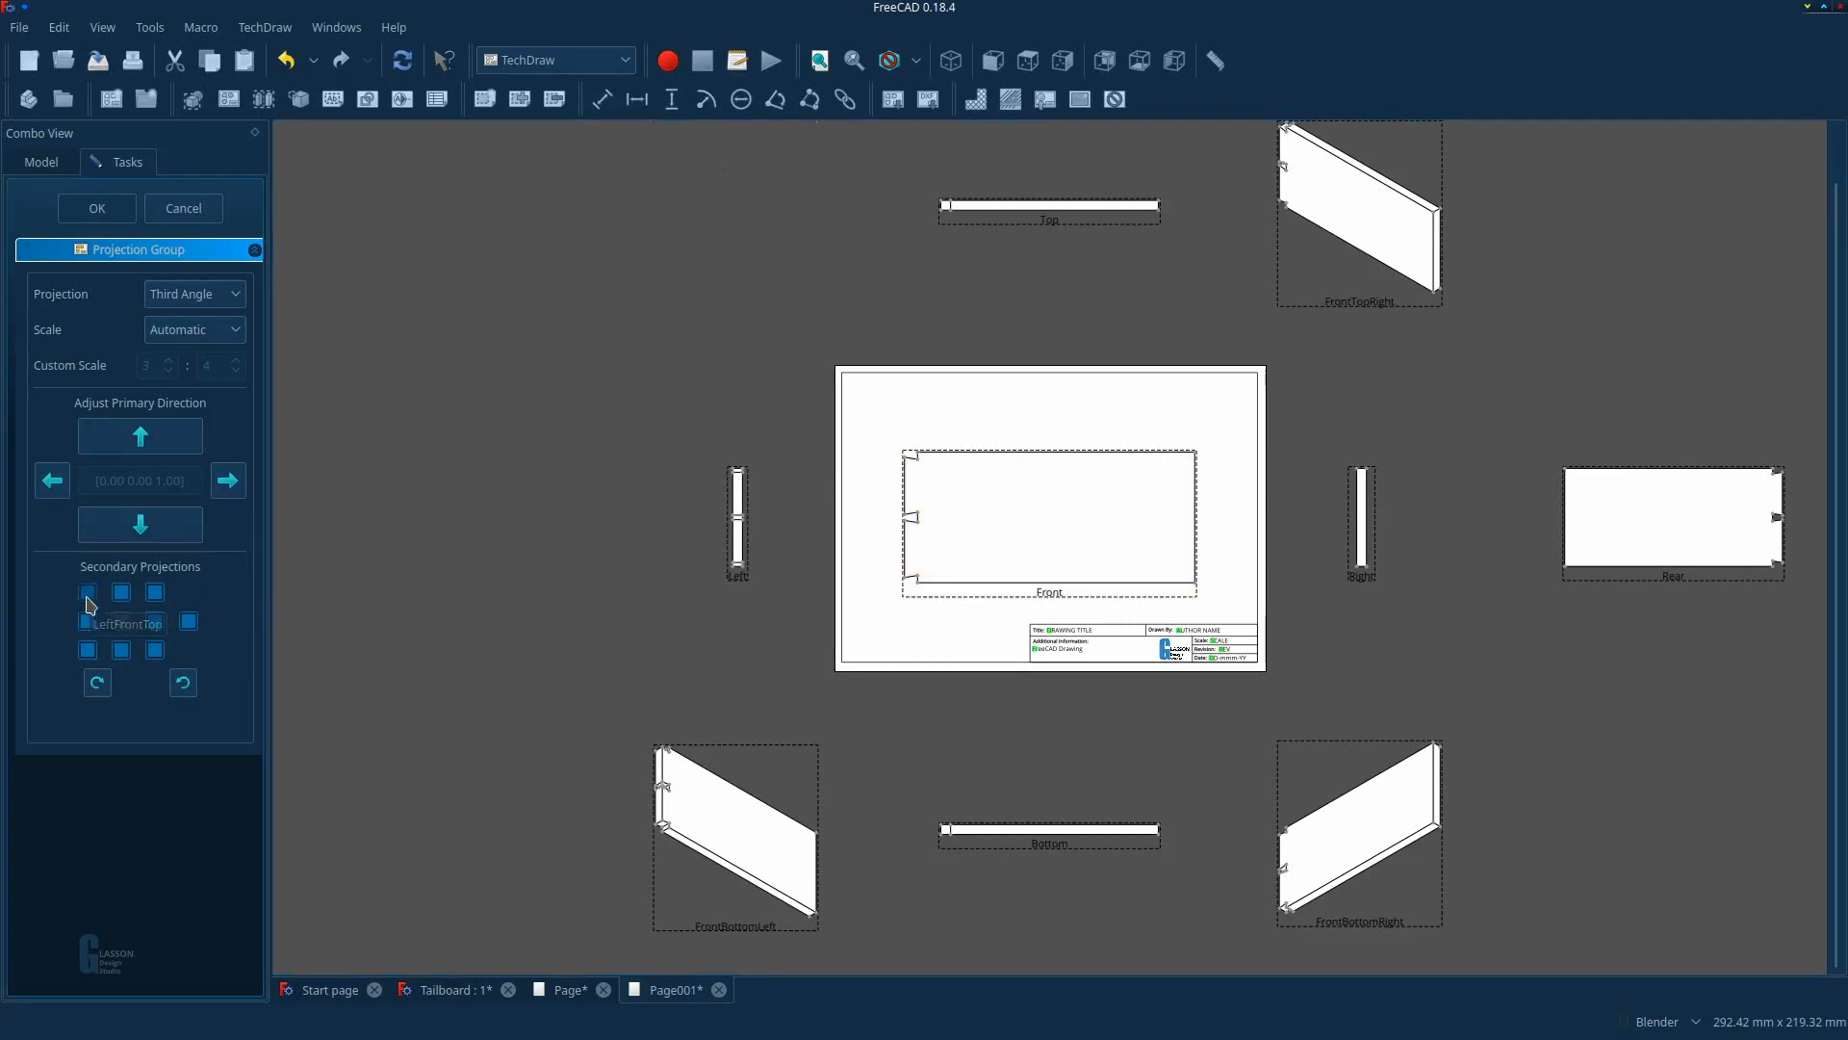
click(88, 649)
click(121, 650)
click(155, 649)
click(155, 621)
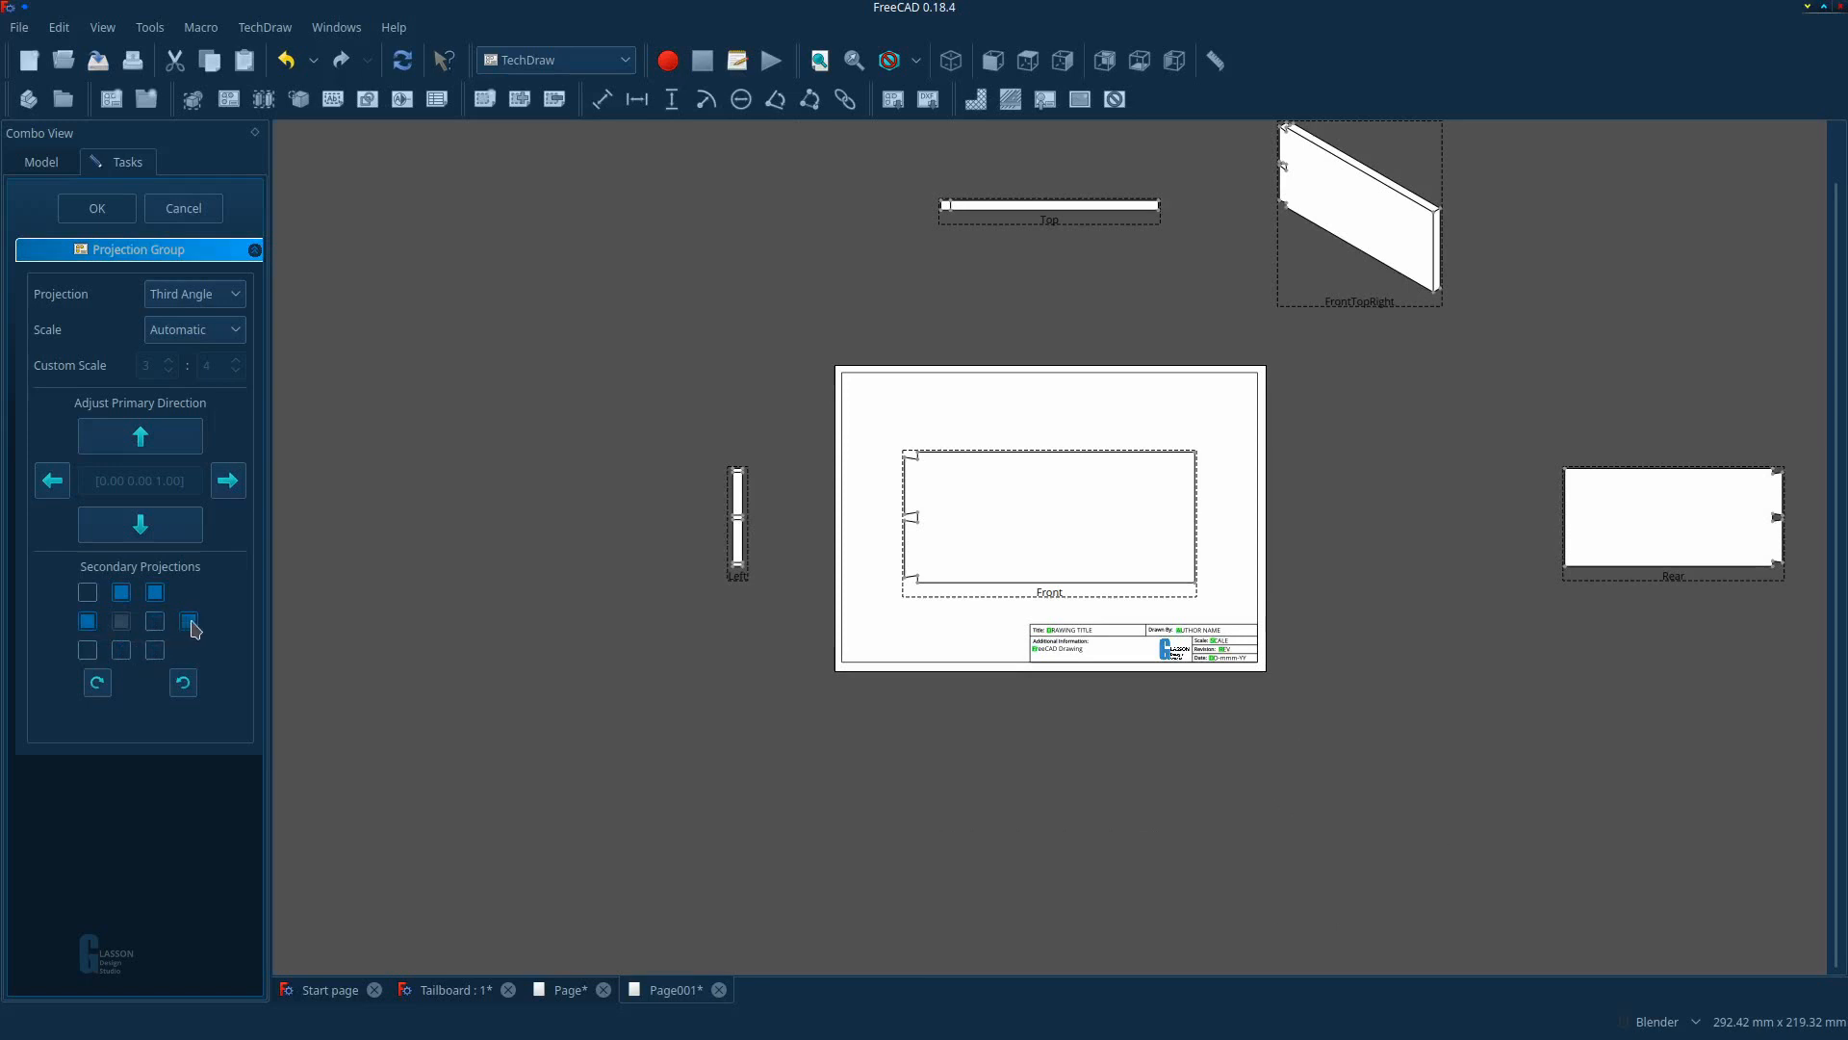
click(188, 620)
click(155, 592)
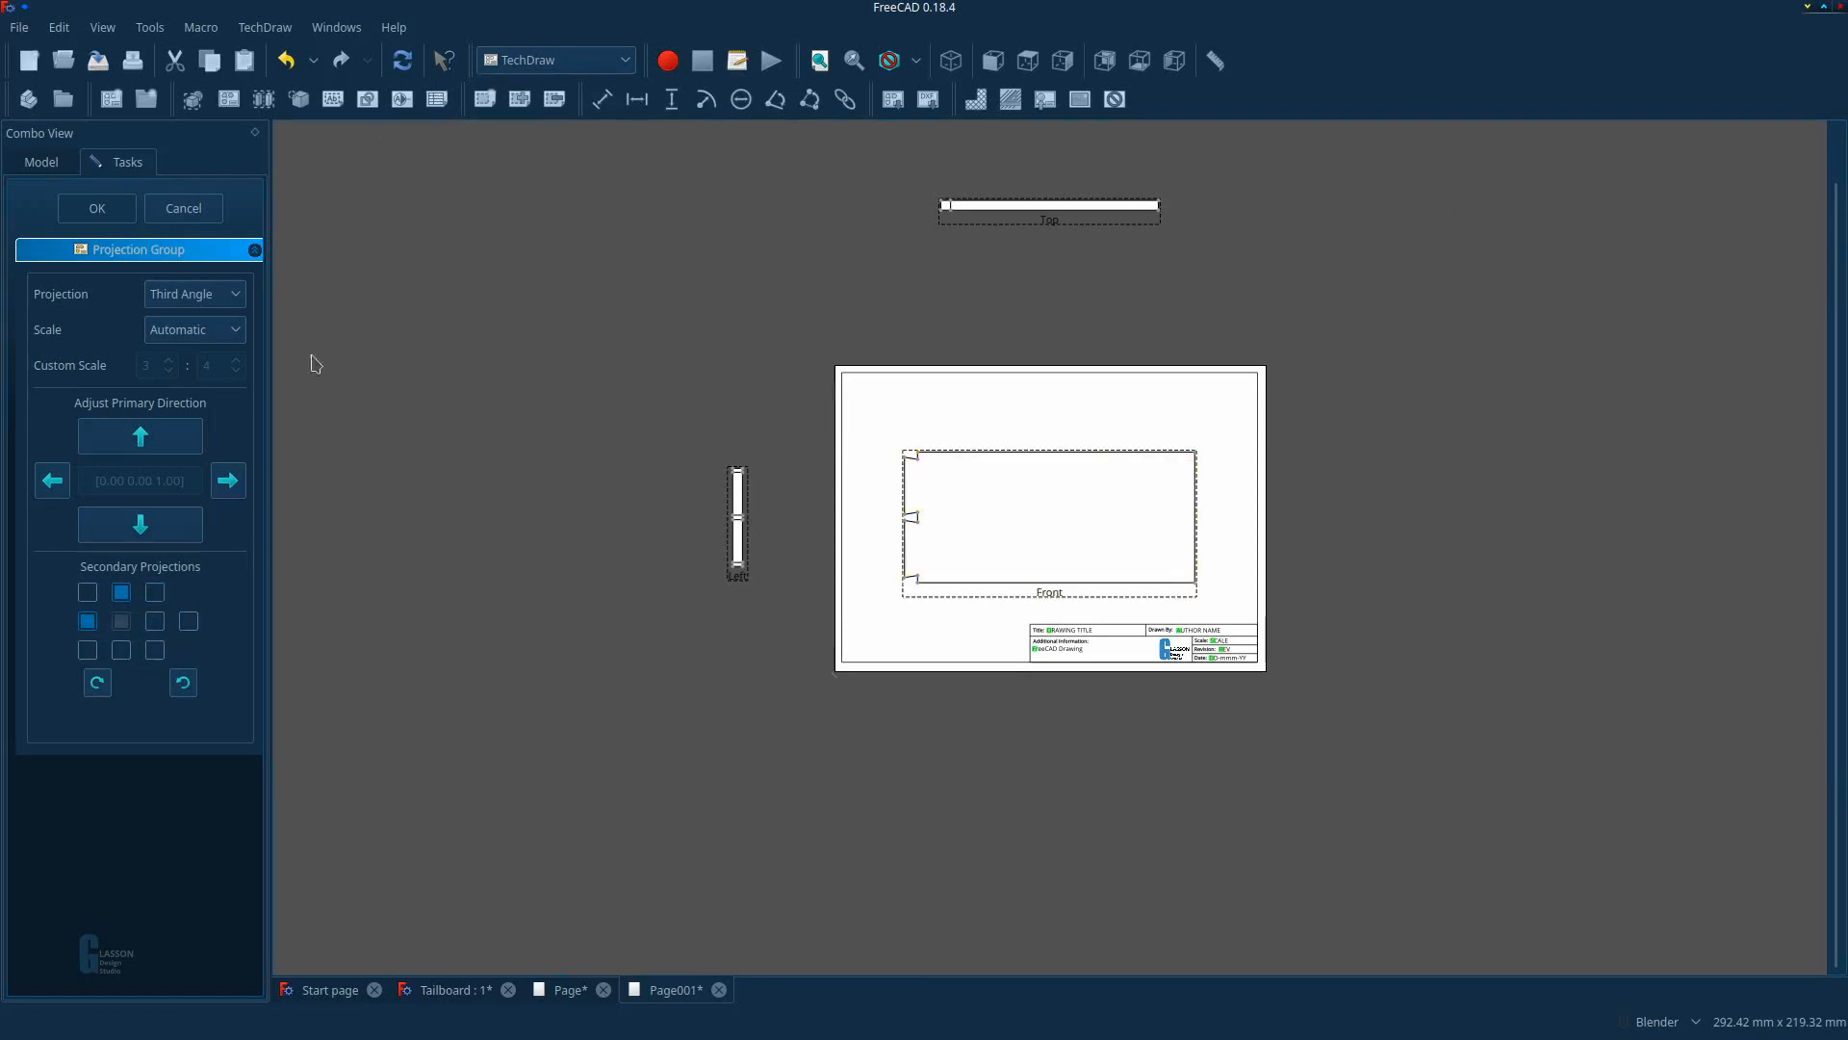
click(97, 209)
click(403, 63)
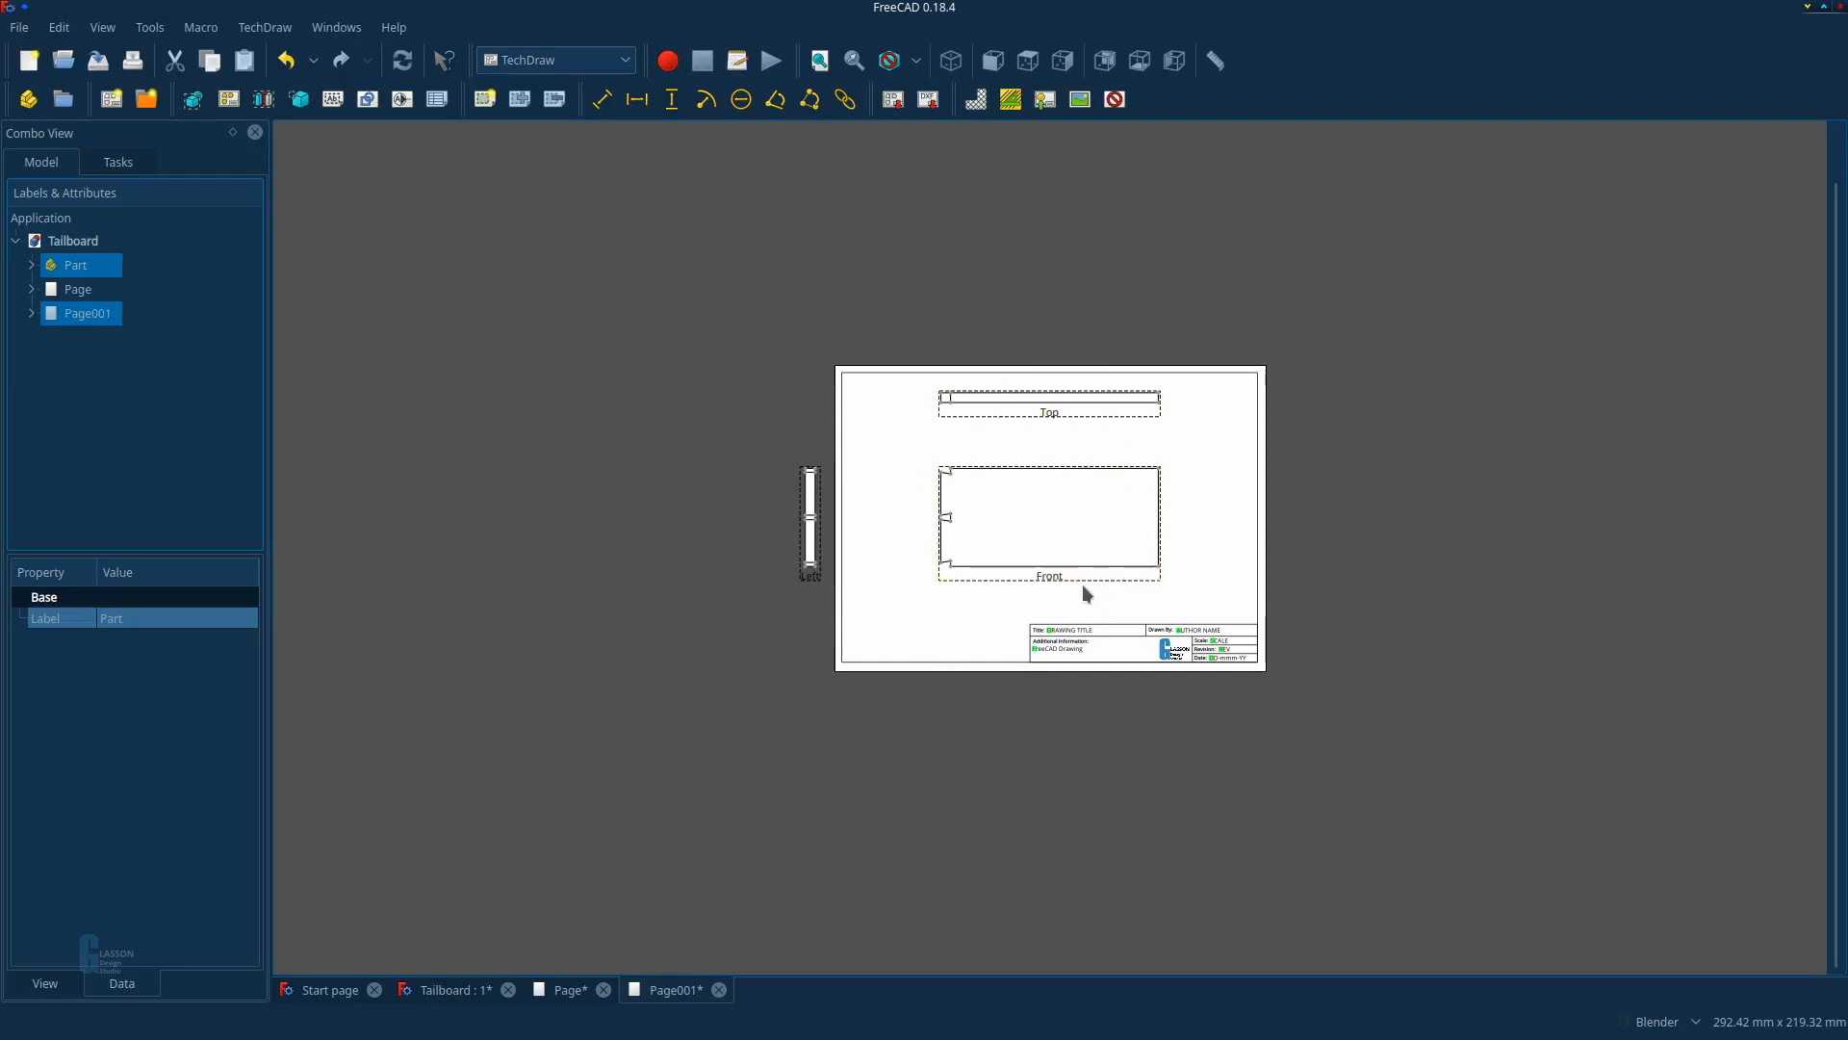
Shift the projection group sideways so all views fit the sheet, place the Left view at about X -147 and lower the Top view slightly.
scroll(1095, 521, up, 5)
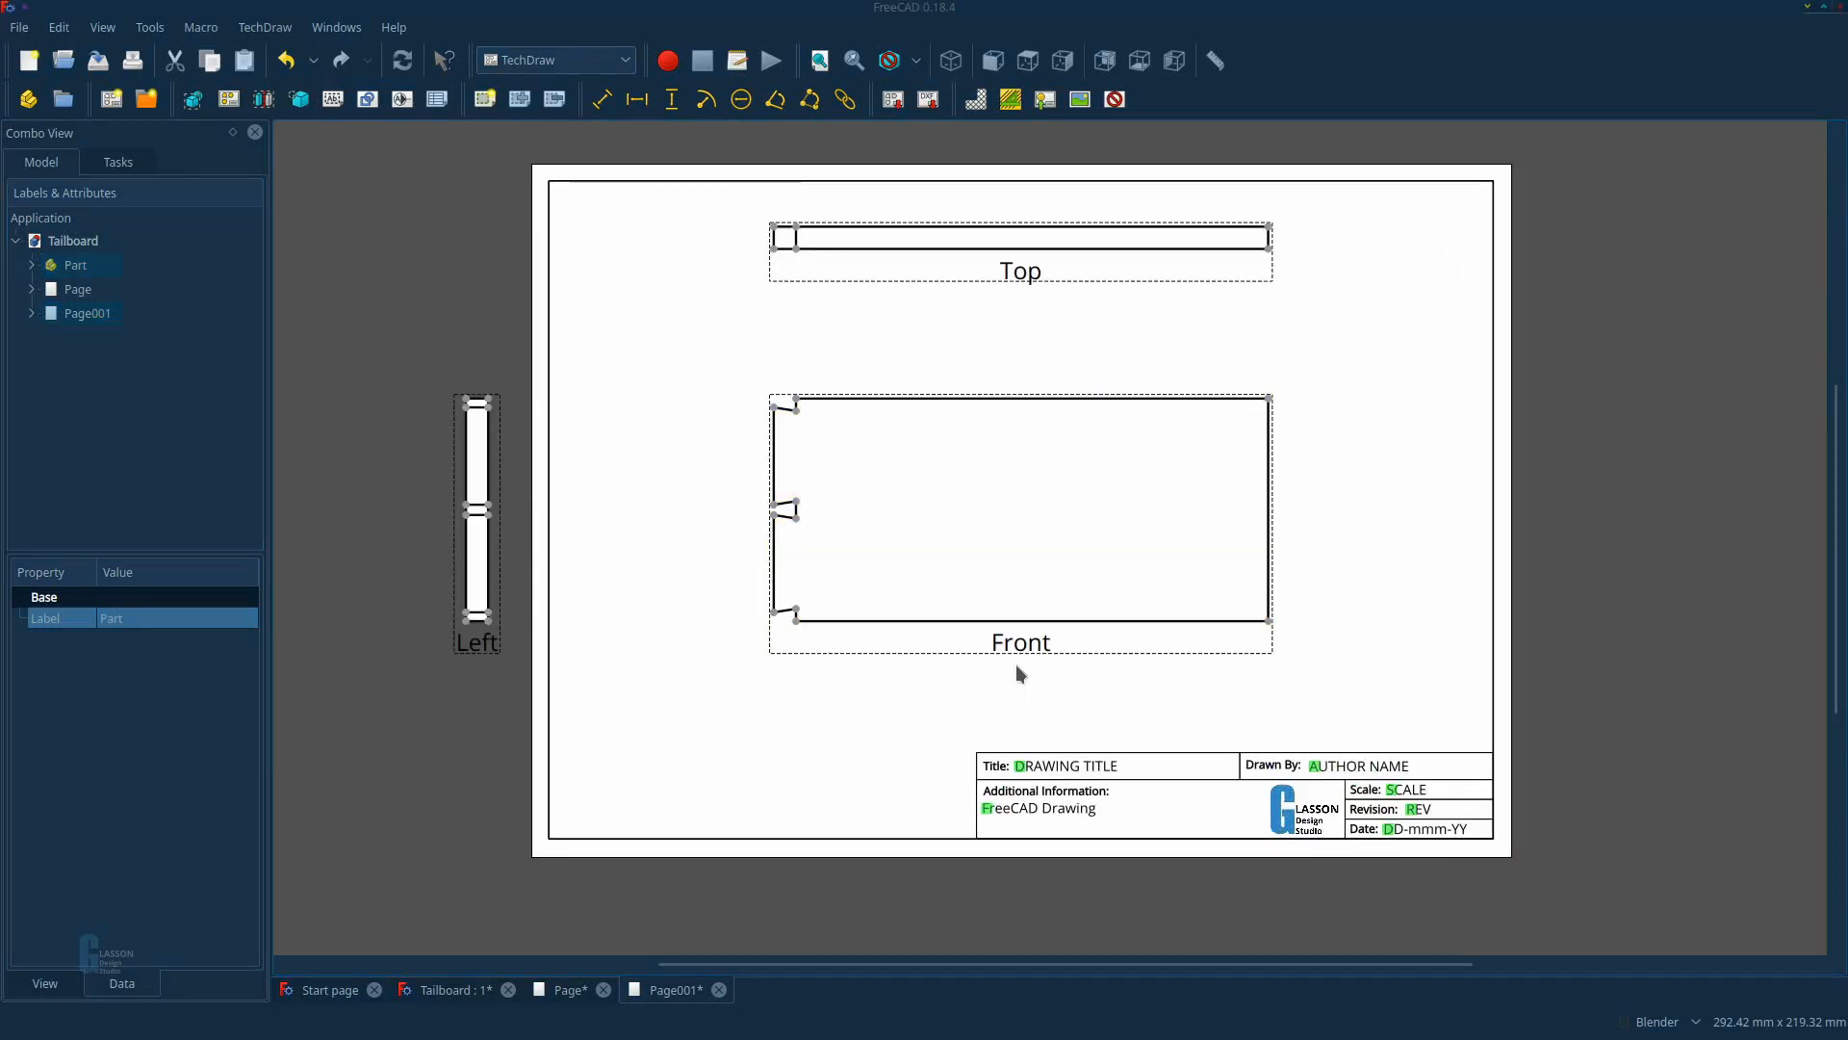
drag(1016, 648, 1170, 652)
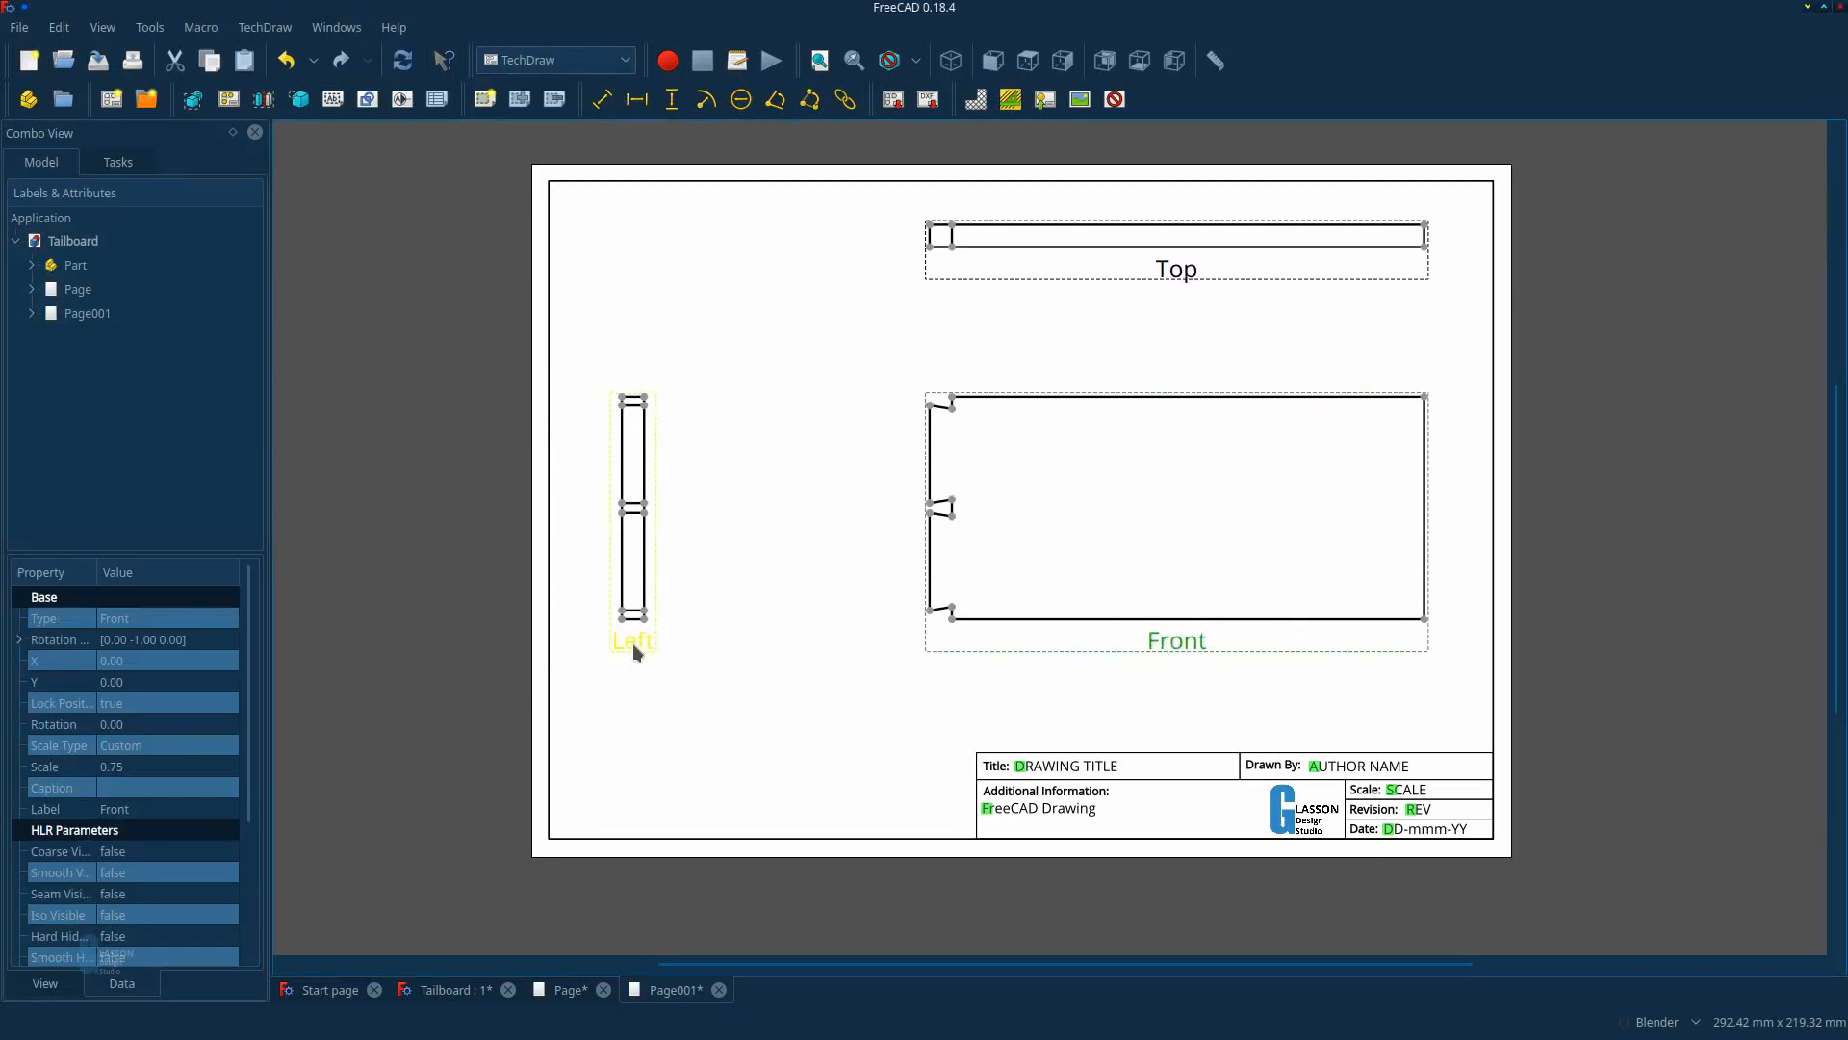
mouse_move(632, 643)
mouse_down()
mouse_move(802, 652)
mouse_move(621, 640)
mouse_move(638, 609)
mouse_move(644, 660)
mouse_up()
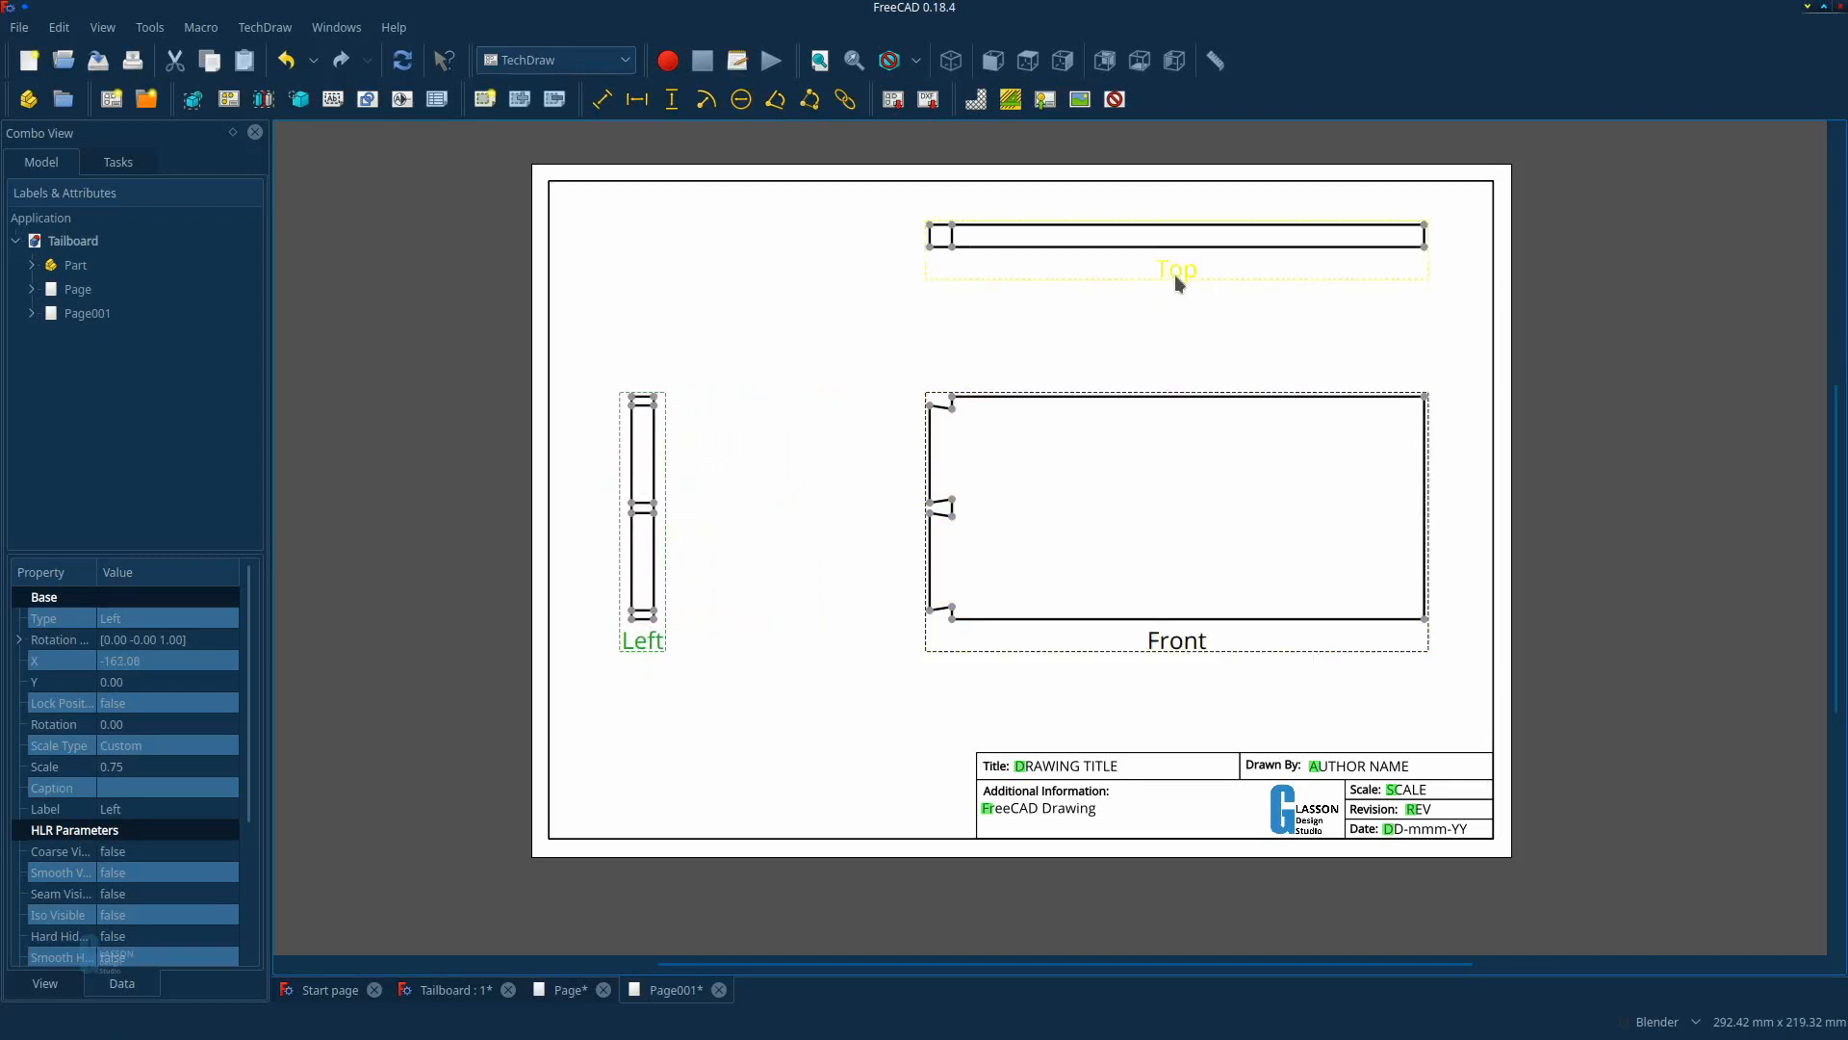
drag(1175, 276, 921, 293)
drag(653, 640, 701, 647)
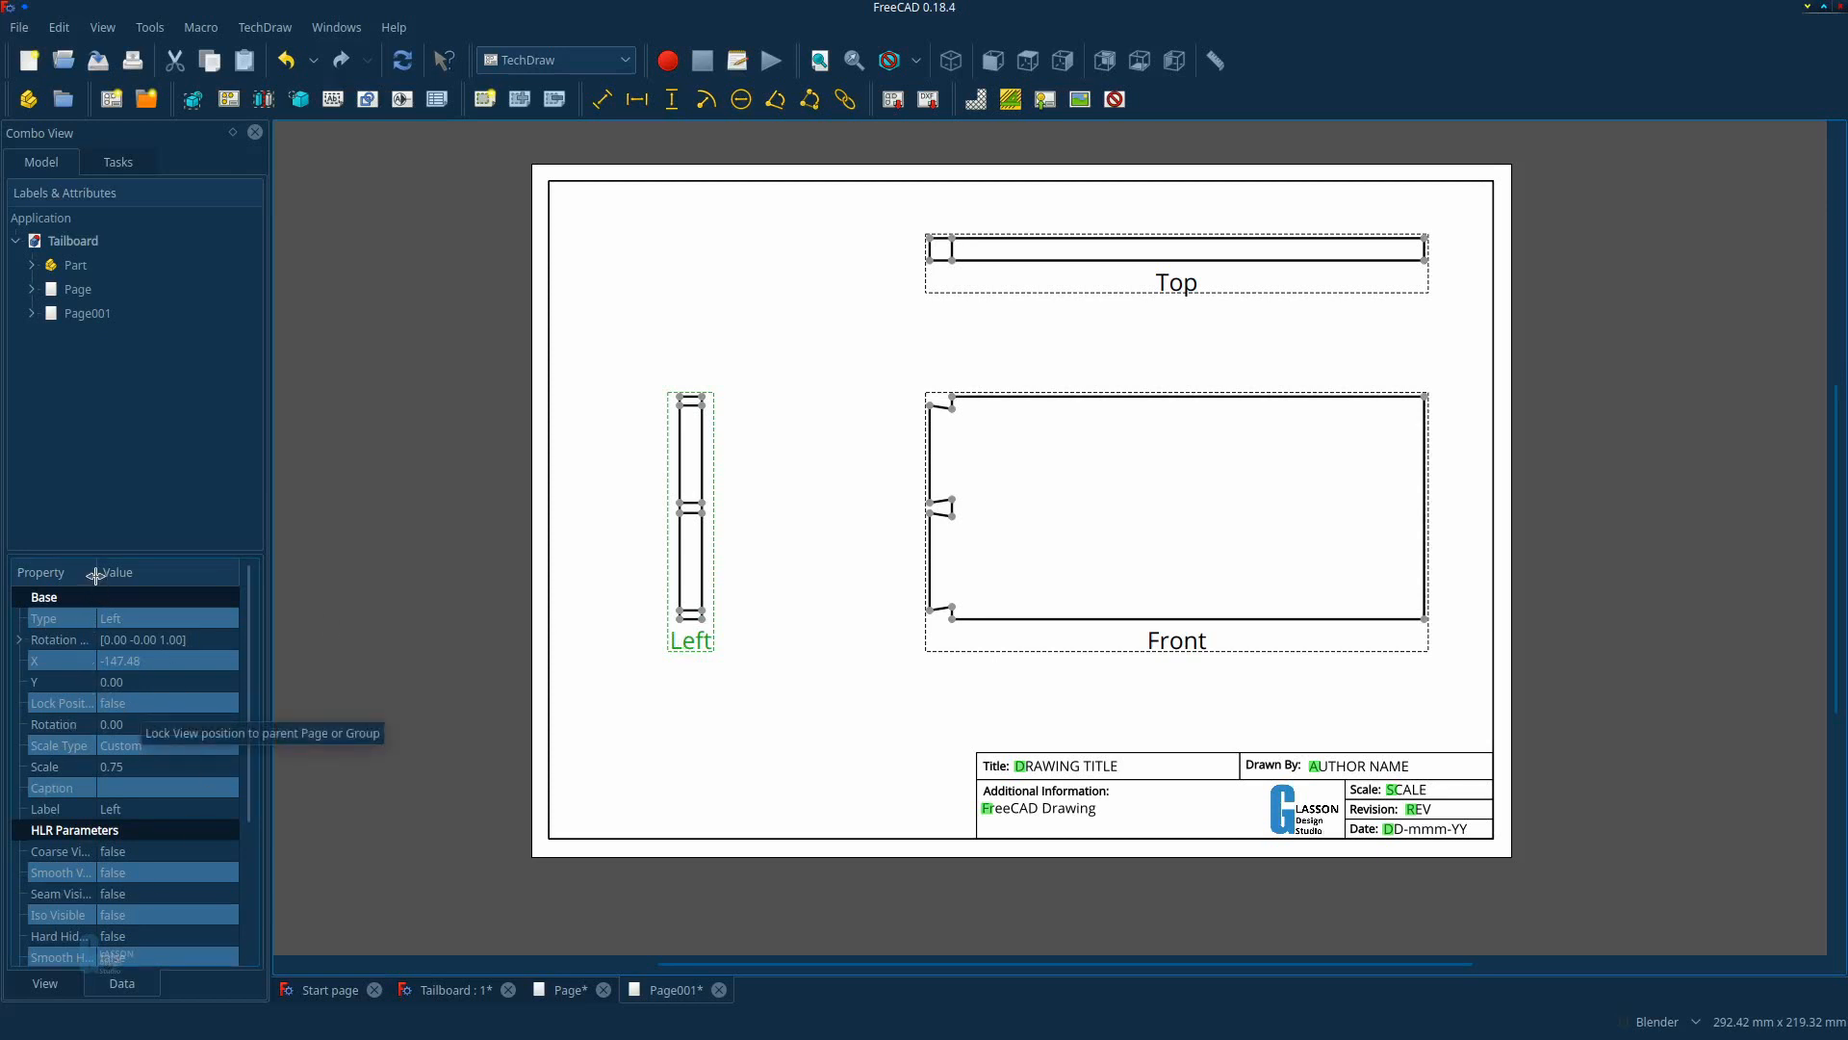
Set the Left view's Lock Position to true and try to move the view sideways.
drag(97, 574, 119, 574)
click(55, 703)
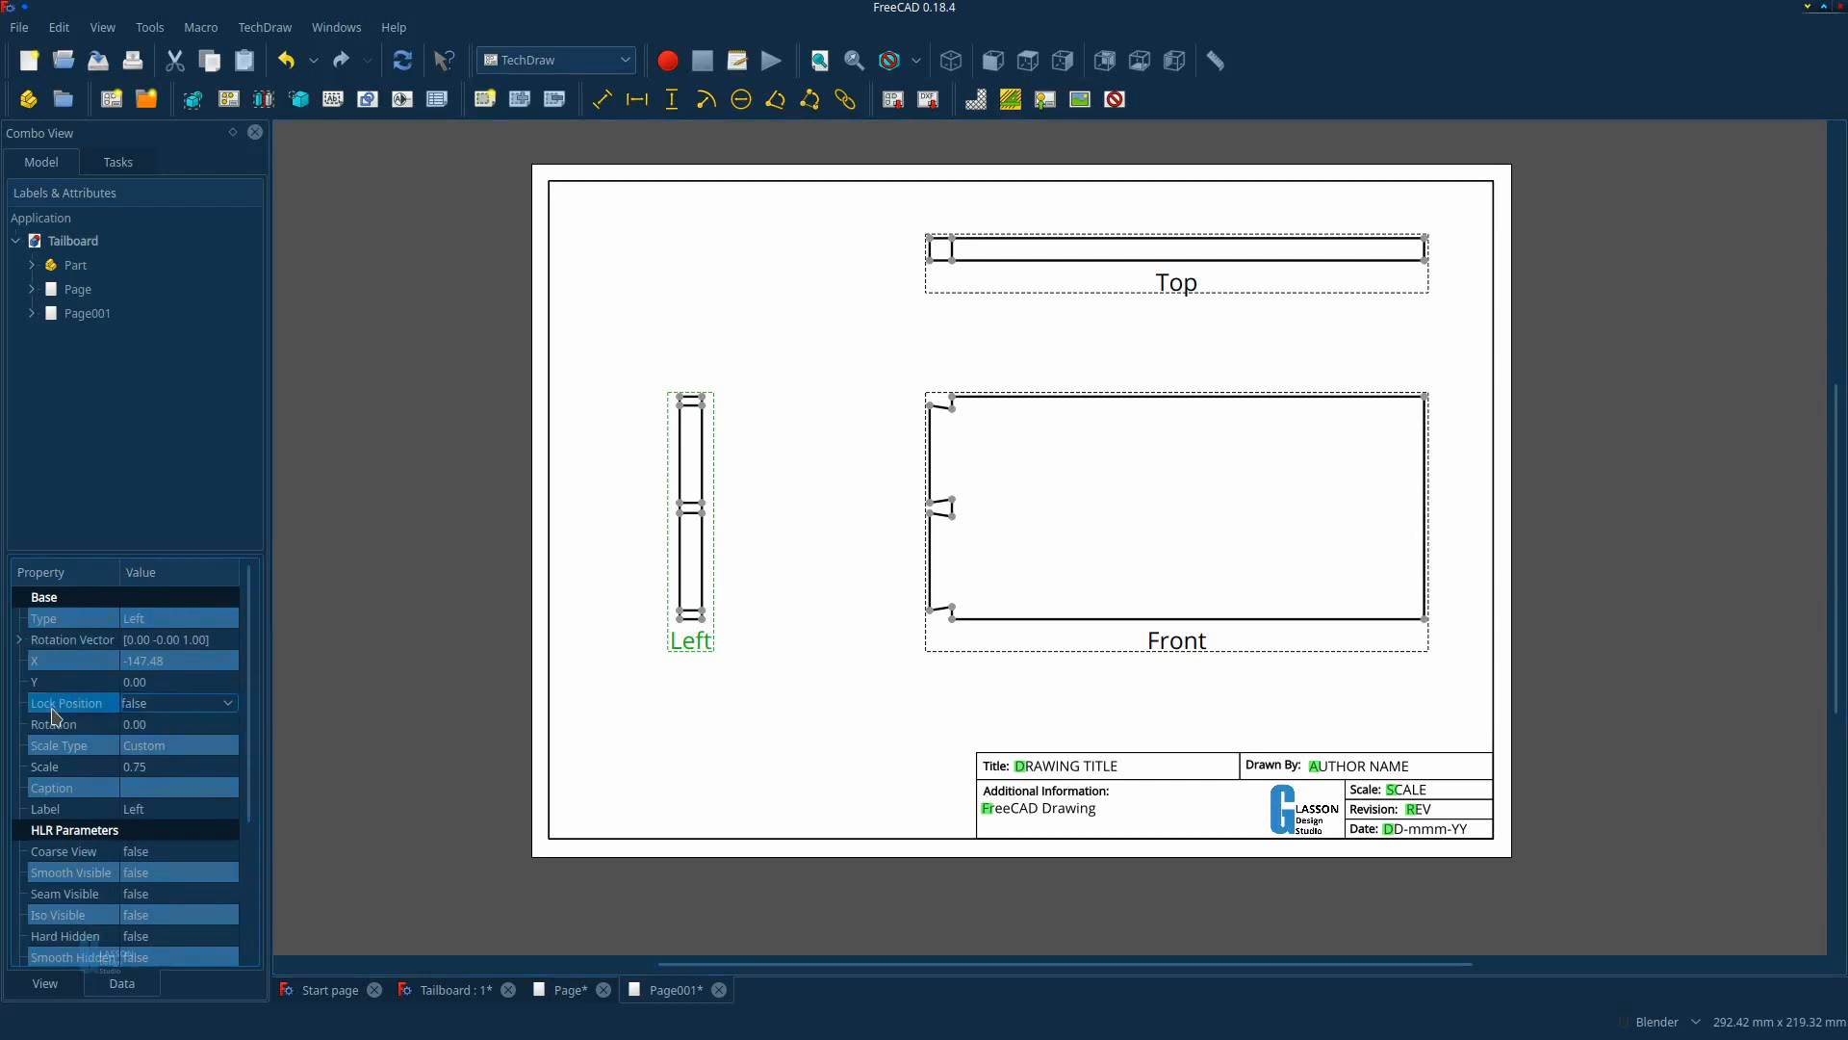
click(166, 704)
click(159, 747)
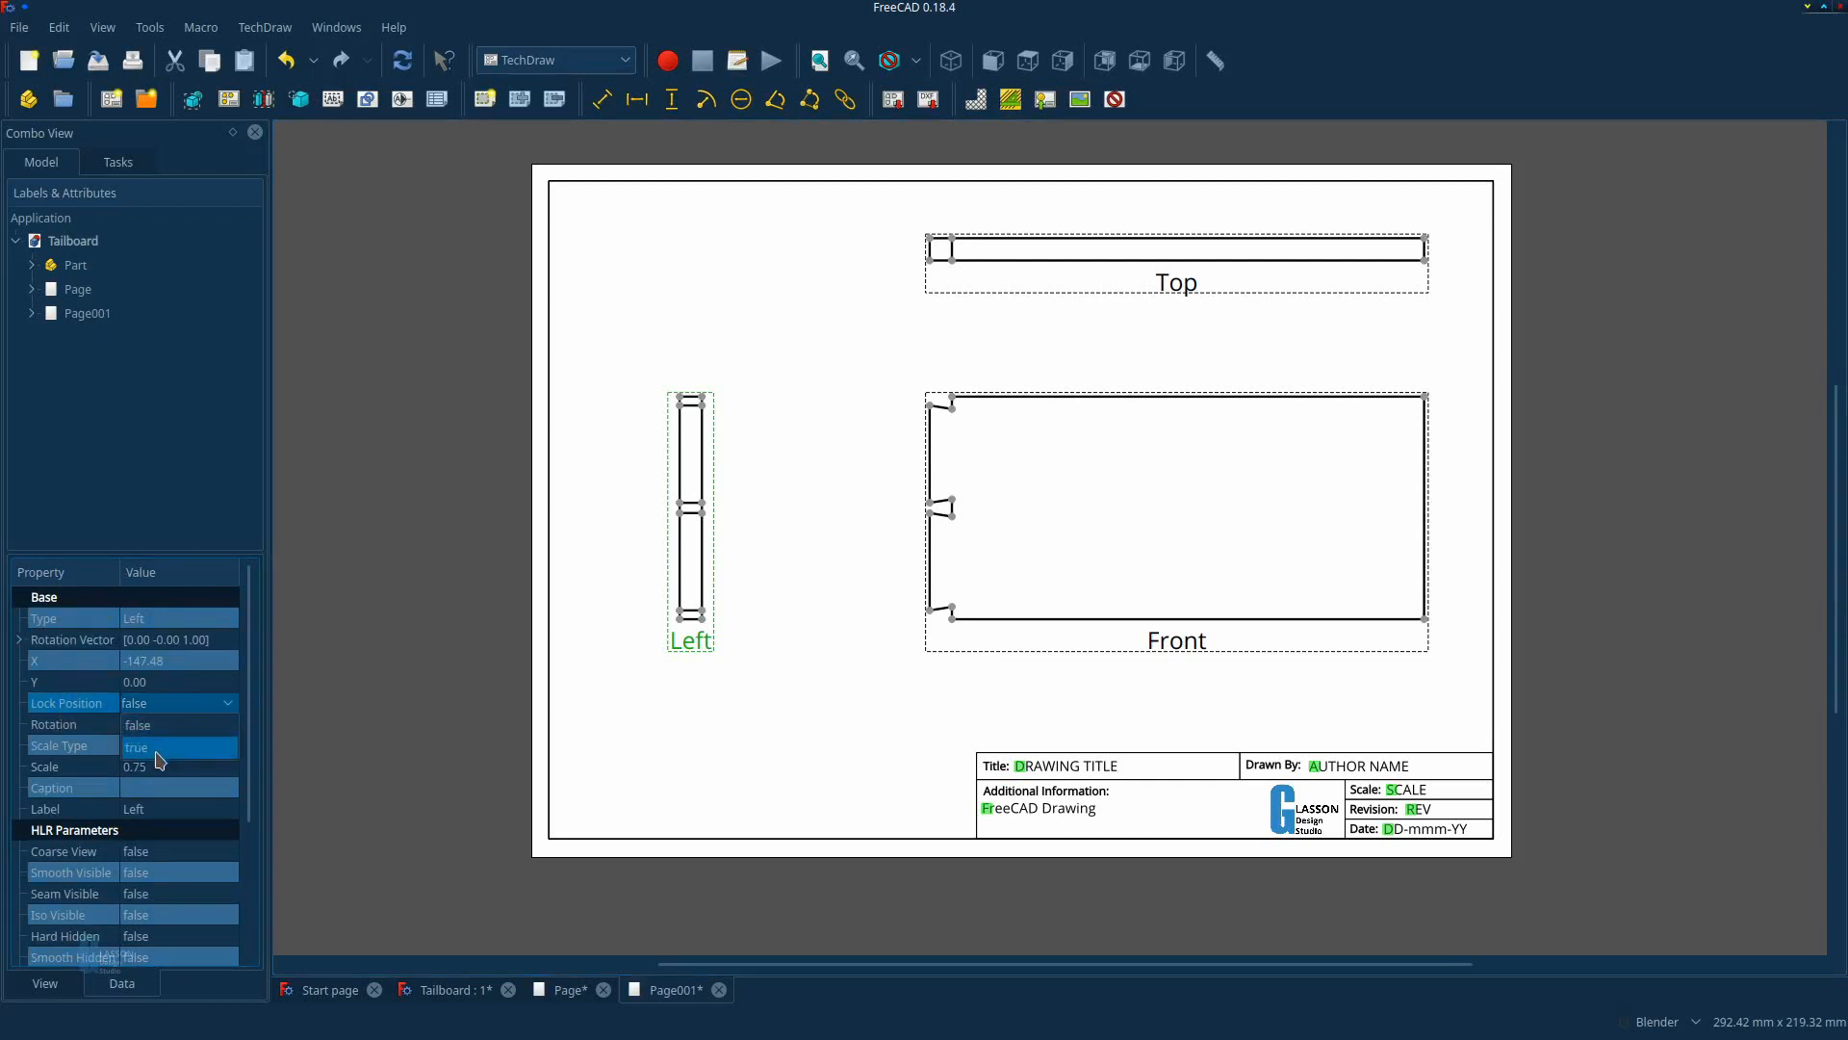
click(593, 755)
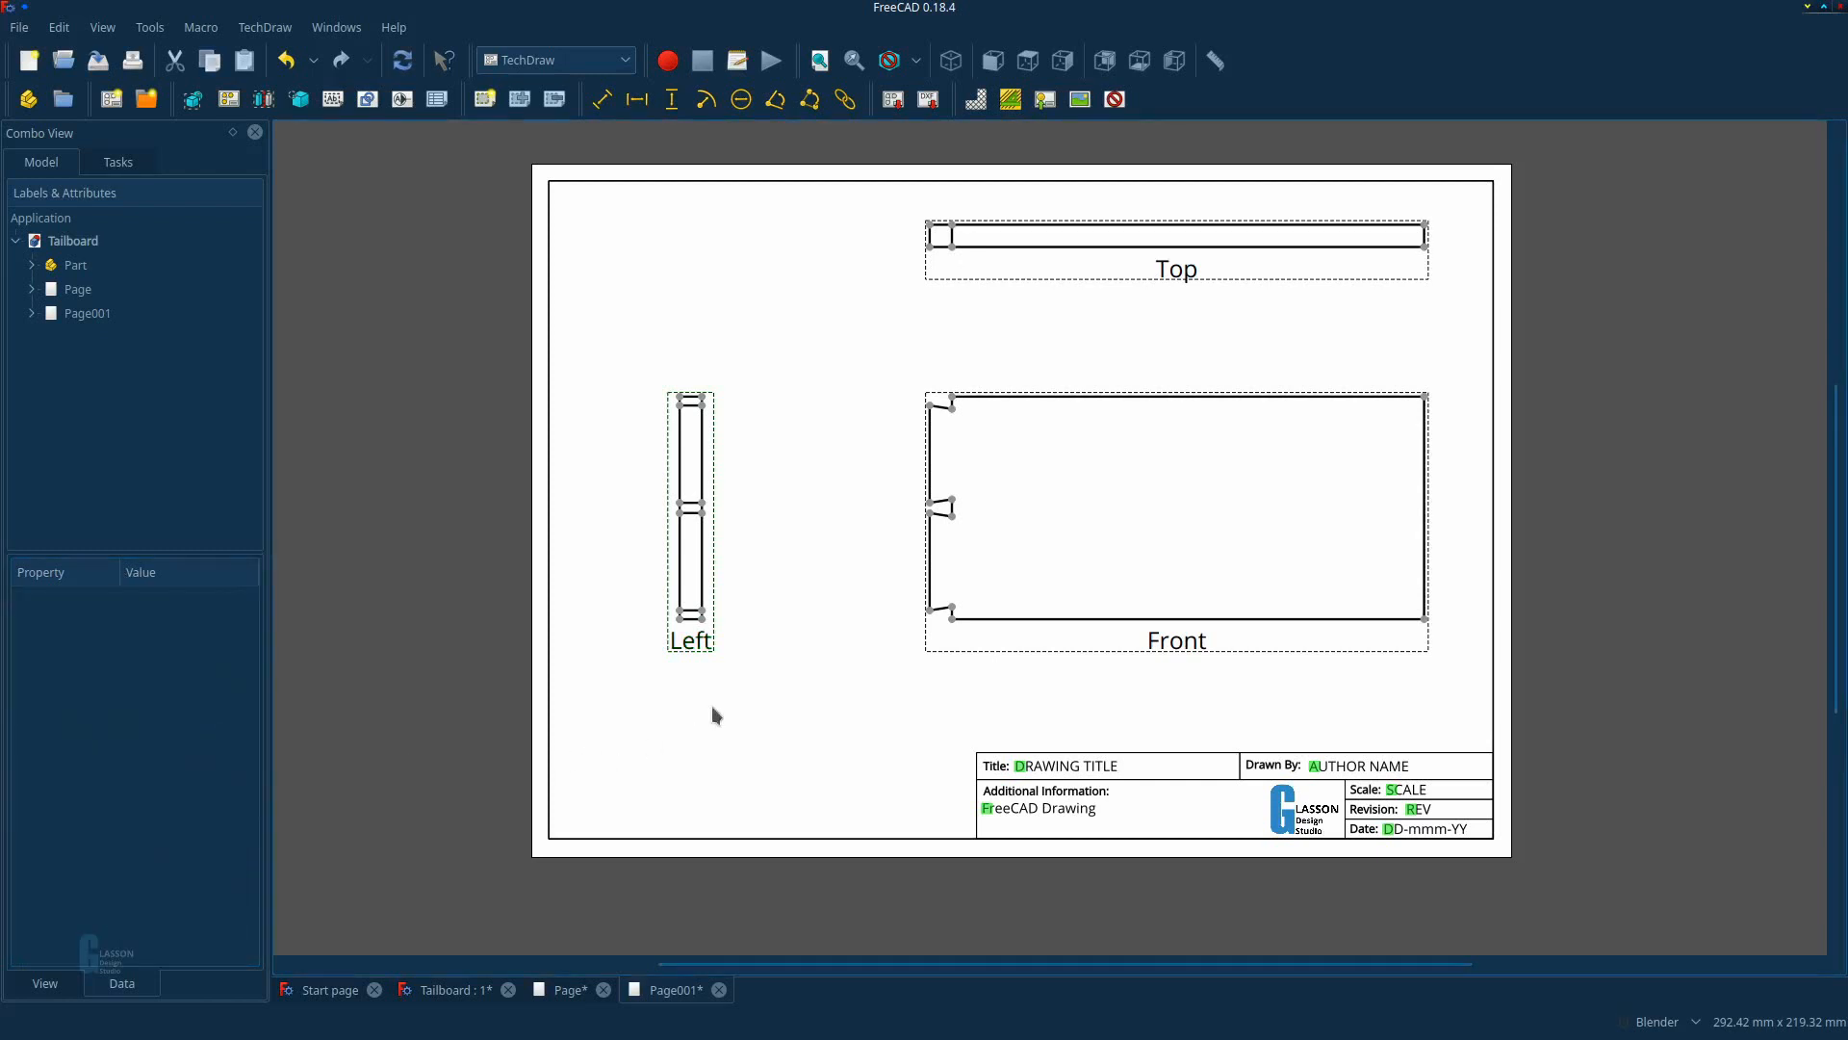
drag(691, 643, 599, 647)
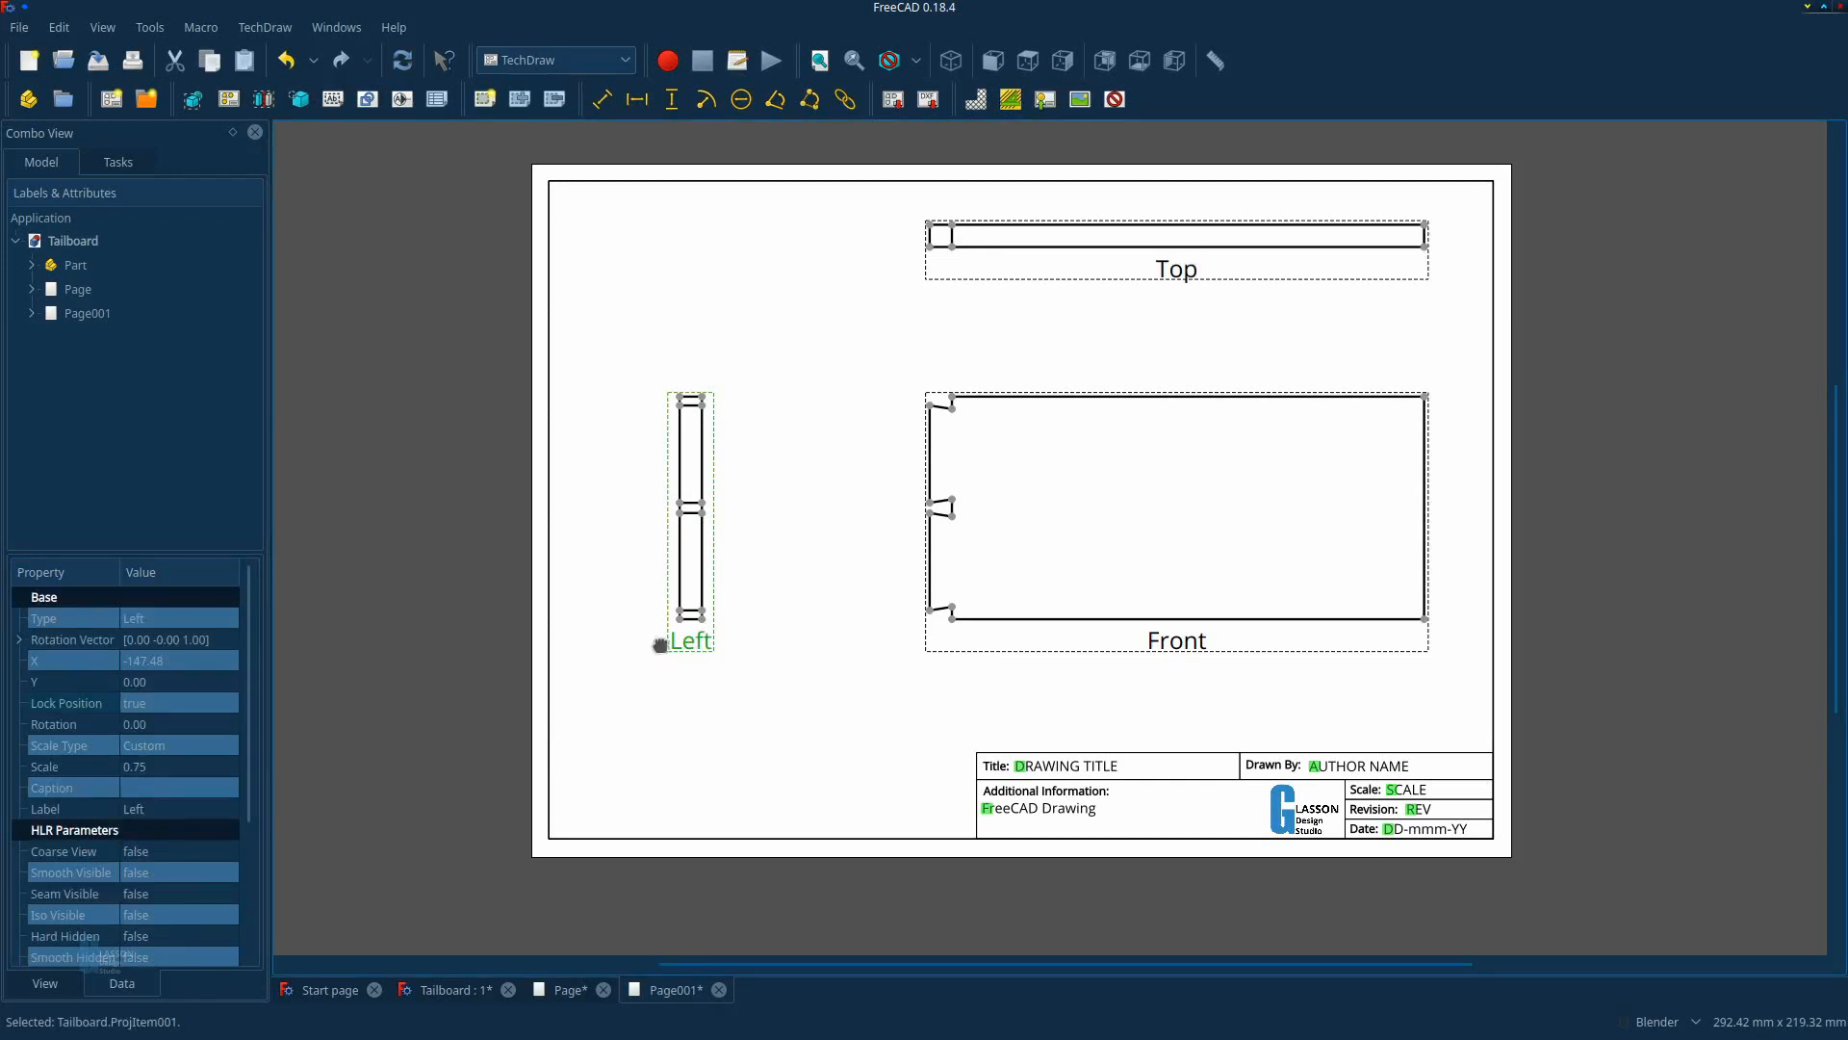
Shift the whole projection group slightly, move the Top view to about Y 79 and set its Lock Position to true.
mouse_move(1170, 639)
mouse_down()
mouse_move(1126, 660)
mouse_move(1107, 603)
mouse_move(1153, 677)
mouse_move(1120, 647)
mouse_move(1157, 648)
mouse_up()
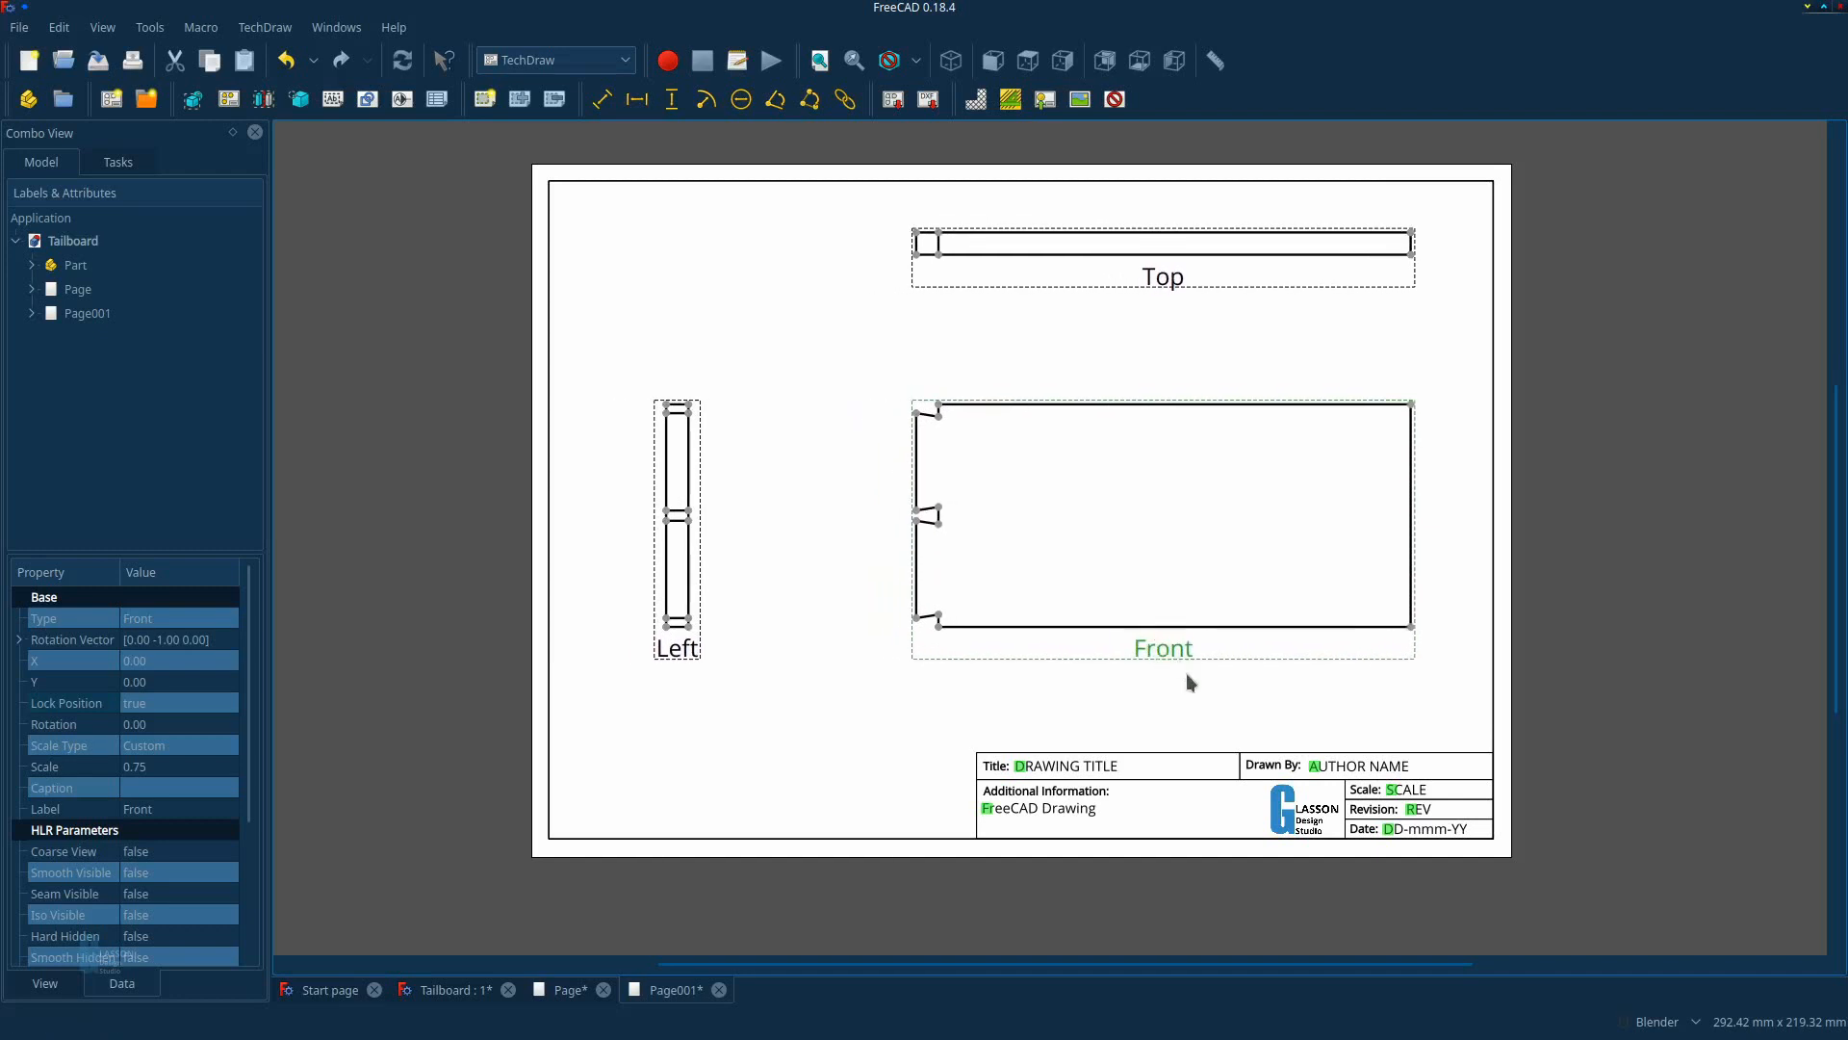
drag(1159, 283, 1169, 300)
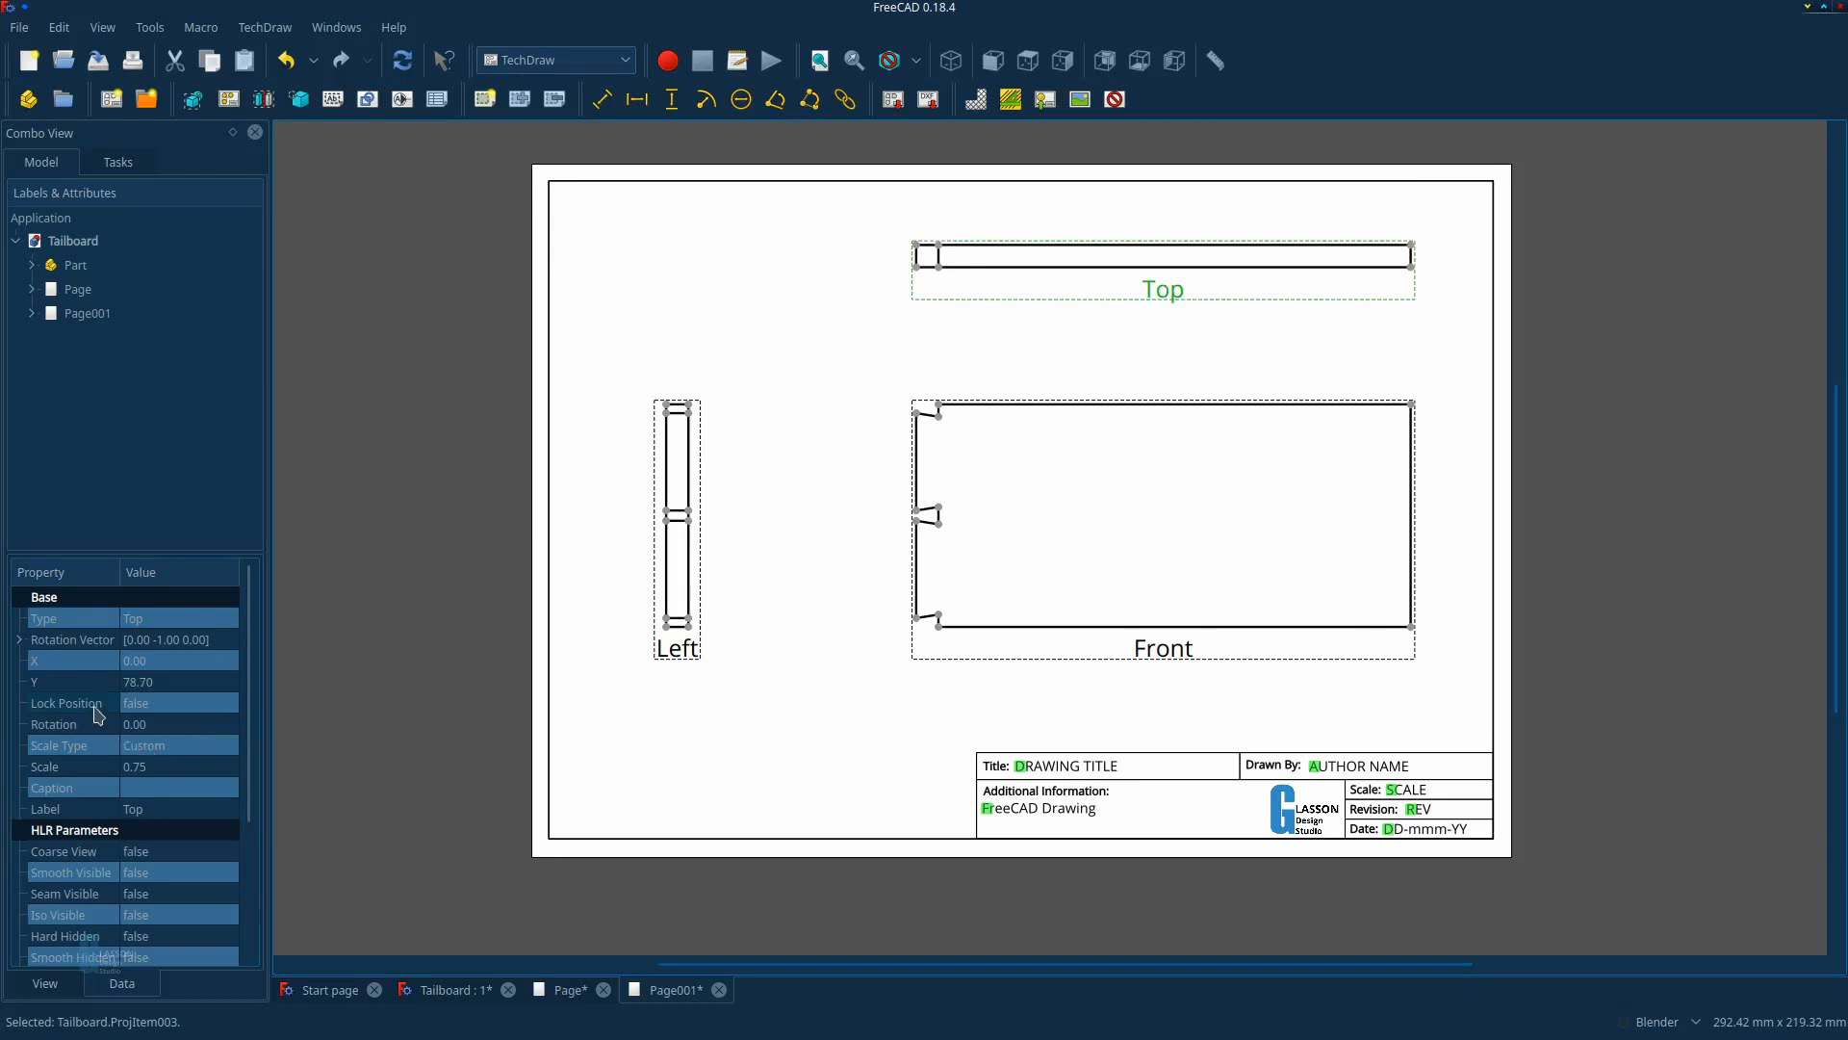
click(100, 713)
click(179, 704)
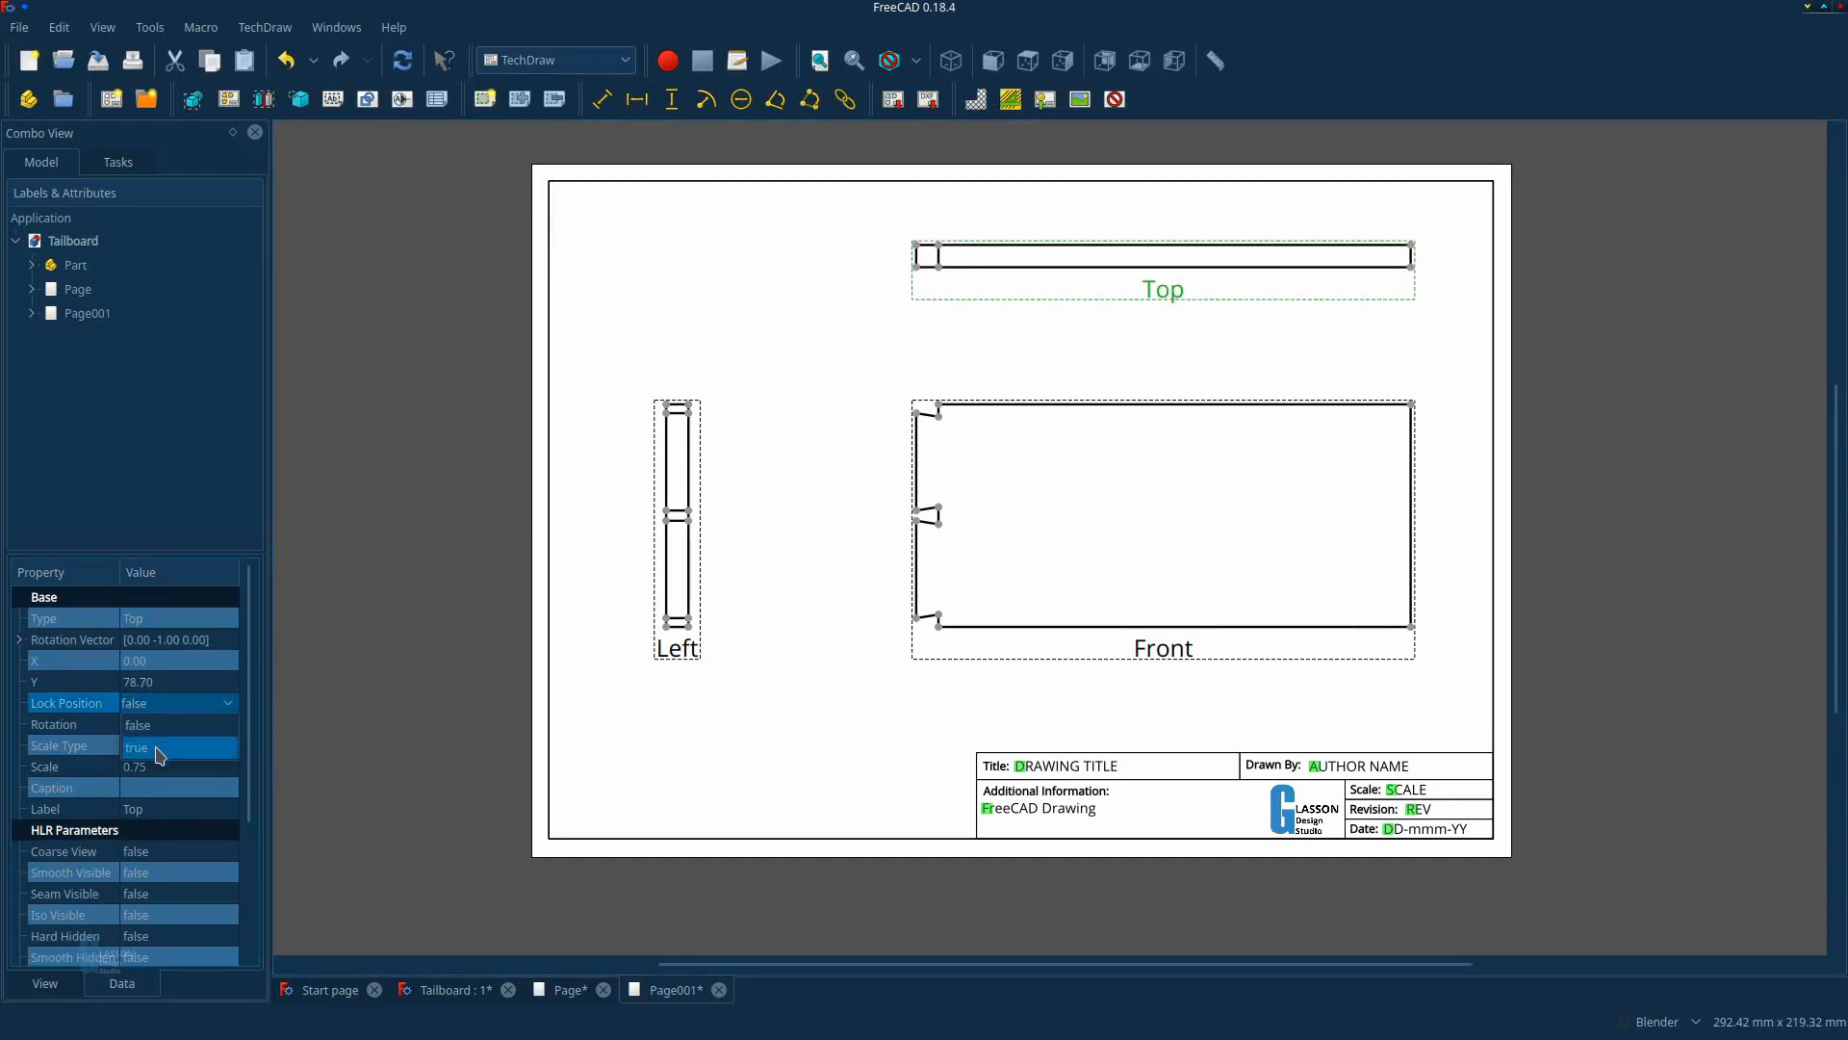
click(161, 756)
click(709, 665)
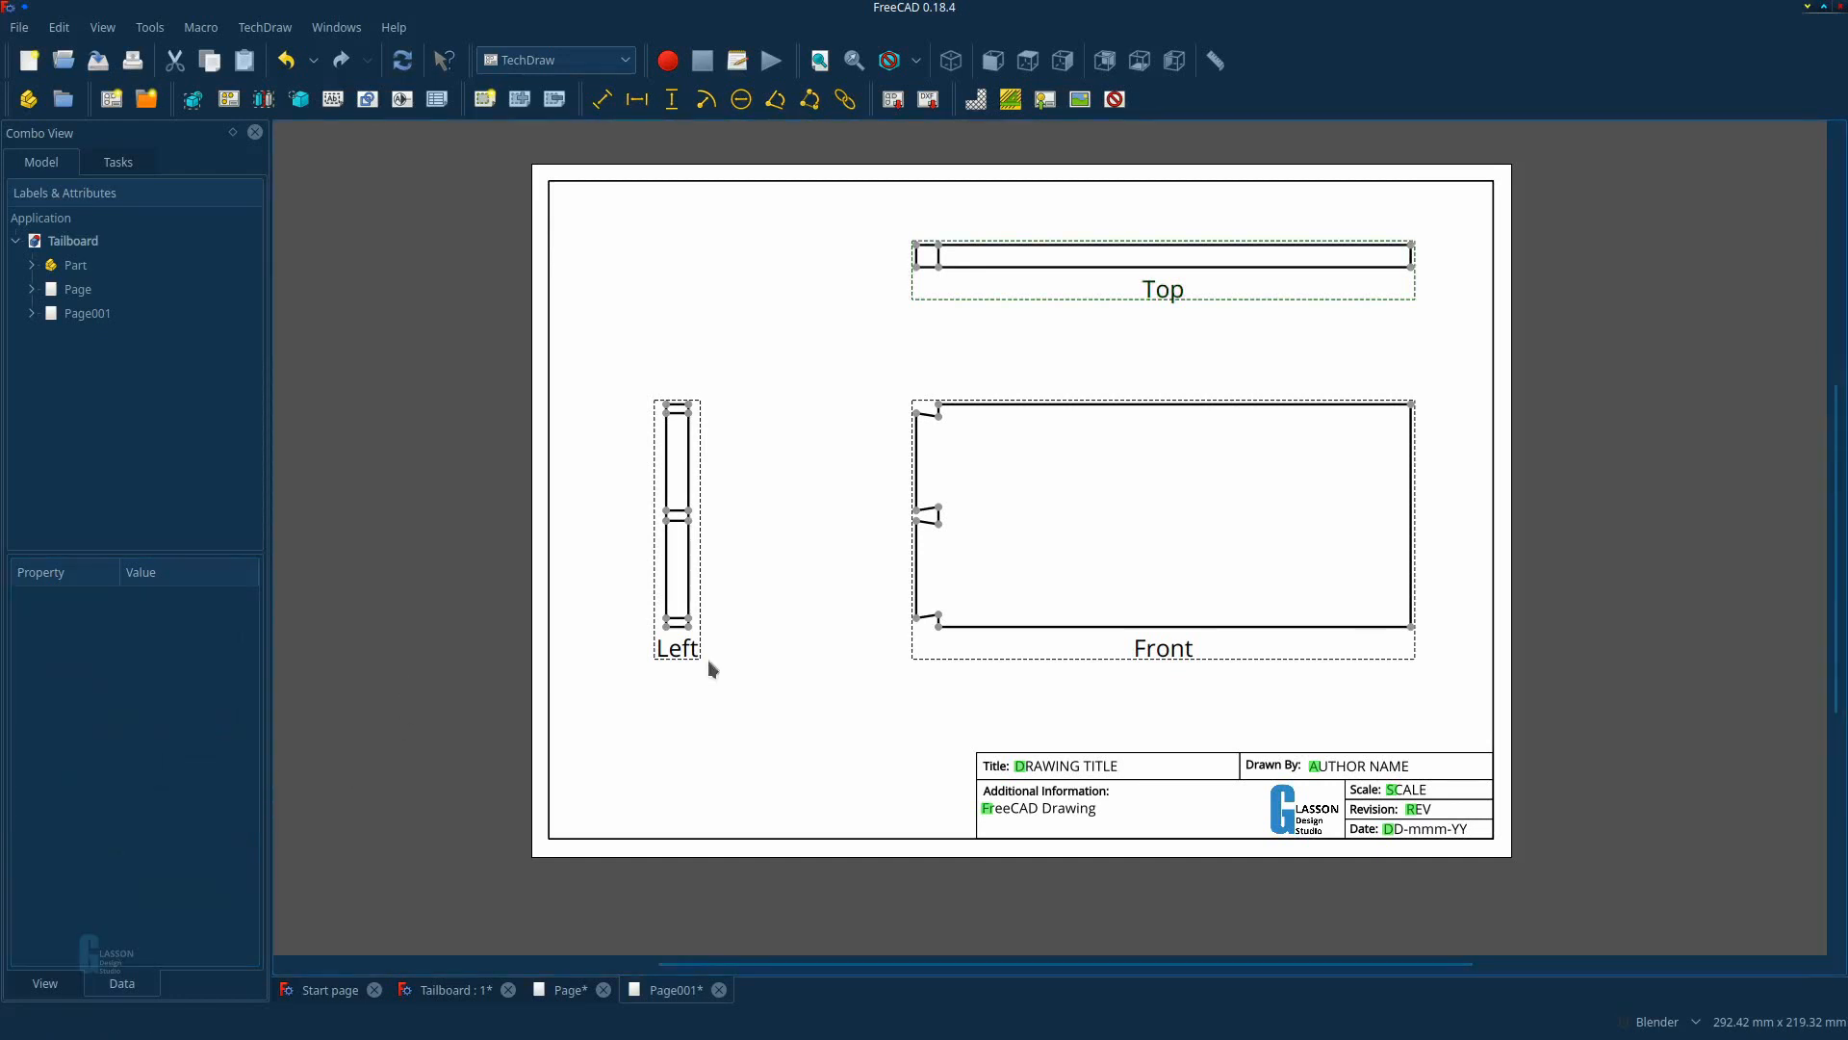
click(1180, 294)
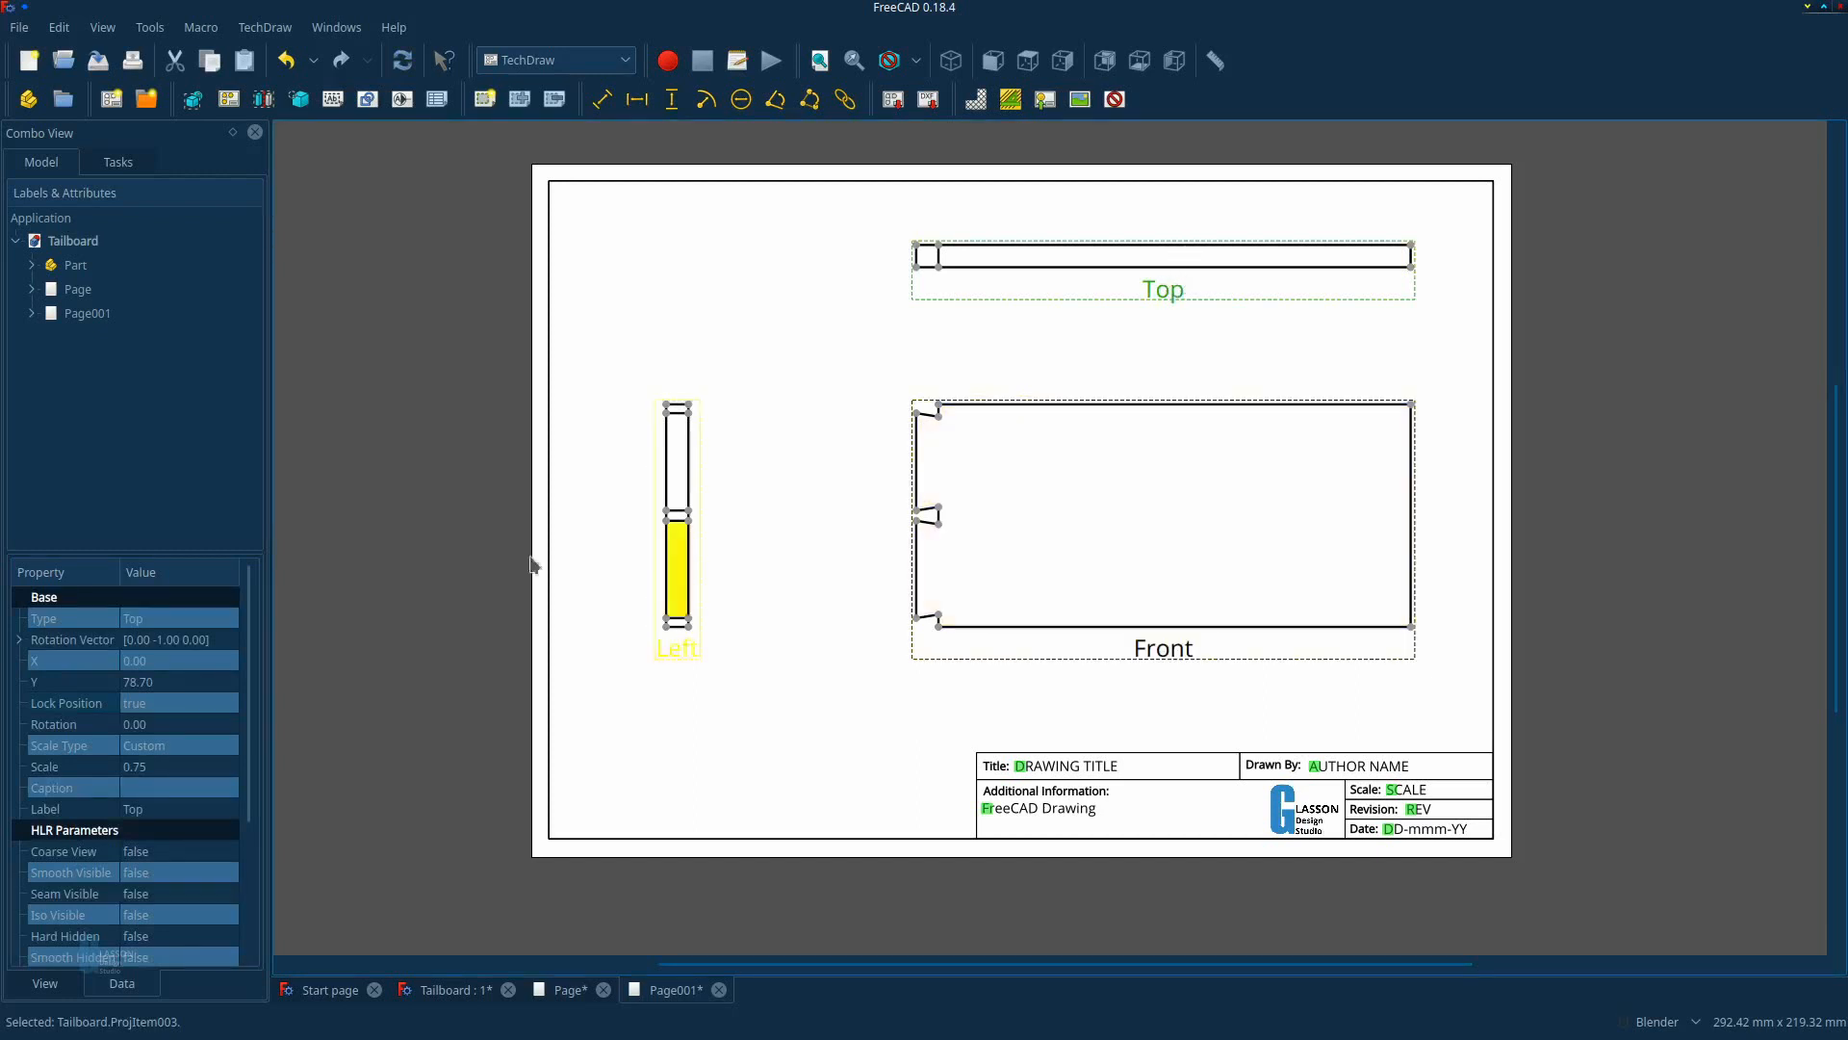
Refresh the page and add a vertical dimension to the Front view's right edge, placed outside the view.
click(404, 63)
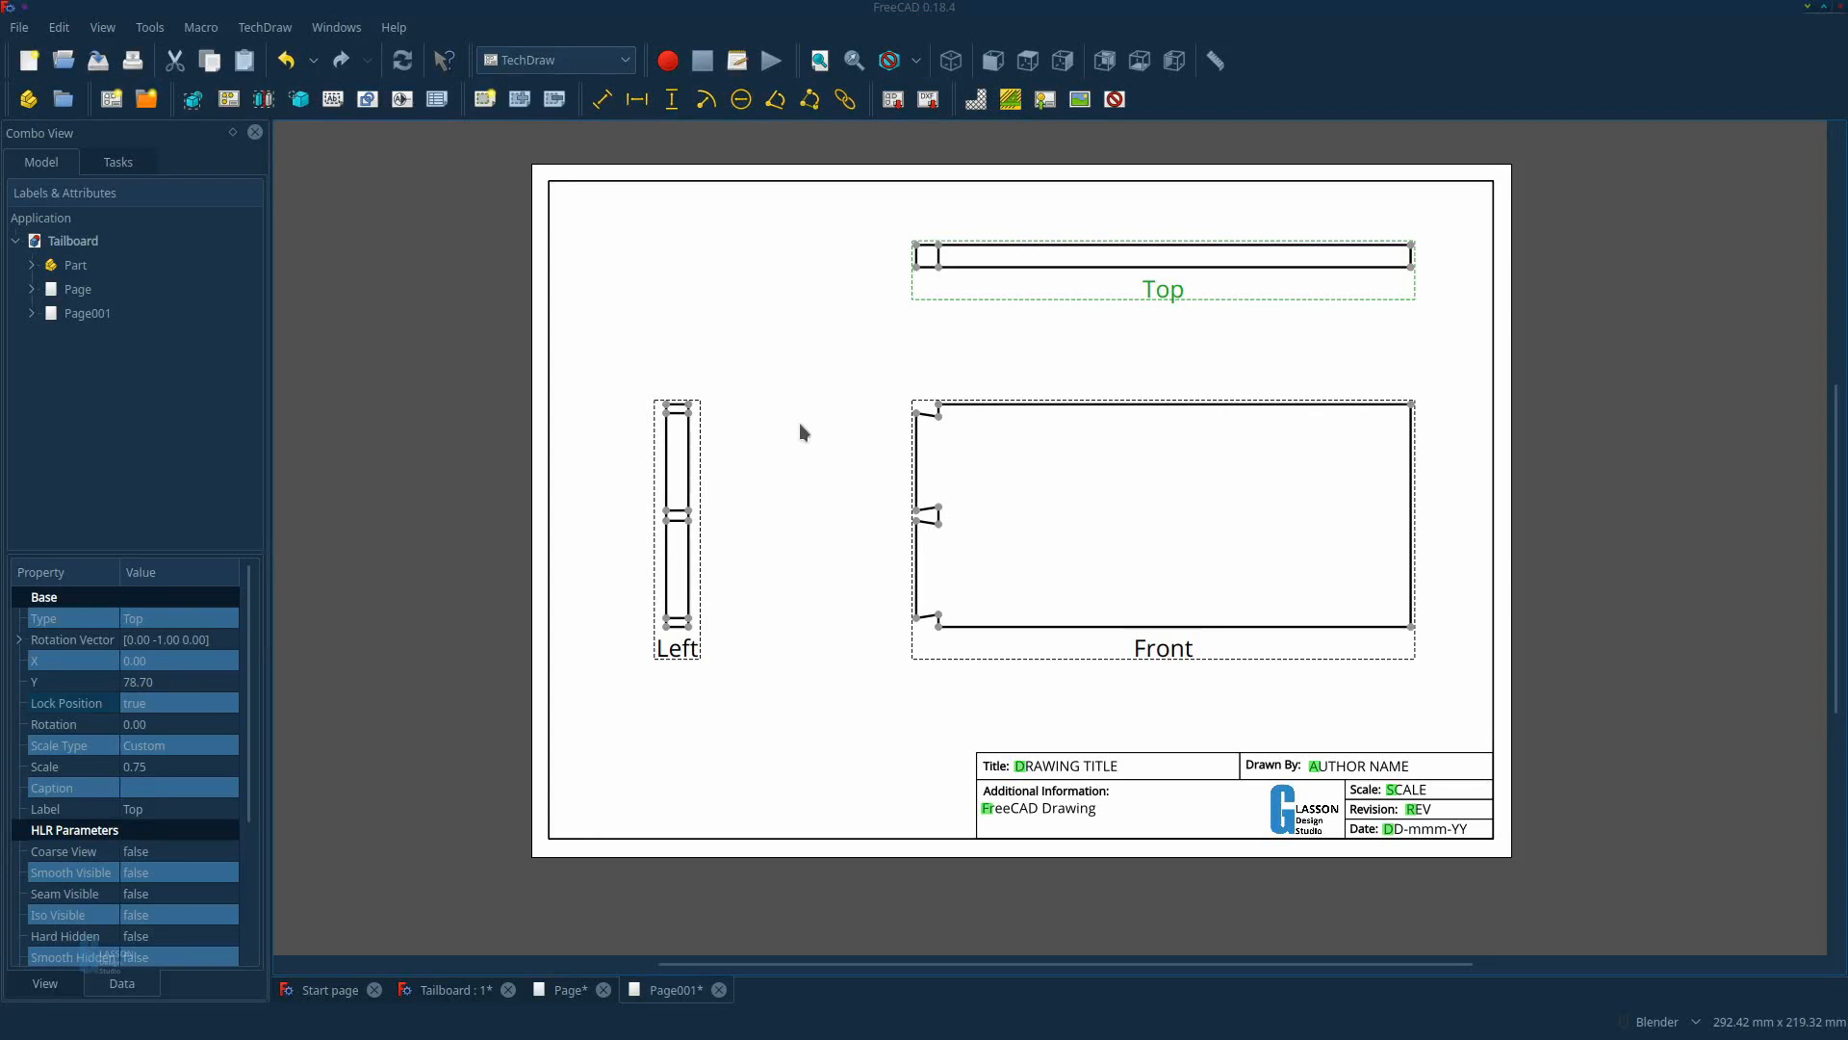
click(1411, 501)
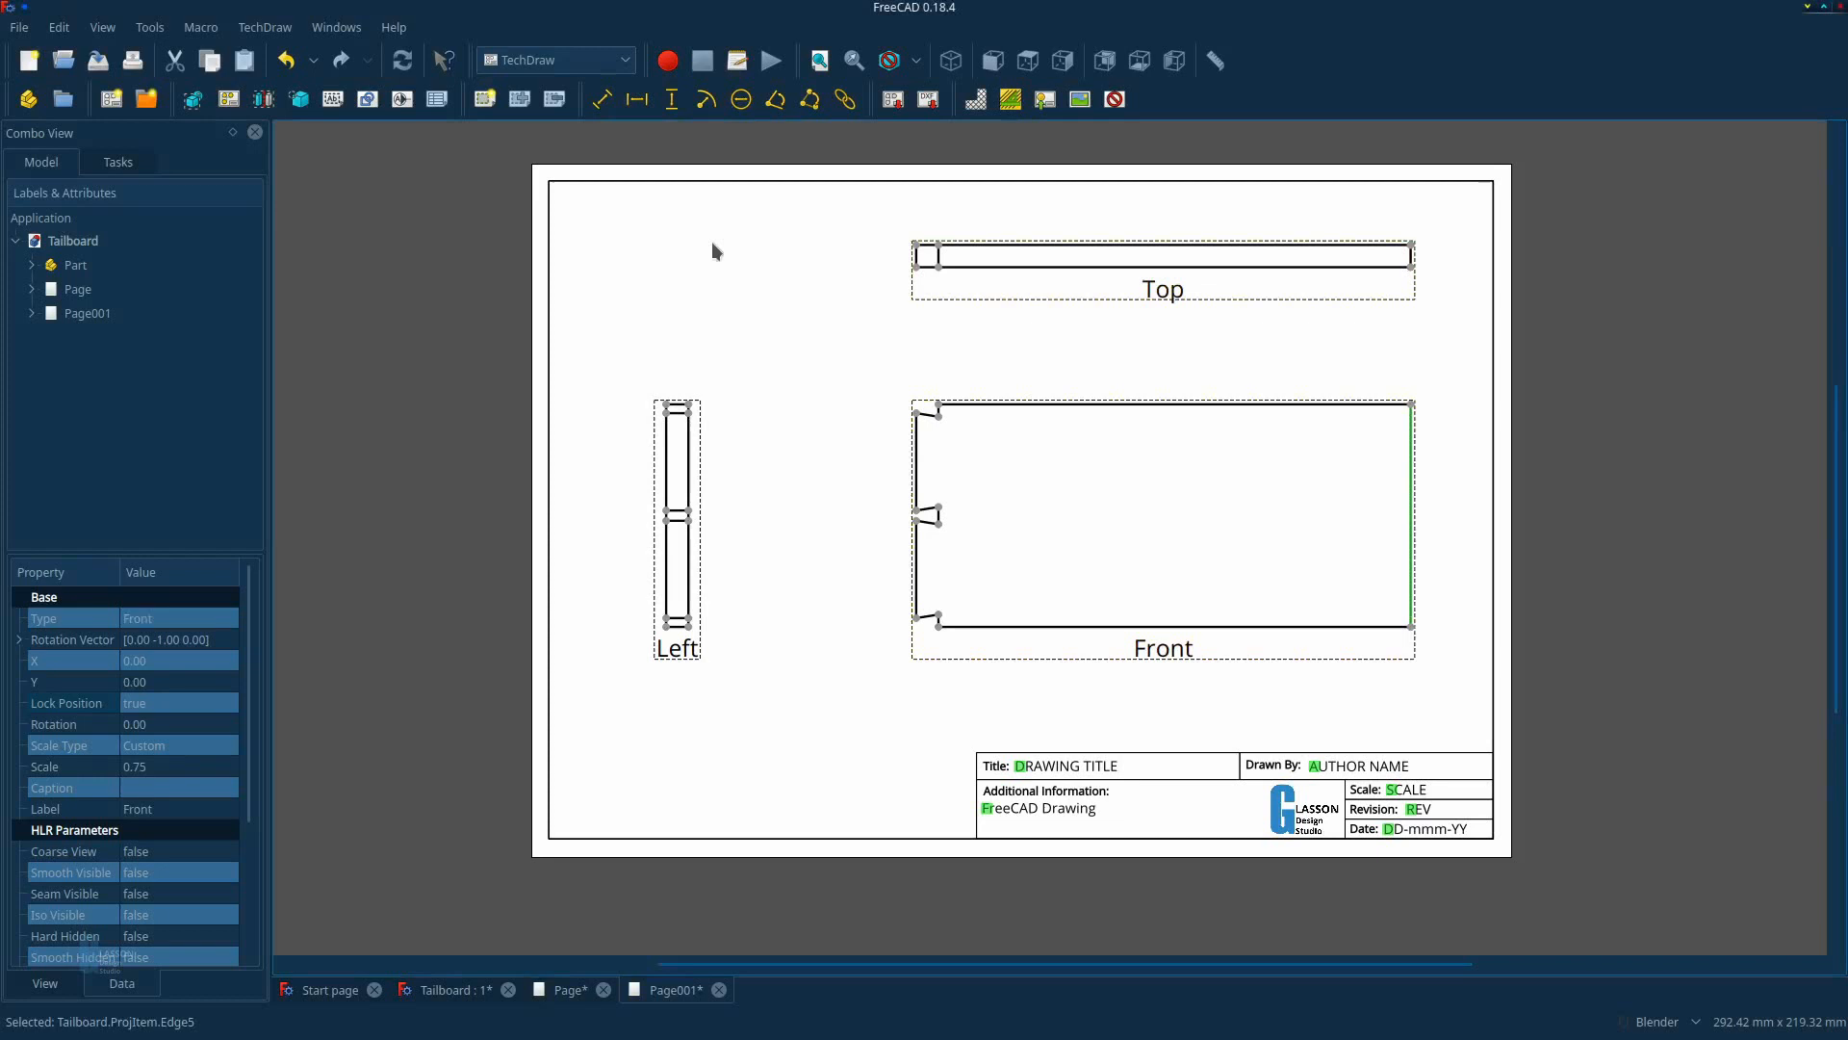
click(672, 99)
drag(1412, 520, 1446, 510)
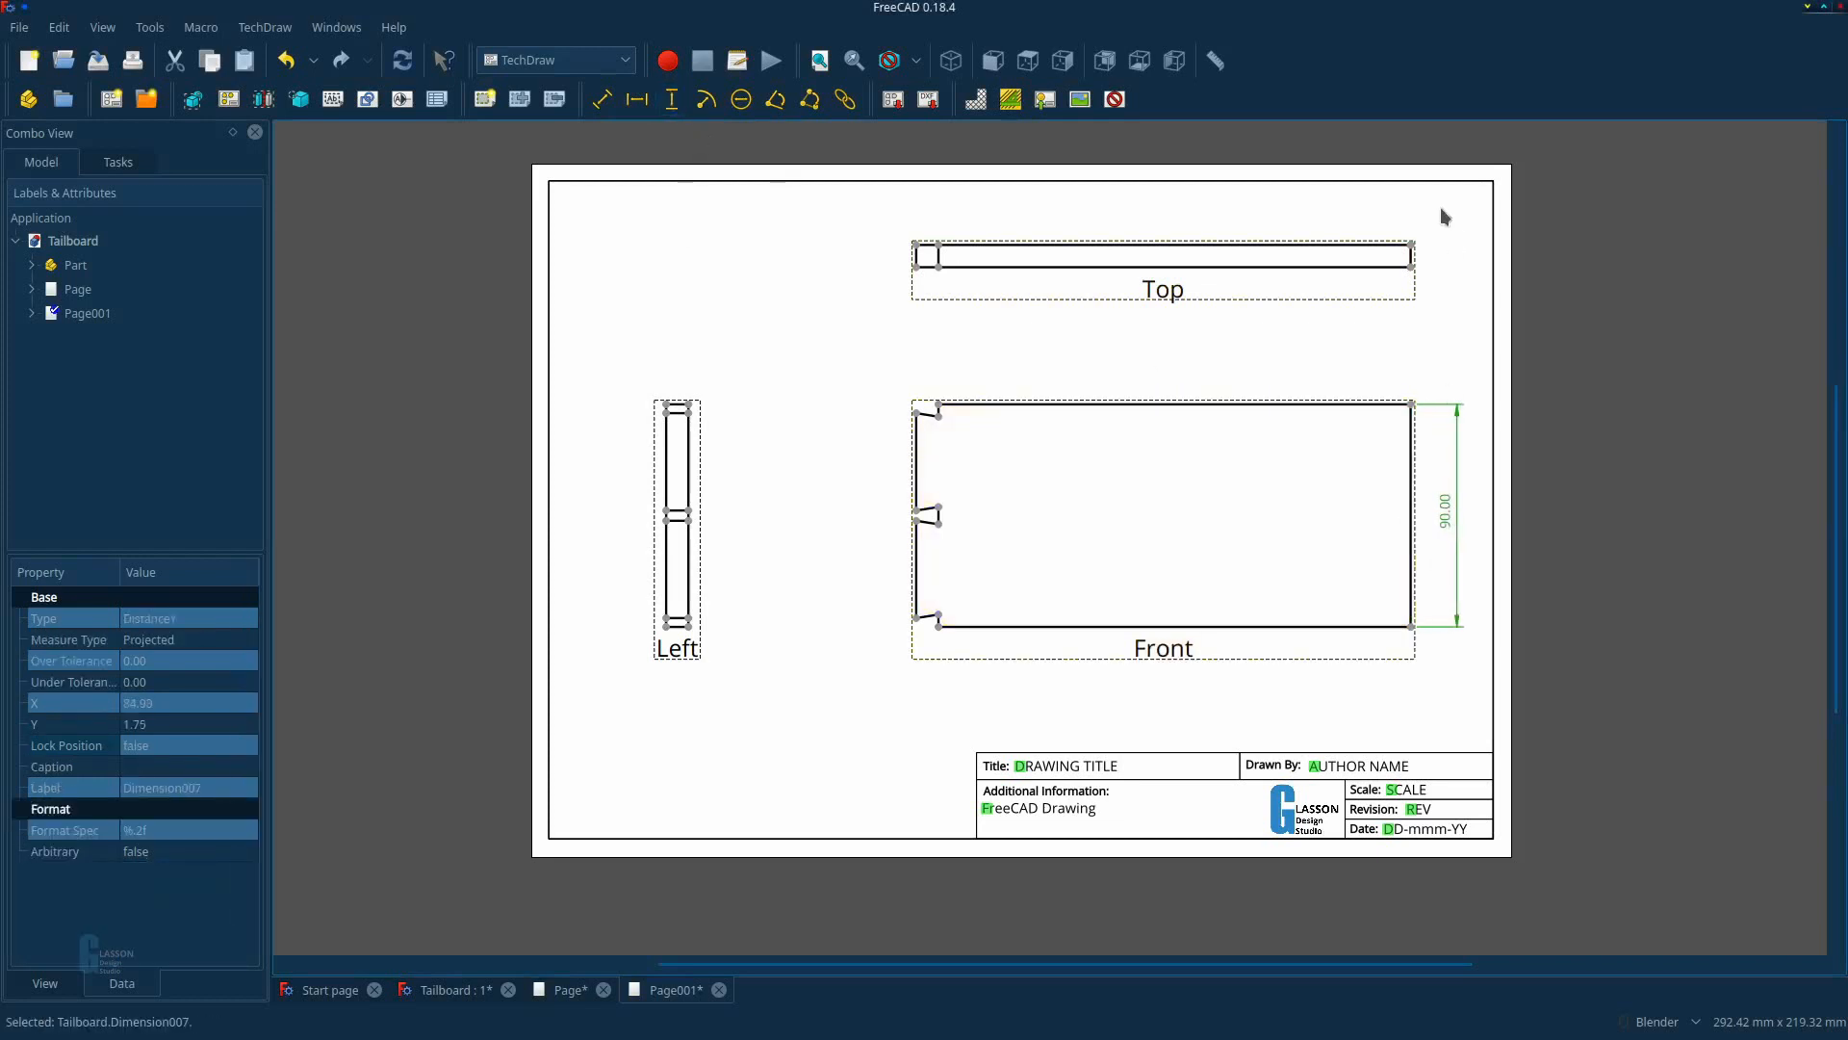
Add a vertical thickness dimension to the right end of the Top view, with its text outside and below the edge.
click(1412, 263)
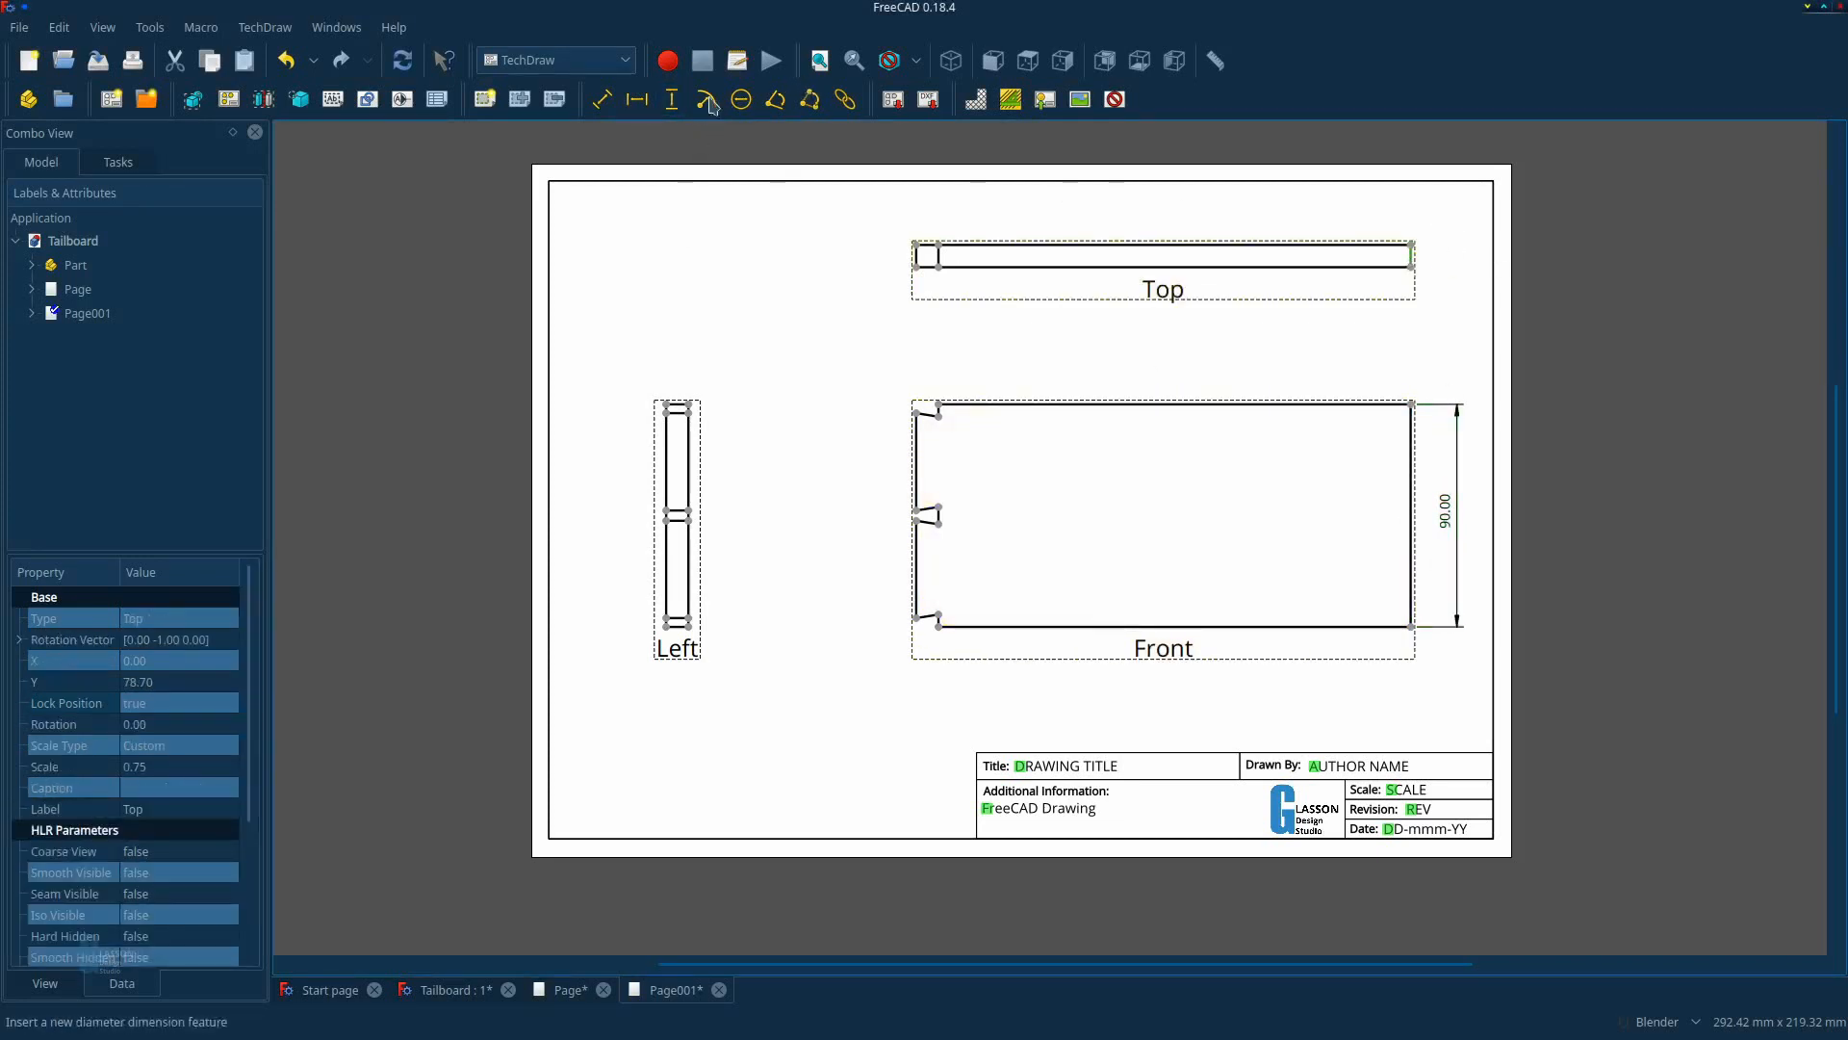
click(672, 99)
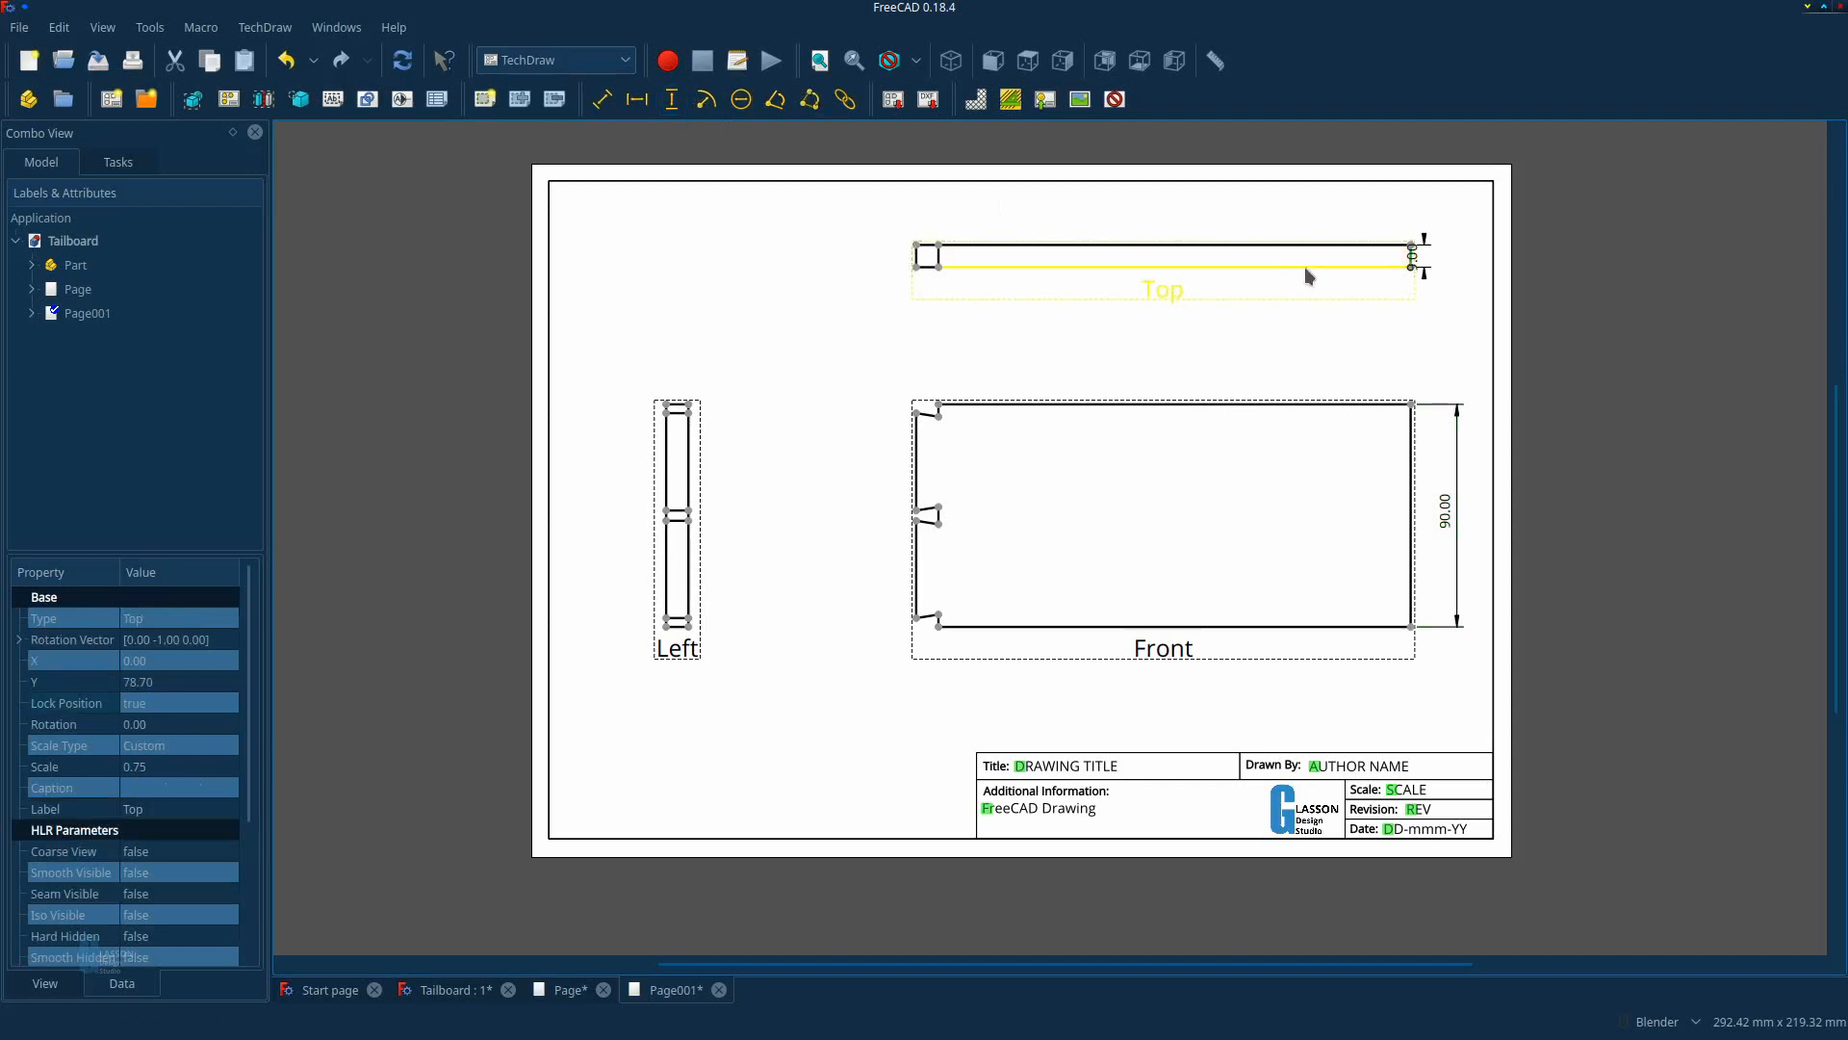
click(1413, 258)
drag(1424, 256, 1442, 308)
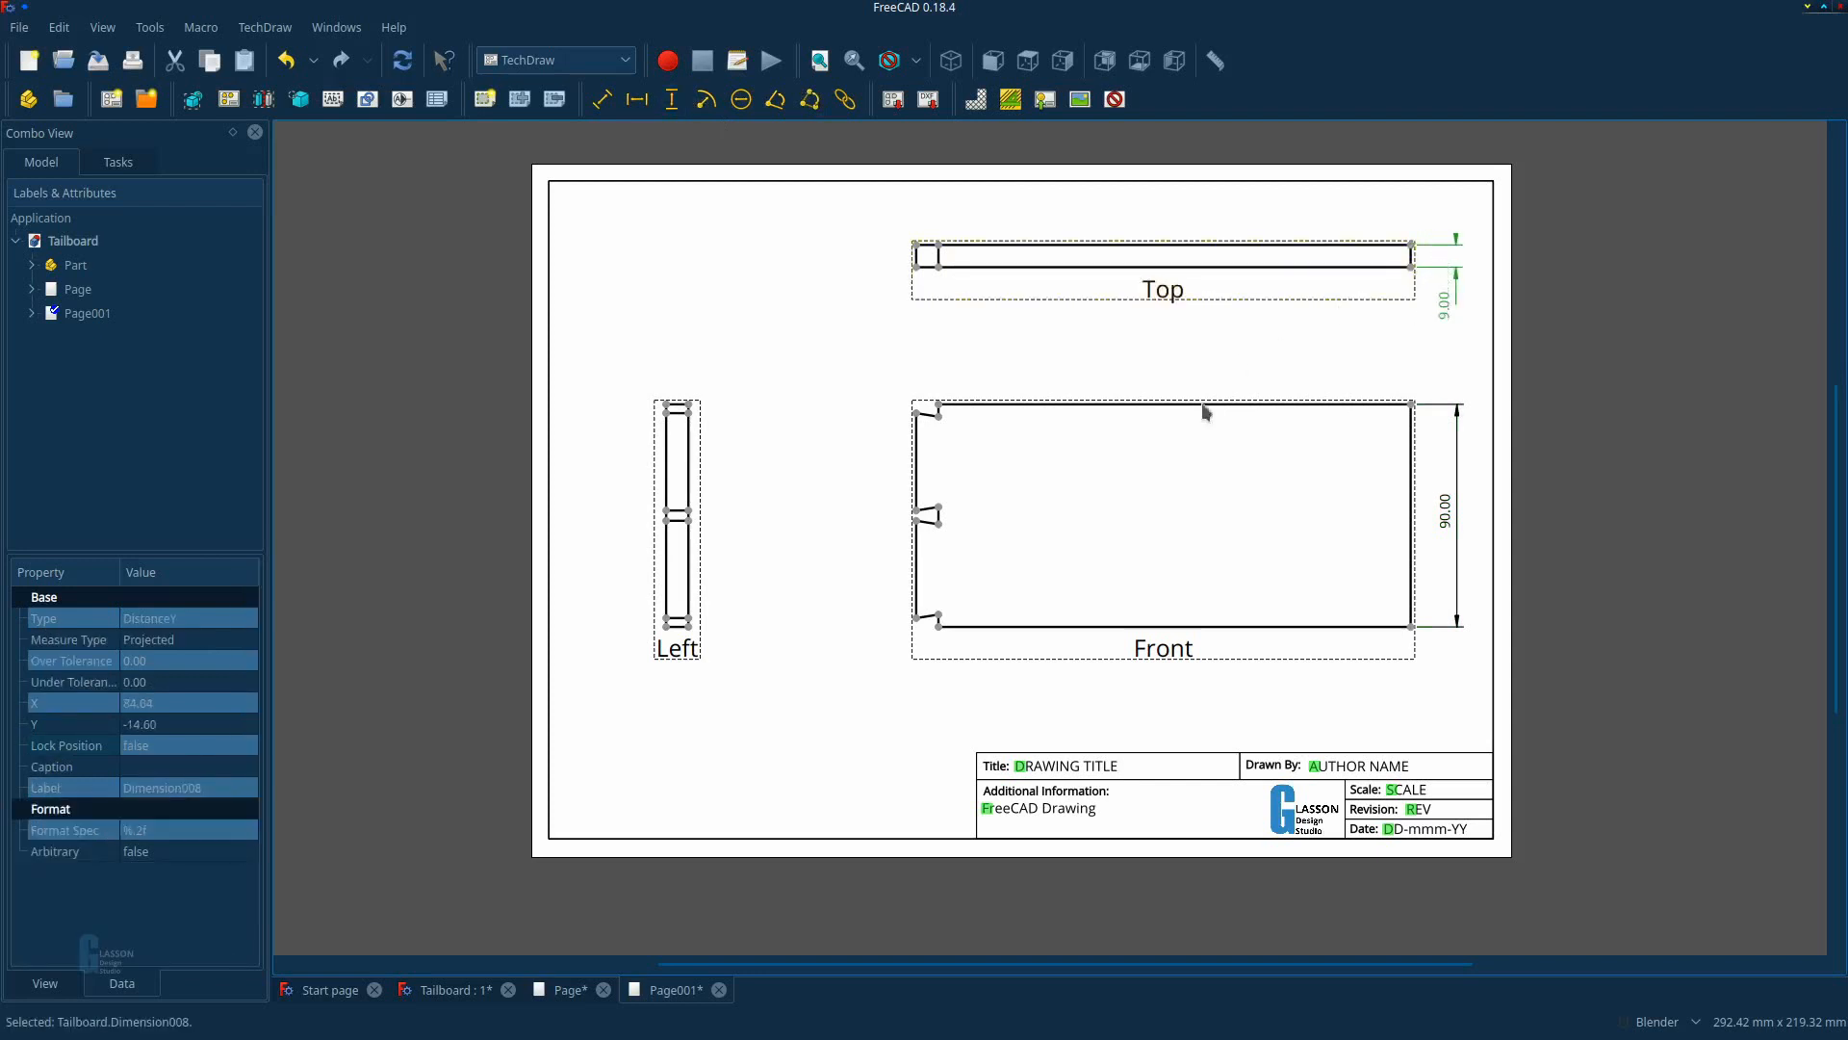
Dimension the Top view's overall length horizontally between its upper corners, place it above the view, and check the page without view frames.
click(917, 247)
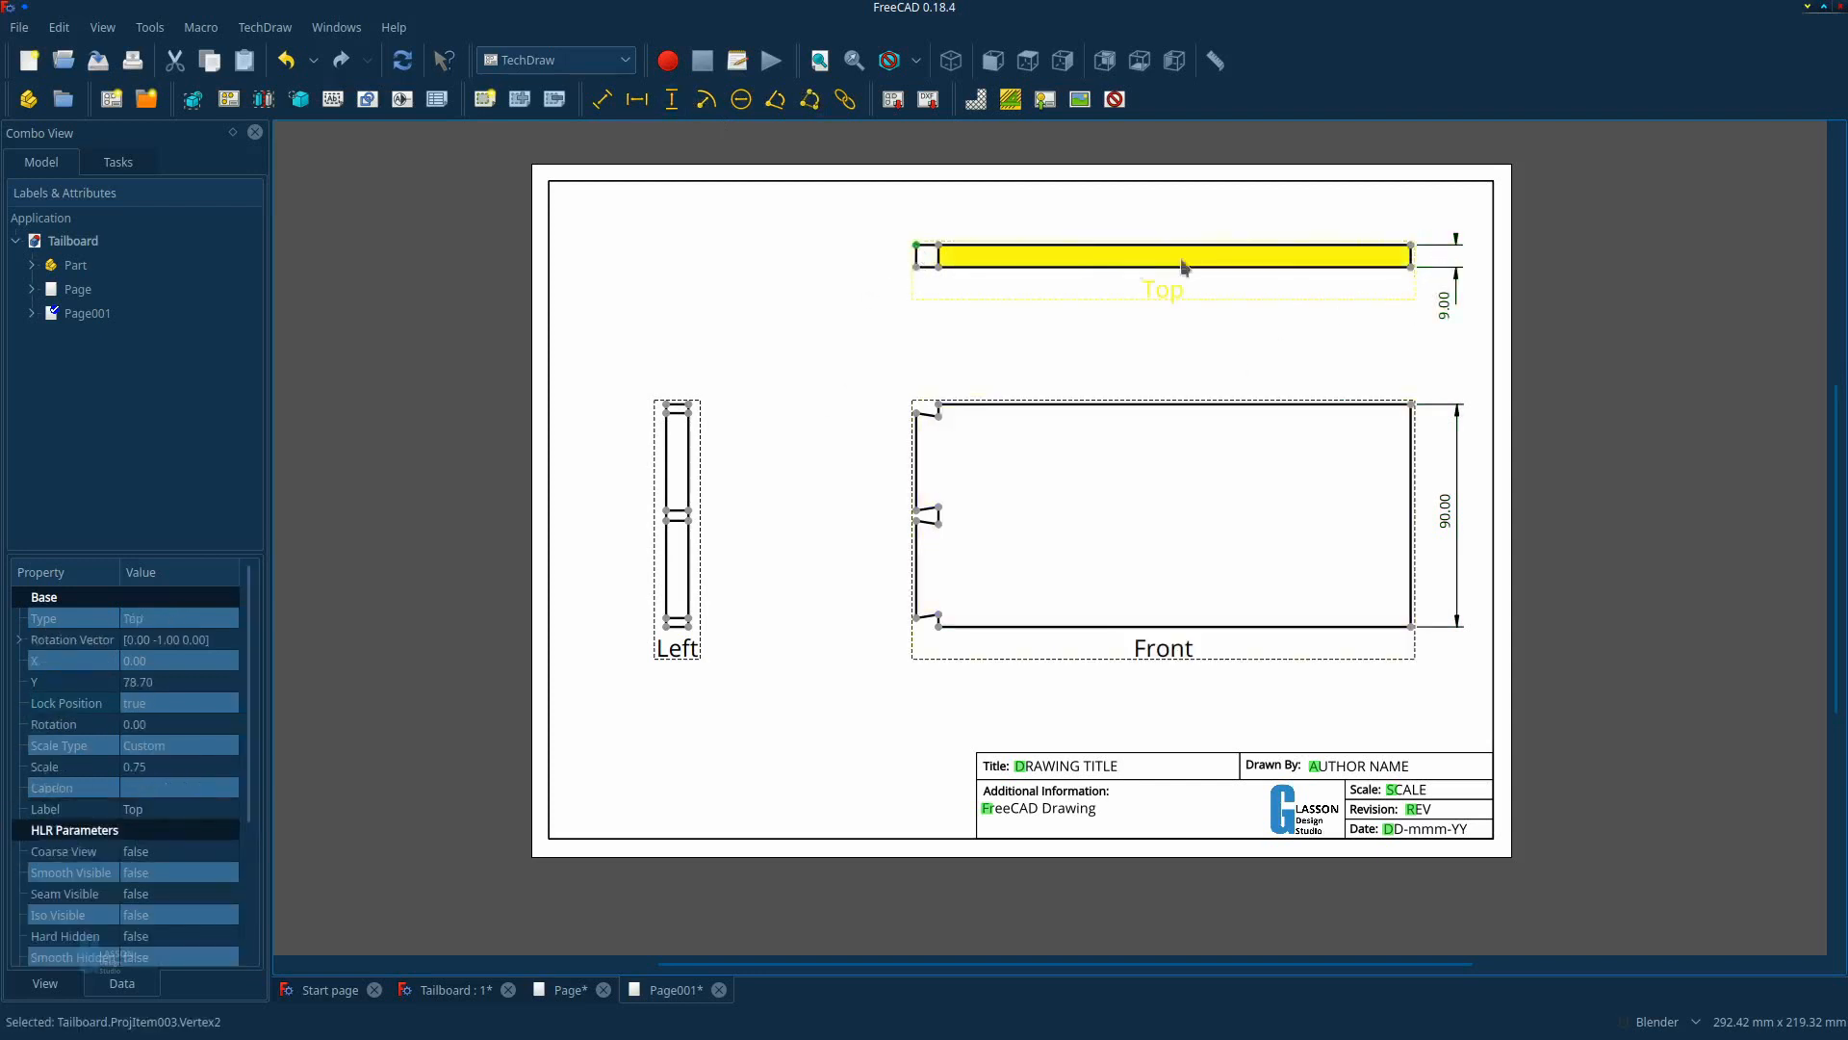
ctrl+click(1413, 246)
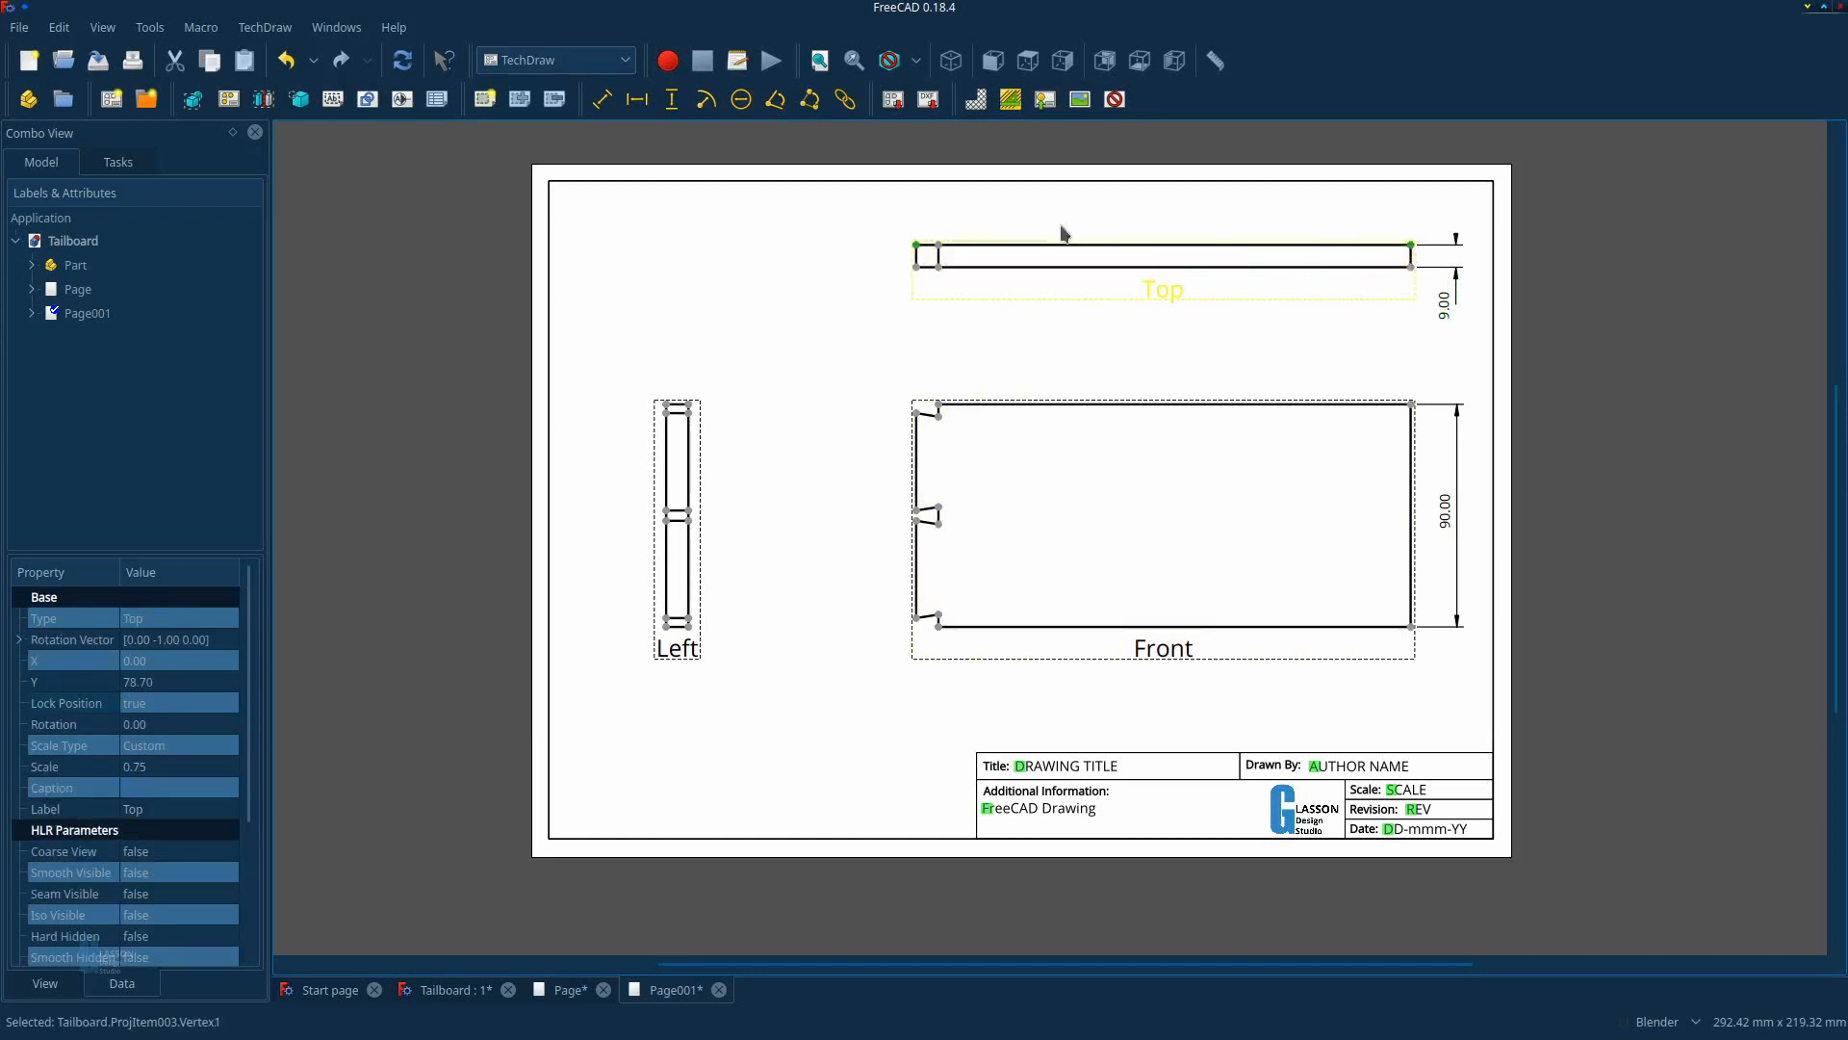
click(637, 99)
drag(1157, 252, 1165, 206)
click(778, 370)
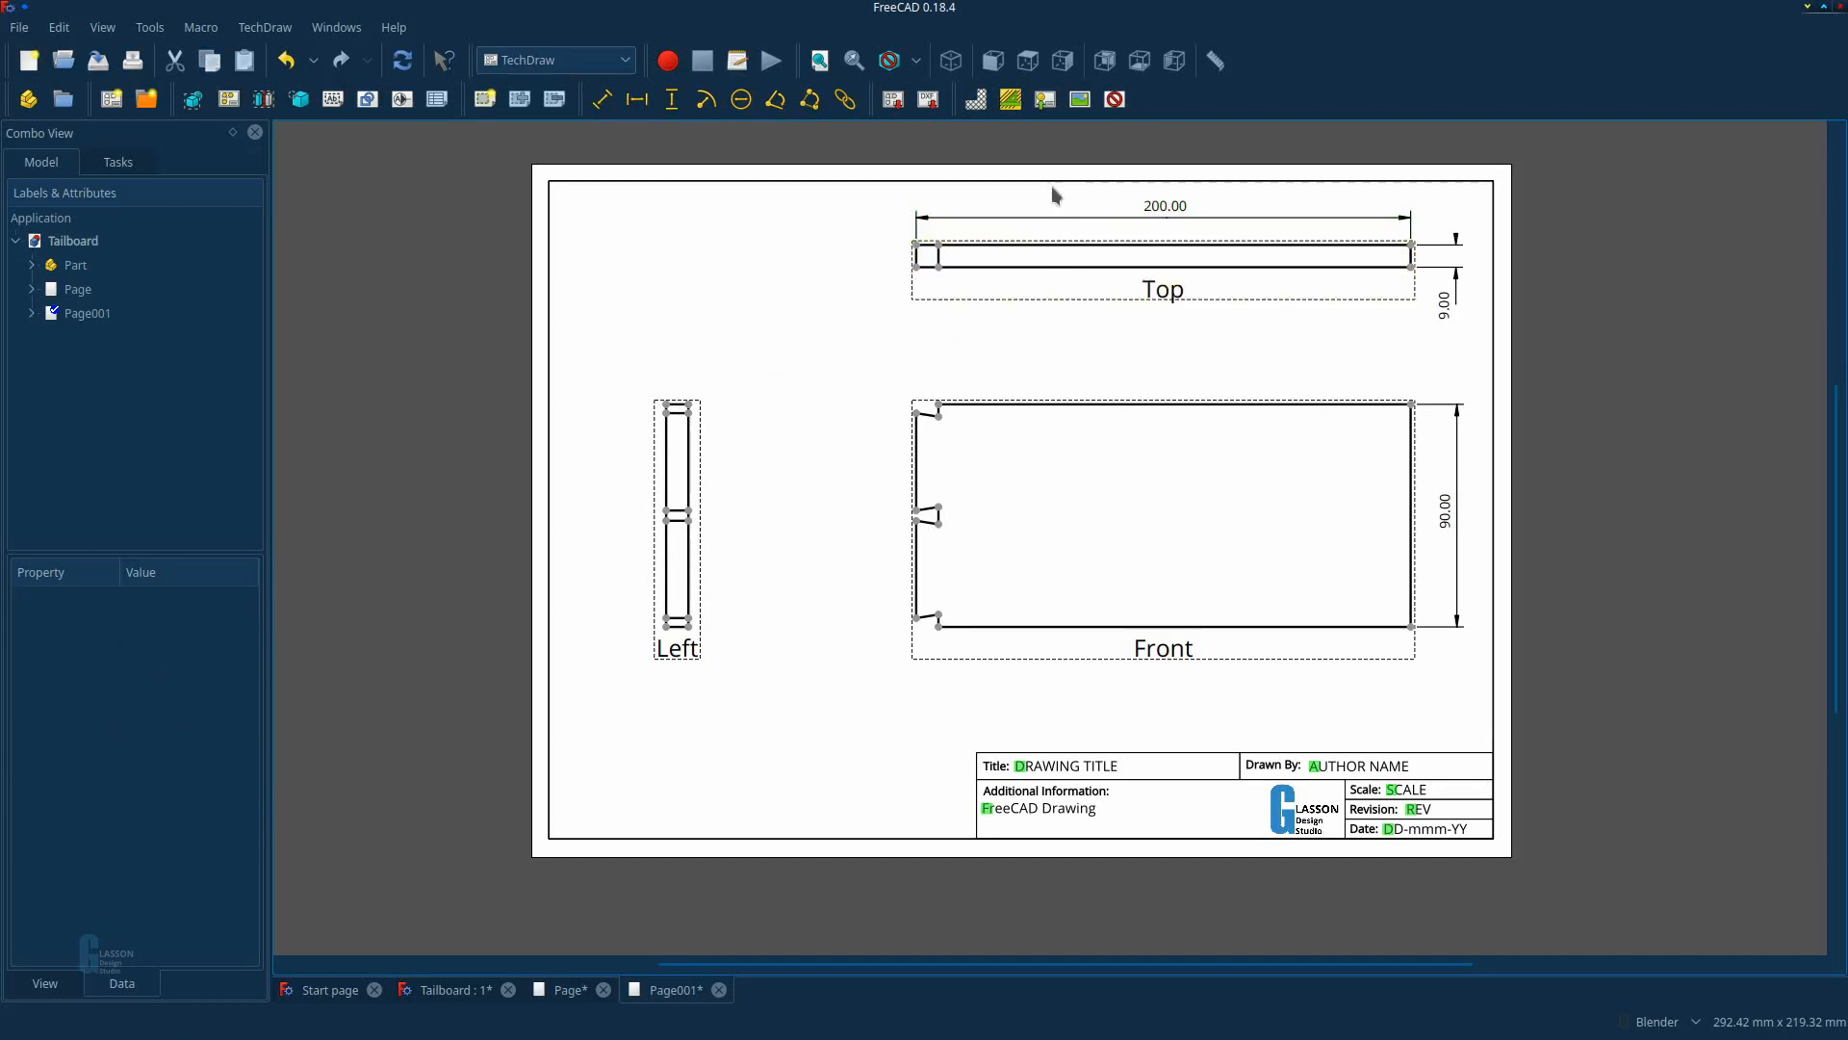
click(1114, 99)
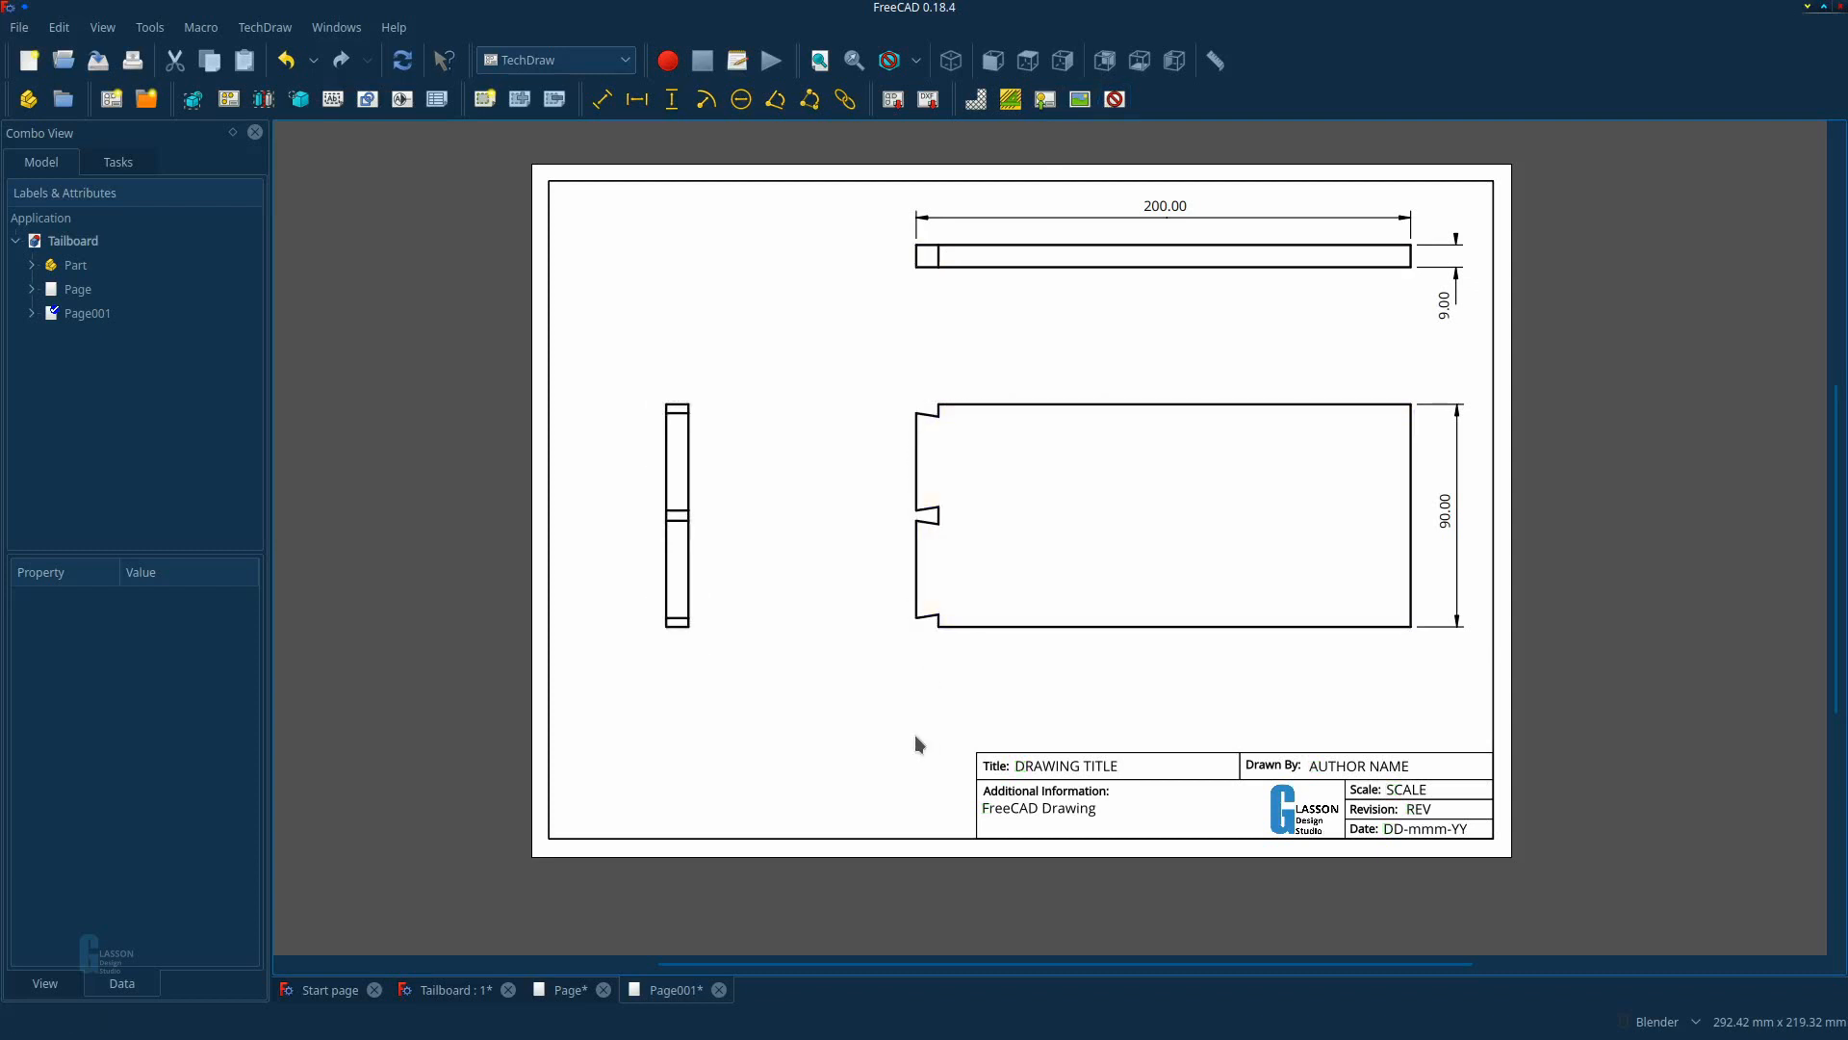
click(1114, 99)
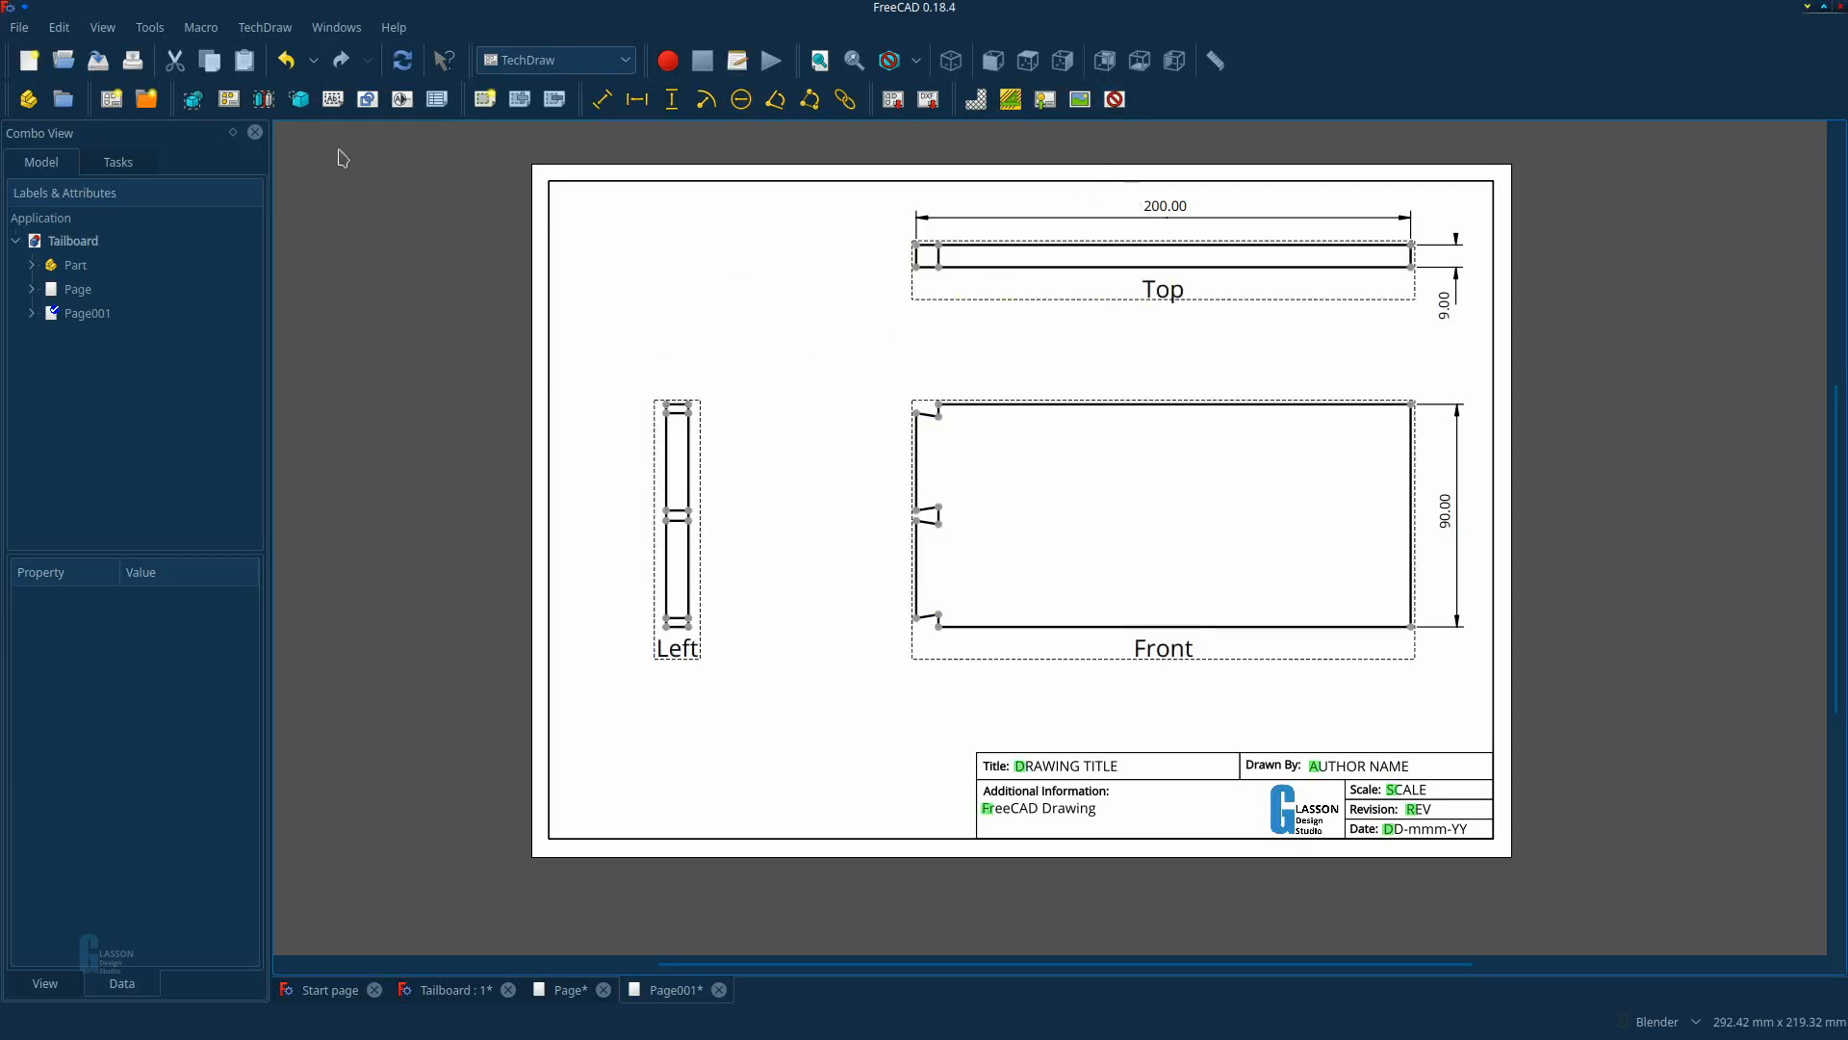
Insert an annotation between the Top and Front views and set its text to "Top View".
click(333, 100)
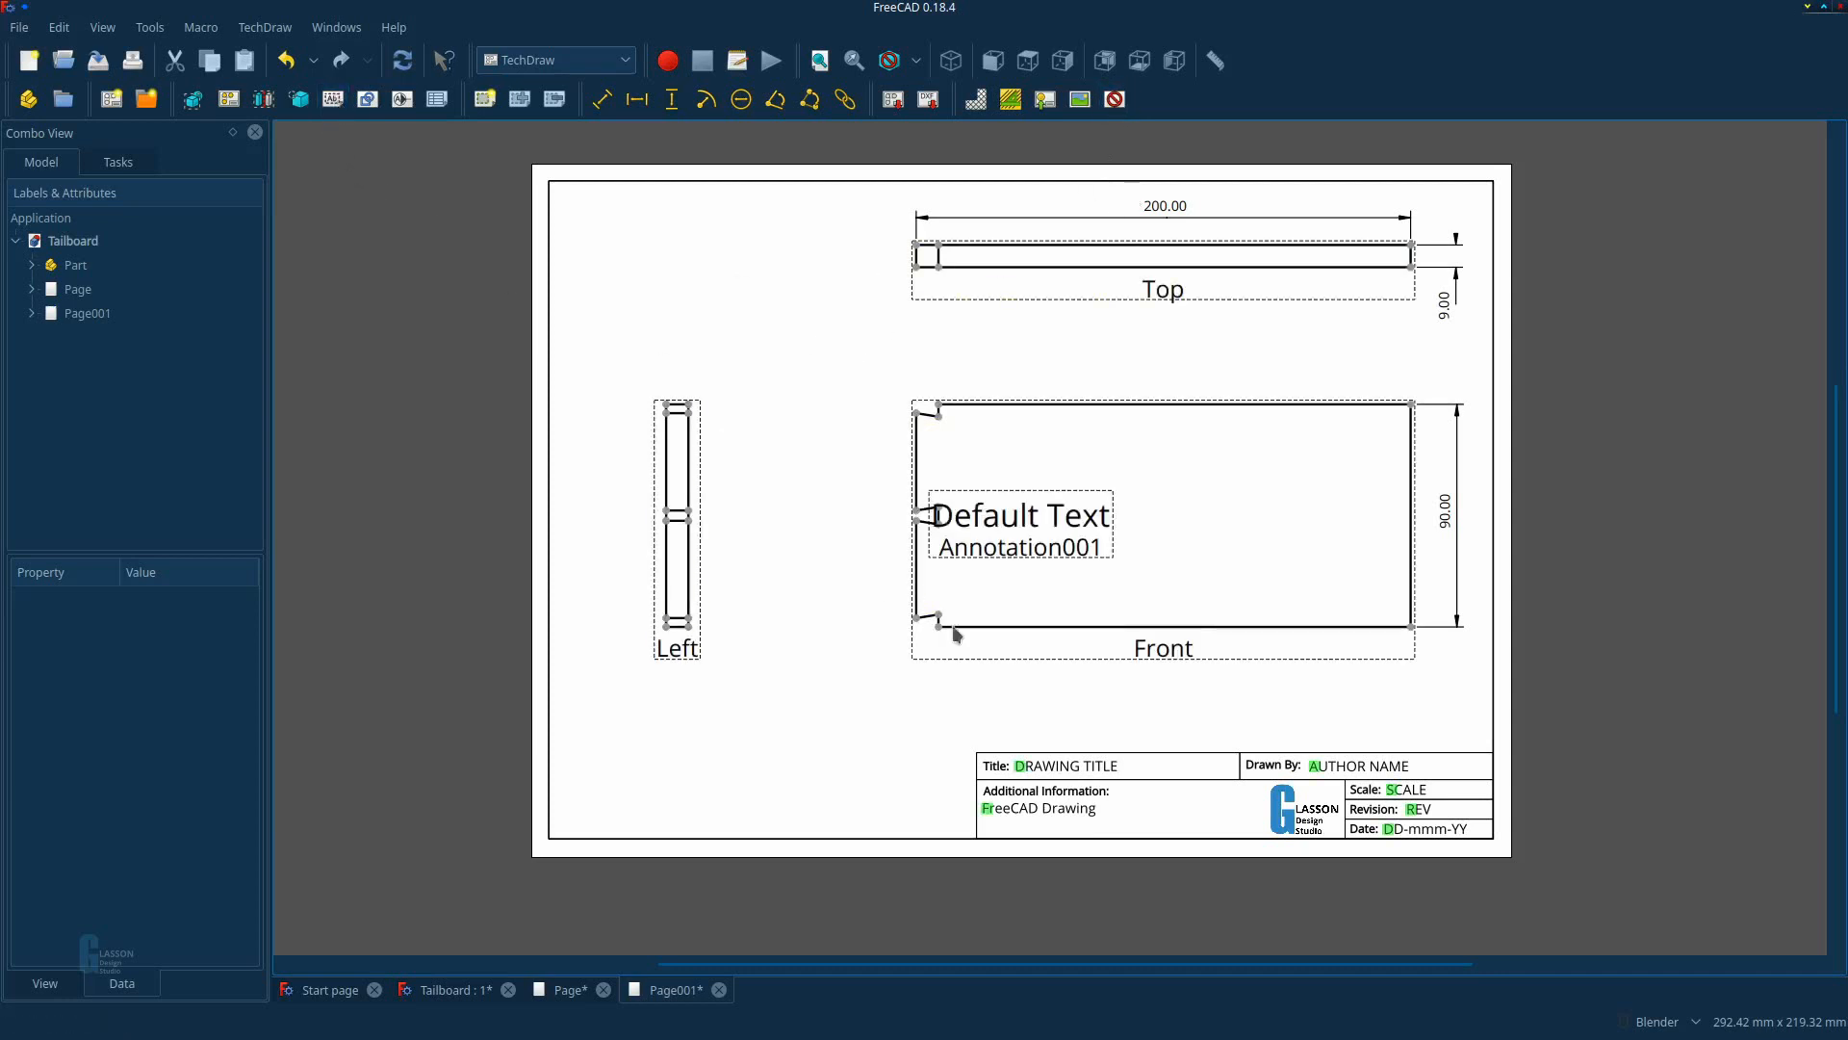
drag(984, 545, 1047, 350)
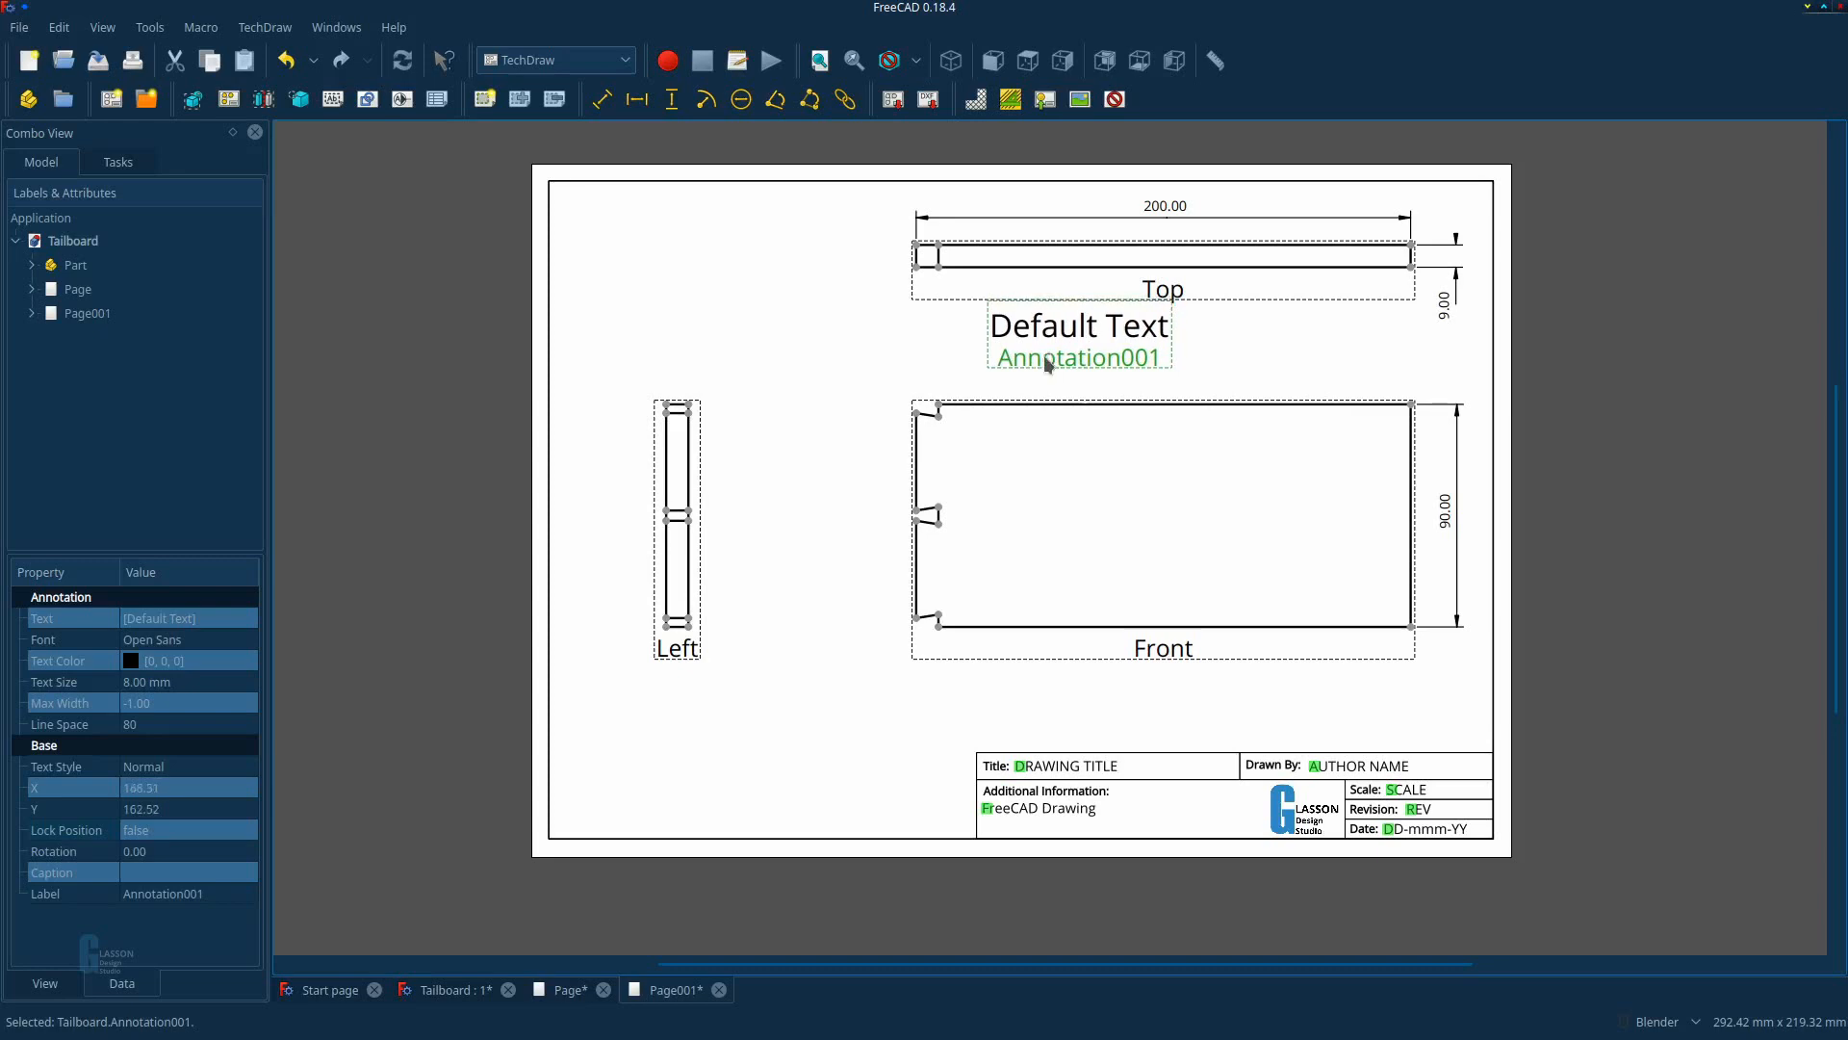
click(236, 618)
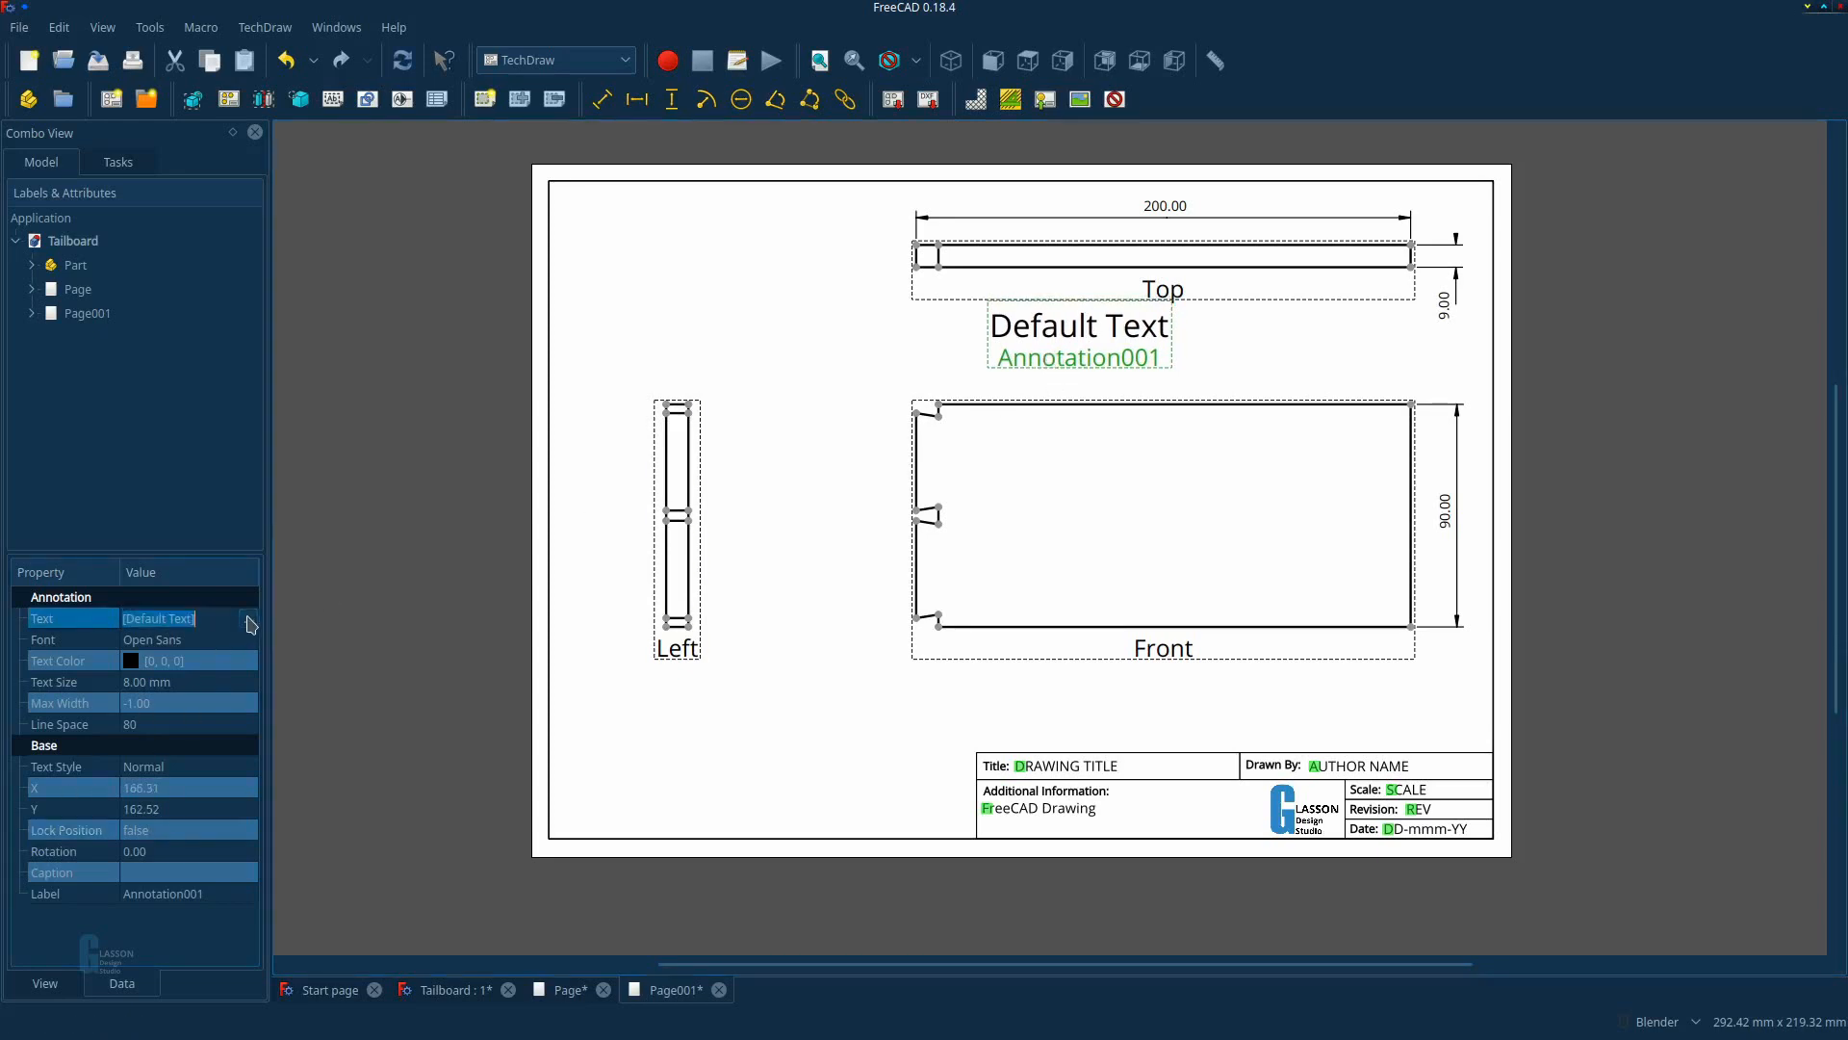
click(247, 618)
double_click(916, 400)
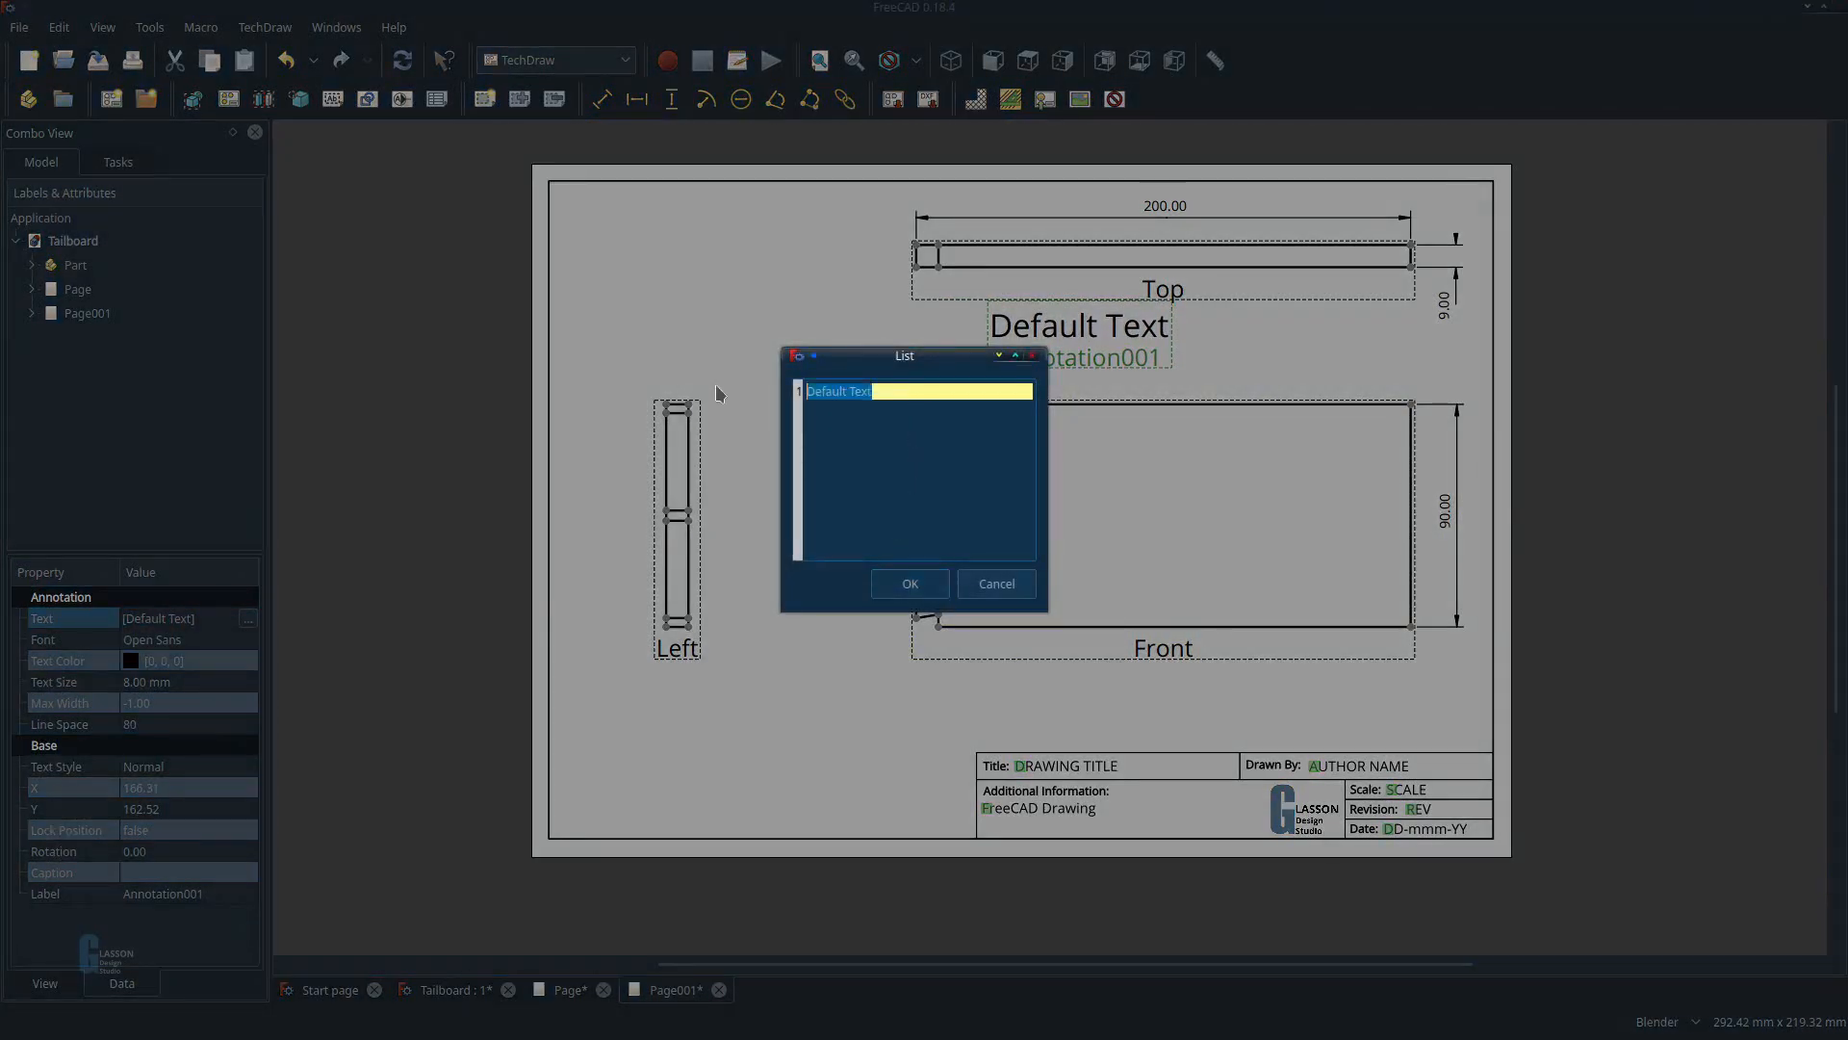
text(Top View)
click(885, 583)
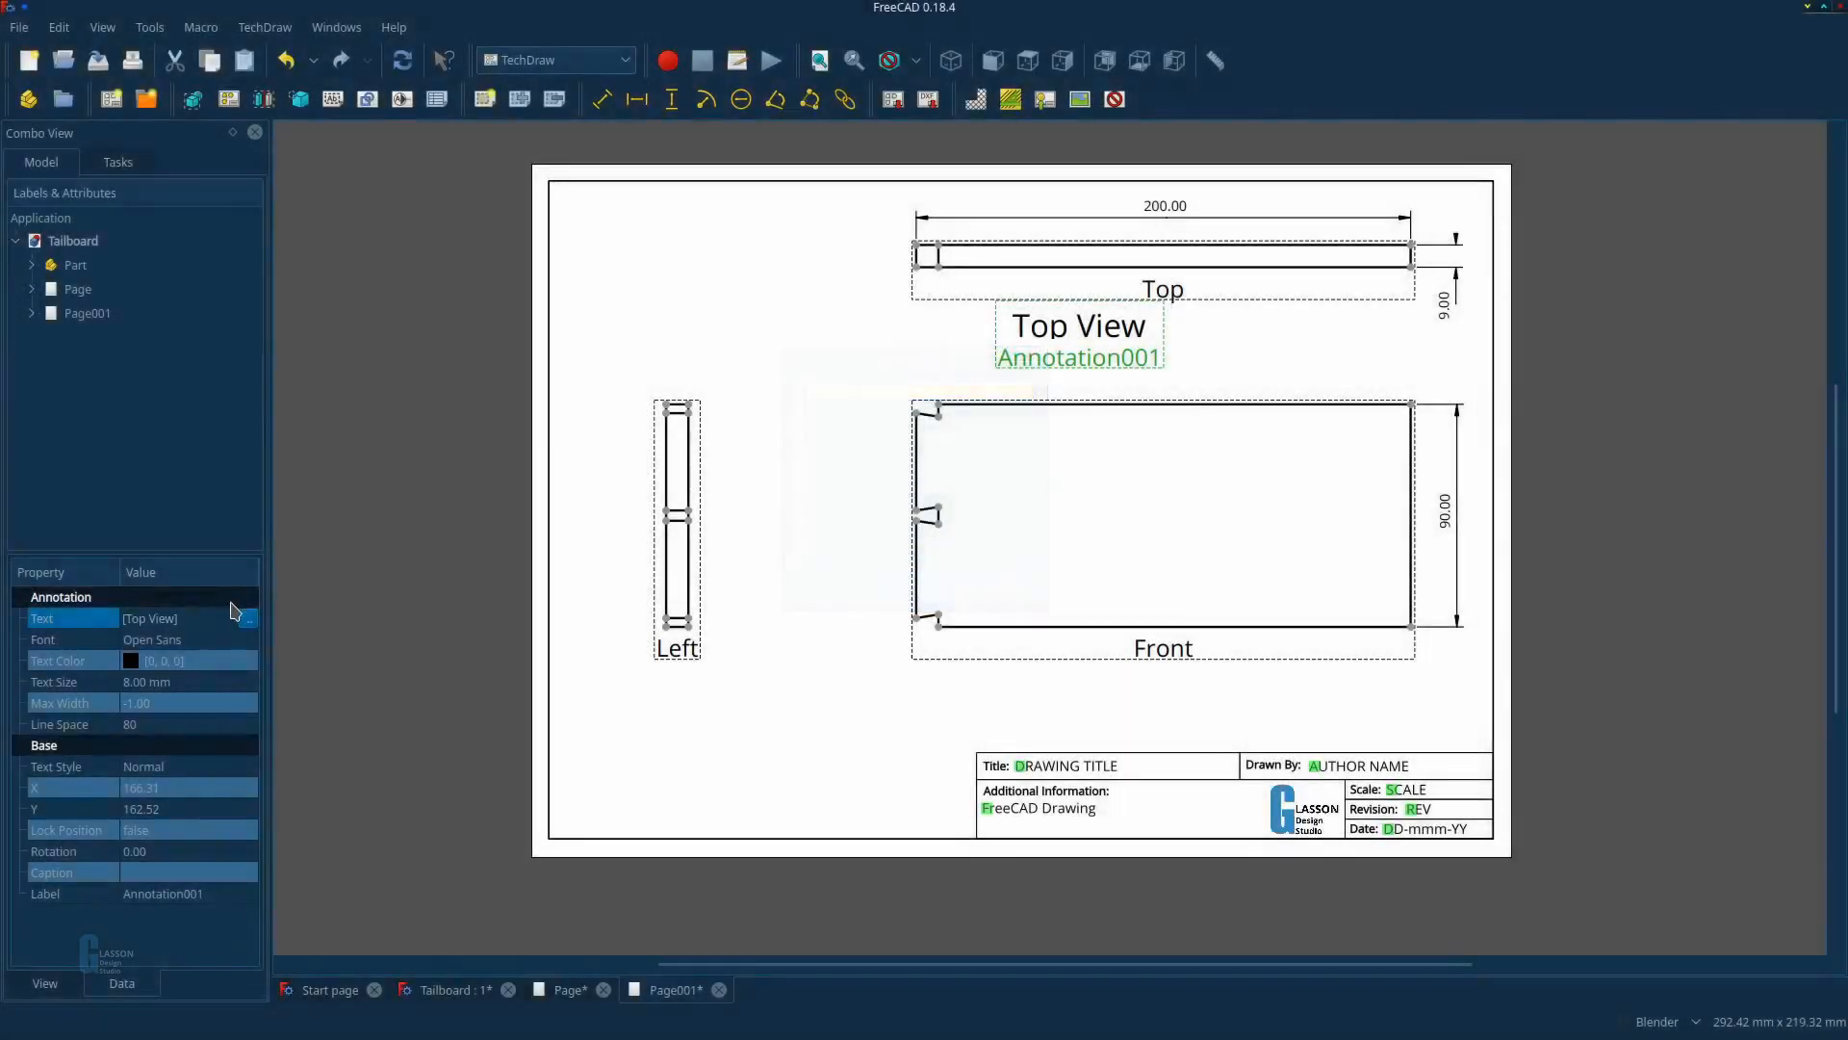
Set the "Top View" annotation's text size to 4 mm and move it directly beneath the Top view.
click(141, 681)
text(4)
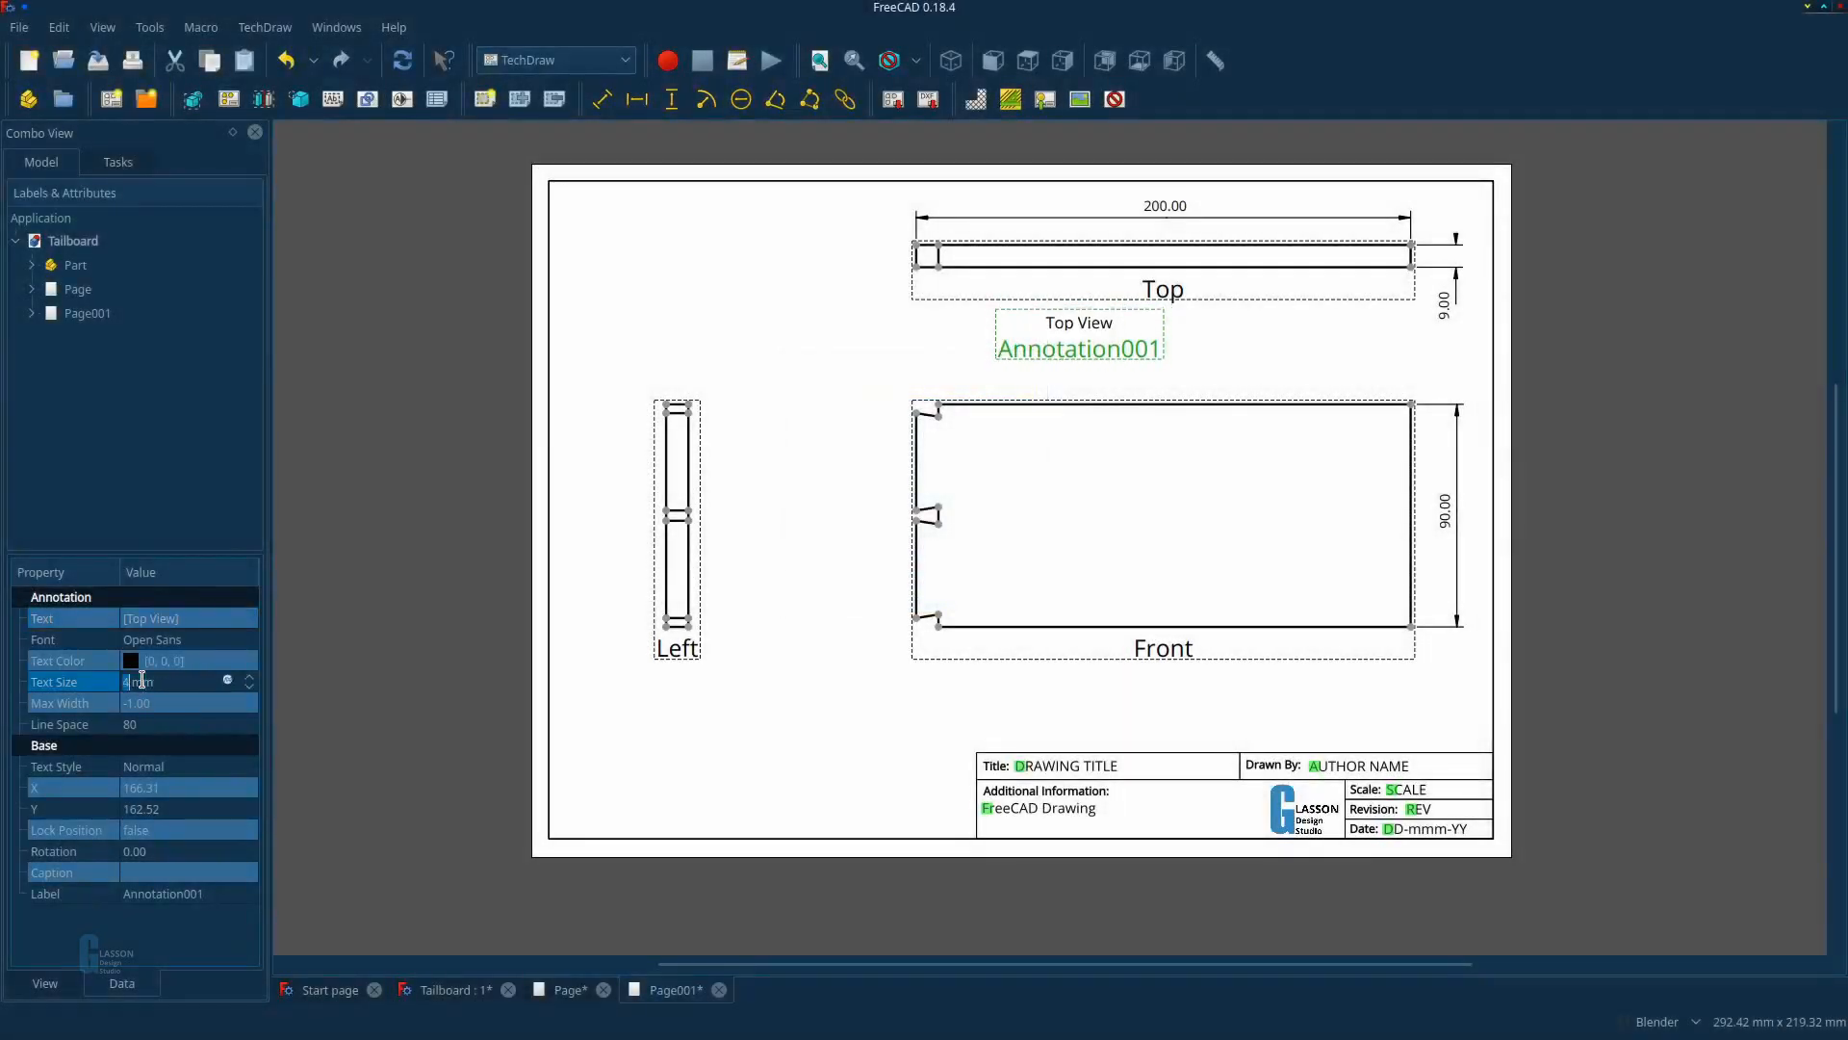
scroll(141, 680, down, 1)
scroll(142, 681, up, 1)
scroll(142, 681, down, 1)
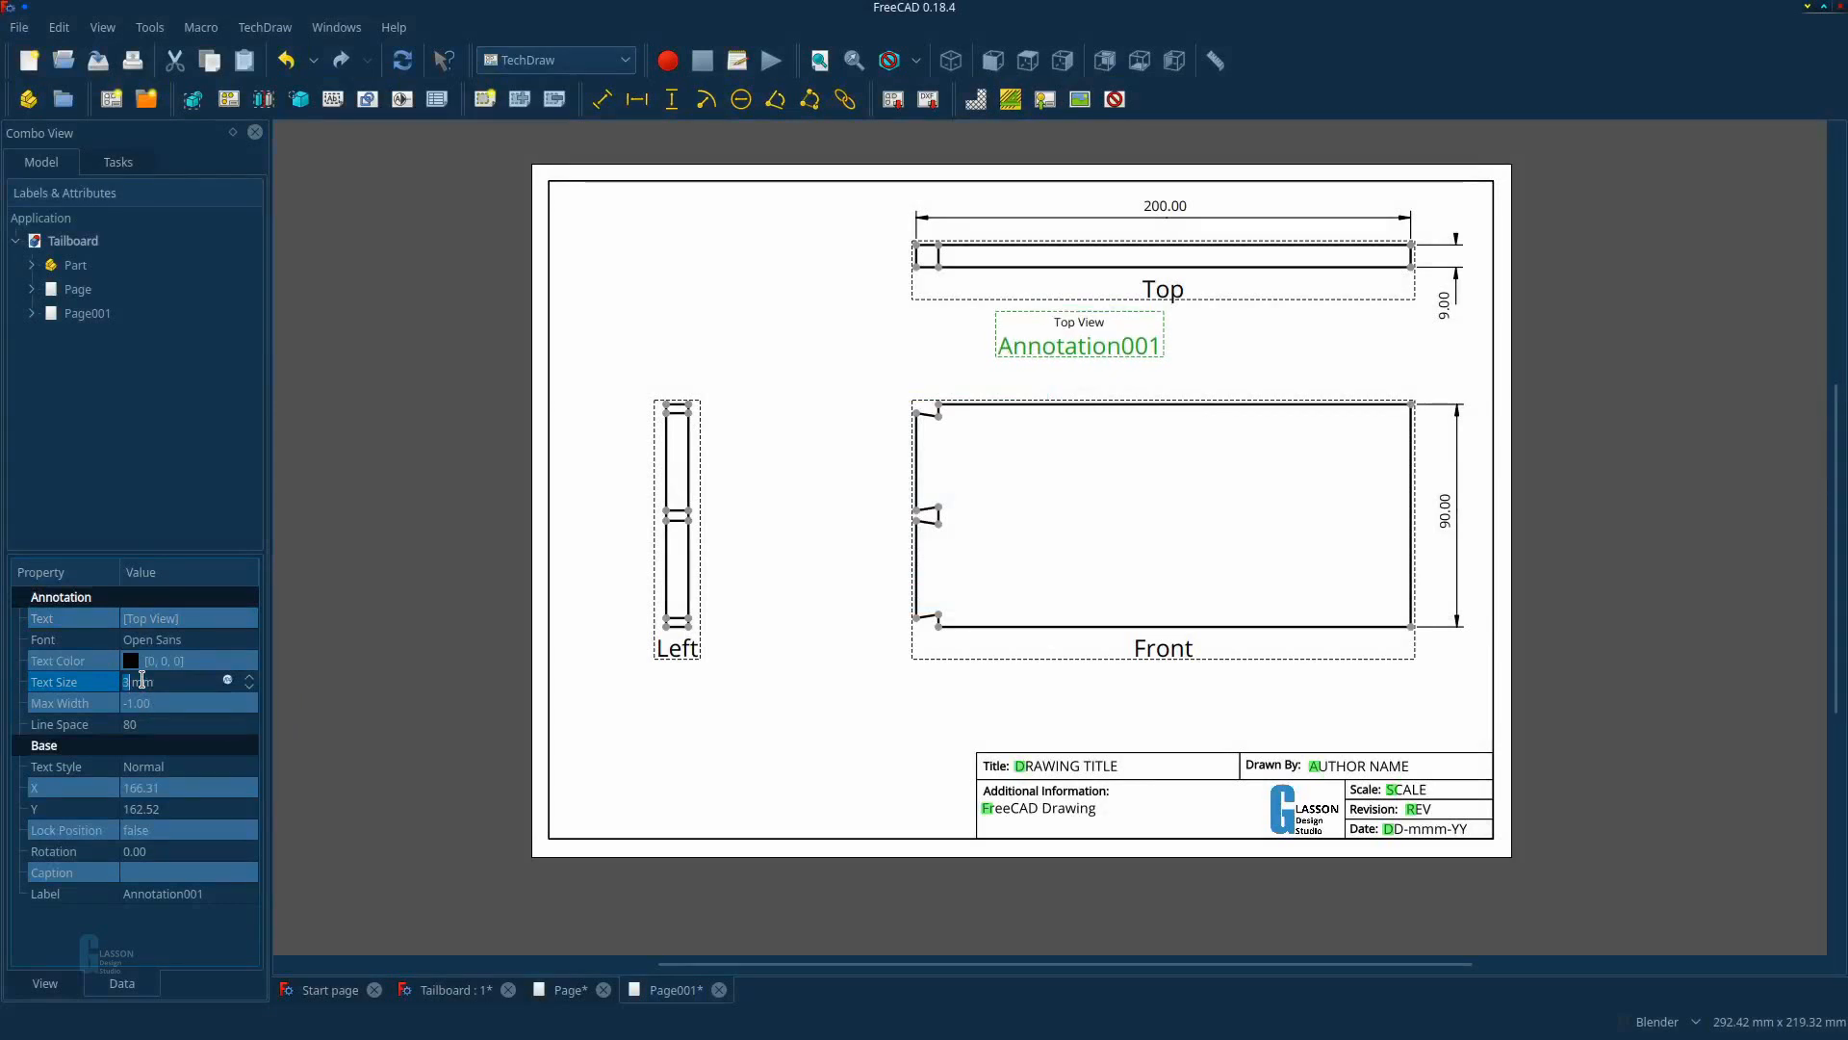
scroll(141, 681, up, 1)
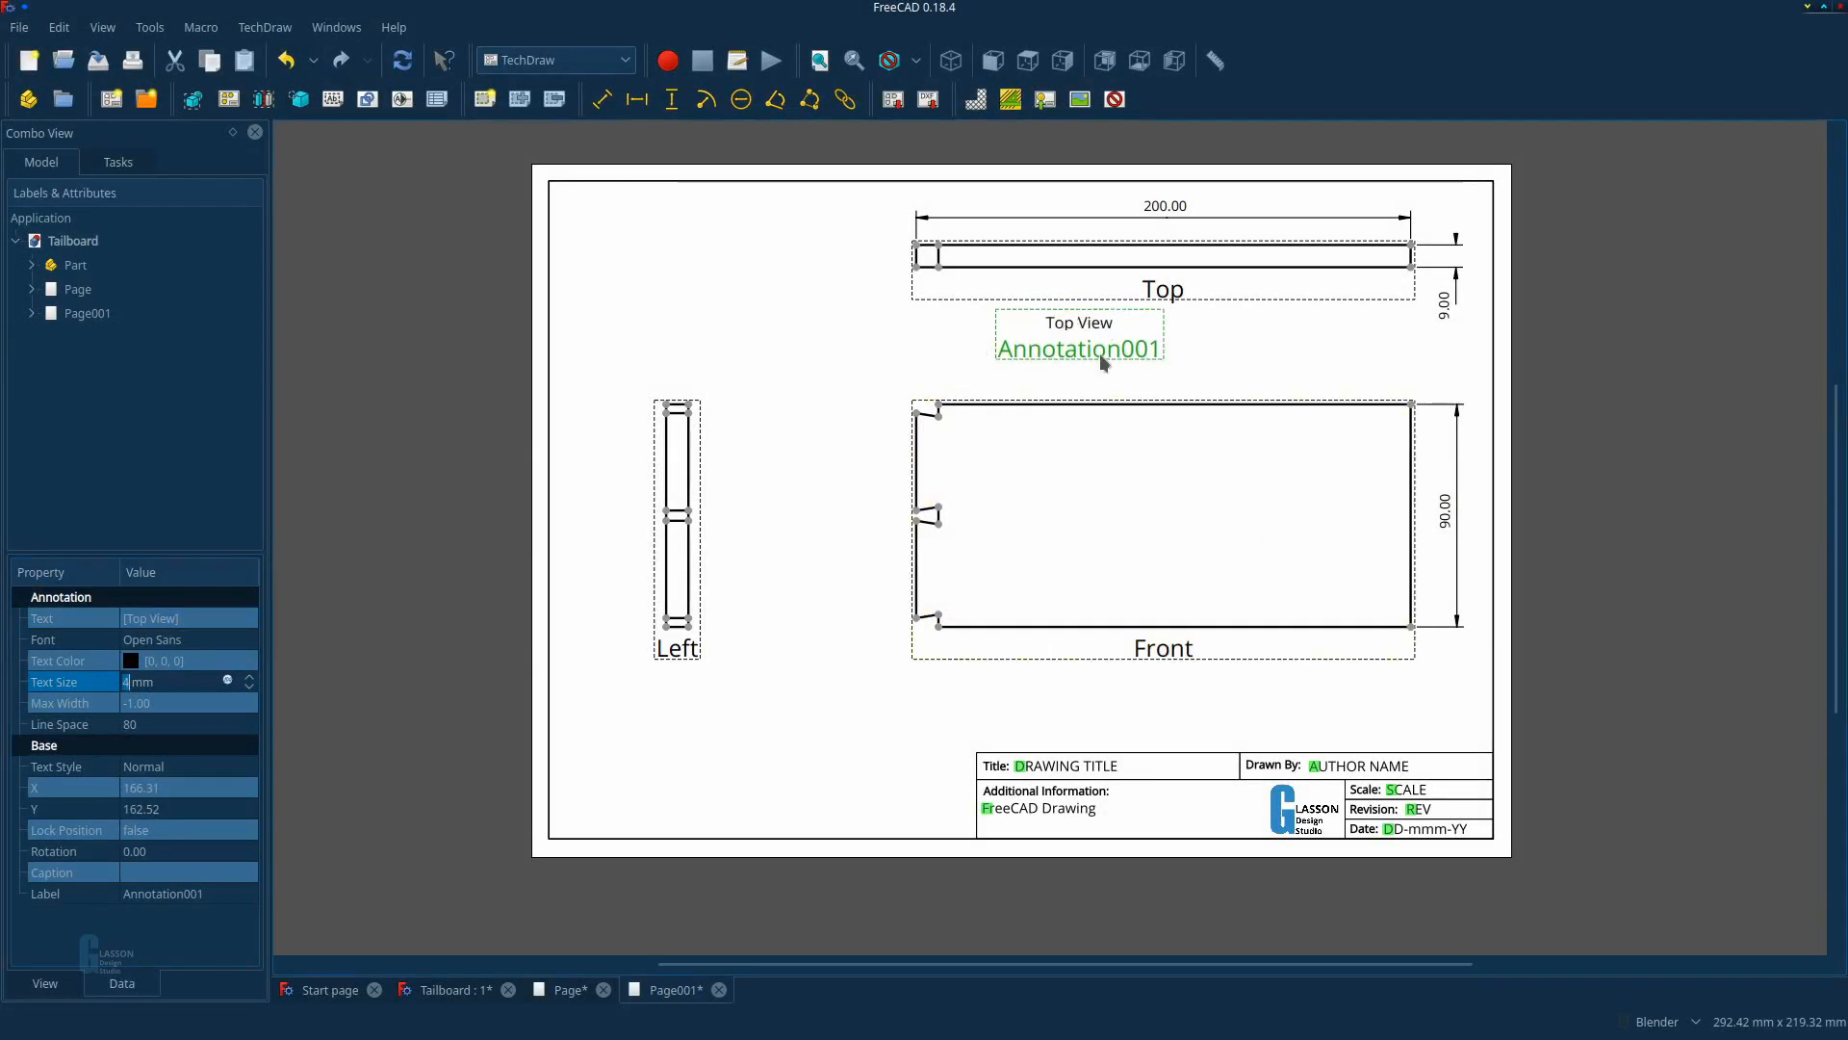
drag(1104, 362, 1099, 330)
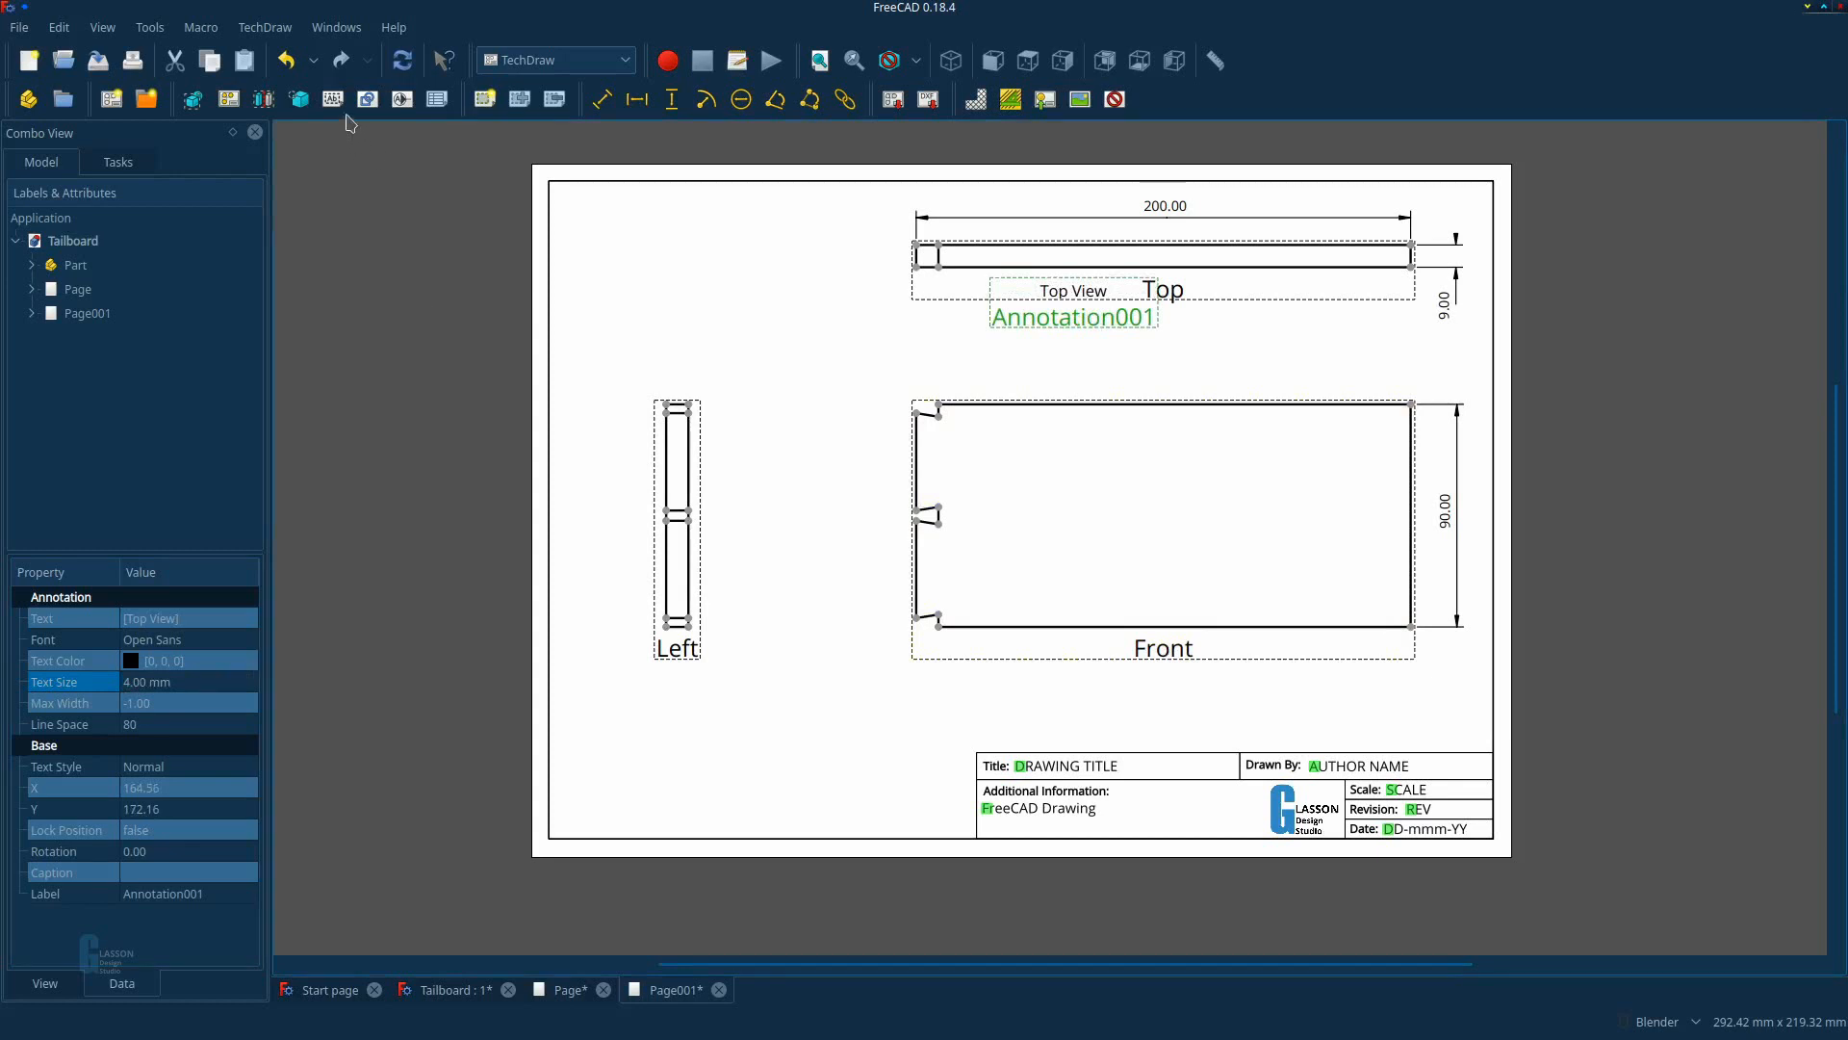
Insert another annotation below the Front view and set its text to "Front View".
click(333, 99)
mouse_move(1002, 549)
mouse_down()
mouse_move(1143, 714)
mouse_move(1049, 728)
mouse_up()
click(228, 618)
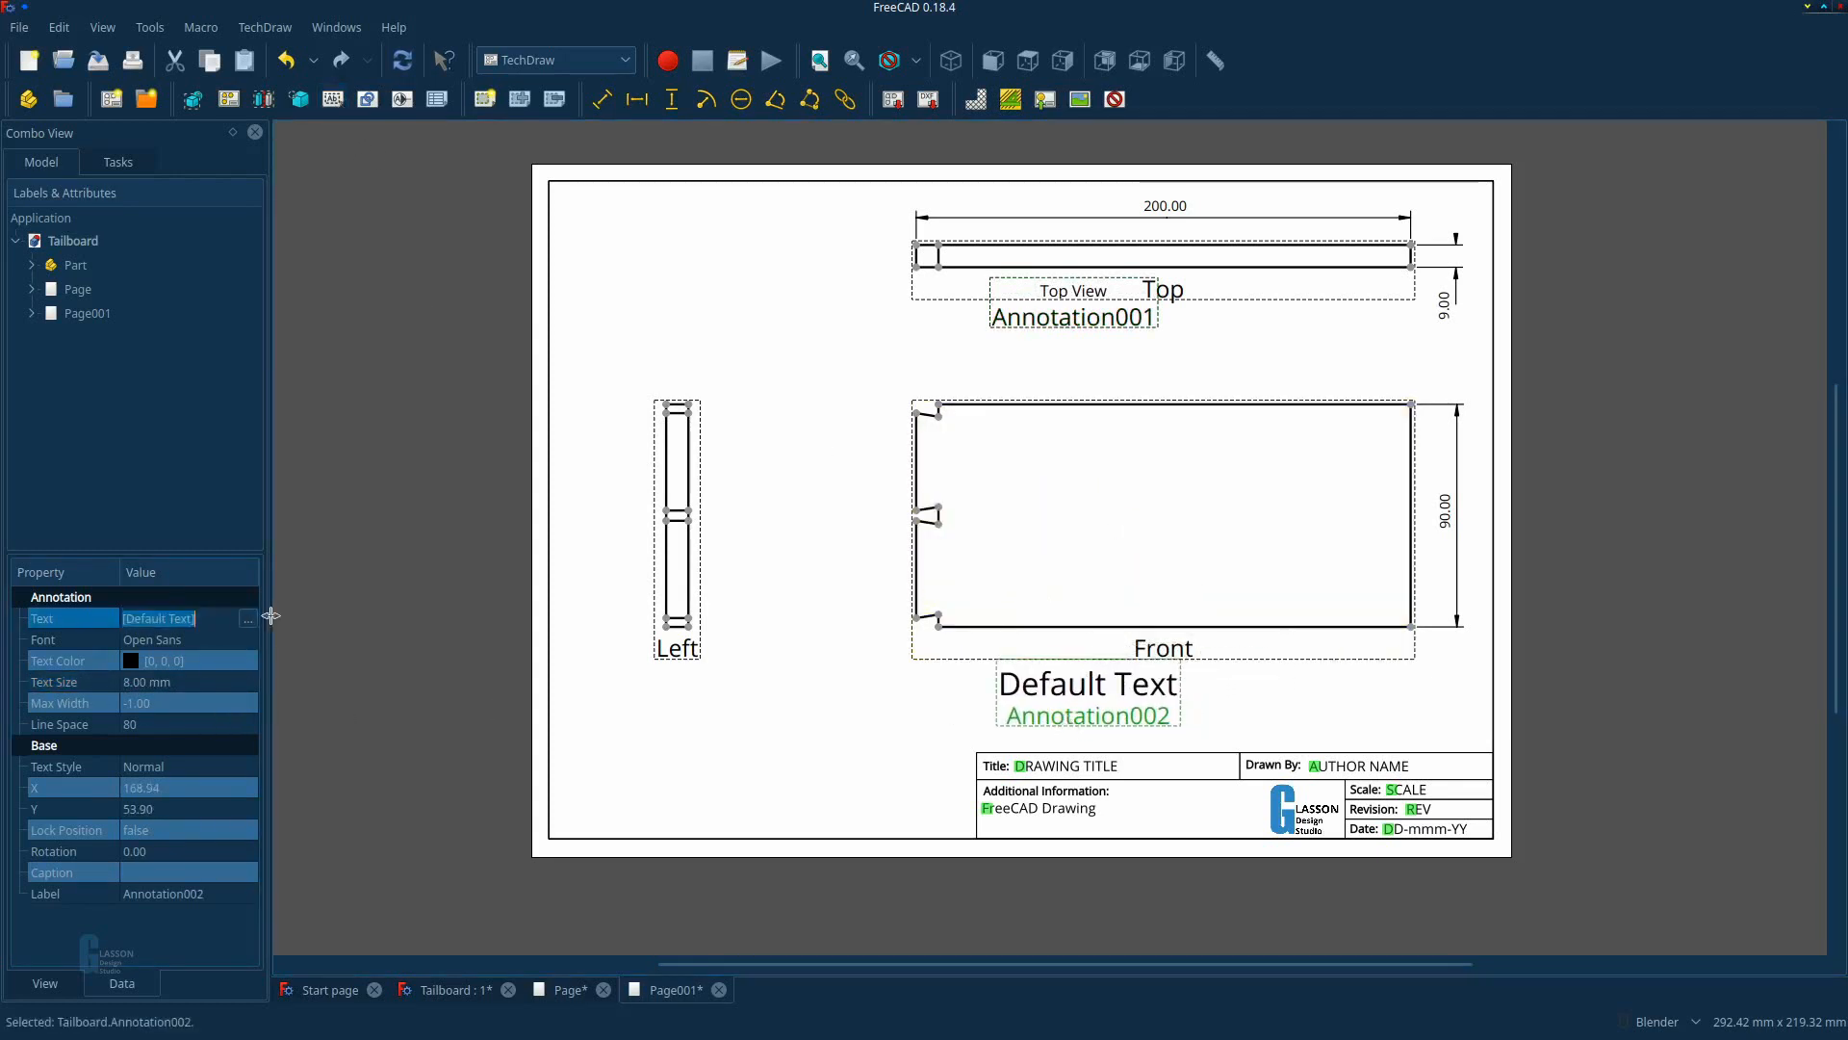
click(247, 618)
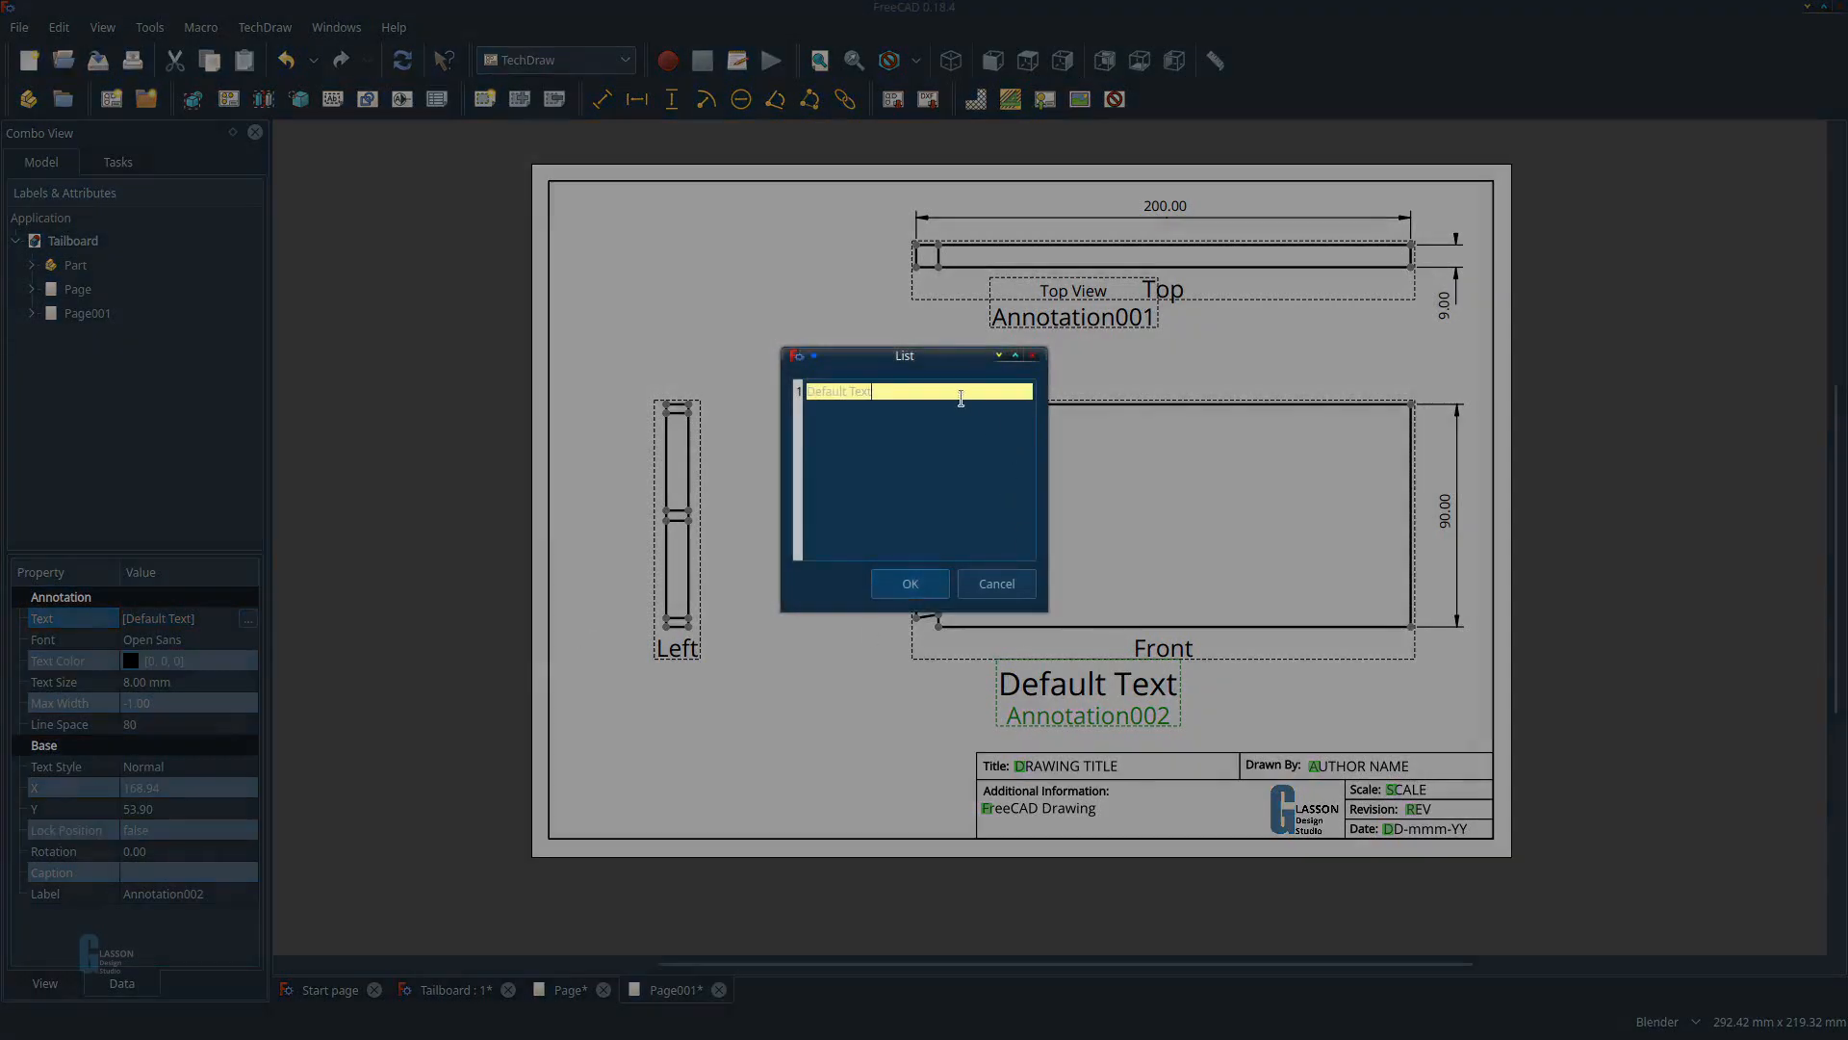
drag(961, 399, 780, 383)
key(BackSpace)
text(Front View)
click(911, 582)
Set the "Front View" annotation's text size to 4 mm and move it directly beneath the Front view.
click(142, 686)
scroll(142, 685, down, 4)
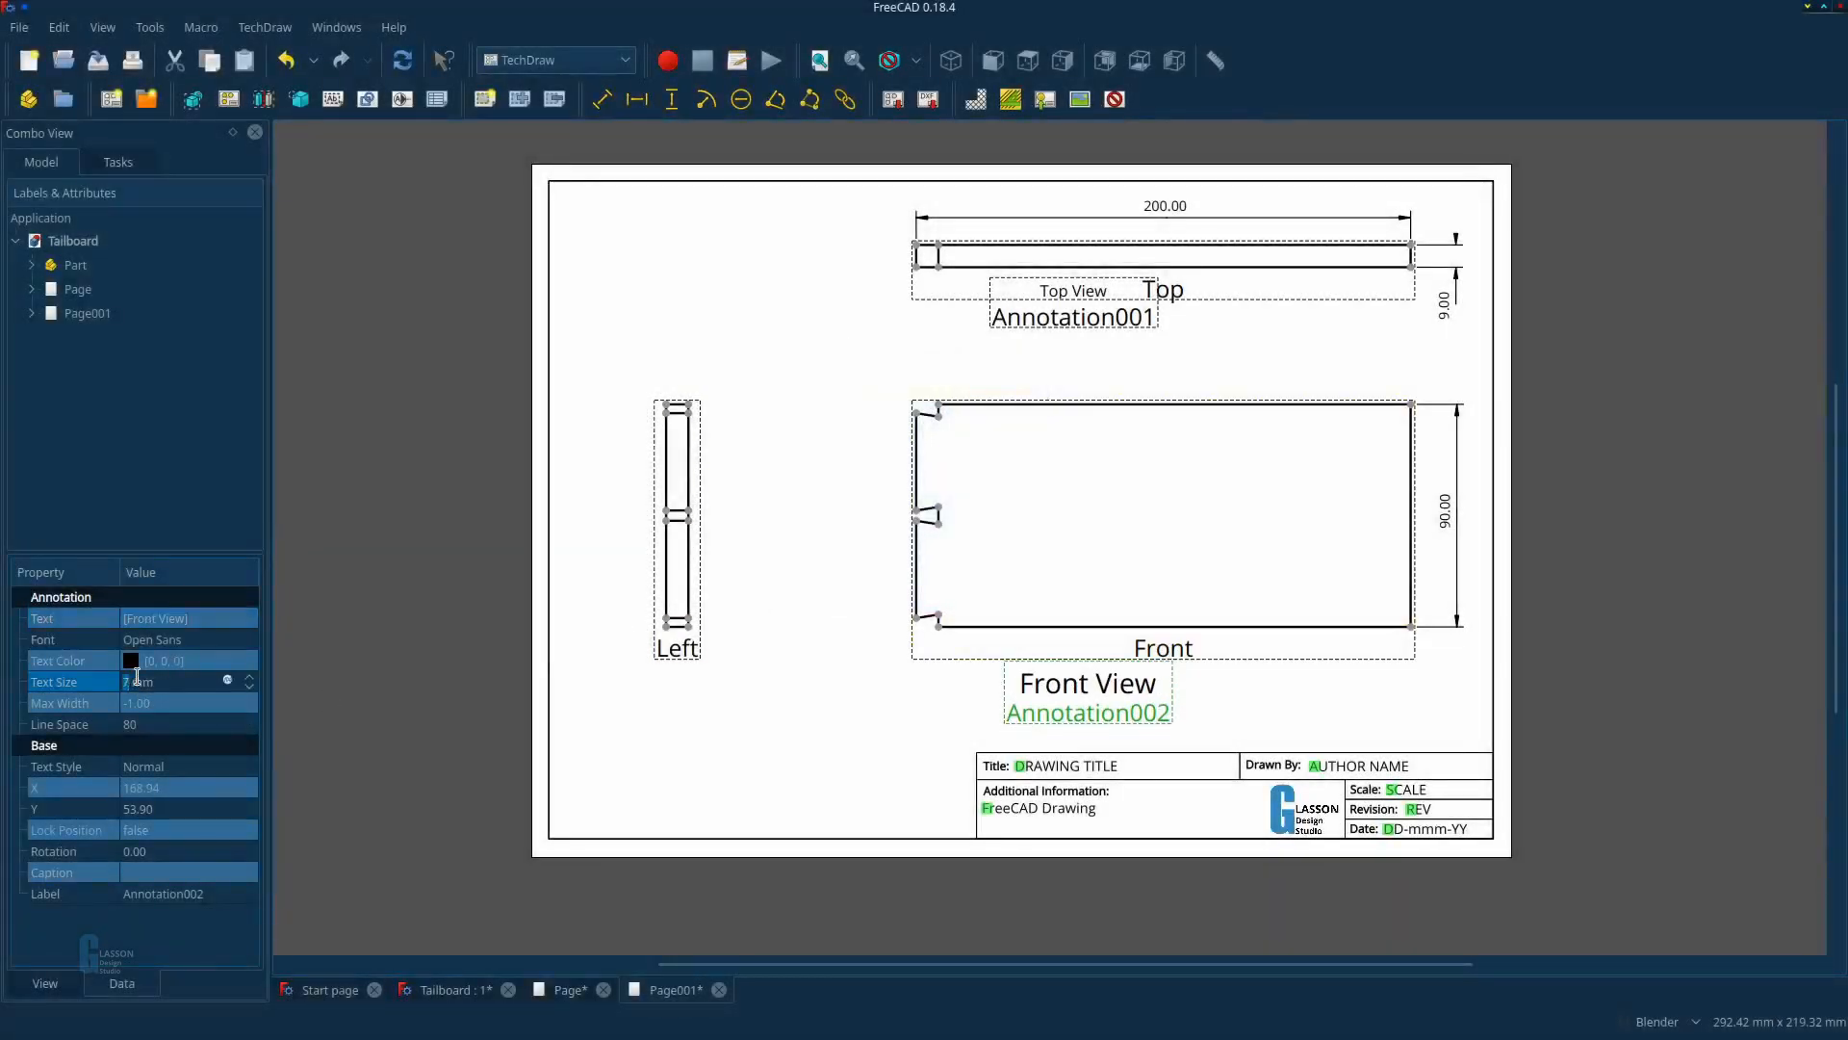
click(910, 735)
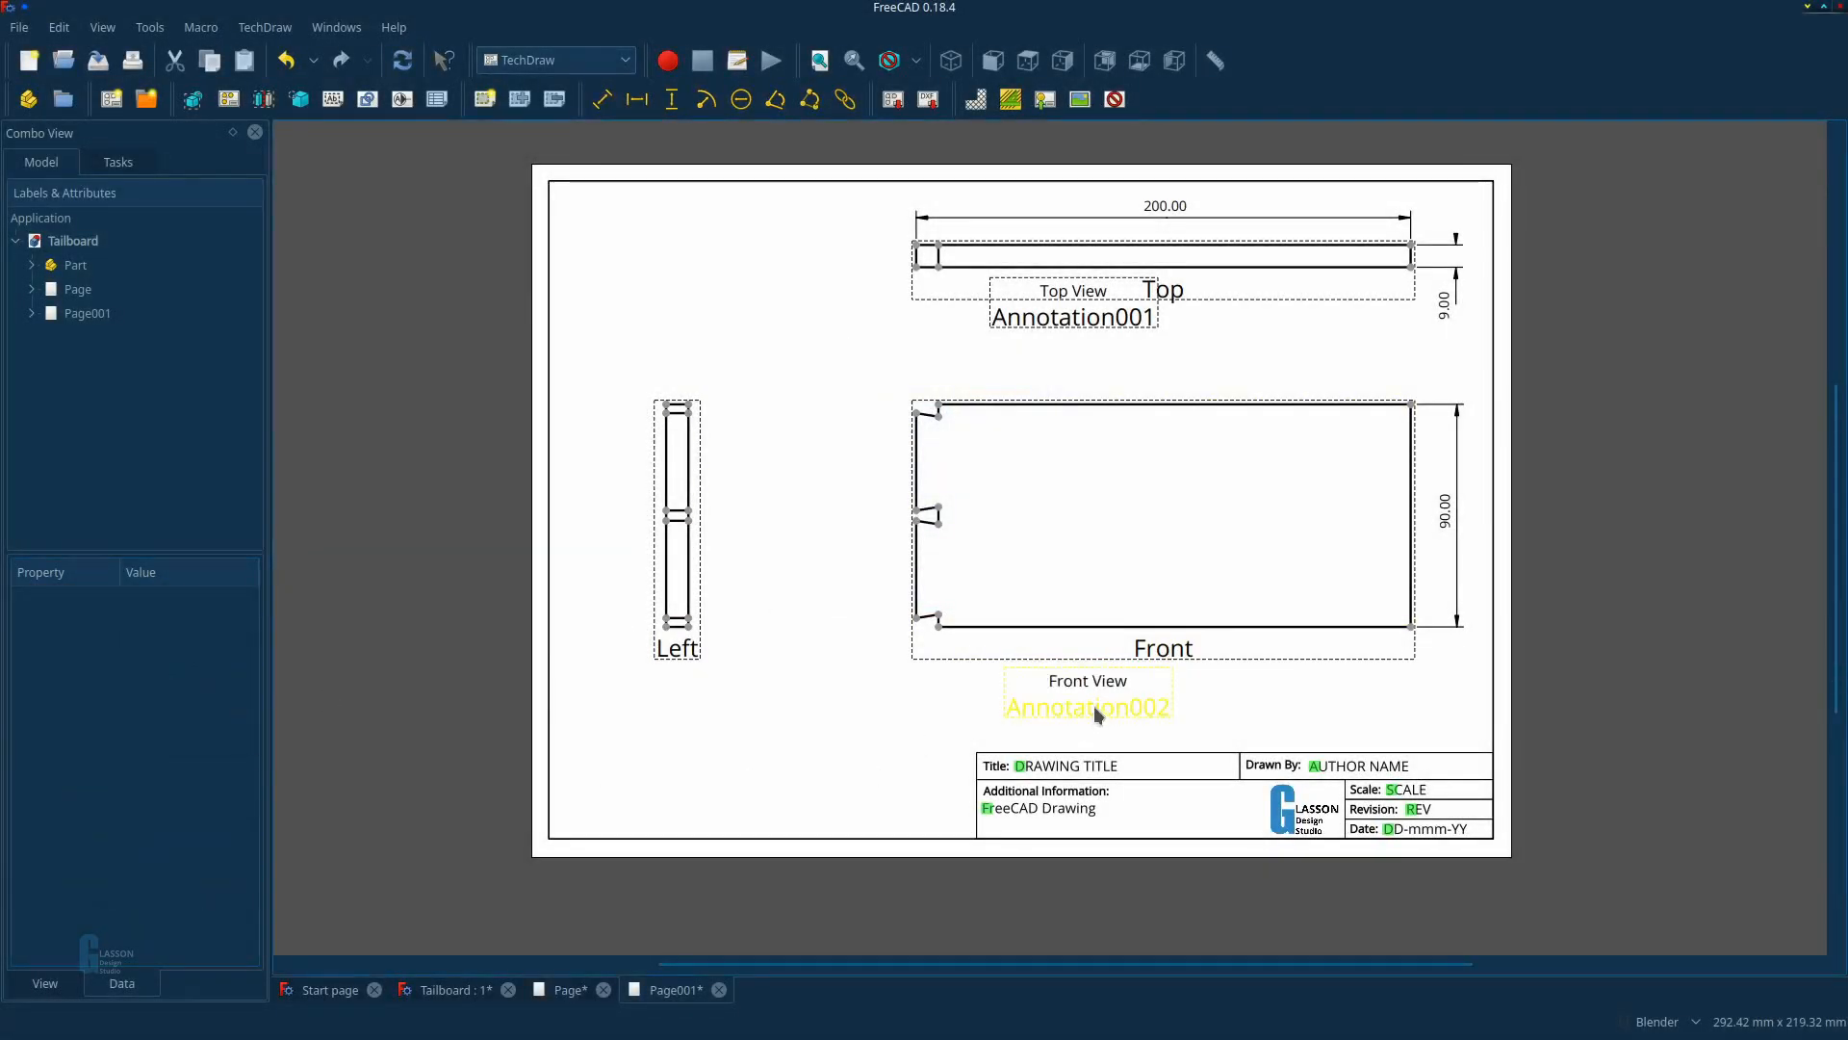
drag(1092, 708, 1072, 679)
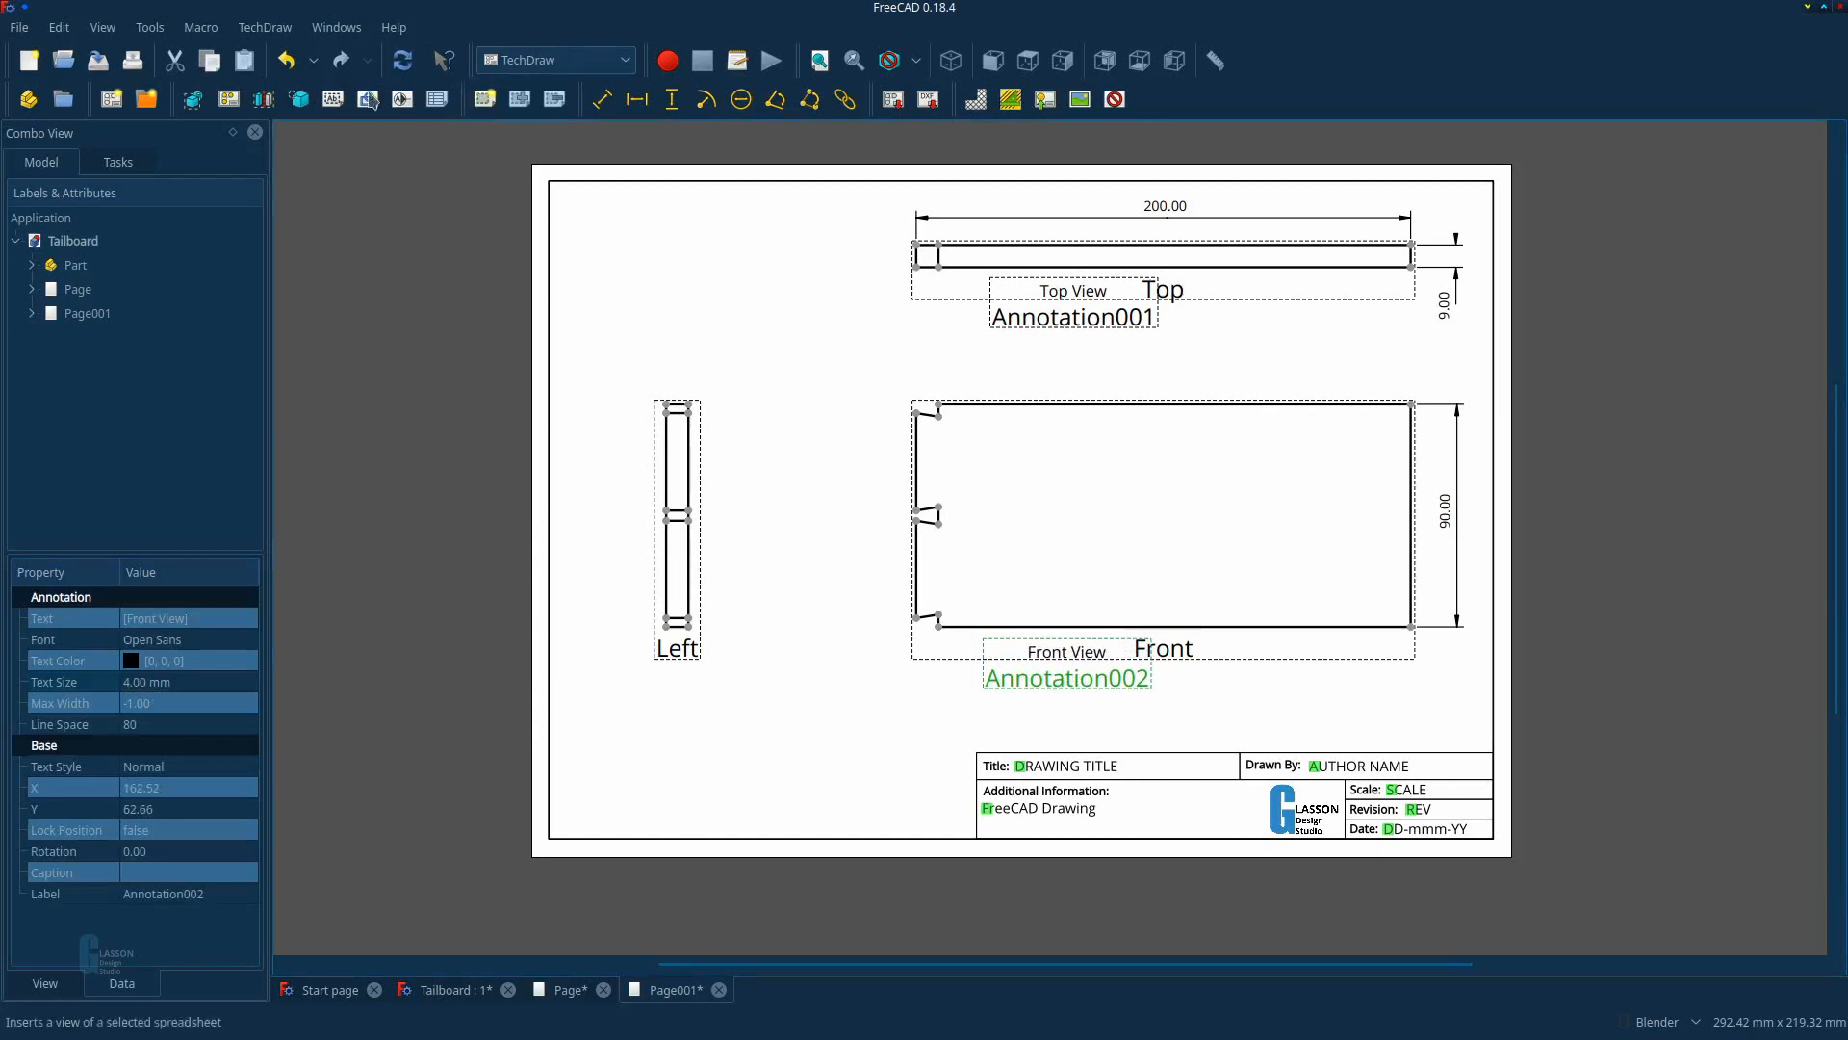
Insert a third annotation below the Left view and set its text to "Left View".
click(332, 99)
mouse_move(1044, 547)
mouse_down()
mouse_move(661, 742)
mouse_move(720, 722)
mouse_move(702, 720)
mouse_up()
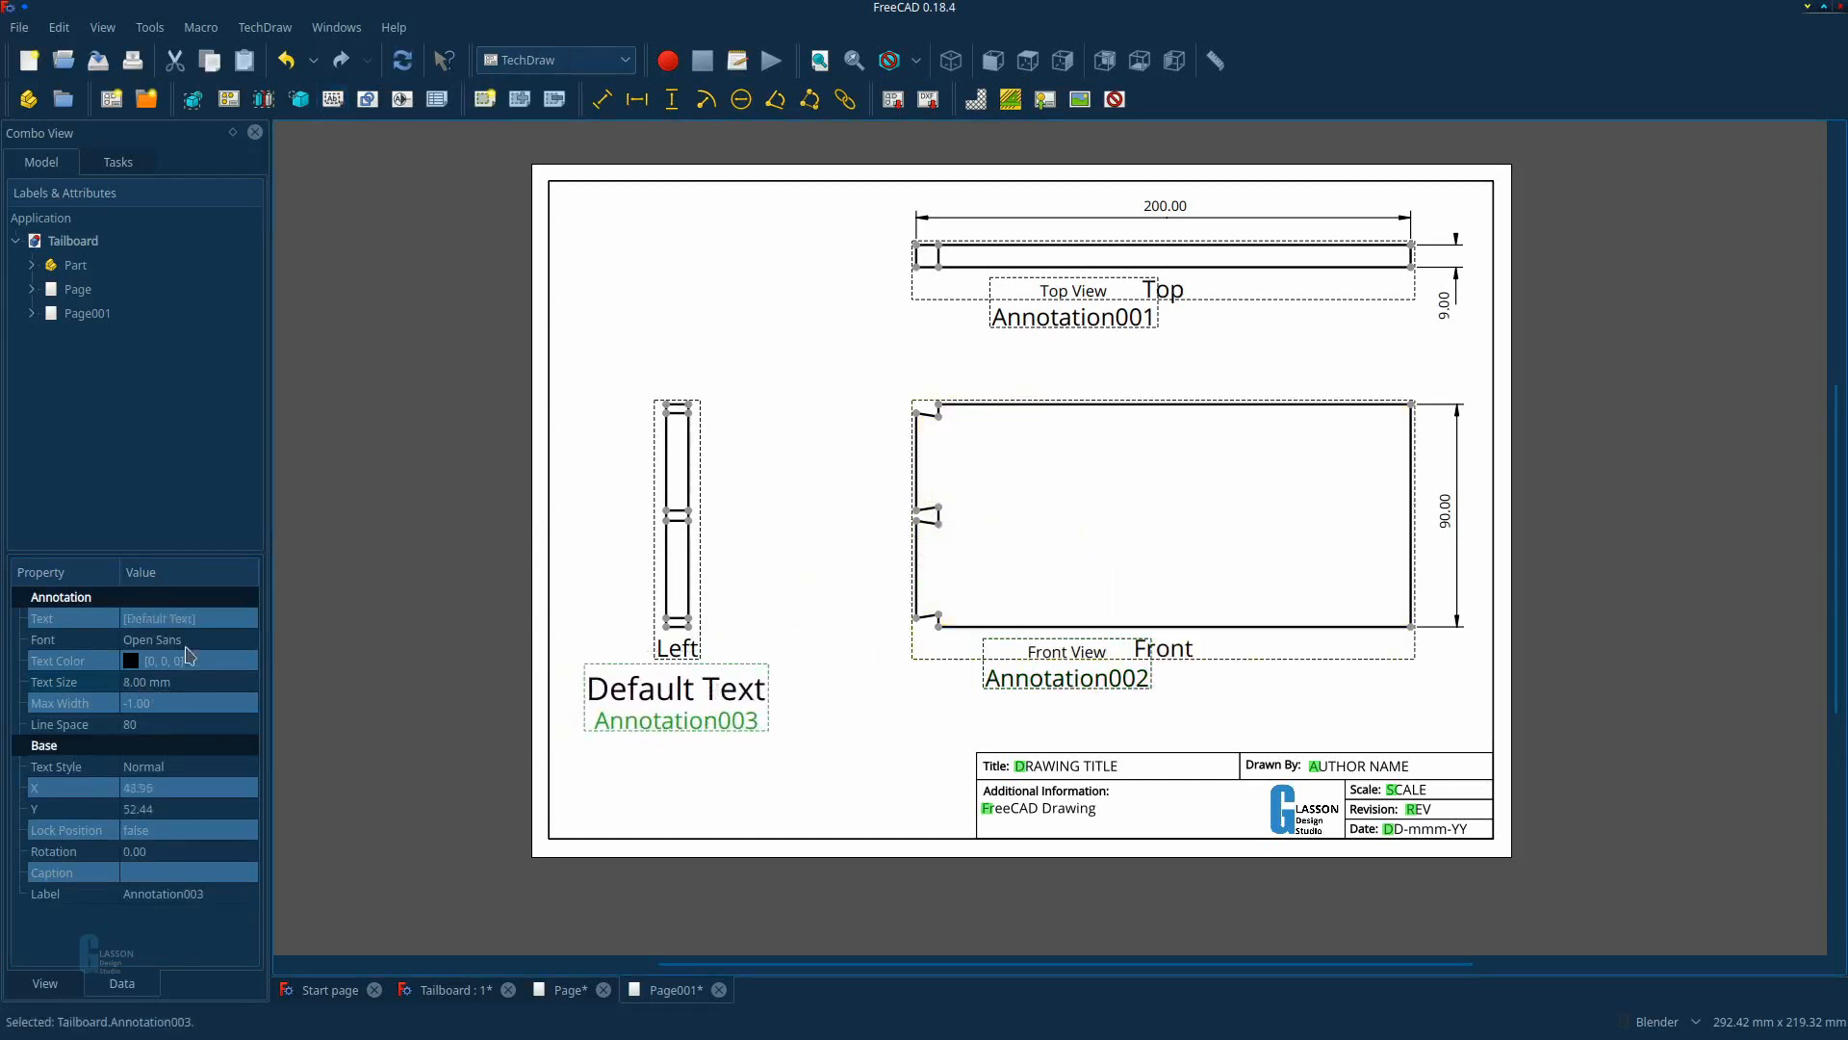
click(256, 619)
click(252, 620)
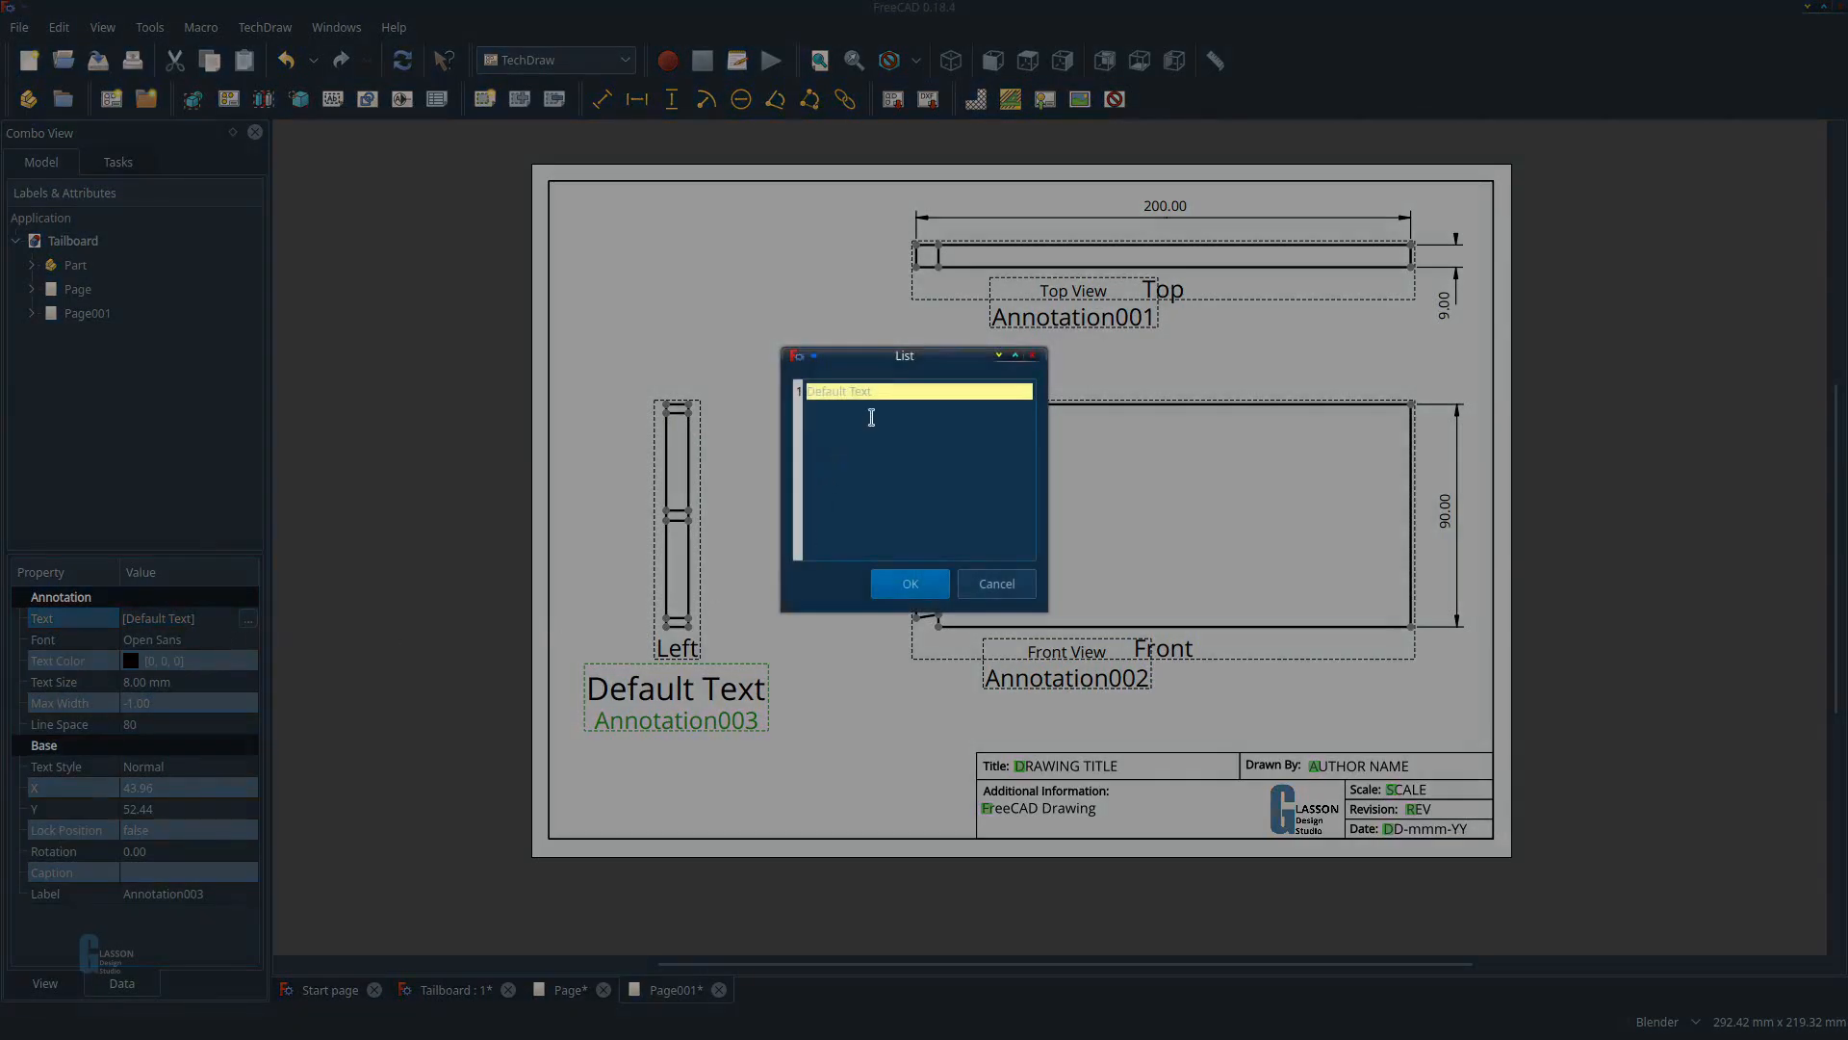
drag(895, 396, 770, 390)
text(Left View)
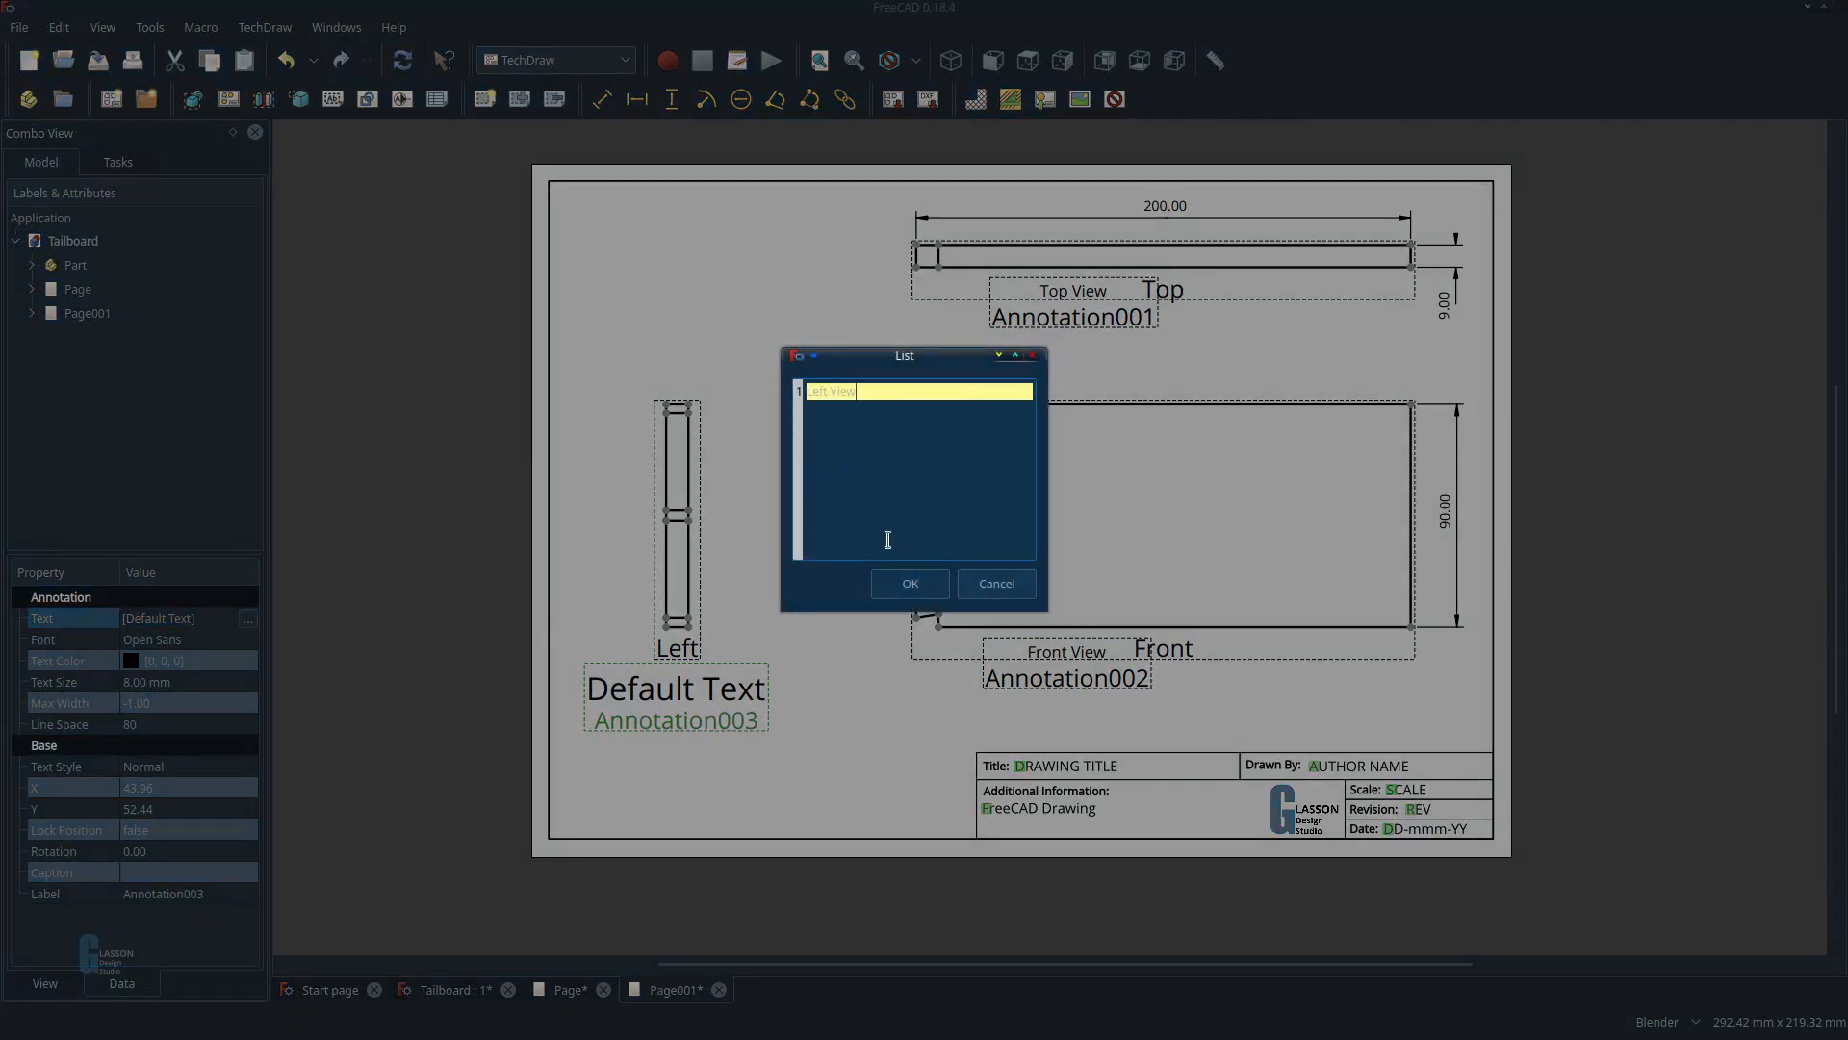
click(901, 587)
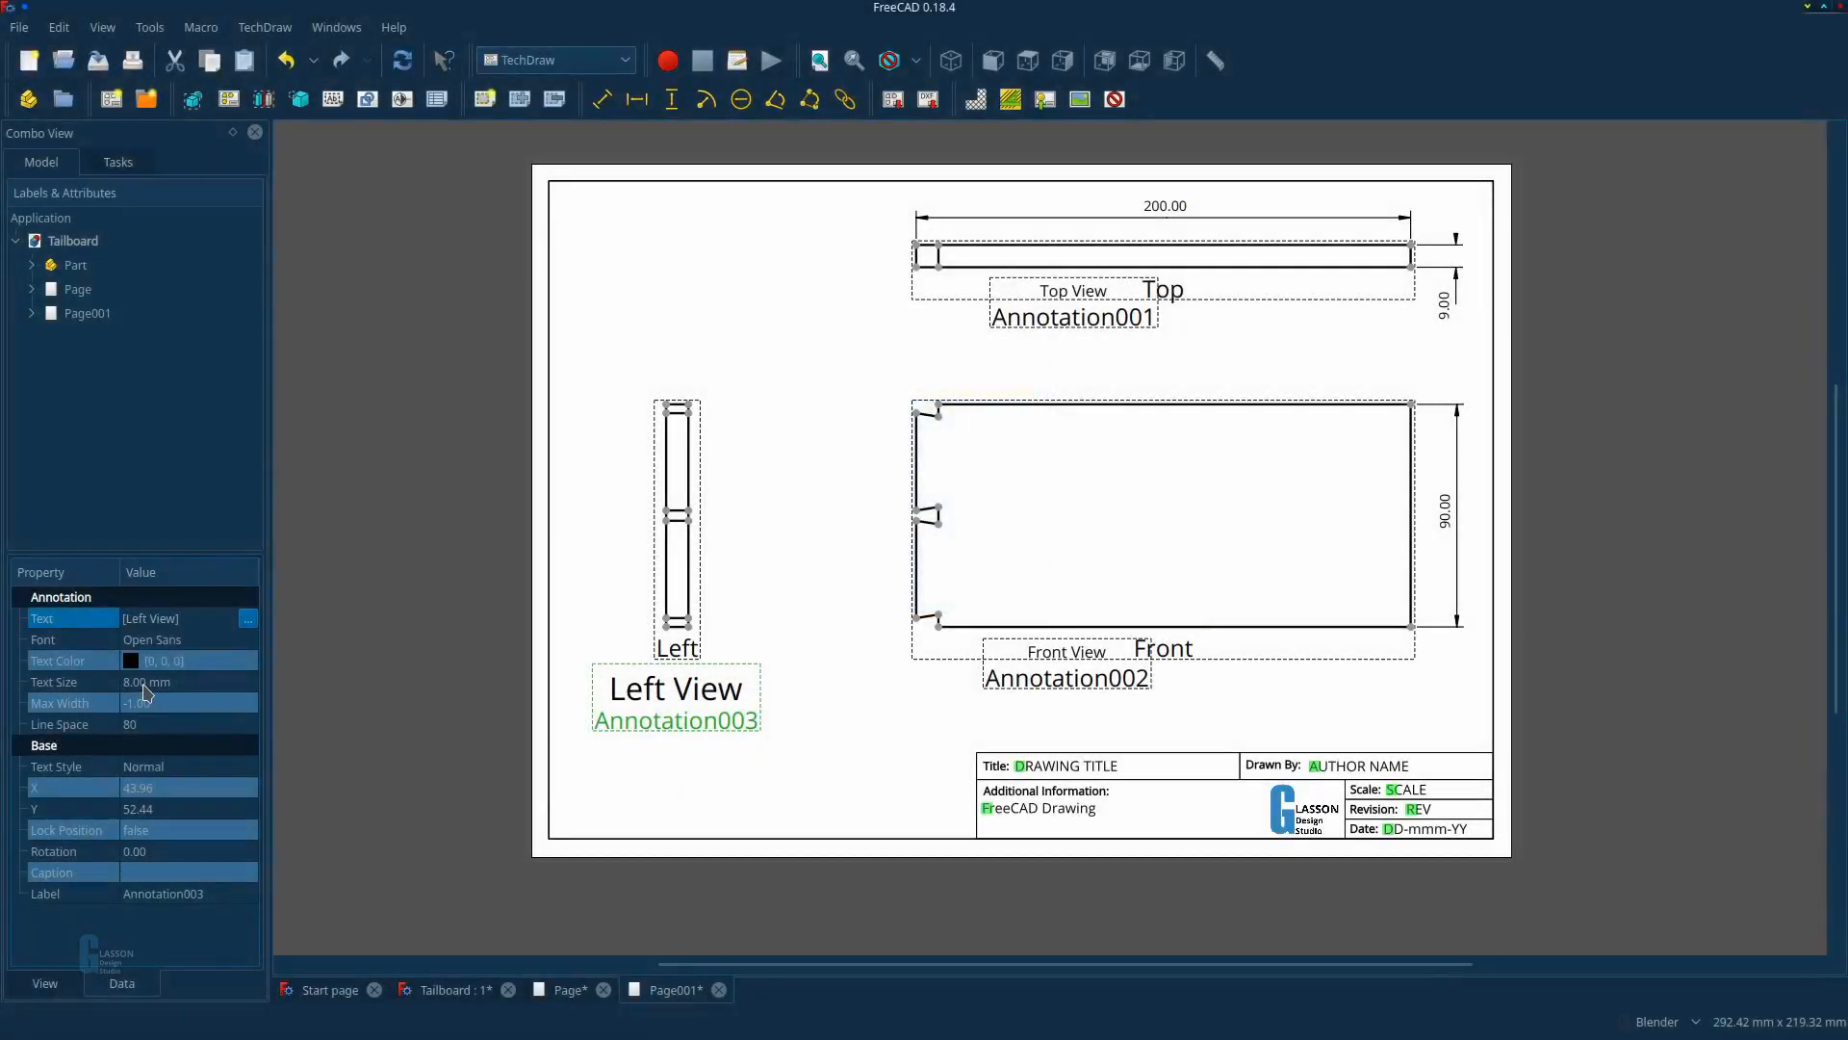
Set the "Left View" annotation's text size to 4 mm.
click(144, 684)
scroll(144, 684, down, 4)
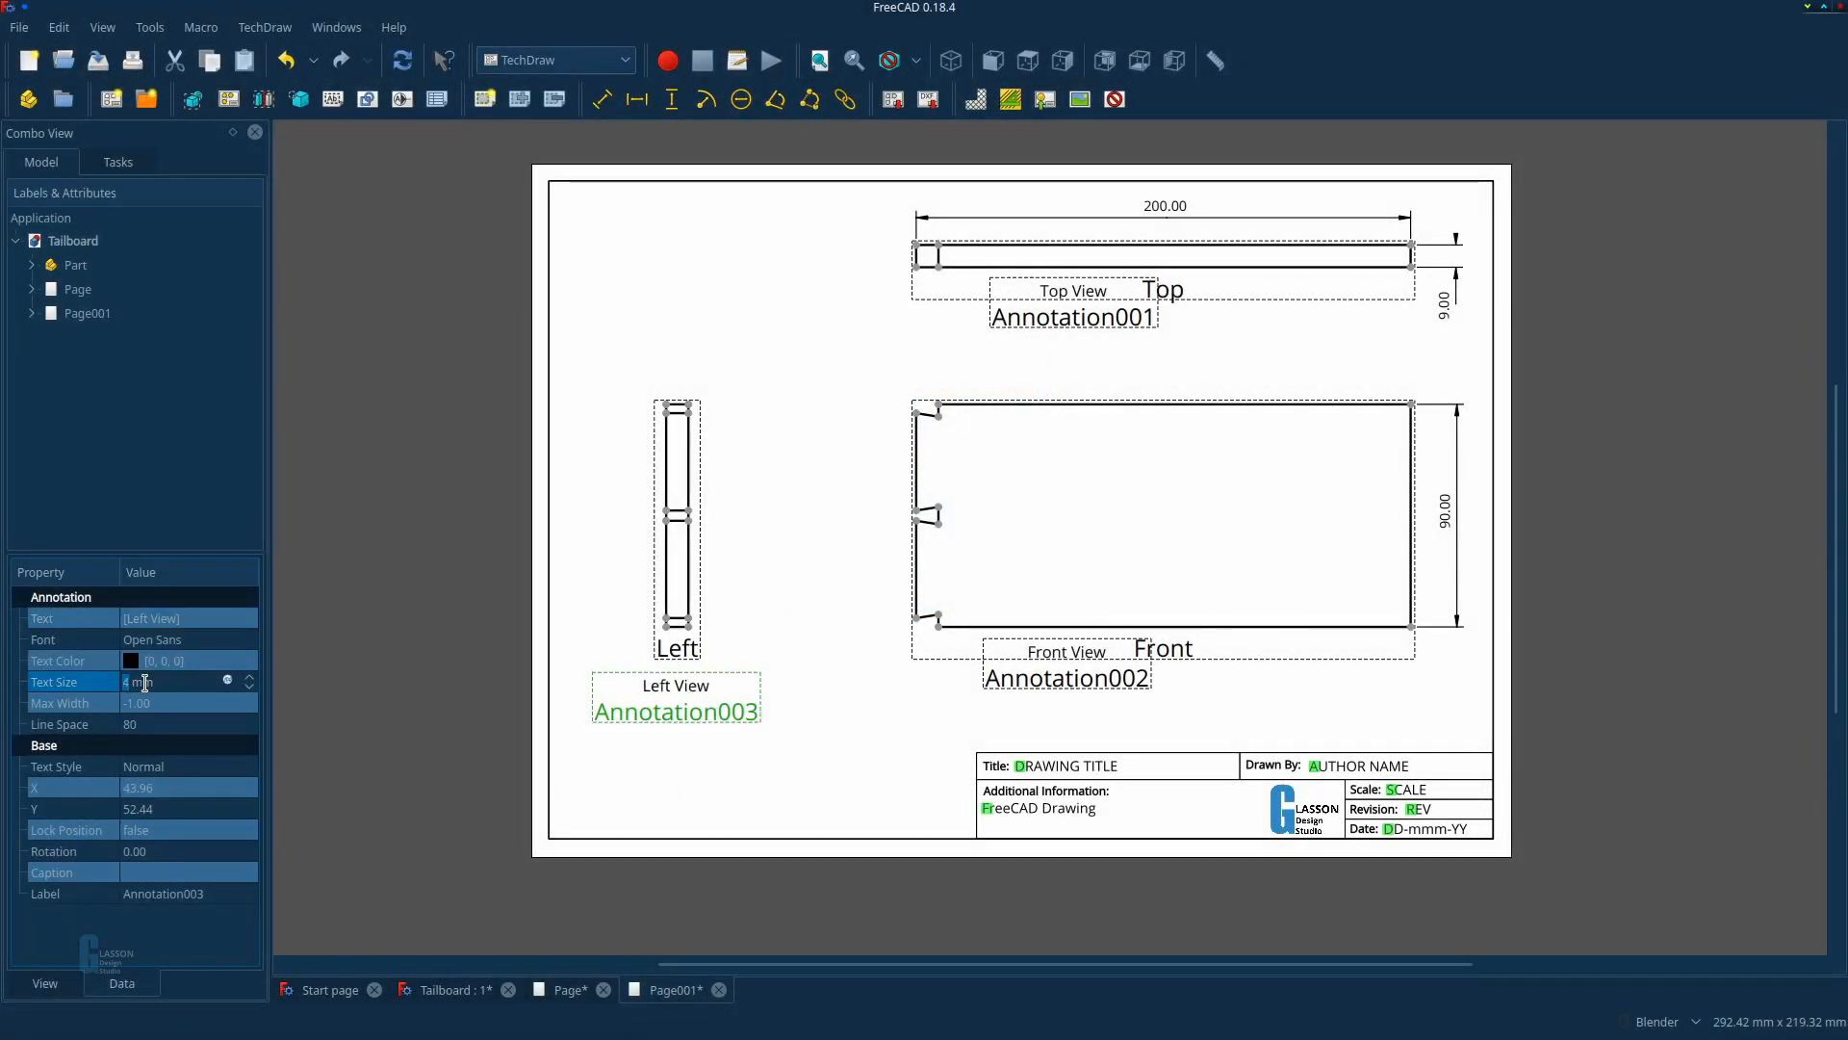
click(724, 790)
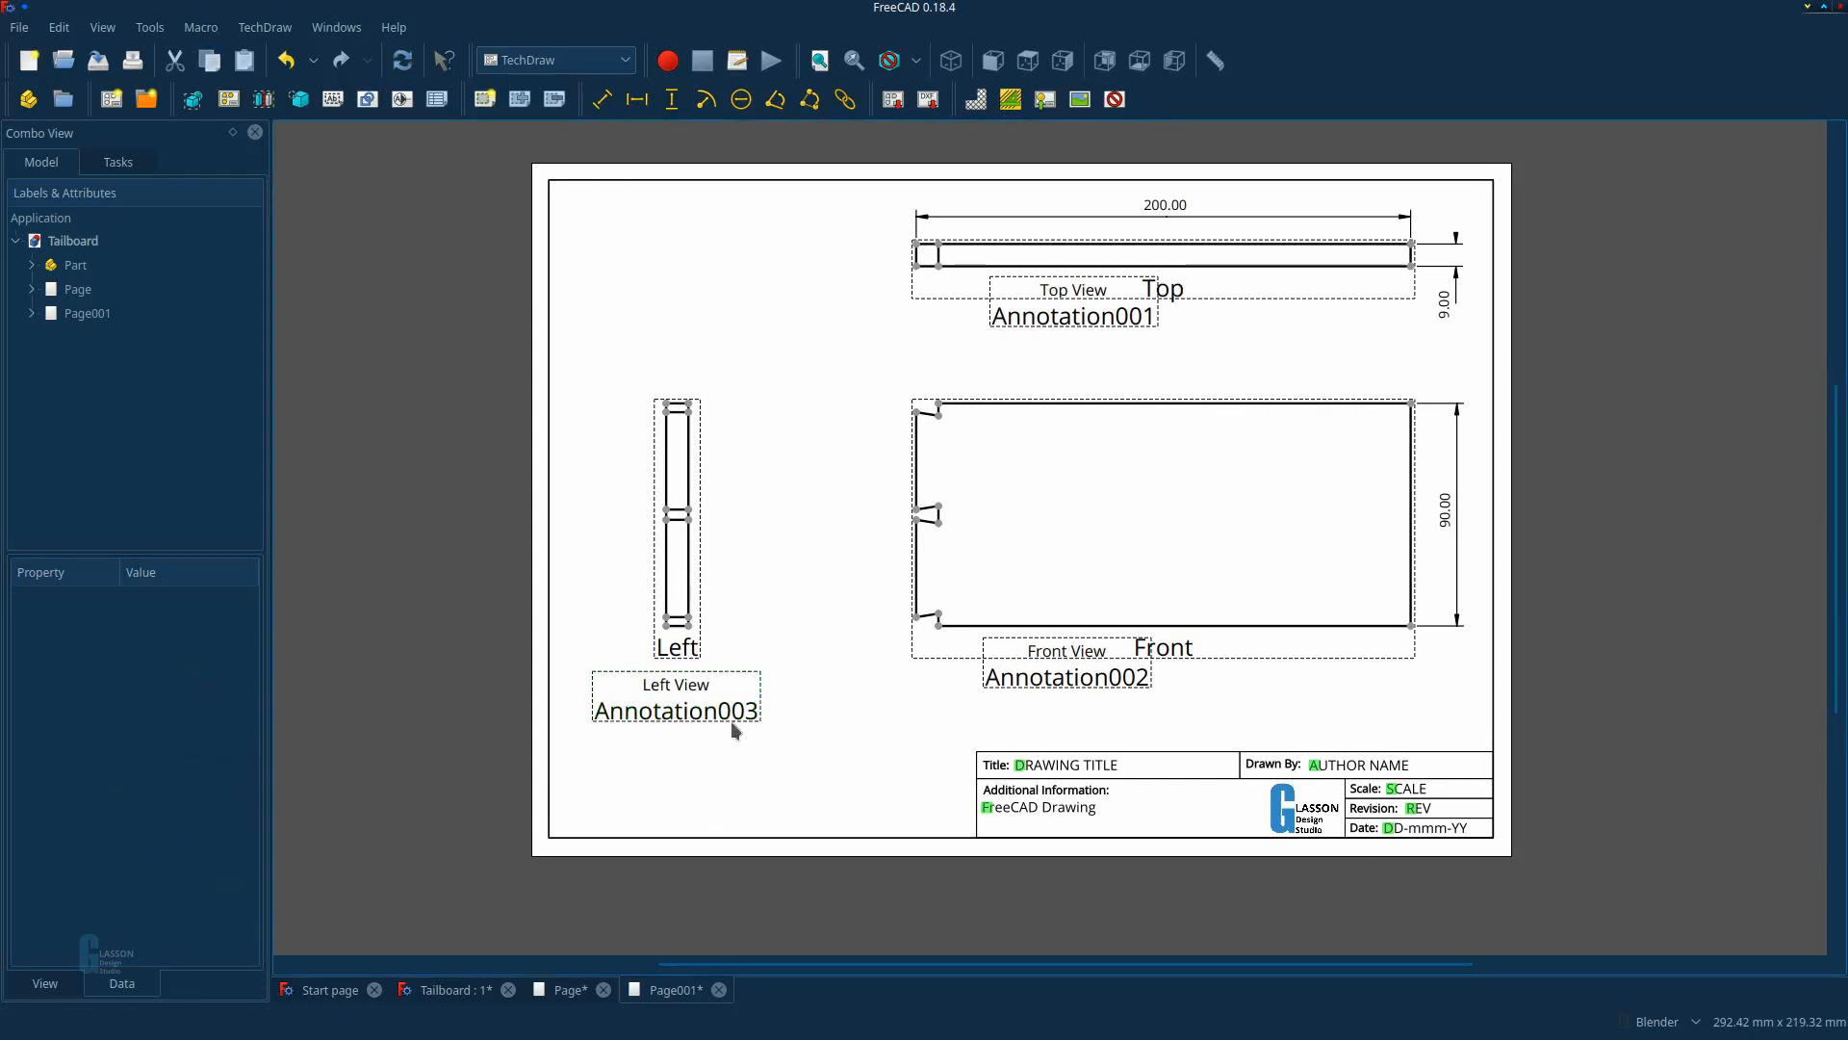
Hide the view frames and examine the finished page in a maximized print preview.
click(1117, 102)
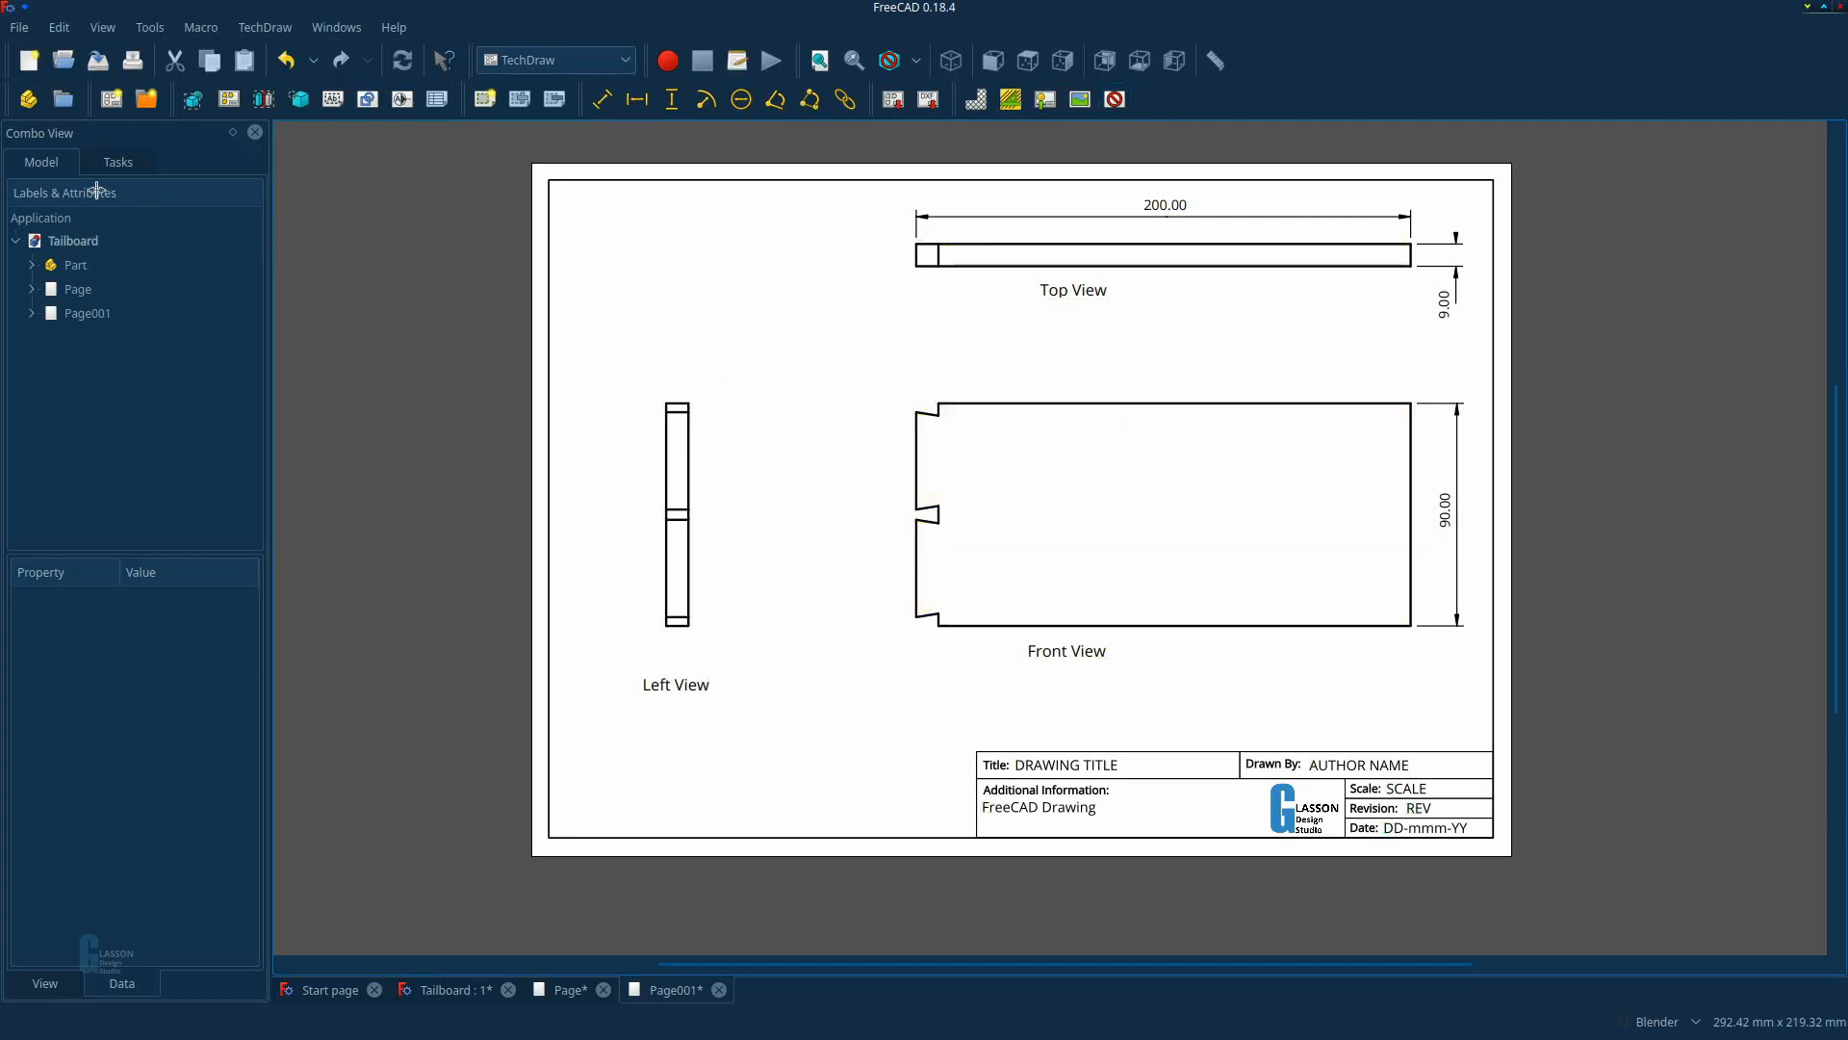
click(20, 27)
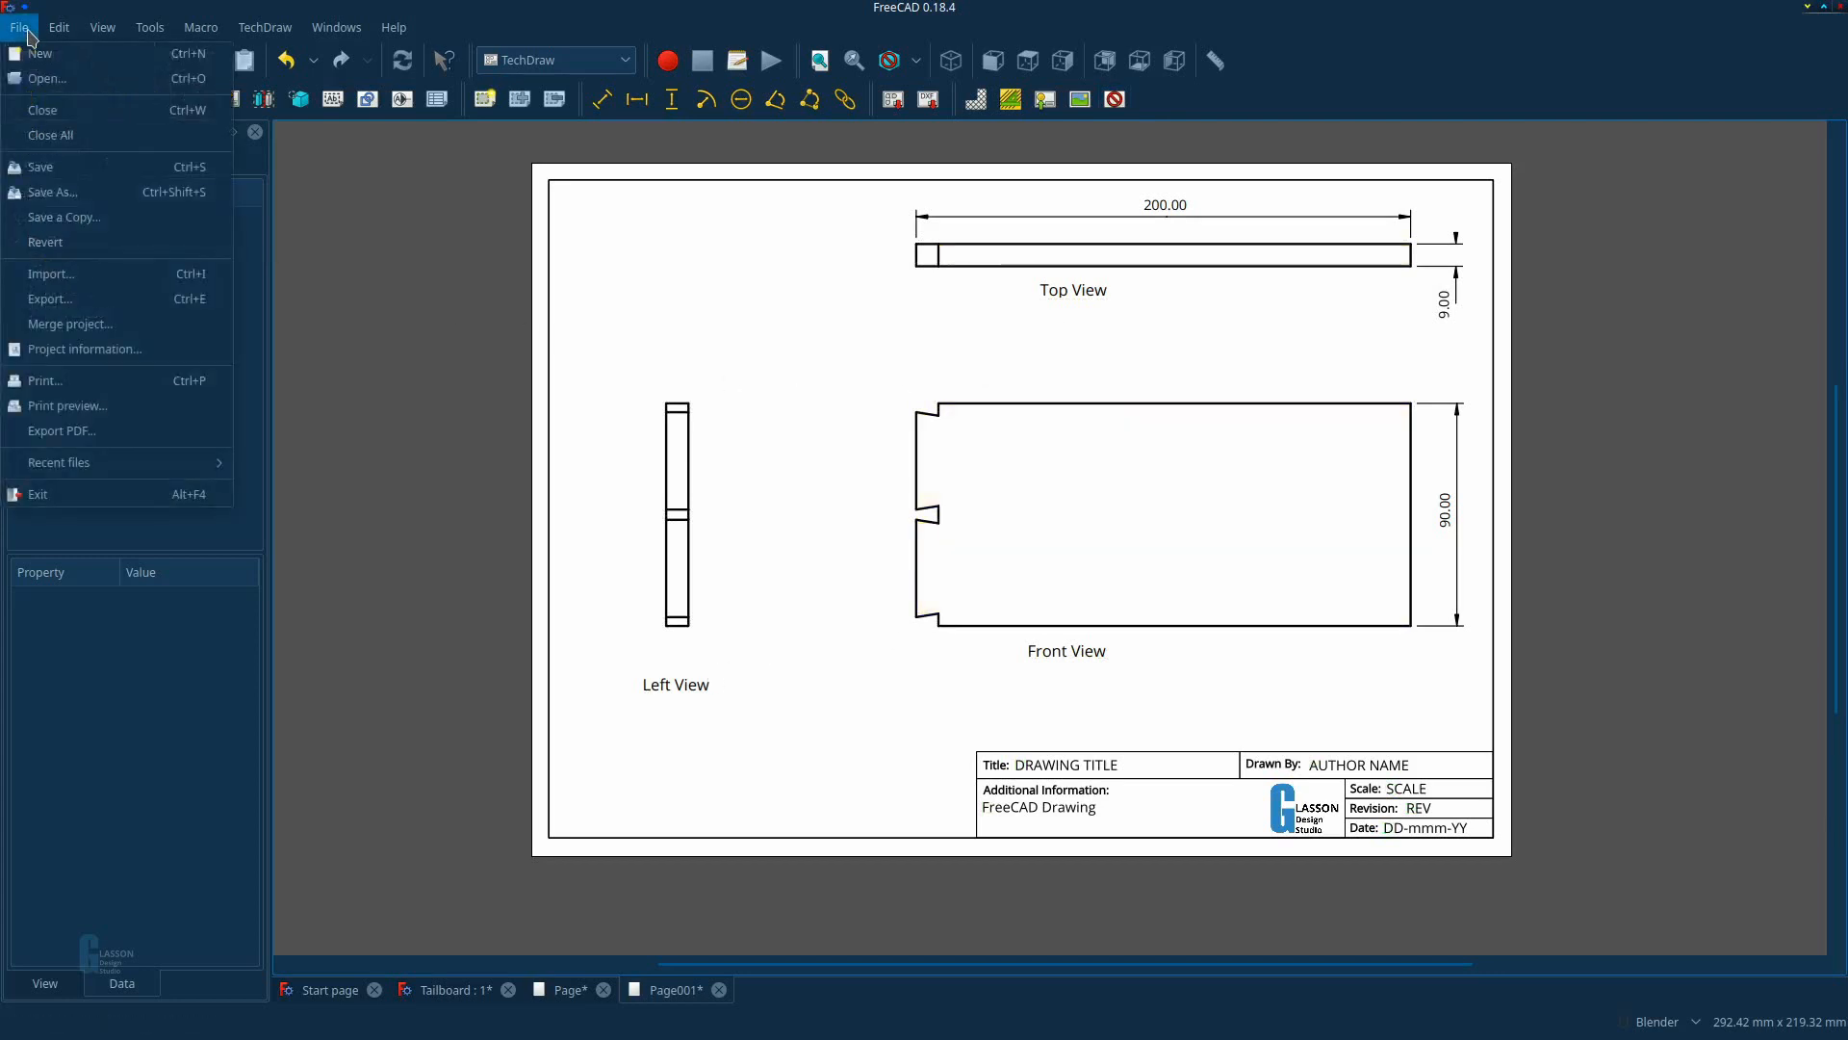
click(58, 405)
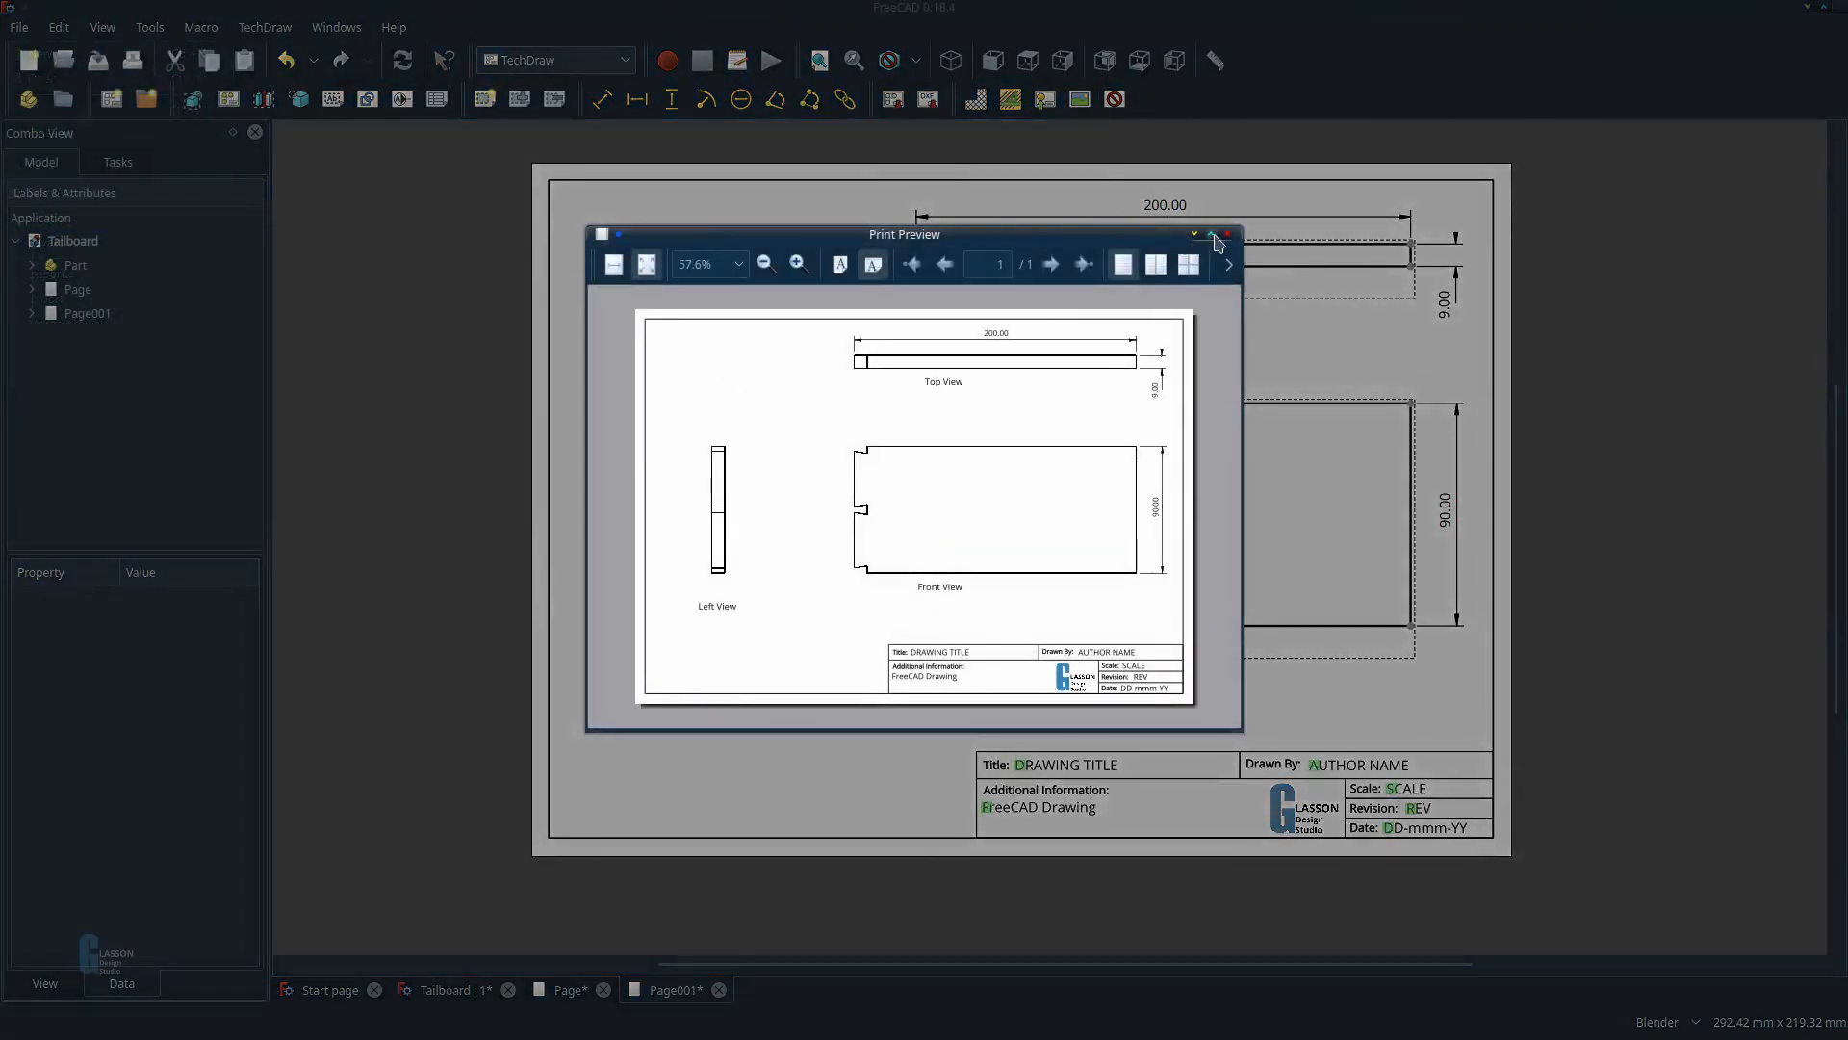
click(1210, 234)
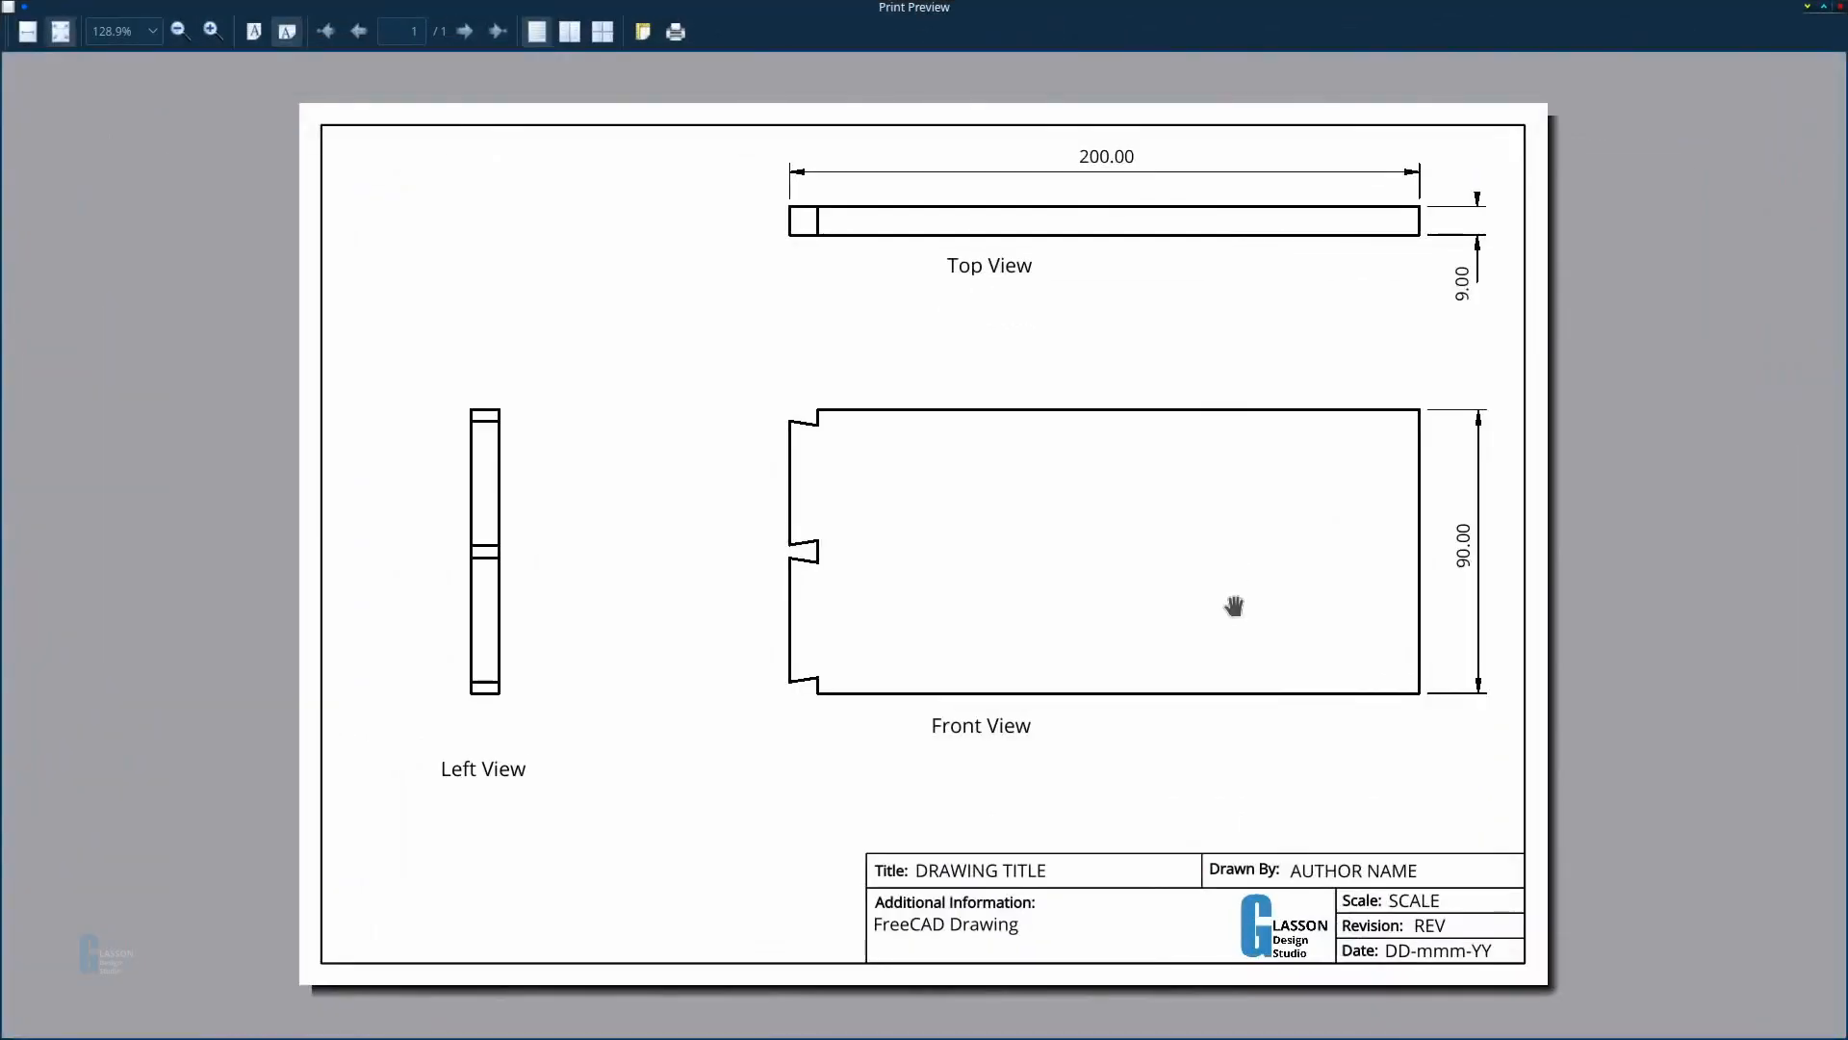
Leave the print preview, nudge the "Top View" annotation slightly left beneath the Top view, and save the document.
click(1840, 6)
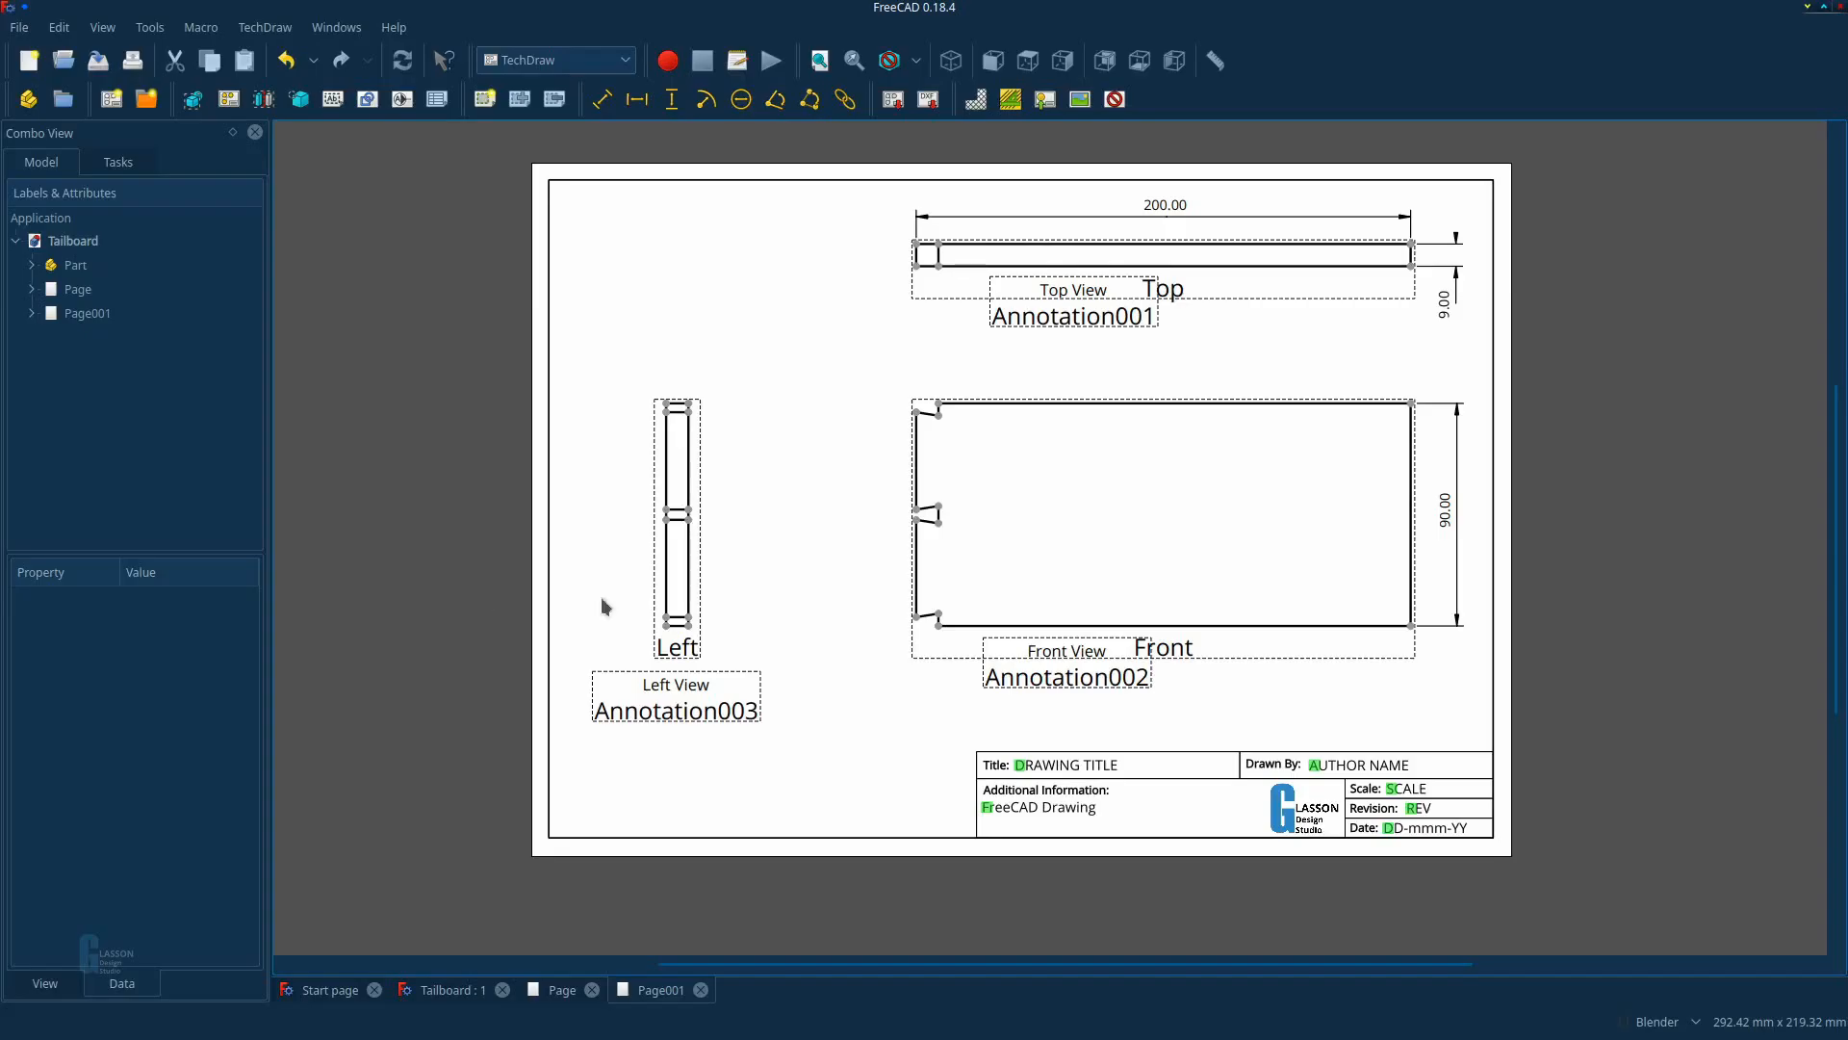
drag(1071, 322, 1050, 325)
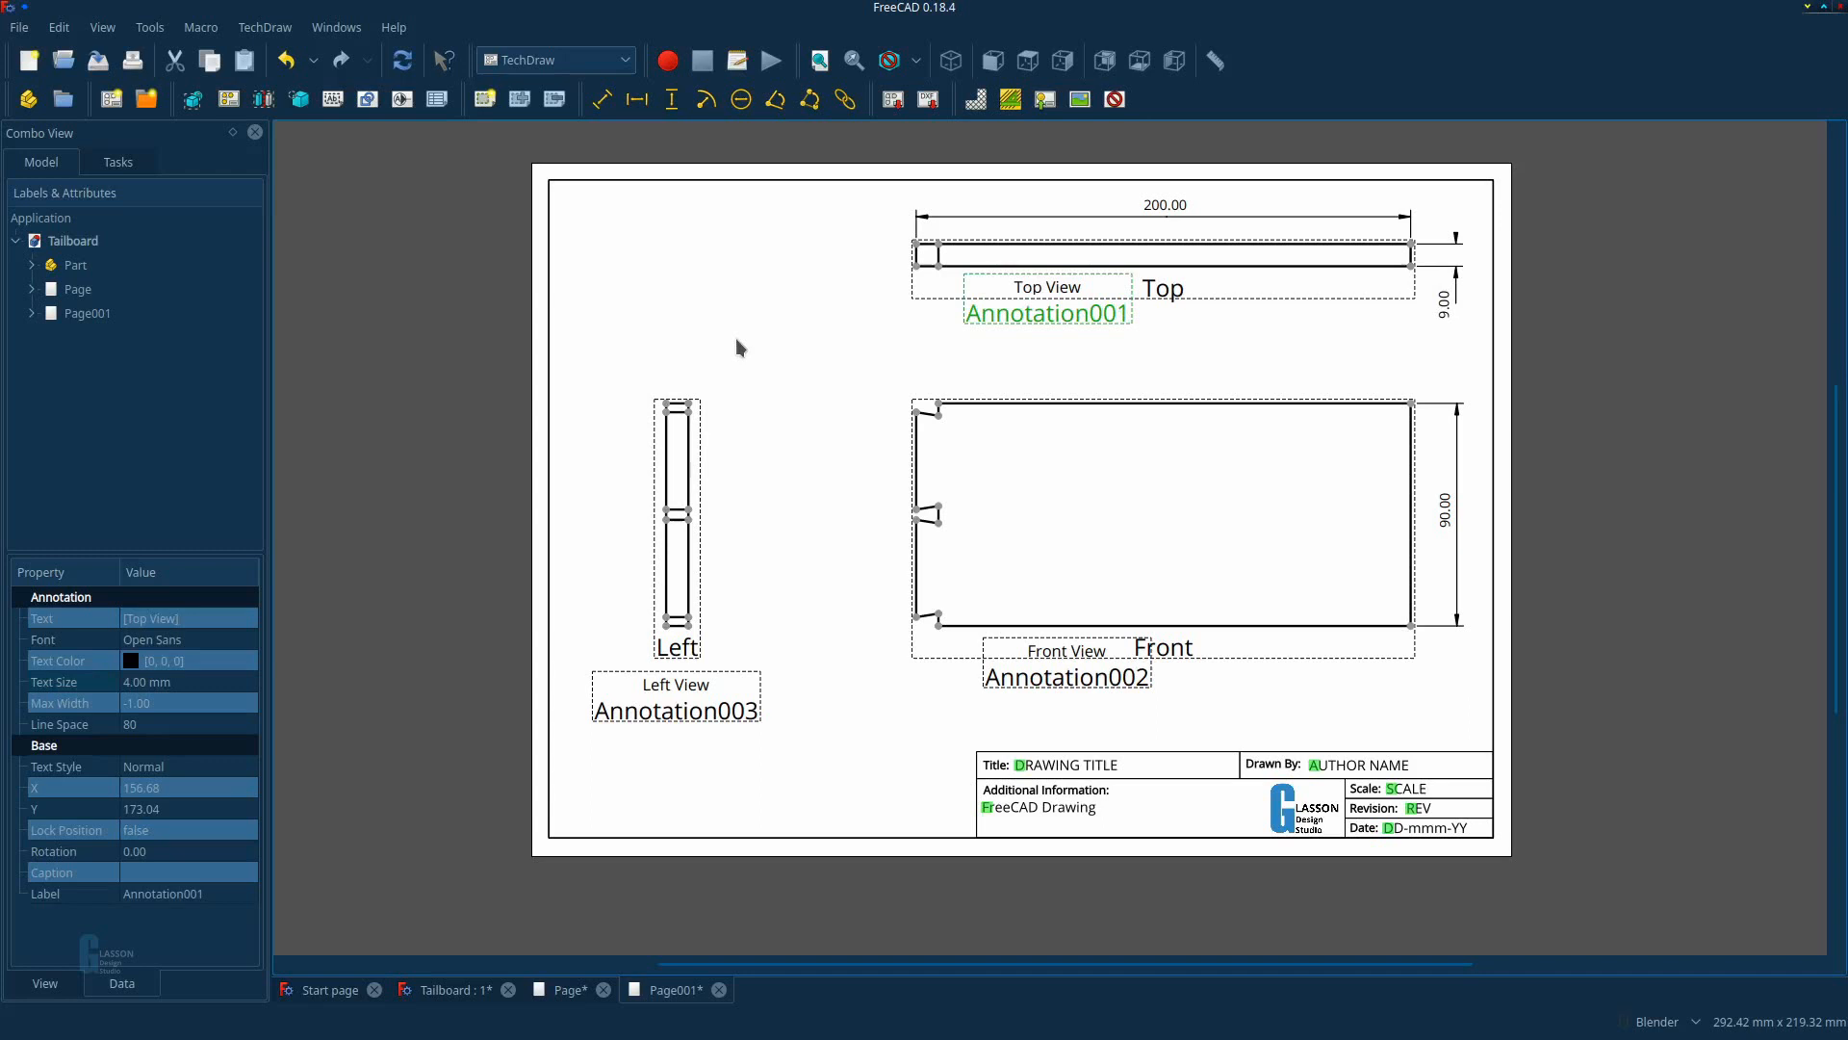
key(ctrl+s)
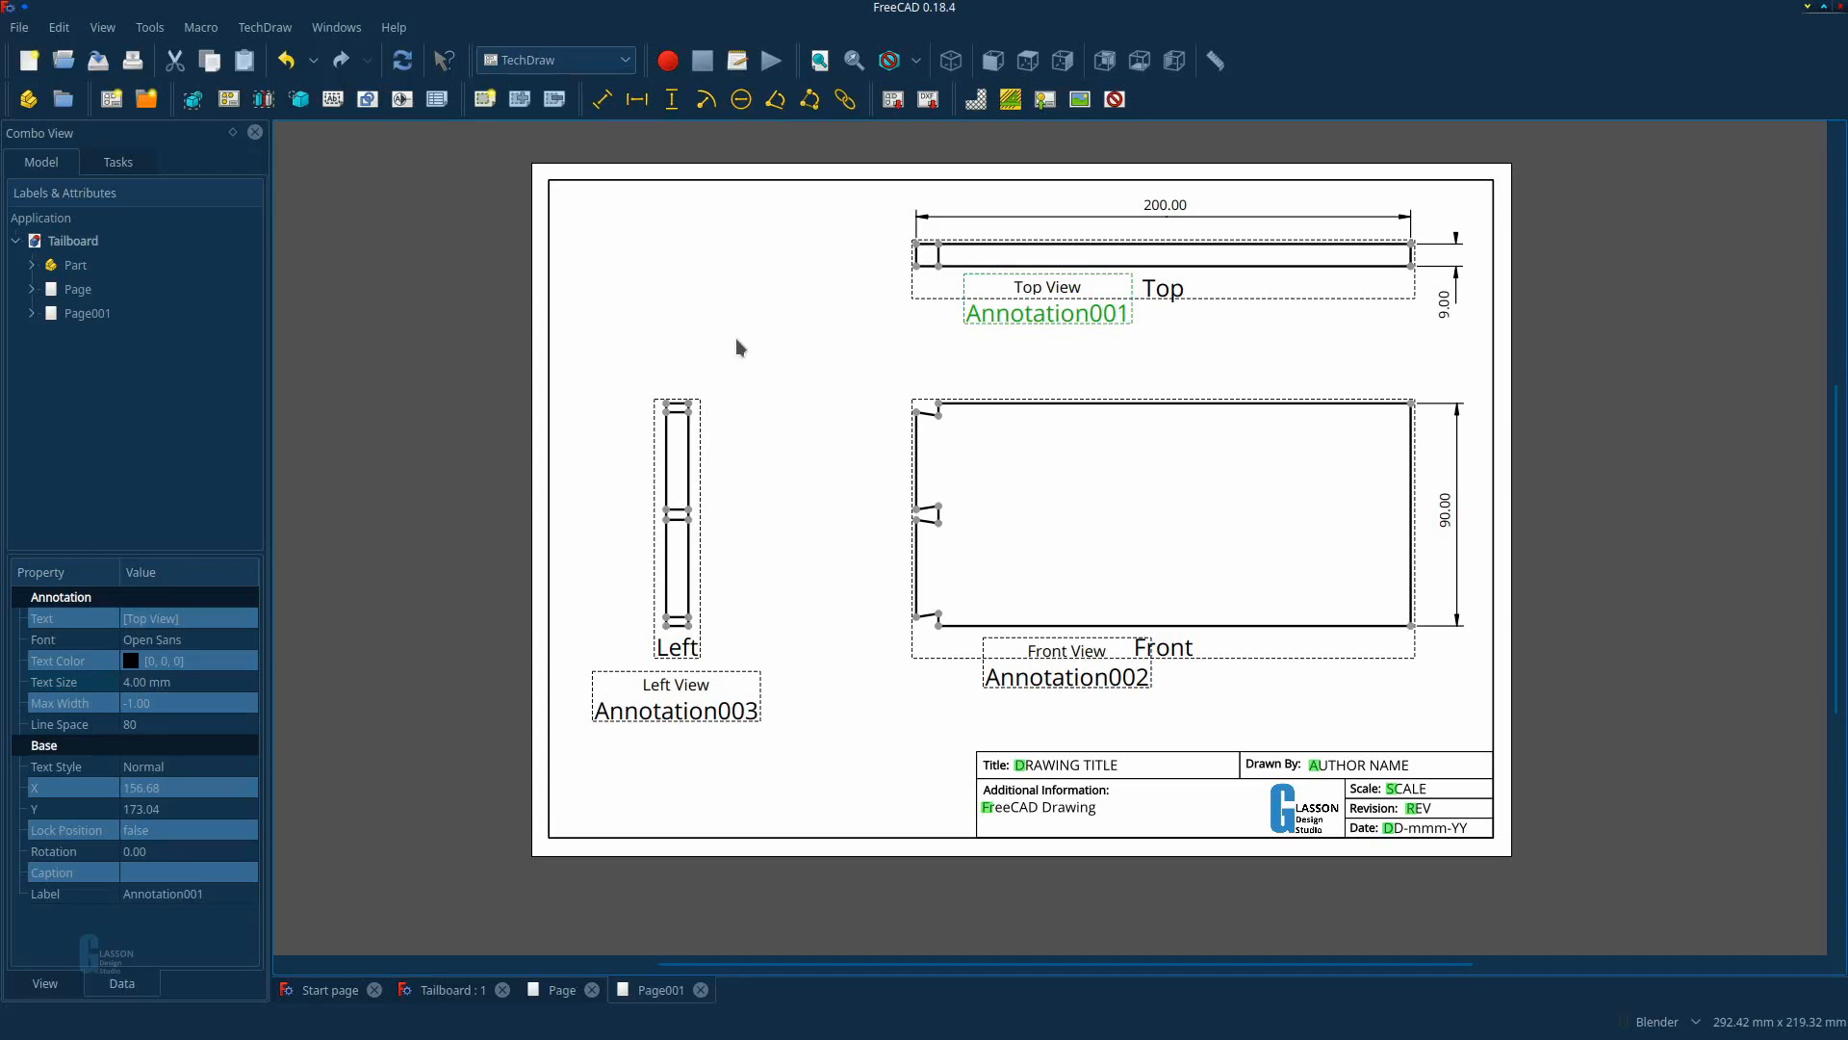
Insert a fourth annotation and place it in the empty corner of the page above the Left view.
click(333, 99)
click(1046, 542)
drag(1046, 542, 712, 252)
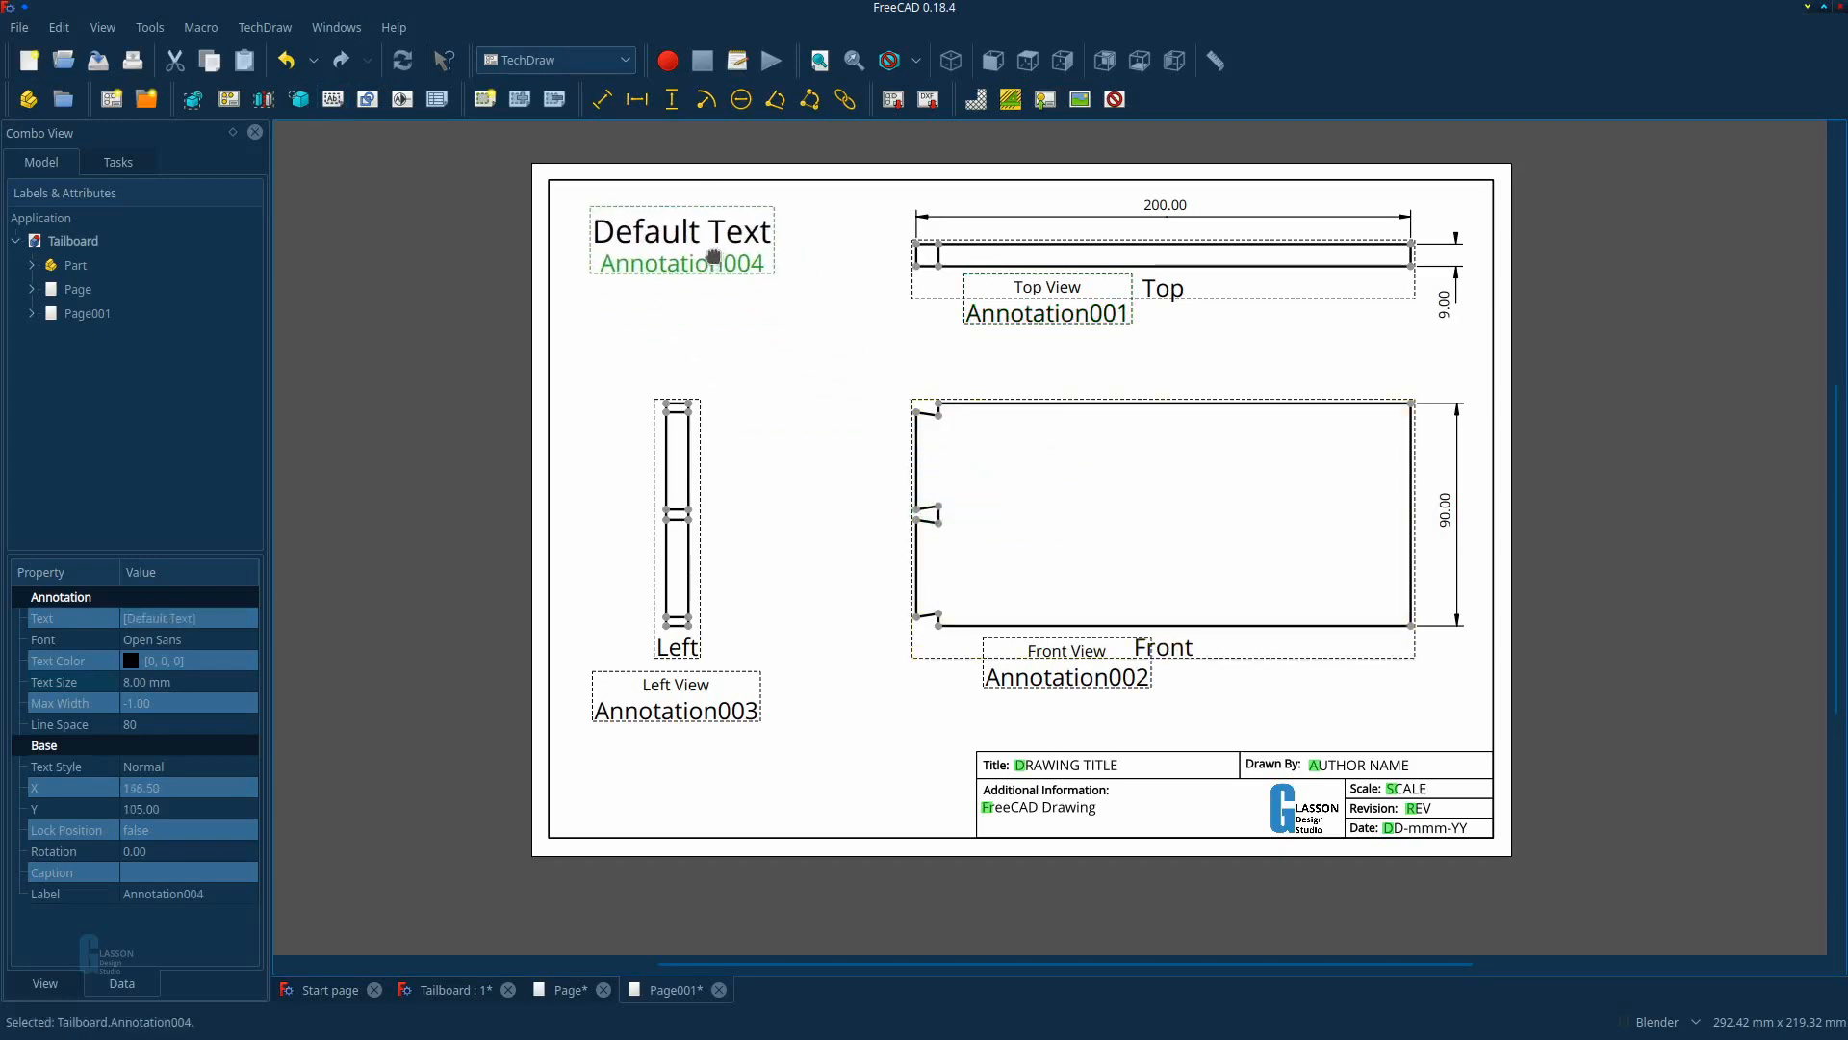
Set the new annotation's text to three lines: "Drawer Side", "- Timber: Jarrah" and "- Finish: Wax".
click(228, 620)
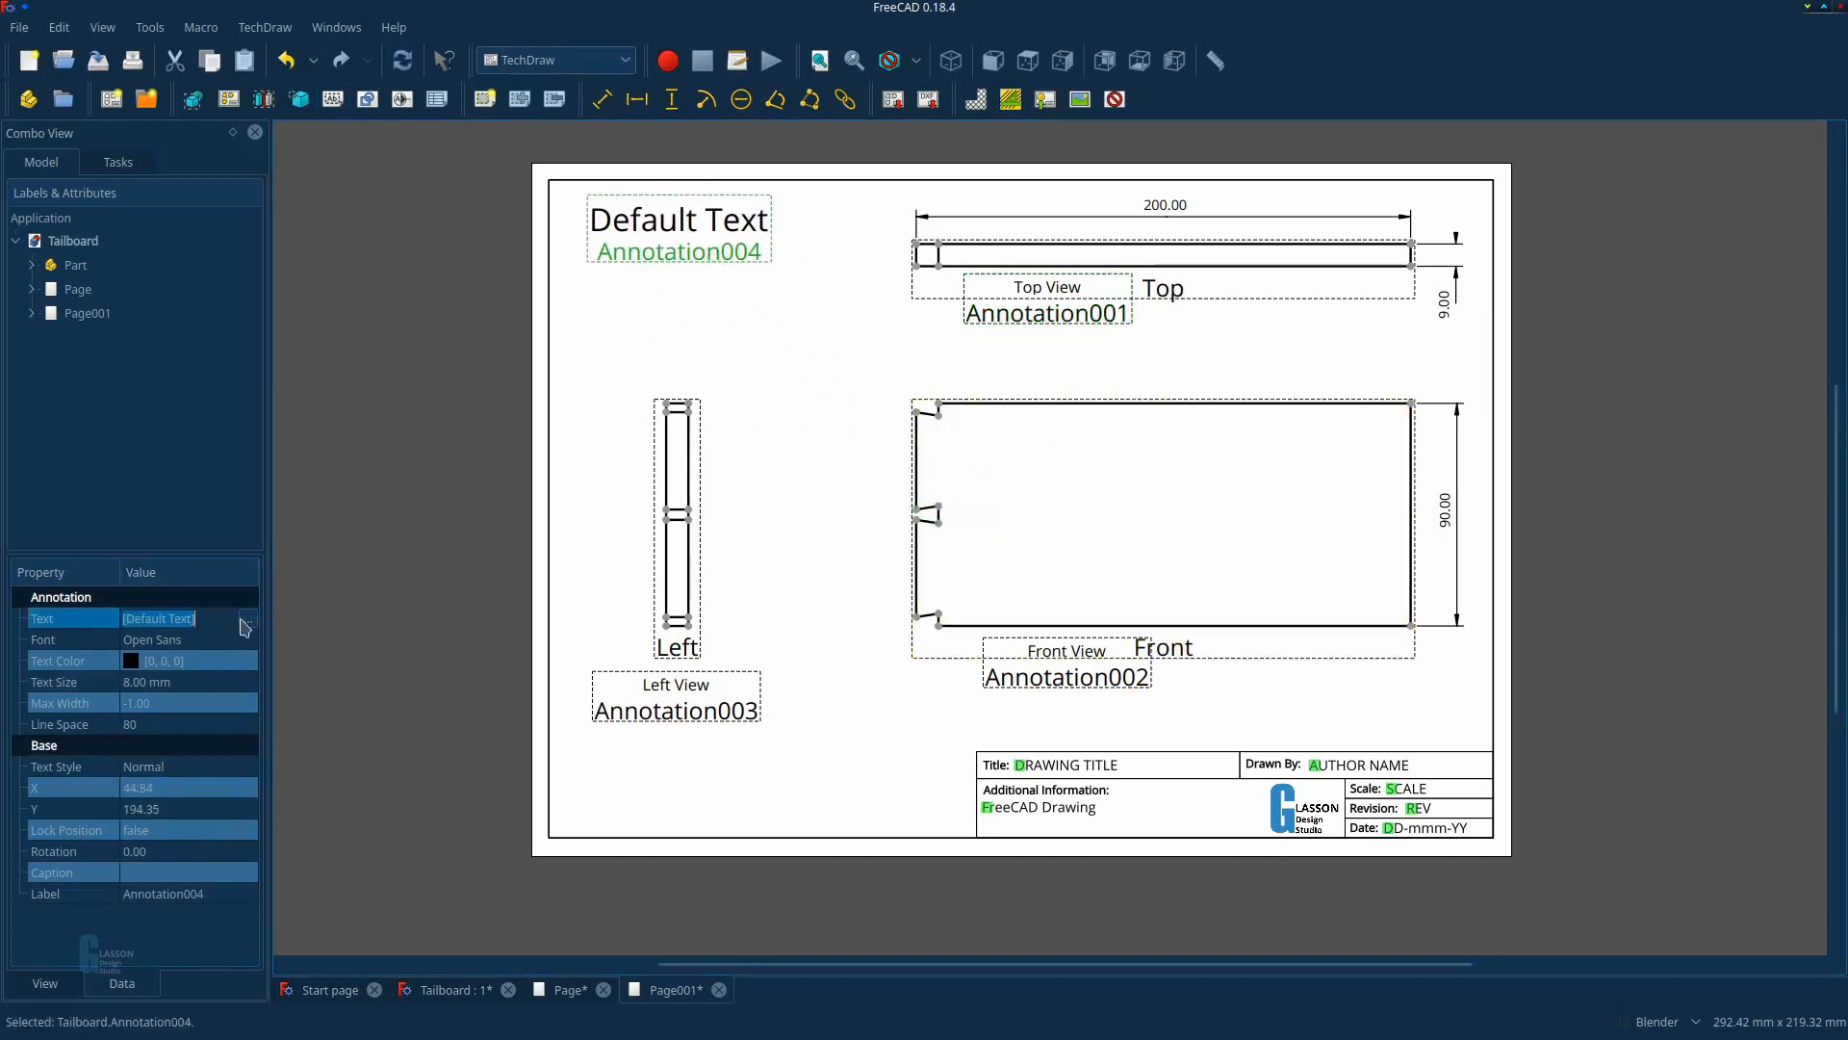
click(249, 619)
drag(874, 389, 766, 379)
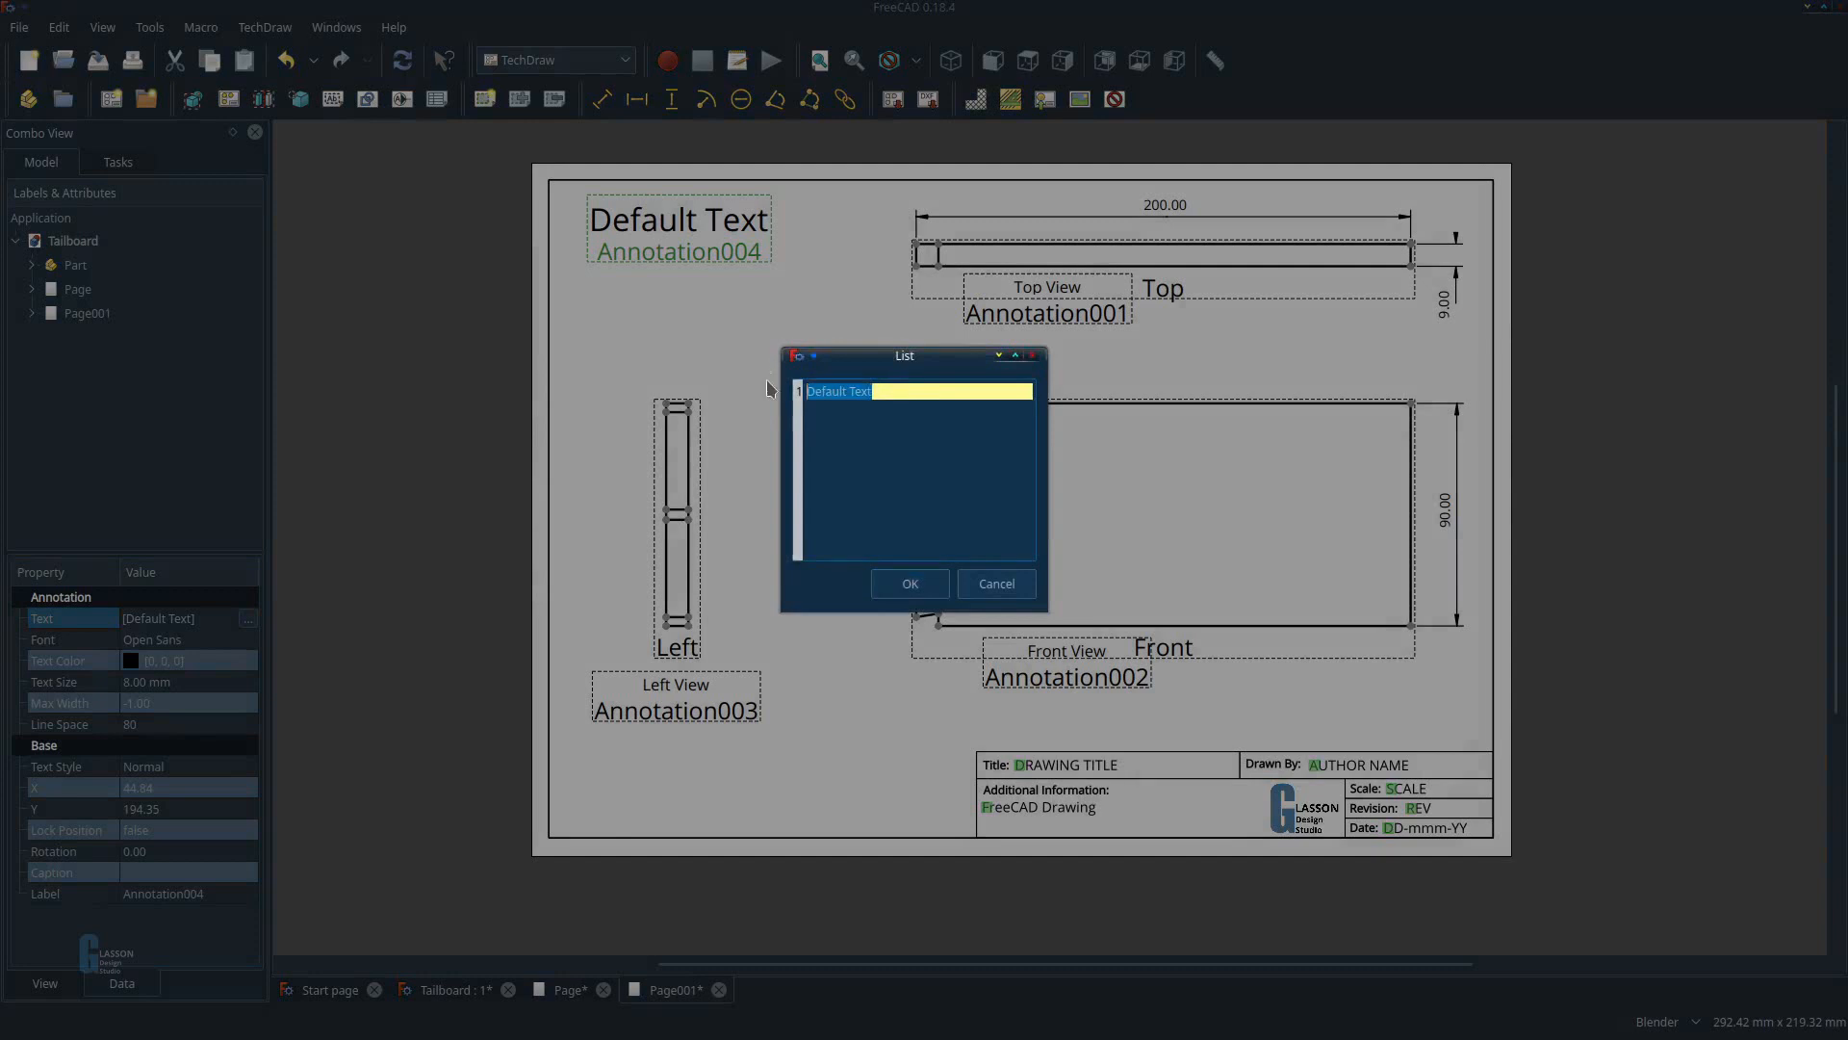
text(Draser Side)
key(Return)
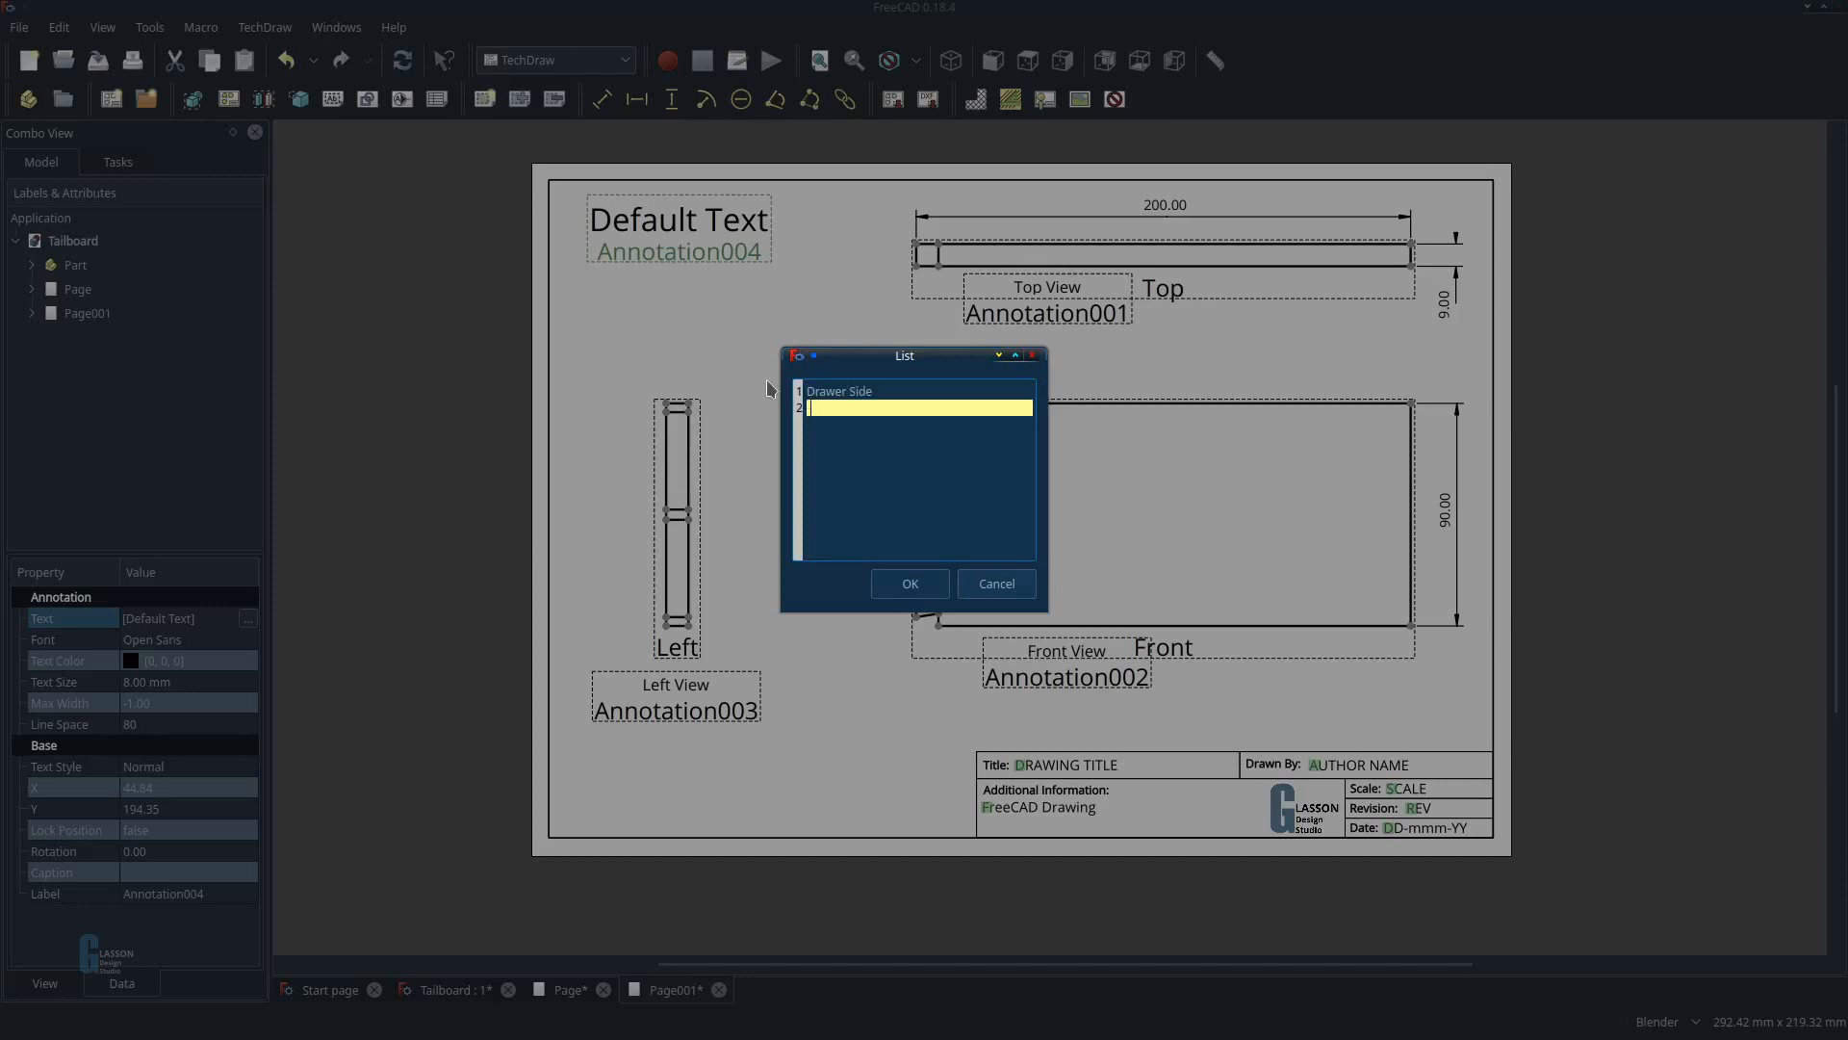
text(- Timber: Jarrah)
key(Return)
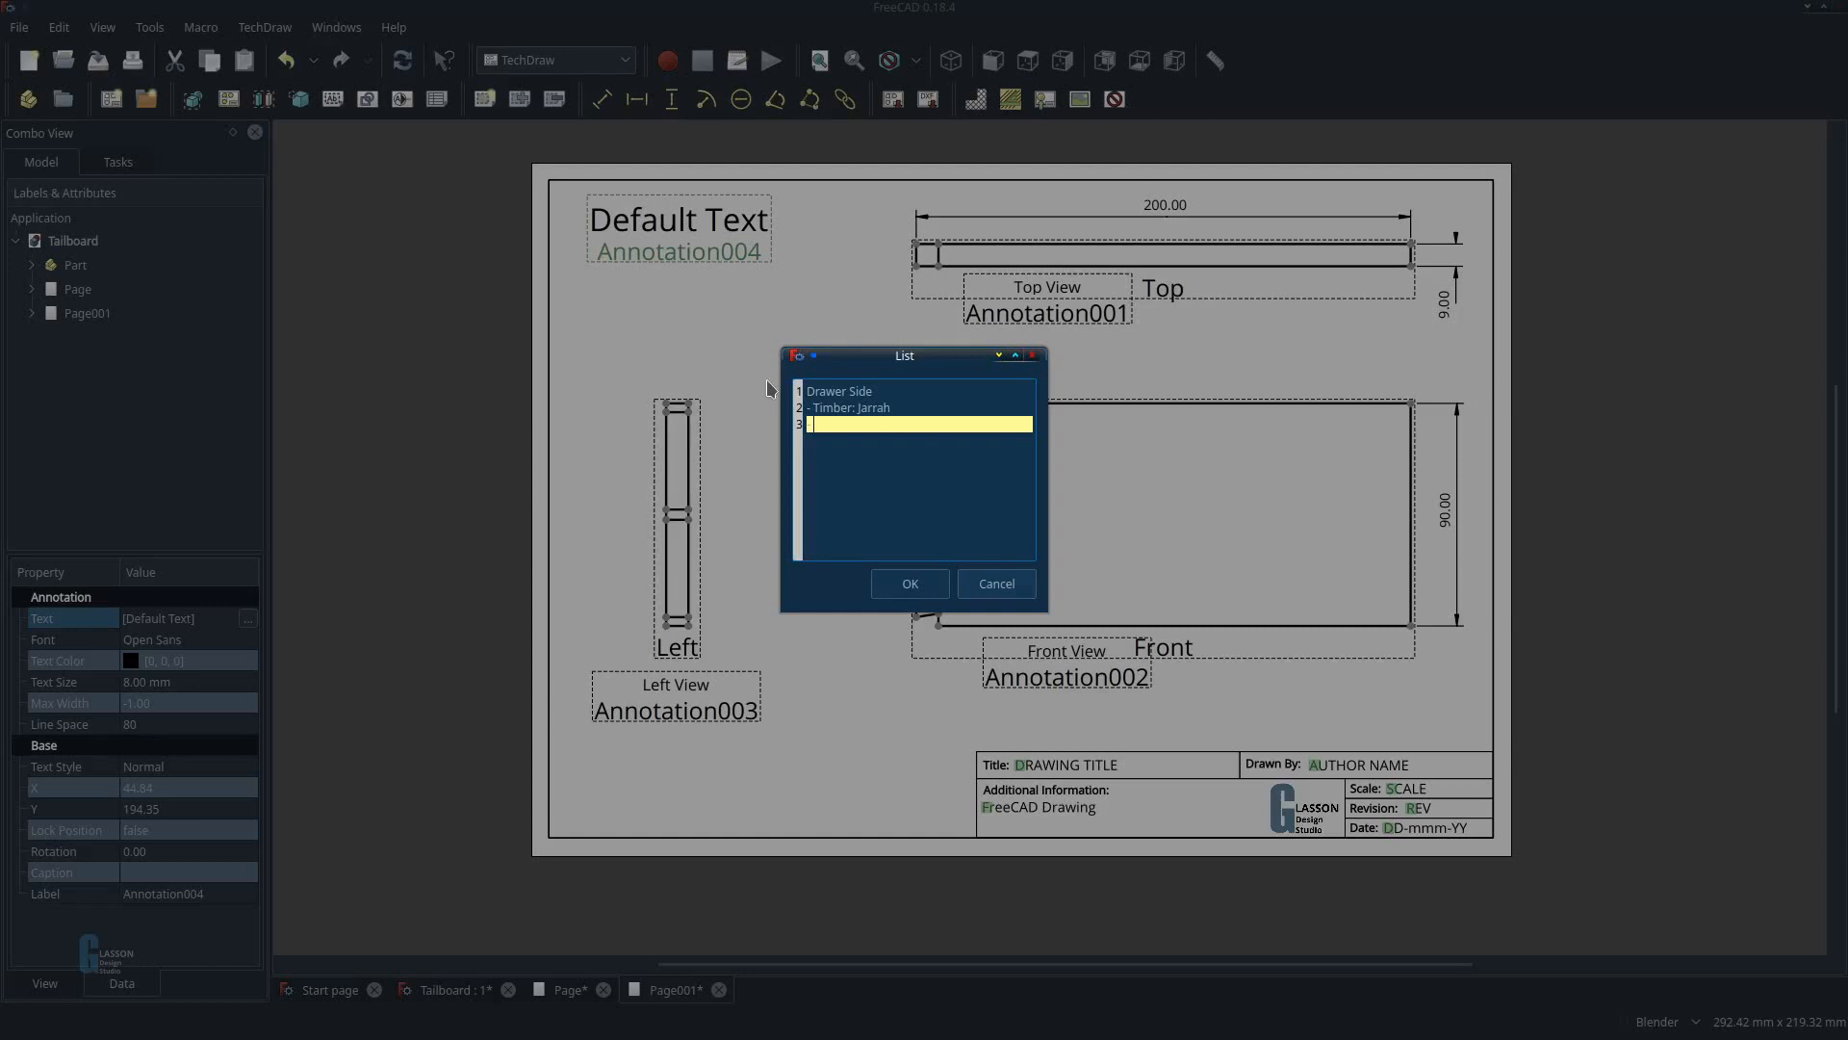
text(- Finish: Wax)
click(905, 583)
Move the drawer side note to sit inside the border above the Left view and toggle the view frames.
drag(690, 286, 706, 333)
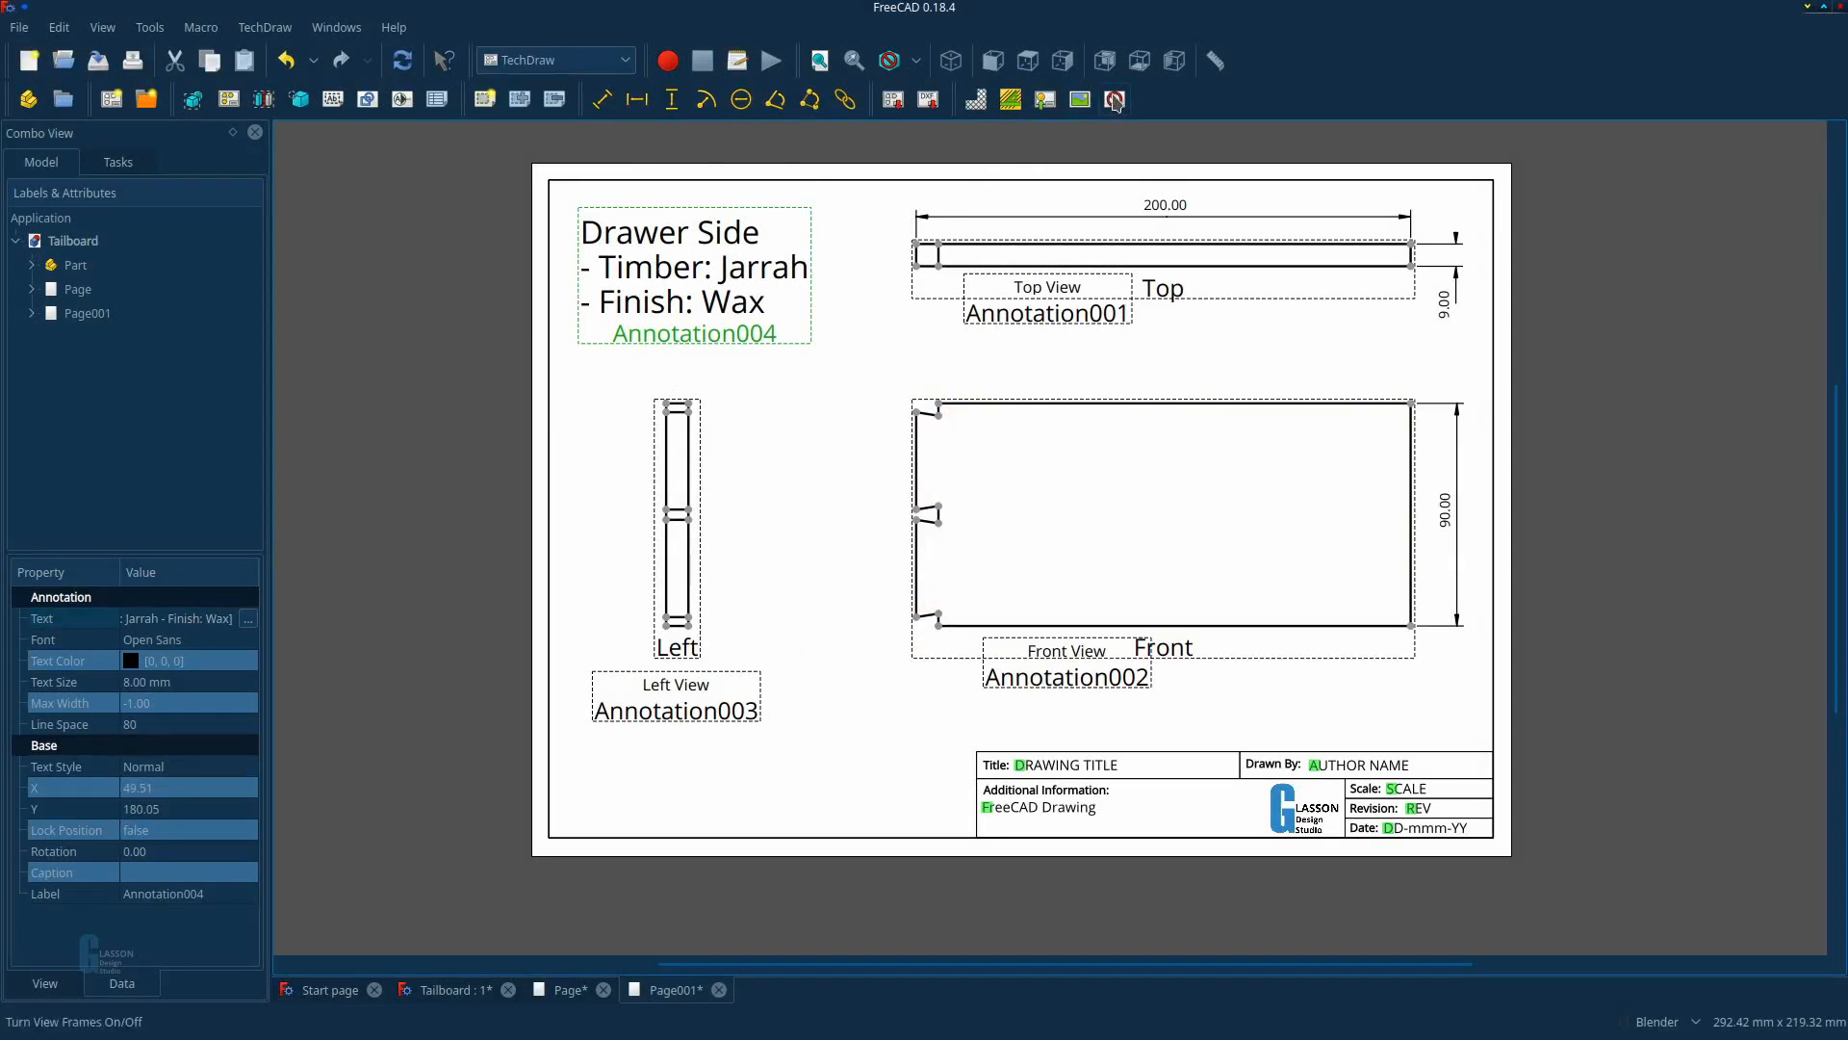
click(972, 479)
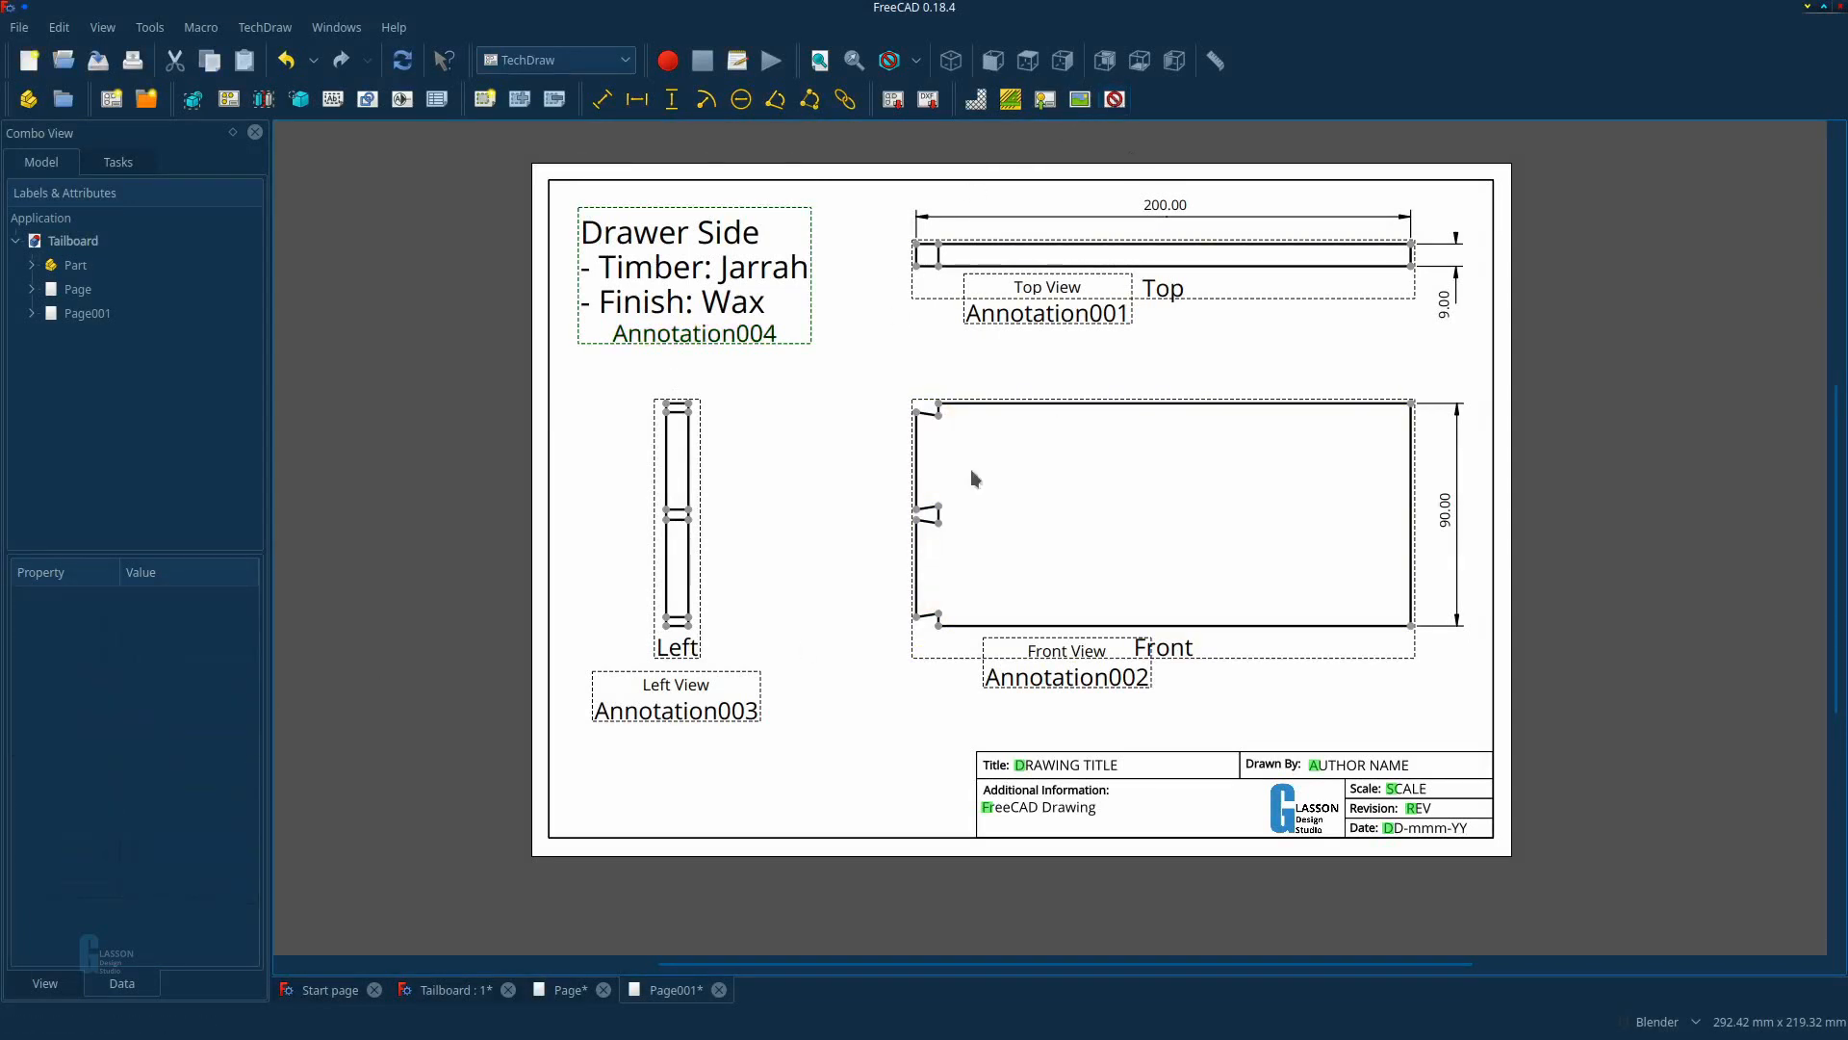
click(1116, 101)
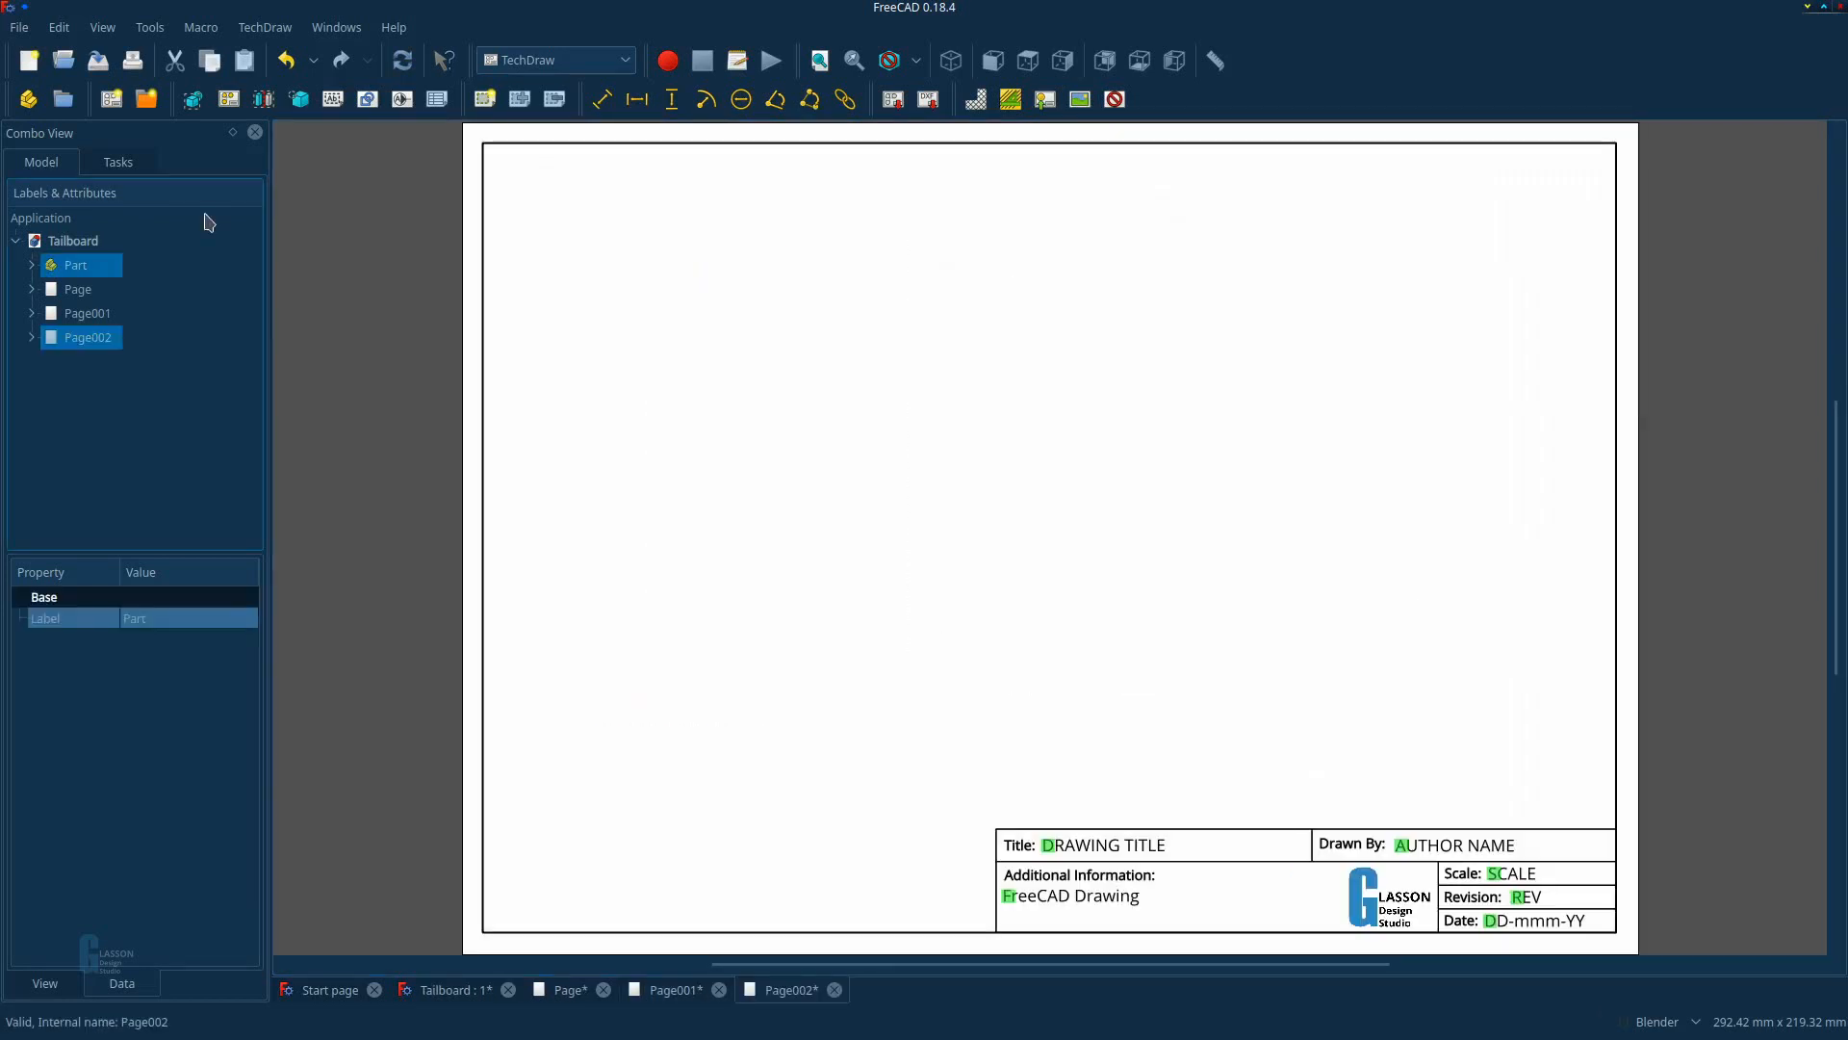
Insert a view of the Part on the blank third page and set the view's rotation to -90.
click(197, 106)
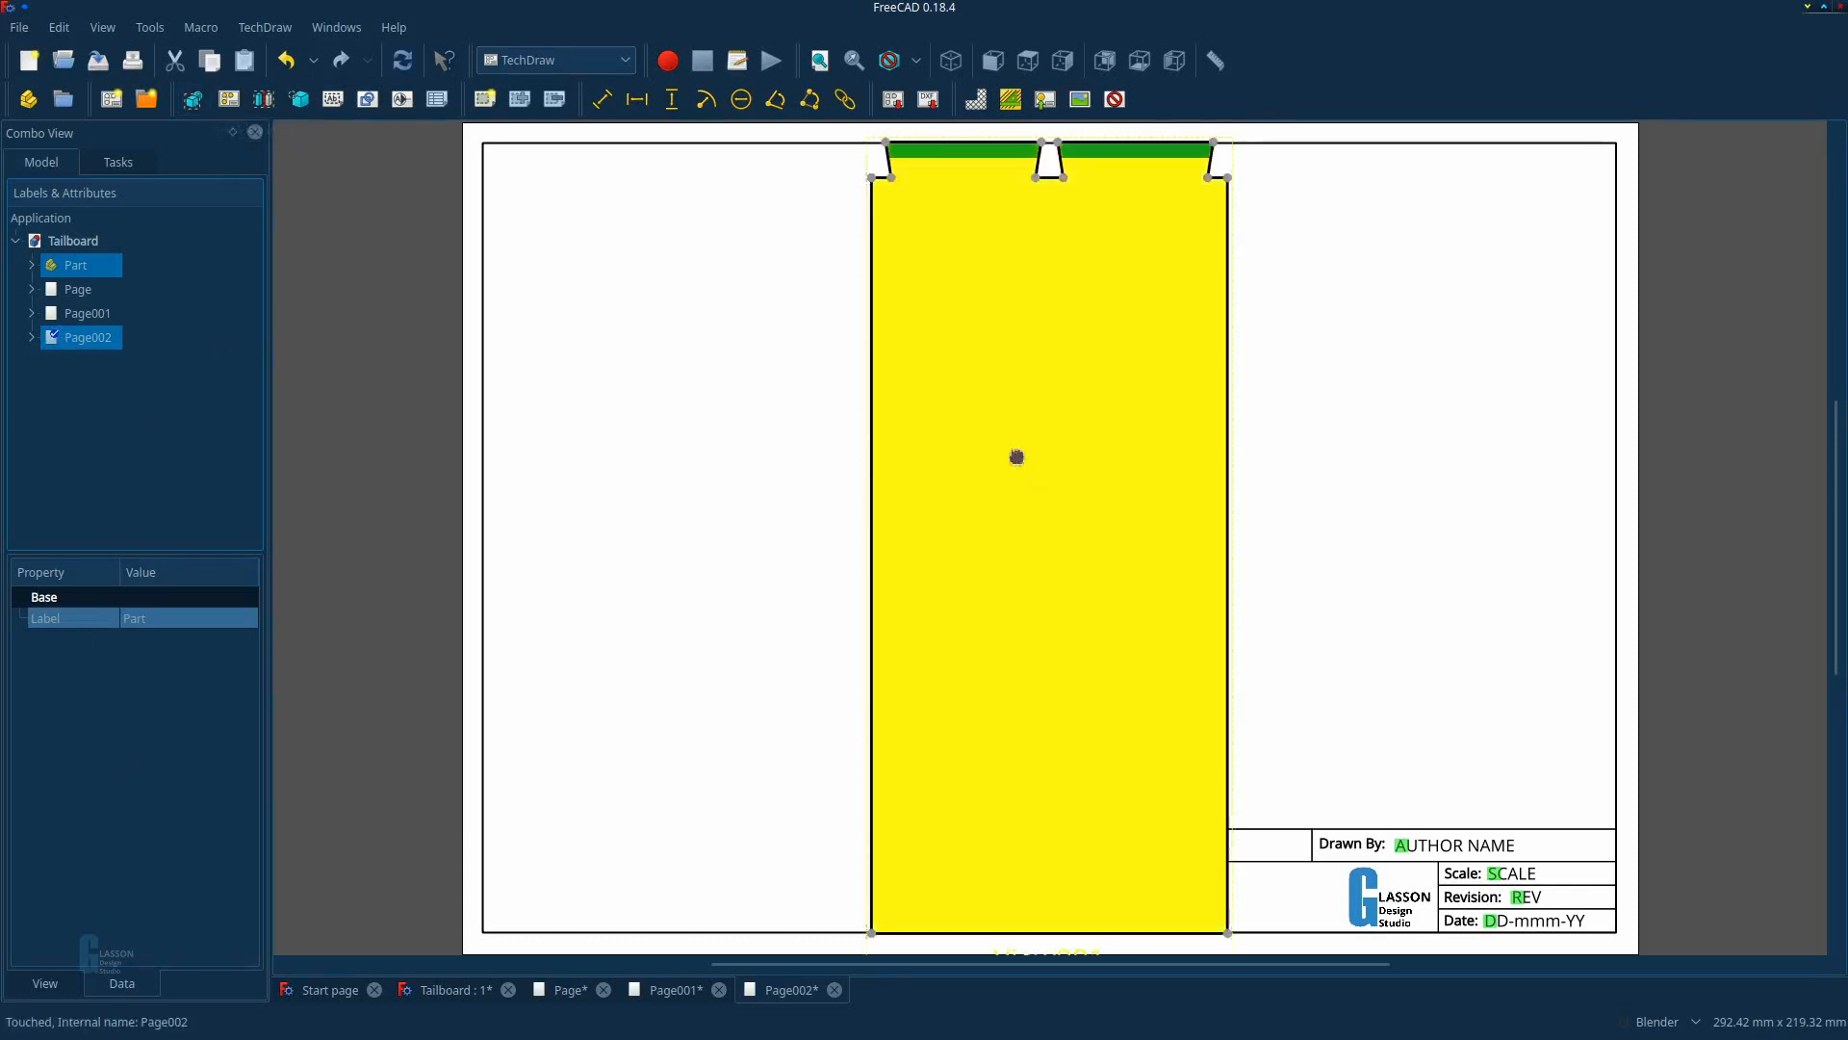
click(1014, 454)
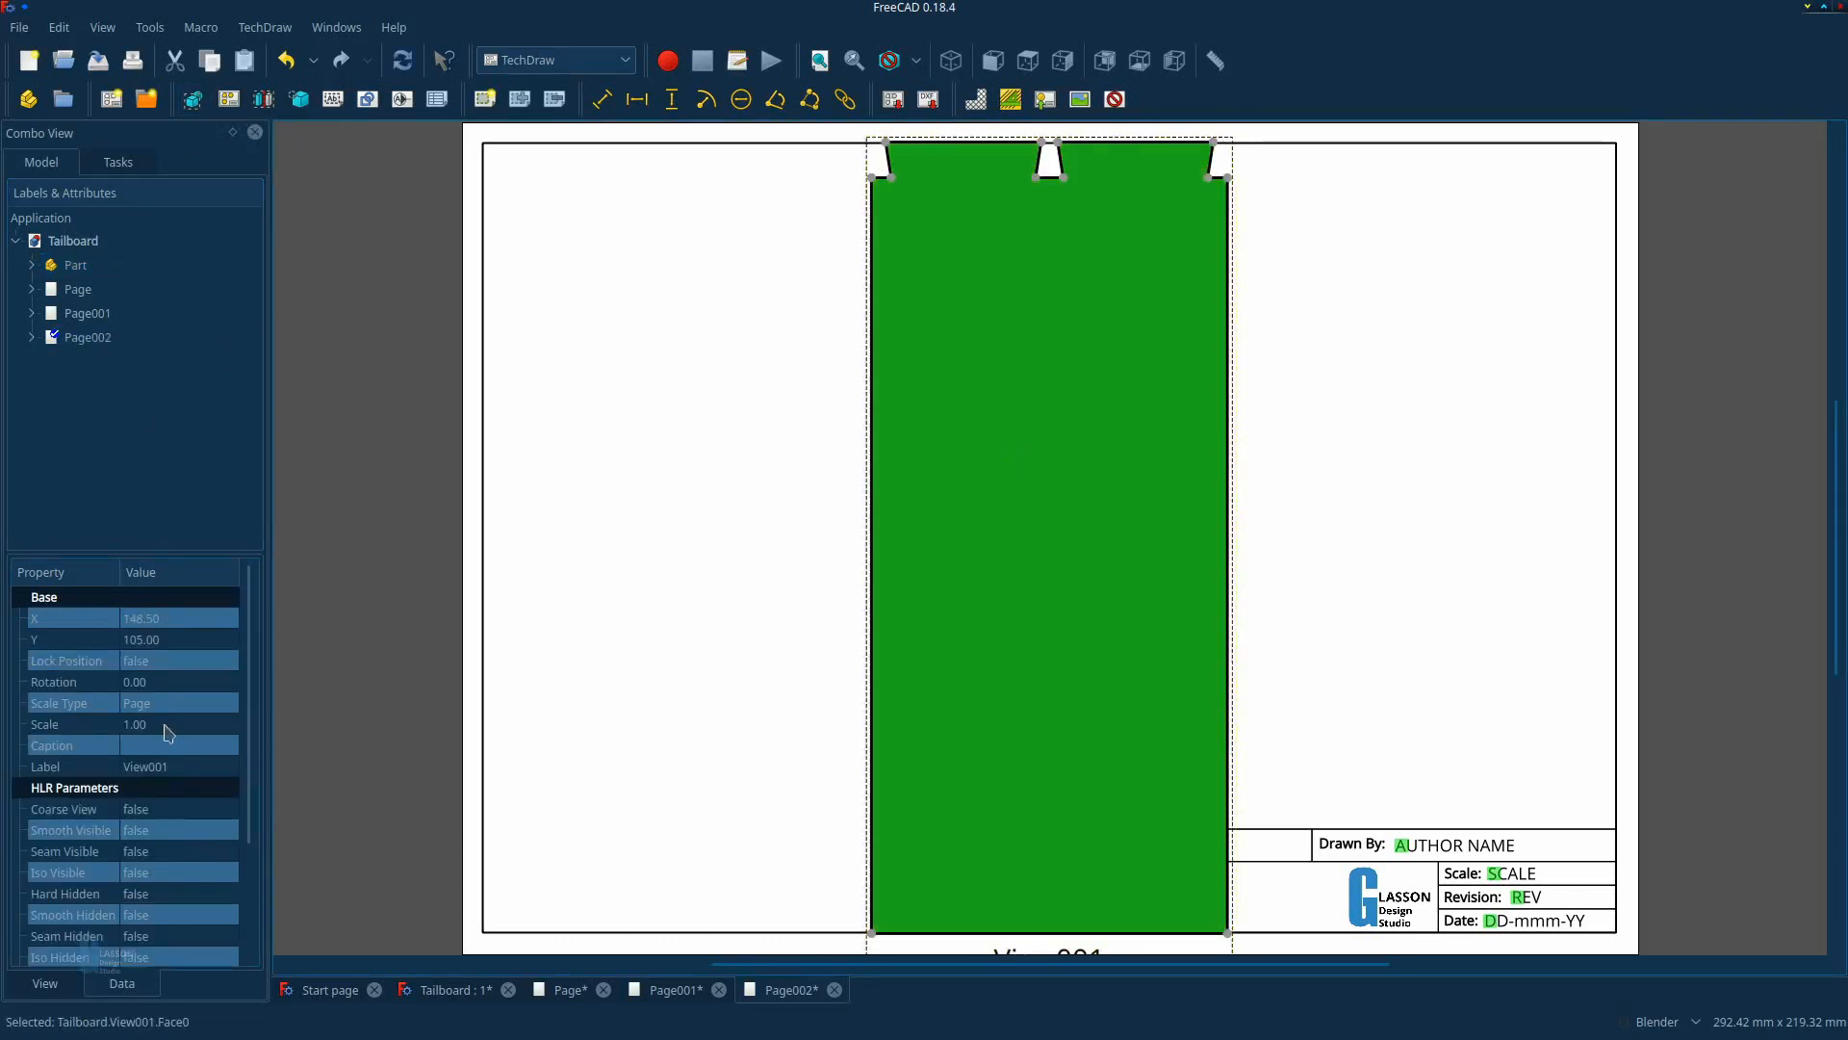
click(187, 682)
click(159, 682)
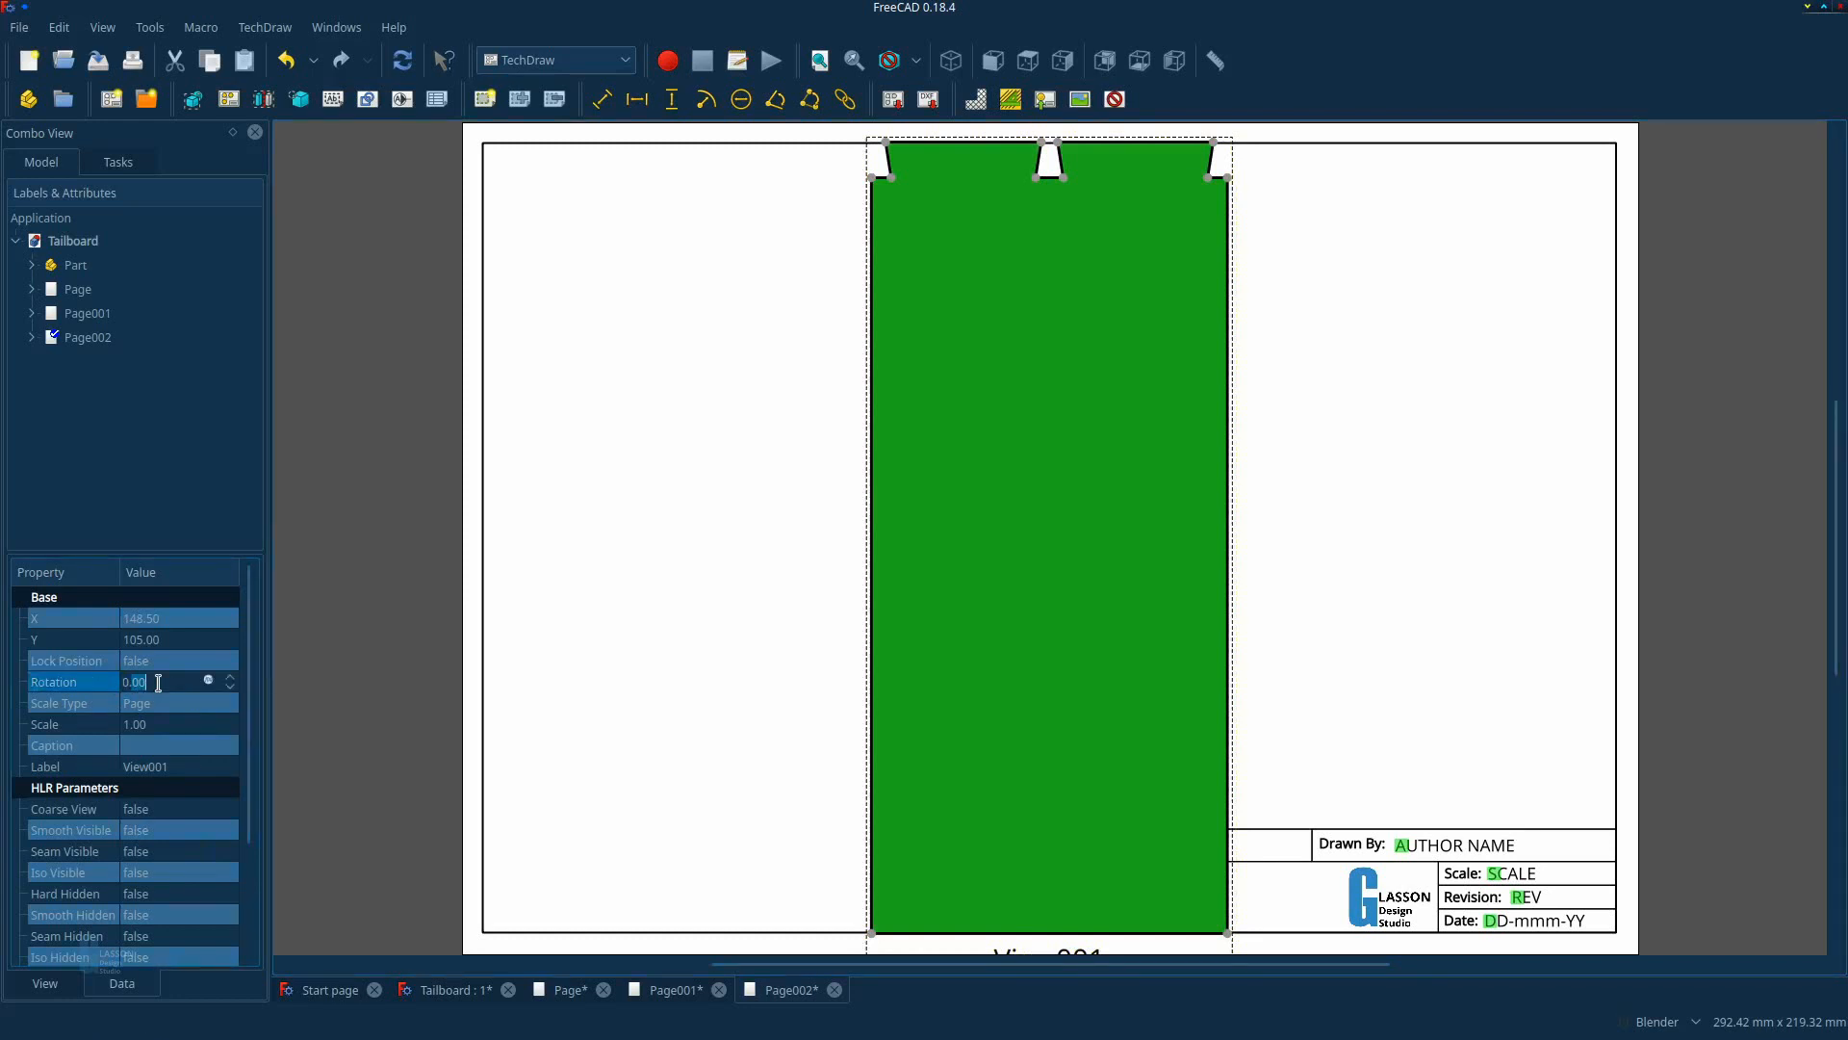
text(90)
key(Return)
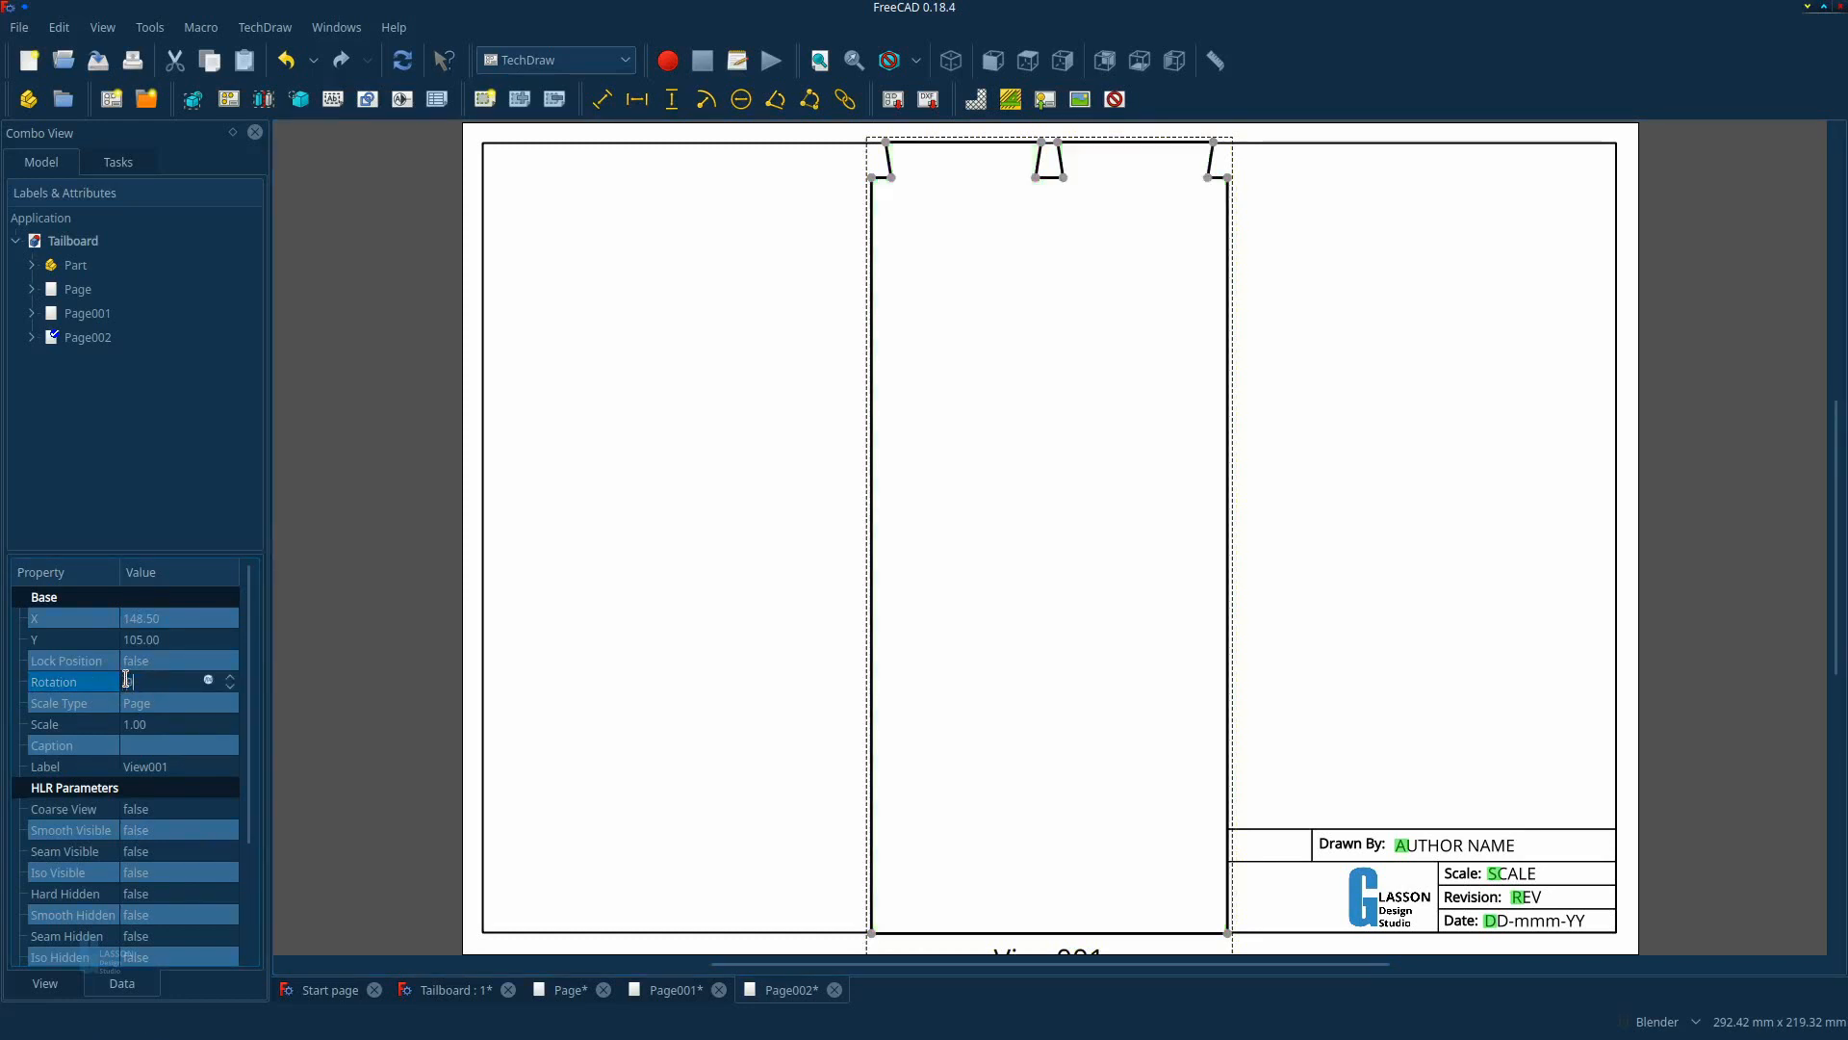
click(155, 722)
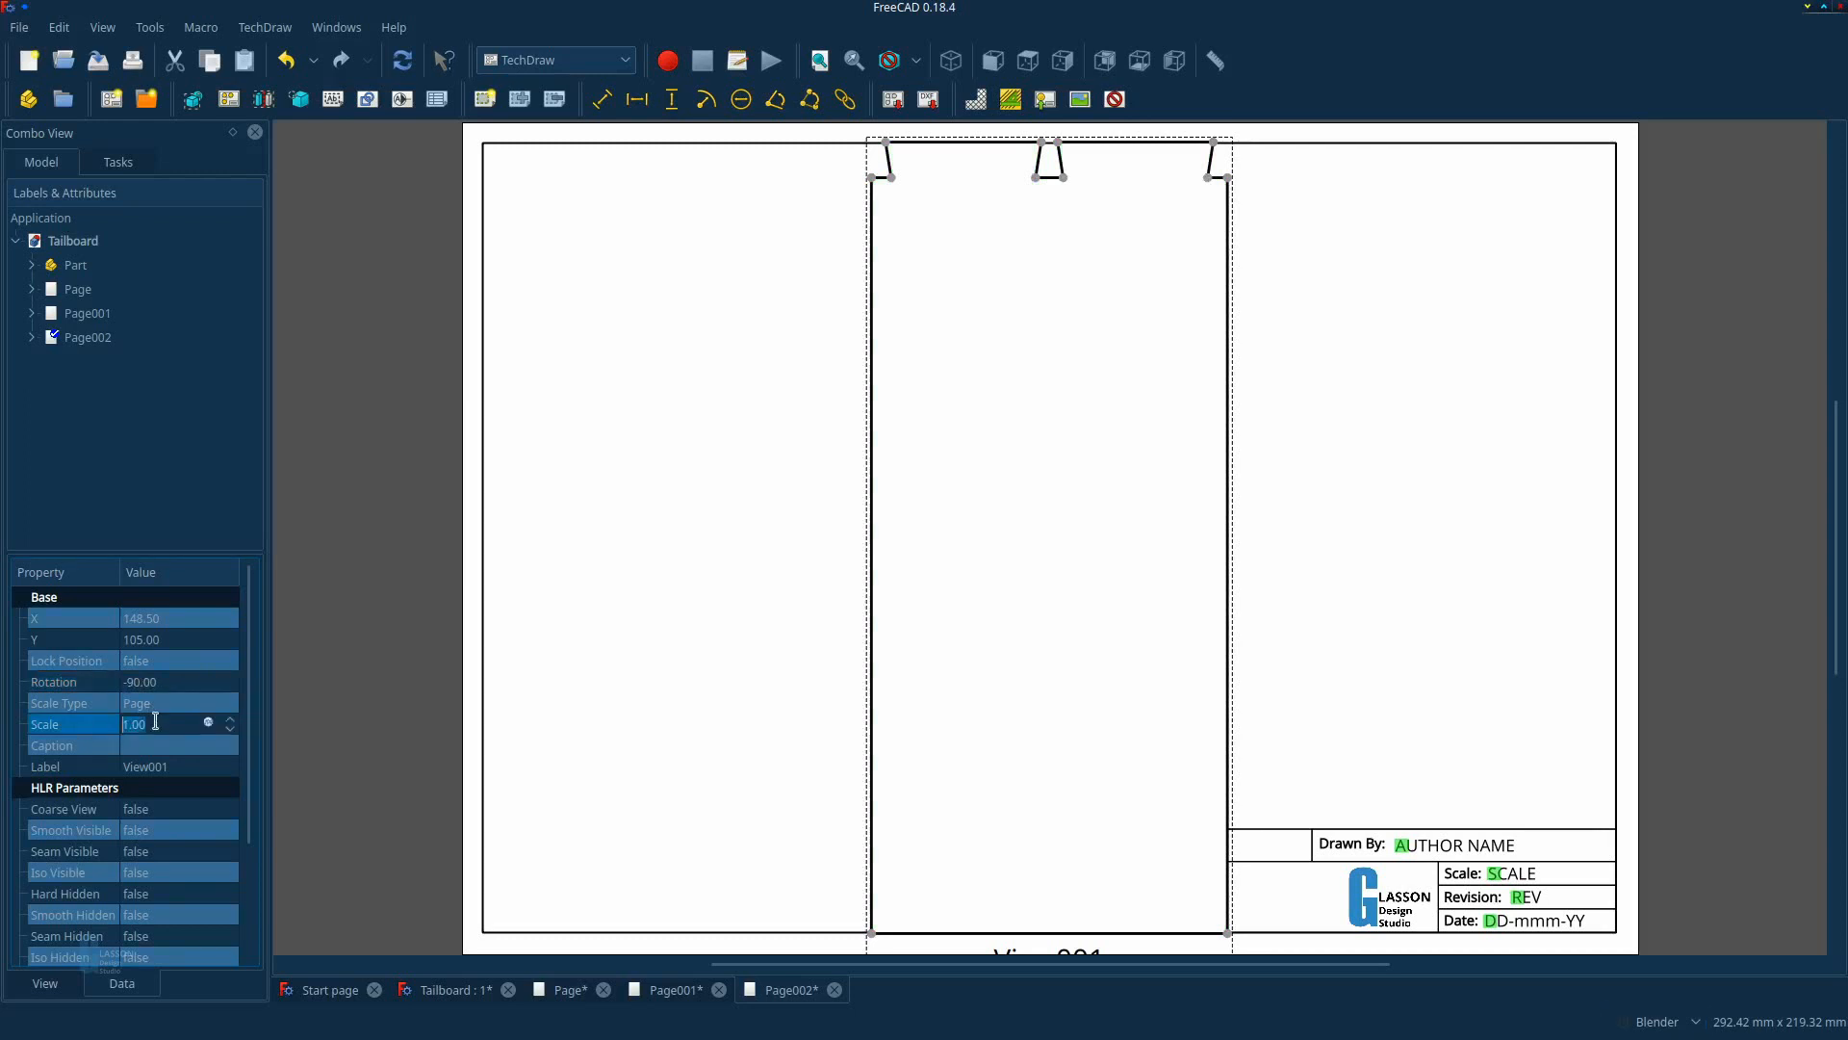
text(075)
key(Return)
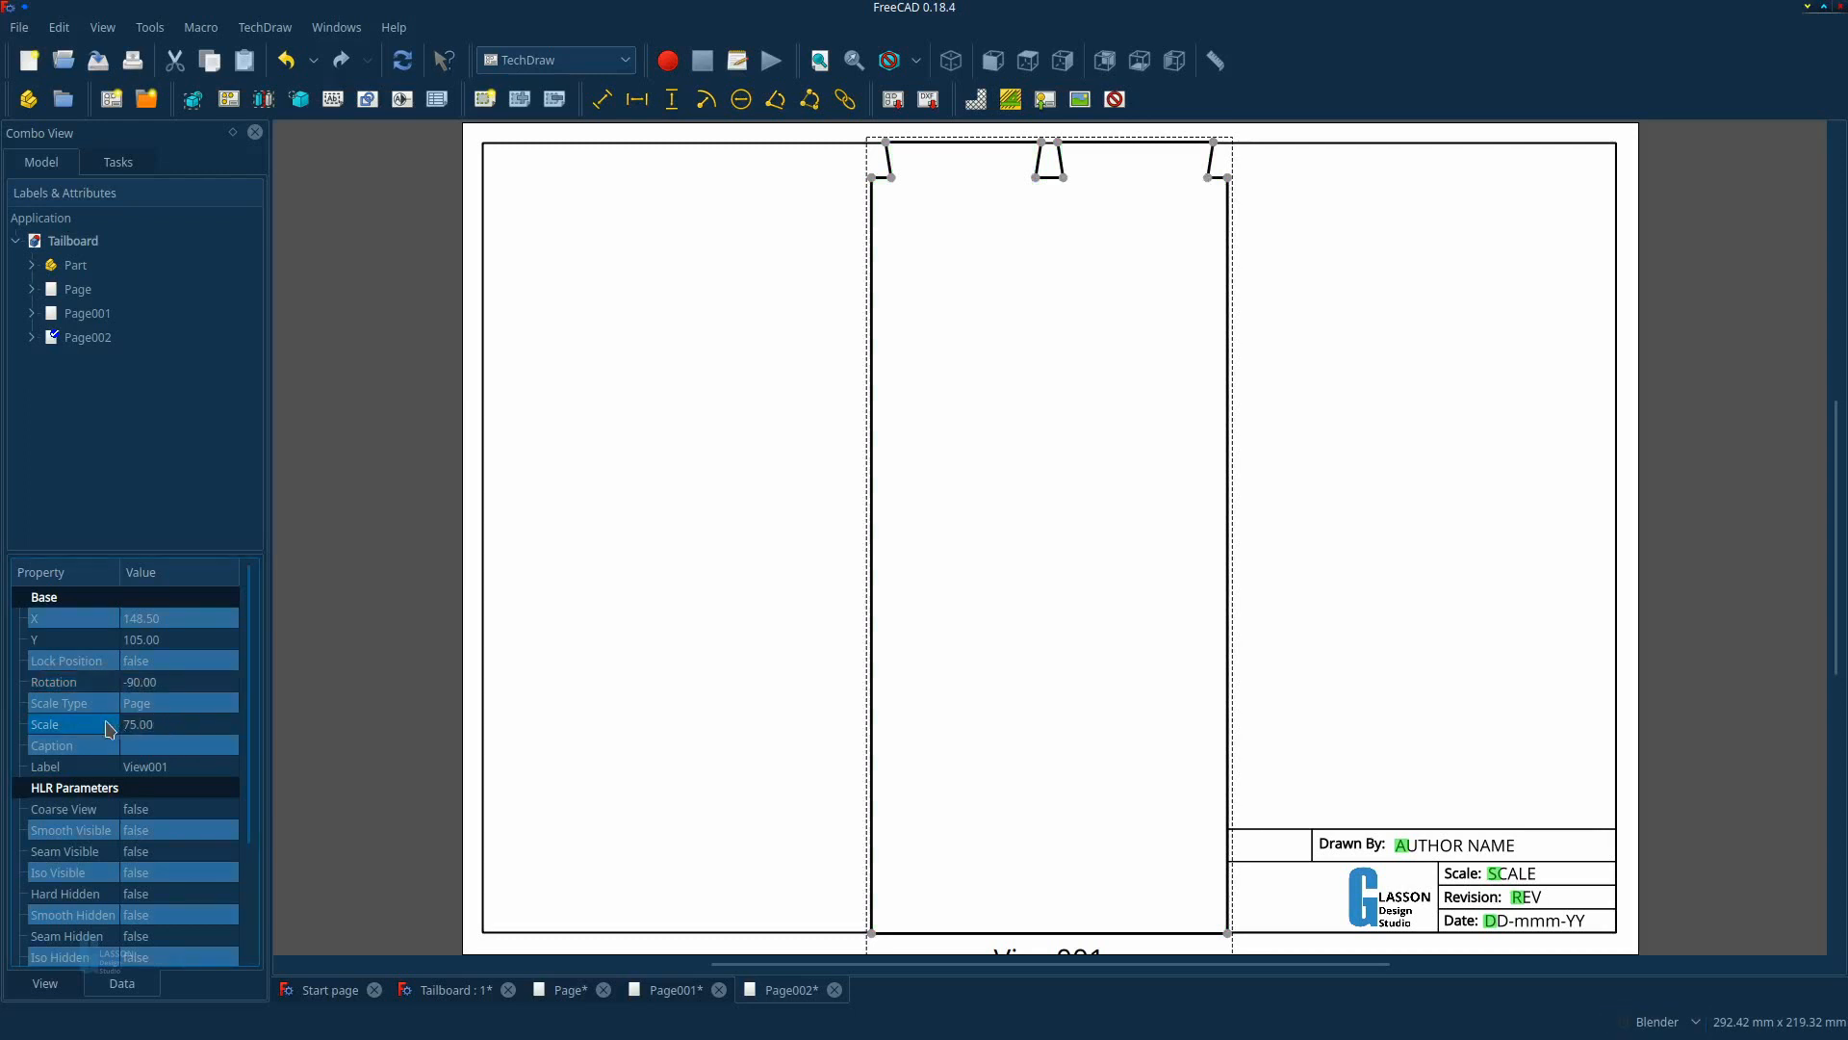
Set the scale of the tailboard view on the third page to 0.75.
click(145, 729)
drag(180, 721, 113, 731)
text(.75)
key(Return)
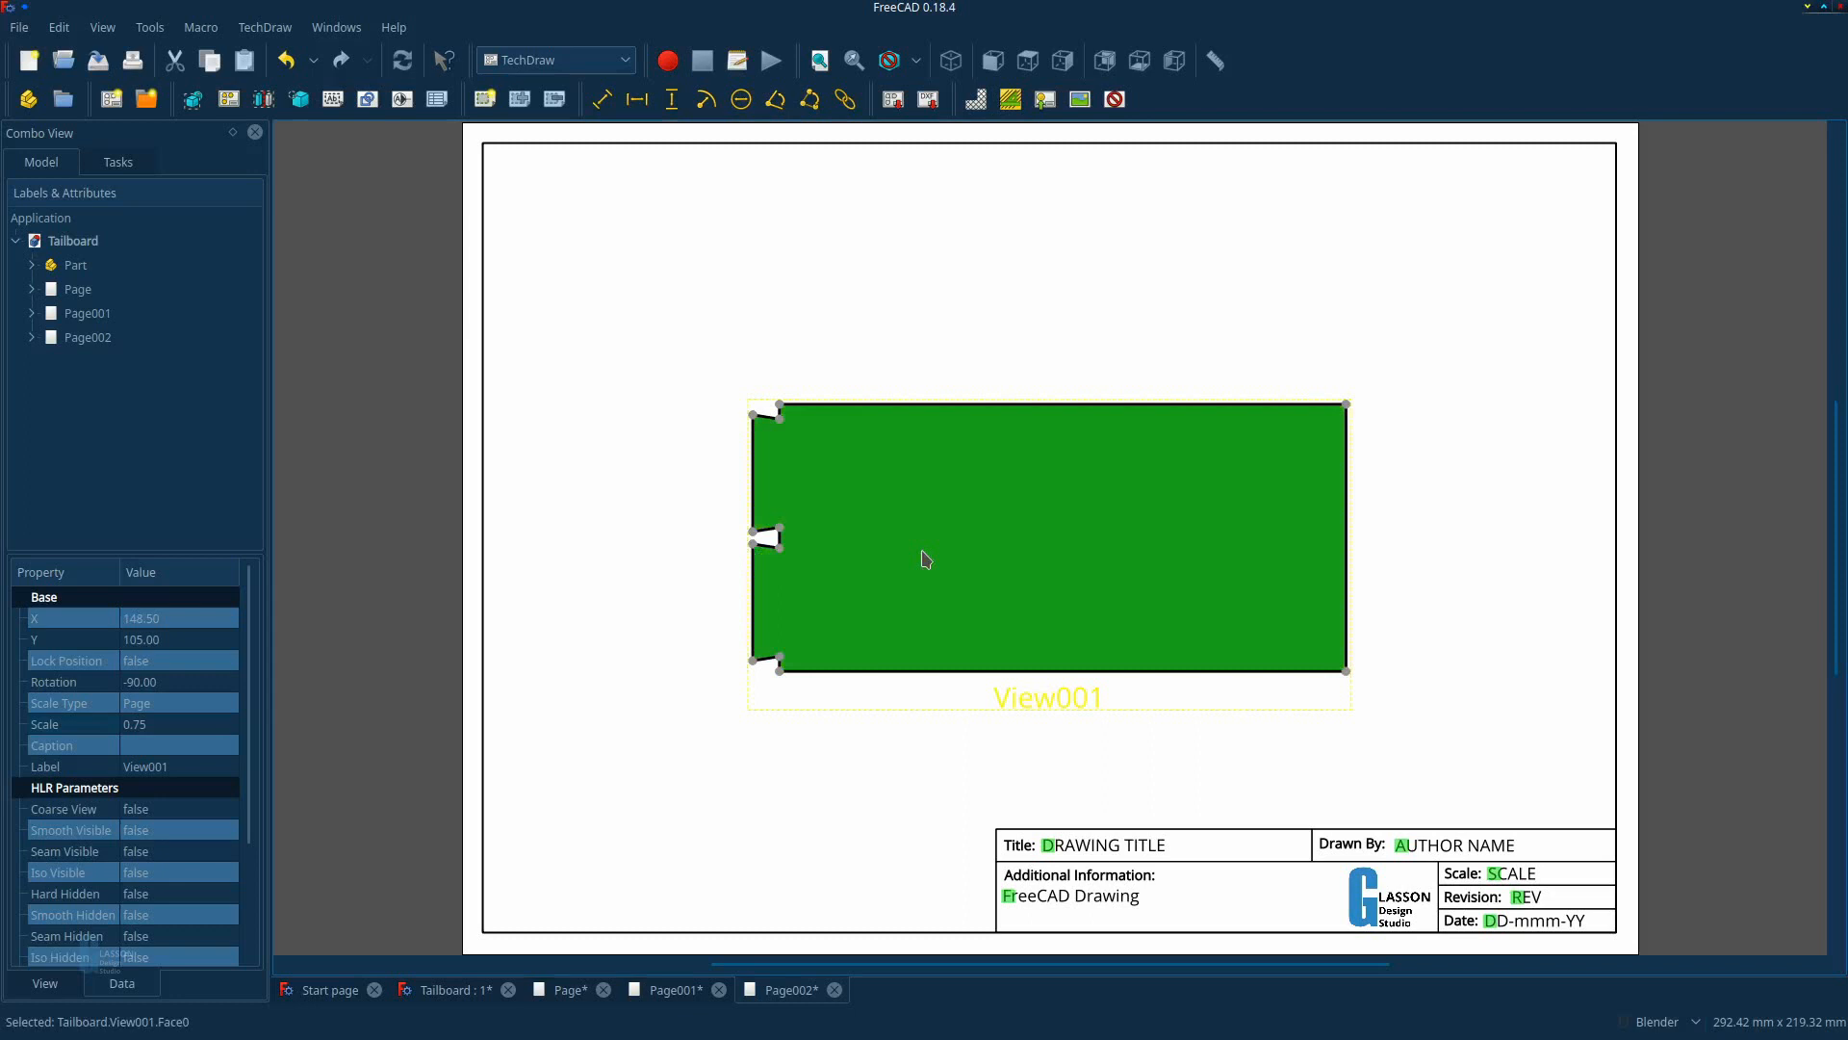
Insert a detail view based on the tailboard view and move it to the page's upper corner, clear of the board.
click(303, 101)
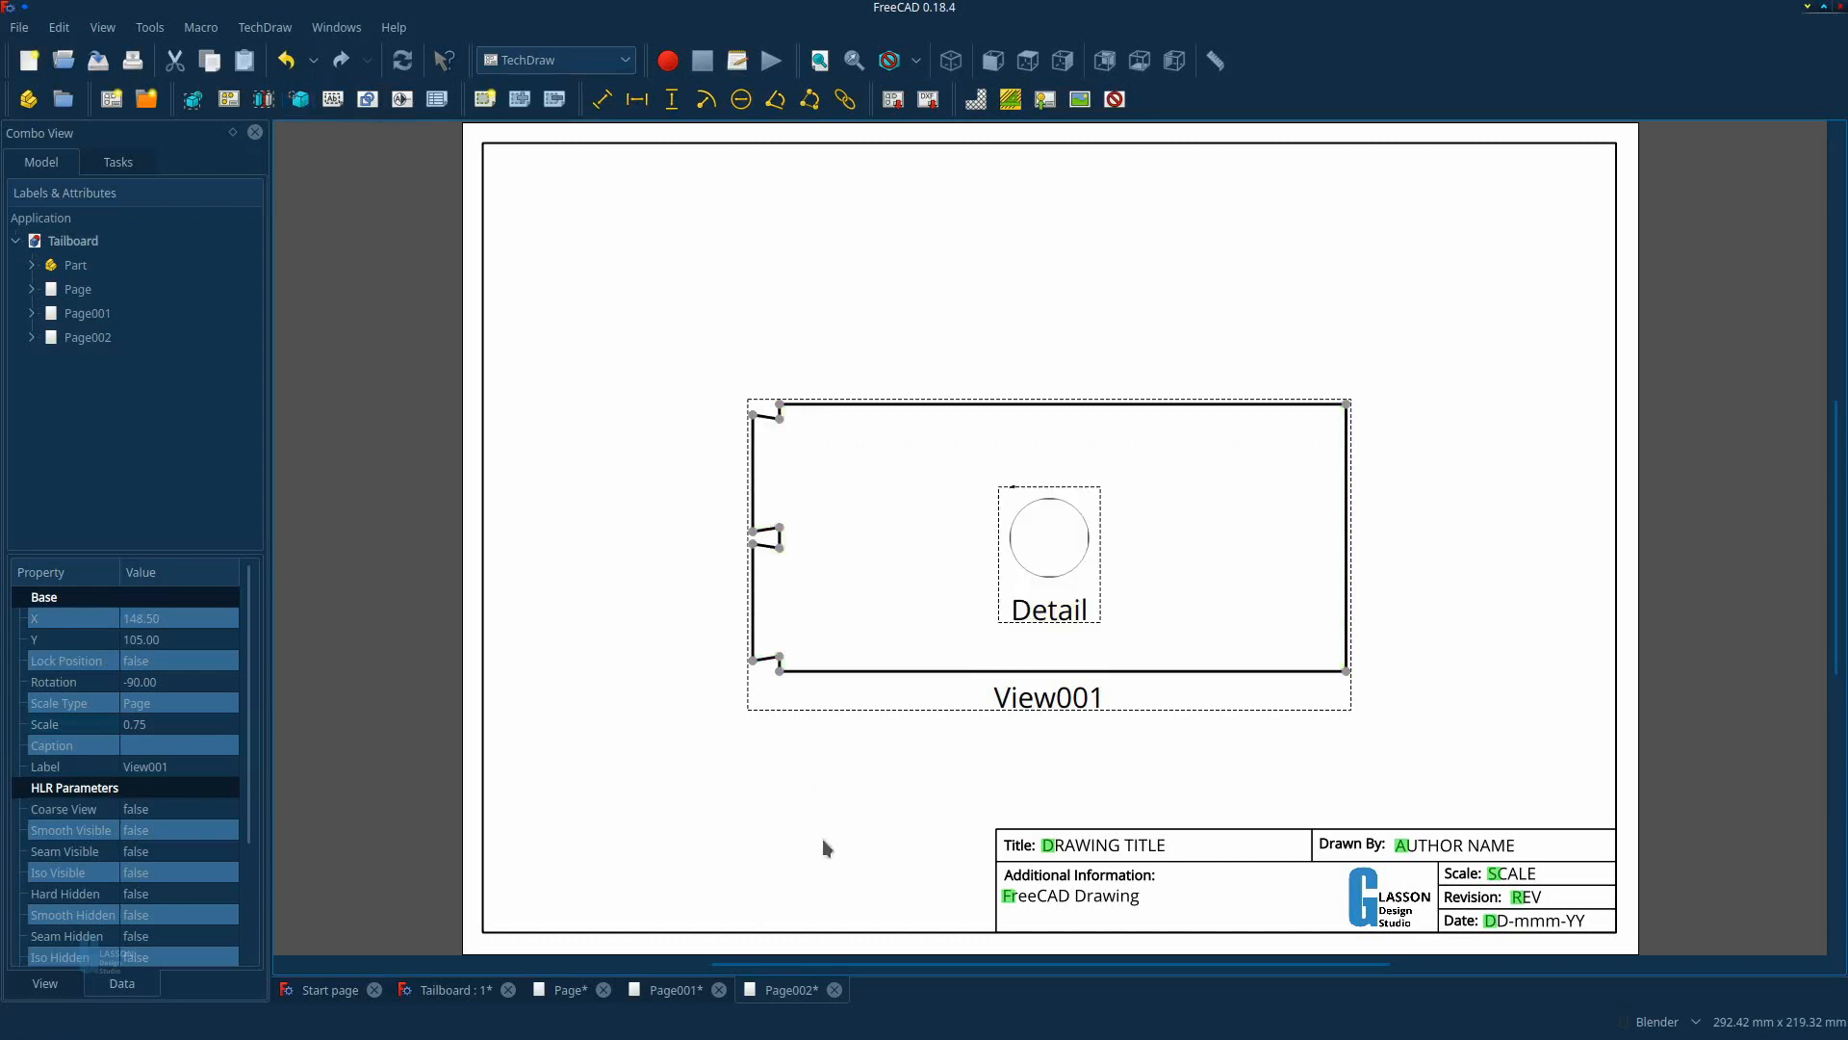
click(1027, 614)
drag(1026, 614, 541, 293)
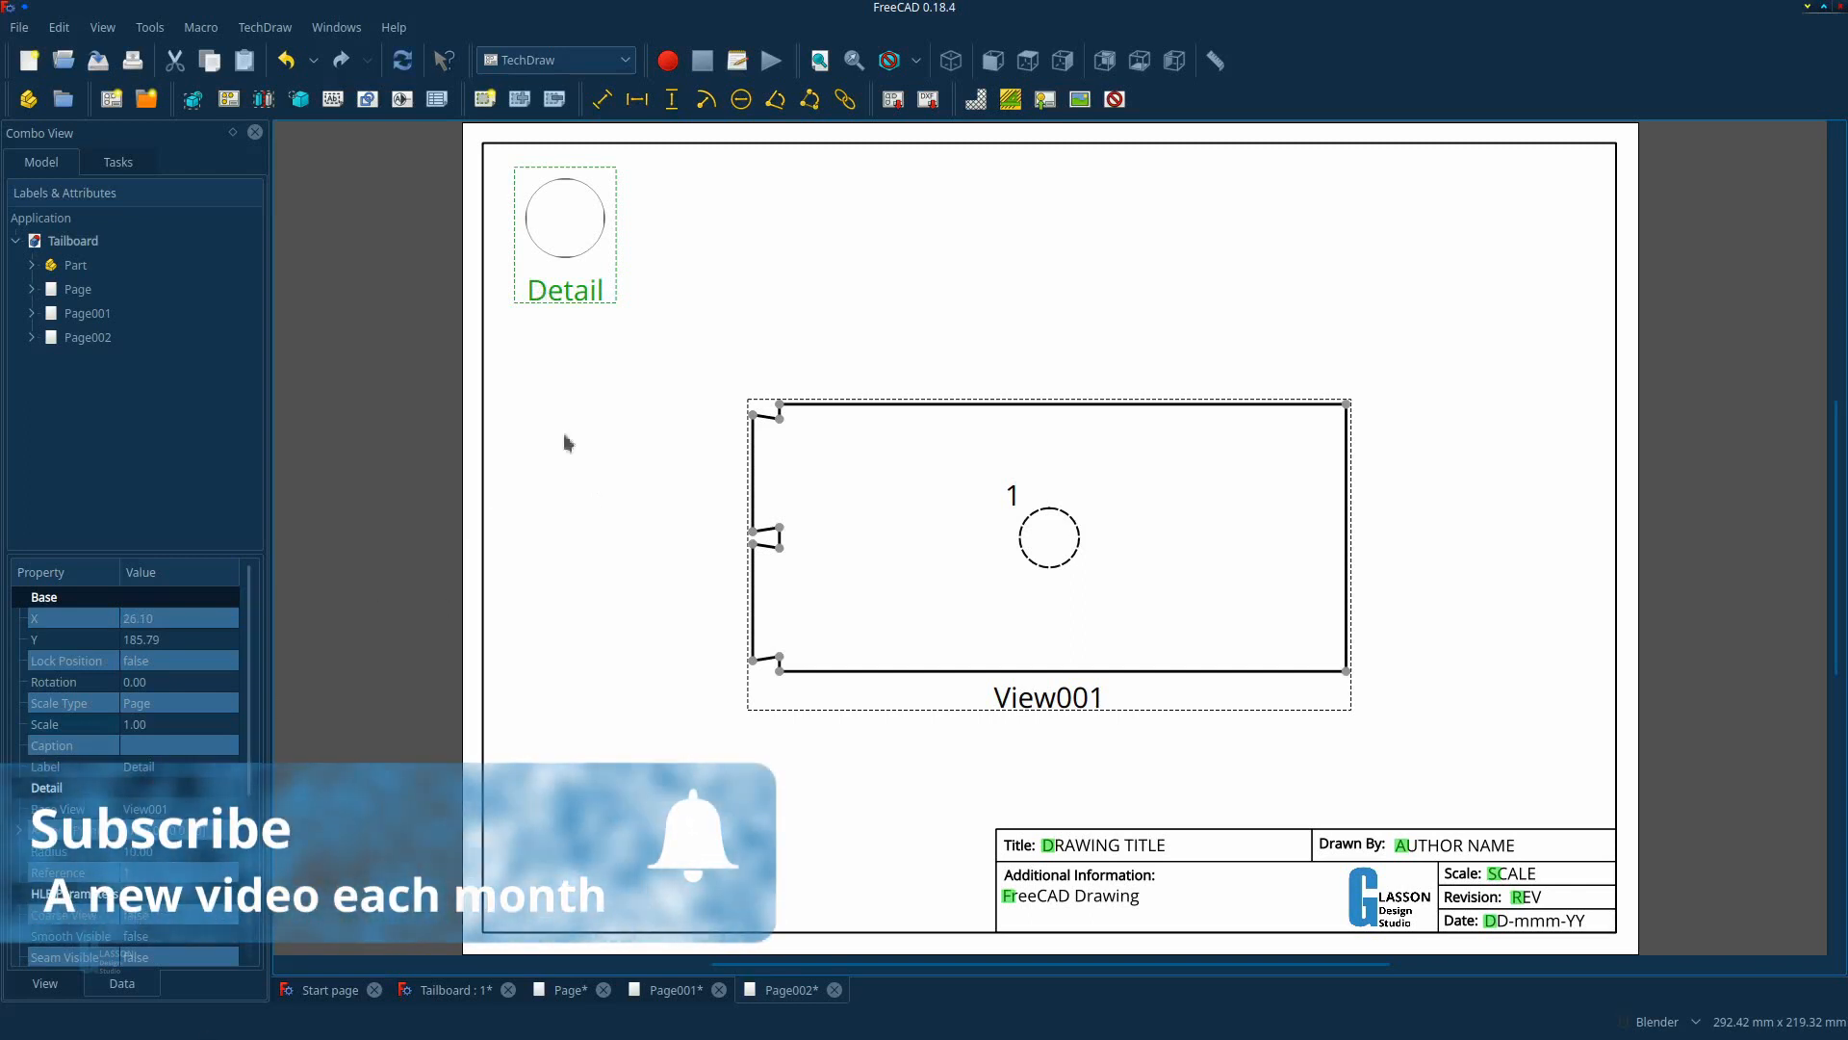
mouse_move(574, 306)
mouse_down()
mouse_move(780, 300)
mouse_move(588, 298)
mouse_up()
Set the detail view's scale to 5 and recompute the document.
click(154, 725)
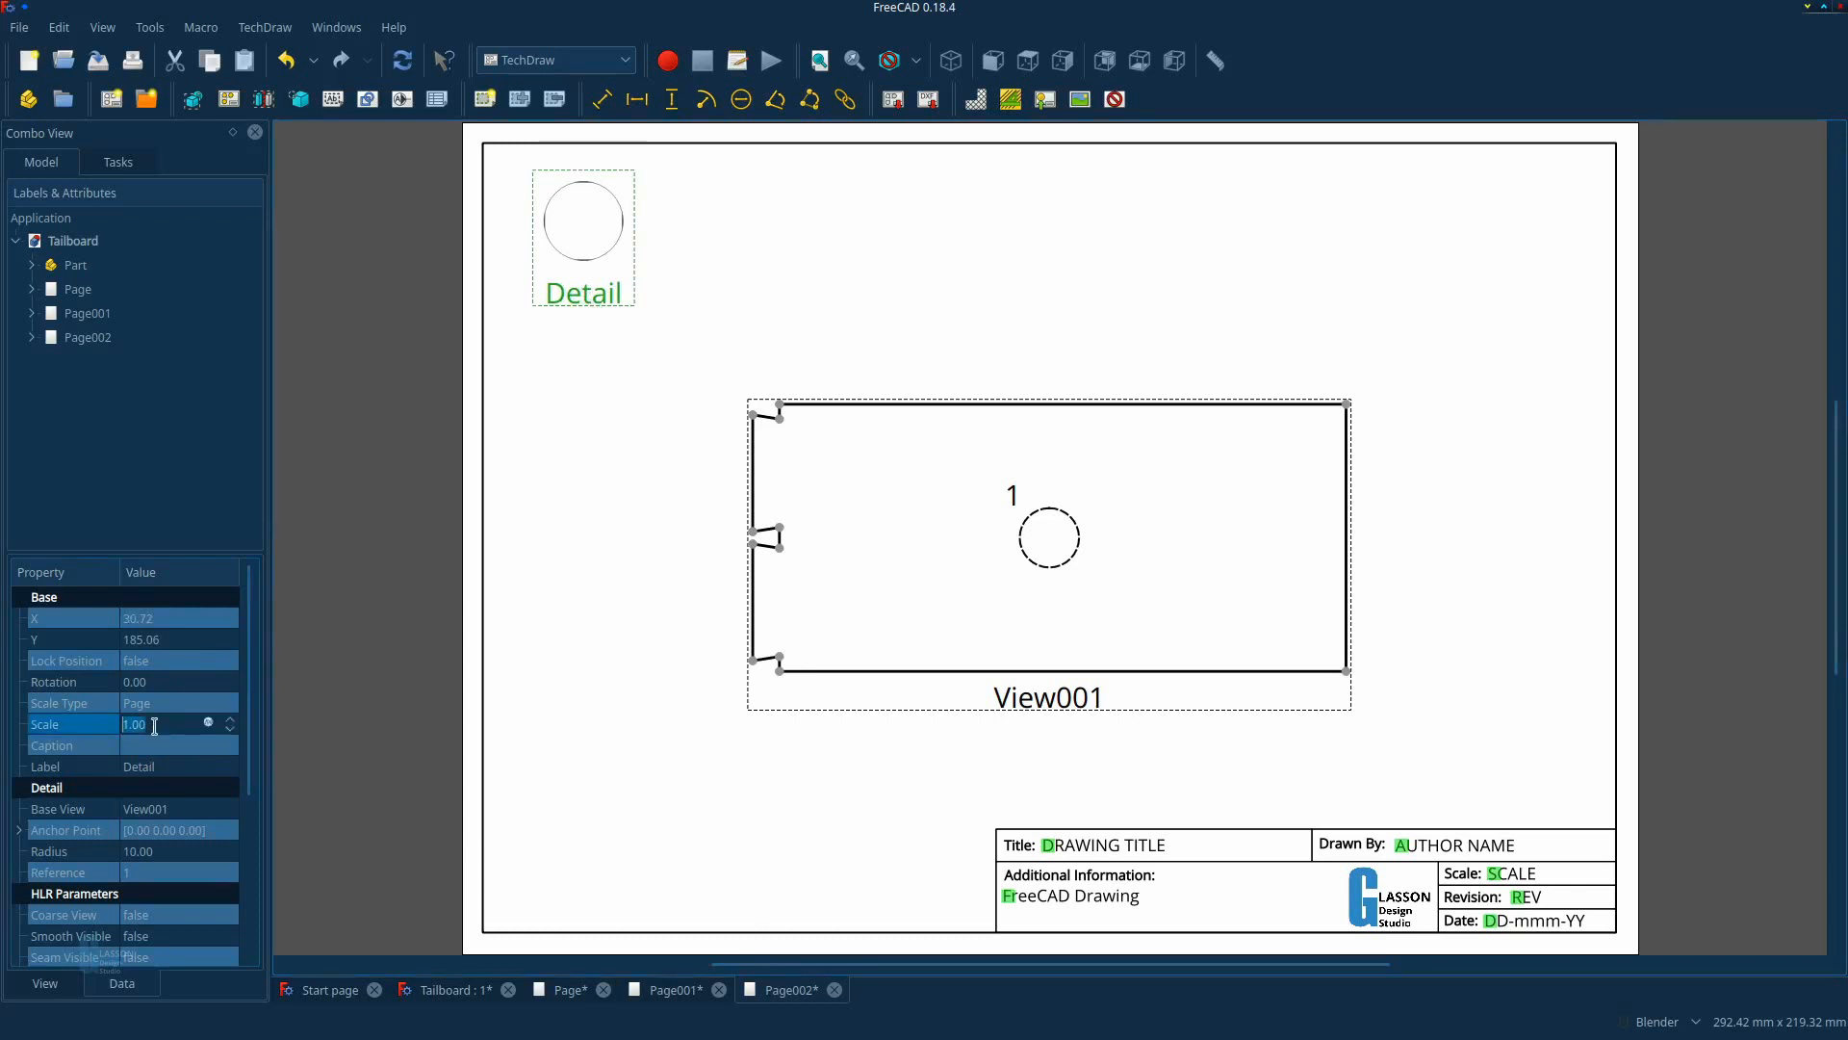
text(5)
key(Return)
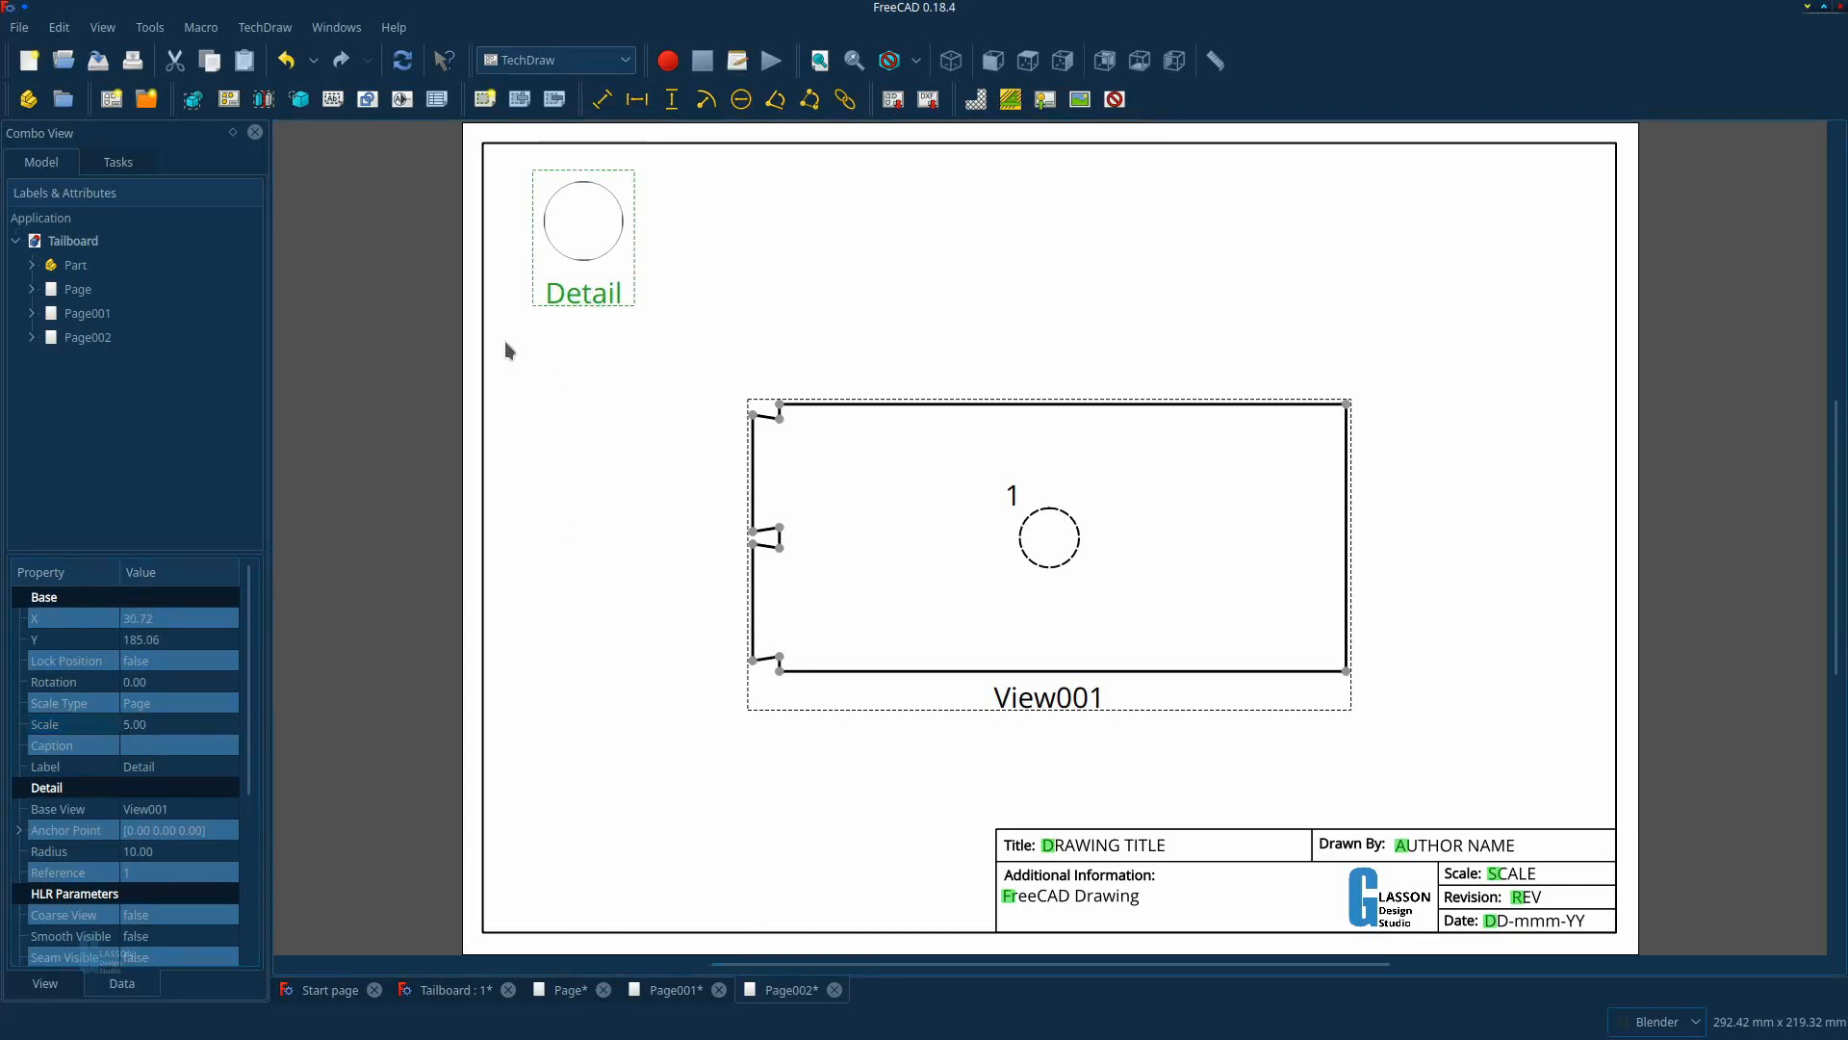
click(404, 67)
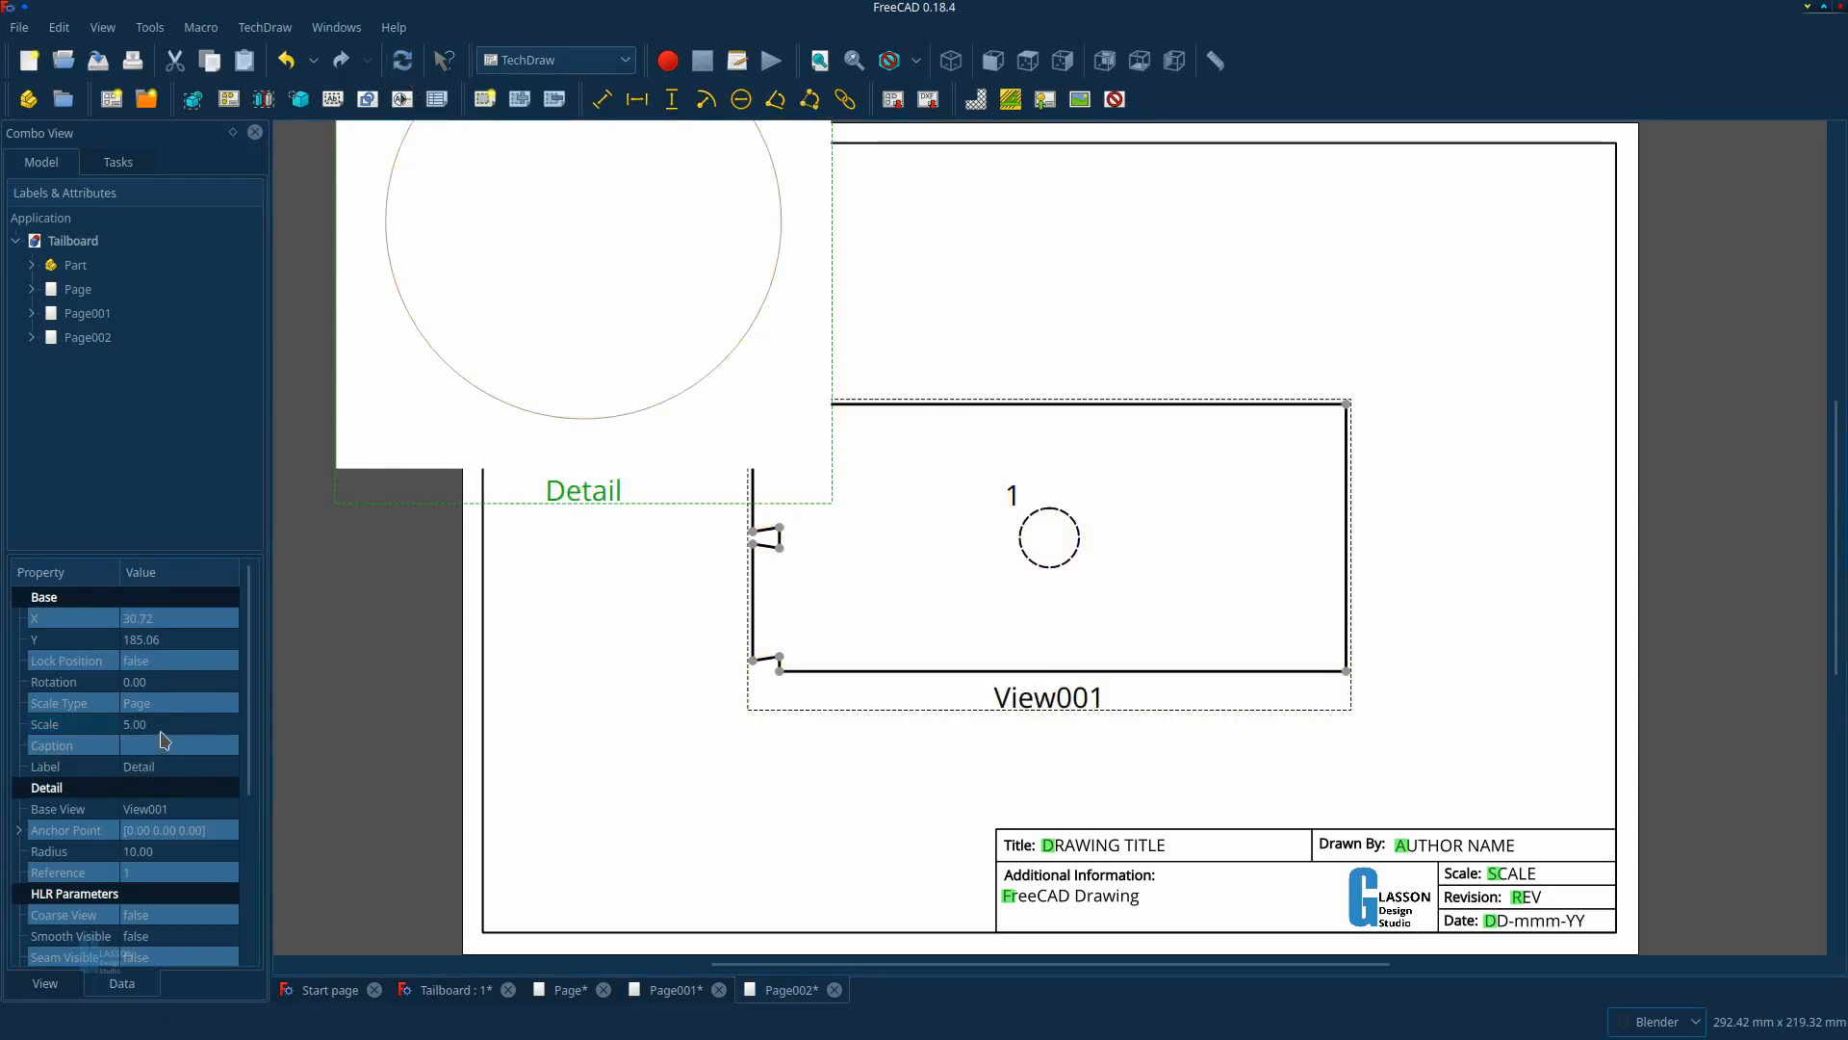
Set the detail view's scale to 2.5.
click(126, 724)
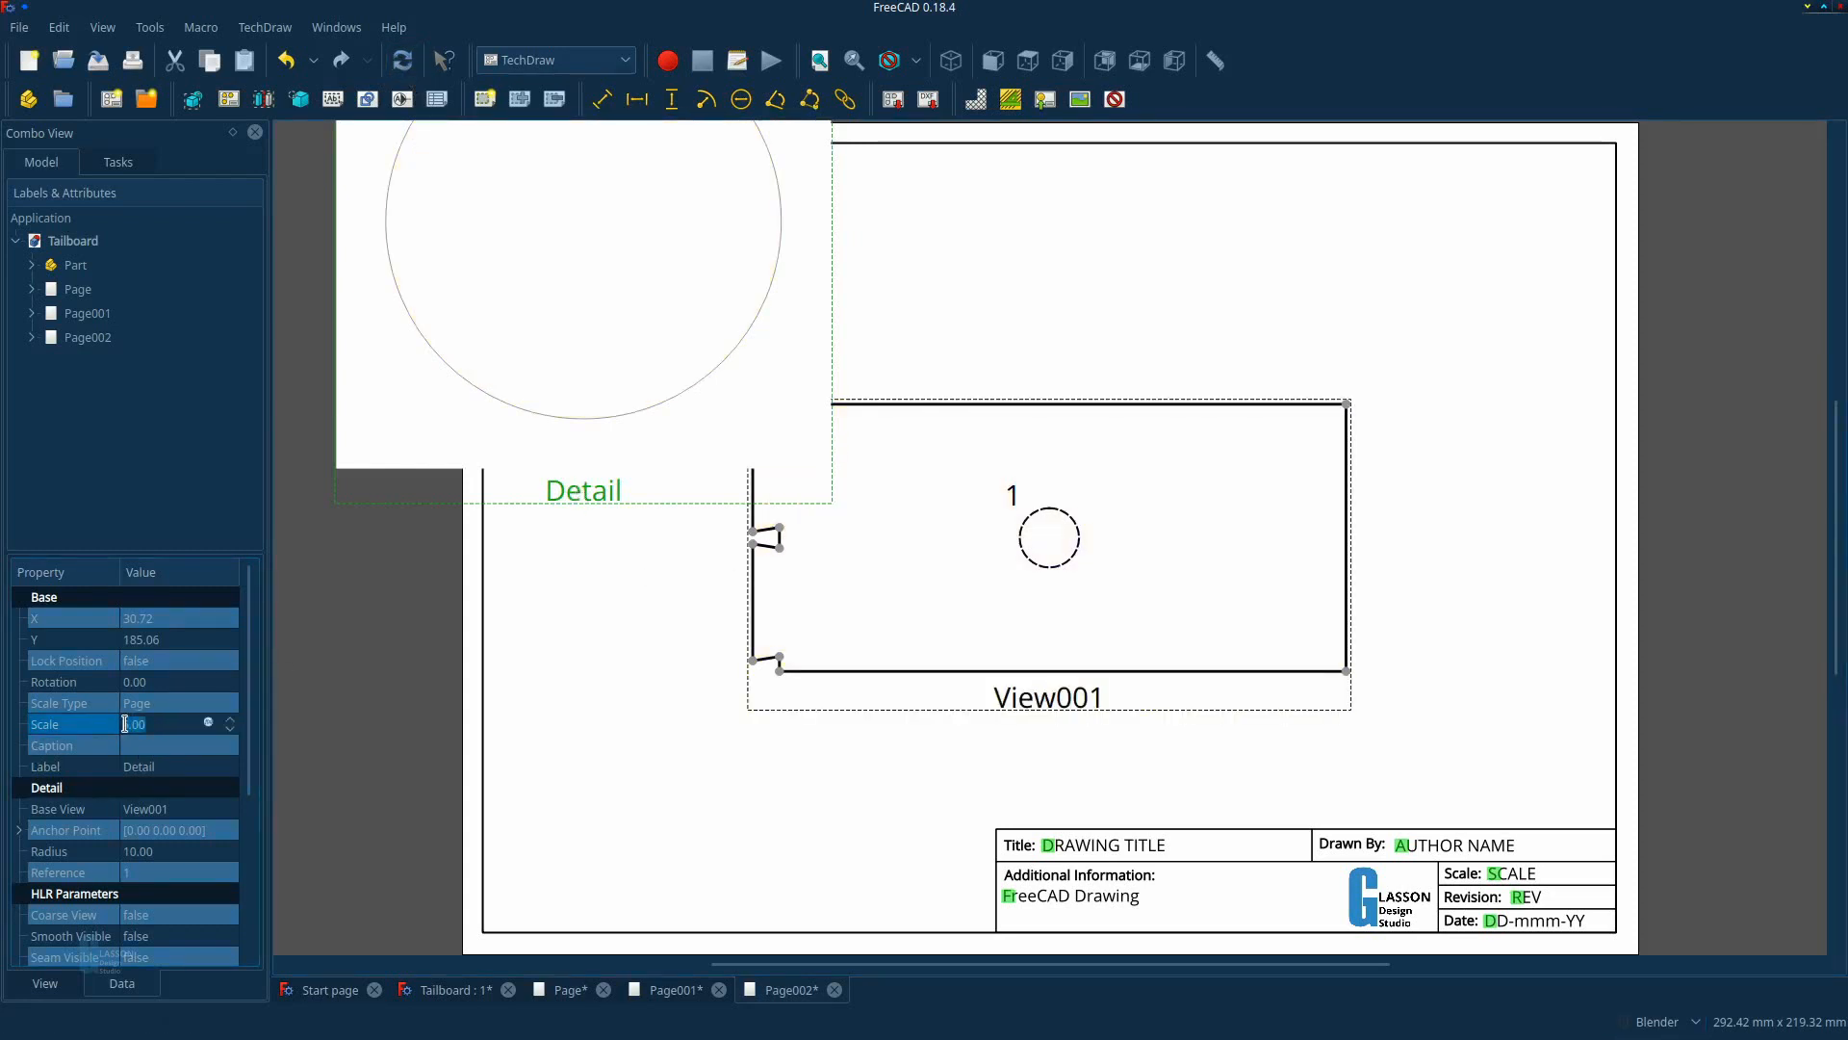
text(2.5)
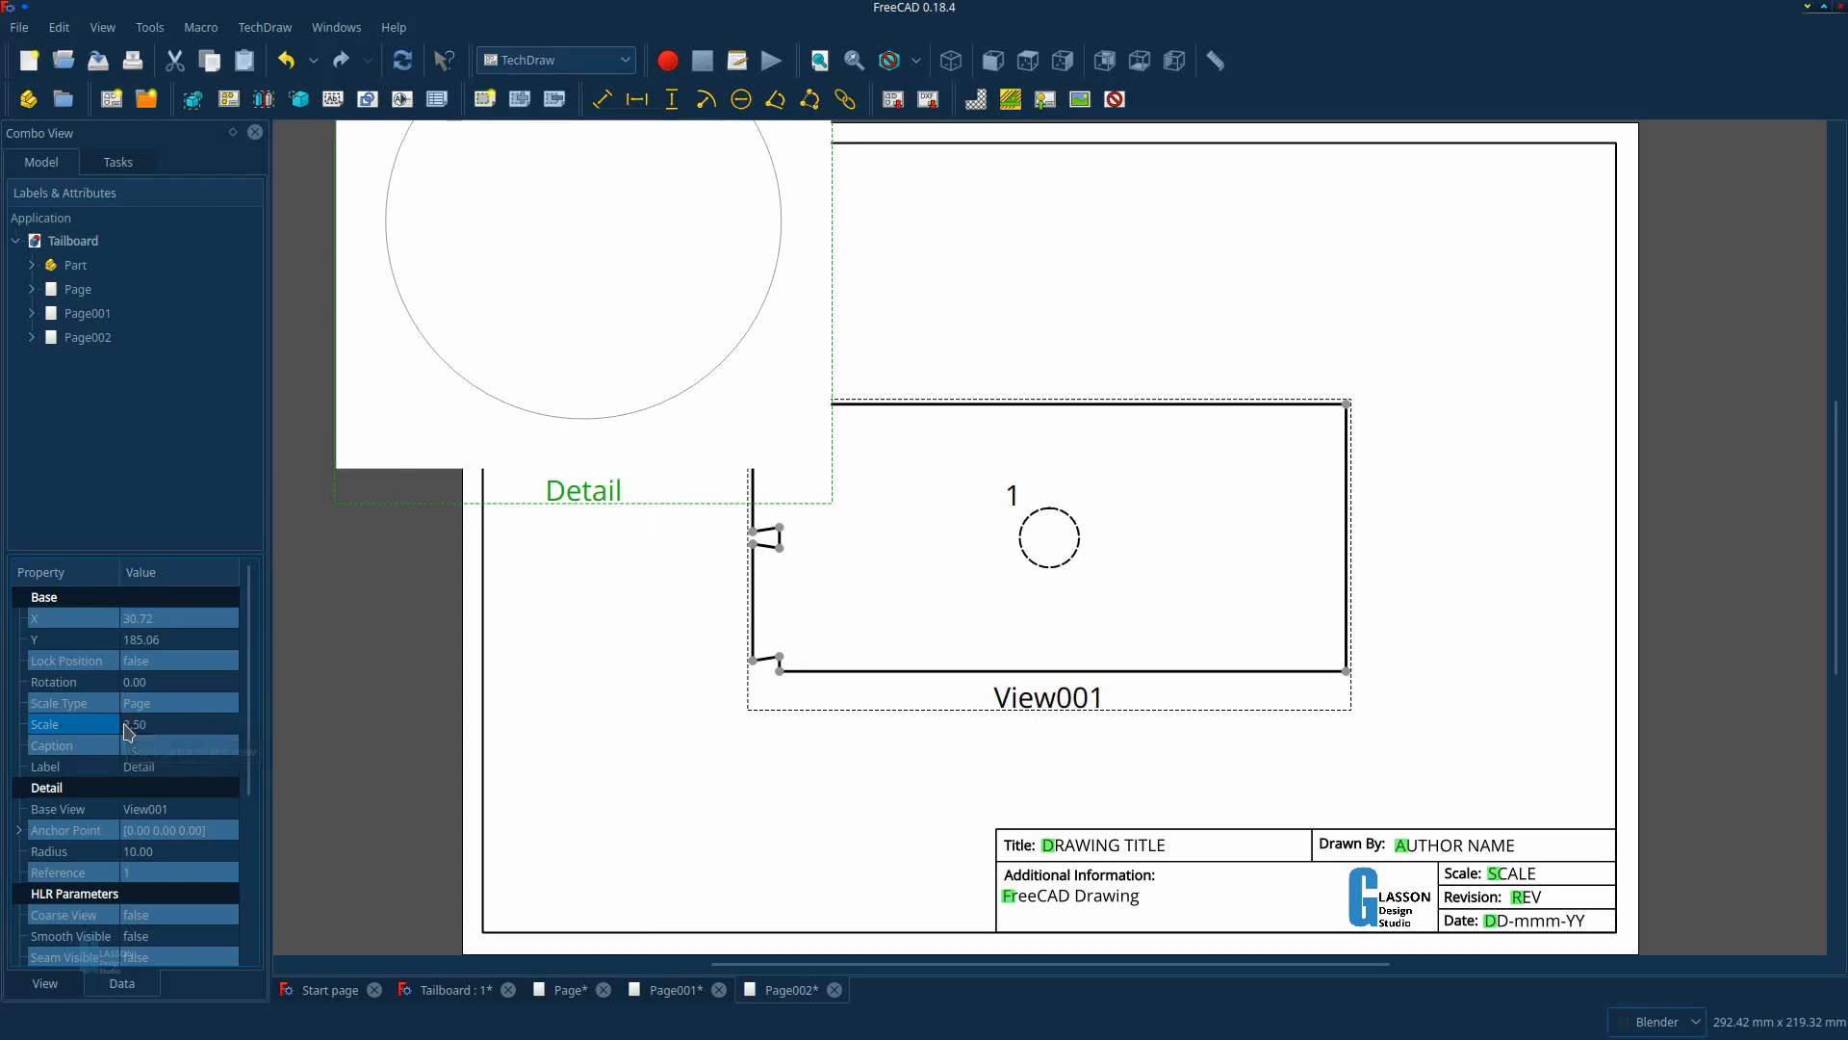
key(Return)
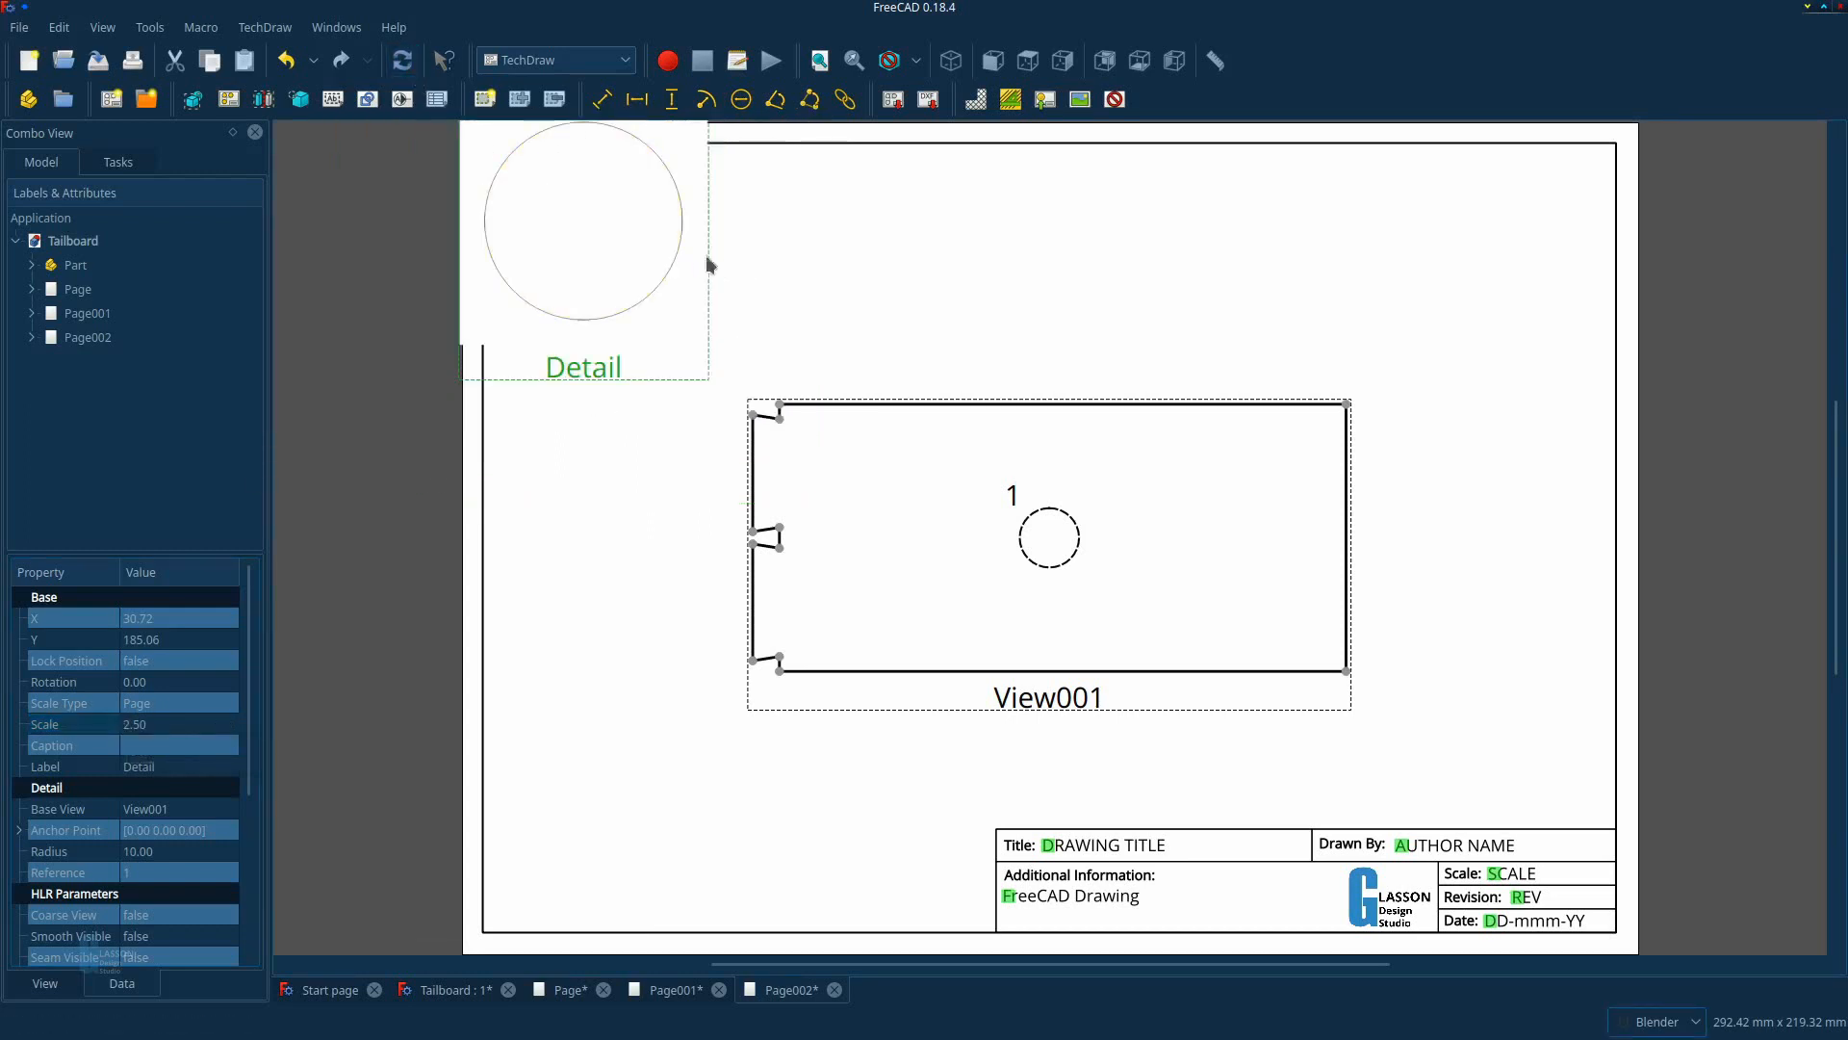
Move the detail view inside the page border and shift the tailboard view away from it, closer to the opposite edge.
click(680, 283)
drag(594, 374, 636, 442)
drag(1051, 706, 1194, 698)
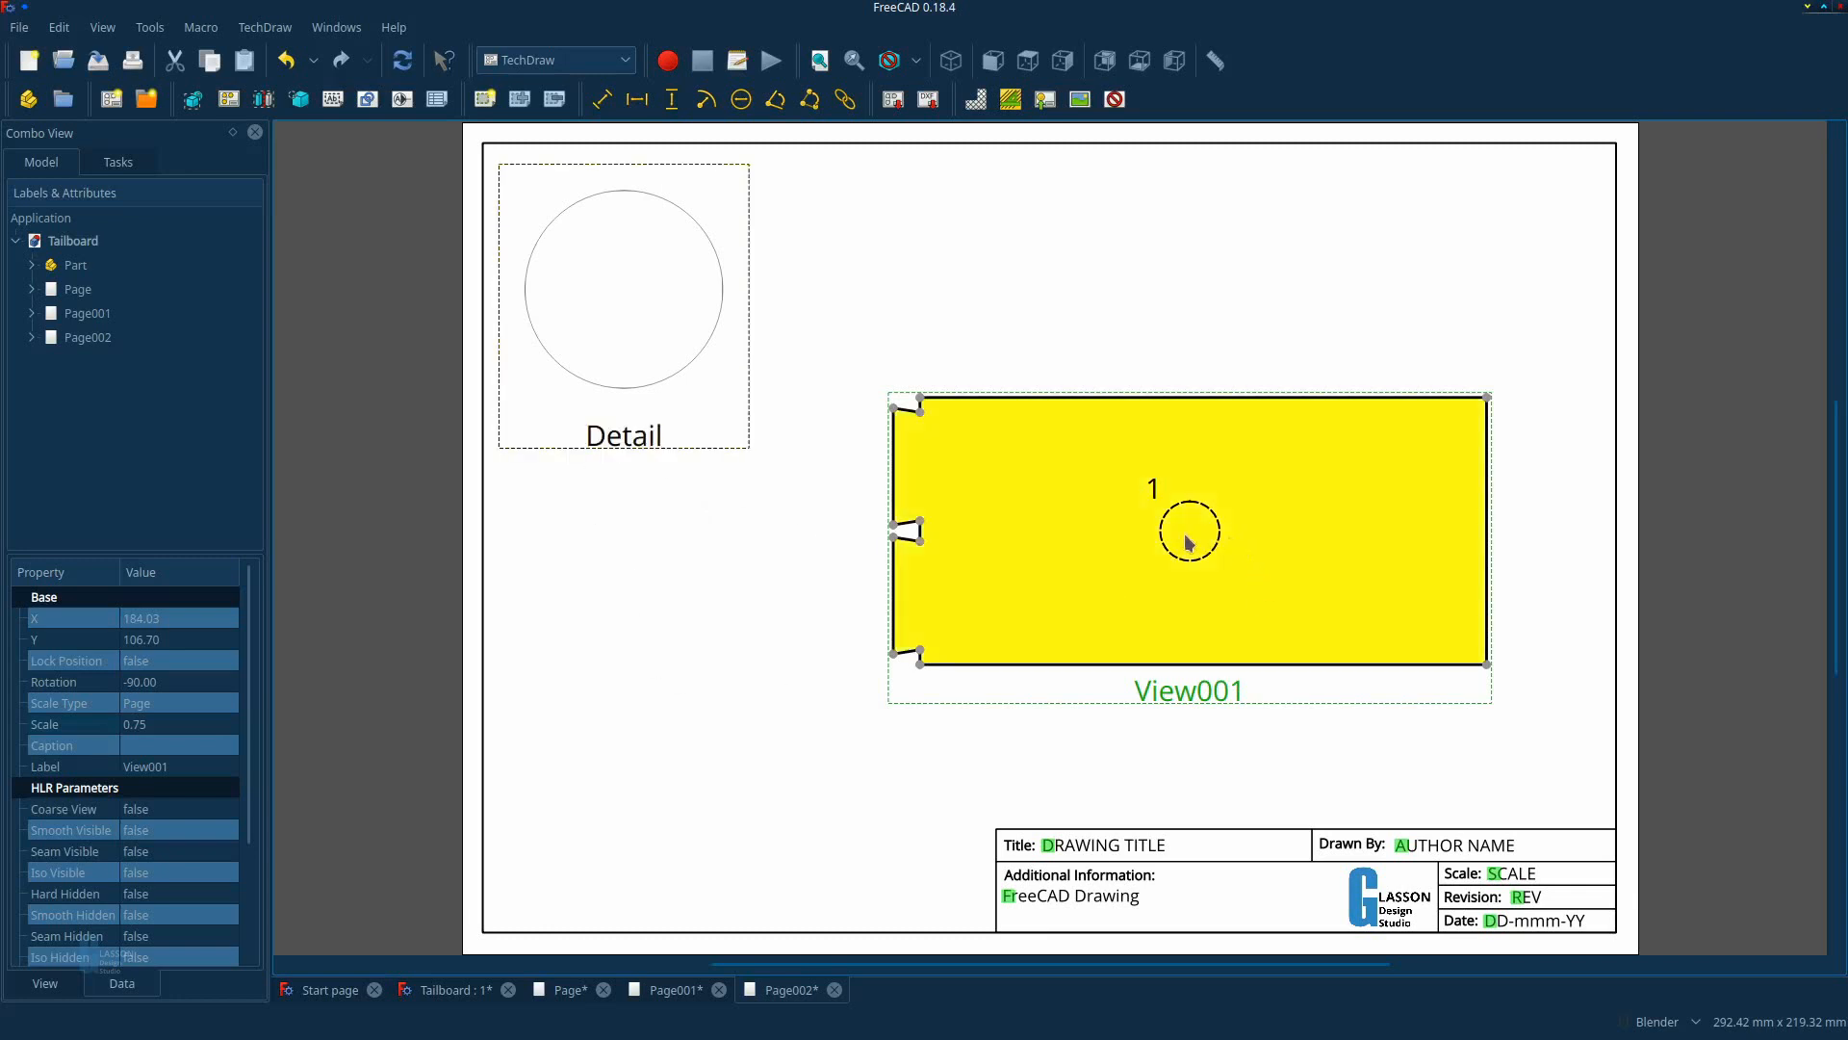
Set the detail view's anchor point x to -40 and recompute the document.
click(644, 445)
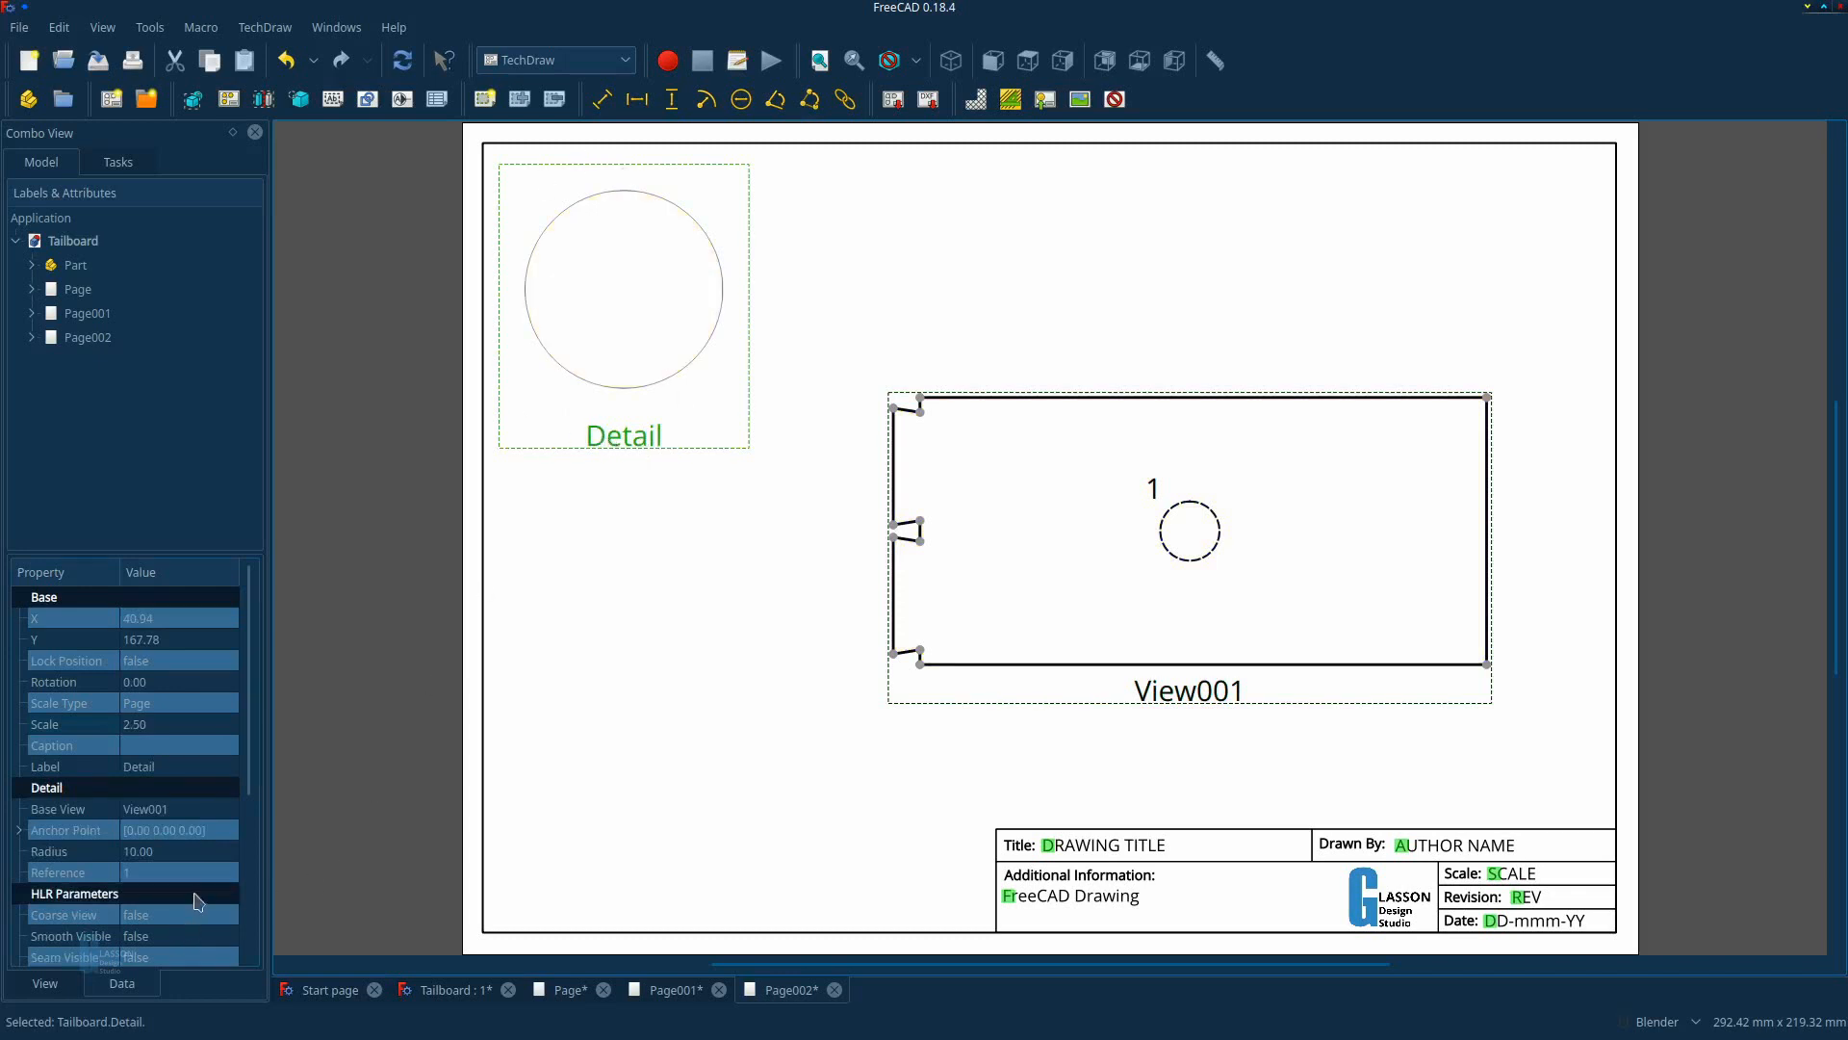
click(23, 834)
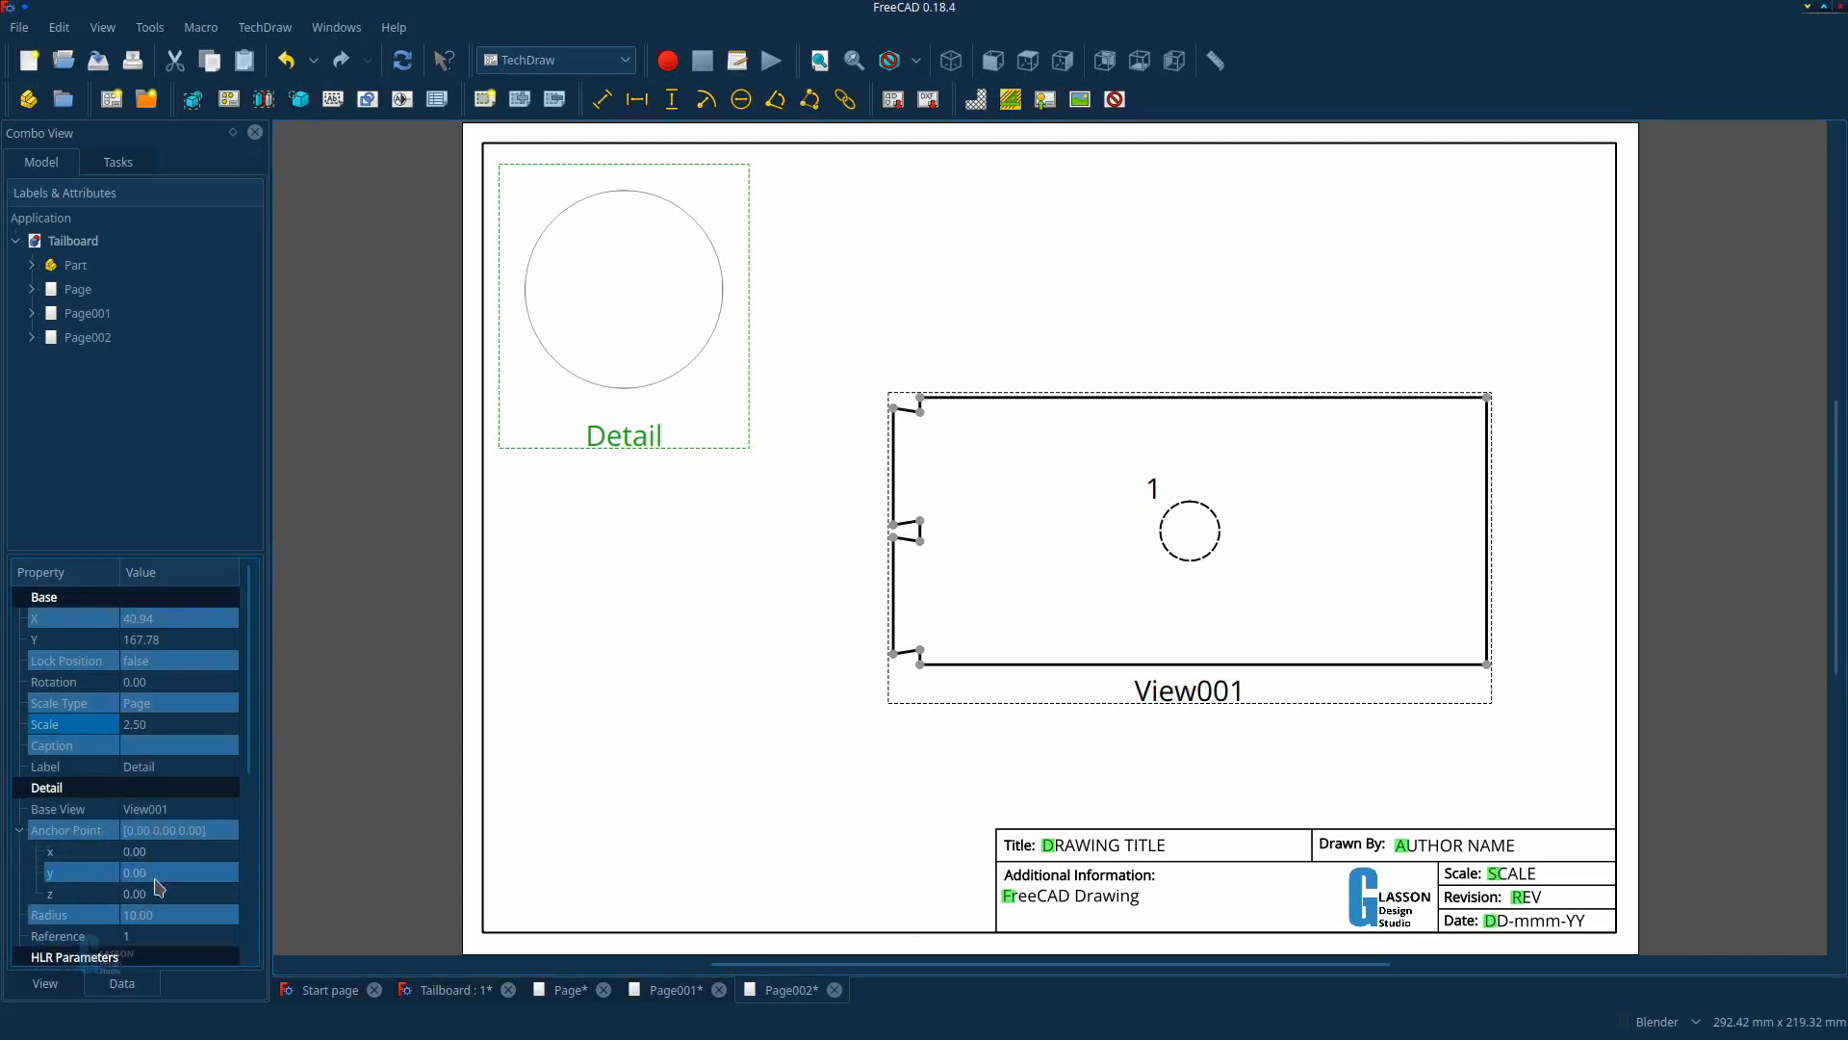
click(142, 872)
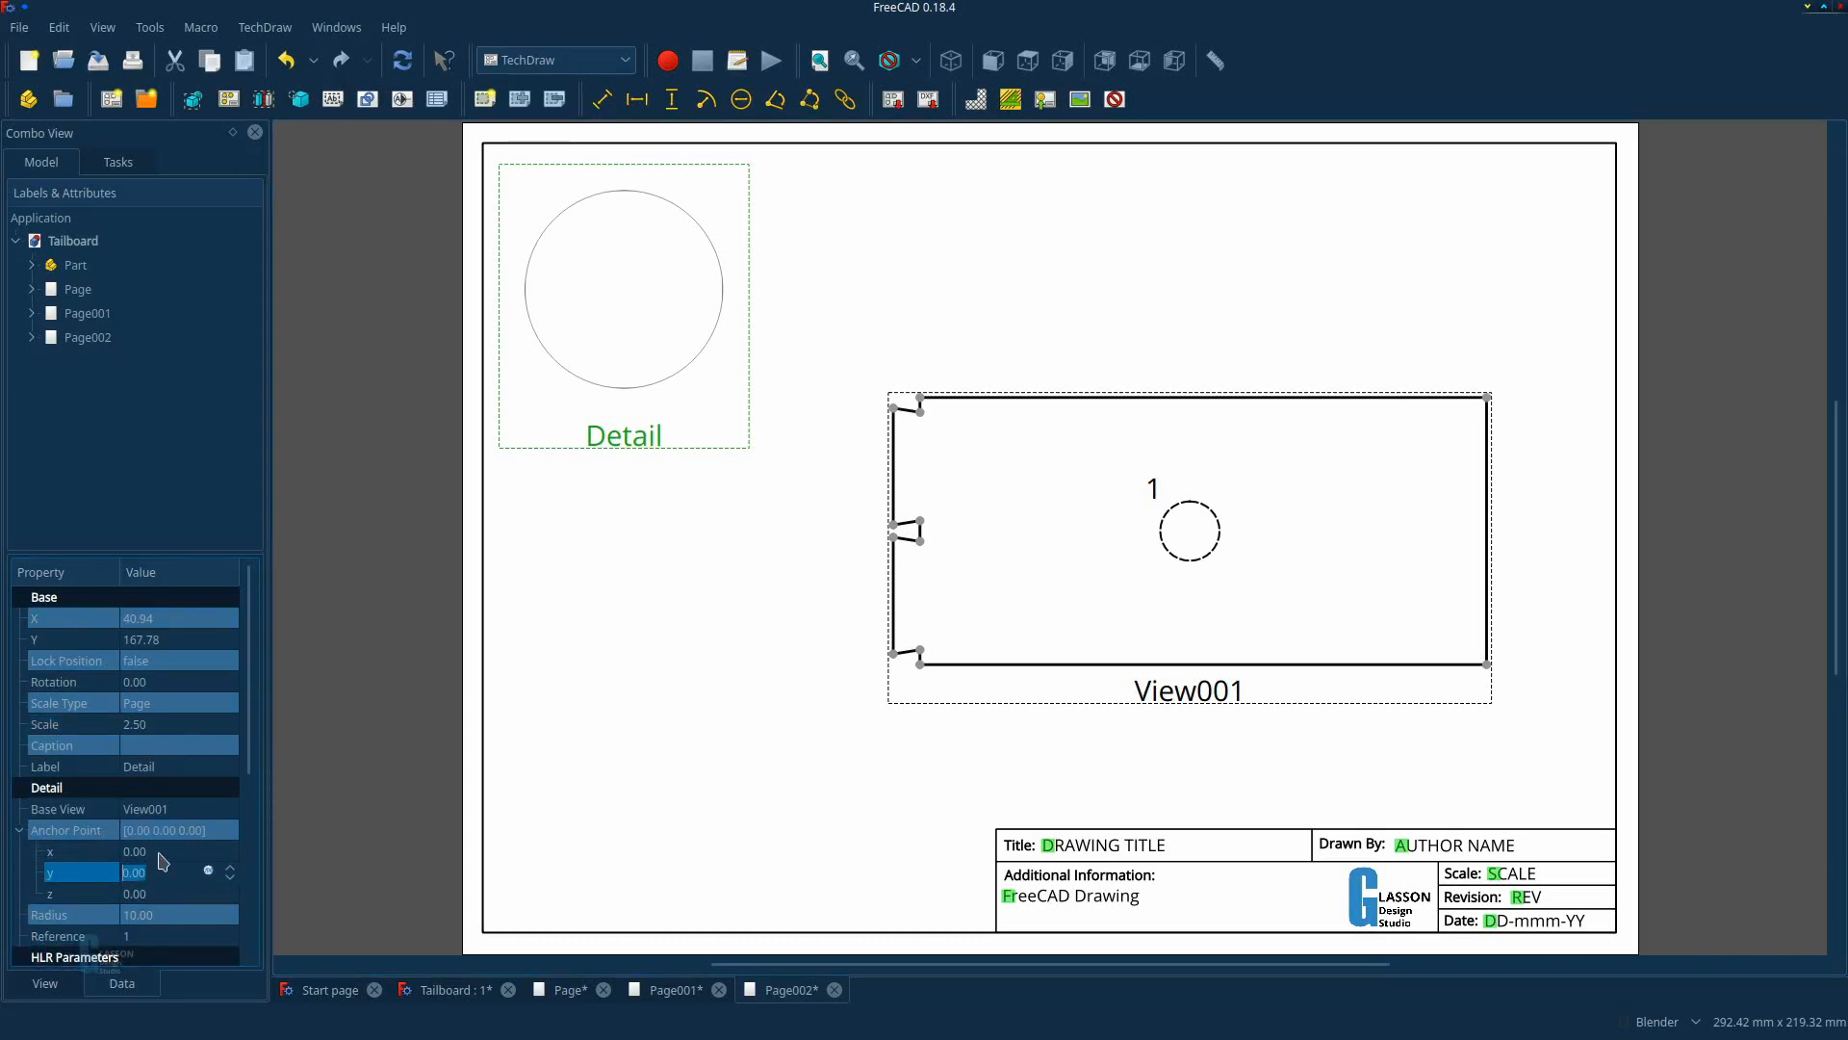
click(160, 852)
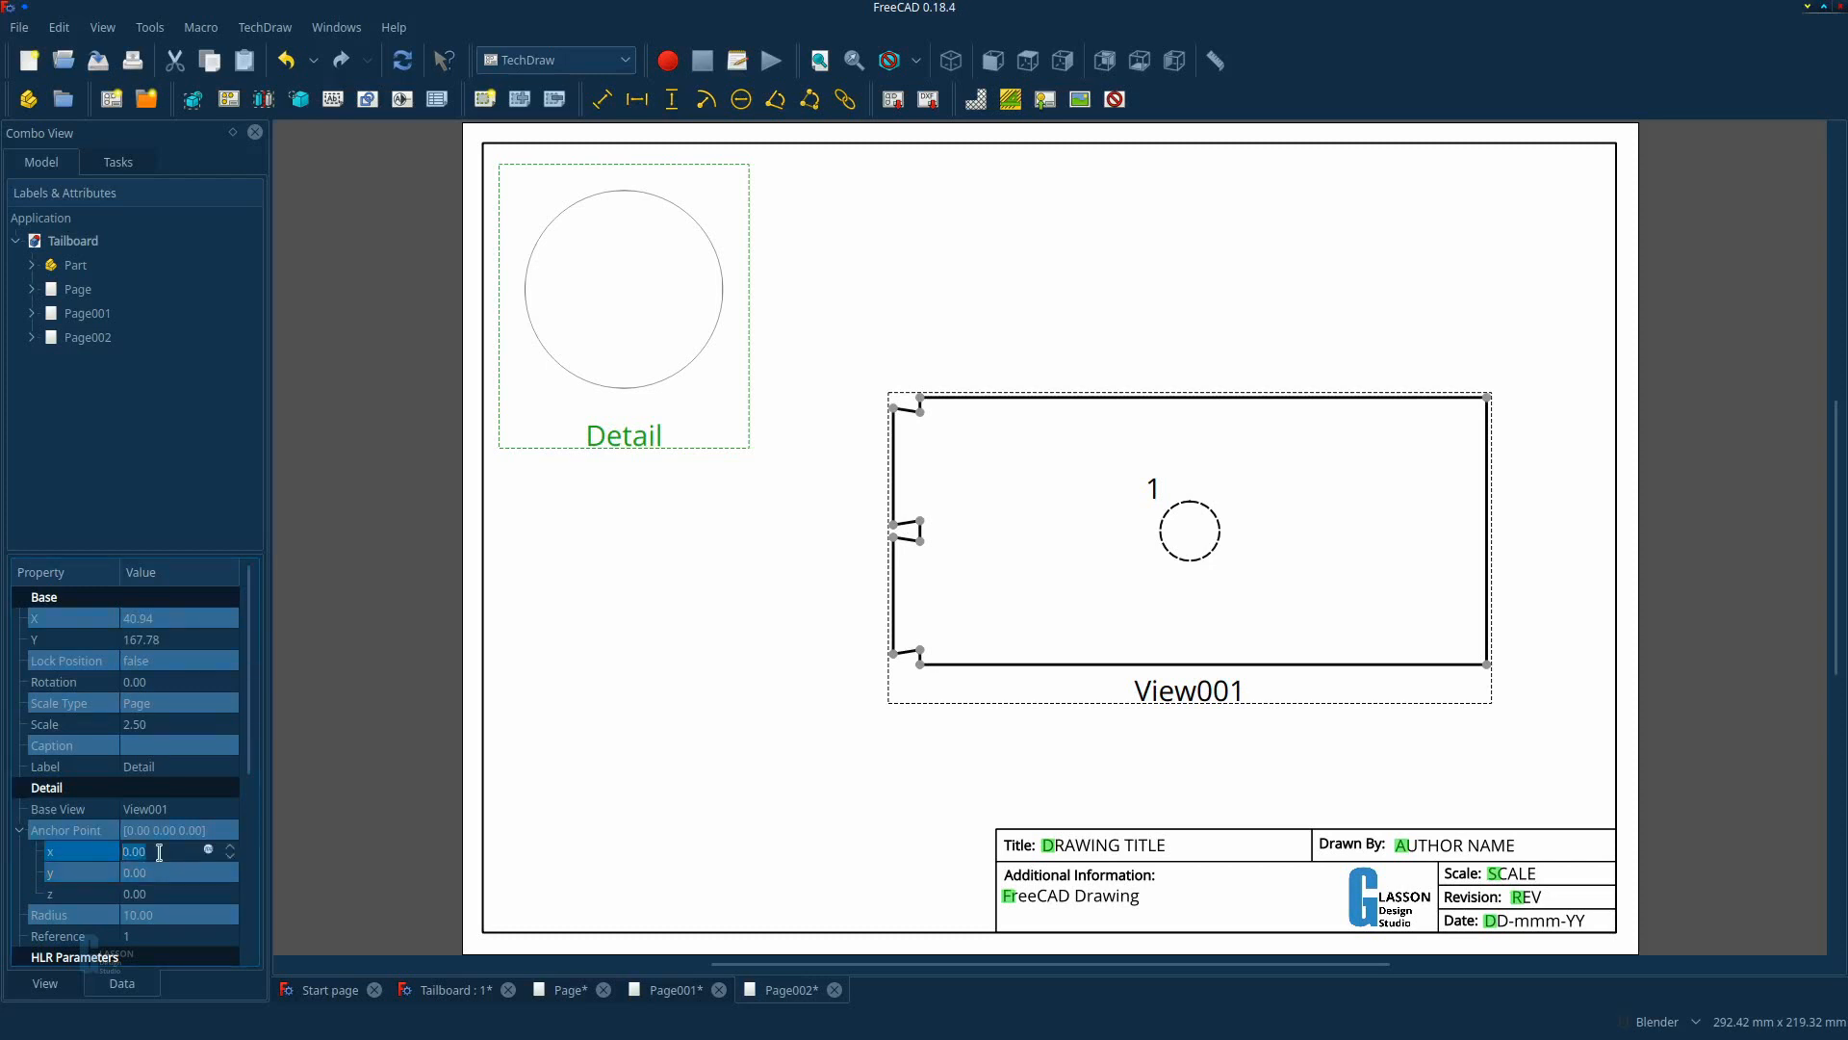
scroll(160, 852, down, 2)
scroll(159, 852, down, 5)
scroll(159, 852, down, 5)
click(408, 71)
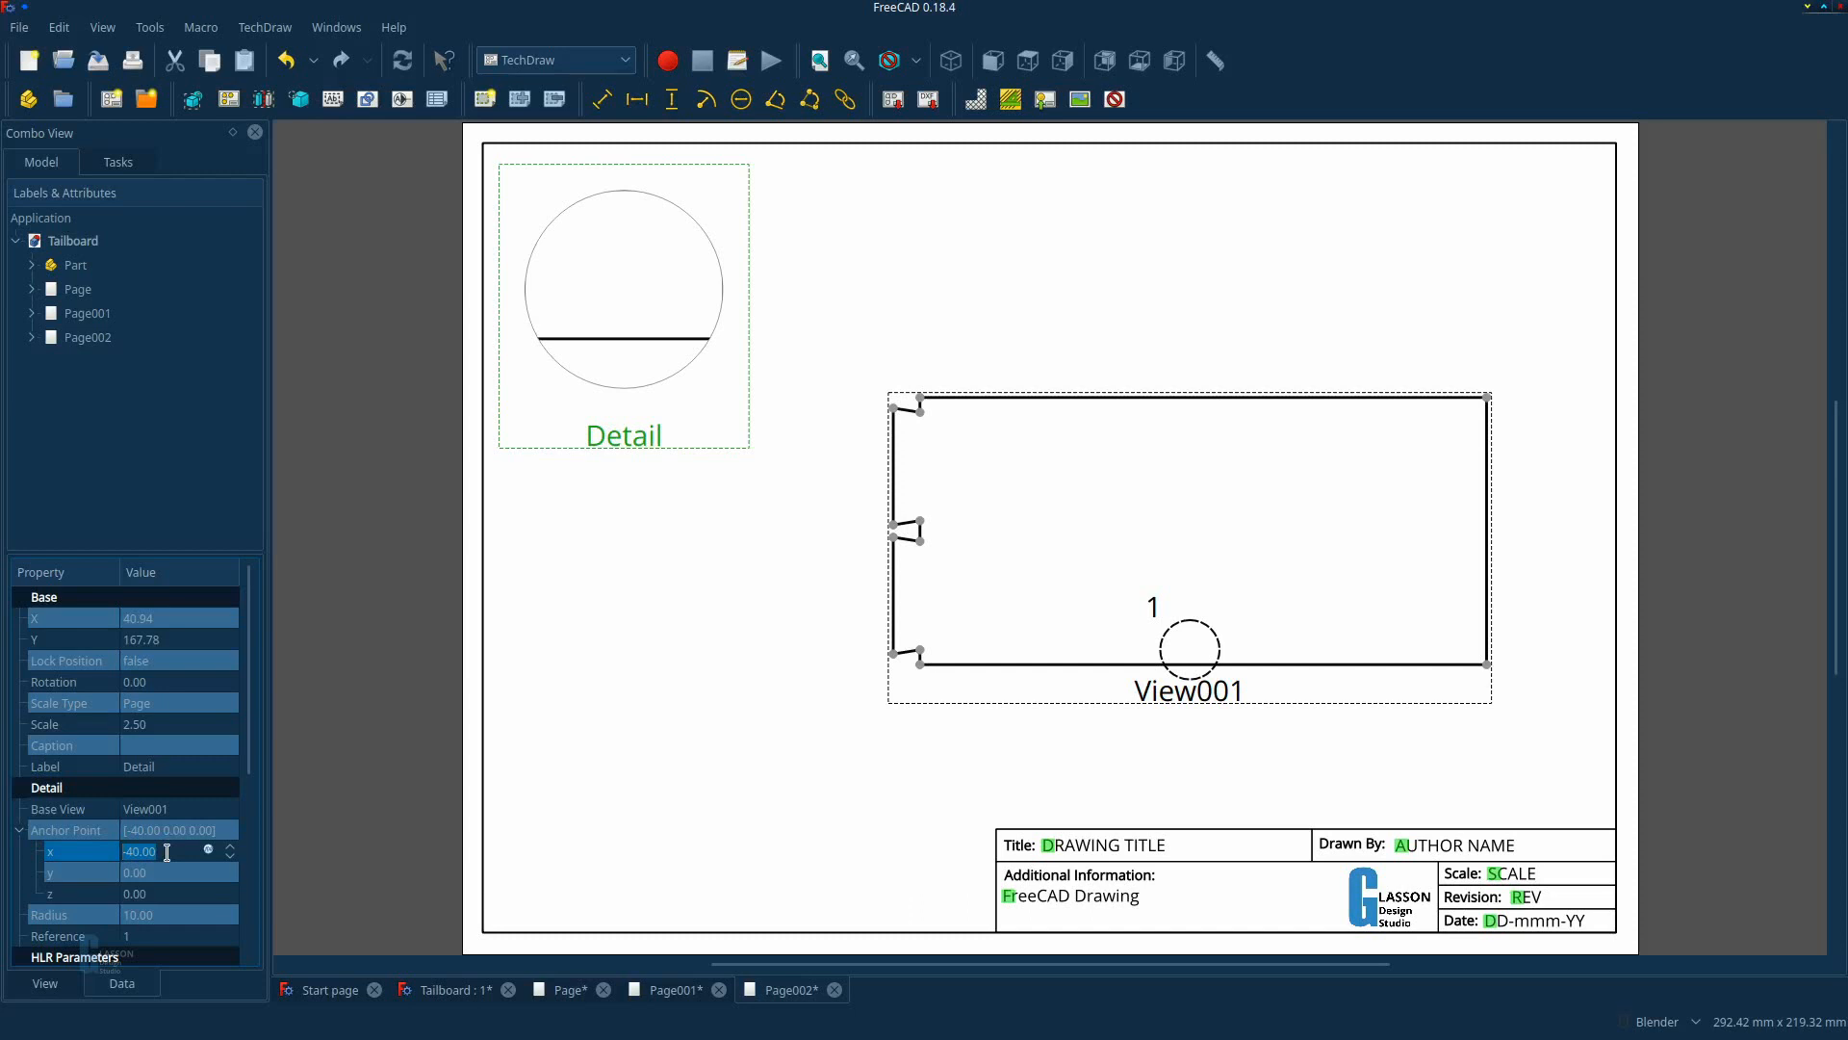
Reset the detail view's anchor point x to 0, set its y to -29, and recompute the document.
key(BackSpace)
text(0)
key(Tab)
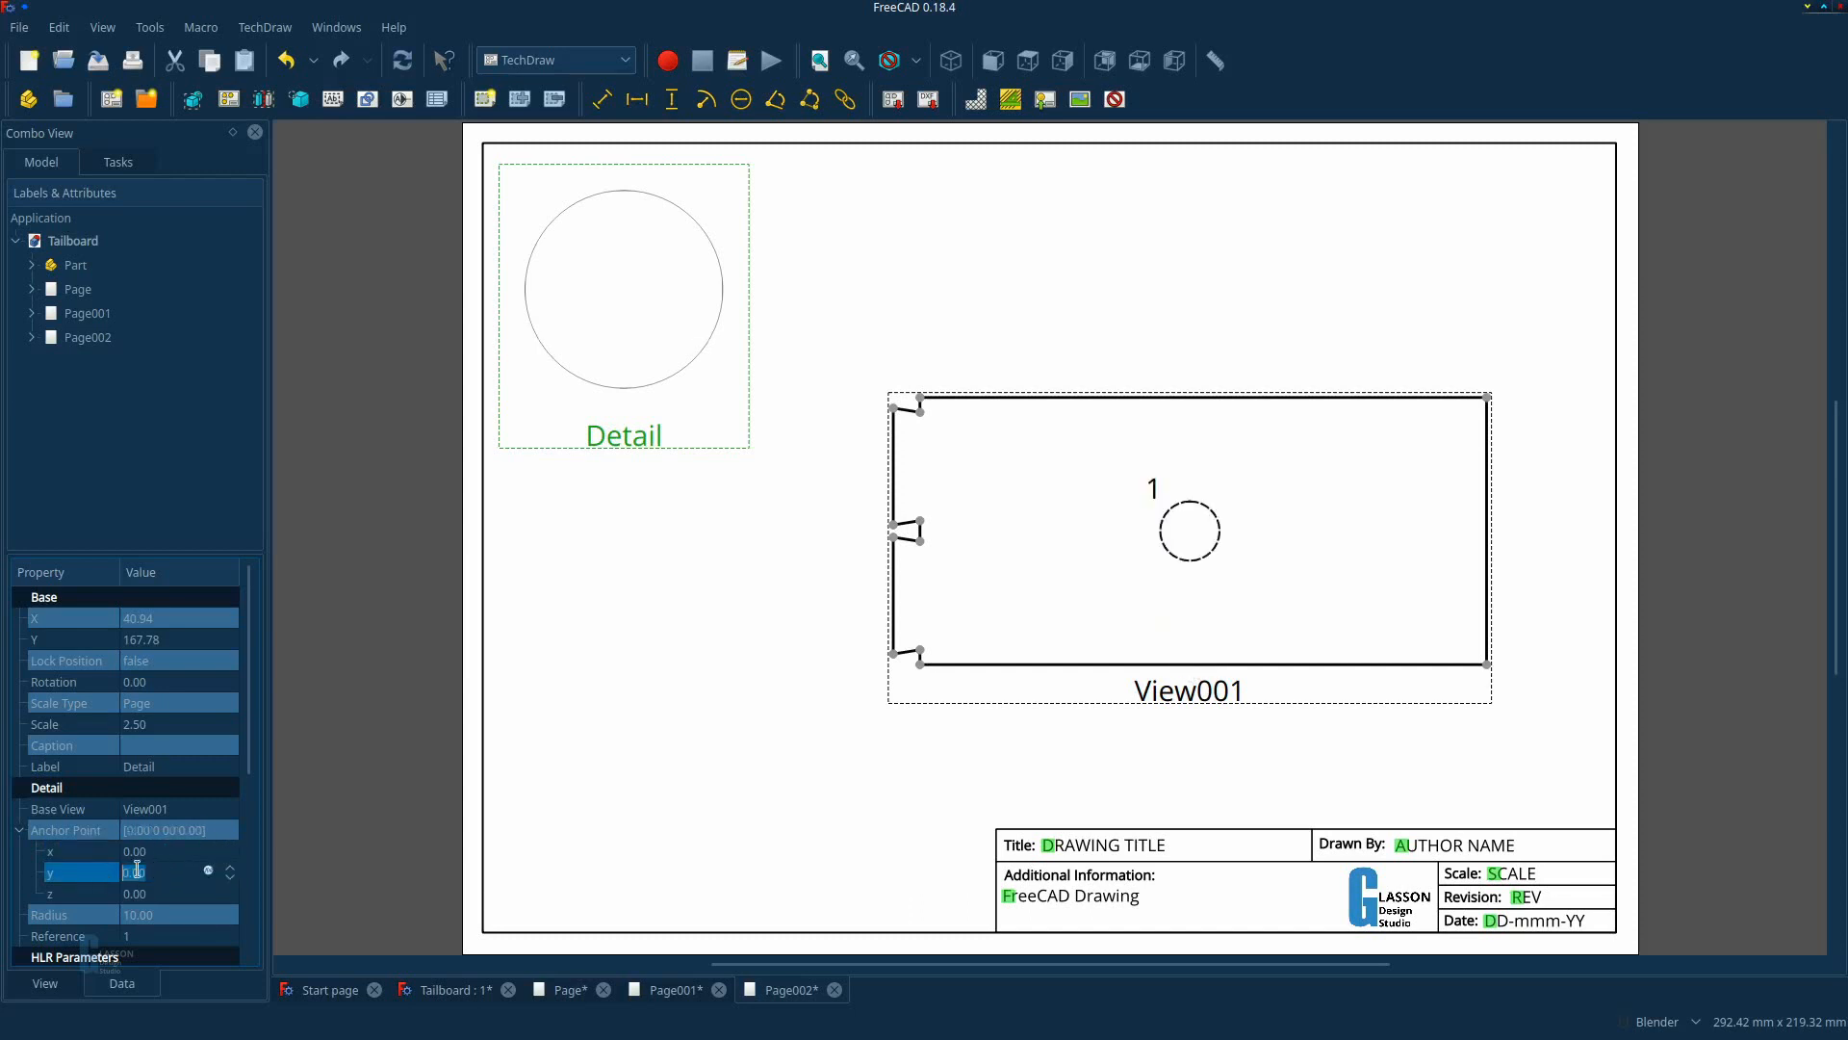
scroll(144, 869, down, 5)
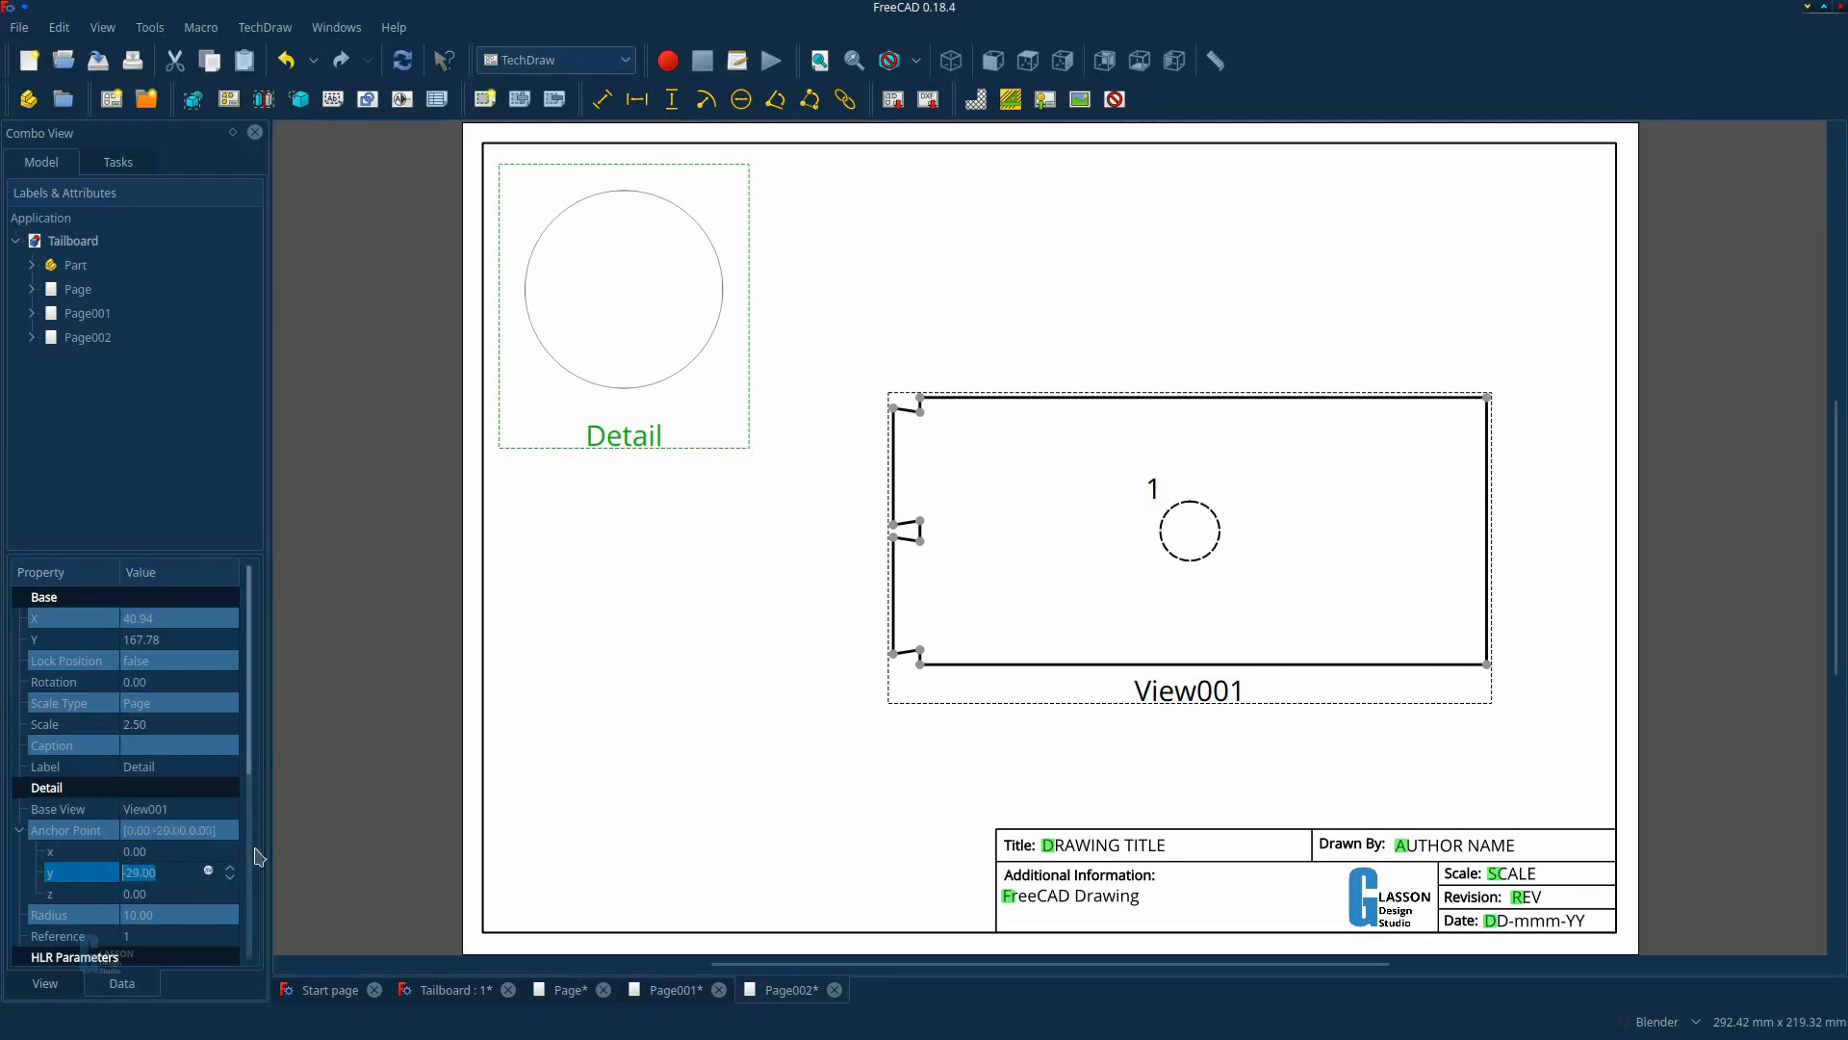
click(408, 63)
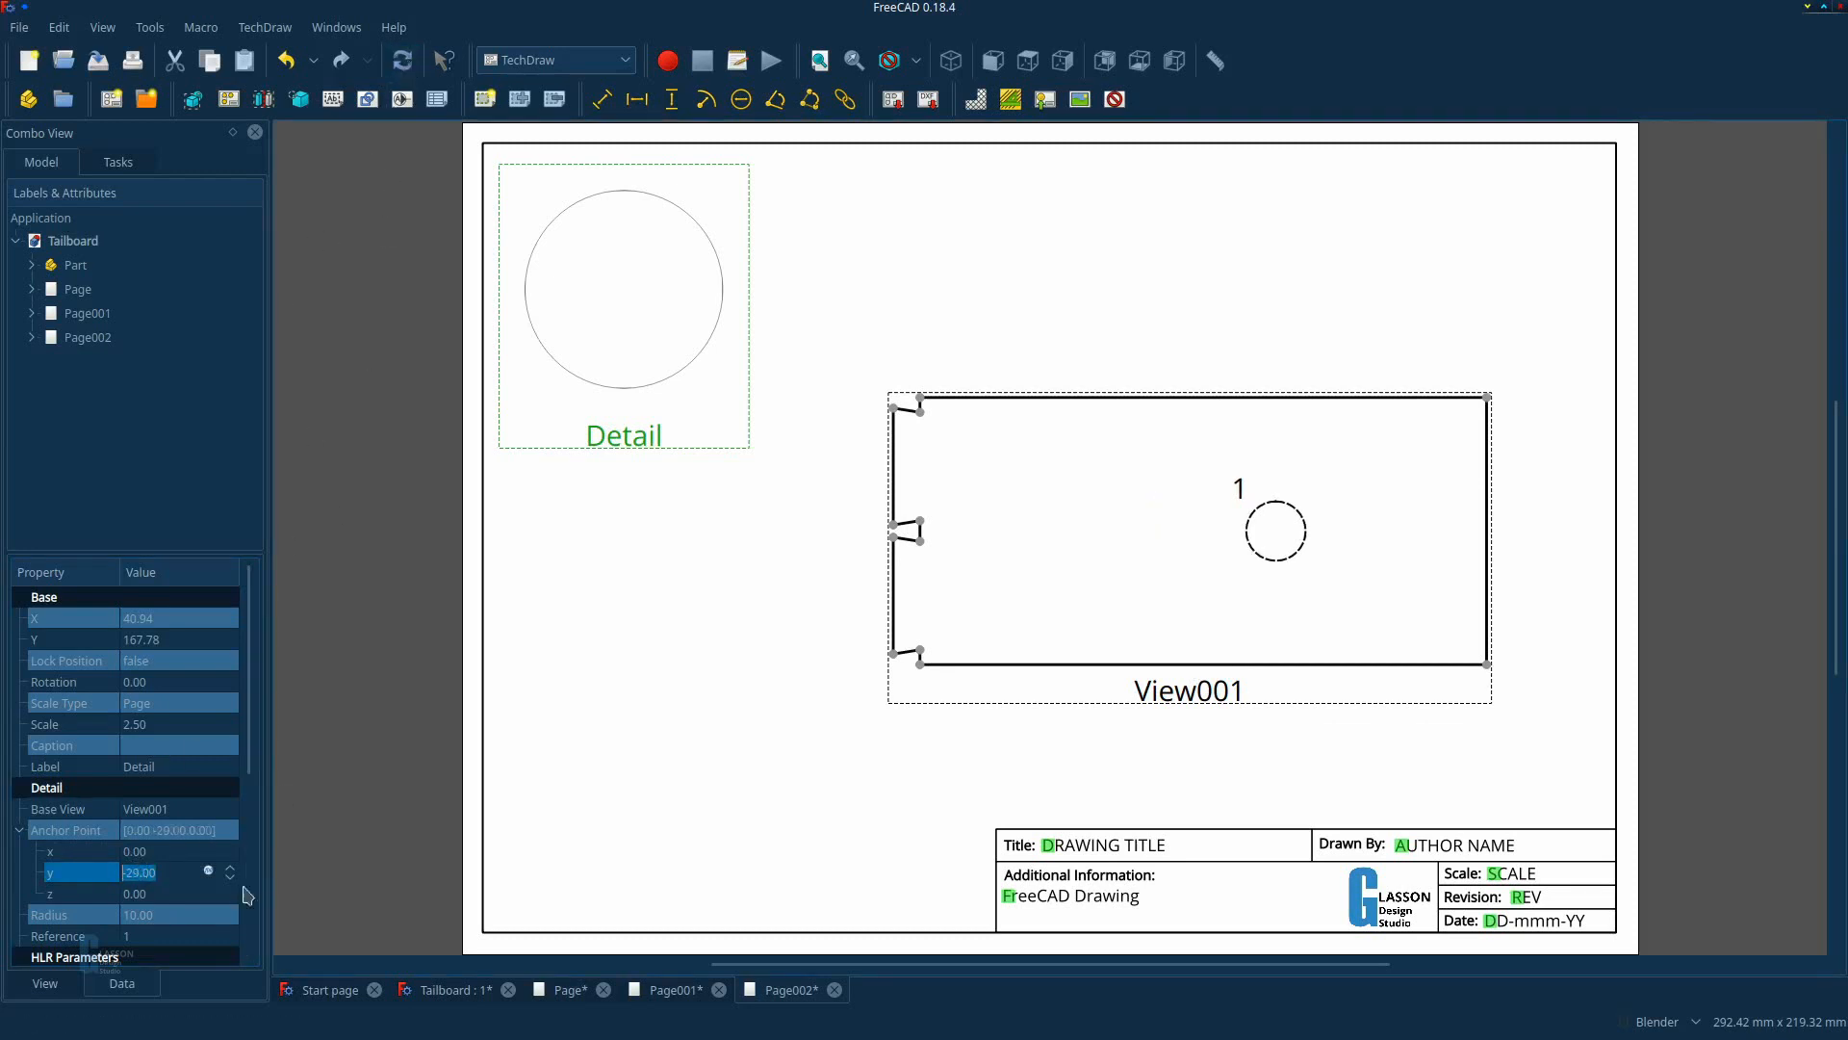
Set the detail view's anchor point y to 96, recomputing along the way to centre the circle on the middle dovetail socket.
scroll(143, 873, up, 20)
scroll(142, 873, up, 16)
scroll(142, 873, up, 8)
click(403, 60)
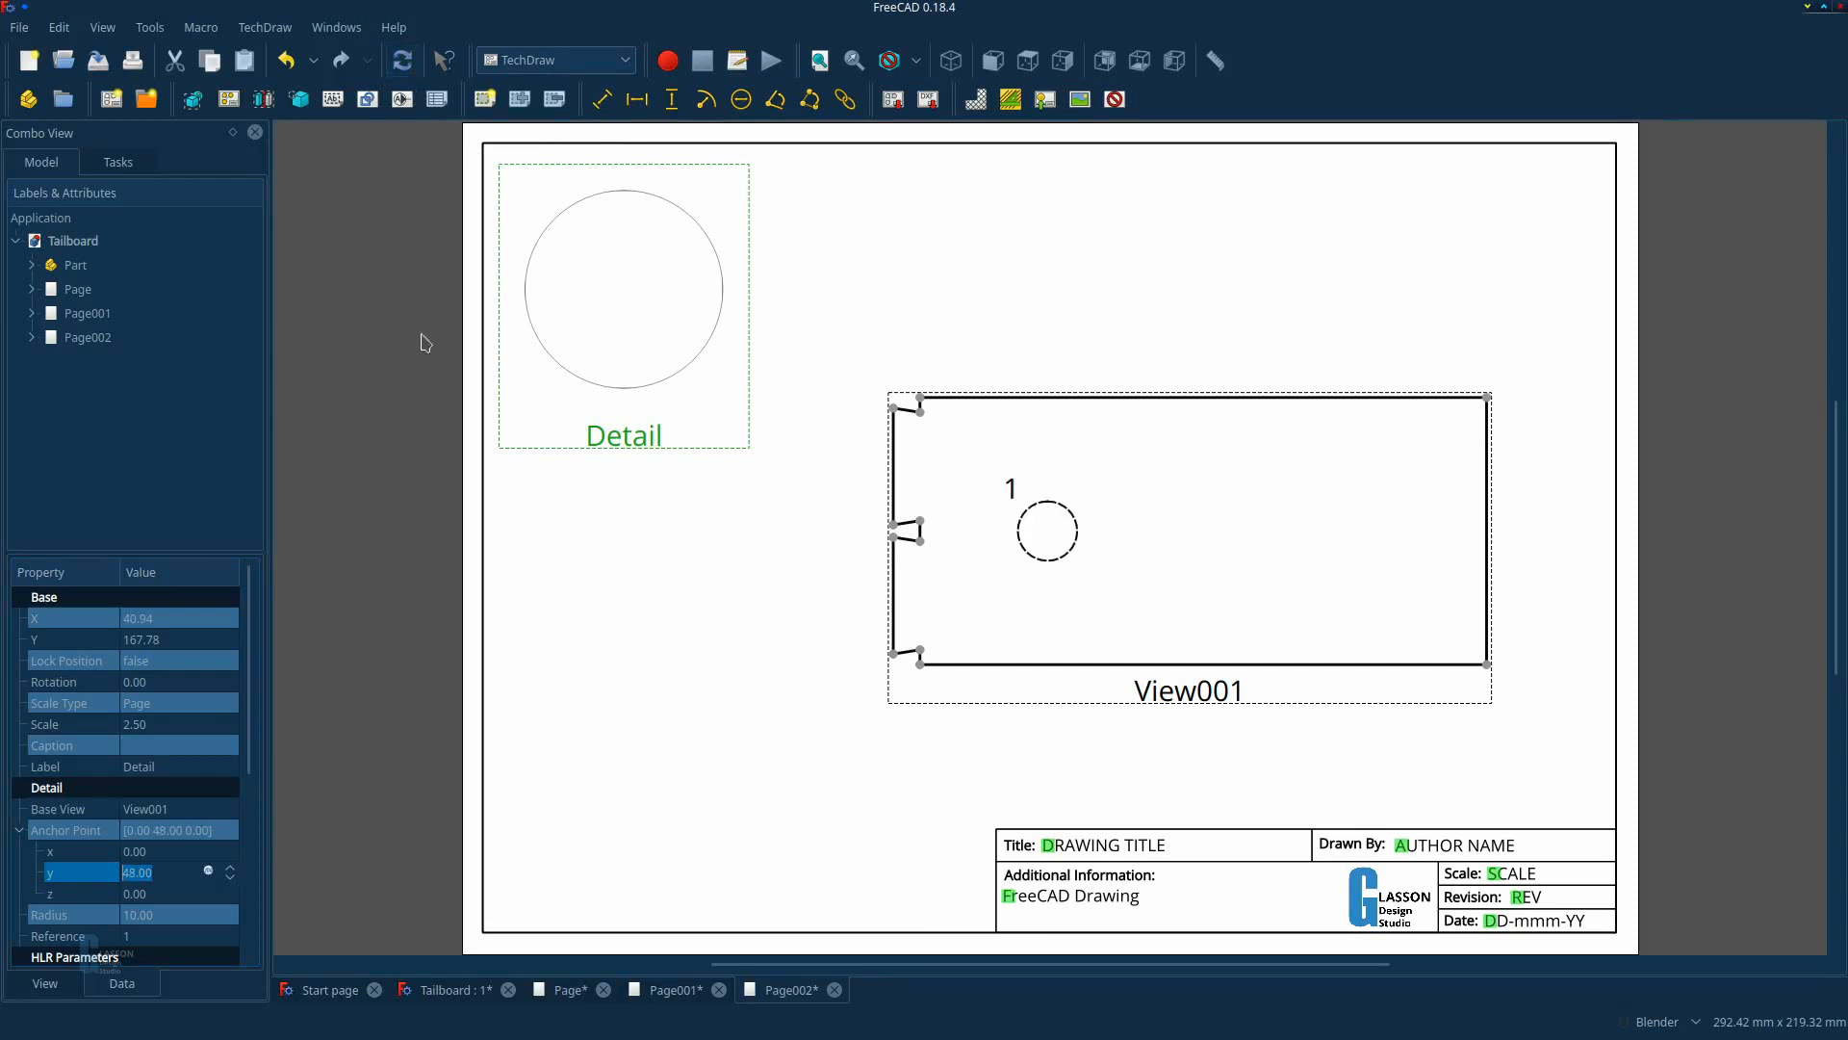
scroll(154, 862, up, 16)
click(403, 61)
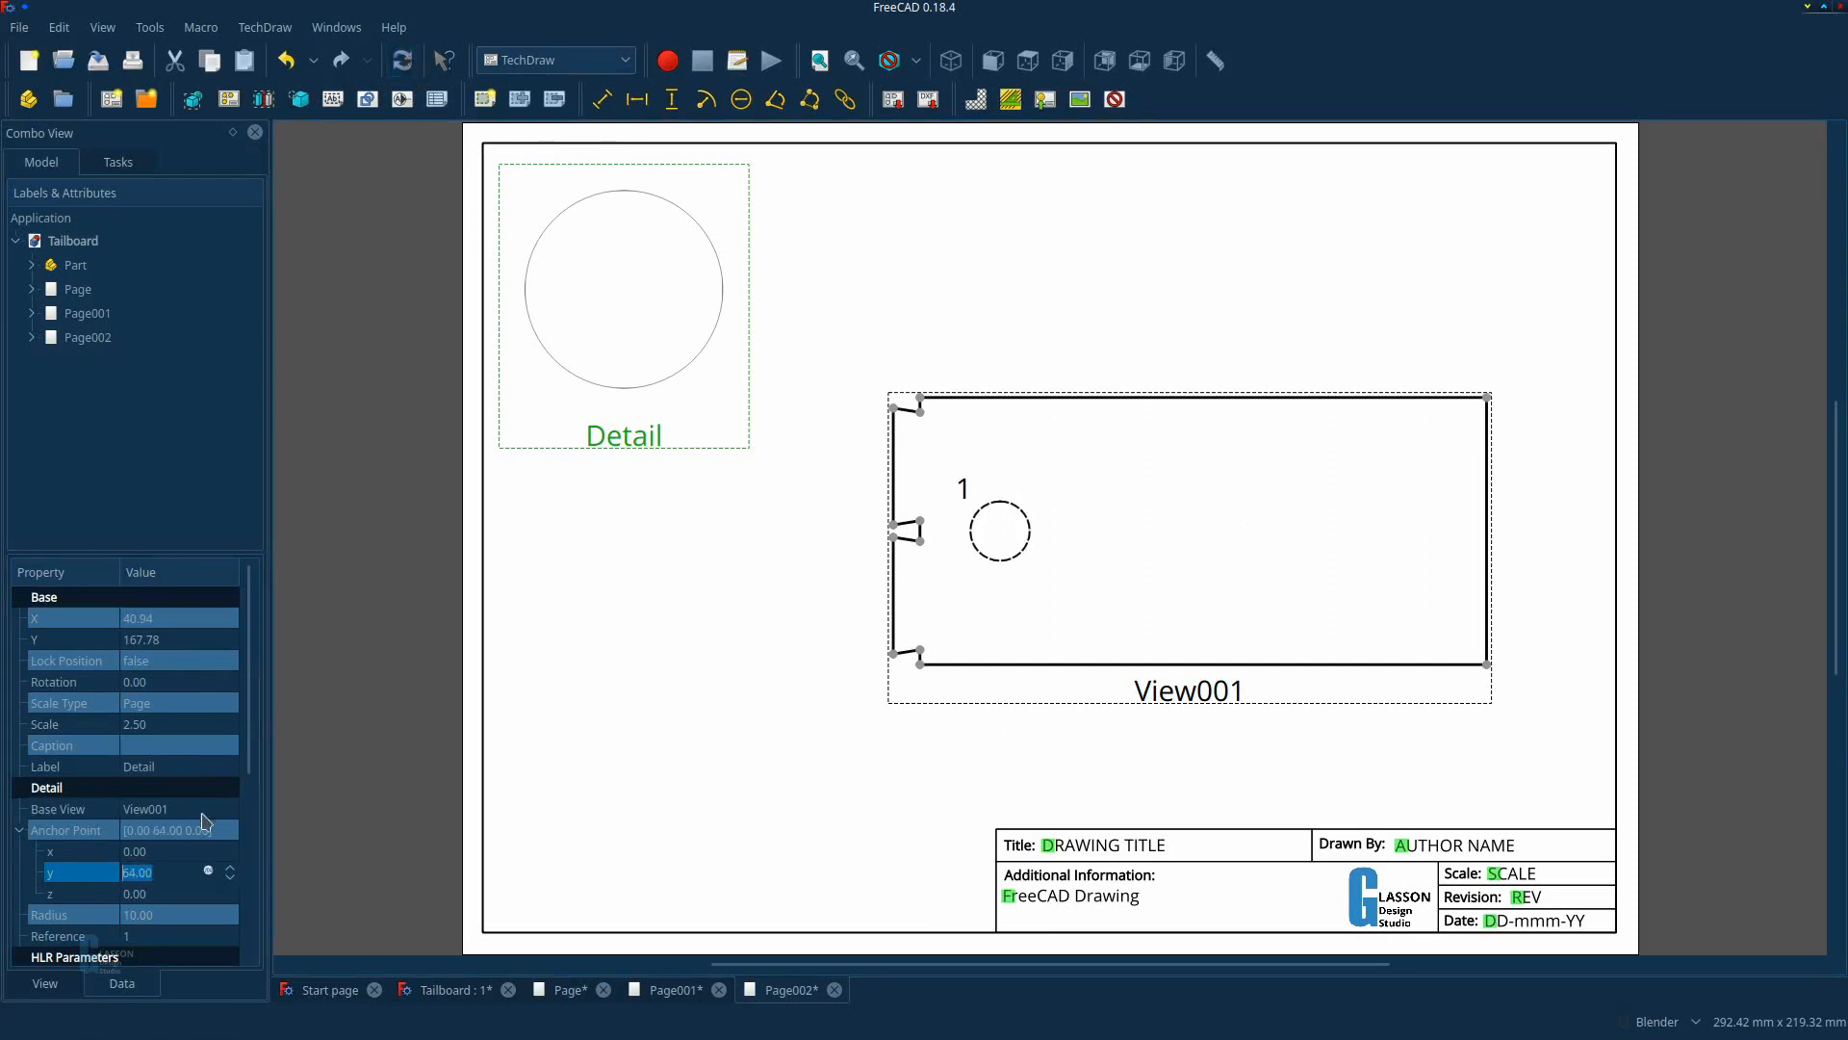
scroll(147, 876, up, 3)
scroll(147, 876, up, 6)
click(403, 61)
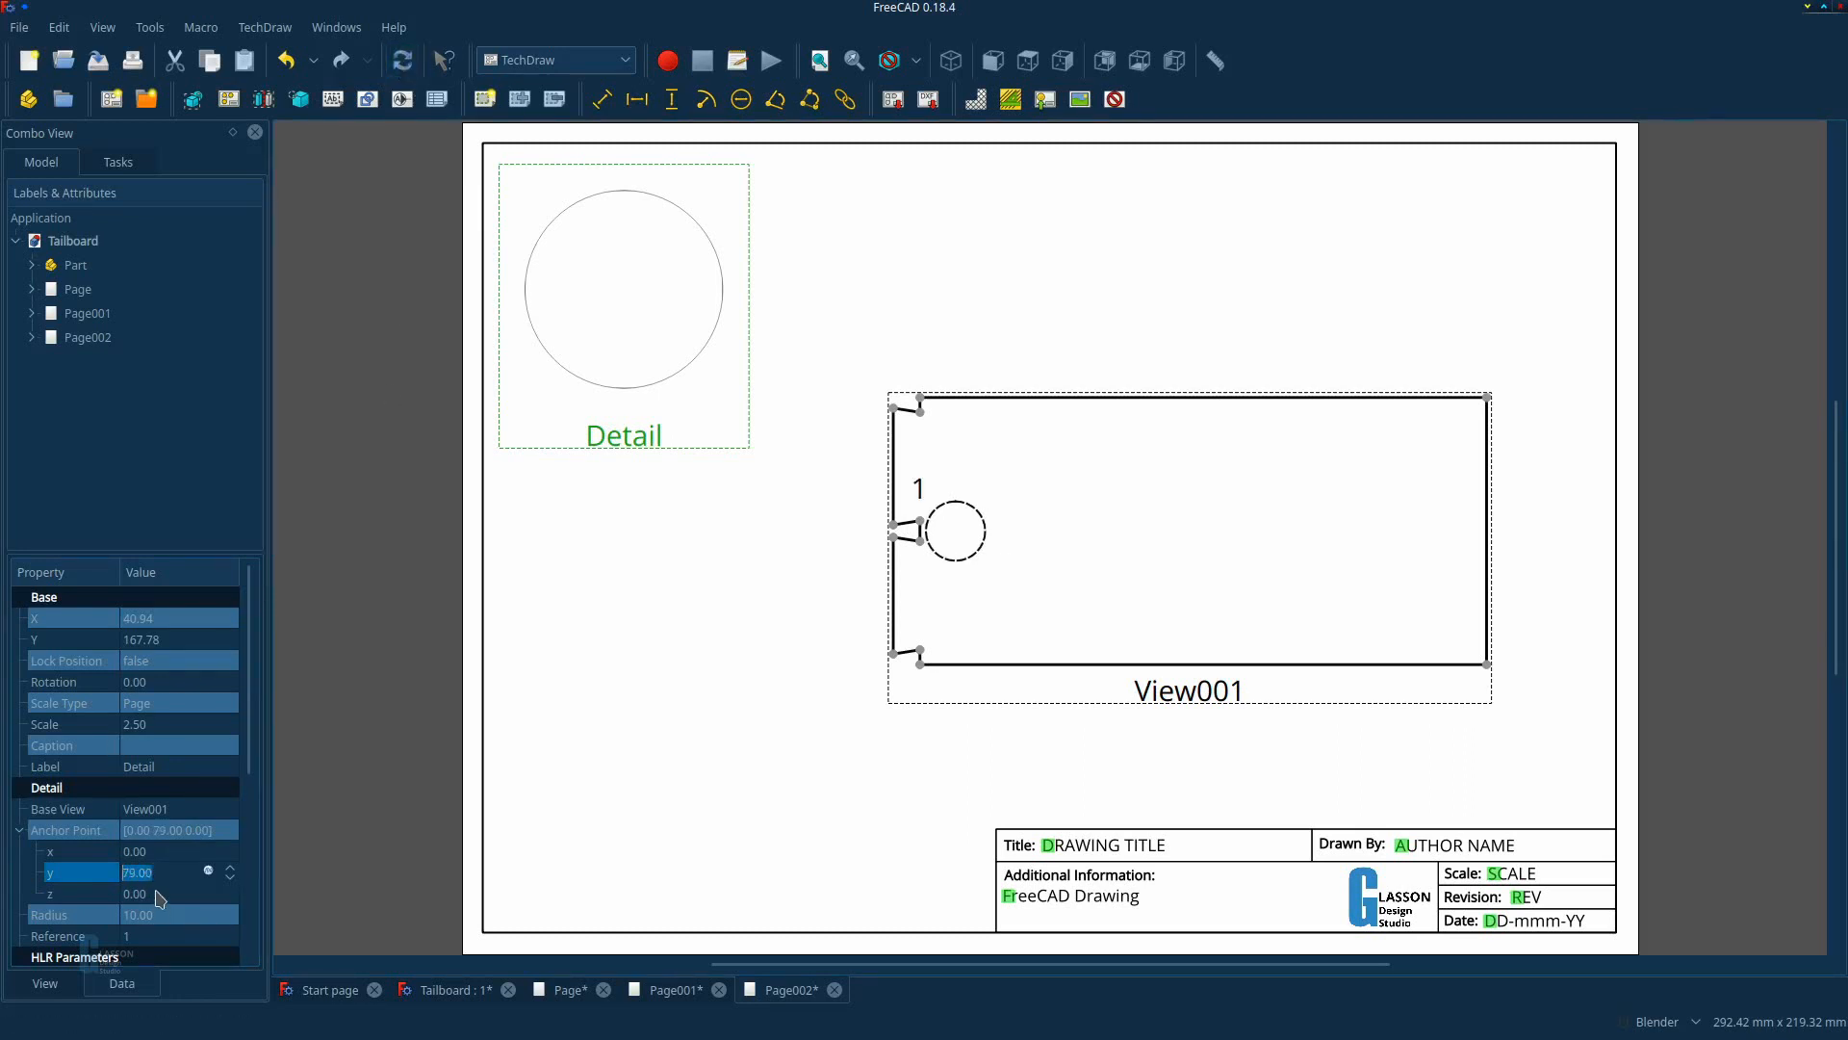
scroll(155, 869, up, 4)
key(Return)
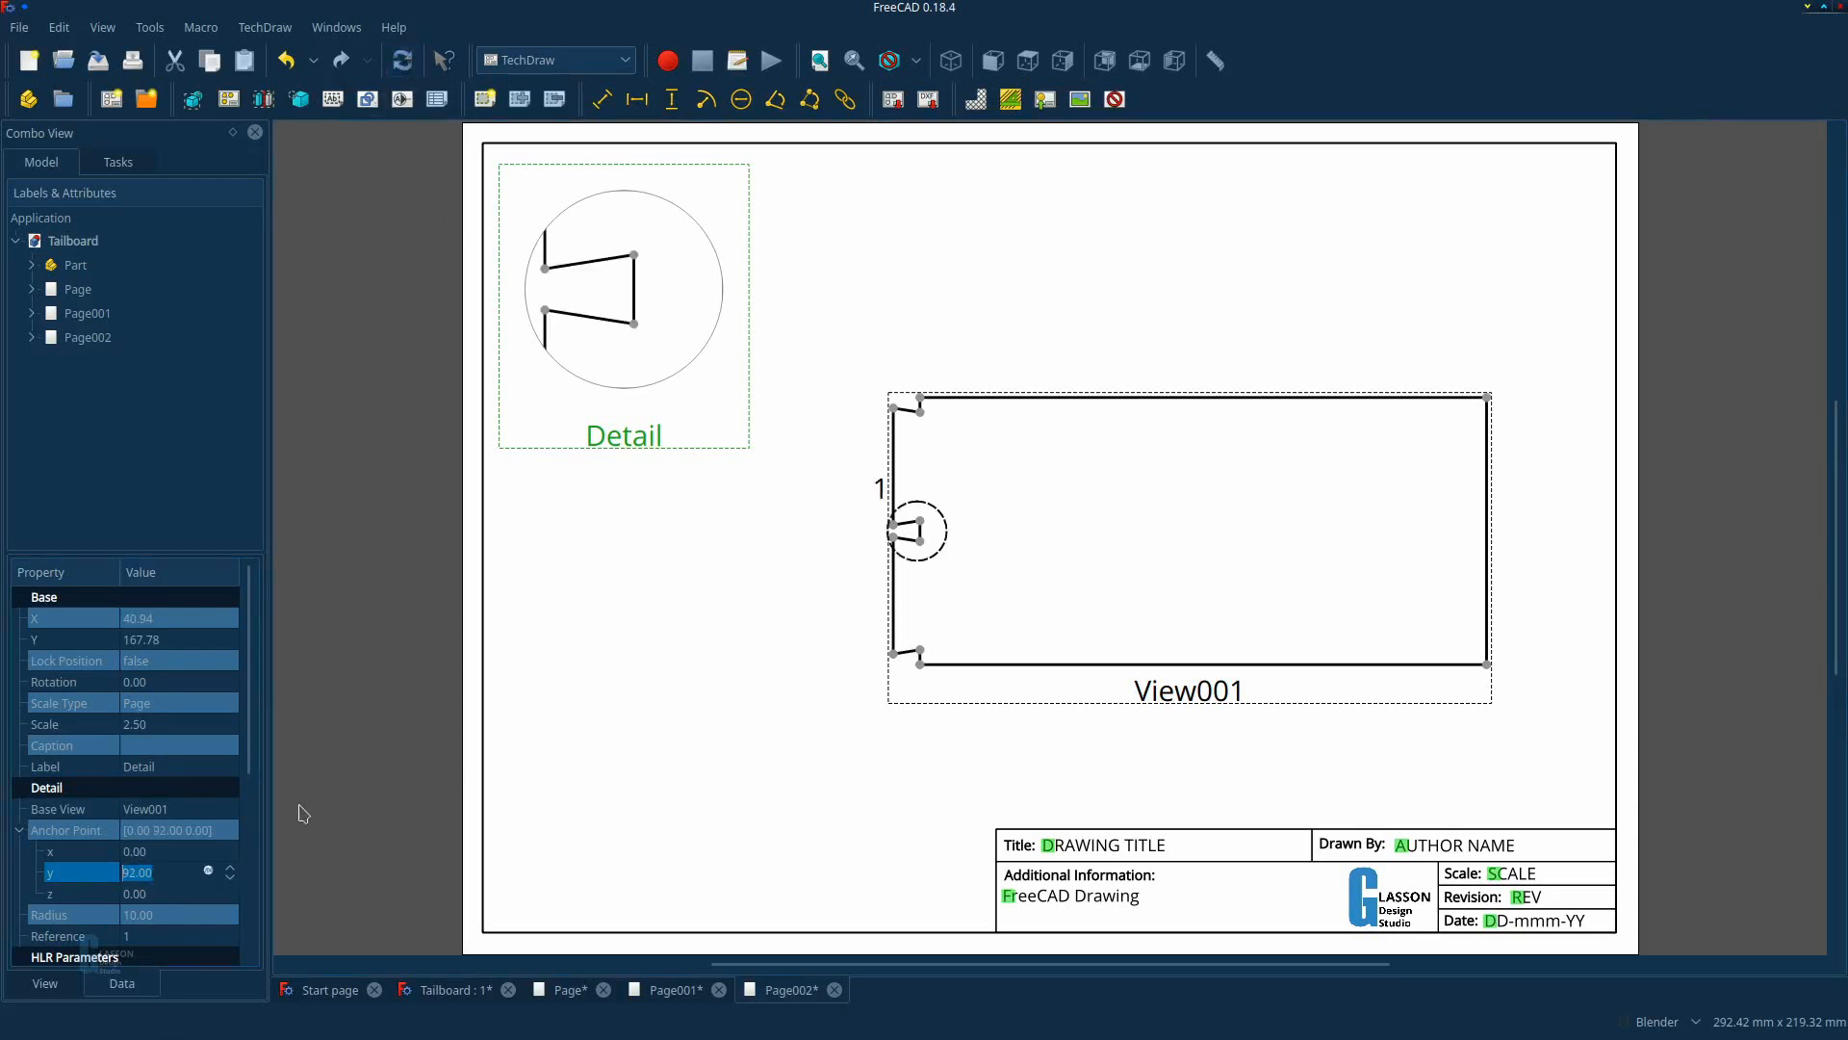
scroll(162, 874, up, 3)
click(404, 70)
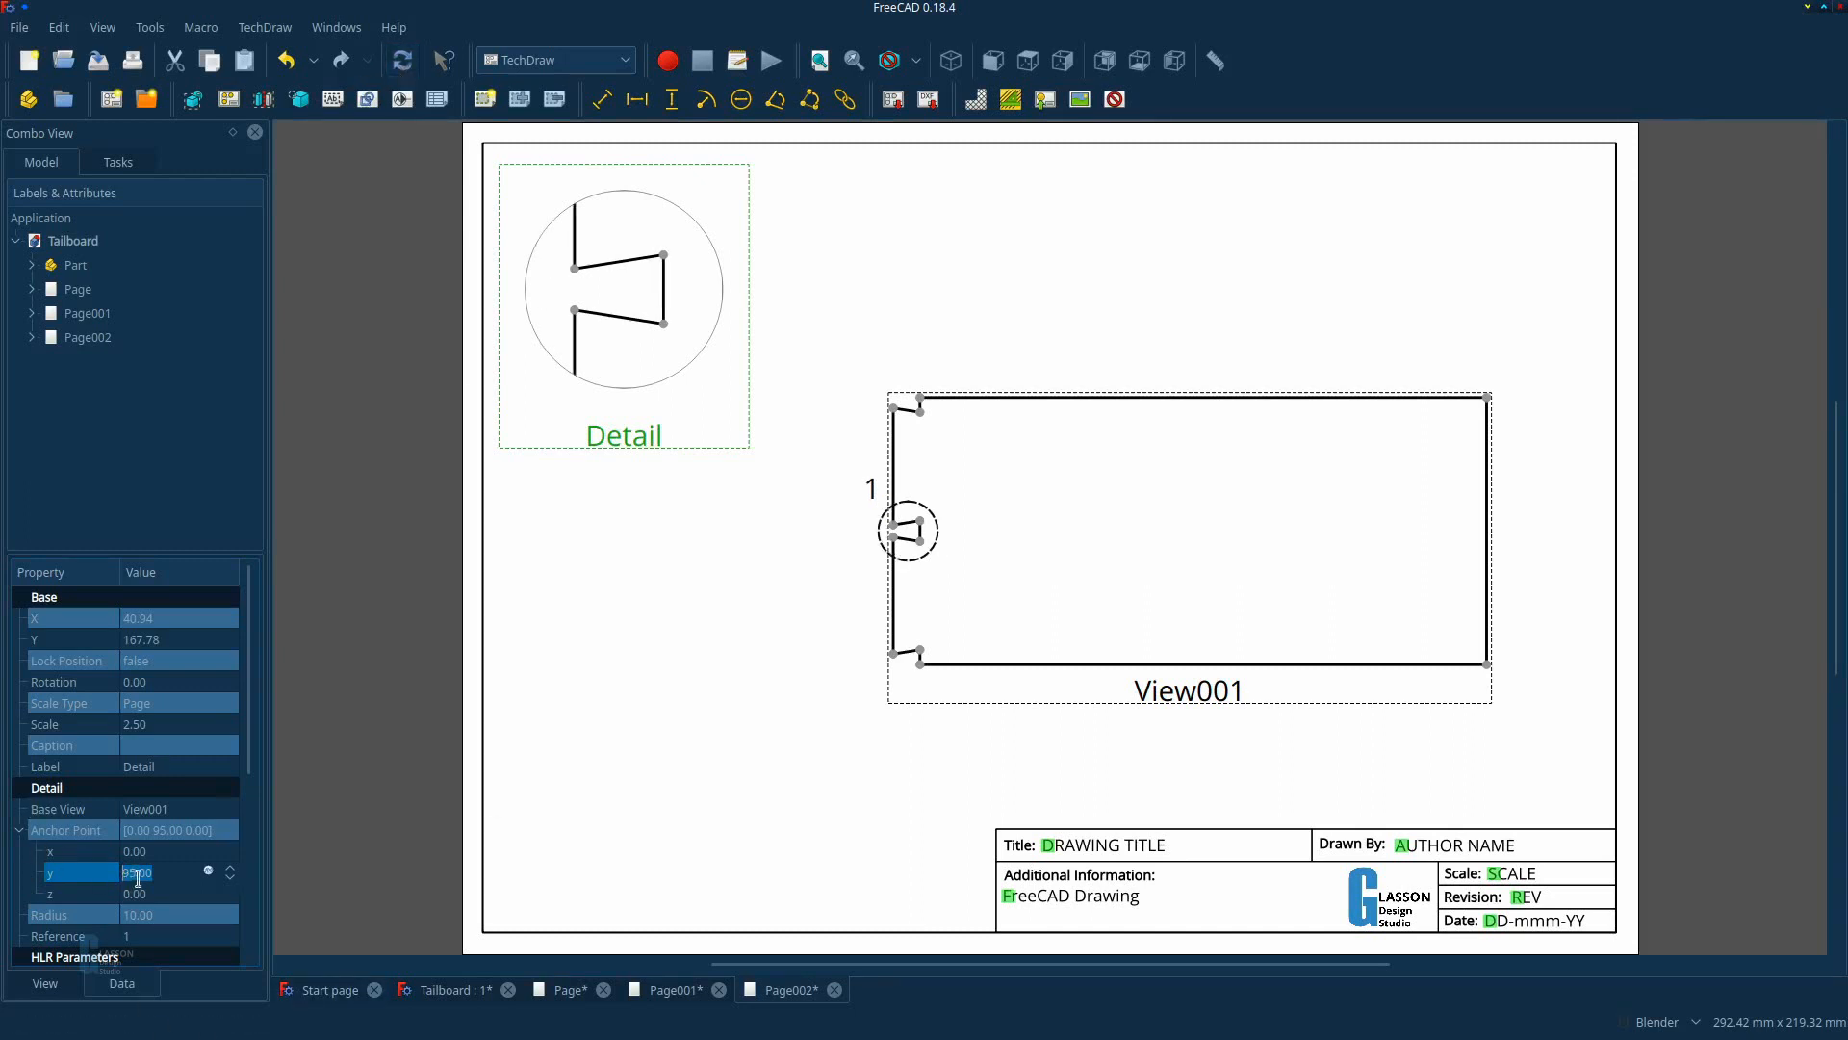
scroll(154, 874, up, 1)
click(406, 65)
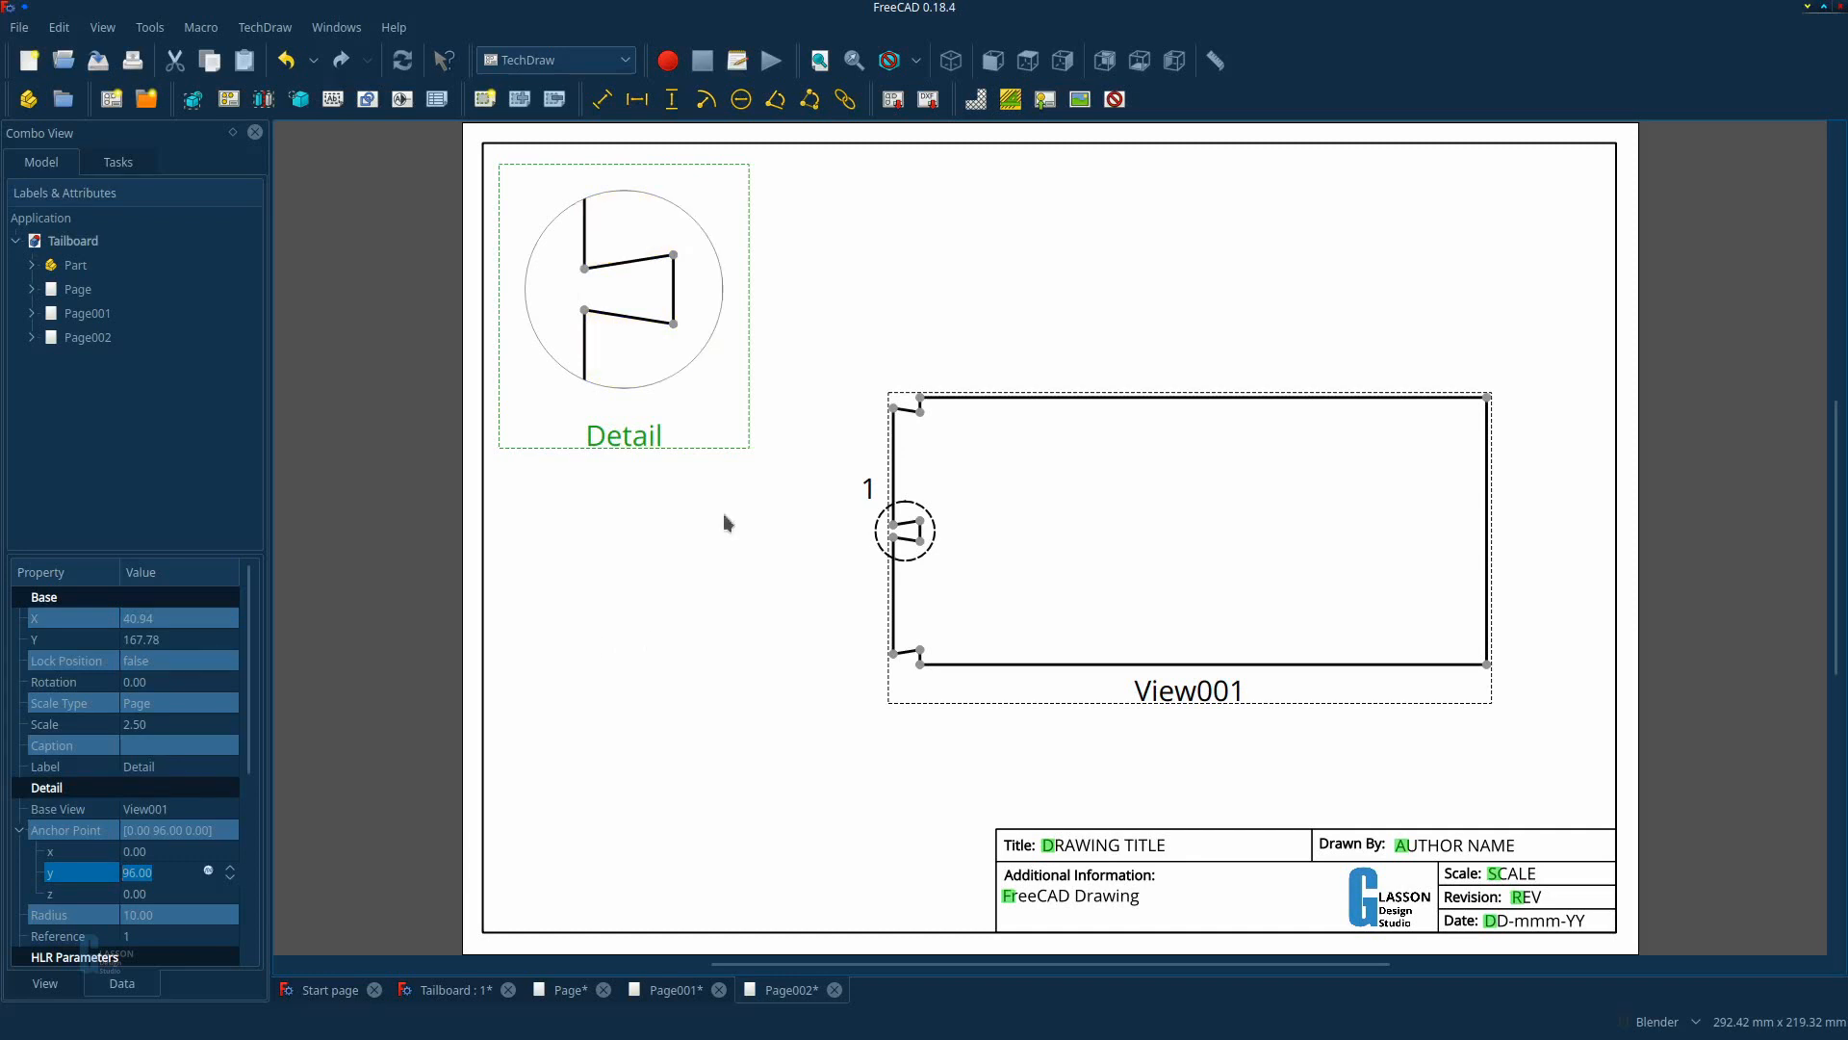
Add an angle dimension between the dovetail socket's end edge and upper sloped edge in the detail view, placing it inside the socket.
click(674, 296)
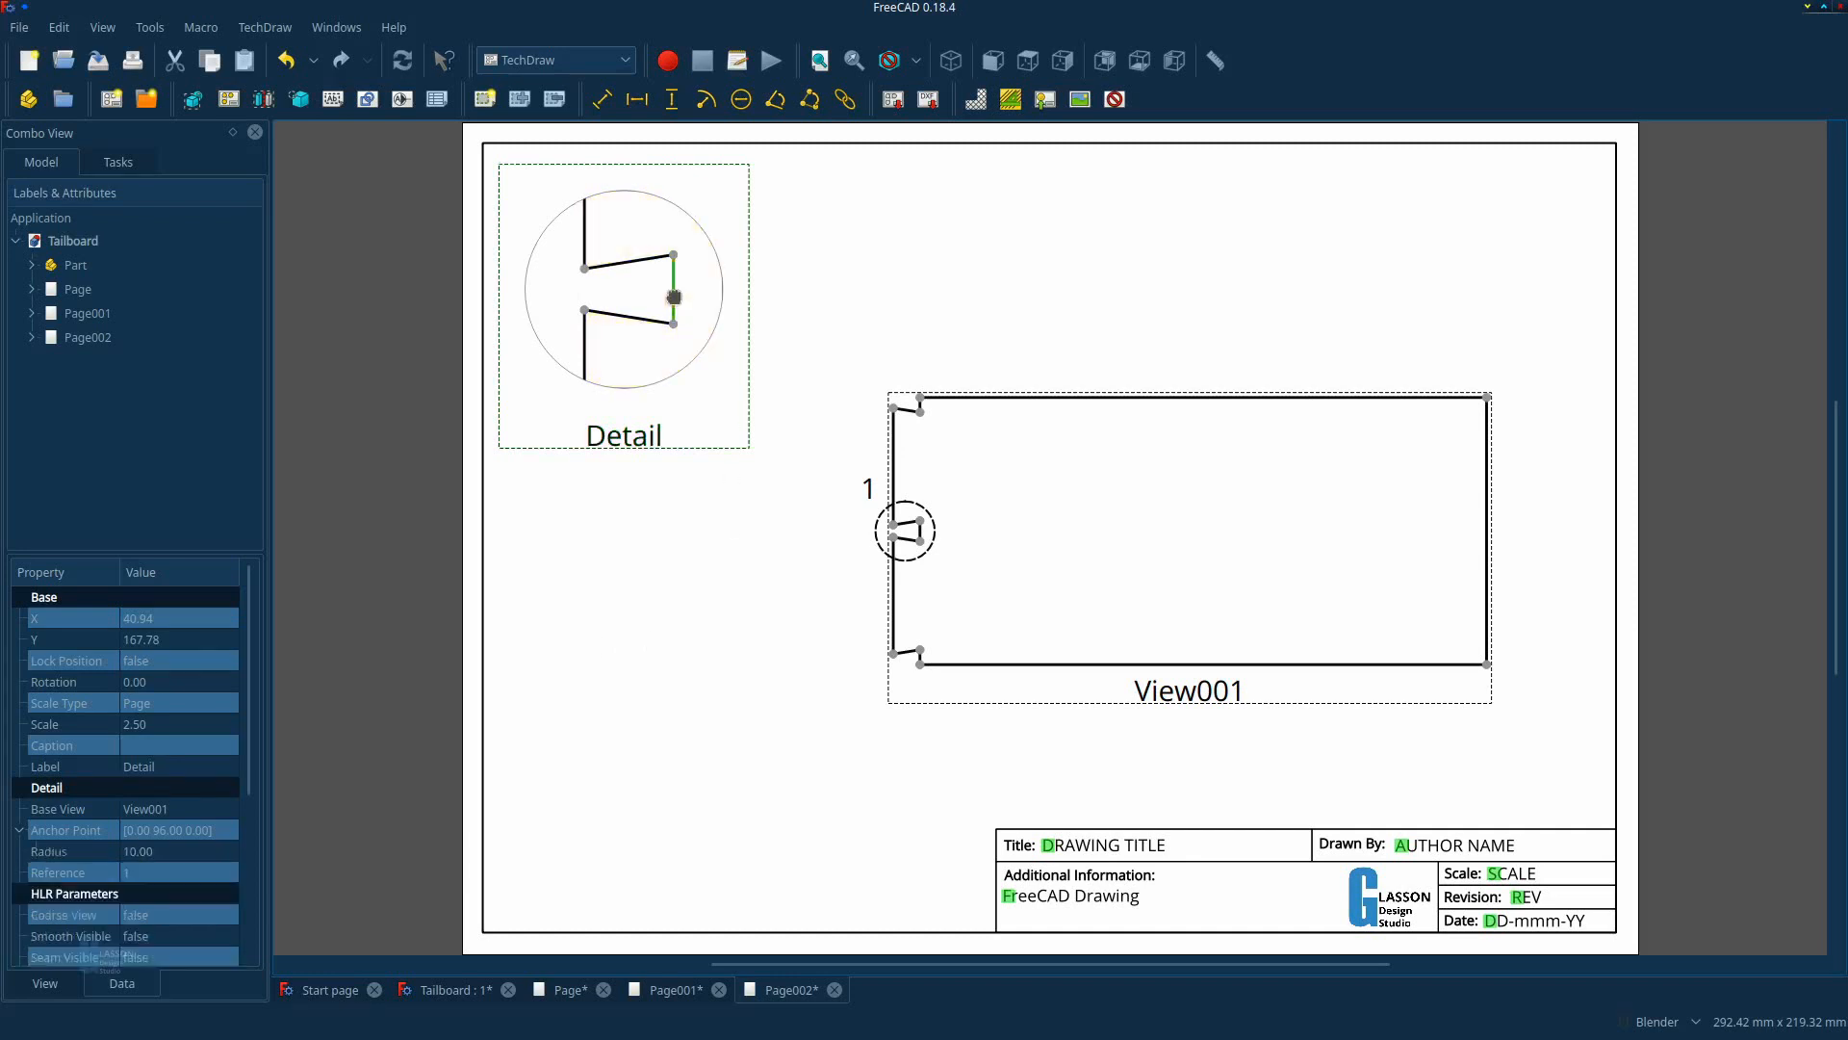
ctrl+click(648, 261)
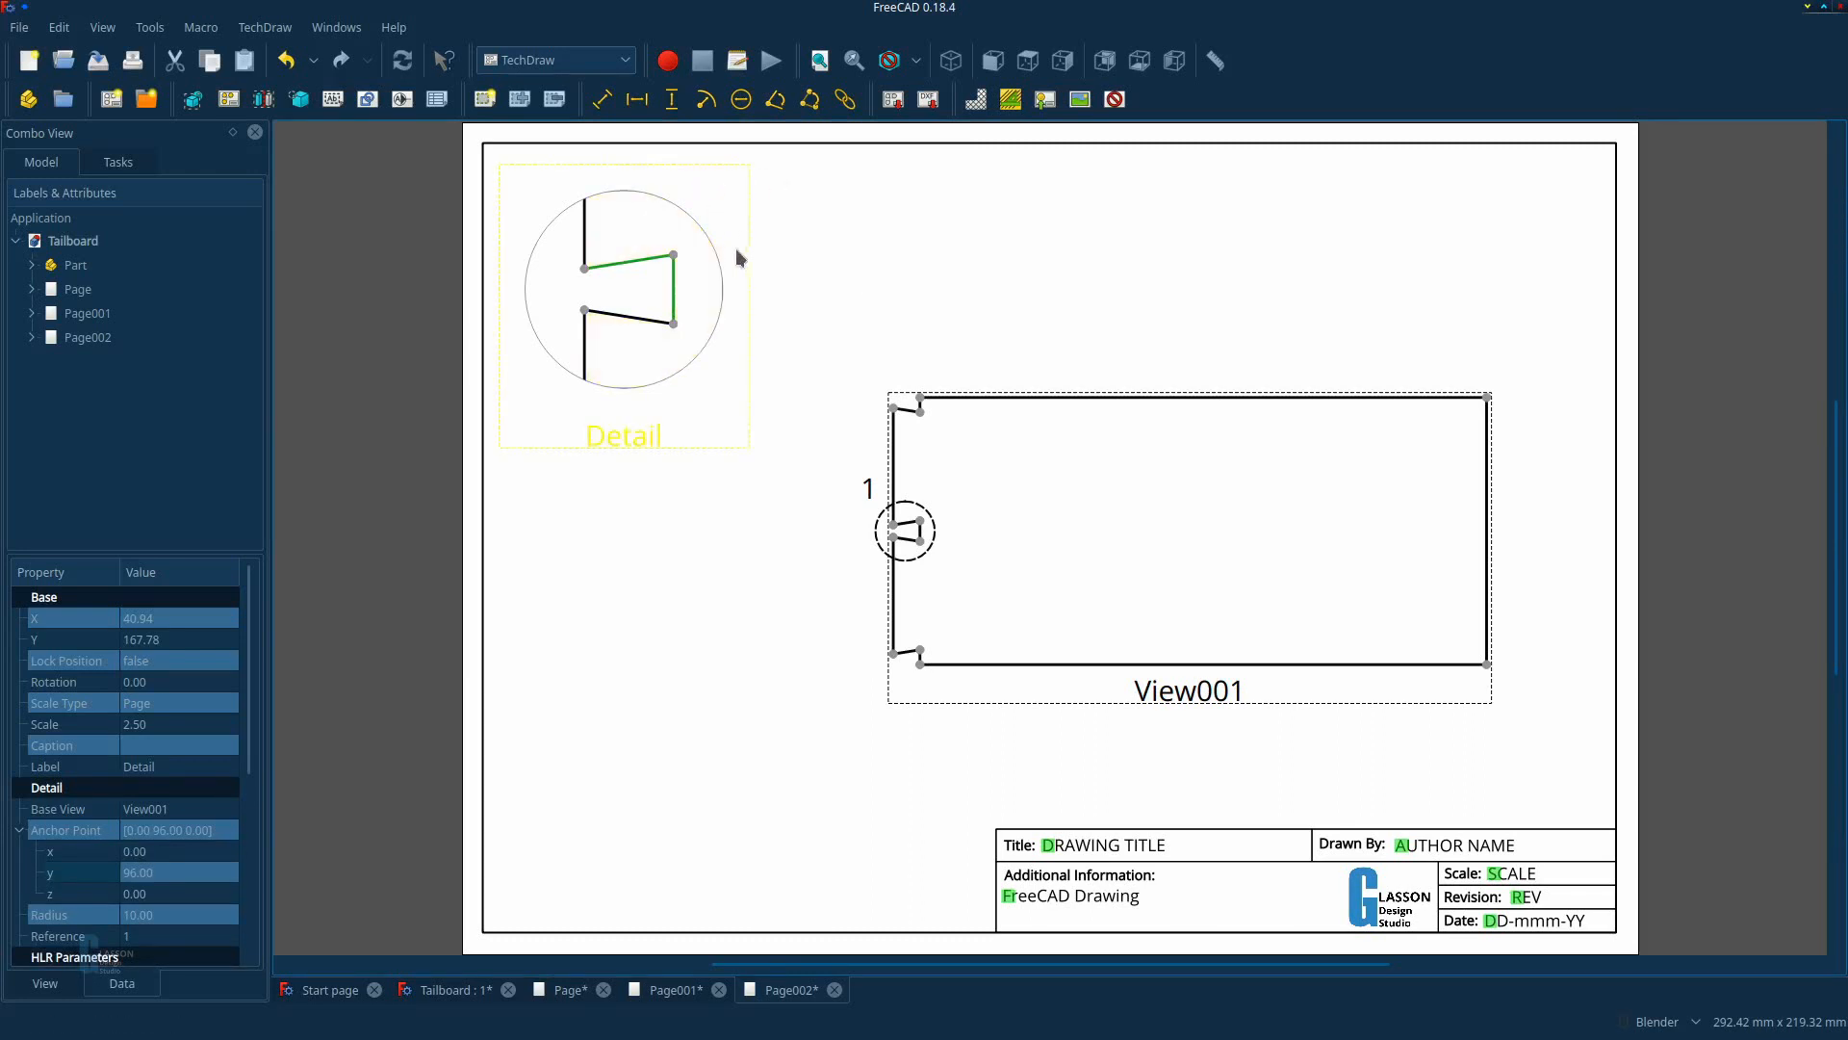
click(777, 104)
click(626, 289)
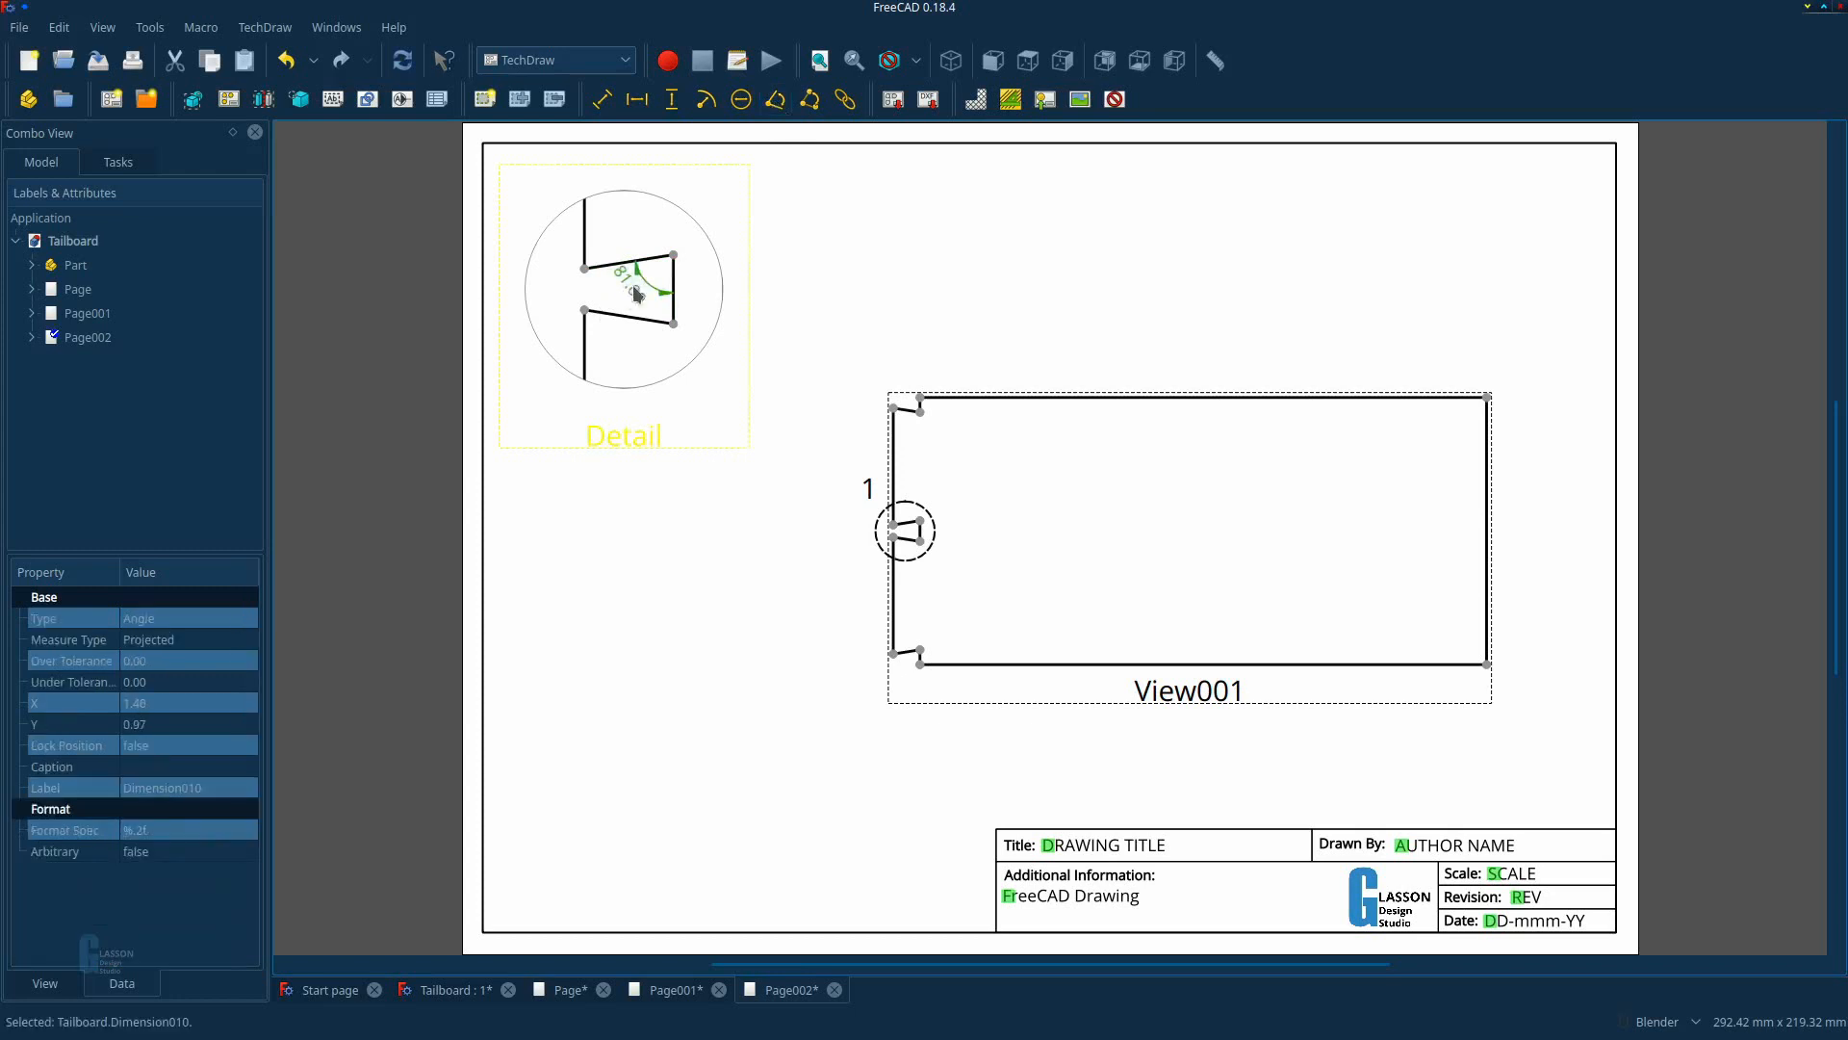
Add a horizontal dimension for the socket's depth below it in the detail view, and preview the page without view frames.
click(584, 310)
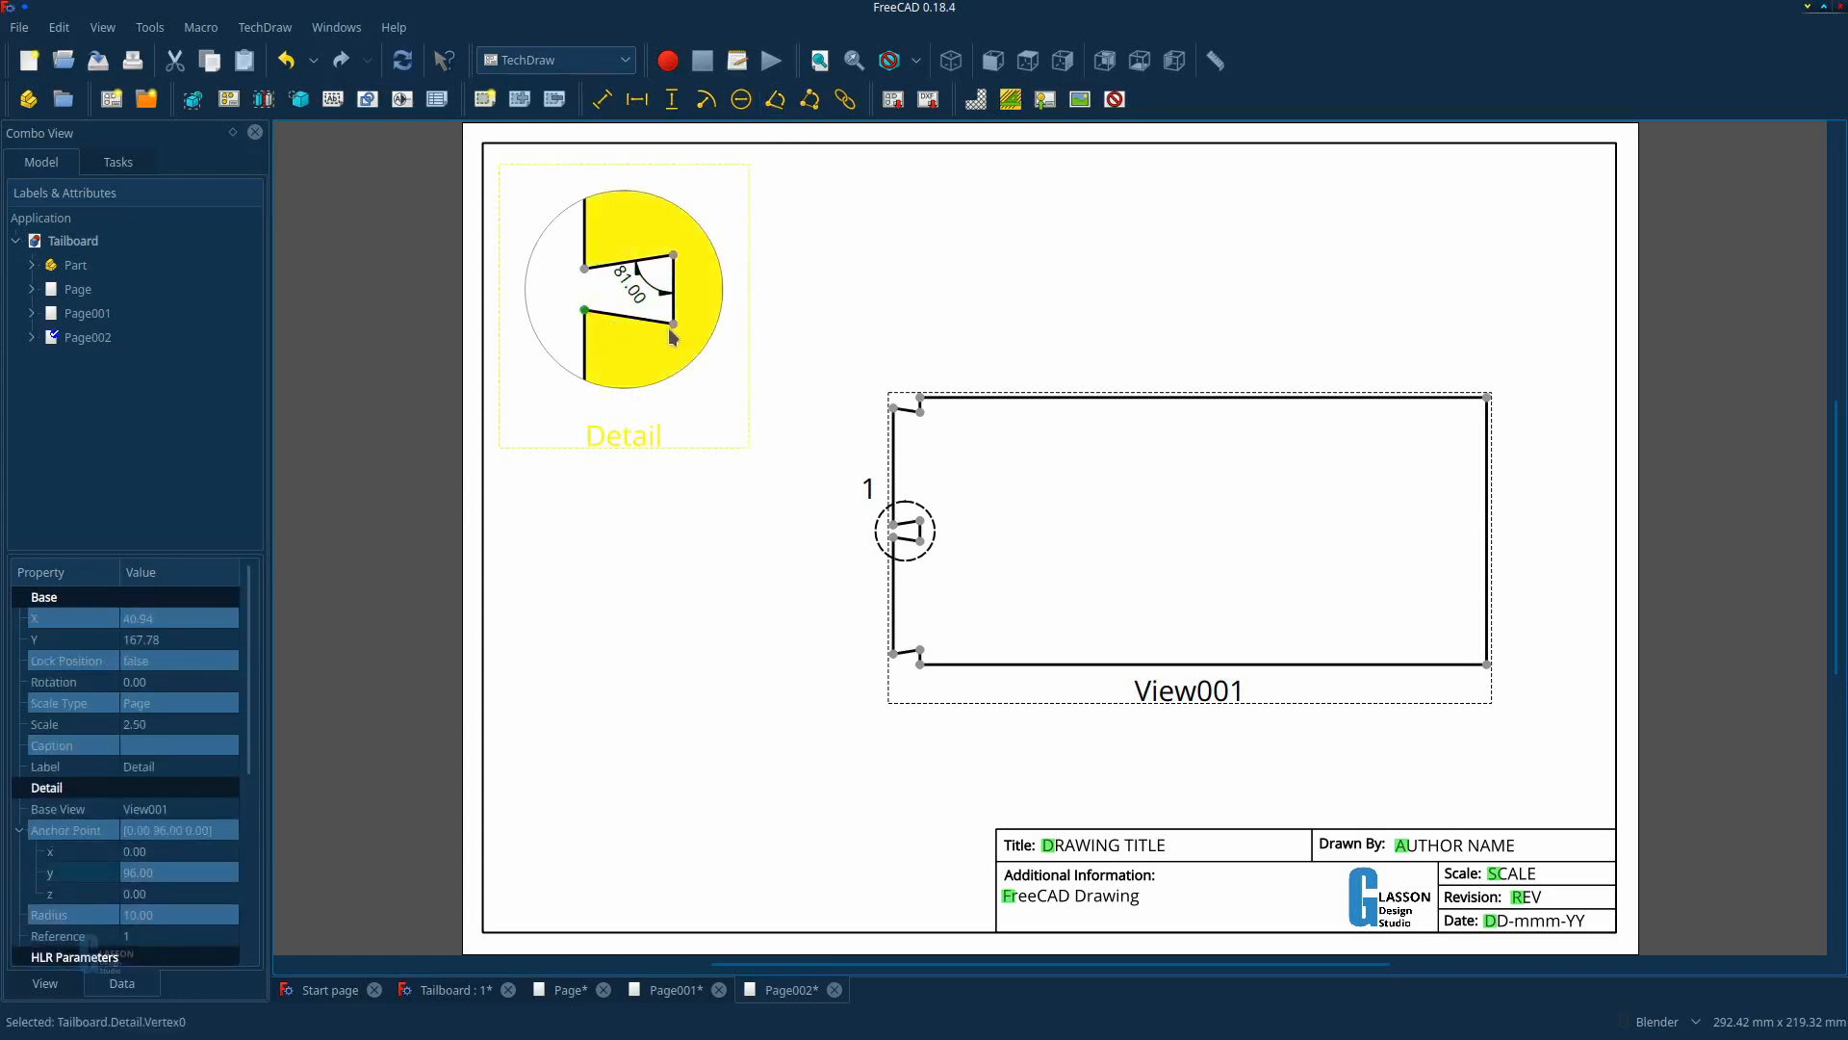
ctrl+click(674, 324)
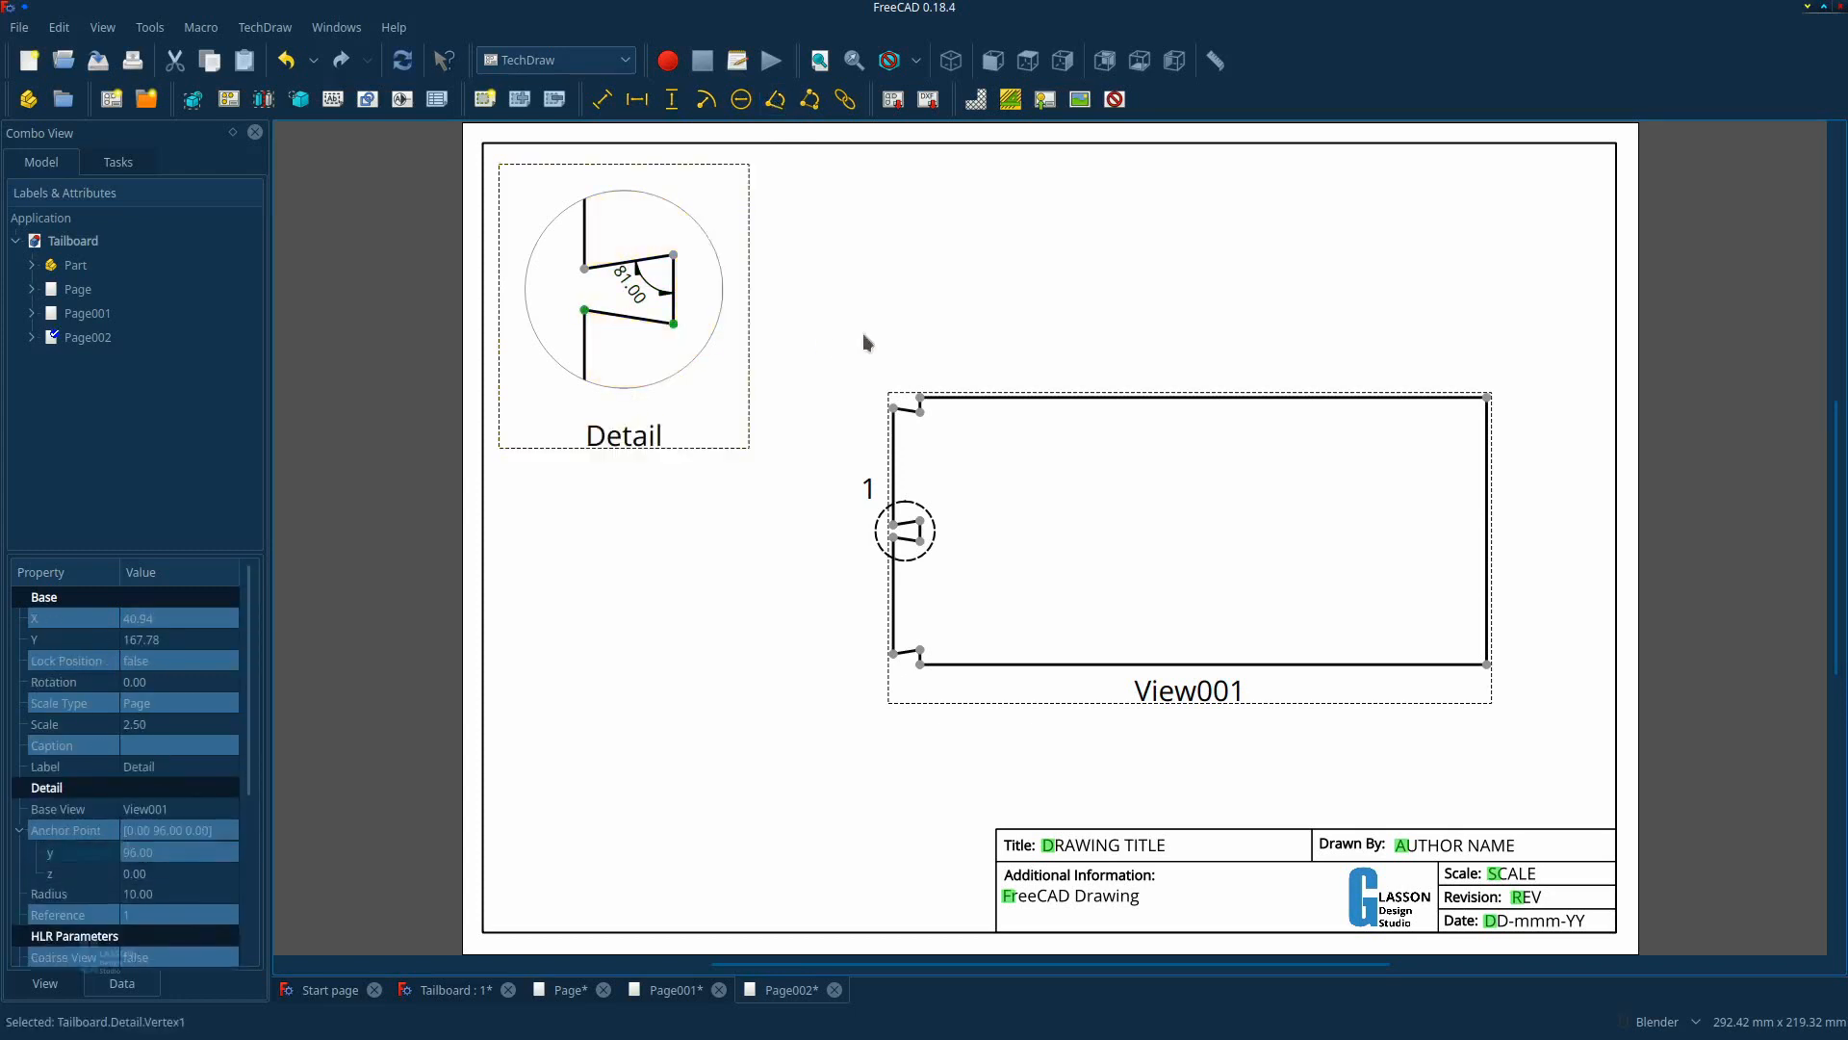
click(637, 99)
drag(629, 326, 630, 354)
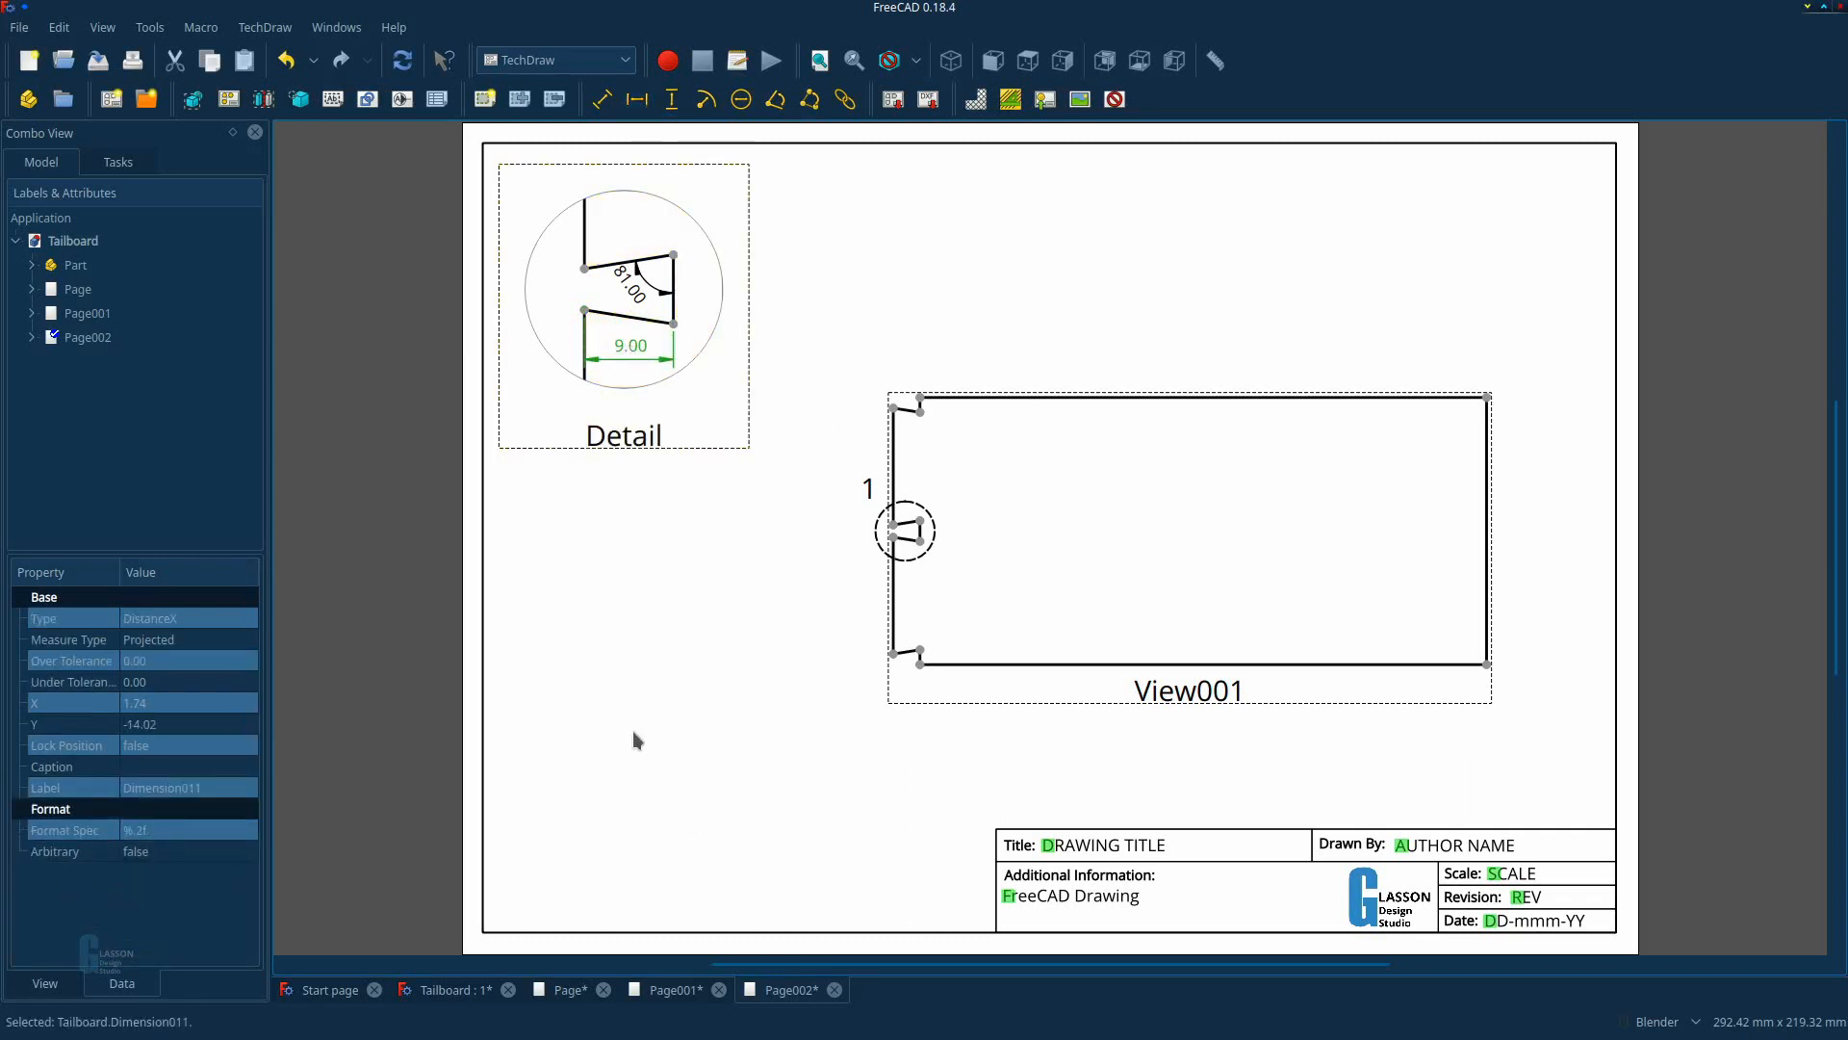
click(1114, 102)
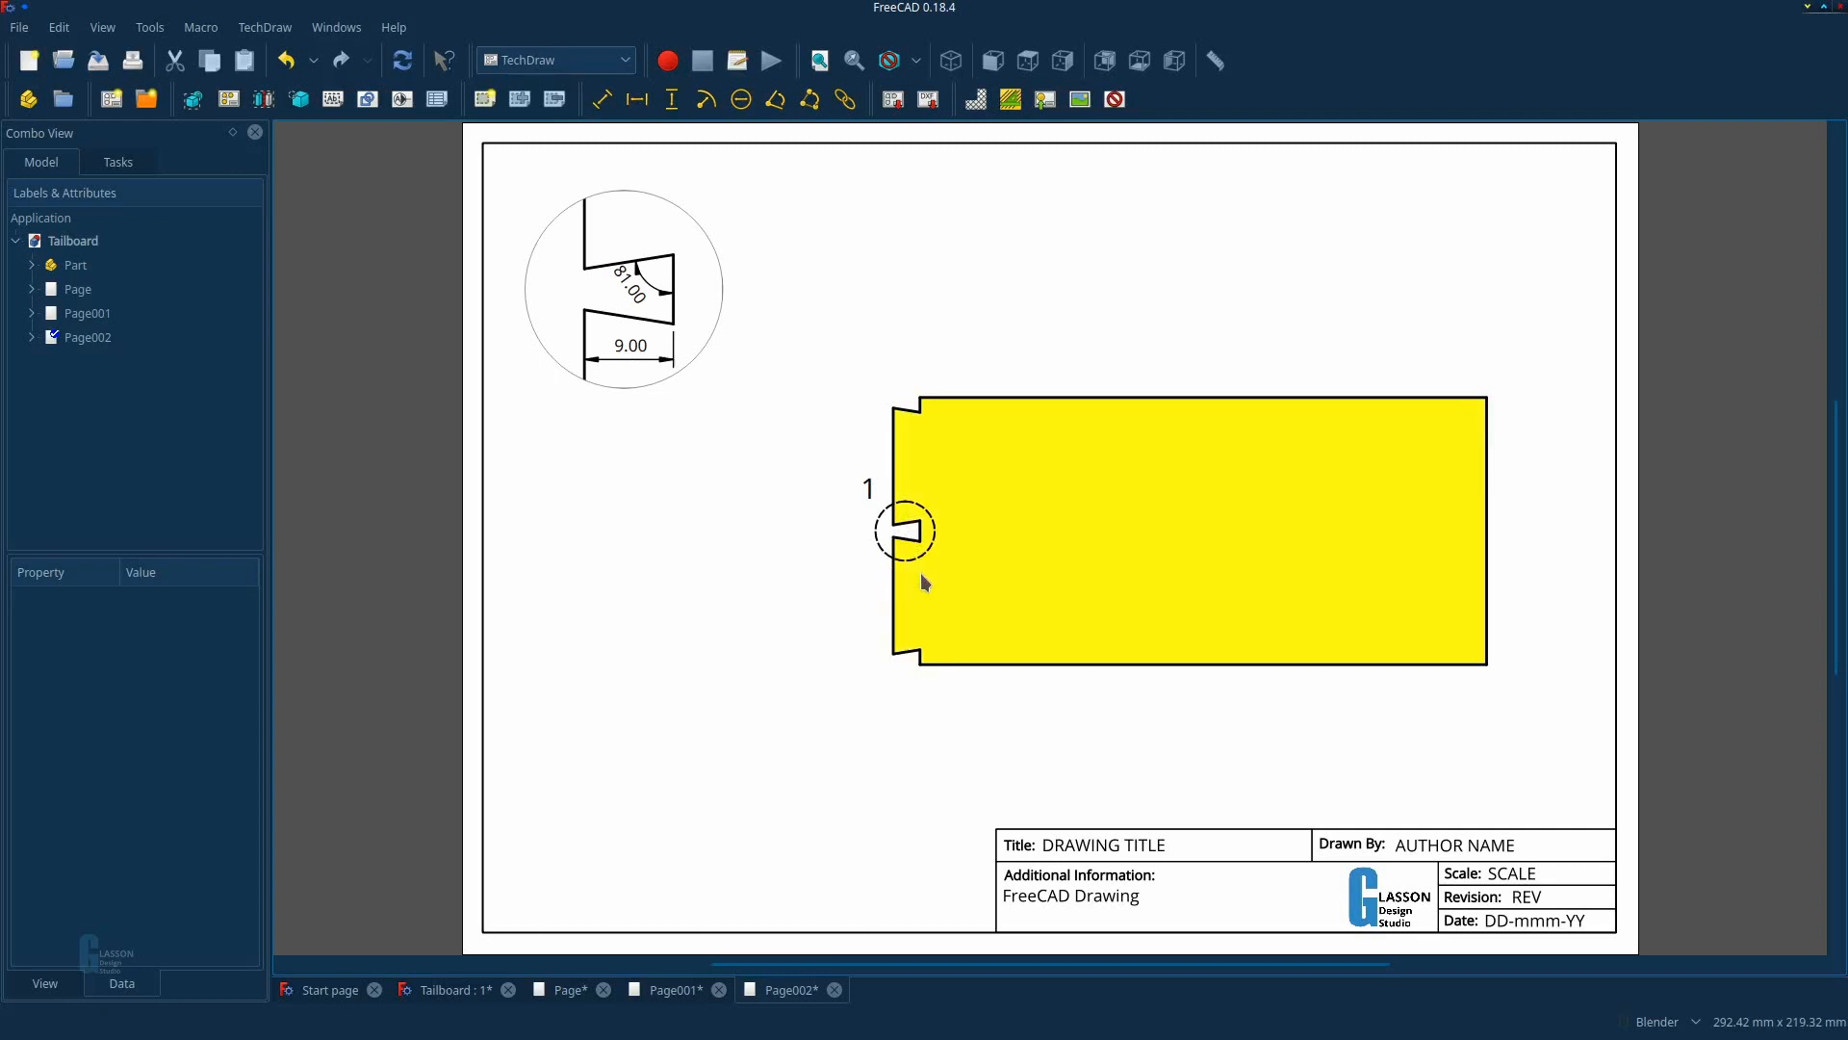
click(1114, 99)
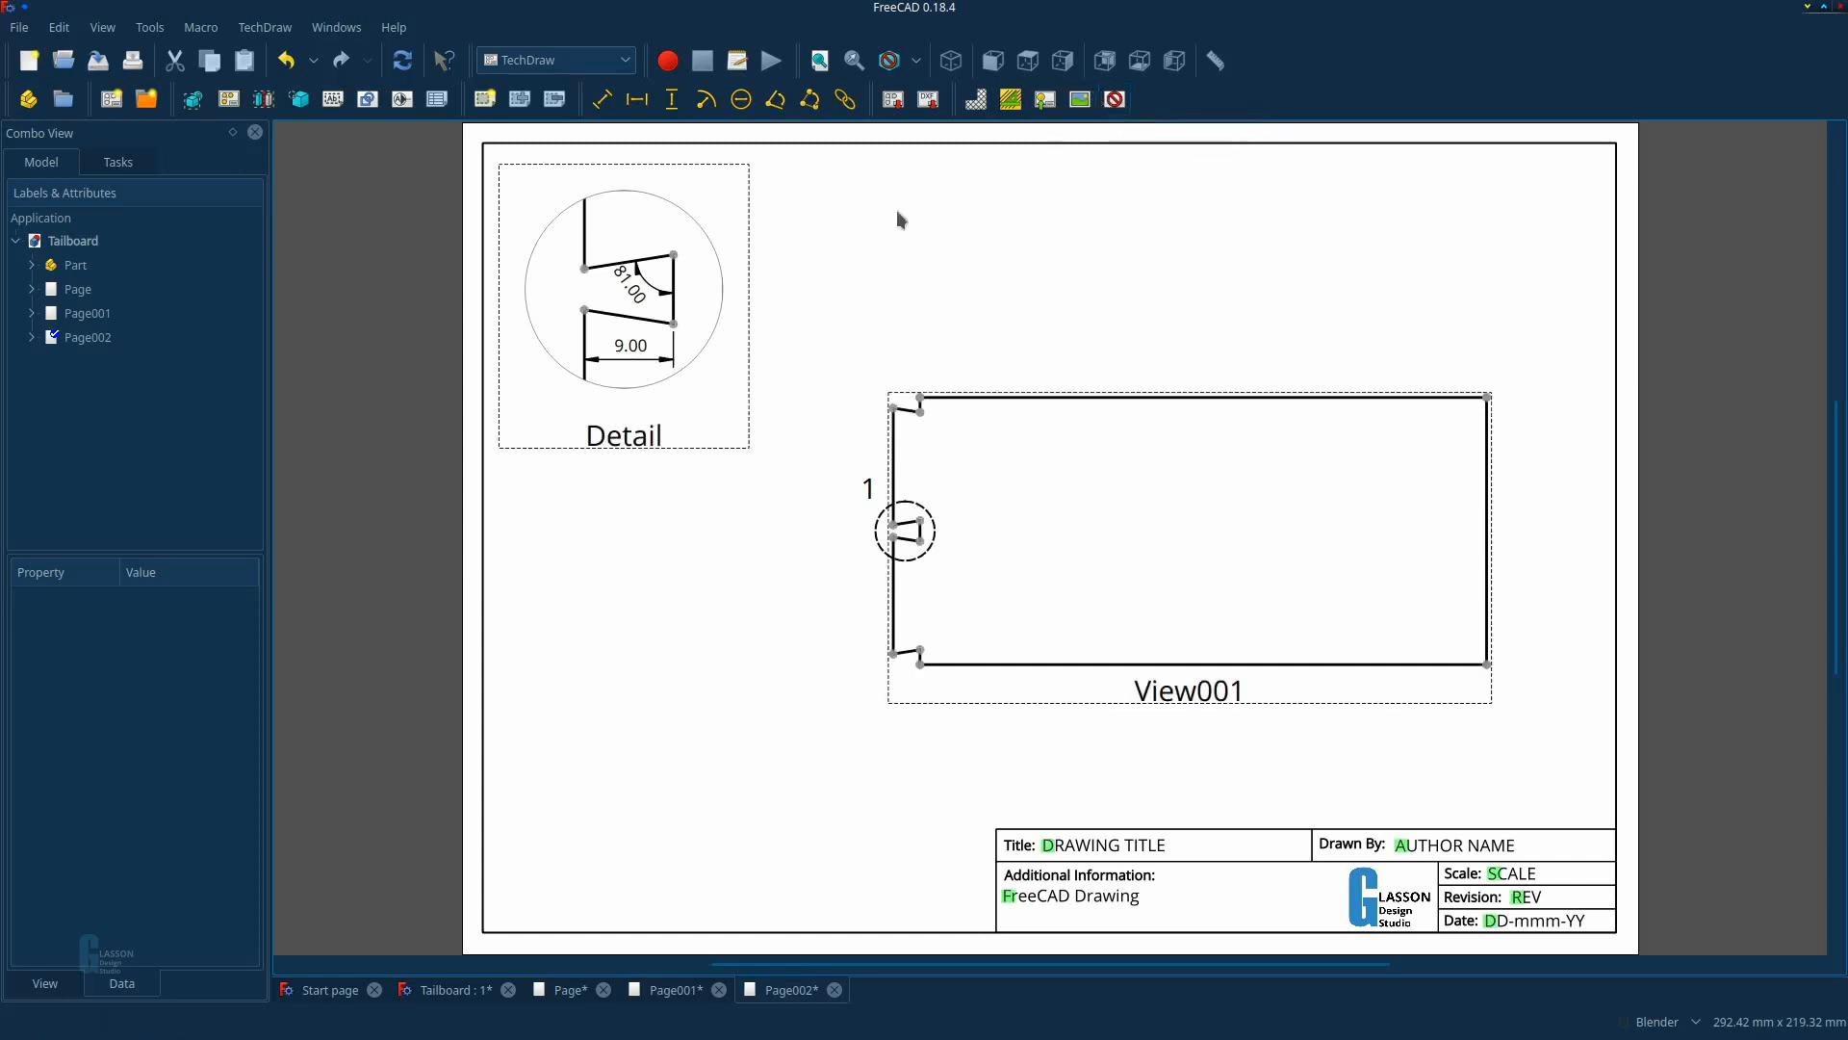
Caption the detail view 1, recompute the document, and preview the page without view frames.
click(609, 440)
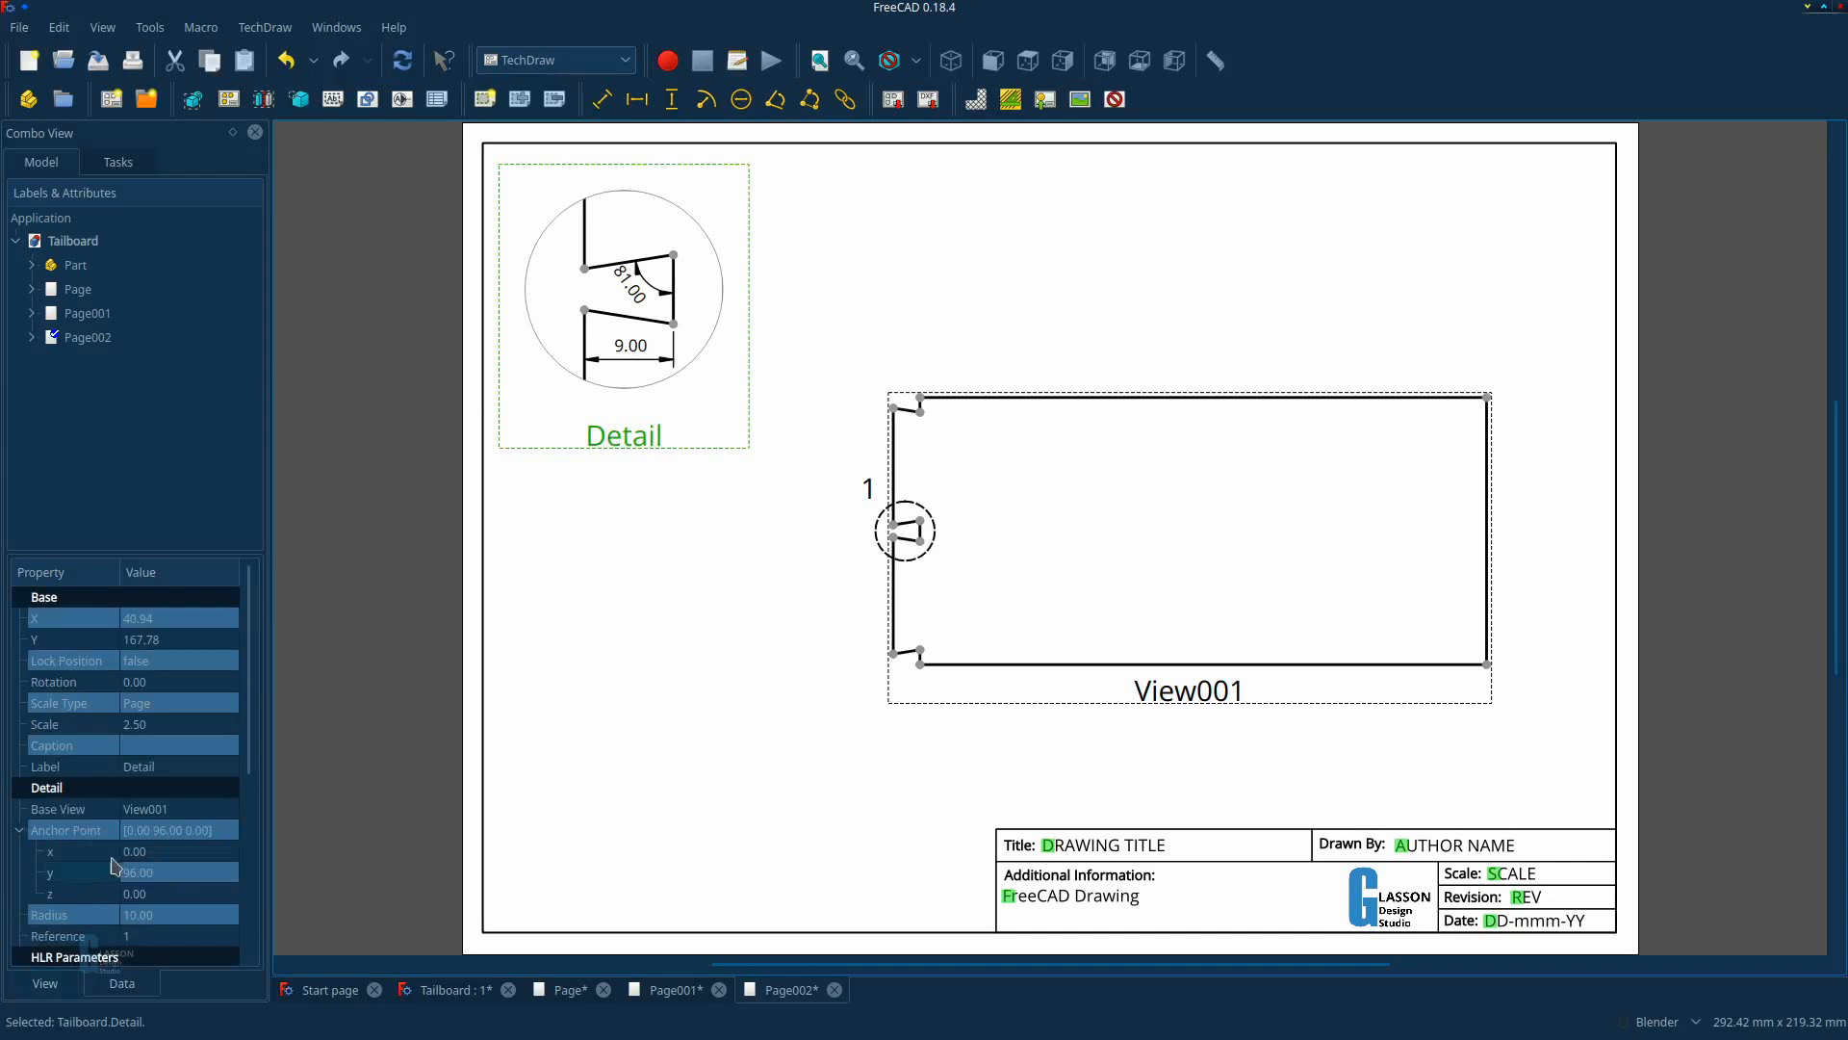
click(148, 745)
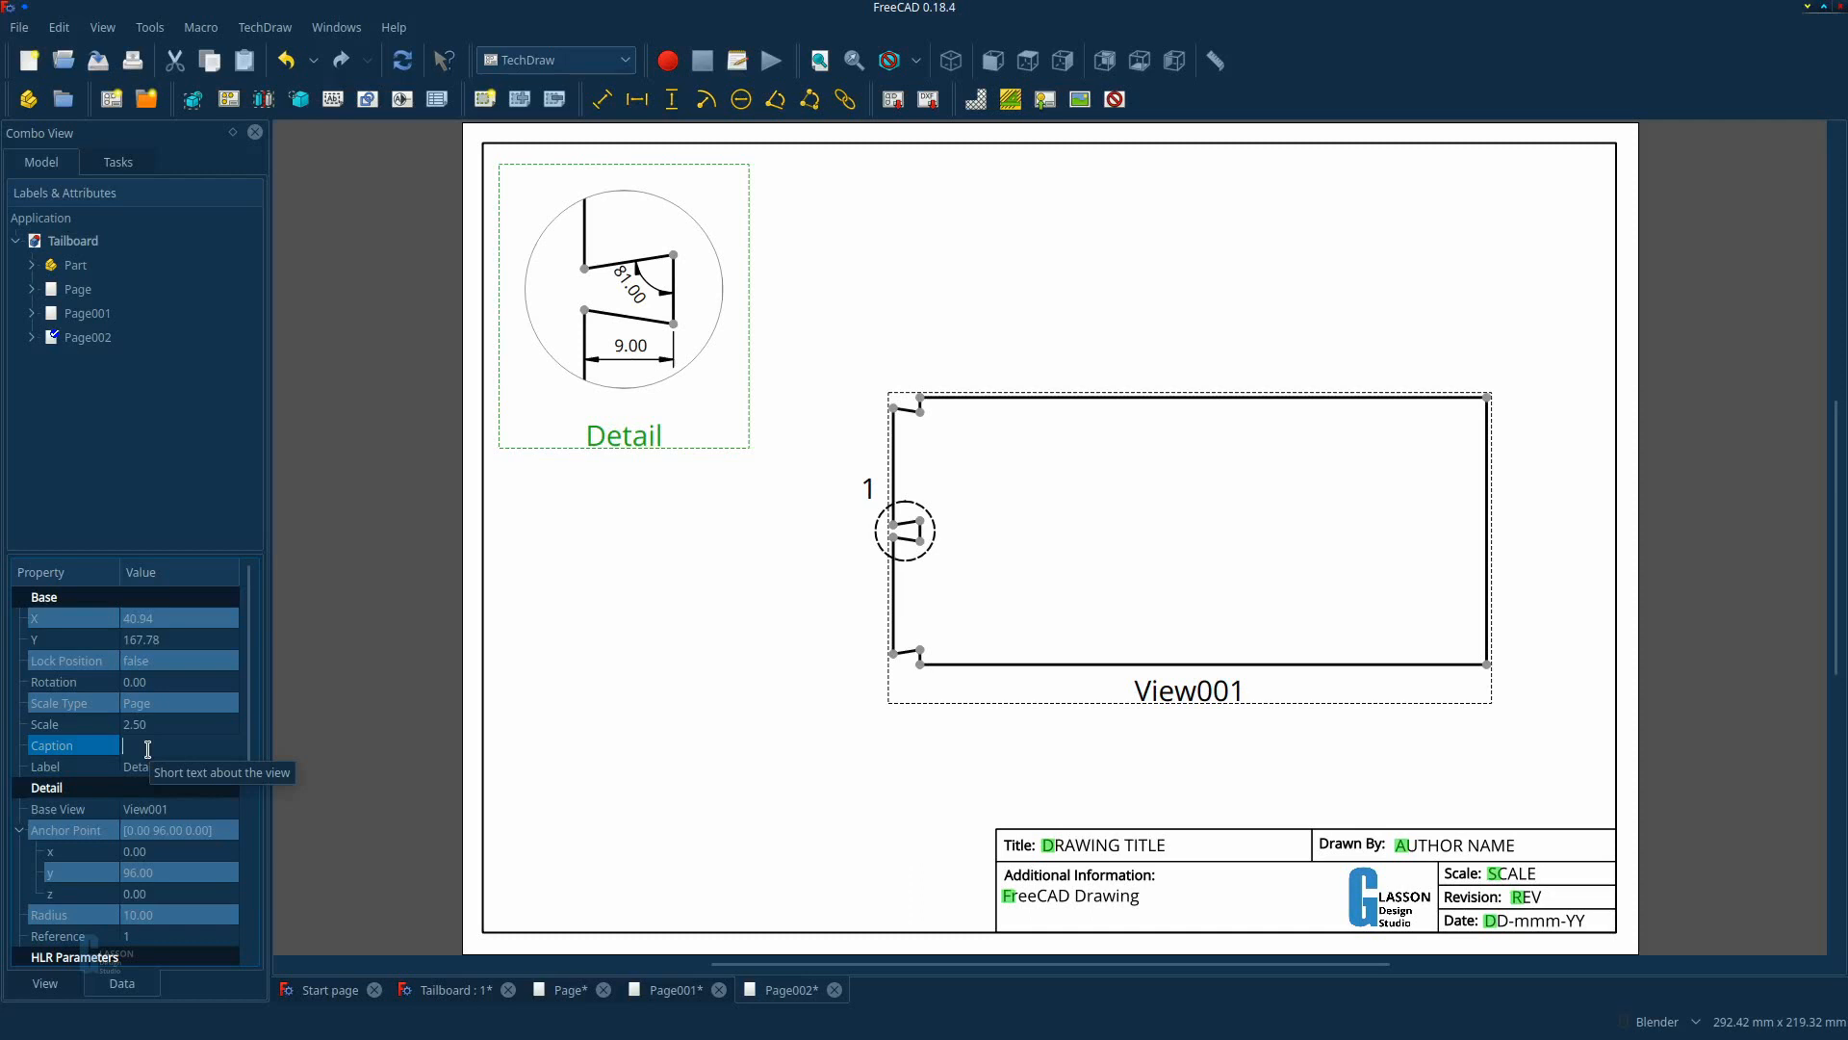
text(1)
key(Return)
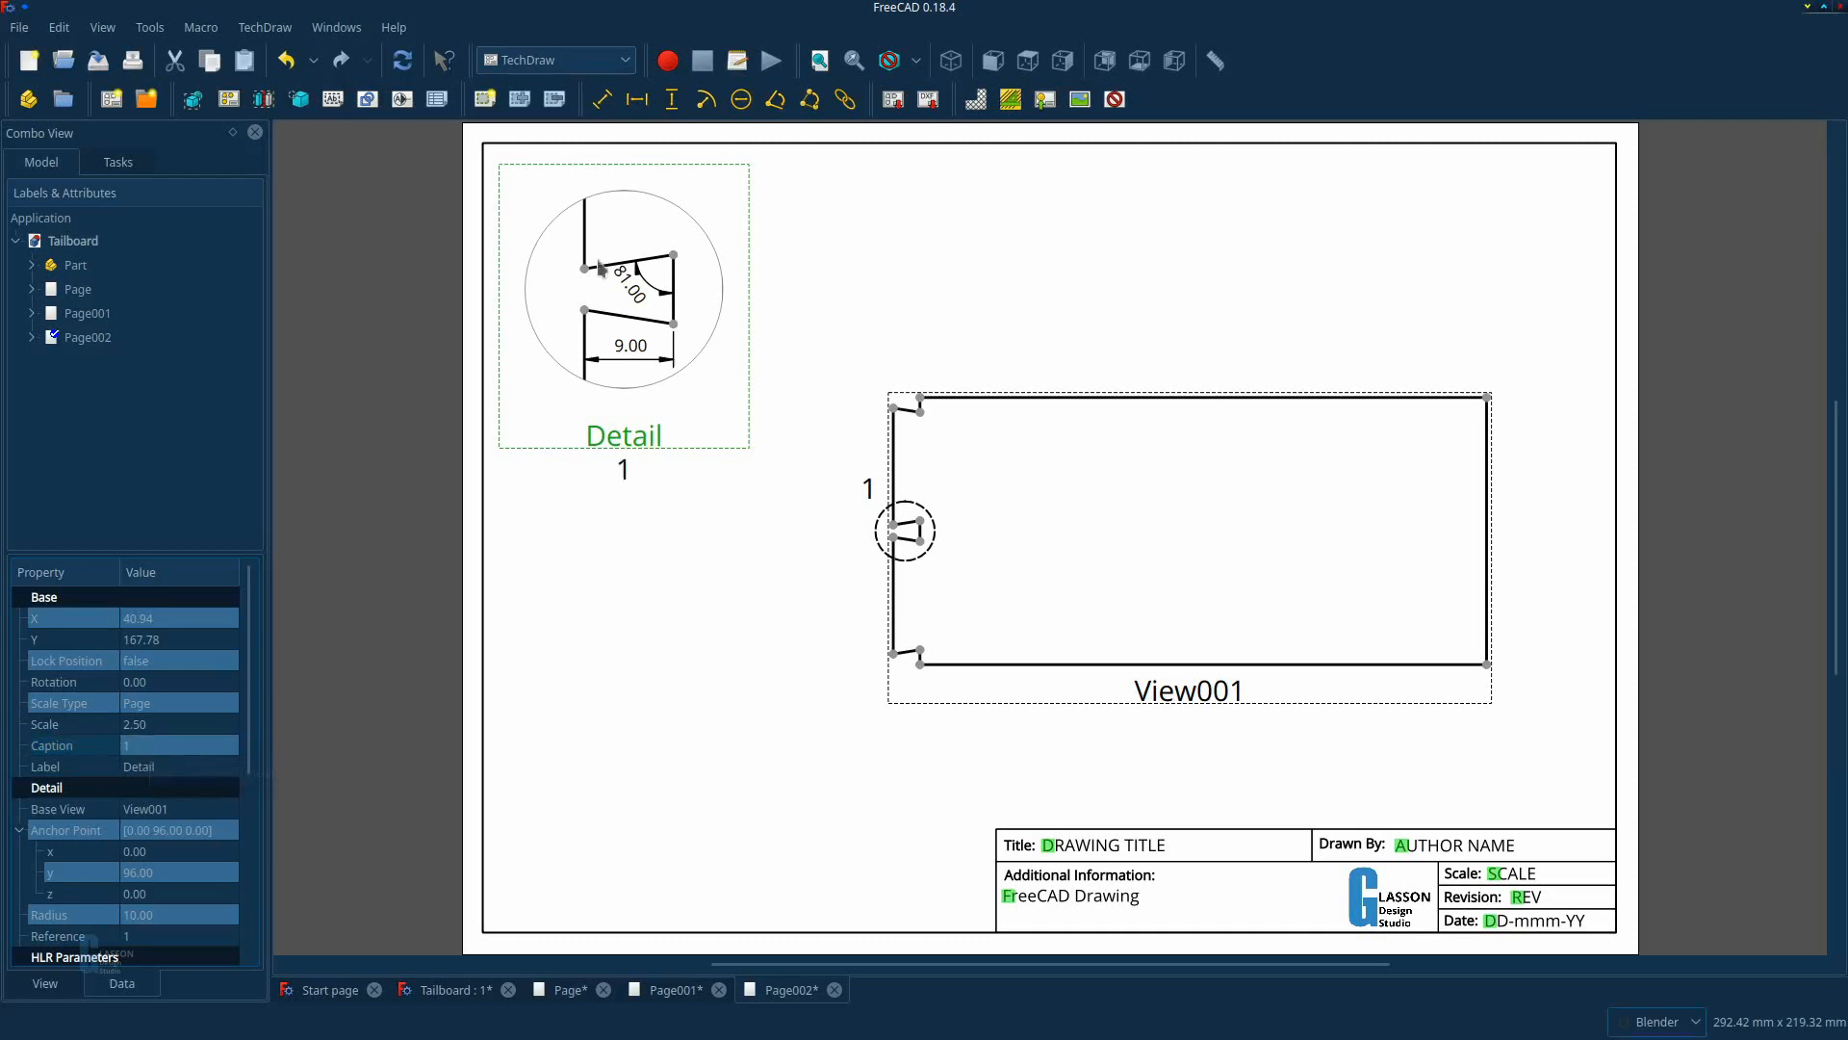
click(402, 62)
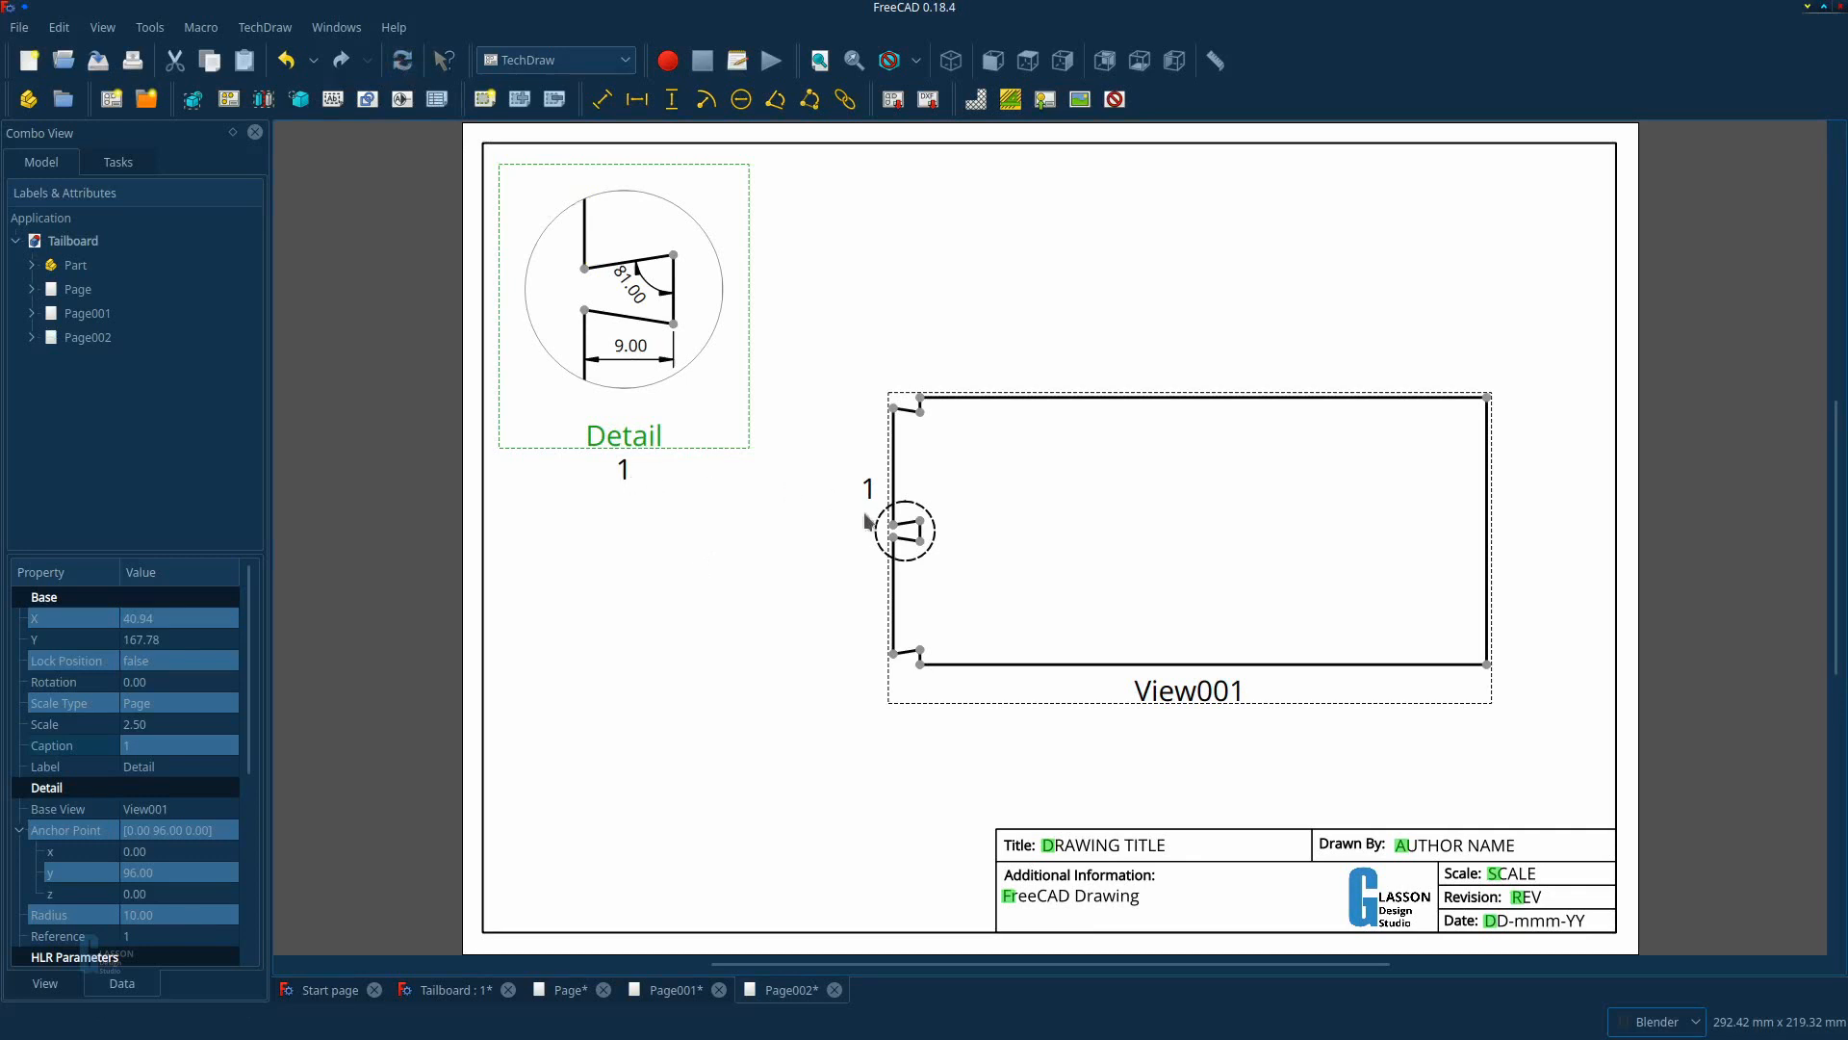
click(1115, 99)
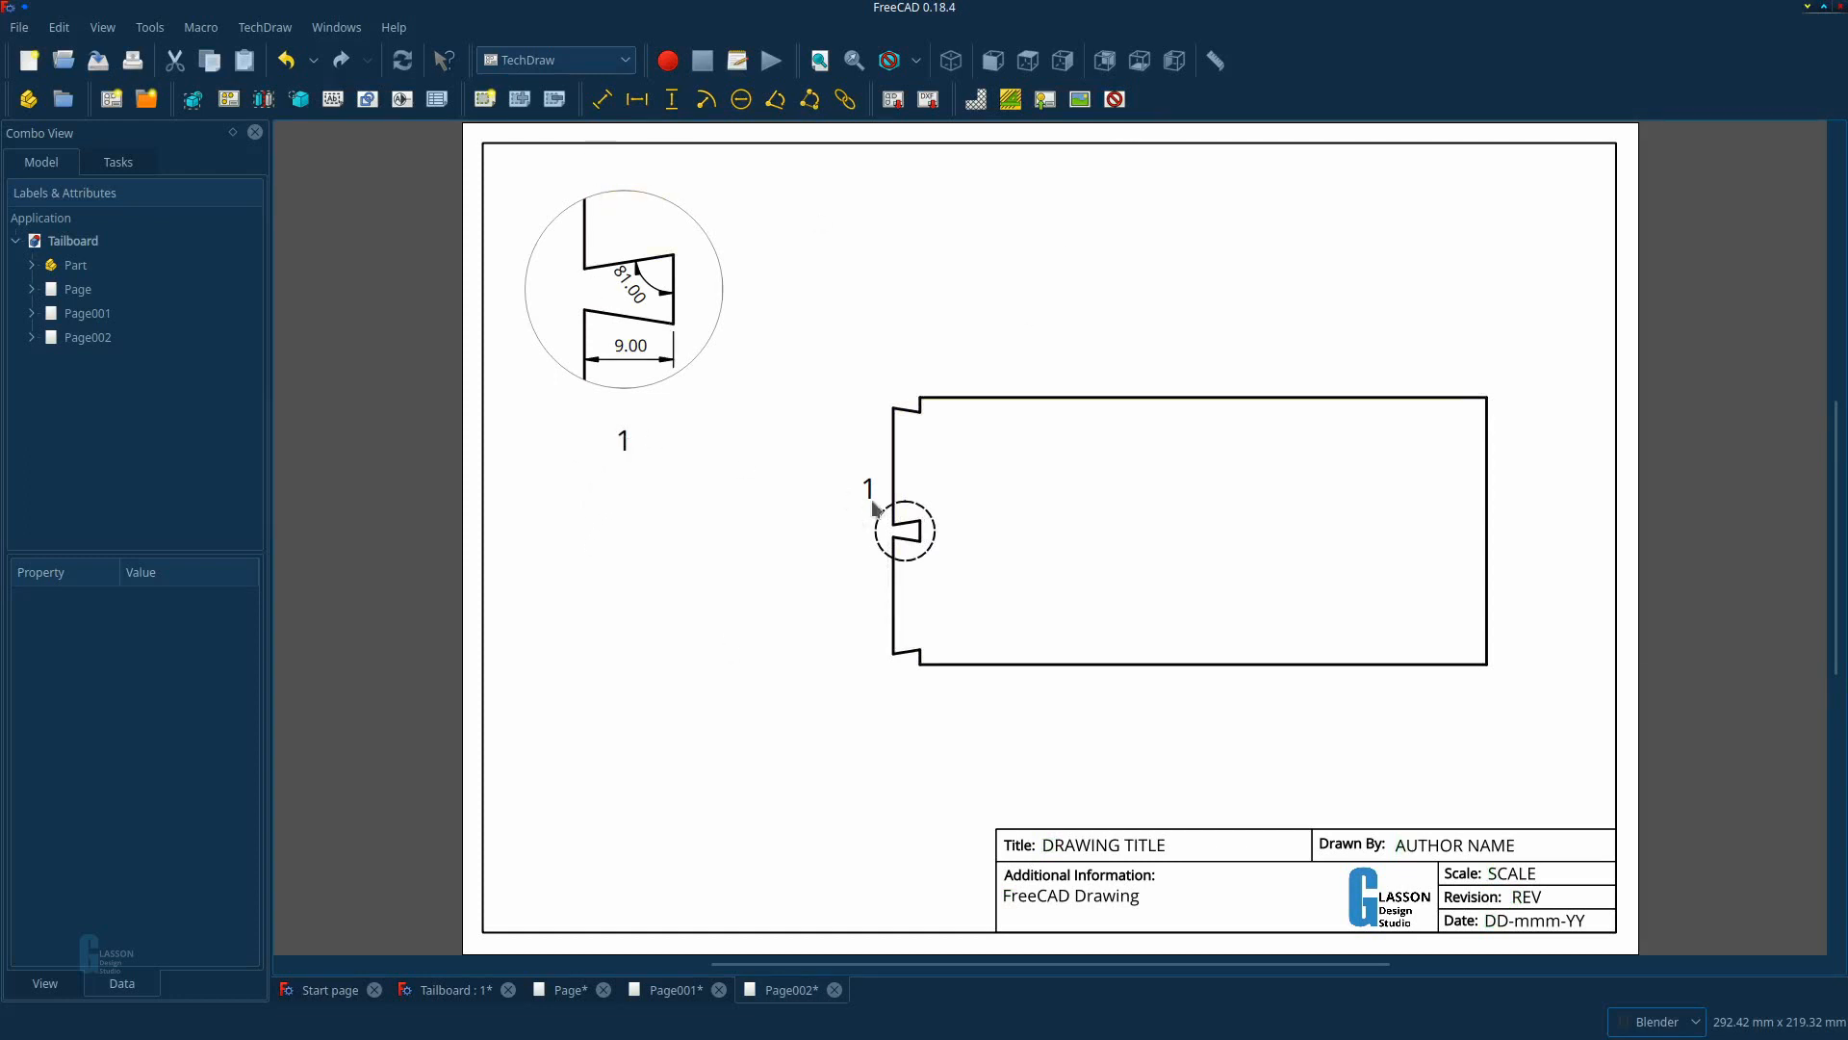
click(1115, 99)
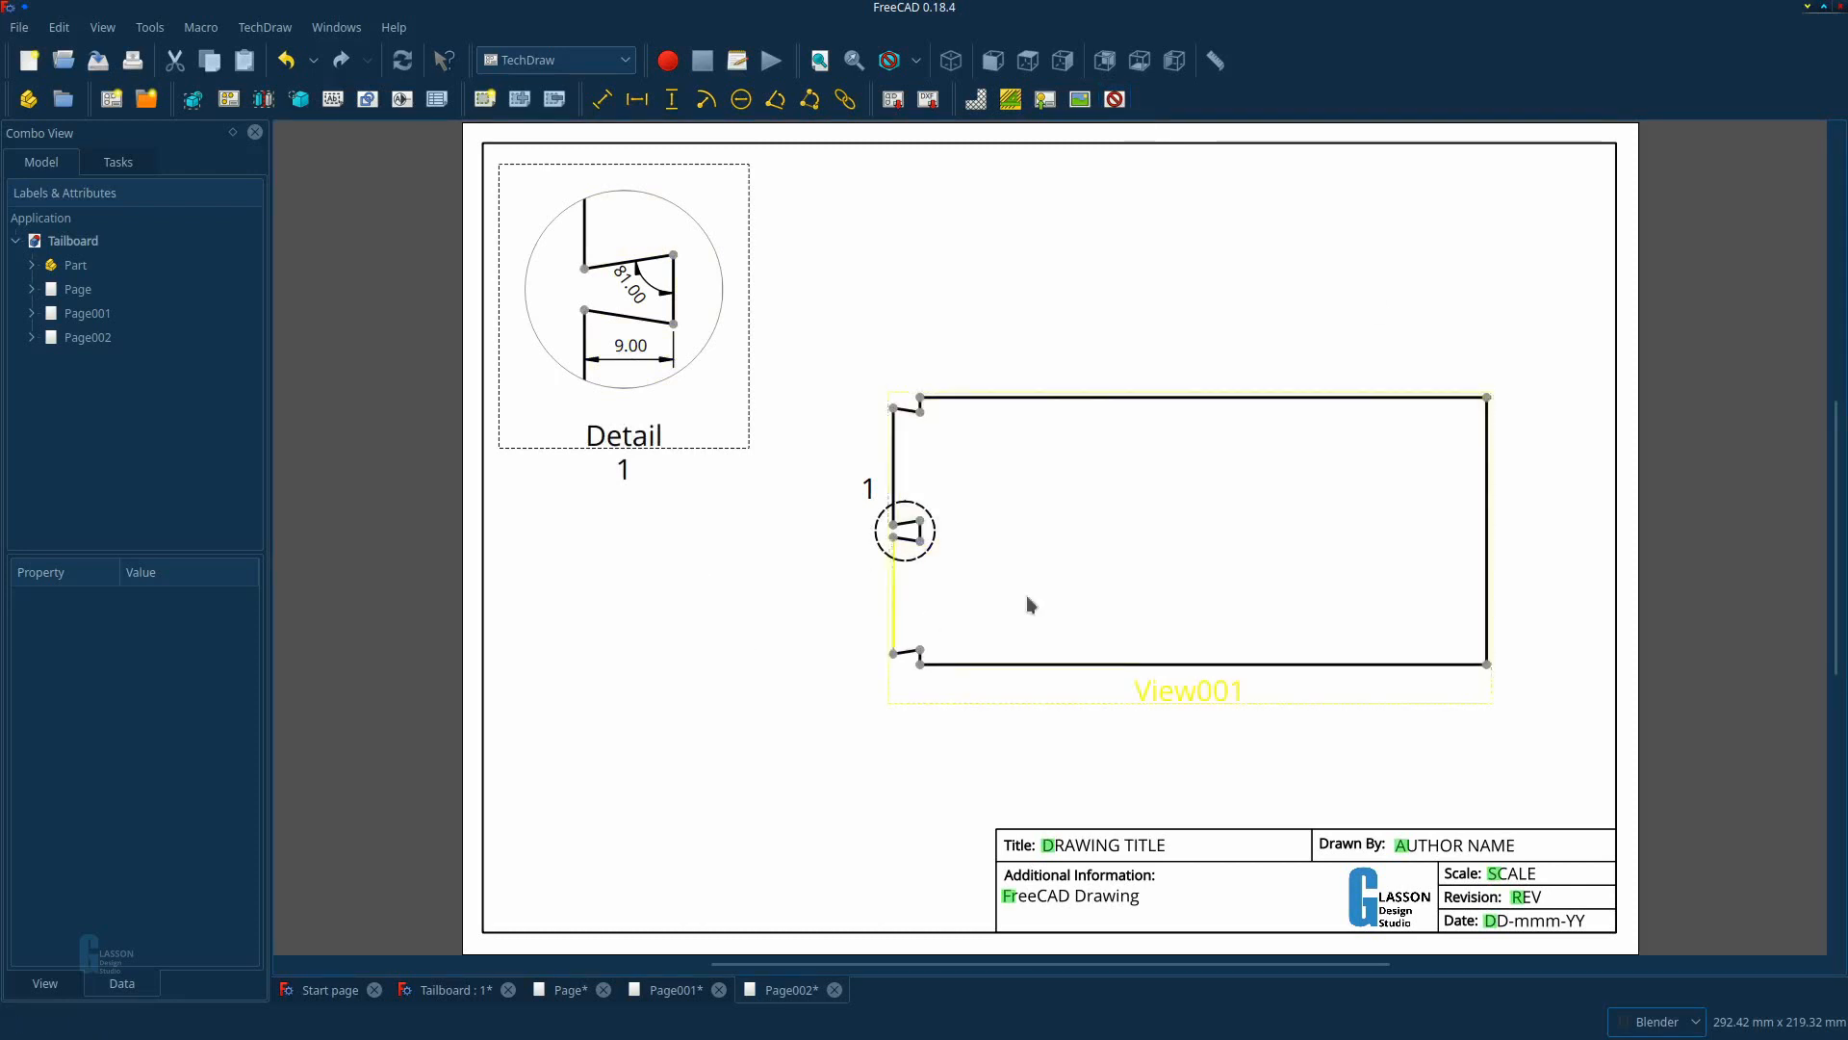
Insert a second detail view from the tailboard view and place it below the first detail view.
click(1139, 569)
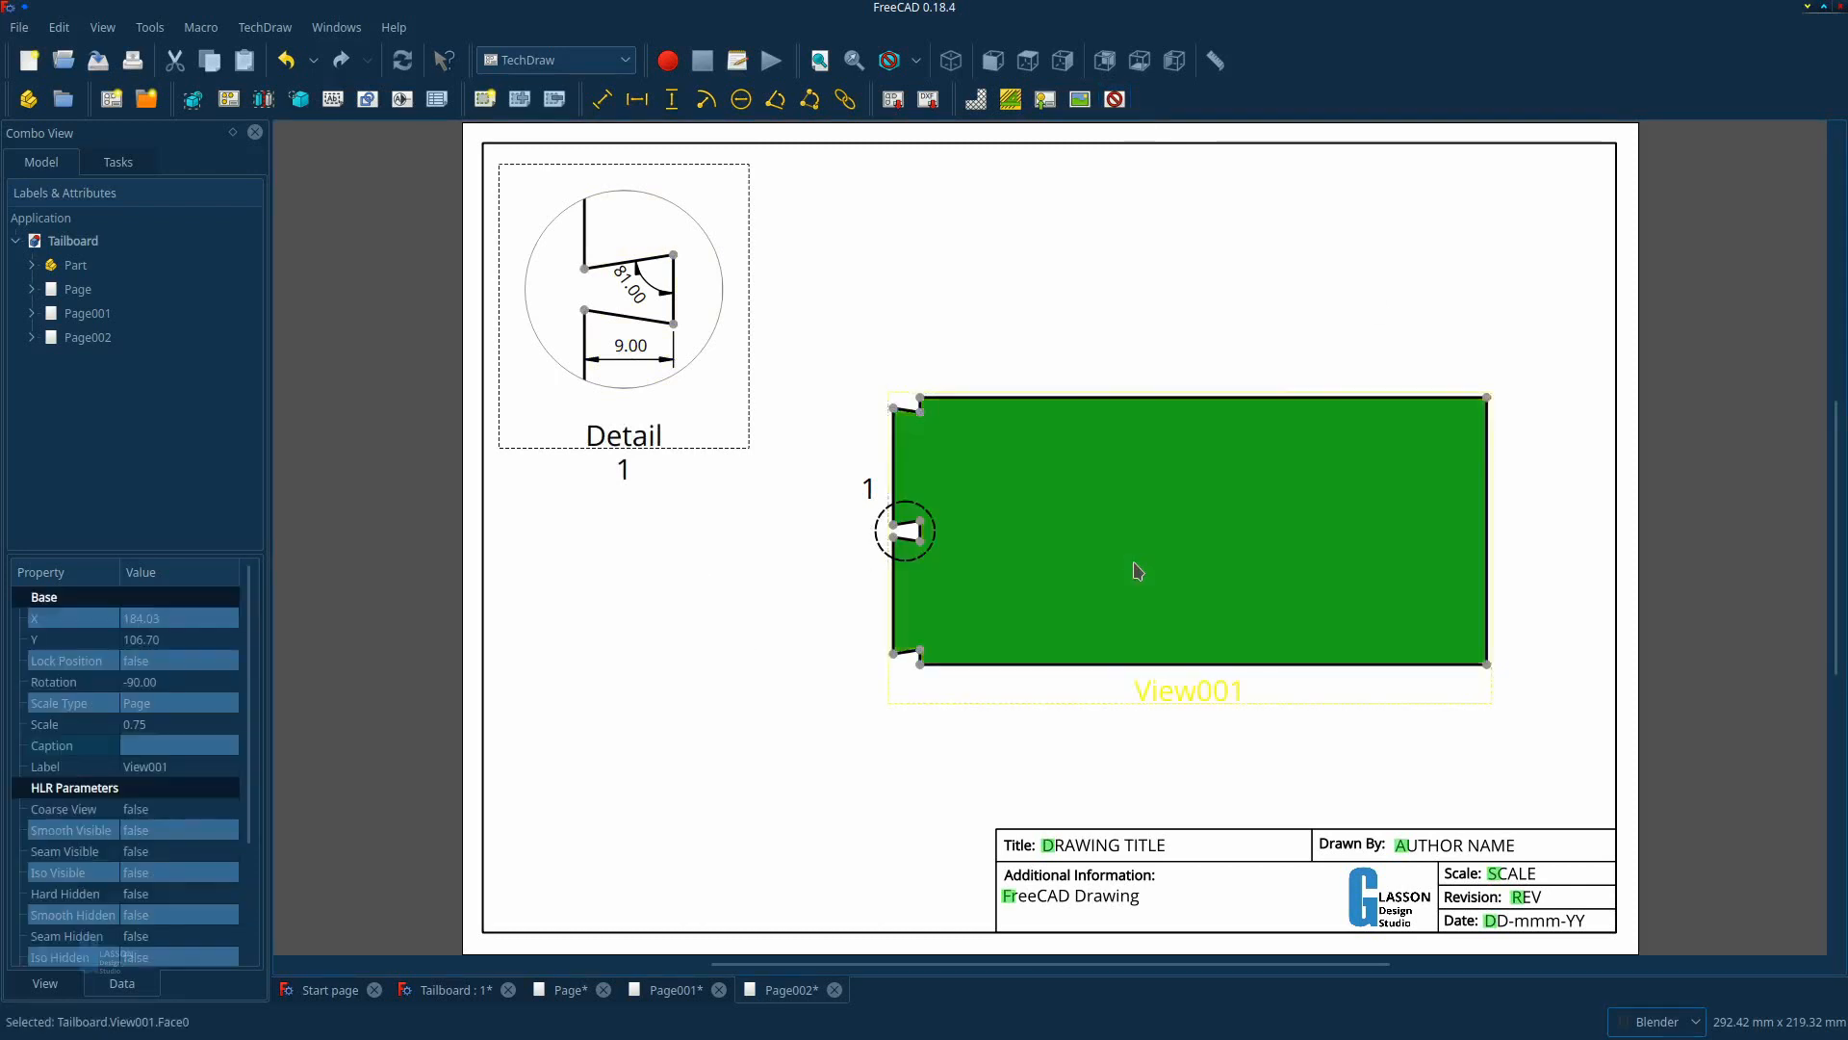
click(297, 105)
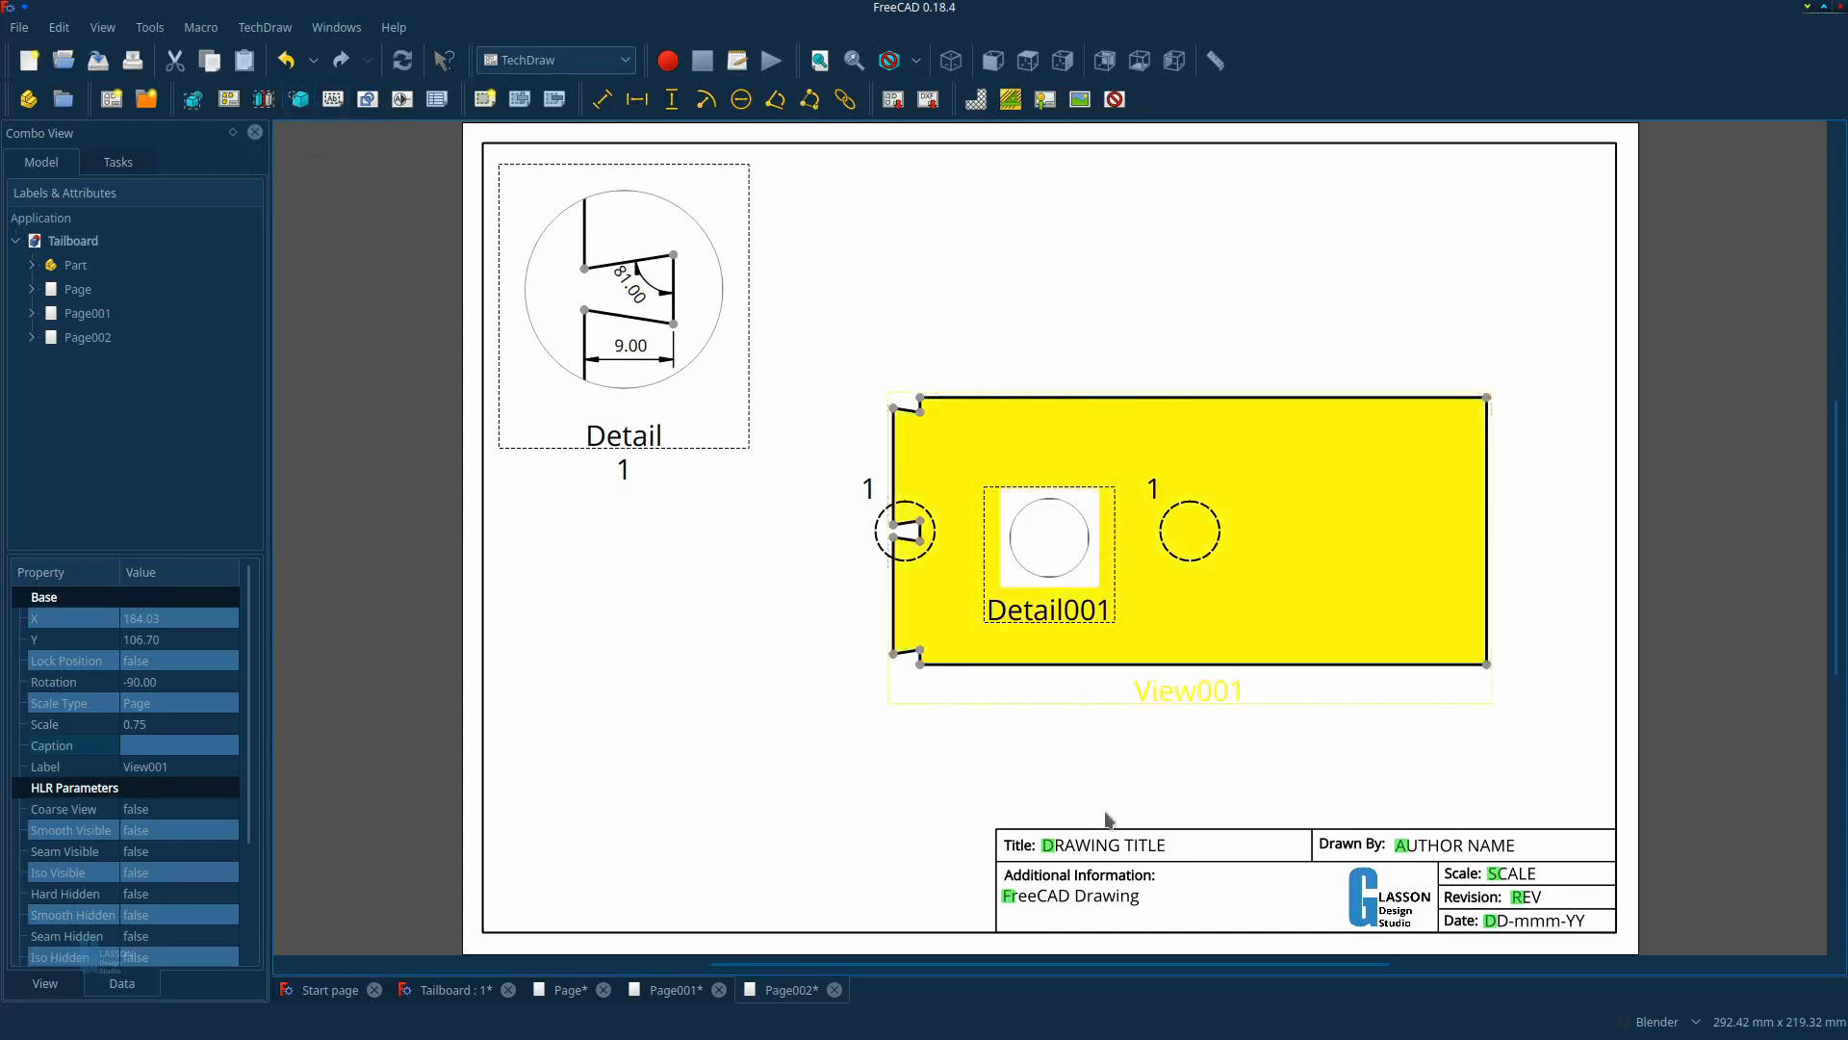
drag(1049, 609, 607, 685)
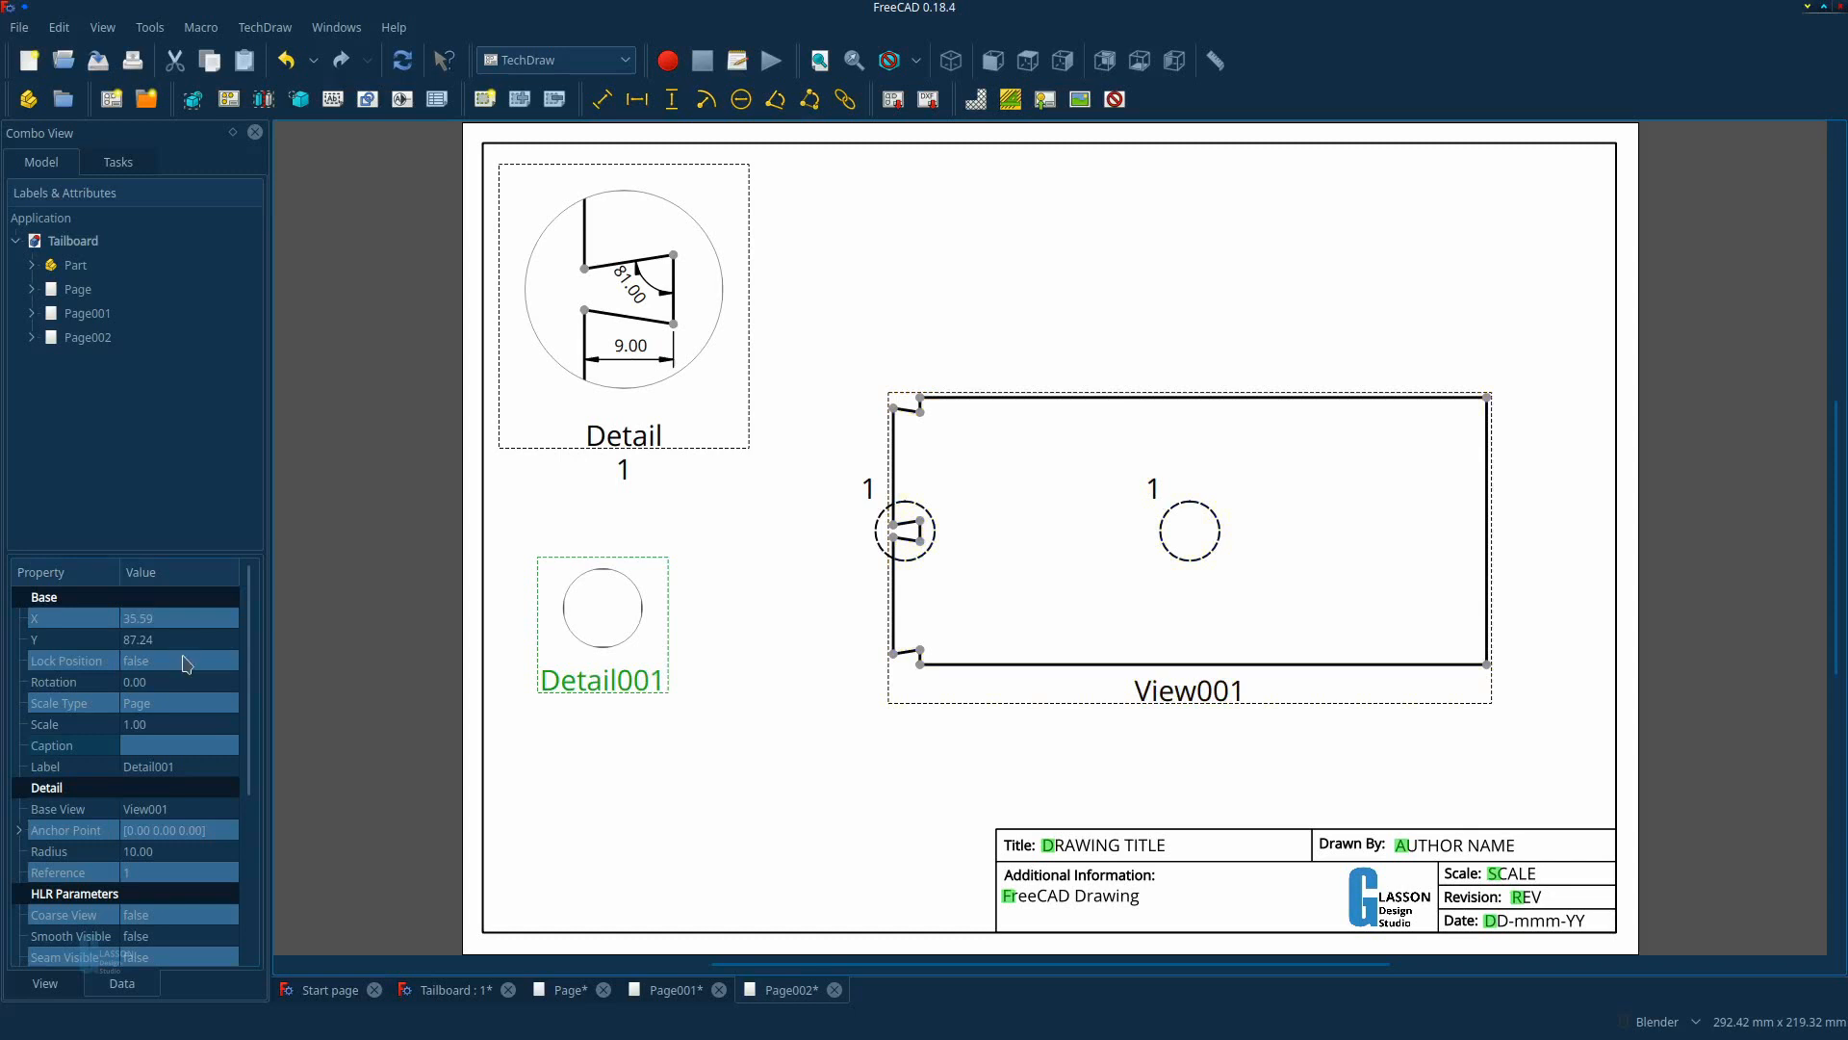
Set the second detail view's scale to 2.5 and its caption to 2.
click(159, 722)
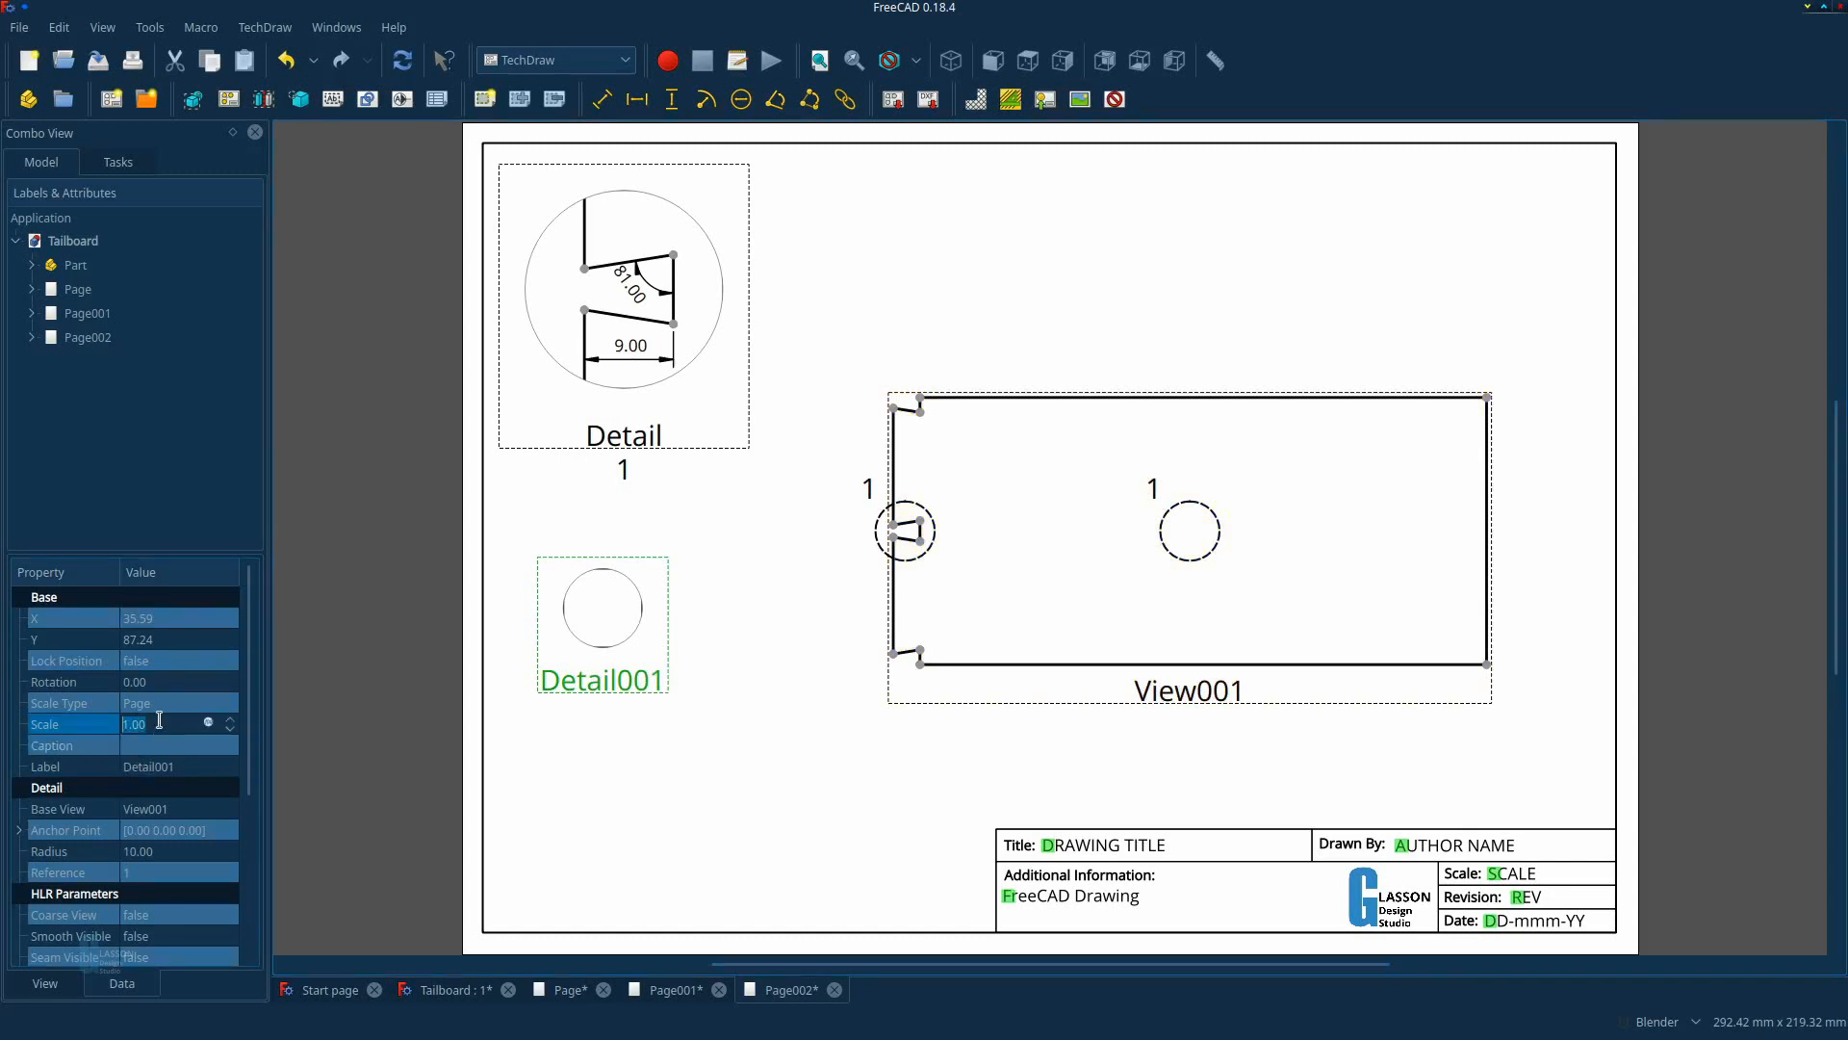
text(2.5)
key(Return)
click(173, 745)
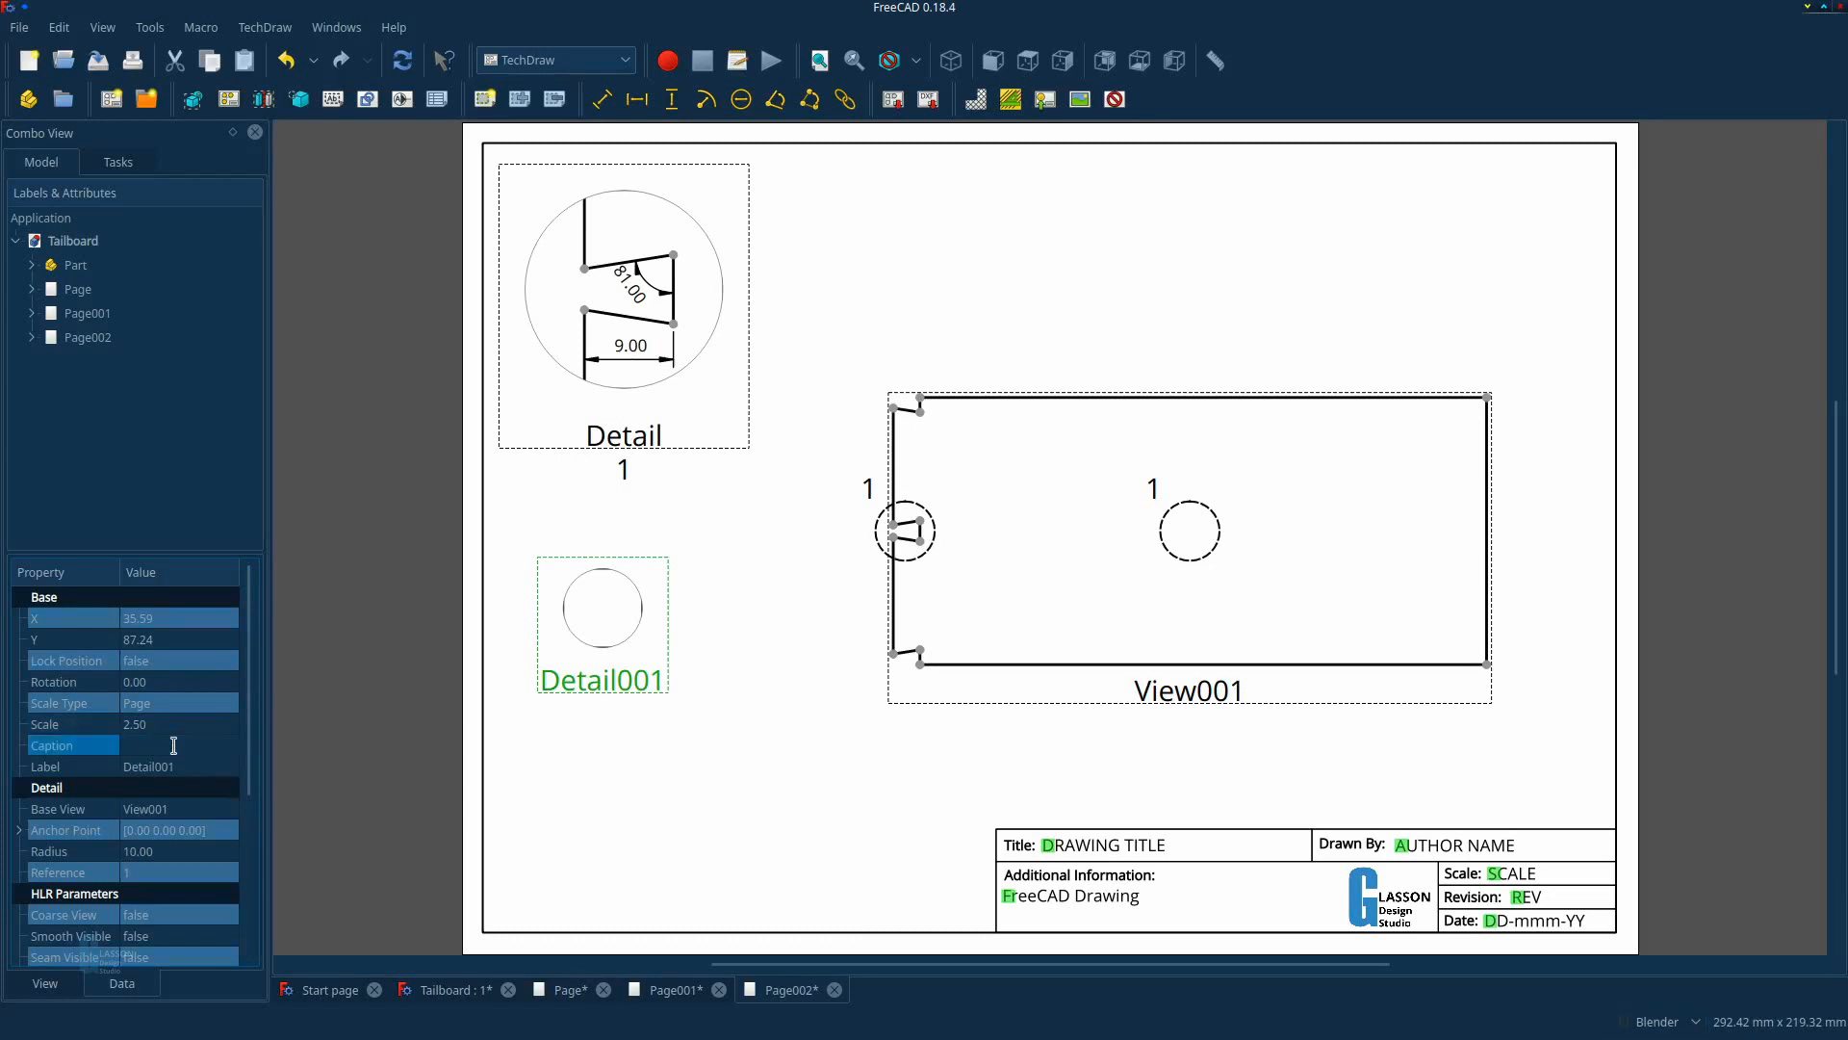
text(2)
Set the second detail view's reference to 2 and label to Detail 2, recompute, and move it inside the page border.
click(179, 872)
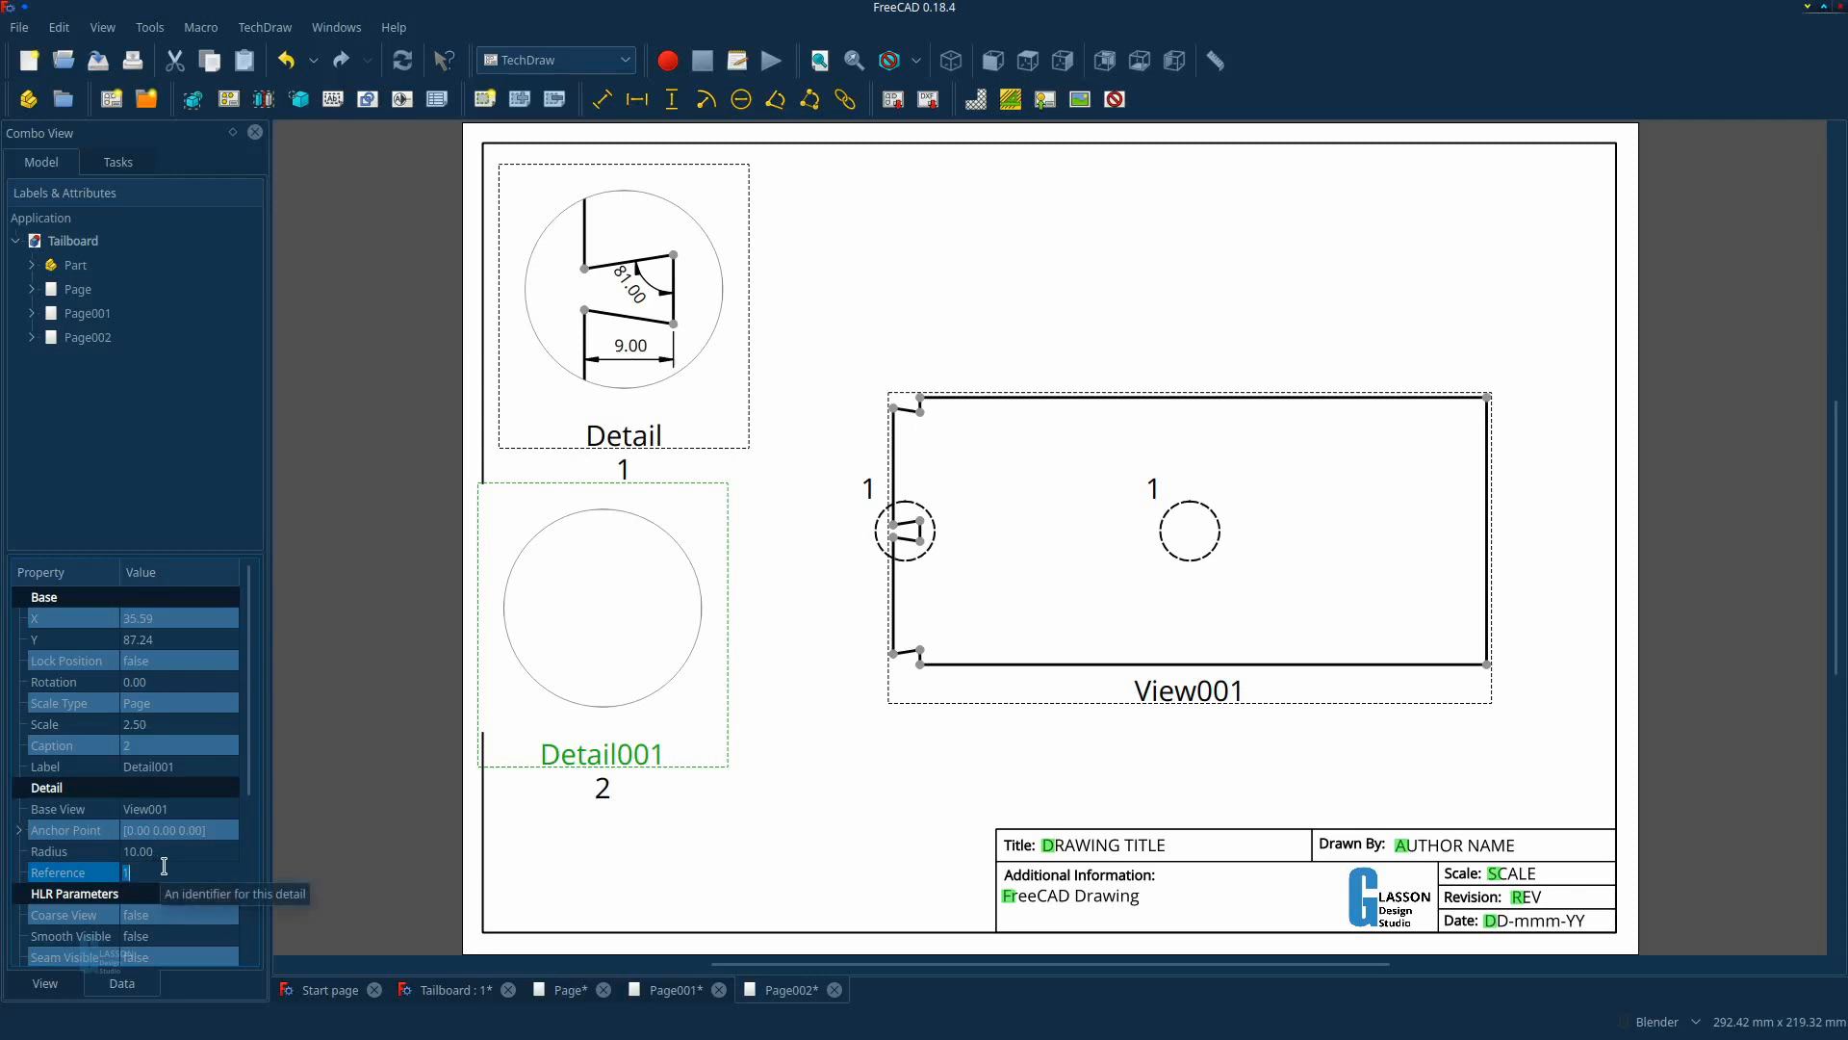
text(2)
key(Return)
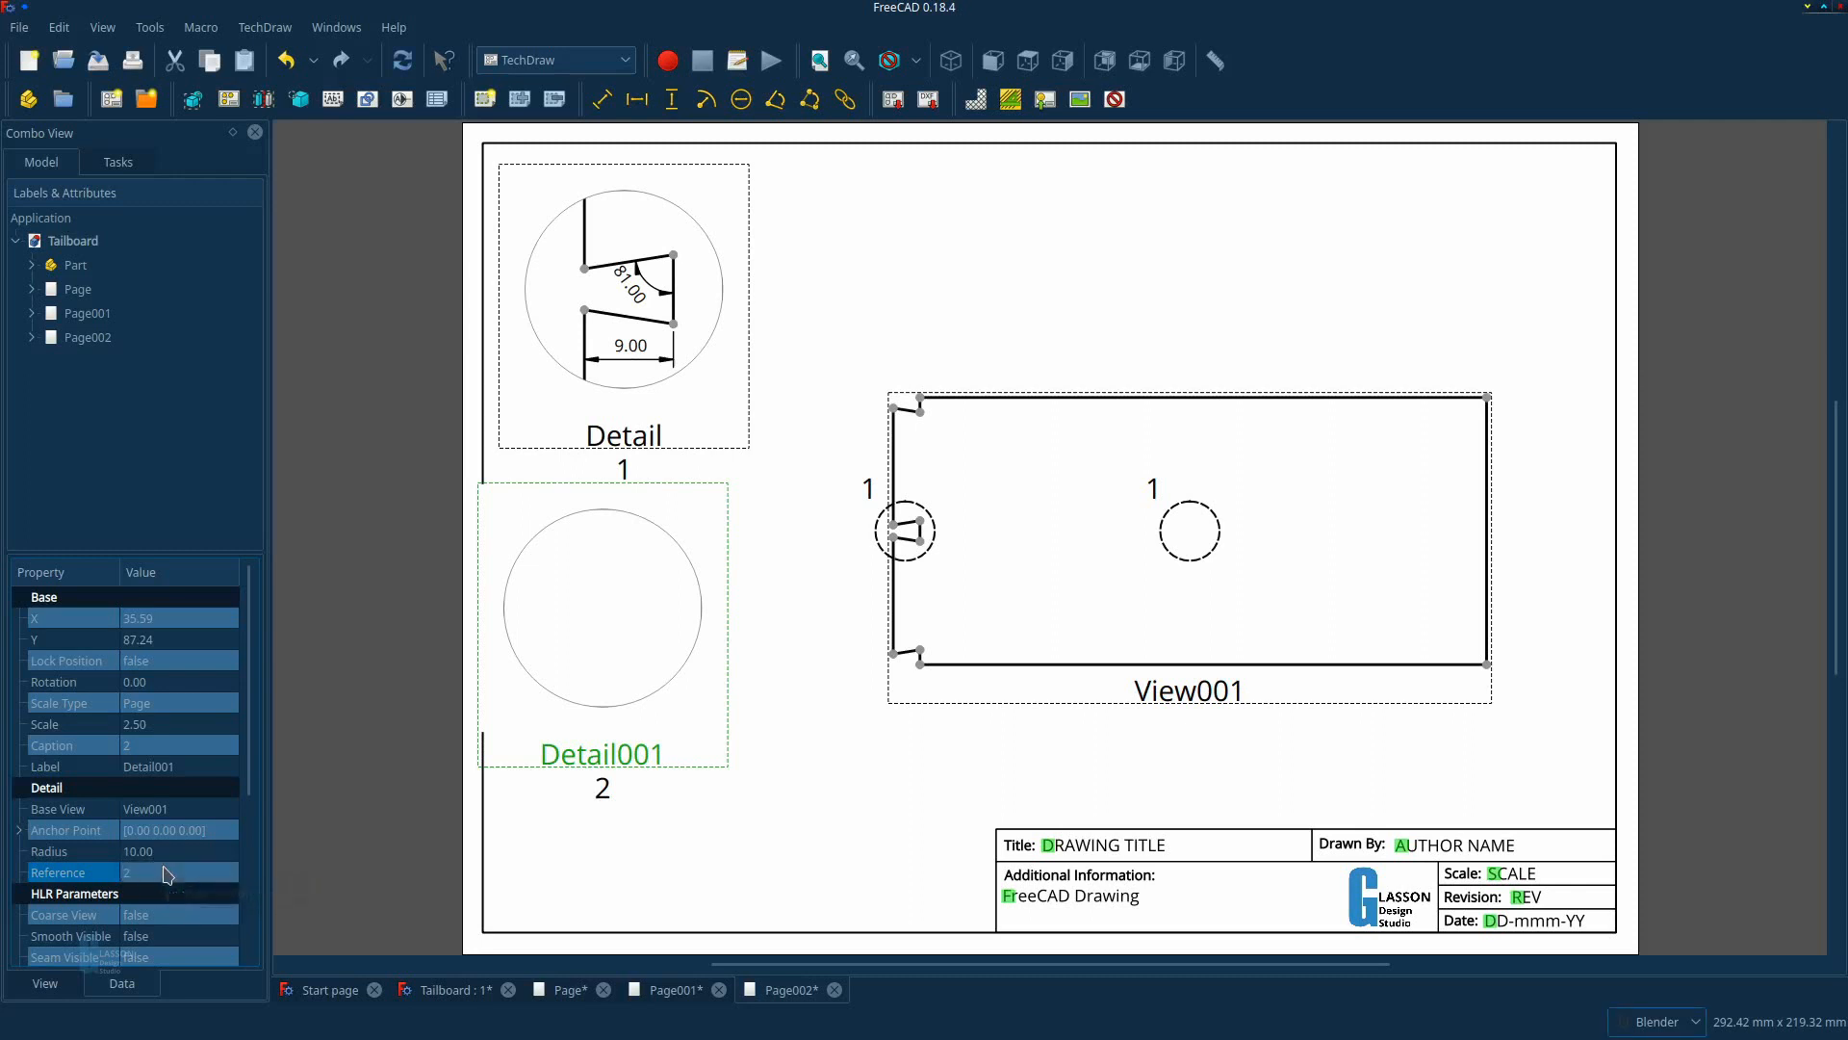
click(402, 59)
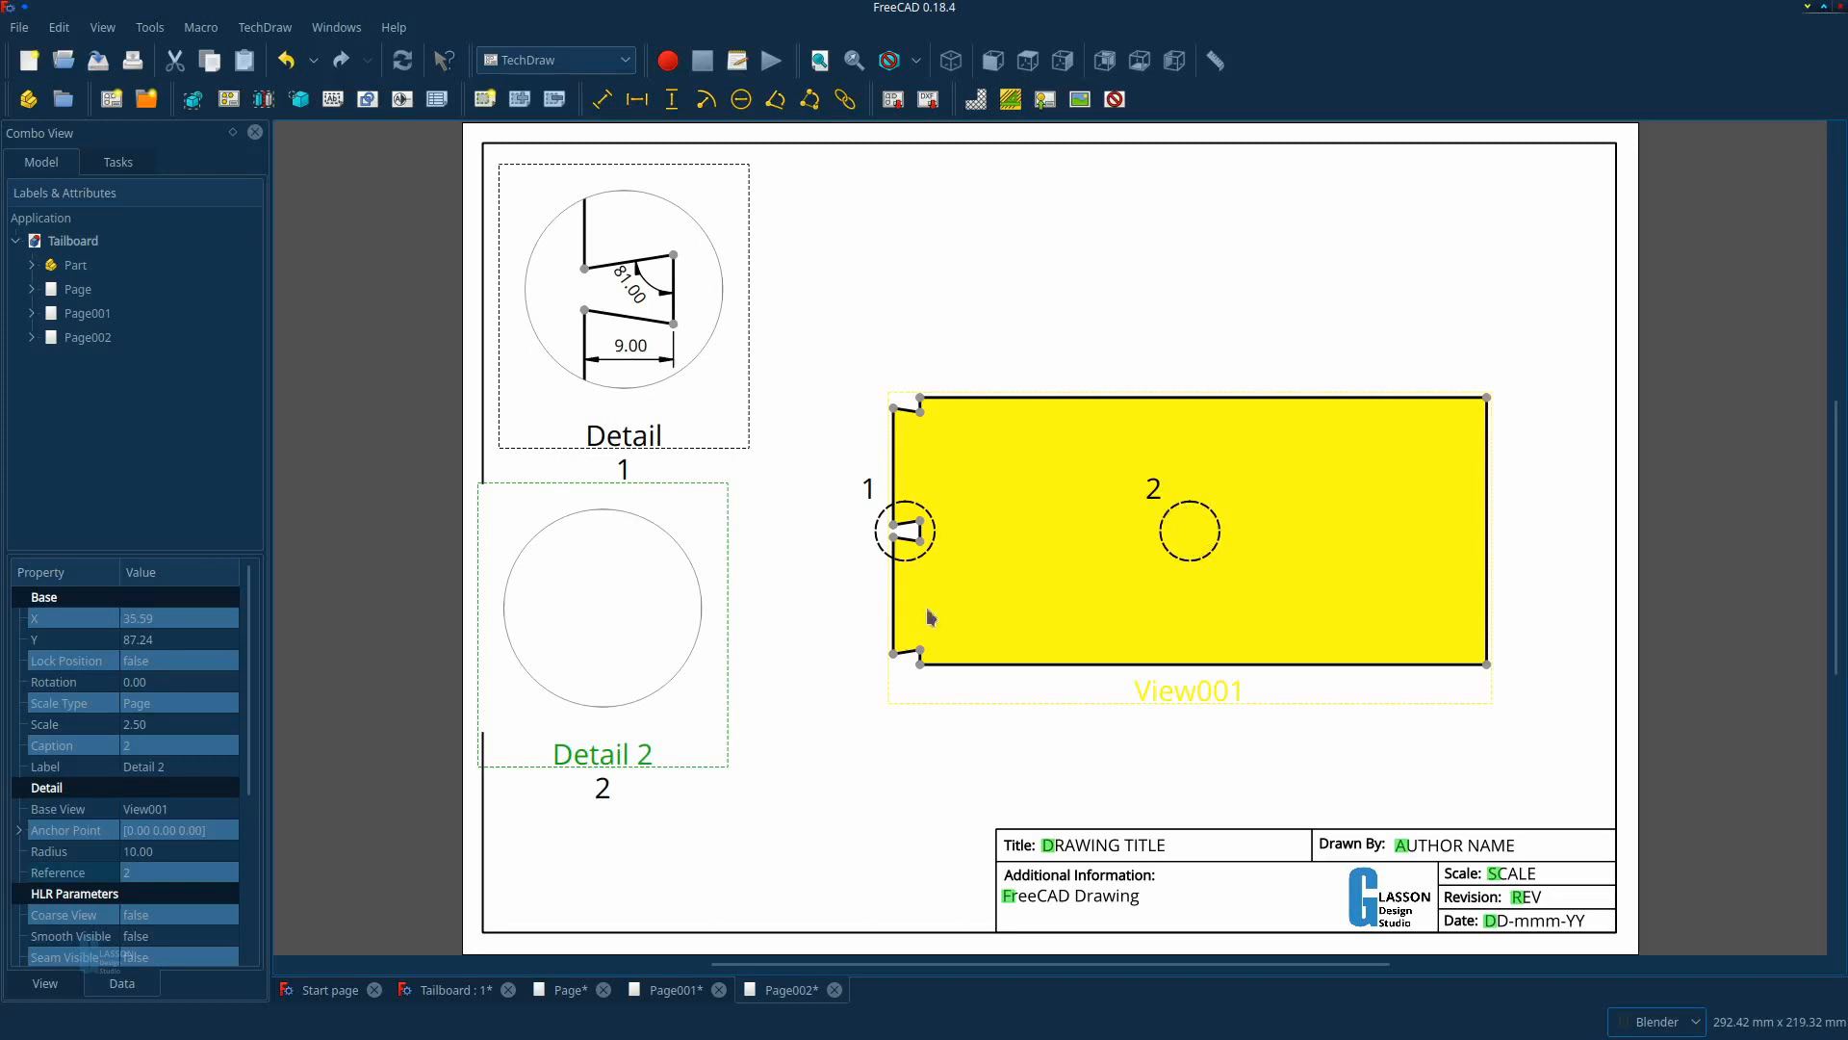
mouse_move(608, 763)
mouse_down()
mouse_move(631, 767)
mouse_move(625, 796)
mouse_up()
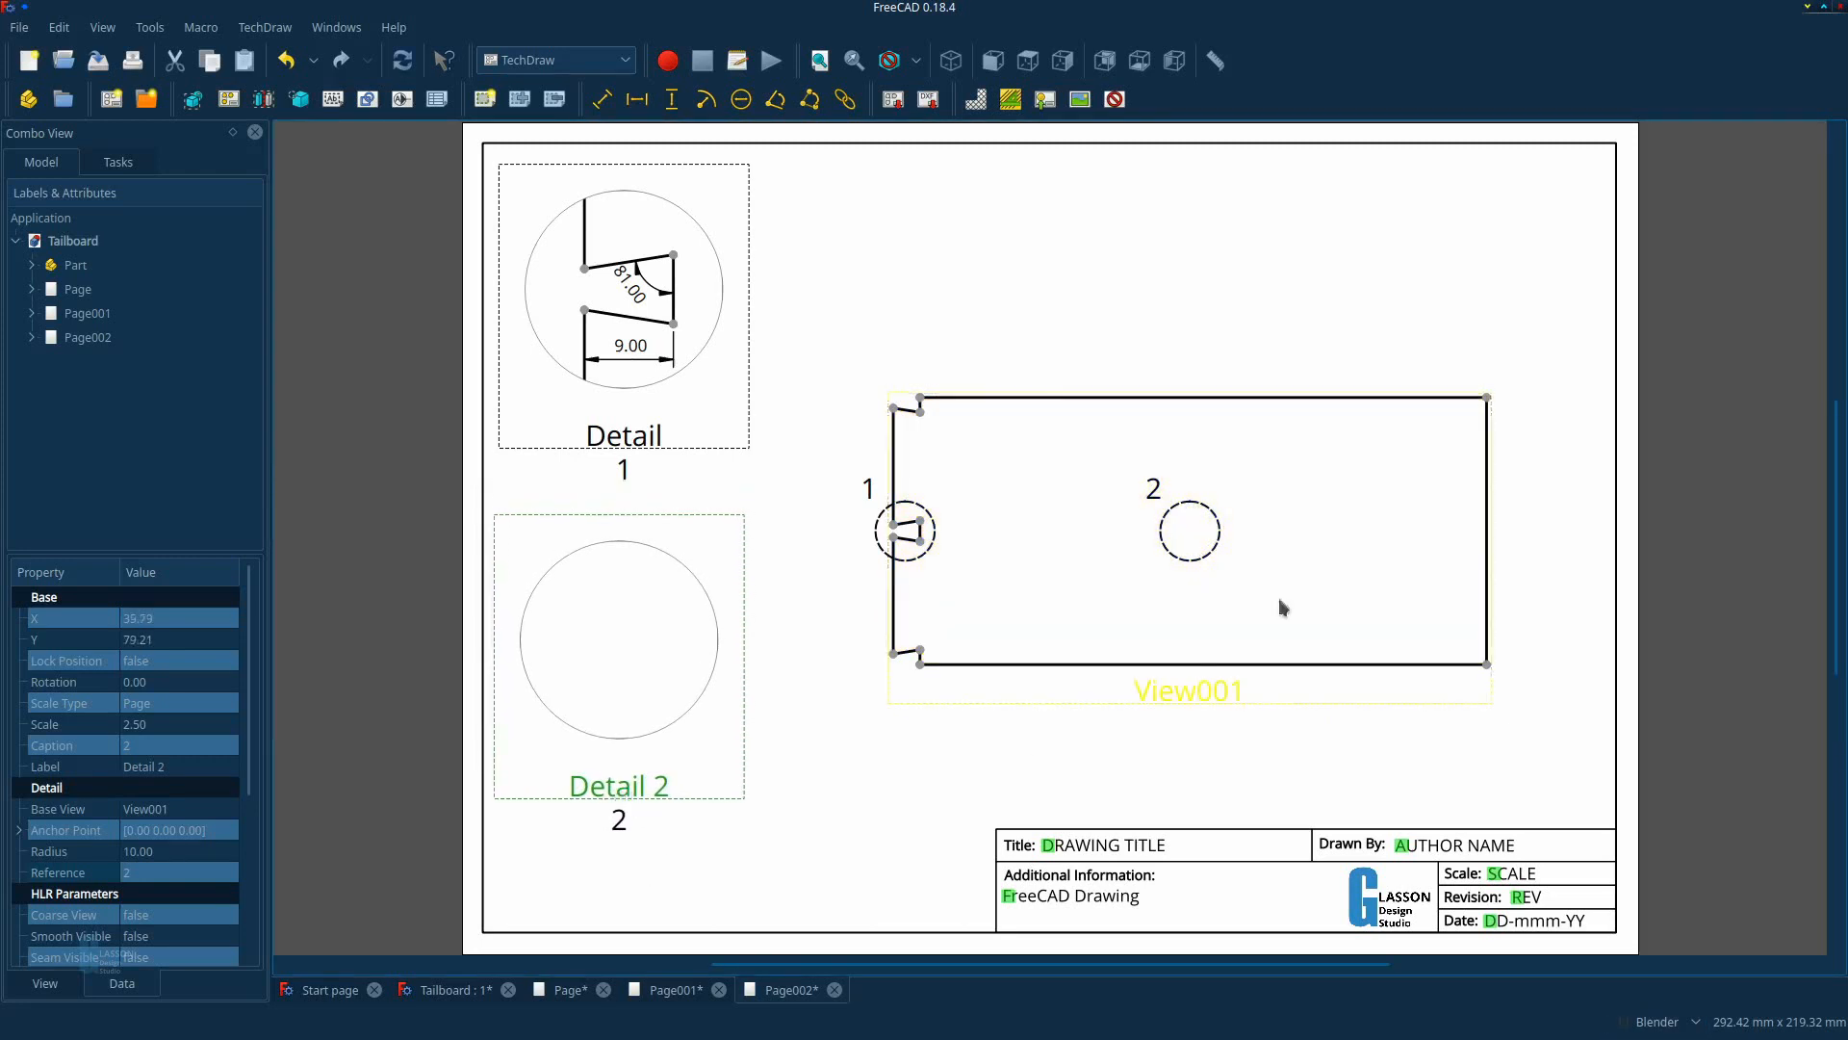
Set Detail 2's anchor point y to 96 and recompute the document.
click(21, 829)
click(168, 872)
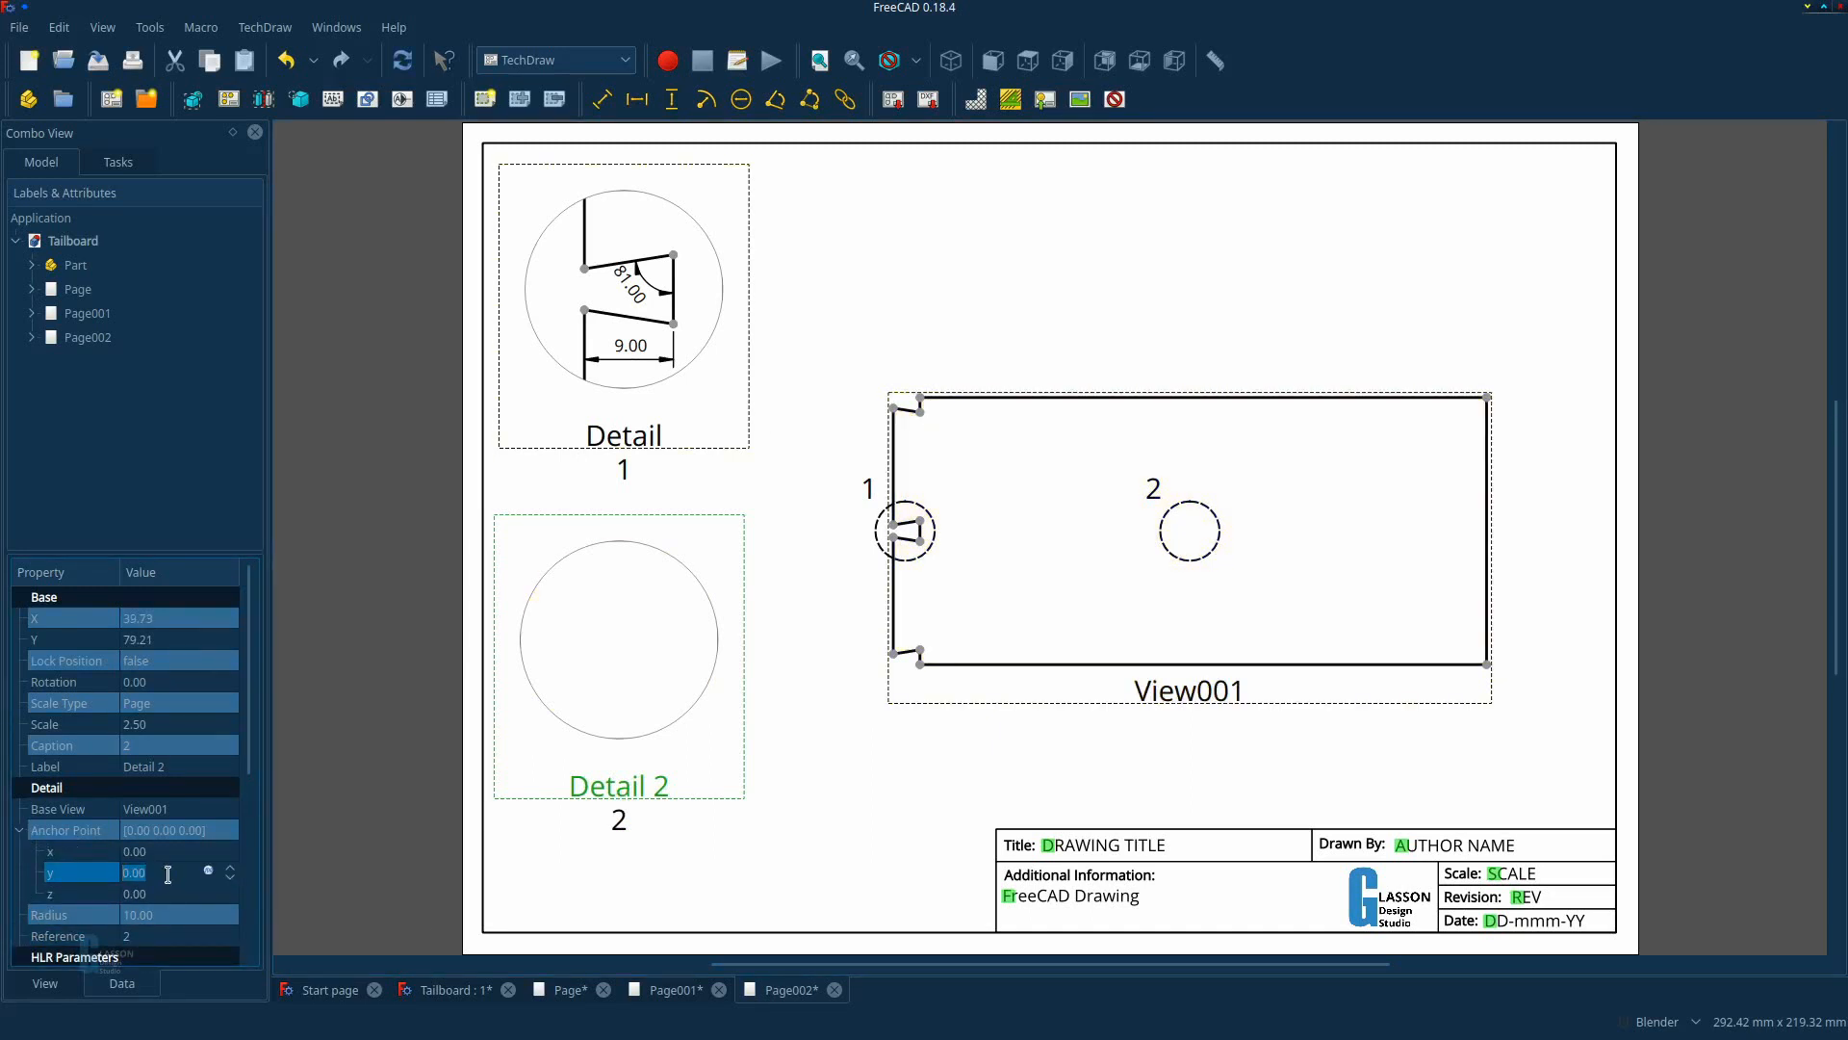
text(42)
scroll(168, 872, up, 6)
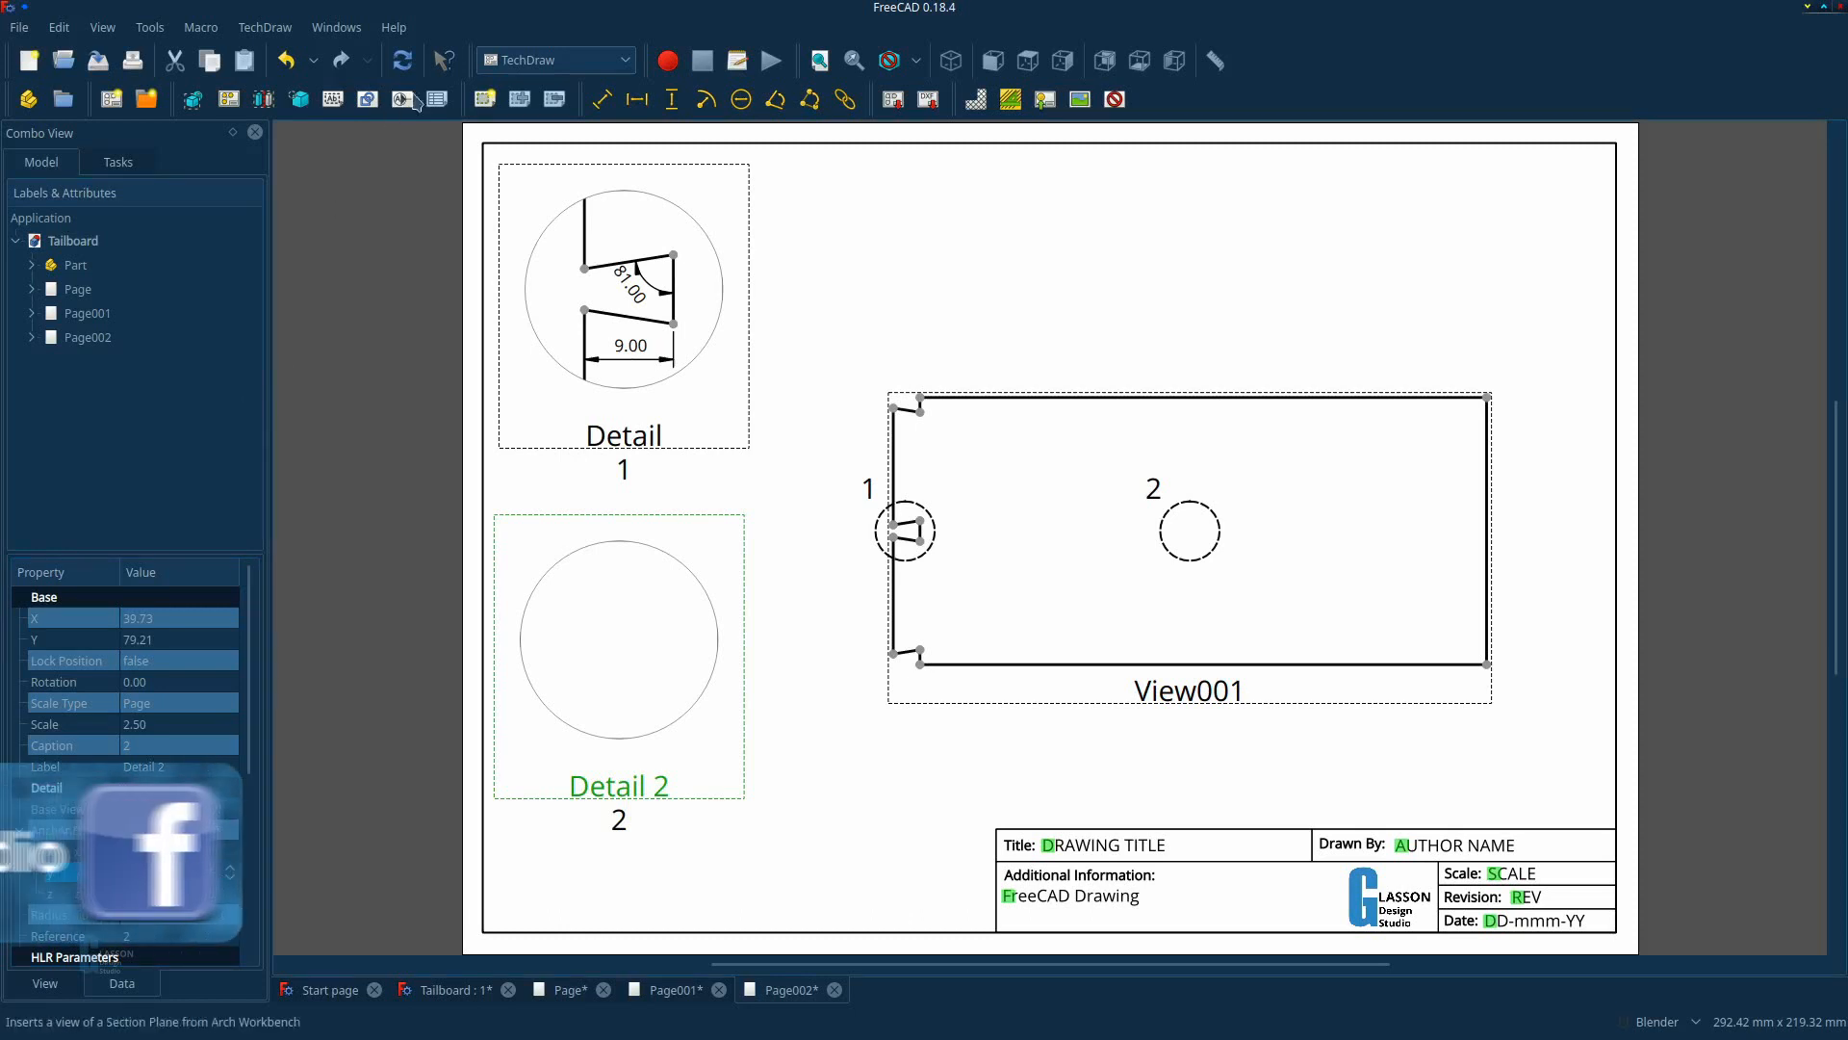
click(405, 61)
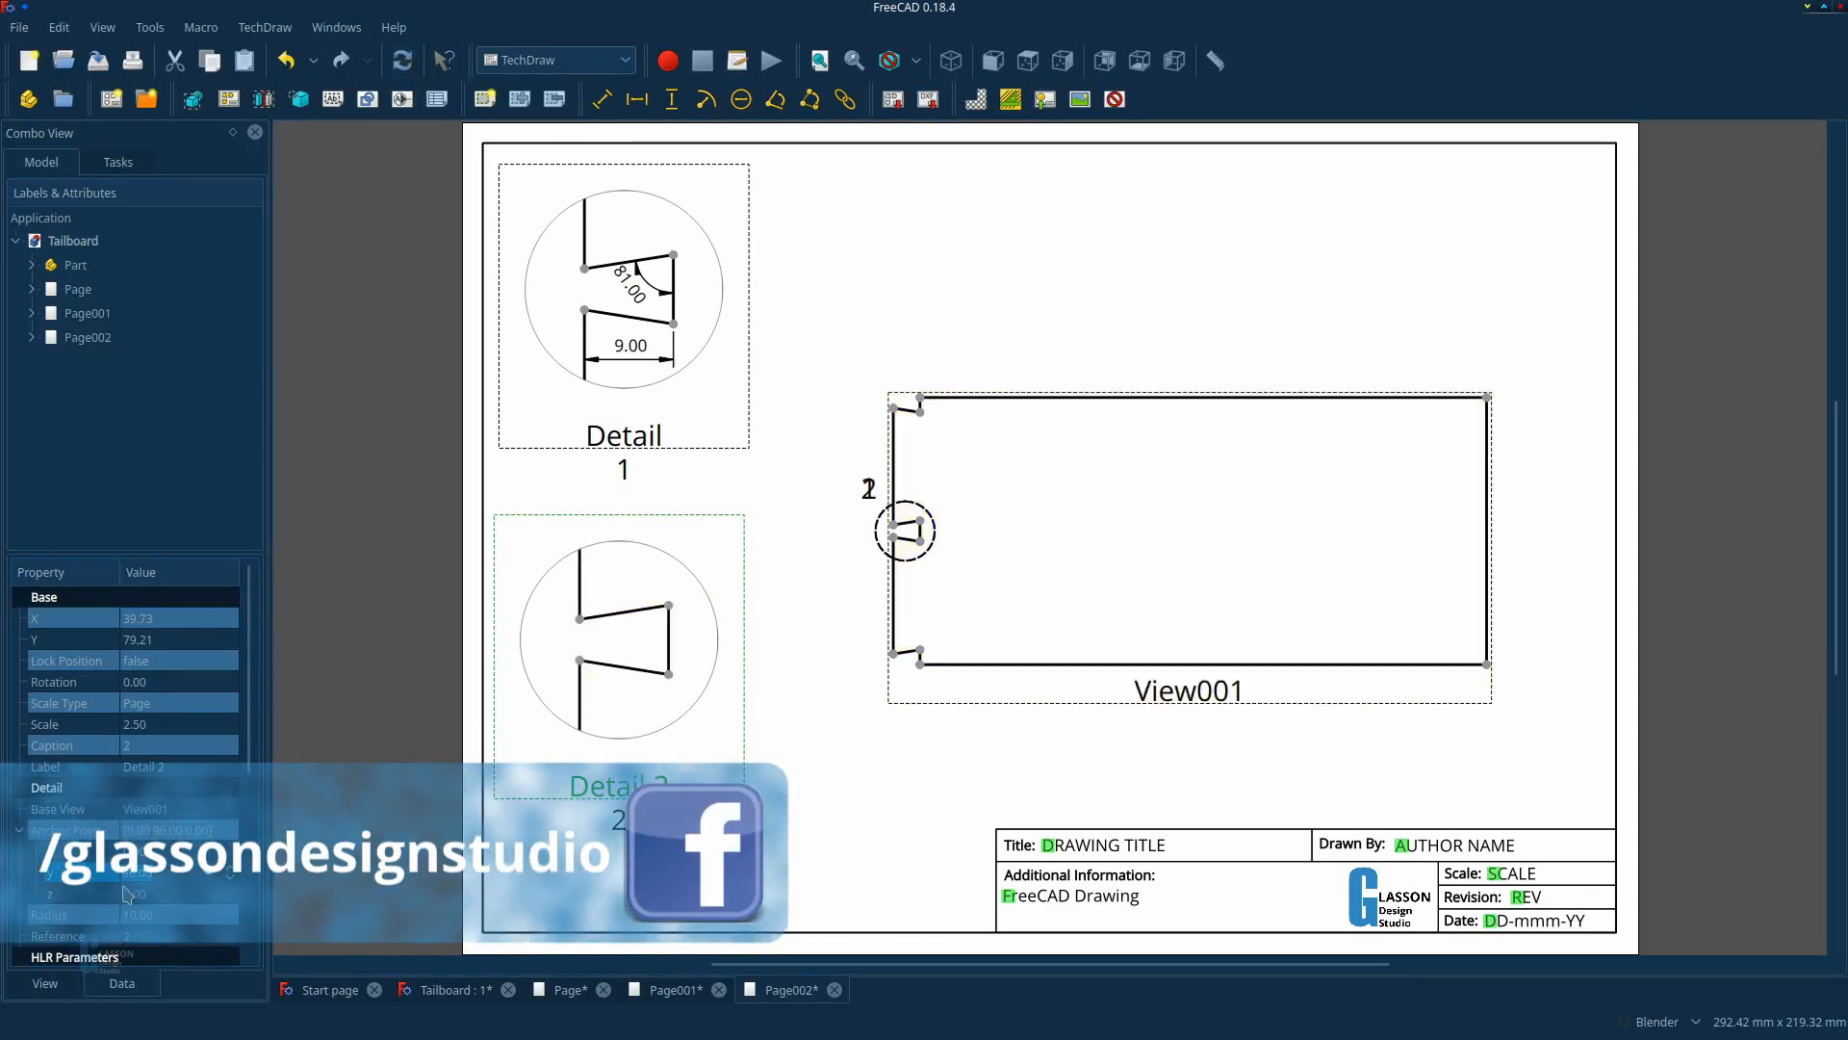
Set Detail 2's anchor point x to -41 so it frames the lower corner dovetail.
click(141, 851)
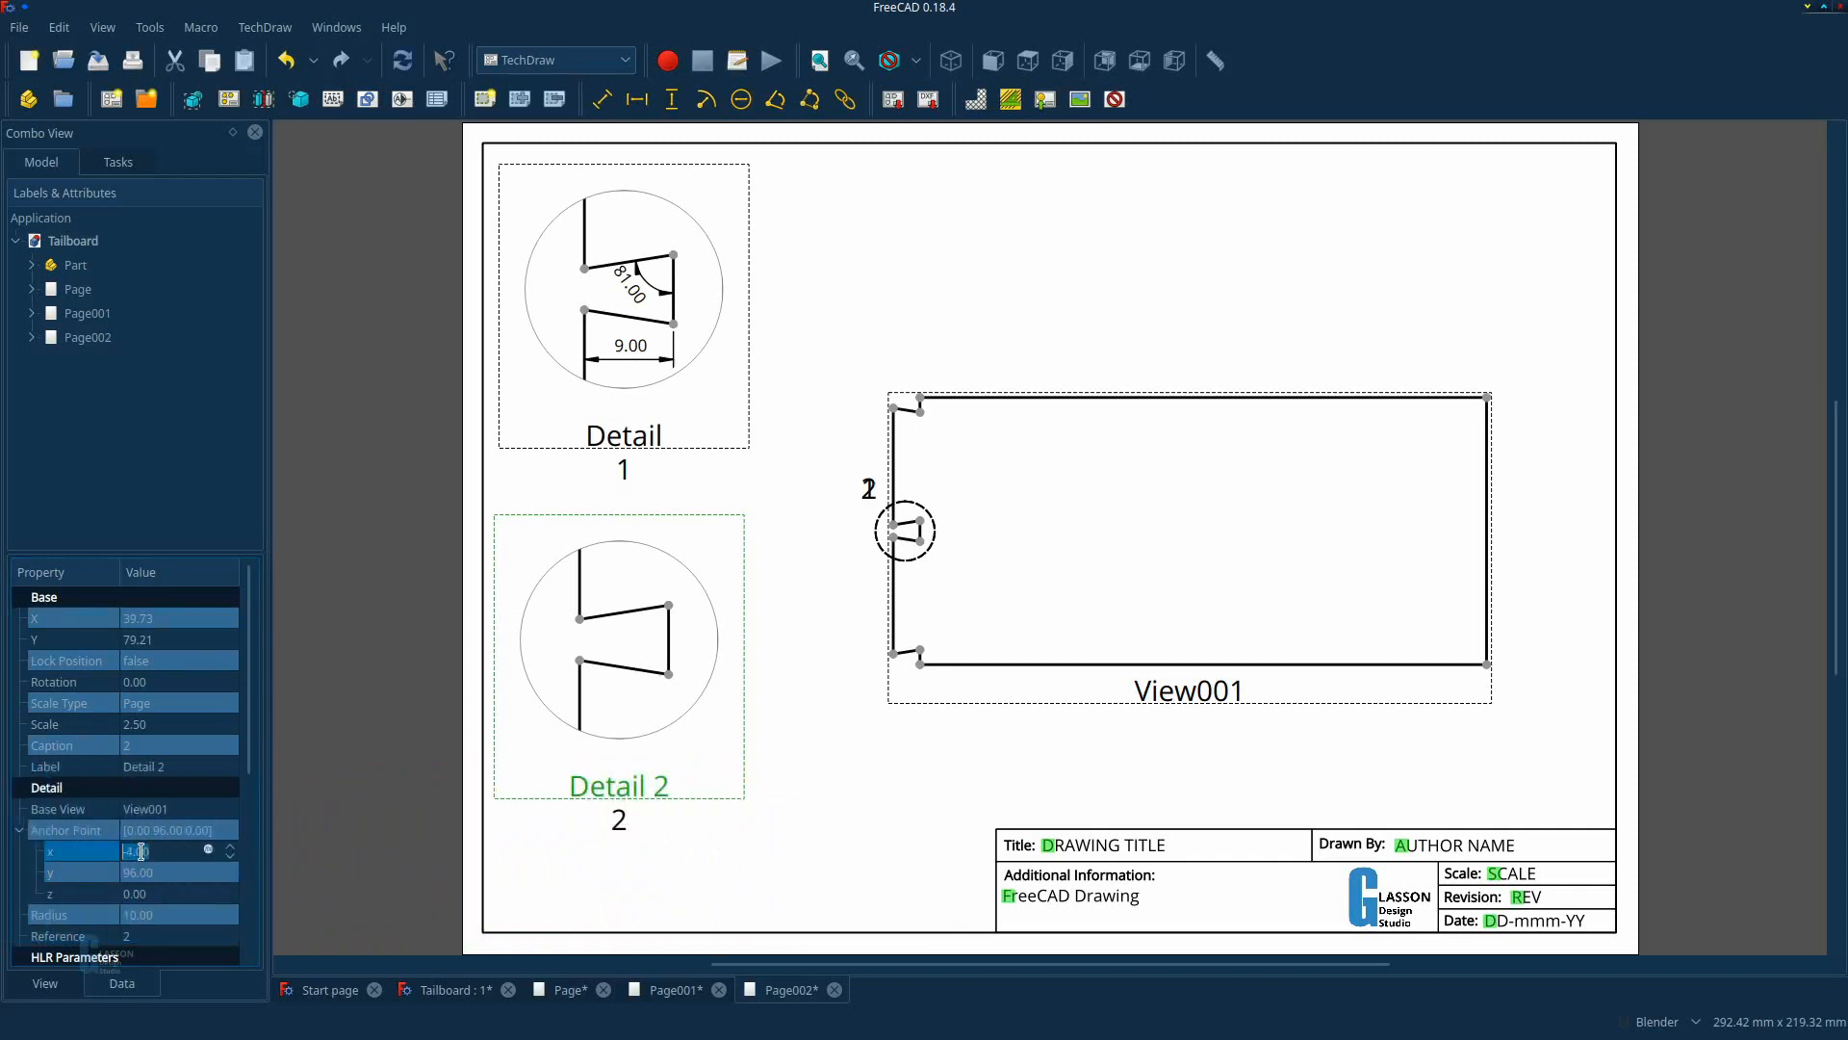
key(Return)
text(-41)
key(Return)
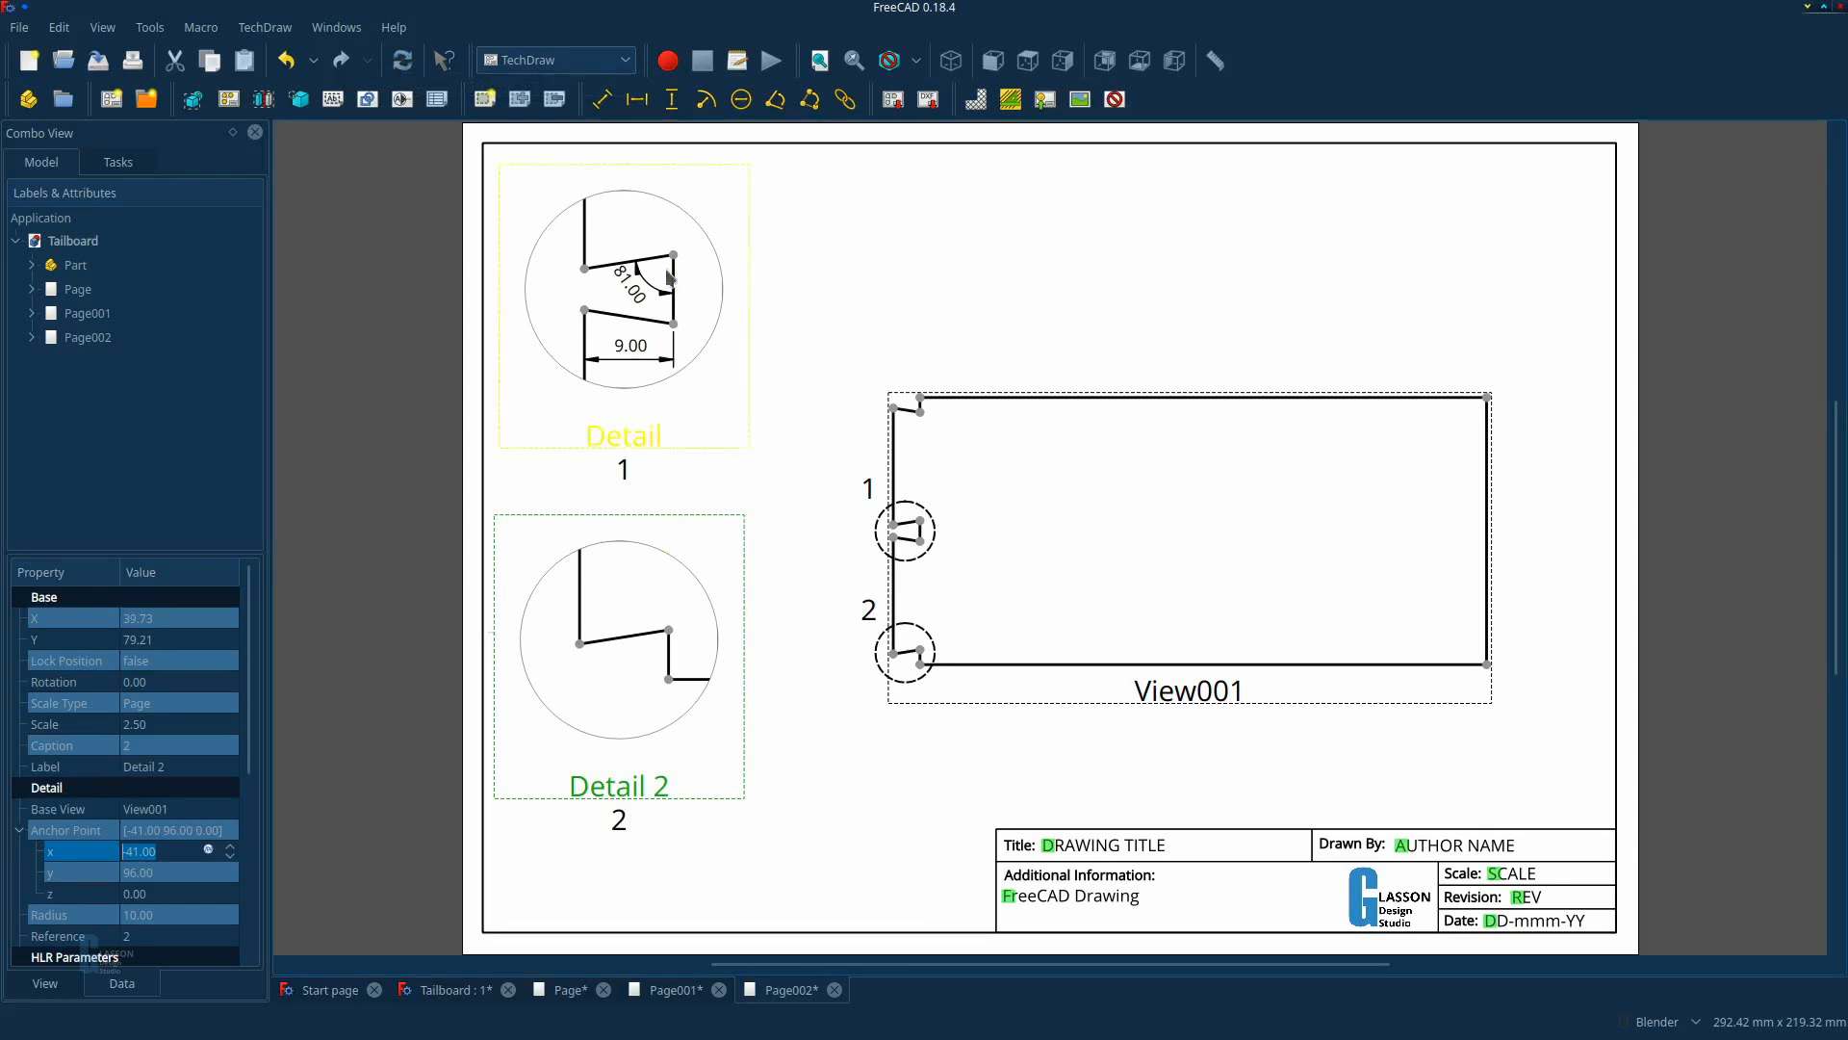
Add an angle dimension between Detail 2's sloping dovetail edge and short vertical edge, placing its text below the sloping edge.
click(668, 657)
click(649, 635)
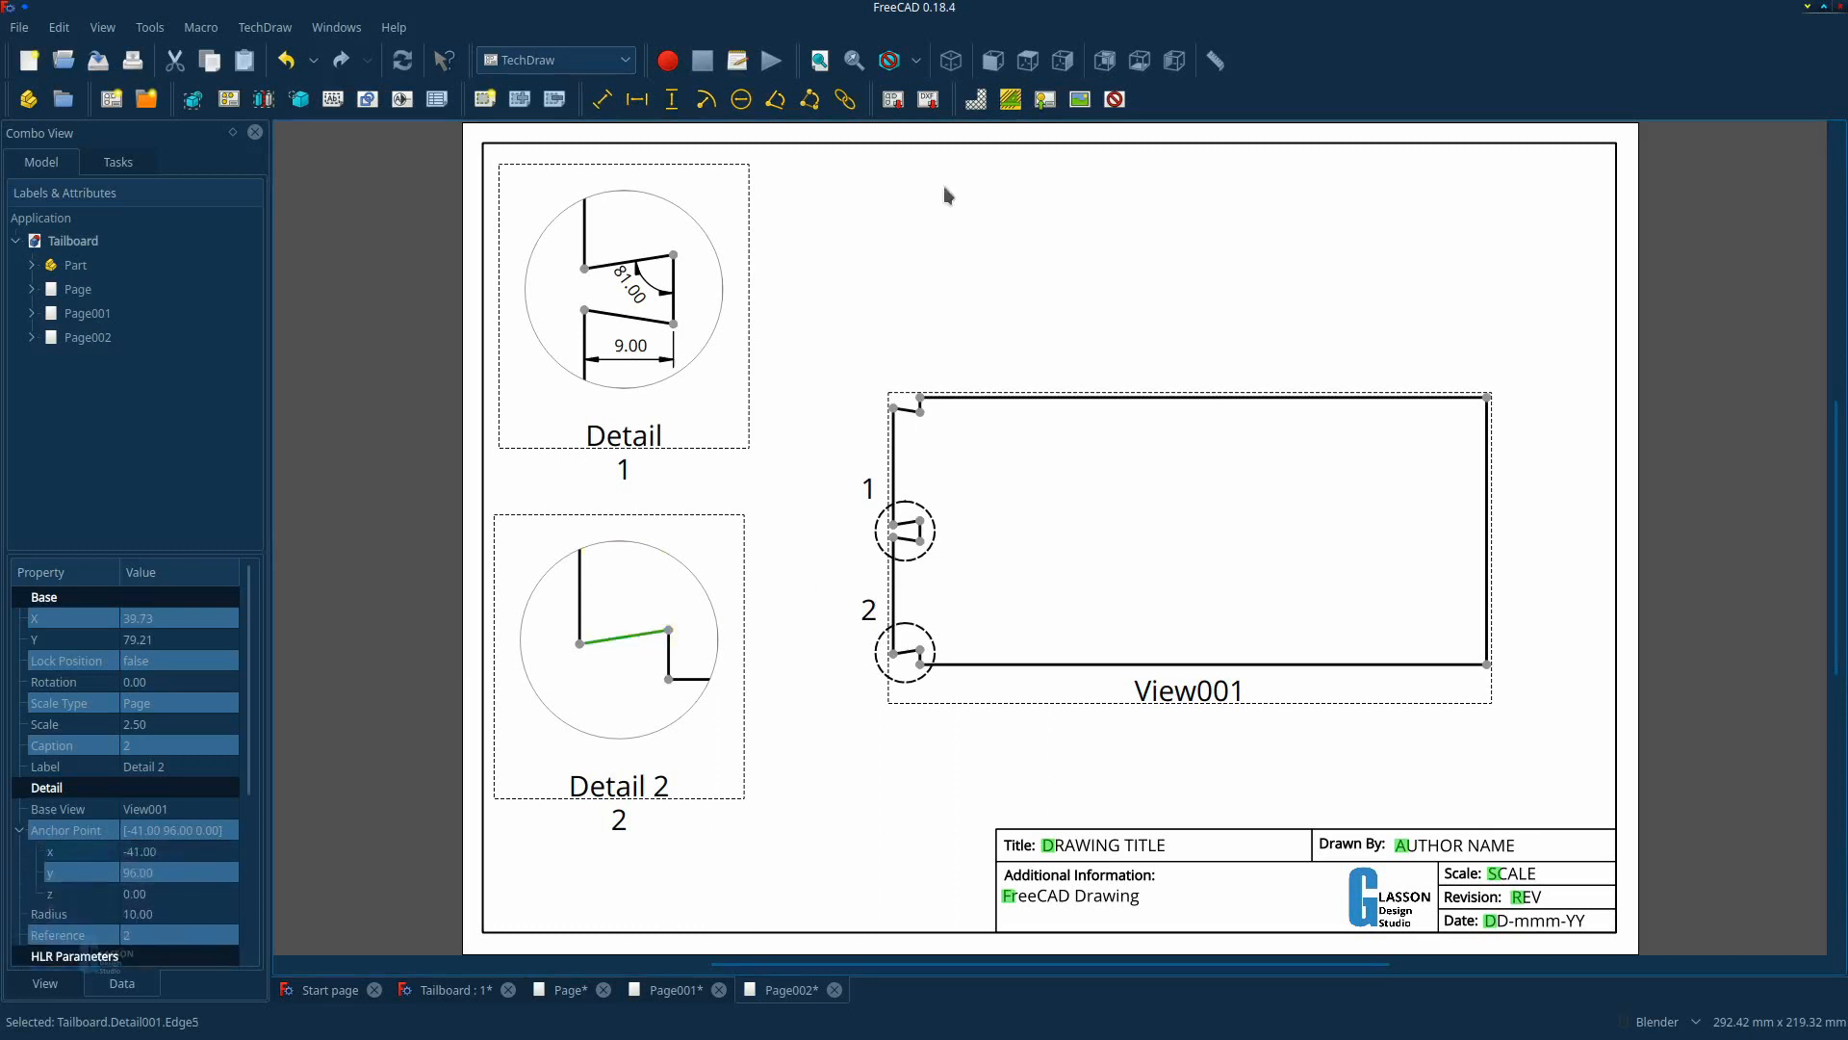
ctrl+click(668, 661)
click(776, 101)
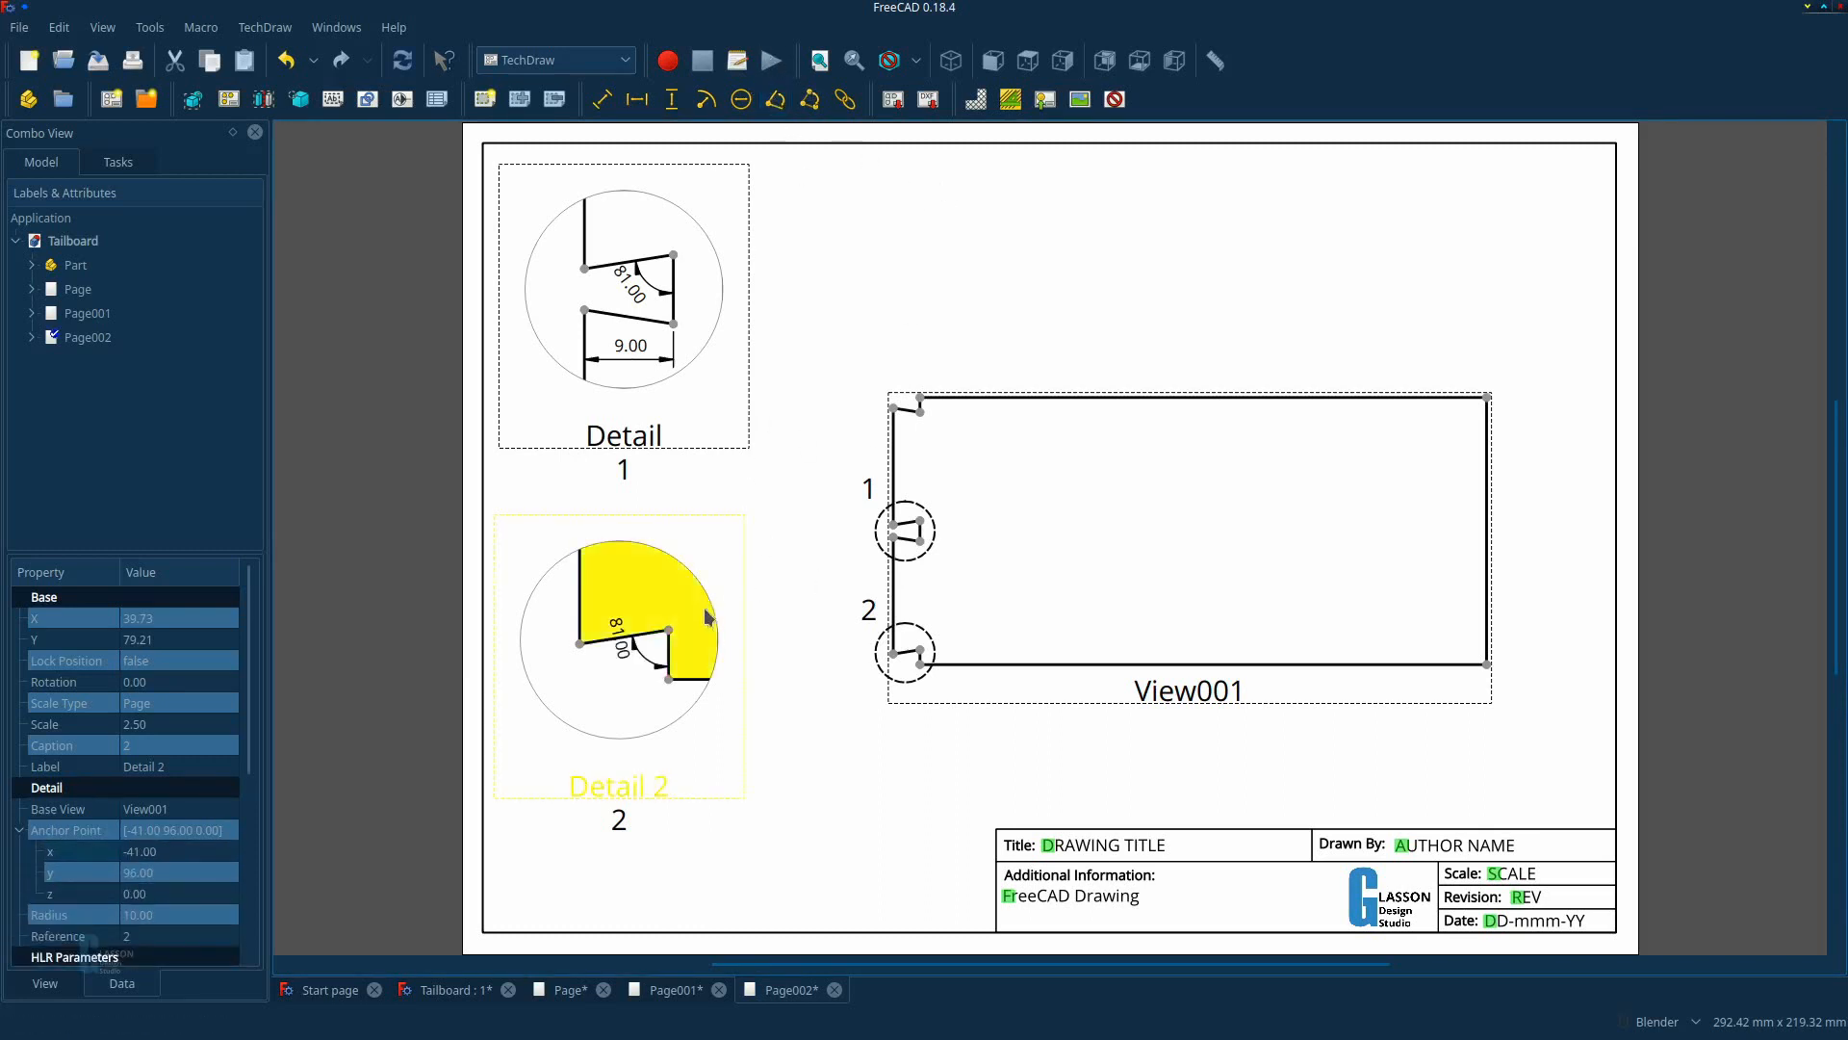
click(627, 648)
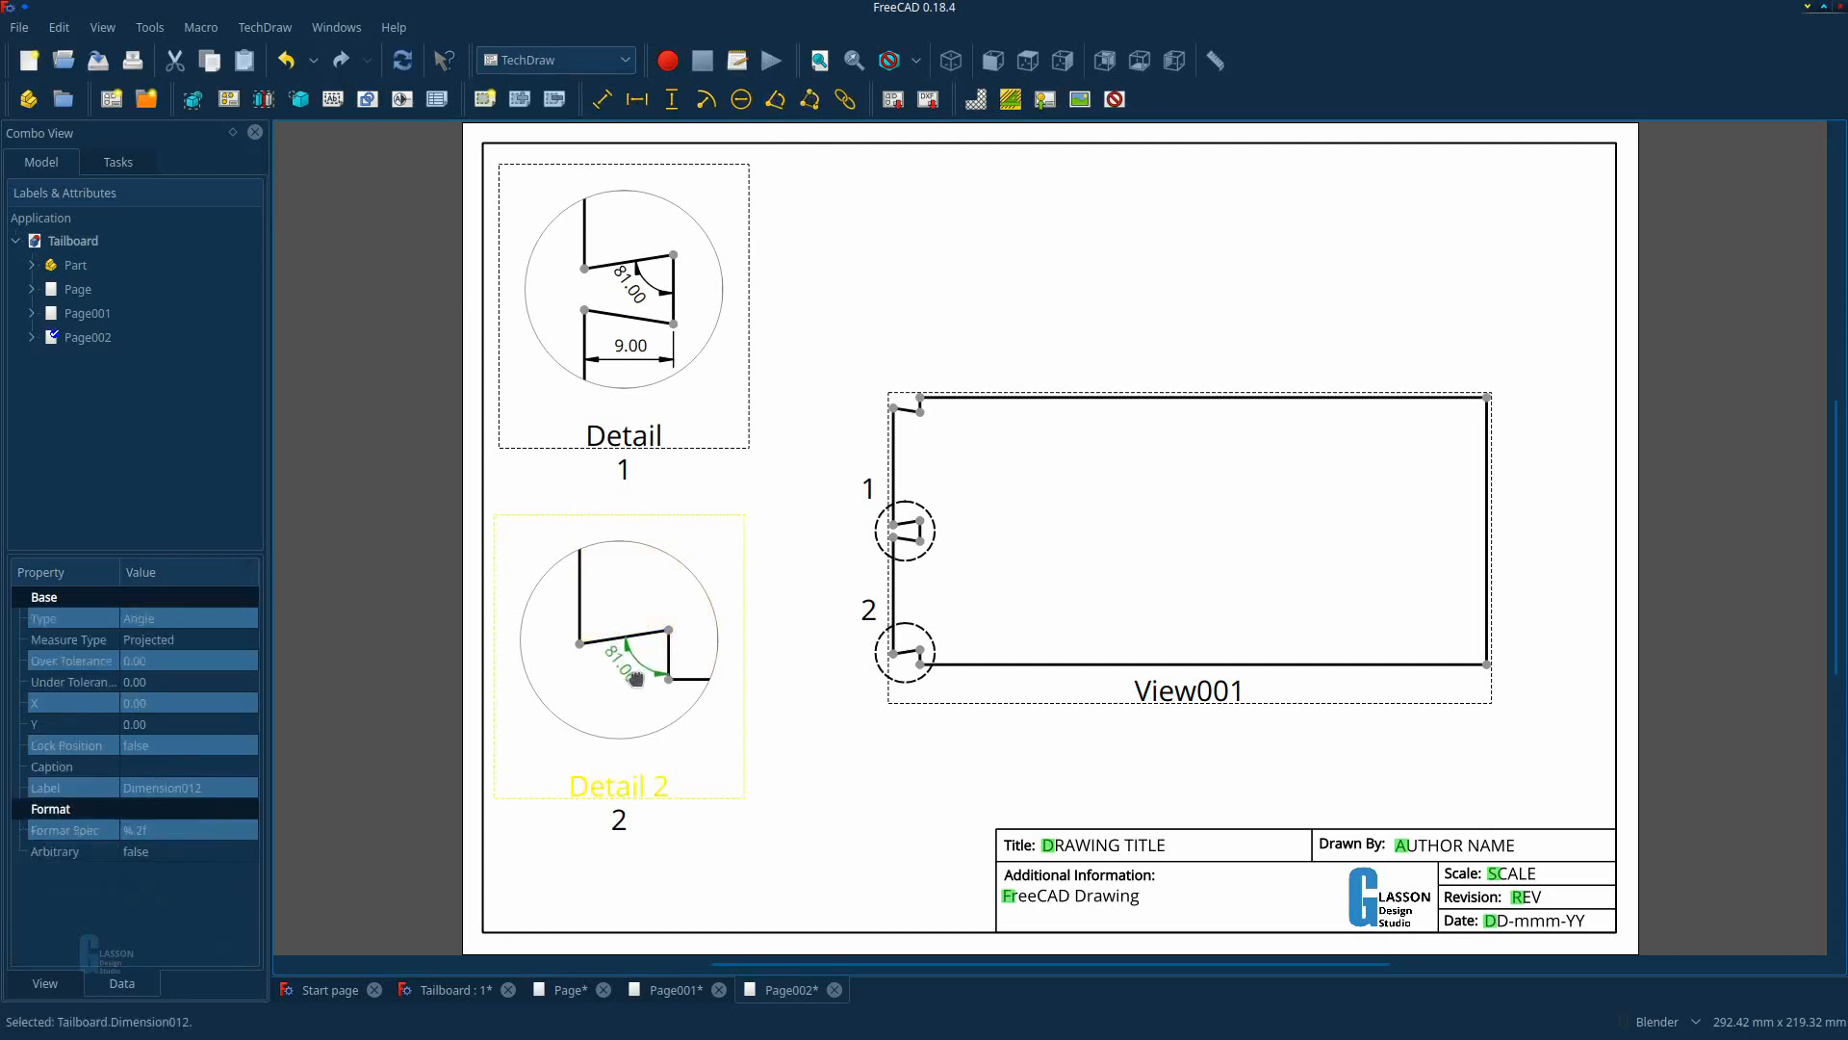
drag(636, 679, 637, 683)
Add a horizontal dimension between the two ends of Detail 2's sloping edge and place it above the edge.
click(580, 644)
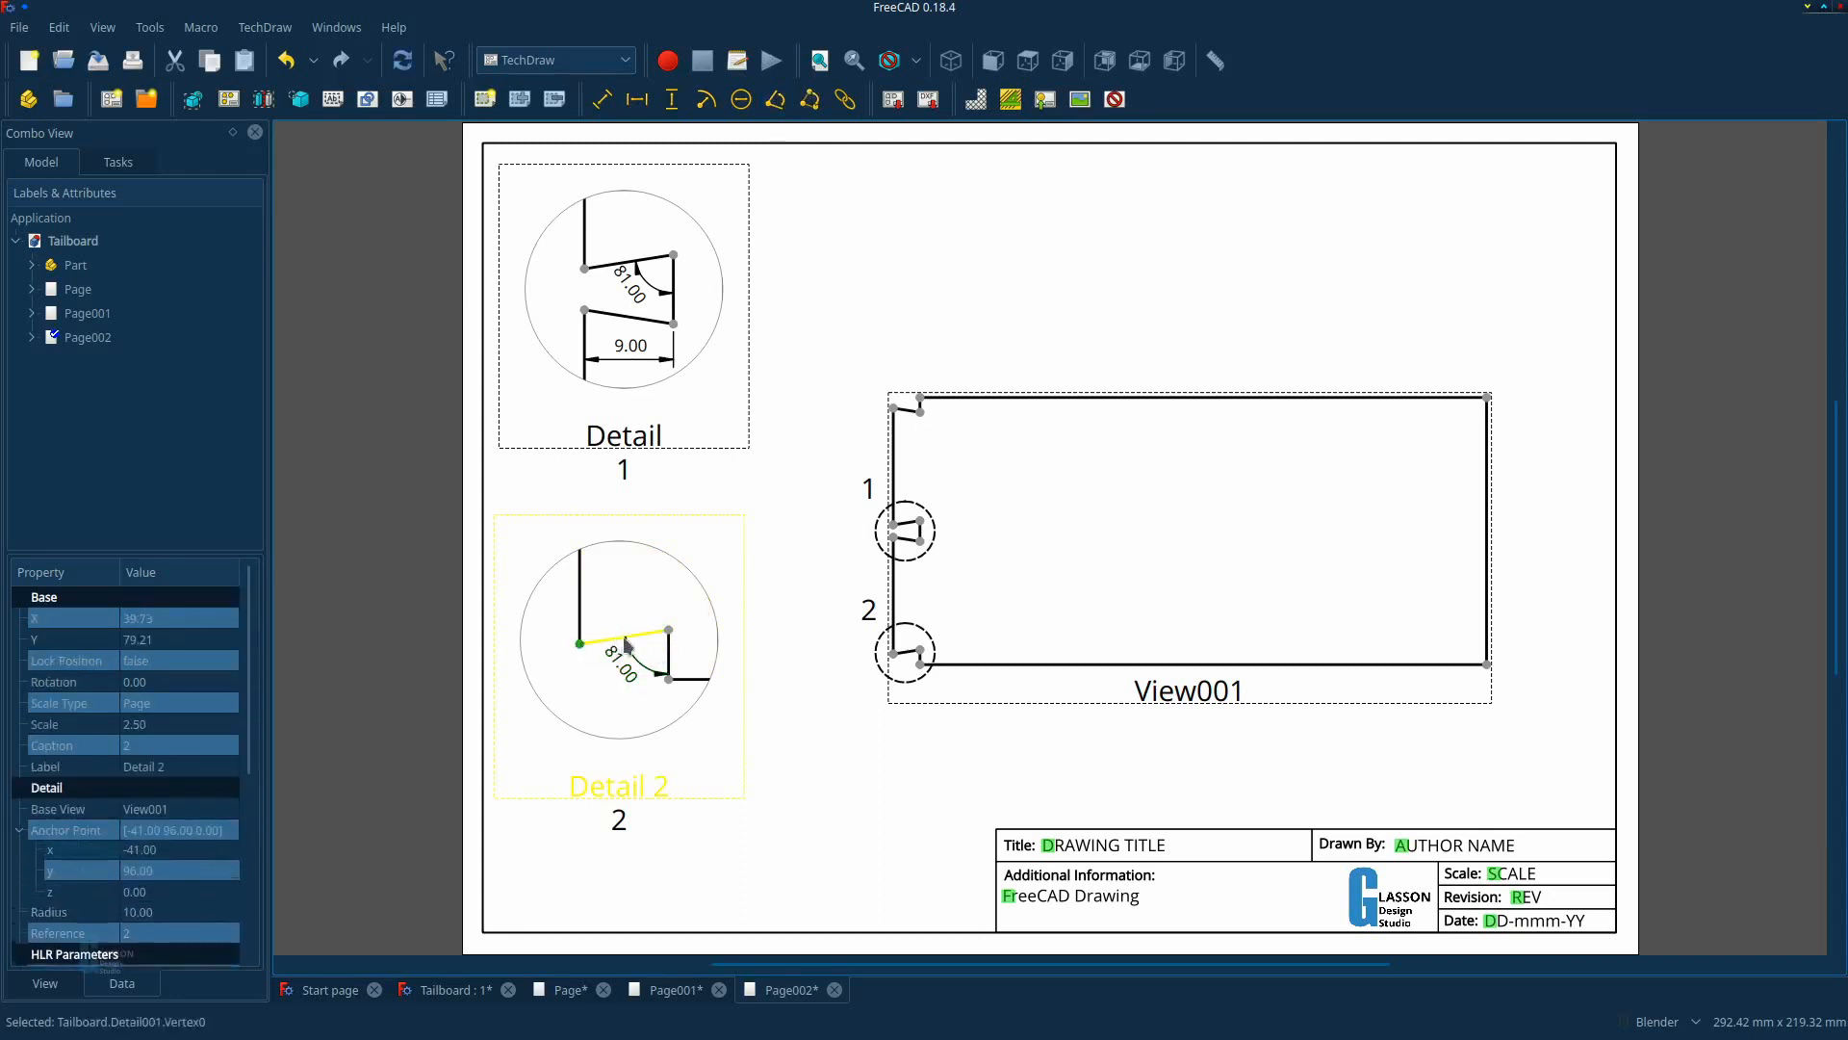
ctrl+click(669, 631)
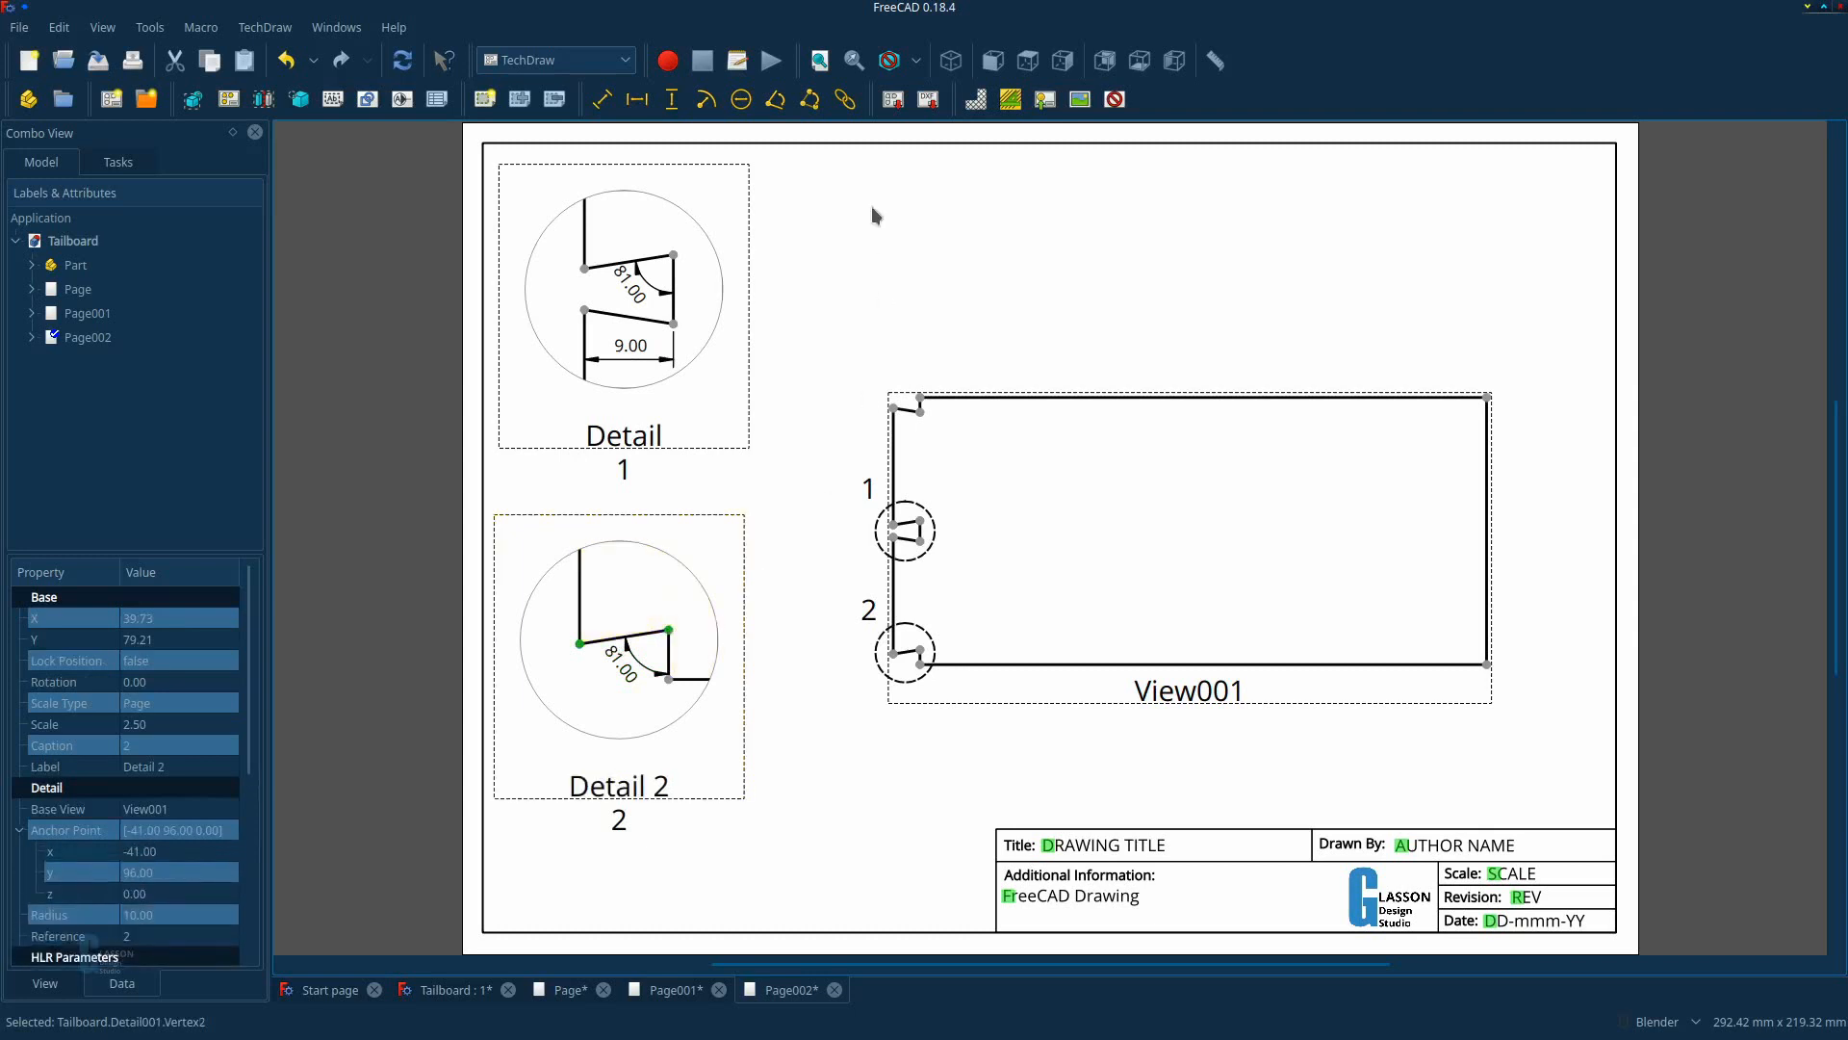
click(637, 100)
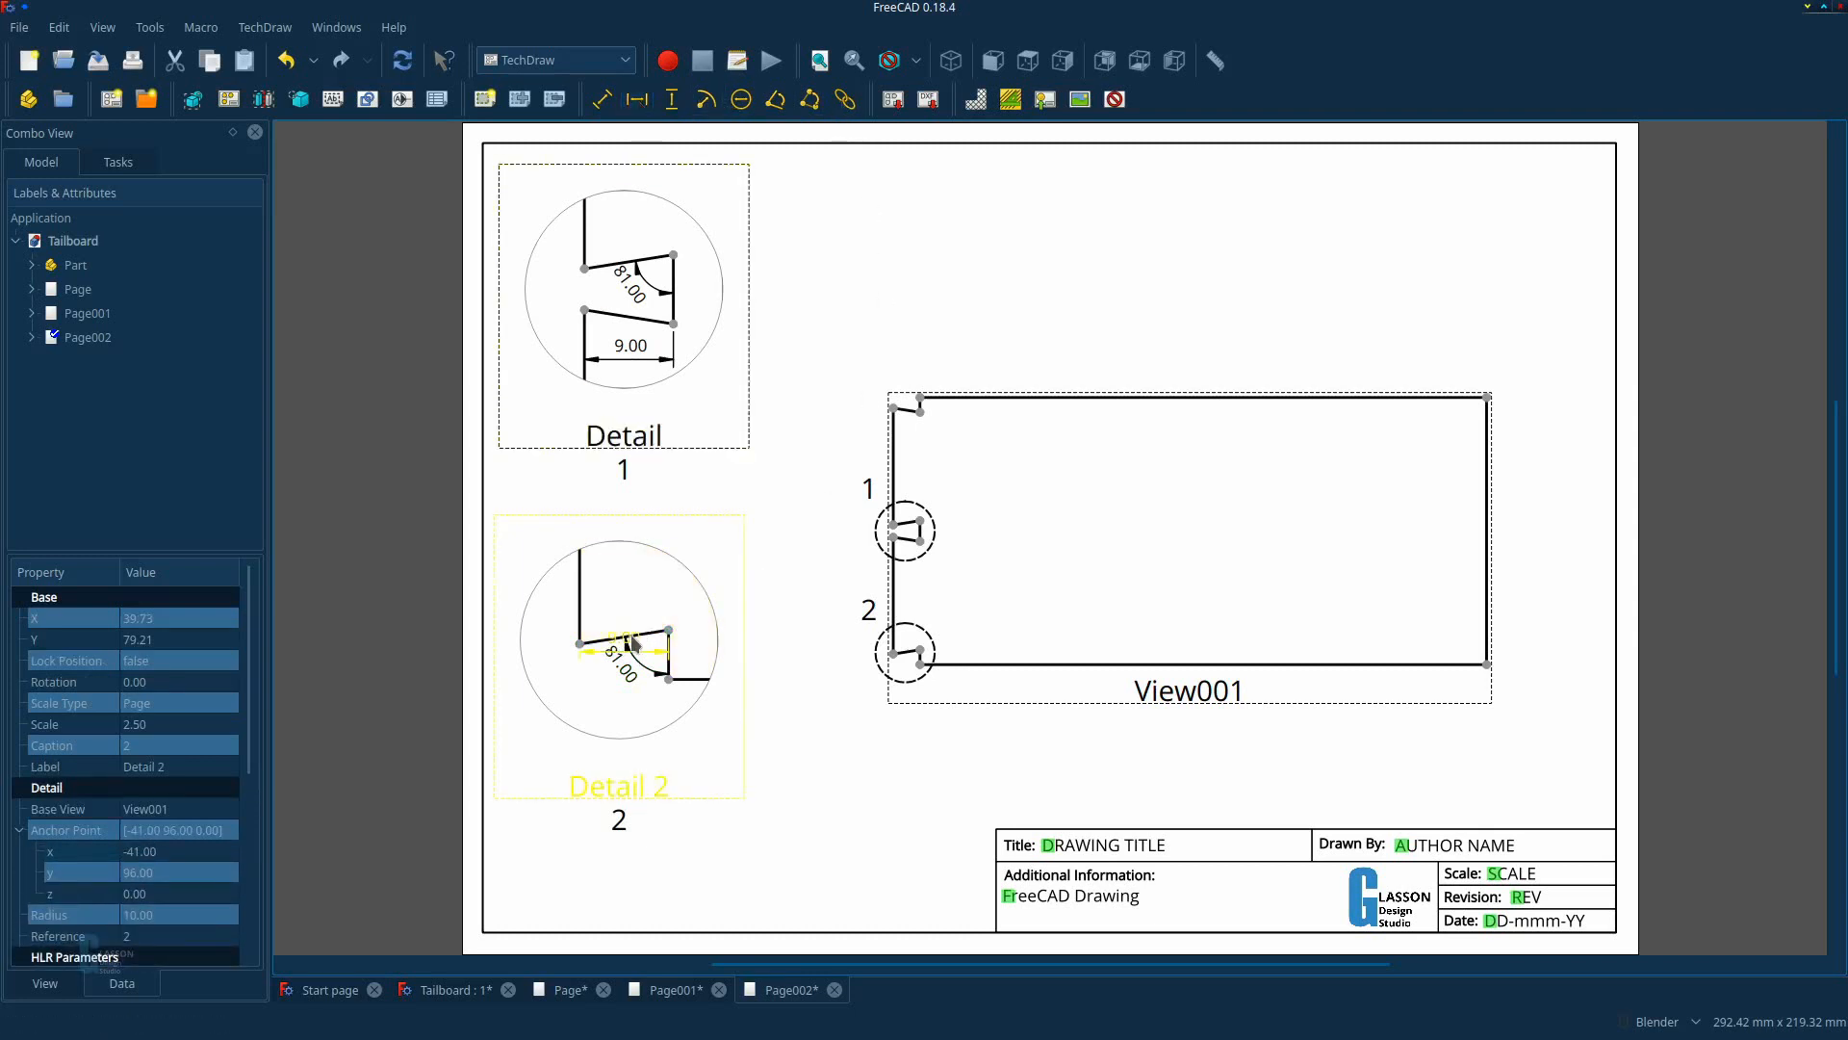
drag(634, 639, 632, 575)
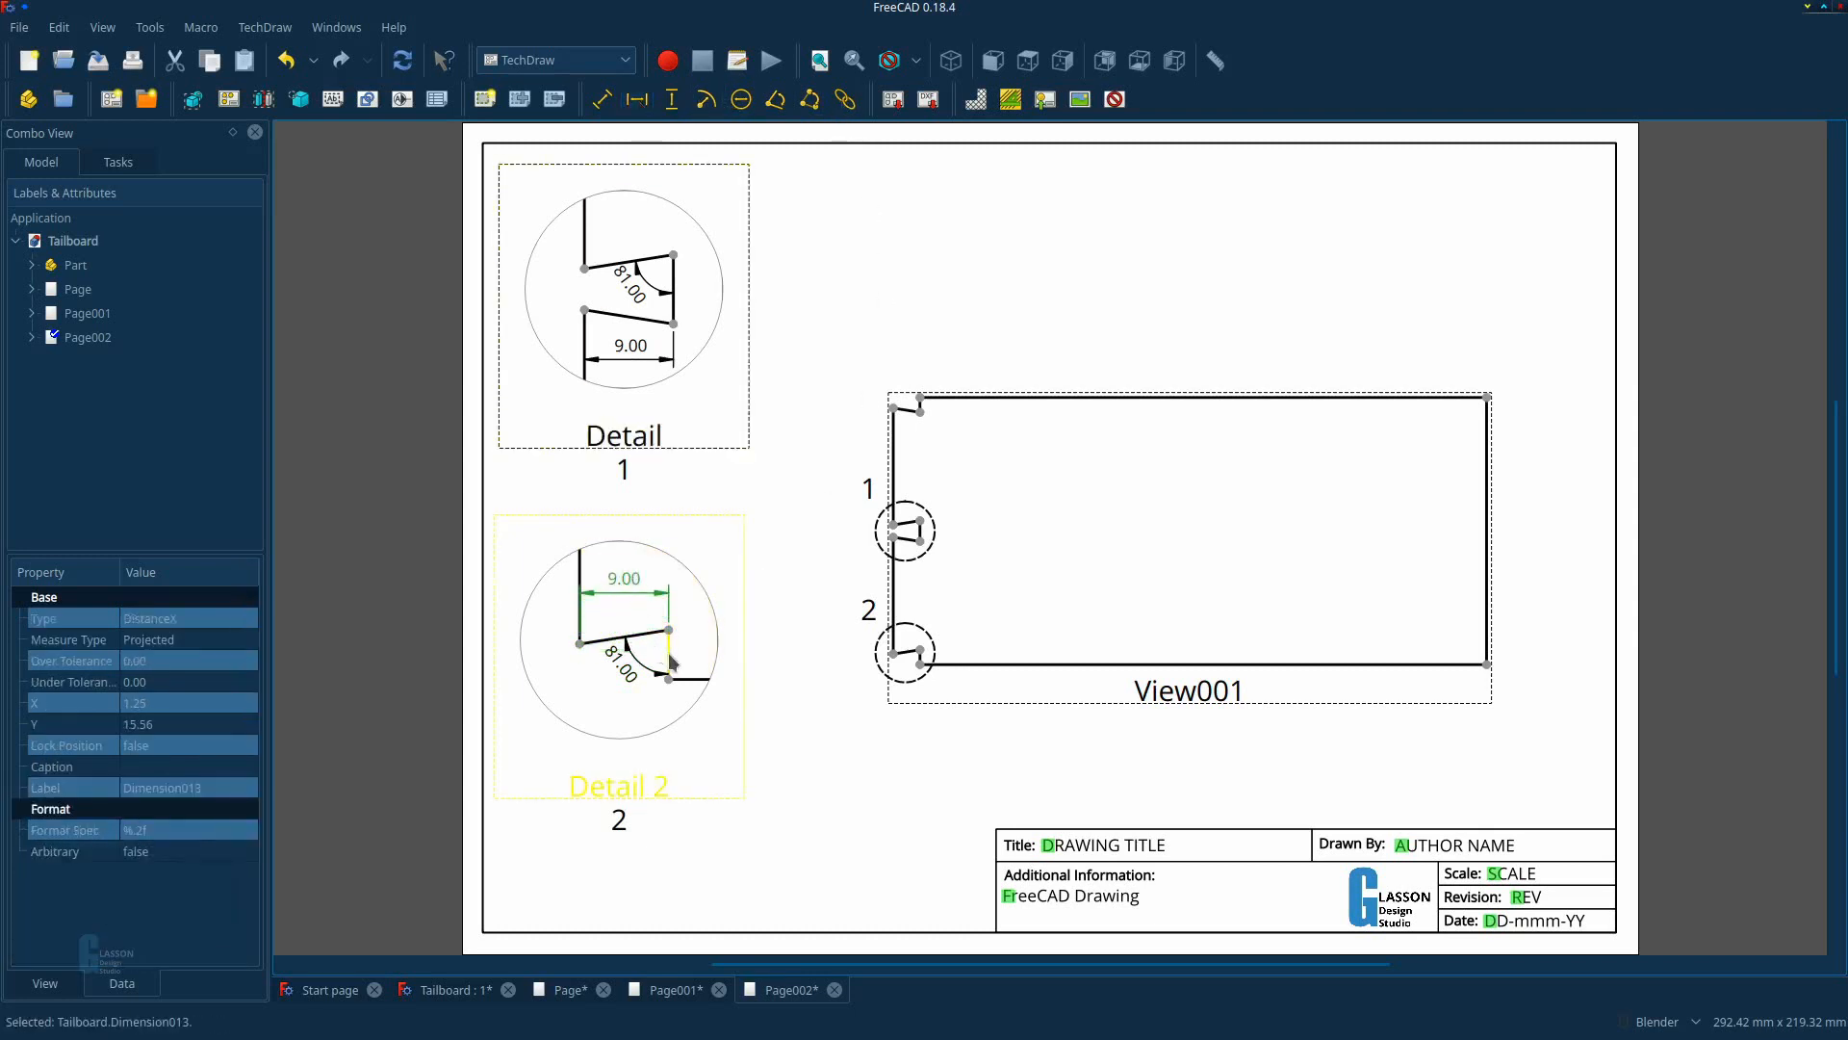
Add a vertical dimension to Detail 2's short vertical edge and place it outside the detail circle on the right.
click(669, 655)
click(679, 102)
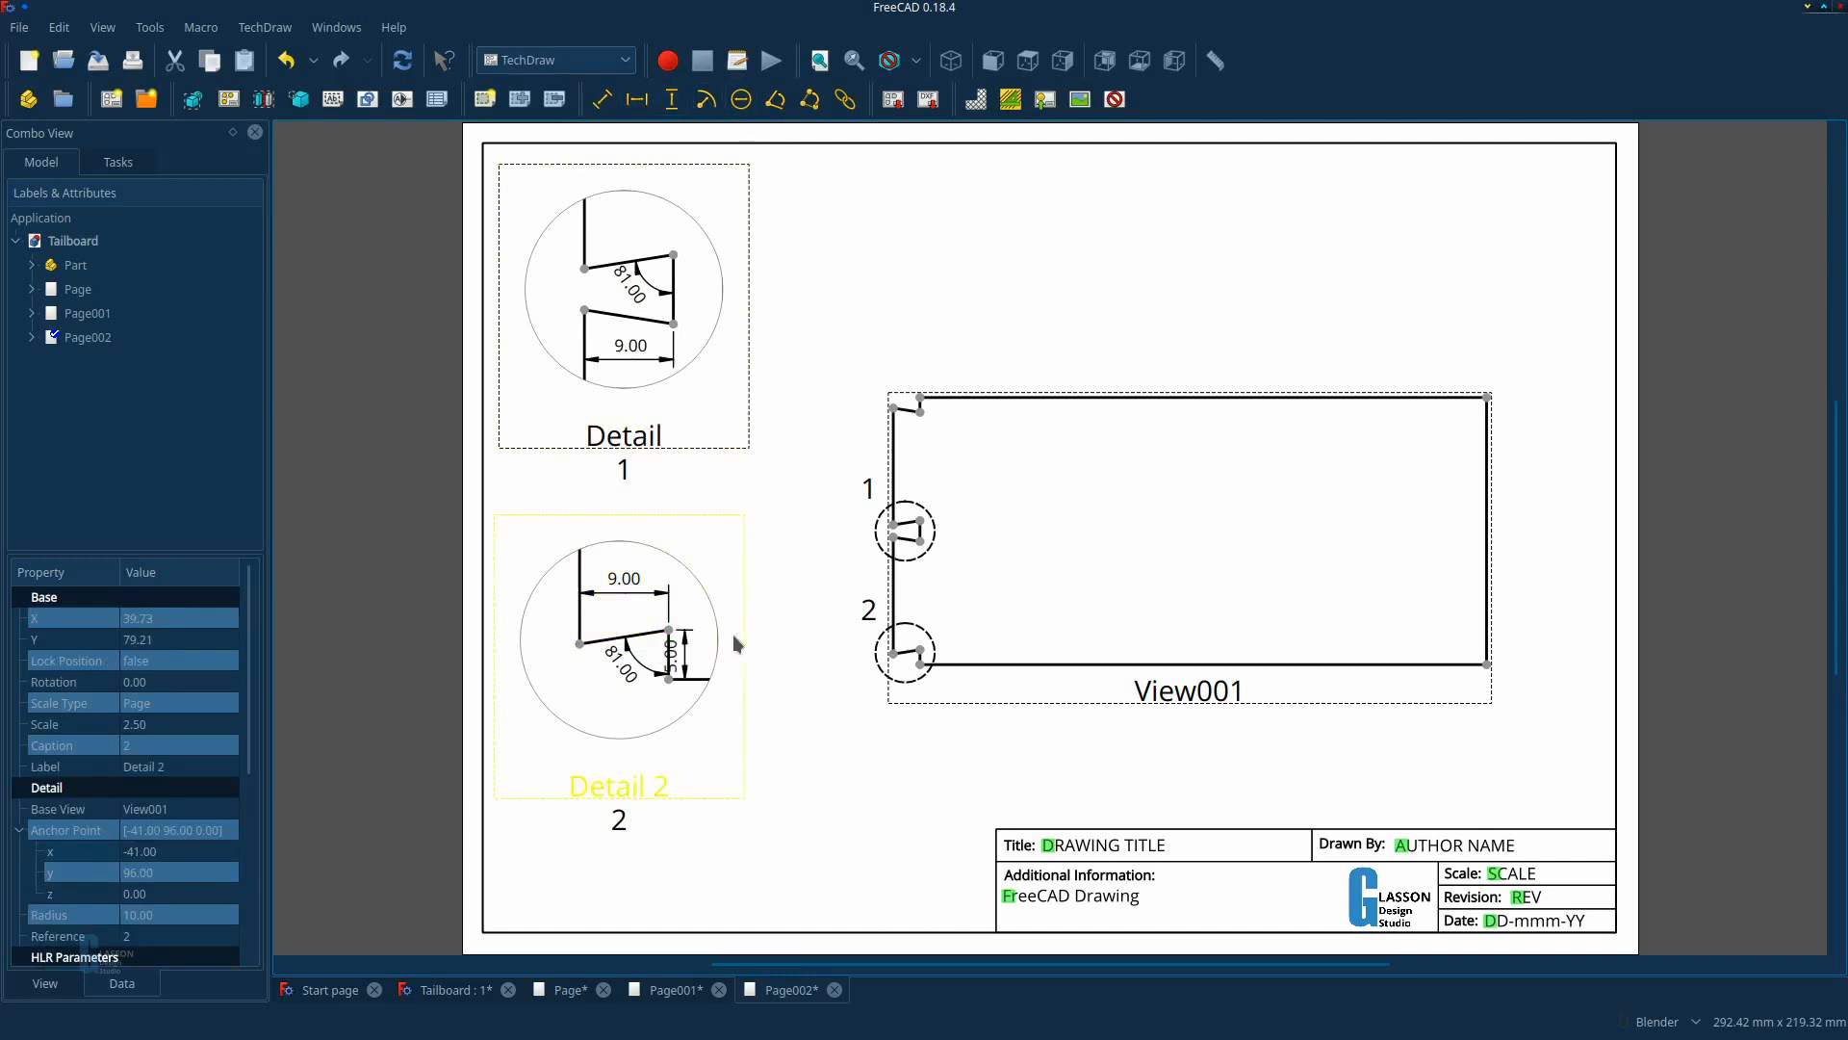
drag(677, 657, 770, 659)
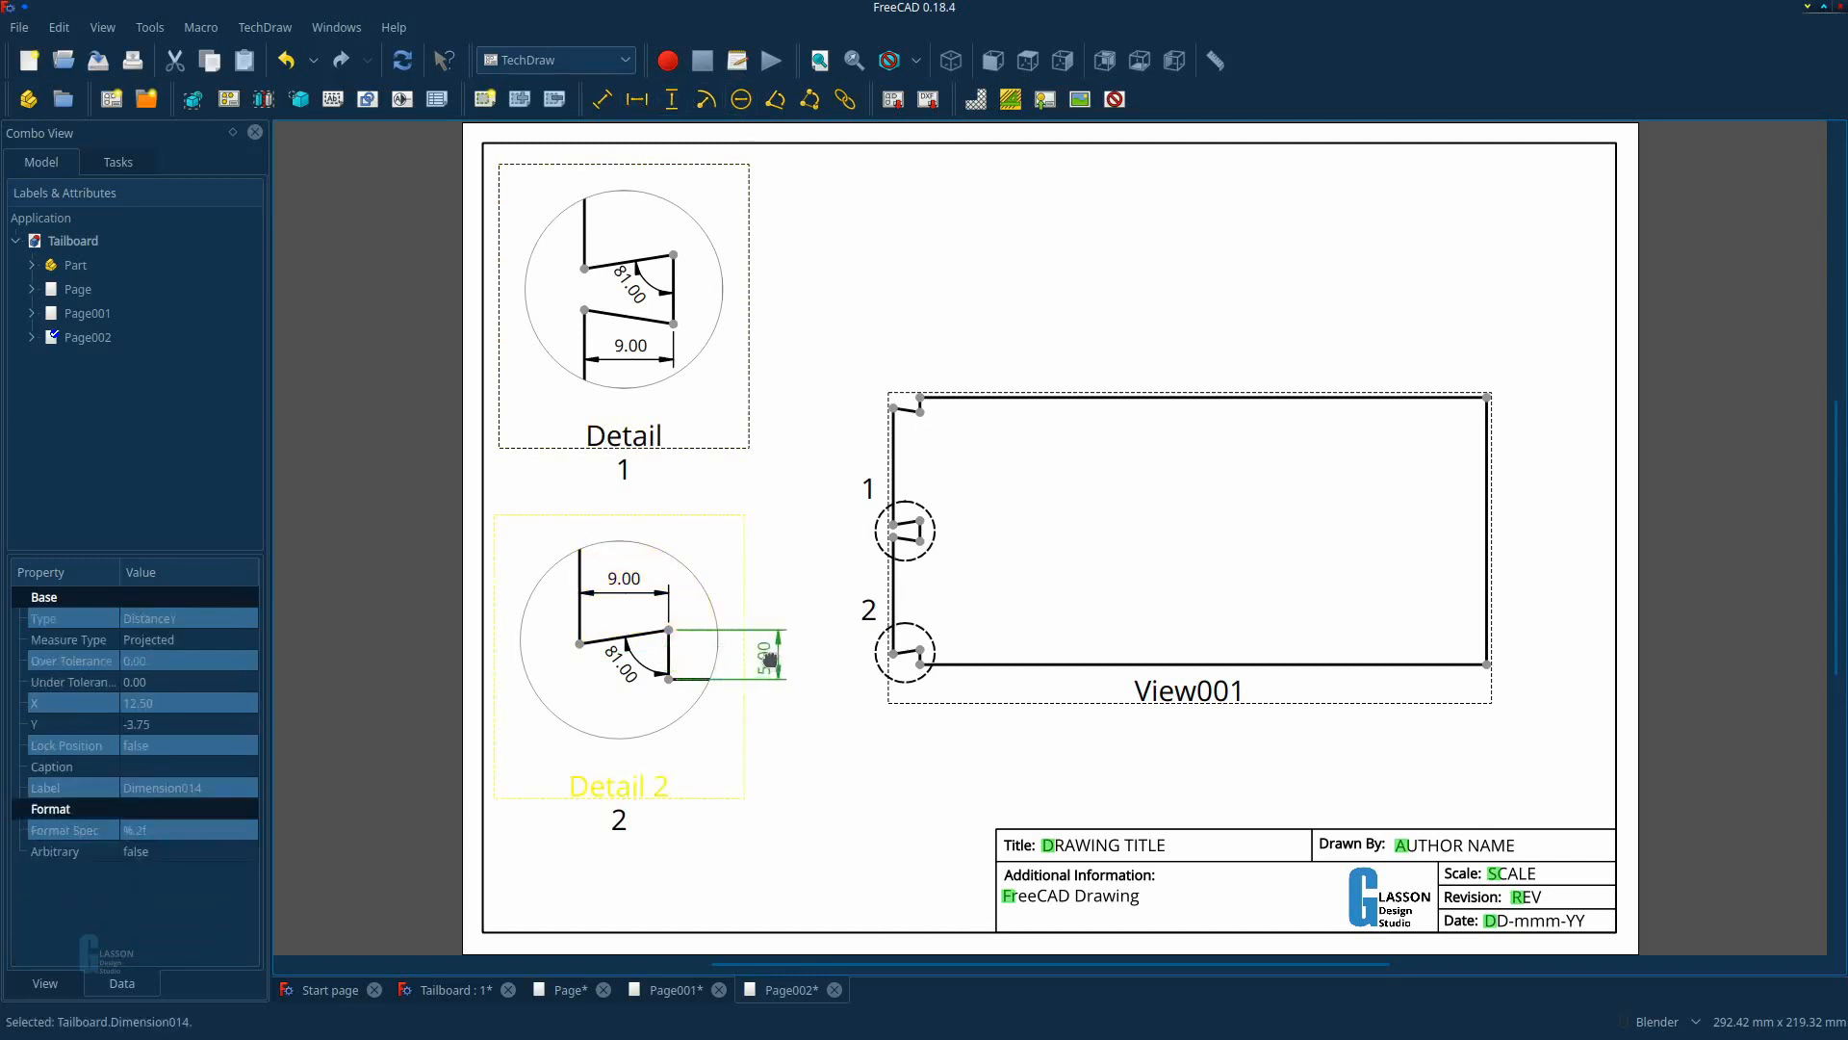
Add a vertical dimension to the dovetail's vertical edge in the first detail view and place it outside the view's frame.
click(673, 289)
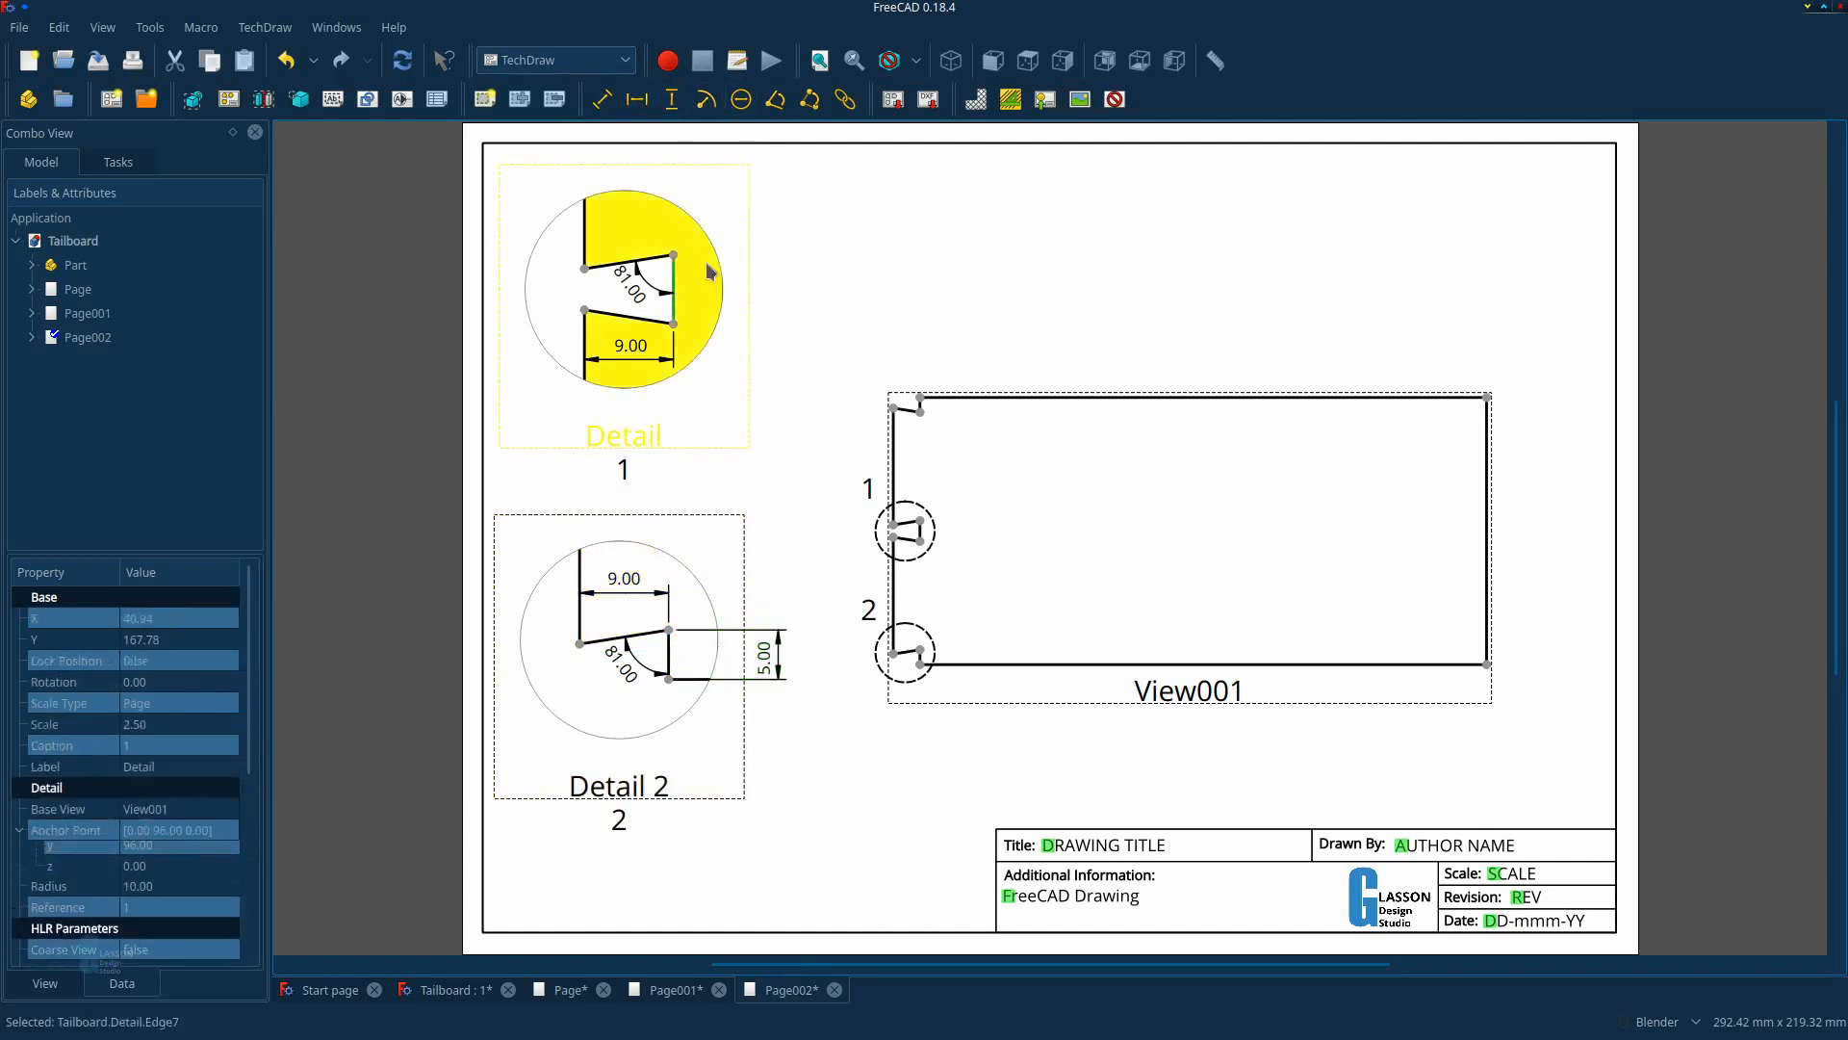
click(677, 100)
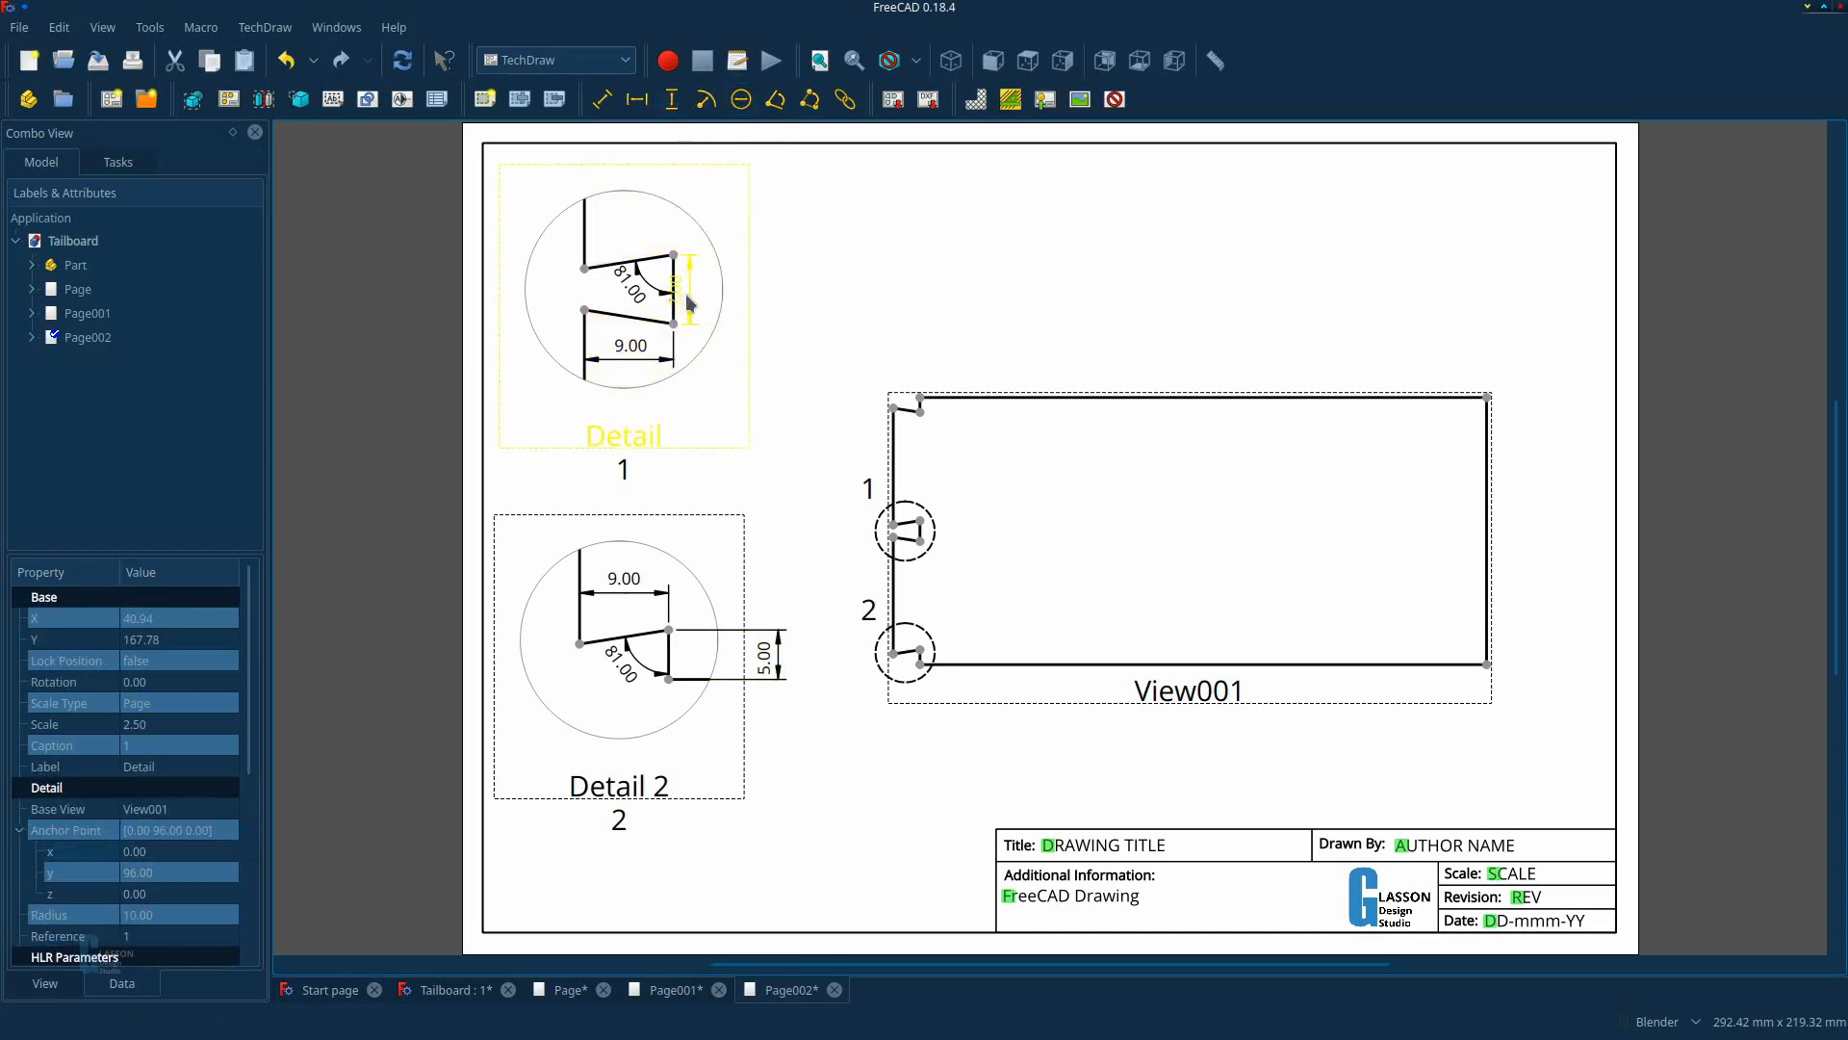
drag(695, 296, 764, 297)
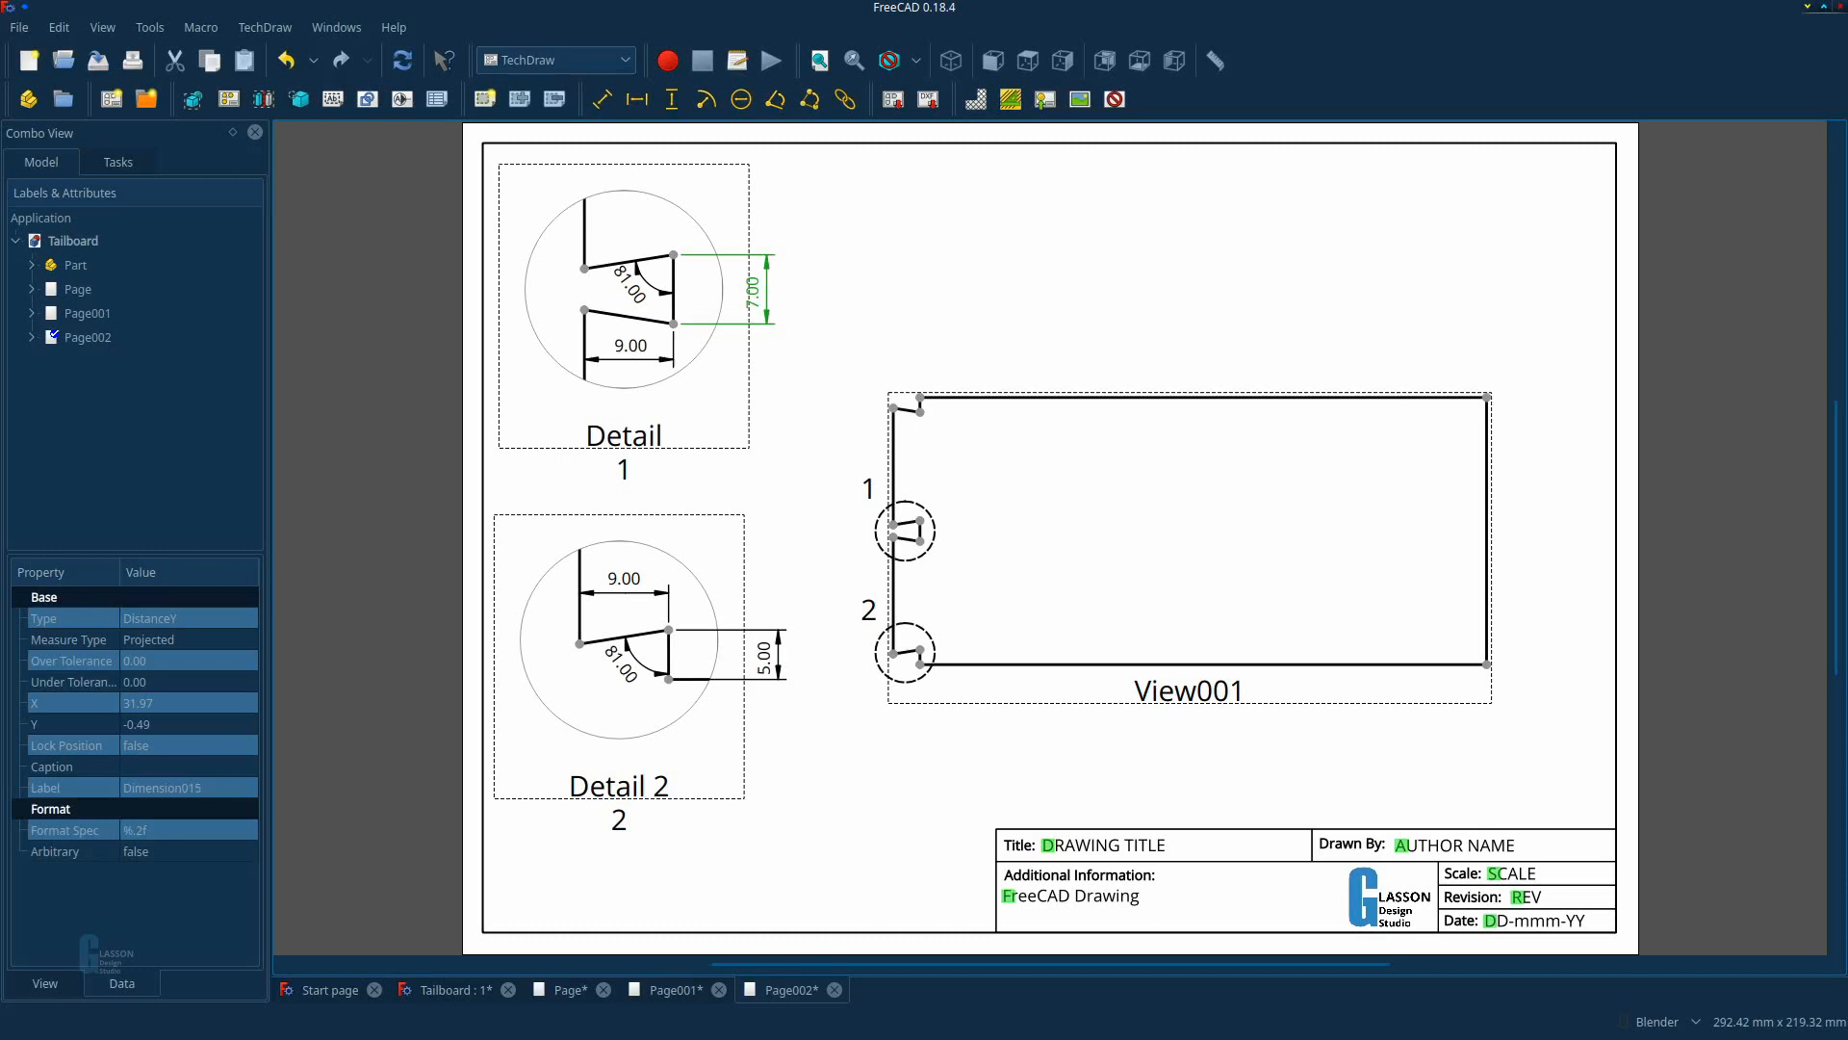
drag(752, 292, 903, 303)
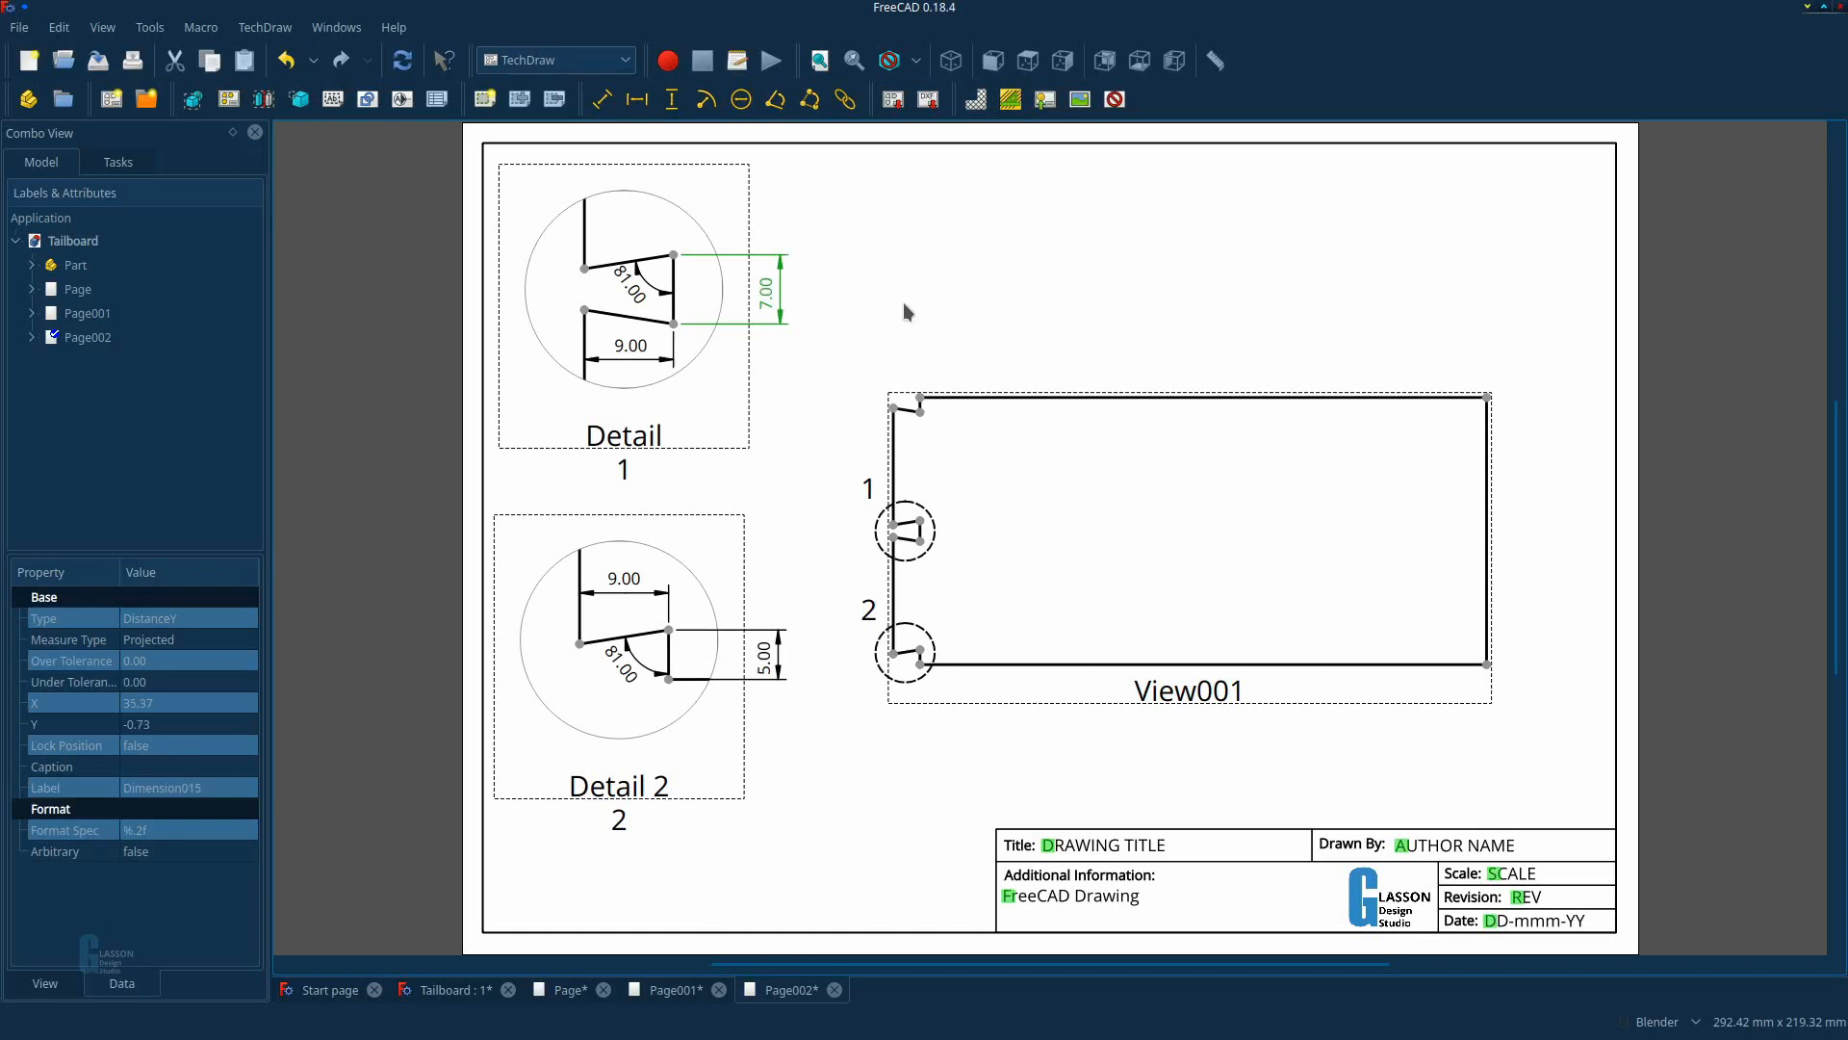